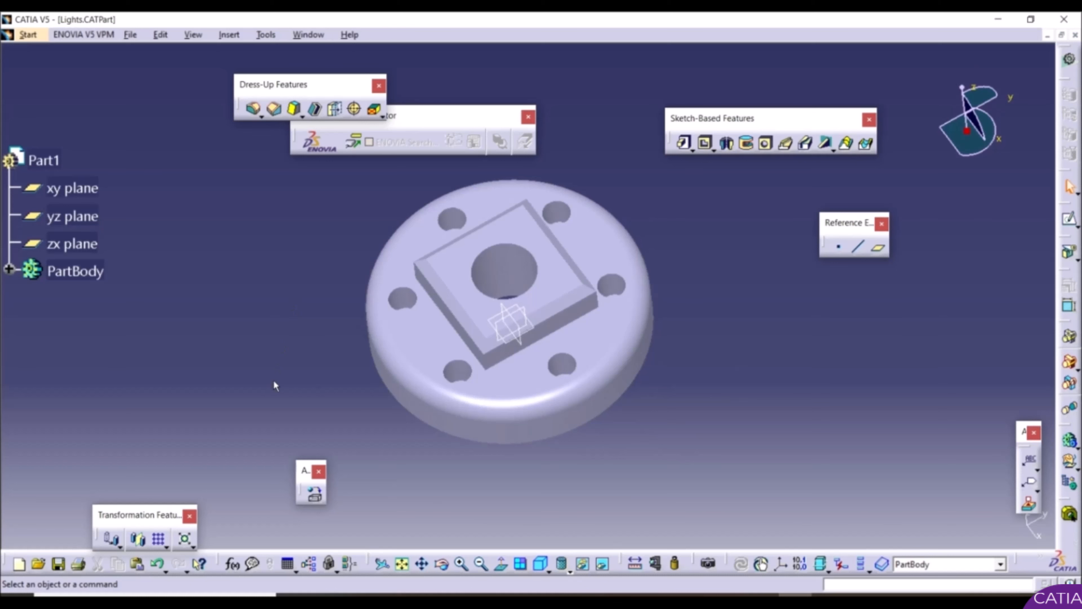
Step: Open the lighting settings and turn the single light source slightly toward the upper left of the preview sphere
click(193, 34)
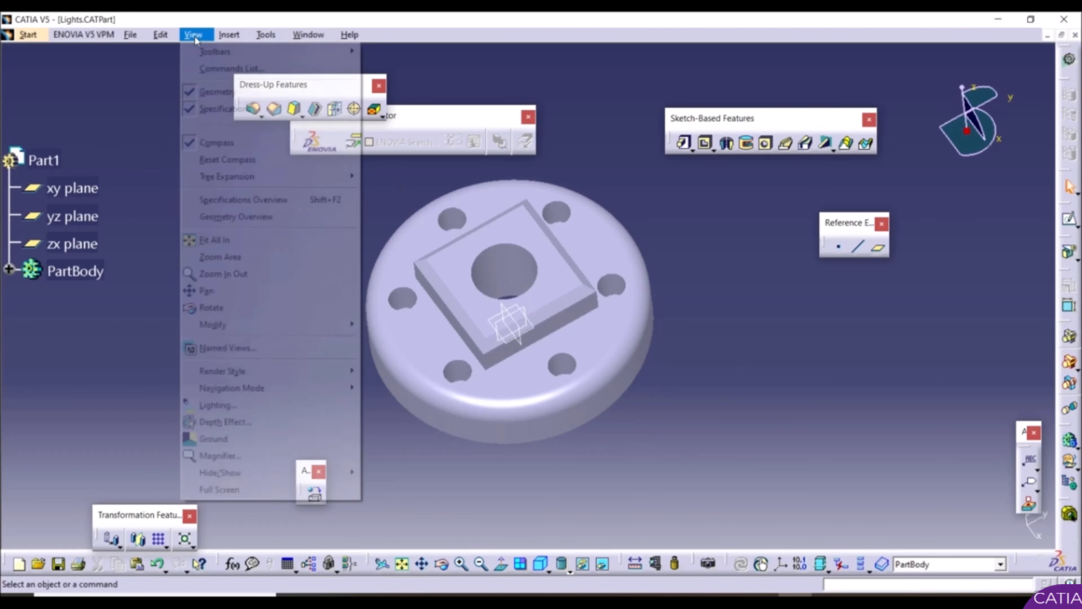
click(218, 405)
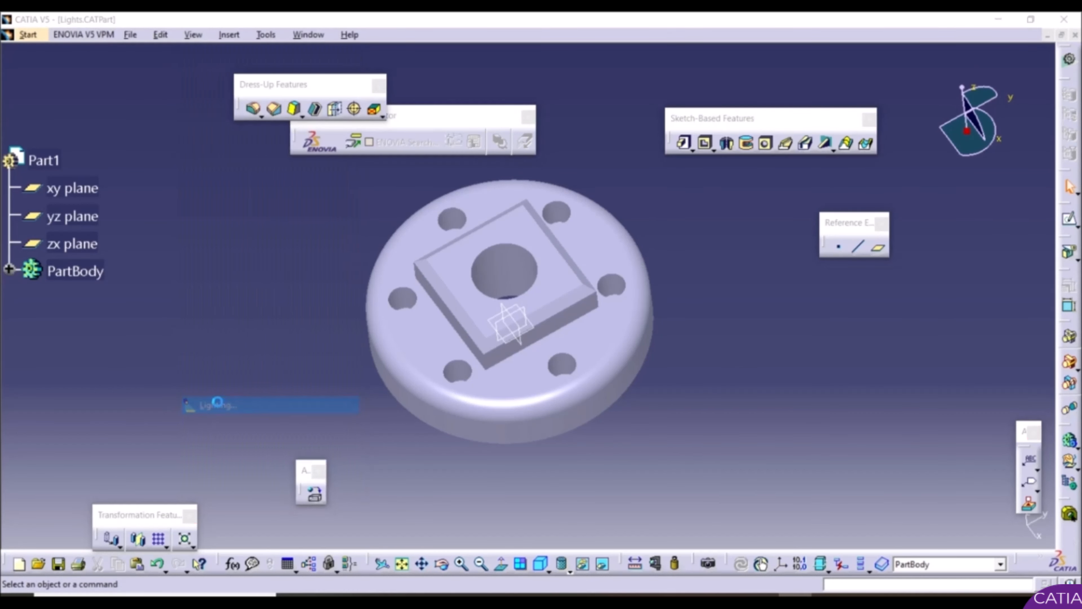
drag(262, 299, 140, 209)
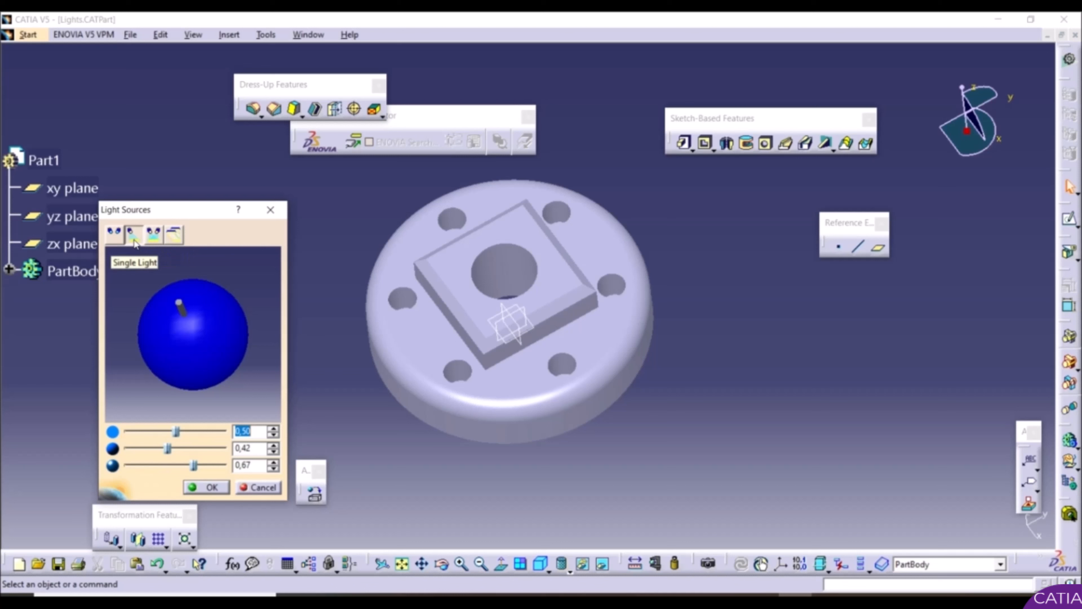
click(180, 304)
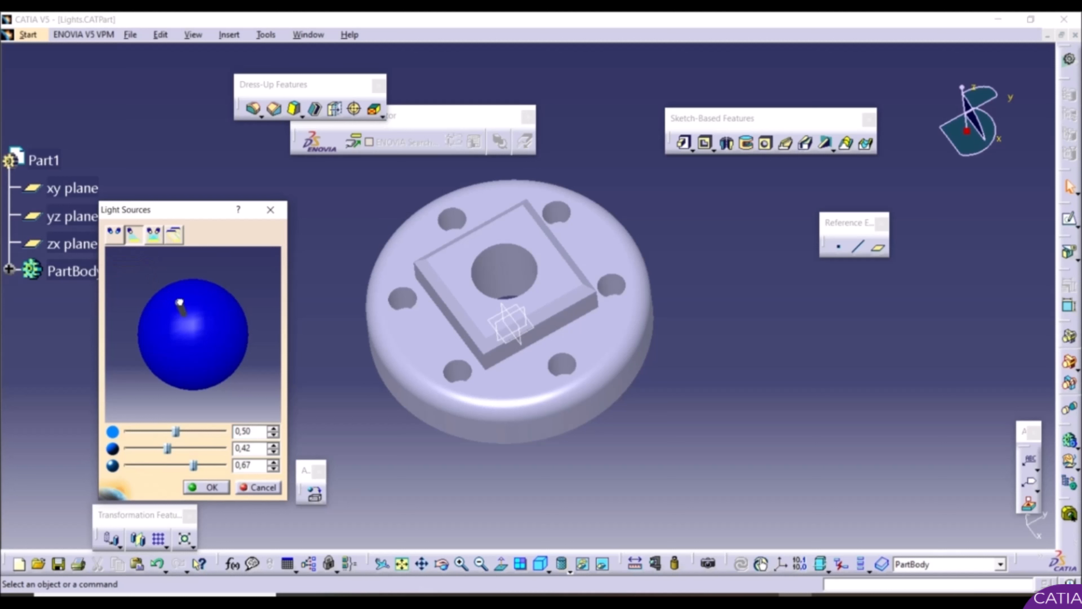
mouse_move(180, 303)
mouse_down()
mouse_move(162, 304)
mouse_move(153, 330)
mouse_move(199, 372)
mouse_move(244, 355)
mouse_move(259, 326)
mouse_move(240, 307)
mouse_move(176, 291)
mouse_move(191, 319)
mouse_move(186, 274)
mouse_move(191, 316)
mouse_move(147, 283)
mouse_move(123, 317)
mouse_move(157, 326)
mouse_move(171, 358)
mouse_move(167, 303)
mouse_up()
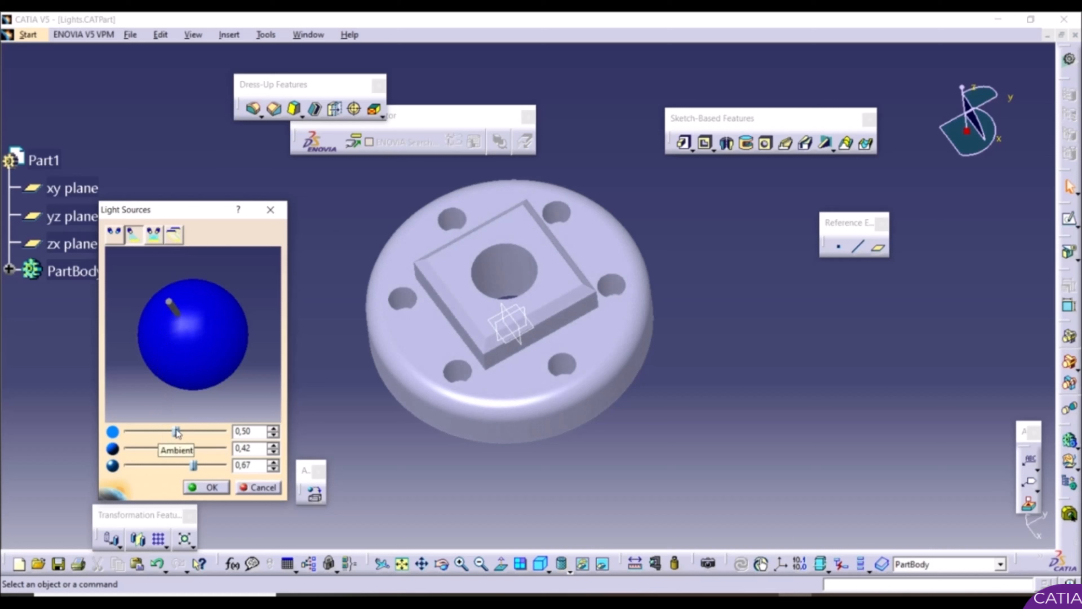
Step: Set the single light's ambient to 0.41, diffuse to 0.52 and specular to about 0.57
mouse_move(178, 432)
mouse_down()
mouse_move(201, 431)
mouse_move(136, 430)
mouse_move(181, 429)
mouse_move(167, 428)
mouse_up()
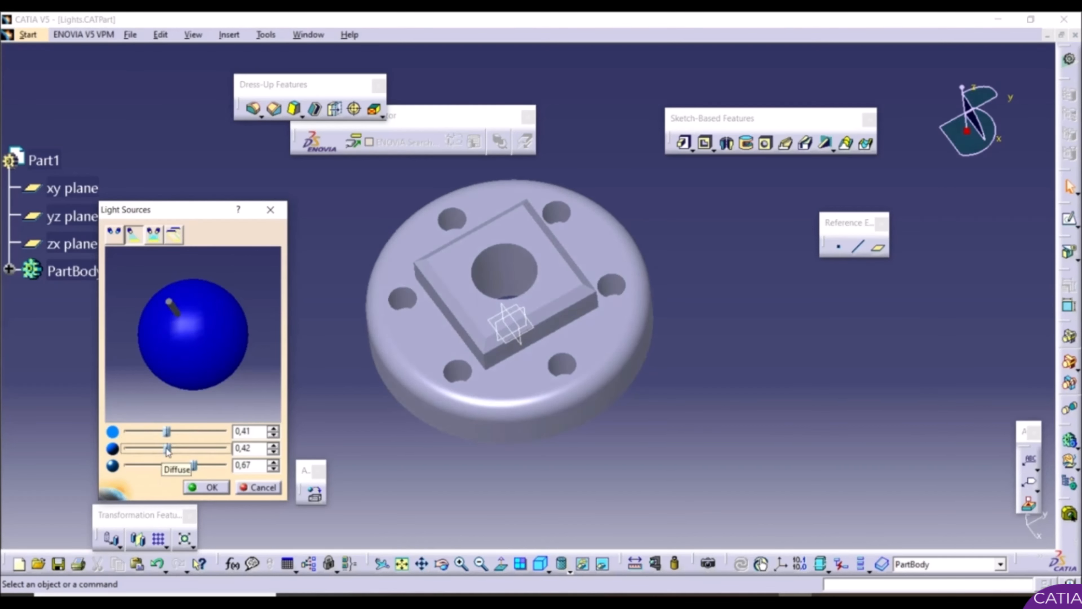
mouse_move(168, 450)
mouse_down()
mouse_move(186, 450)
mouse_move(151, 448)
mouse_move(178, 445)
mouse_up()
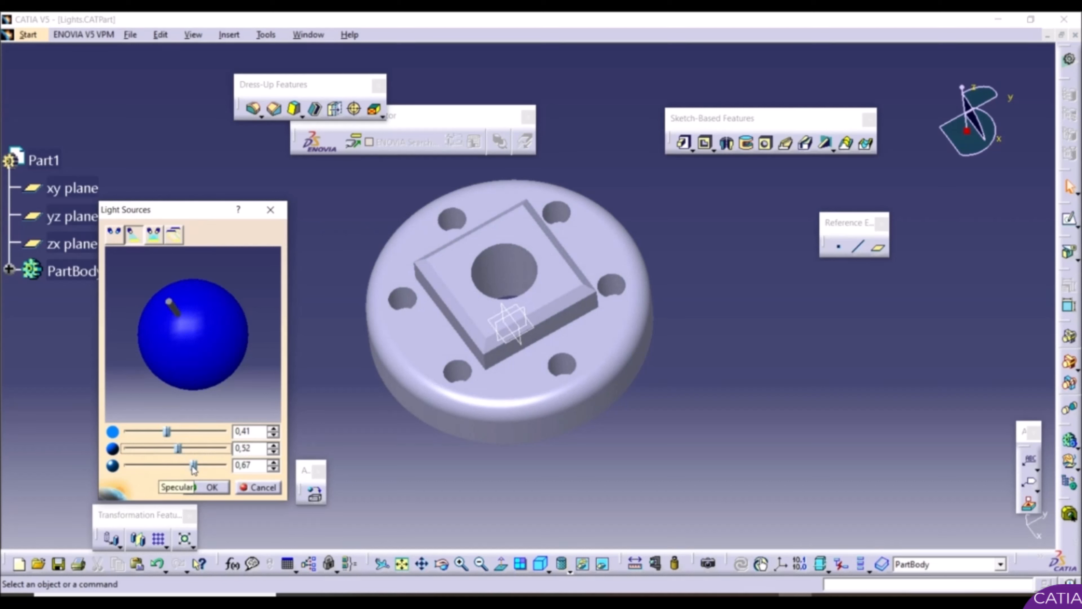
mouse_move(194, 465)
mouse_down()
mouse_move(159, 464)
mouse_move(210, 464)
mouse_move(183, 465)
mouse_up()
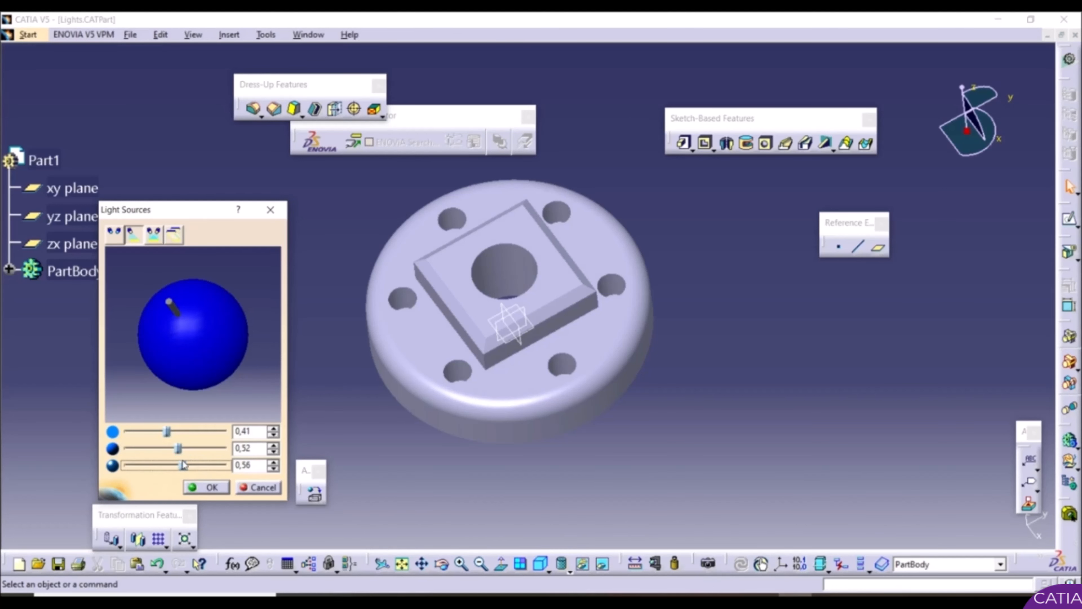
Step: Switch to two light sources, redirect both lights on the preview sphere and set diffuse to 0.56
click(152, 240)
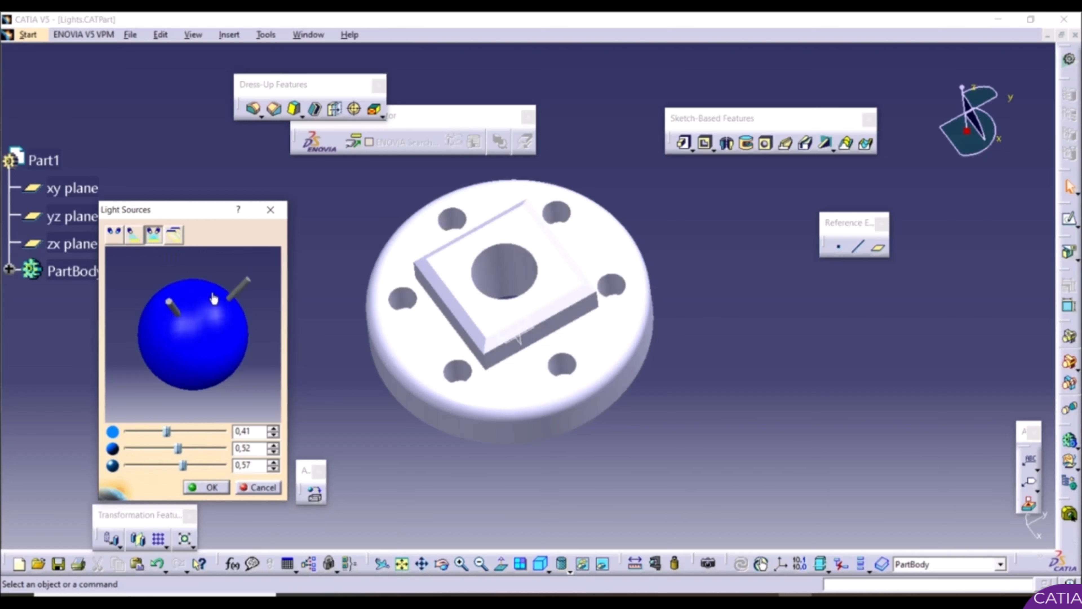
mouse_move(245, 282)
mouse_down()
mouse_move(232, 353)
mouse_move(251, 268)
mouse_up()
mouse_move(184, 304)
mouse_down()
mouse_move(213, 363)
mouse_move(179, 401)
mouse_move(149, 371)
mouse_move(154, 325)
mouse_up()
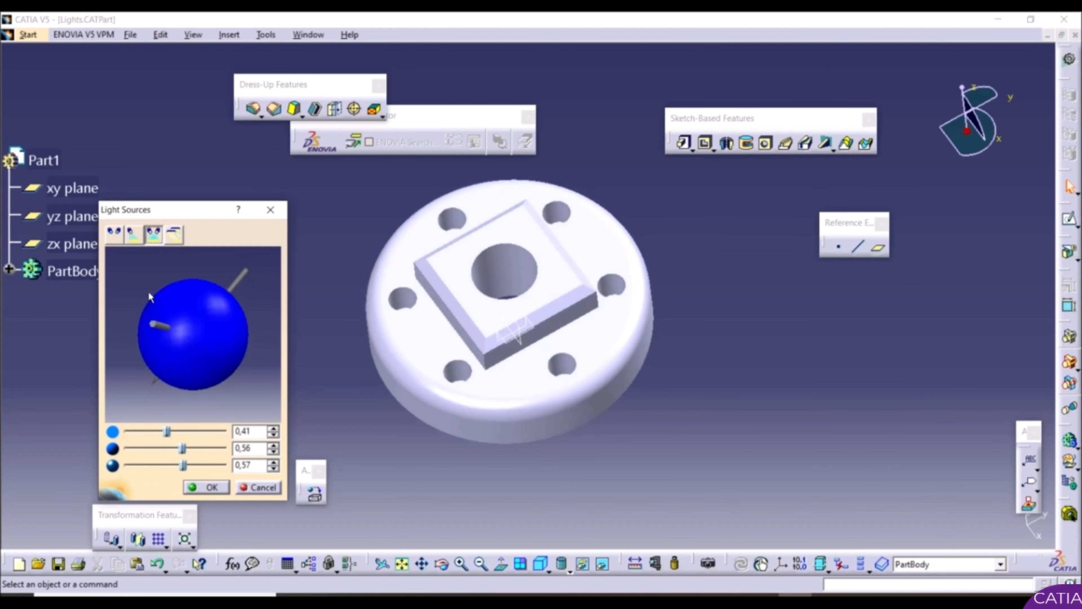
Step: Try the neon lighting mode and the no-light mode on the flanged part
click(175, 235)
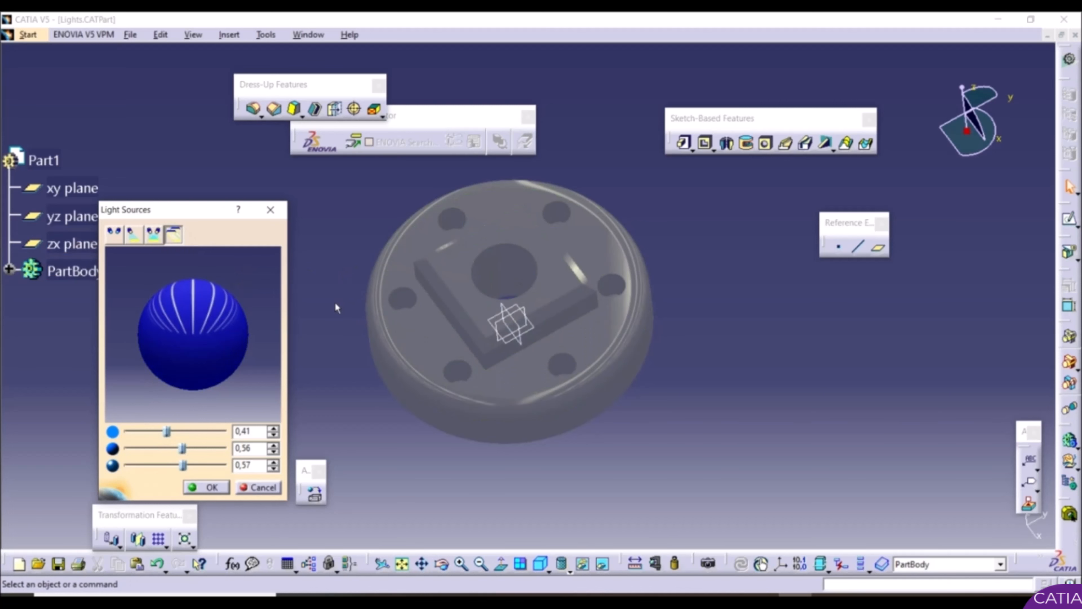
click(120, 236)
middle_drag(338, 339, 350, 302)
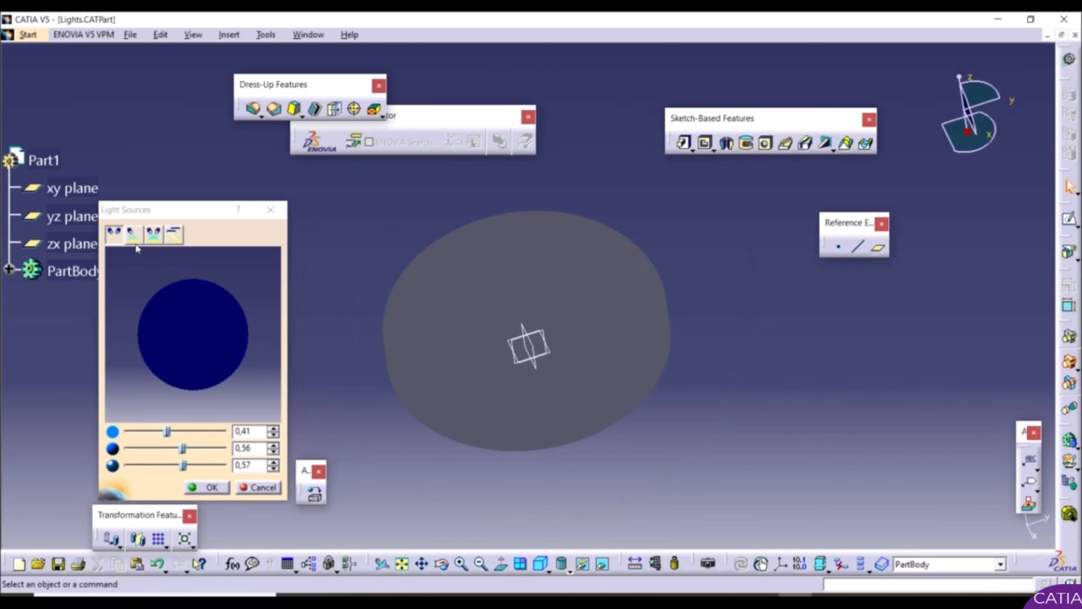
Step: Restore the single light source, aim it from the top centre of the preview sphere and accept the lighting
click(133, 235)
drag(157, 325, 195, 271)
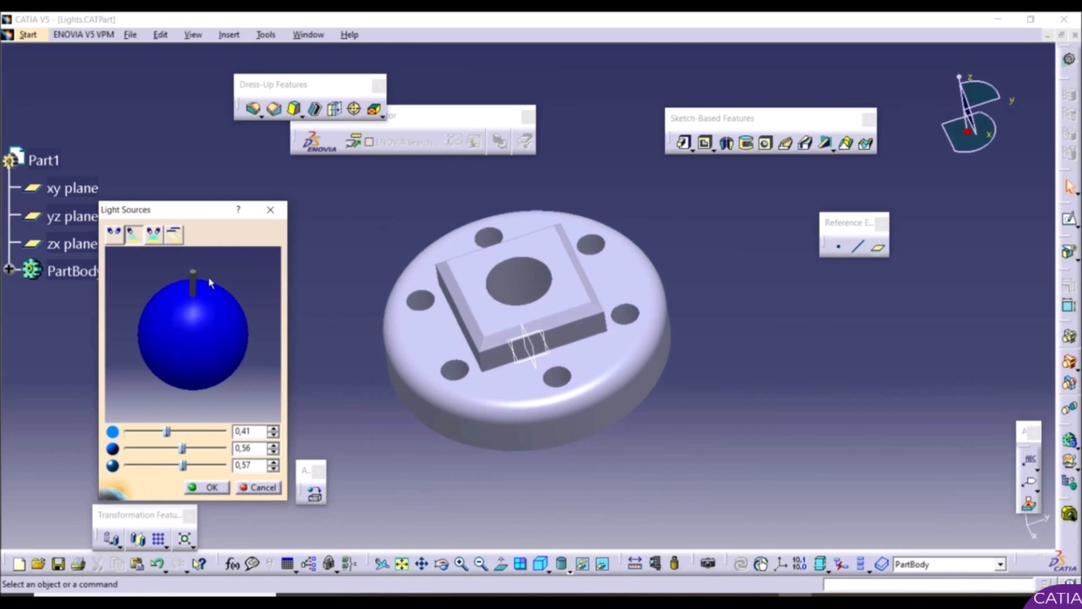
click(208, 488)
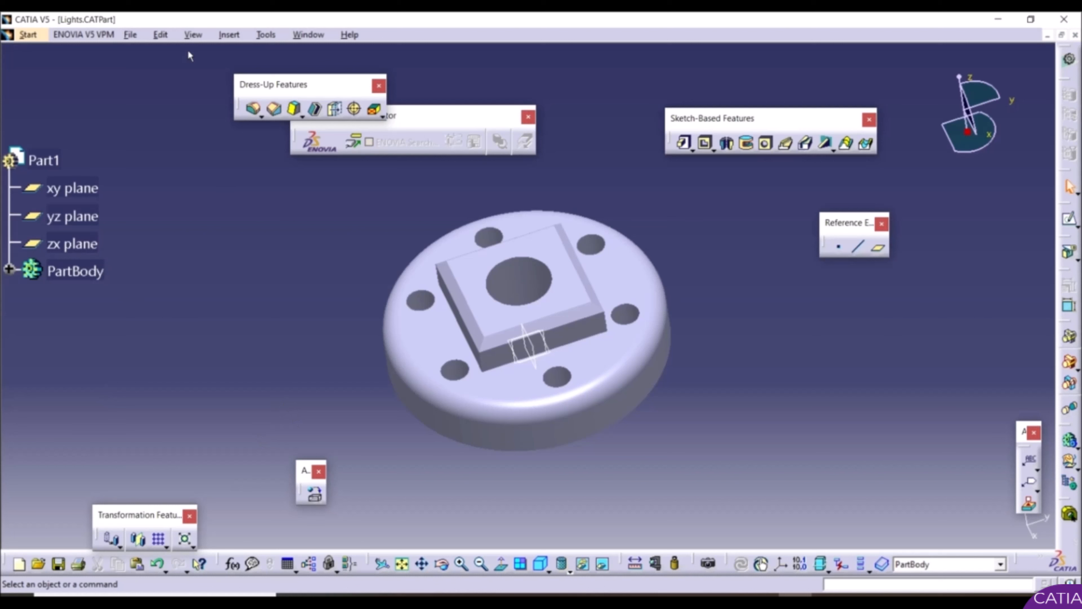
Step: Apply a depth effect with the near limit fixed at its current distance and check it on the part
click(193, 35)
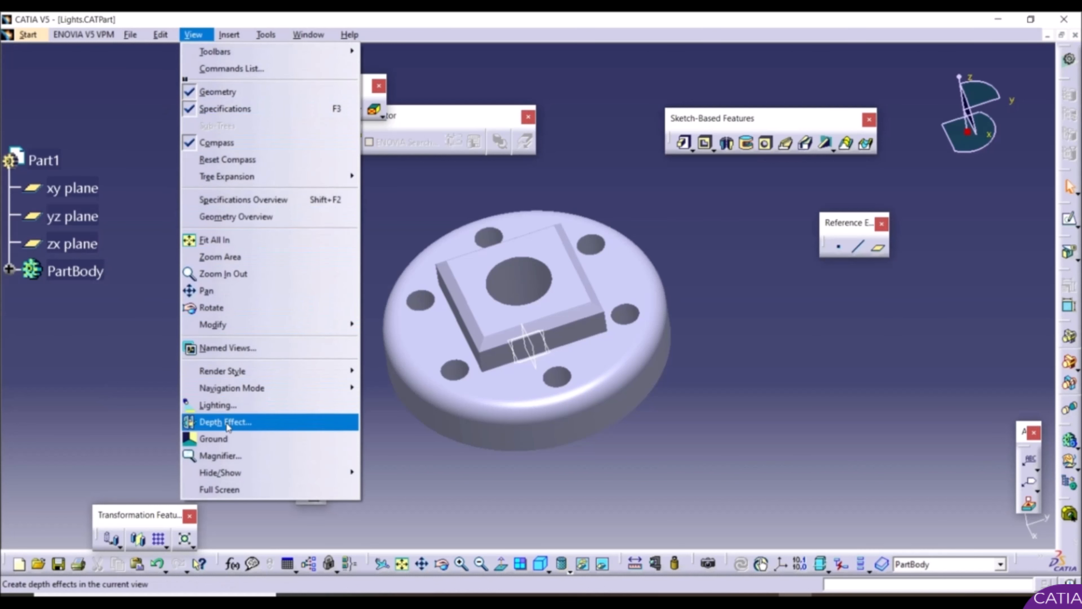
click(226, 422)
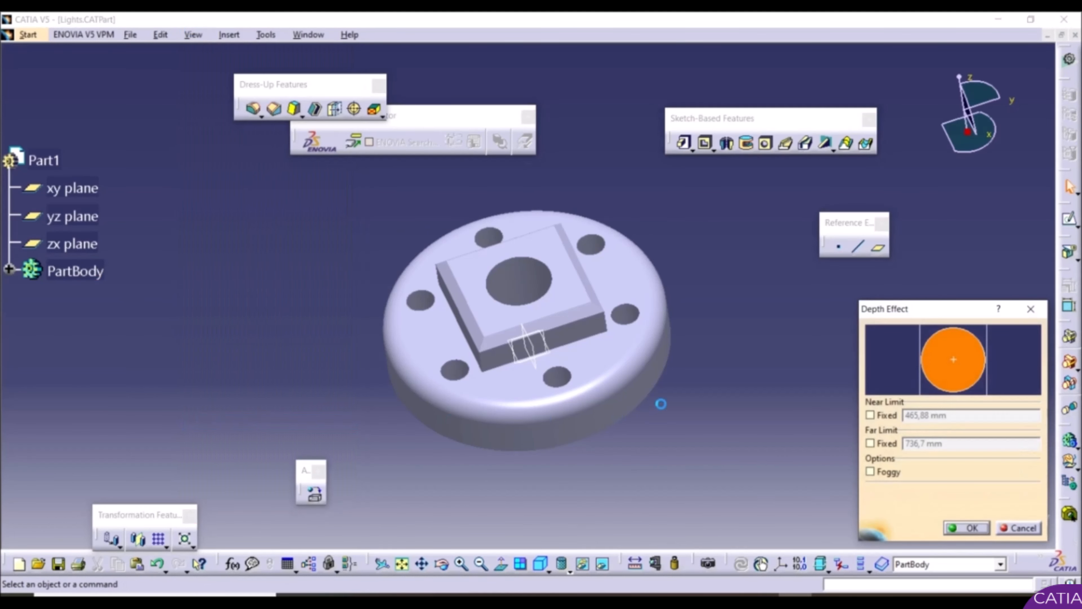
drag(922, 316, 877, 298)
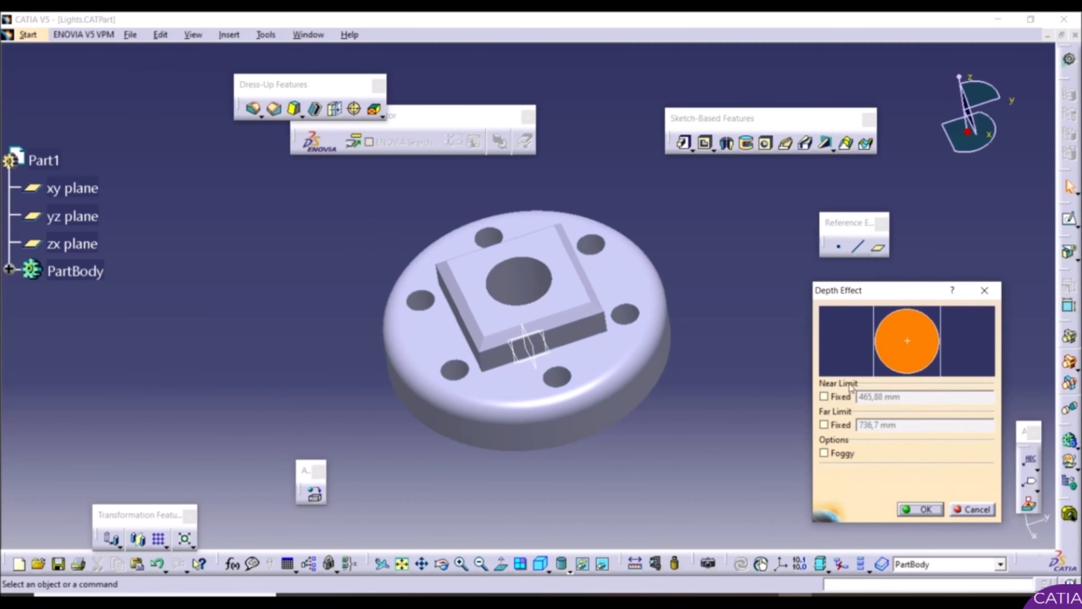
click(823, 397)
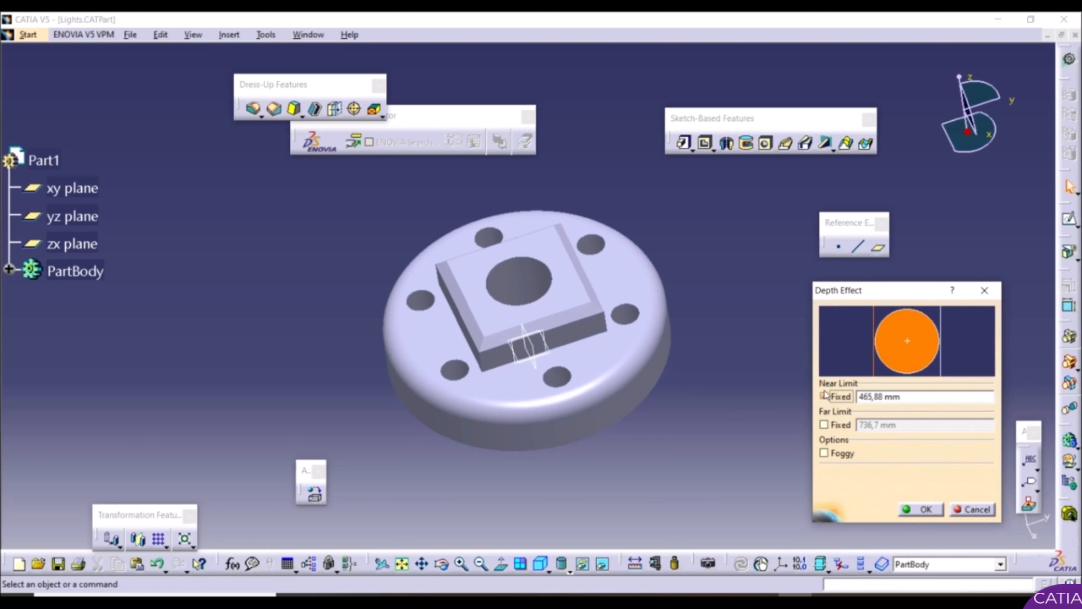
click(920, 509)
mouse_move(715, 410)
middle_down()
mouse_move(700, 363)
mouse_move(725, 420)
middle_up()
Step: Change the depth effect to fix the far limit at its current distance and release the near limit
click(193, 34)
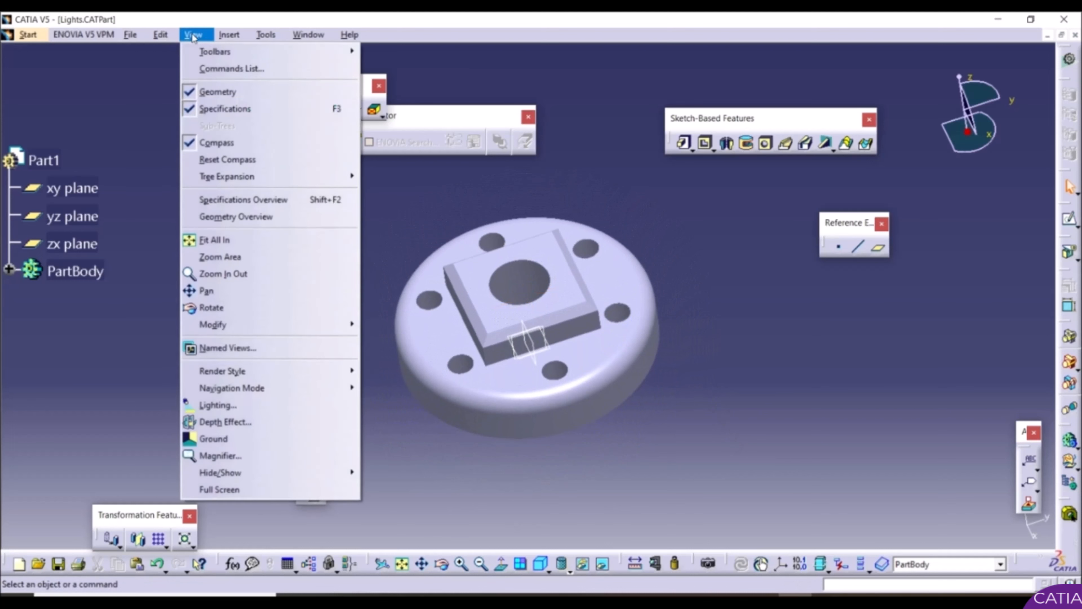
click(222, 423)
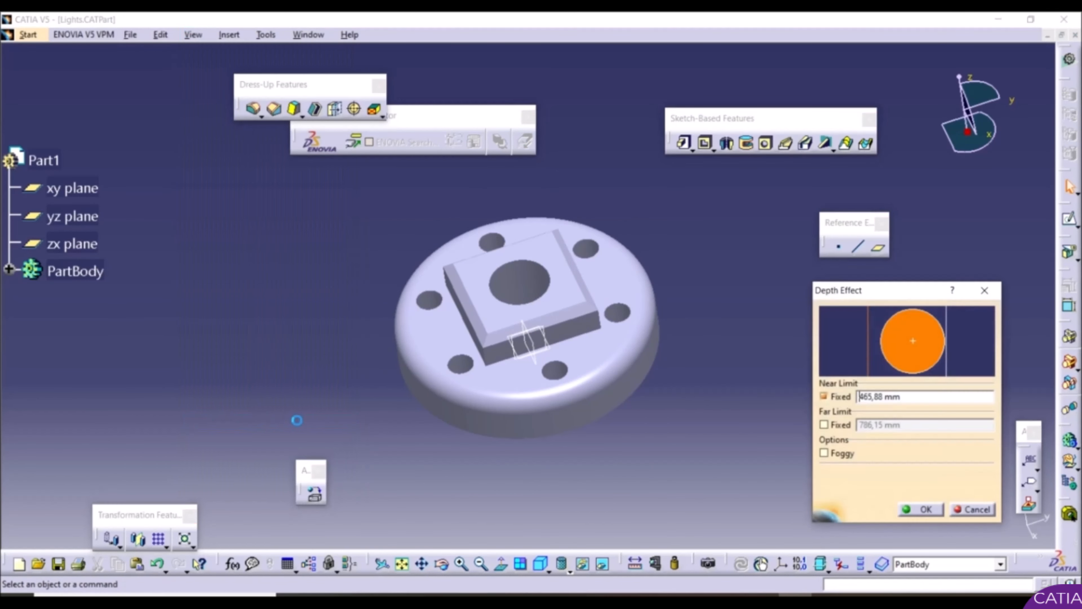
click(824, 424)
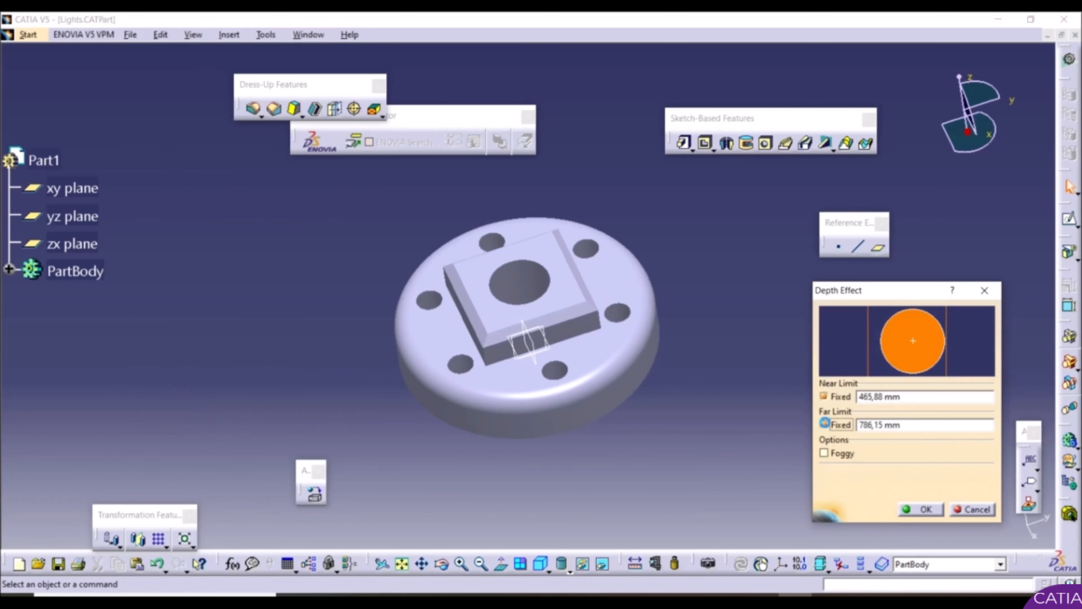
click(825, 397)
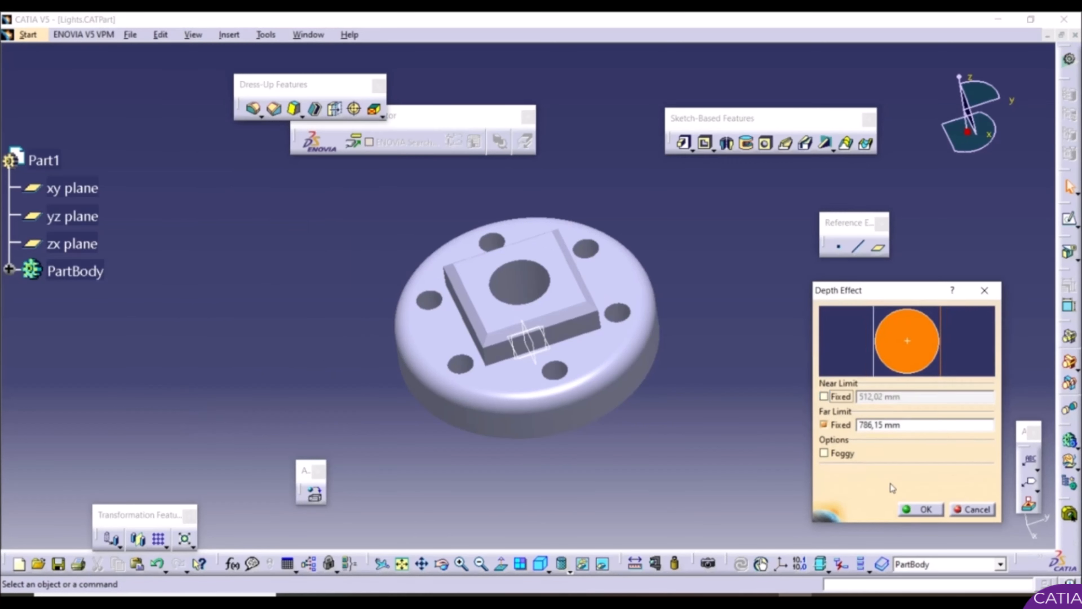
click(921, 508)
middle_drag(720, 408, 756, 400)
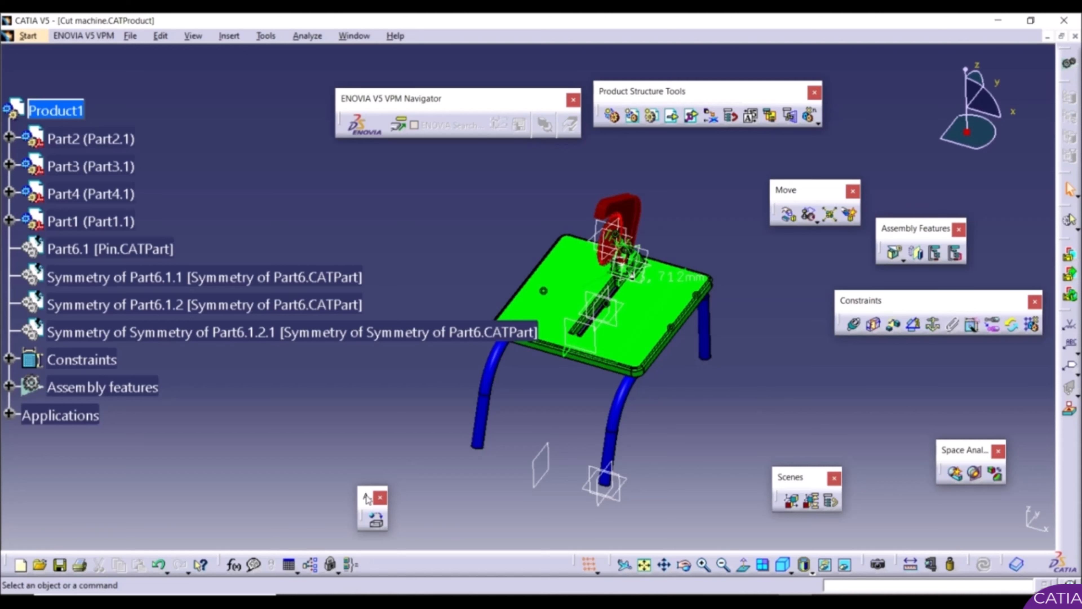
Step: In the Cut machine assembly, open the Apply Material library and arrange it beside the table model
right_click(519, 552)
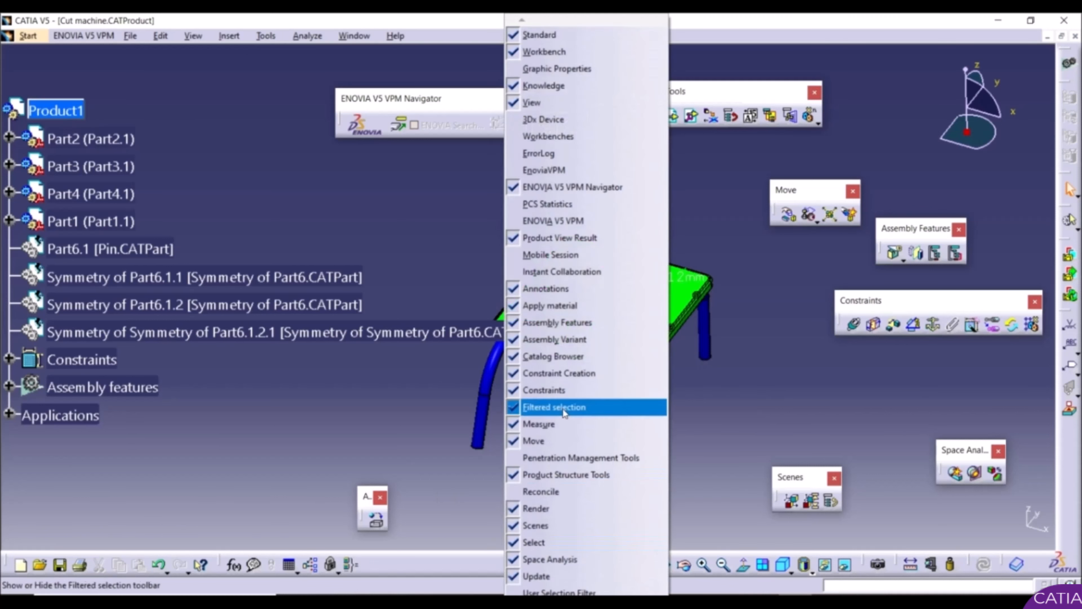
click(577, 313)
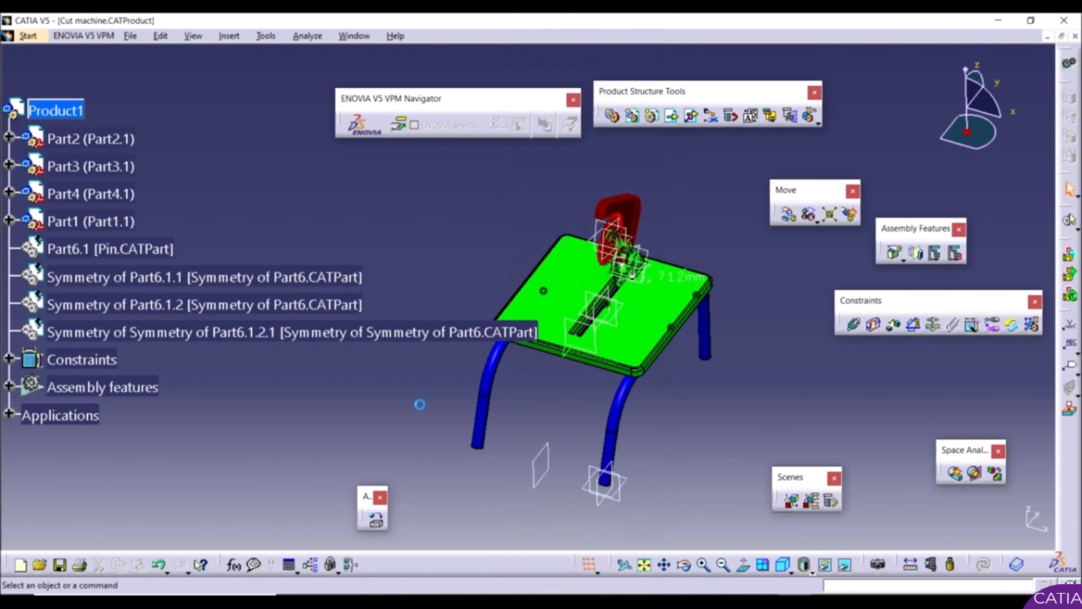
click(377, 523)
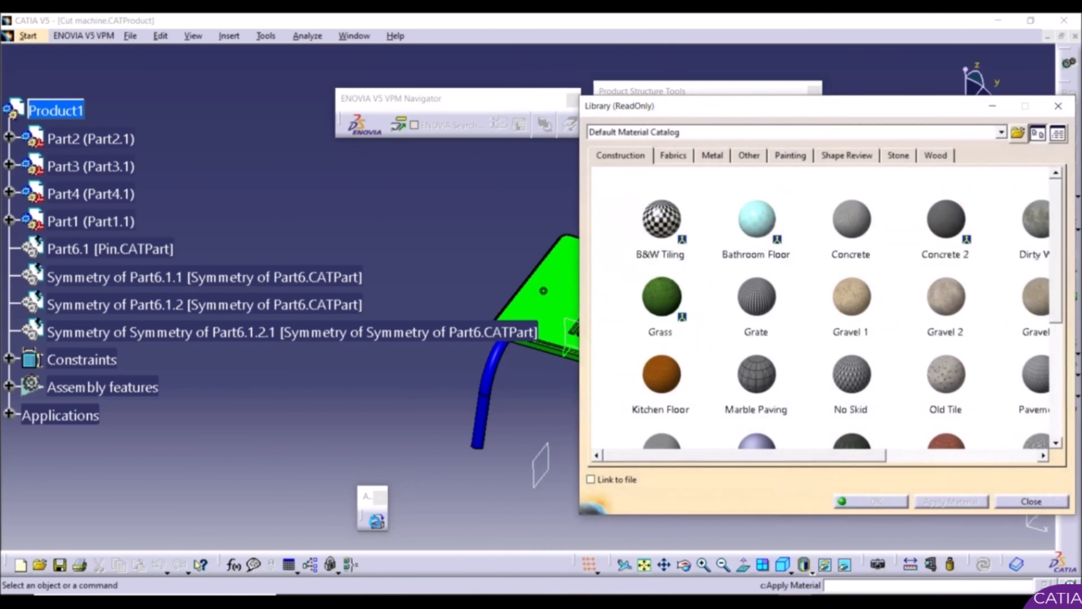
drag(751, 107, 715, 136)
middle_drag(472, 213, 239, 197)
drag(747, 130, 663, 108)
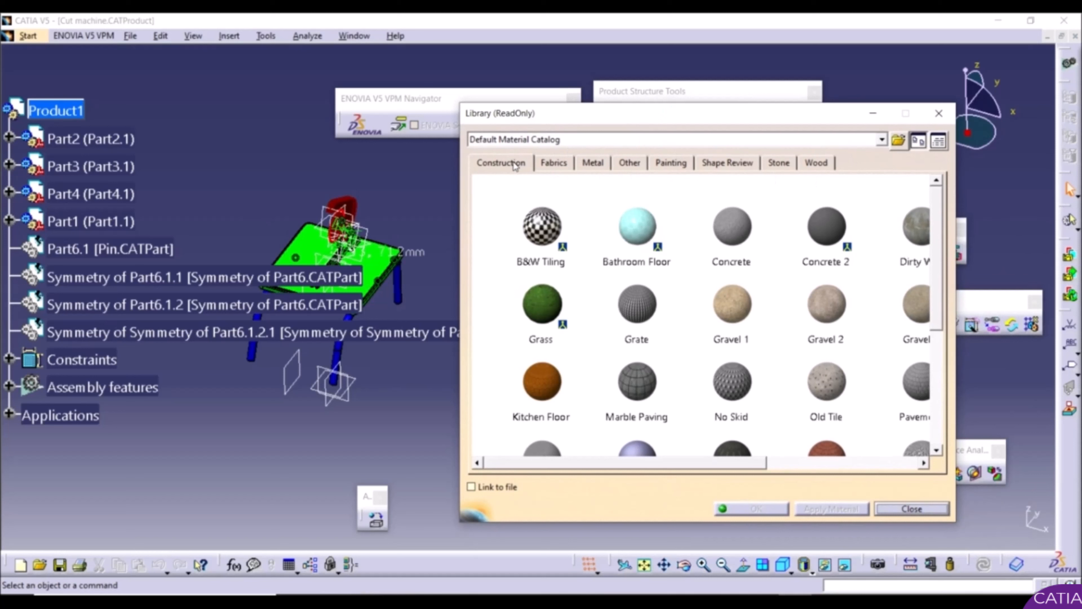
Step: Examine the materials offered in the Construction, Fabrics, Metal and Other categories of the default catalog
click(560, 394)
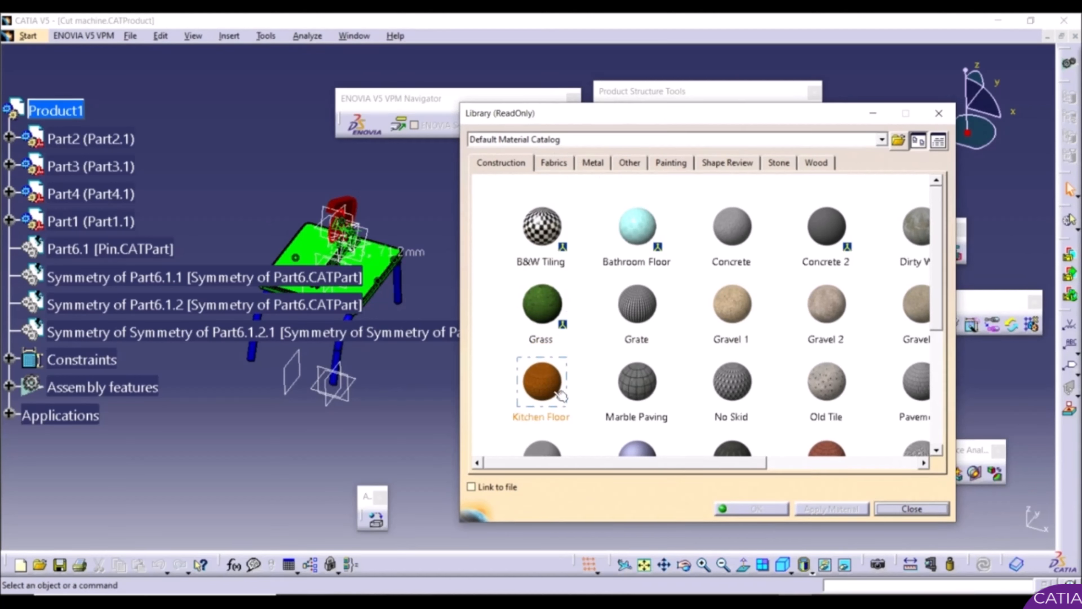
click(732, 260)
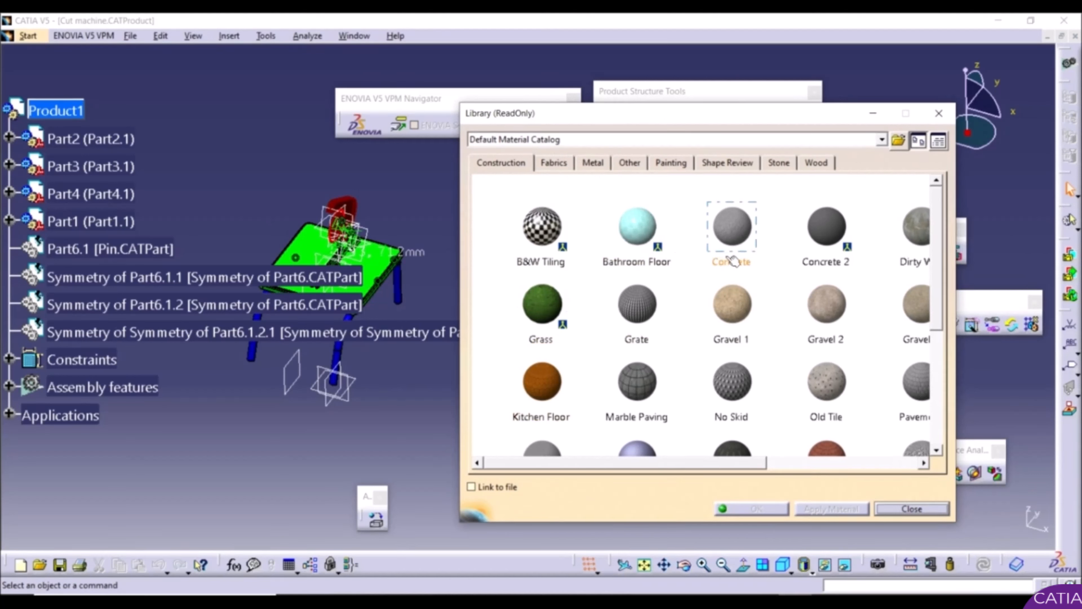
click(555, 163)
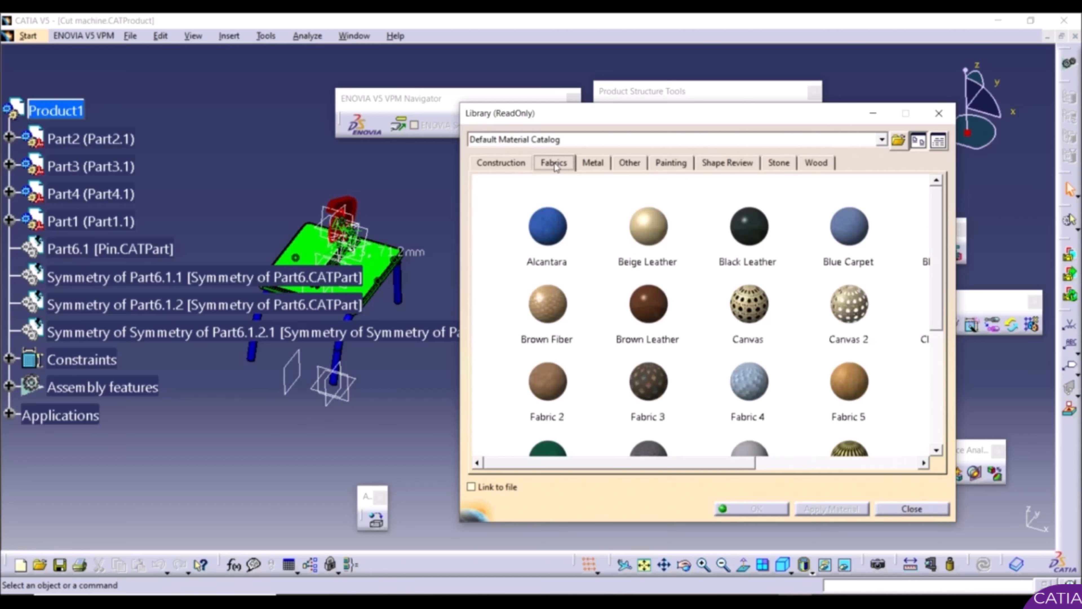
scroll(708, 286, down, 3)
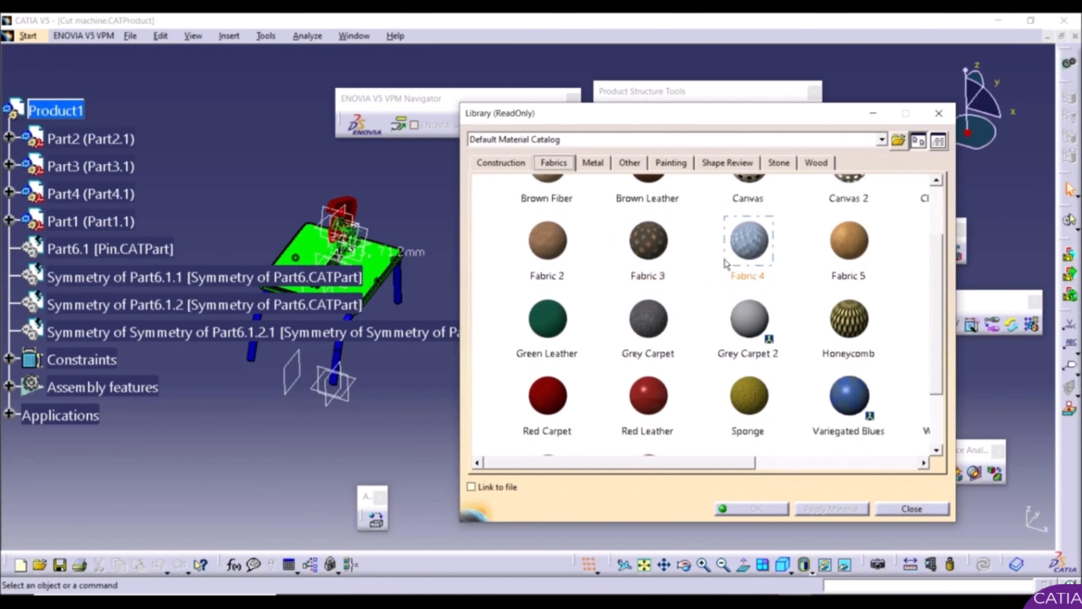
scroll(724, 285, up, 5)
click(594, 164)
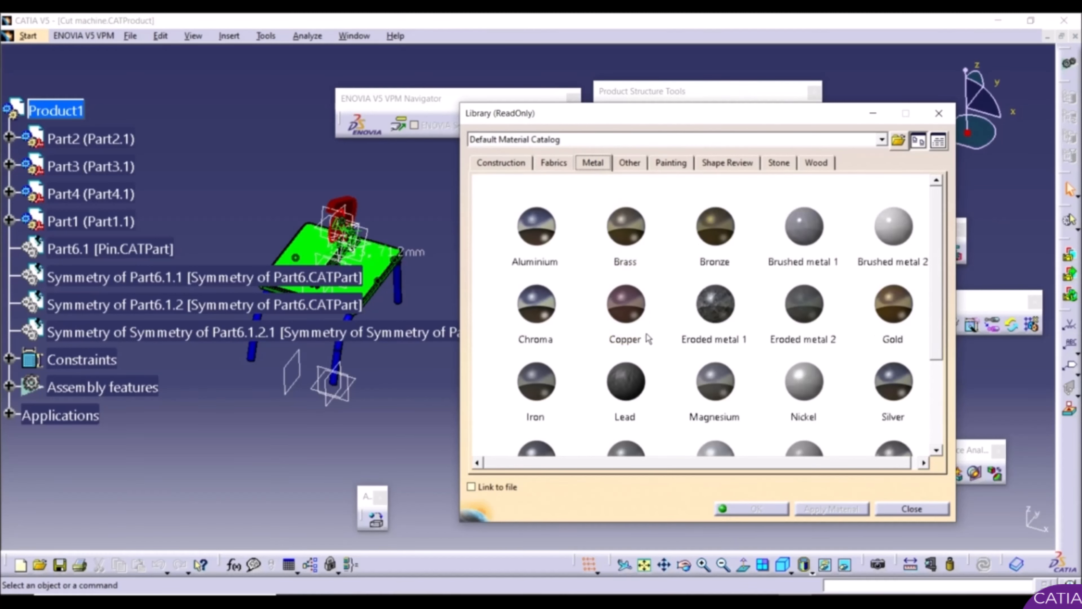
scroll(644, 337, down, 2)
scroll(669, 331, down, 2)
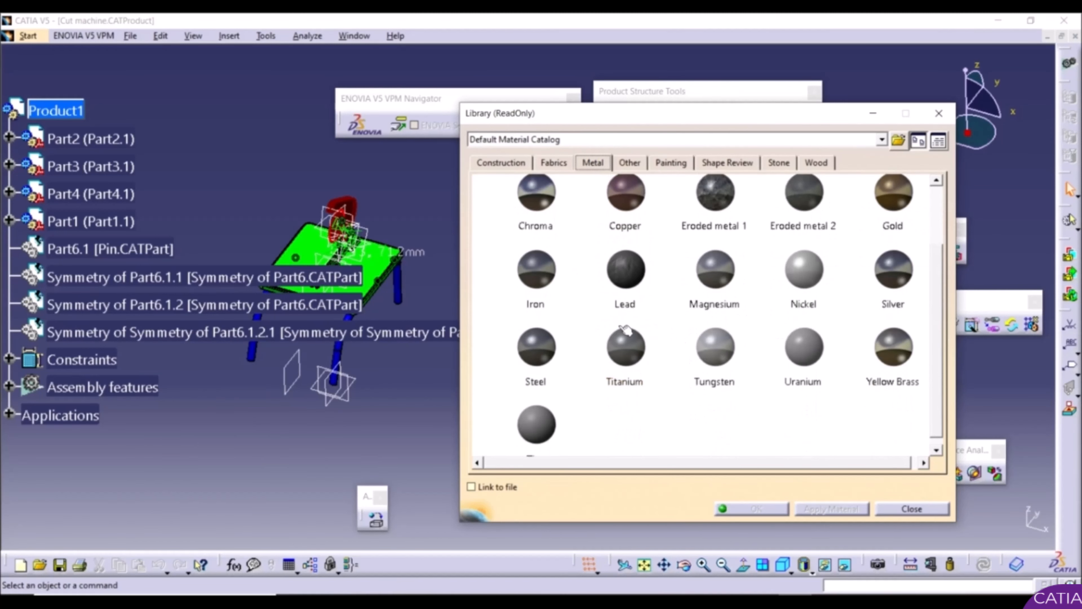
click(630, 163)
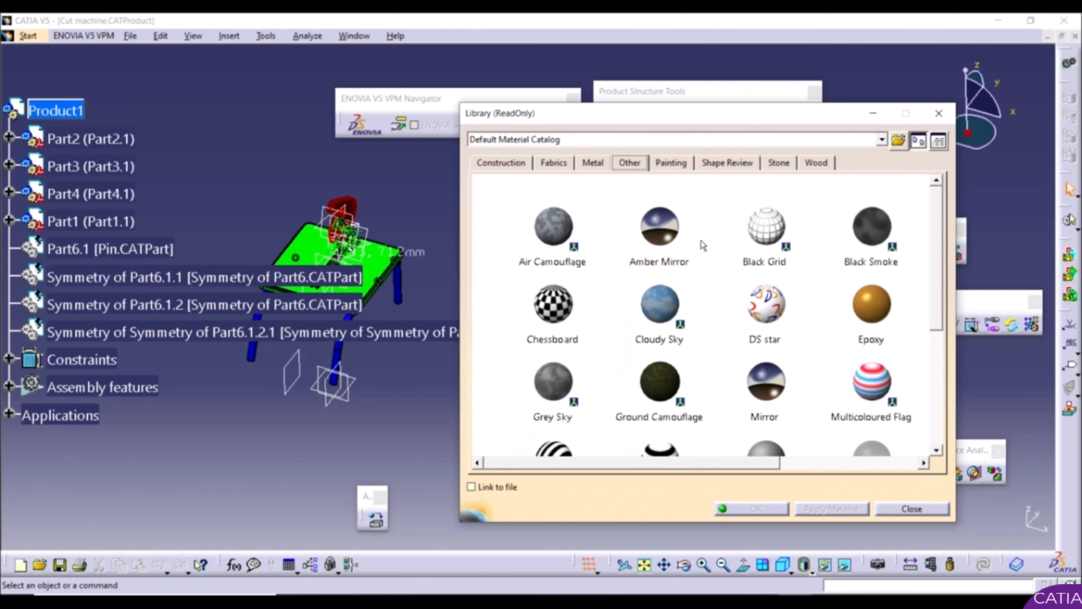
scroll(805, 266, down, 1)
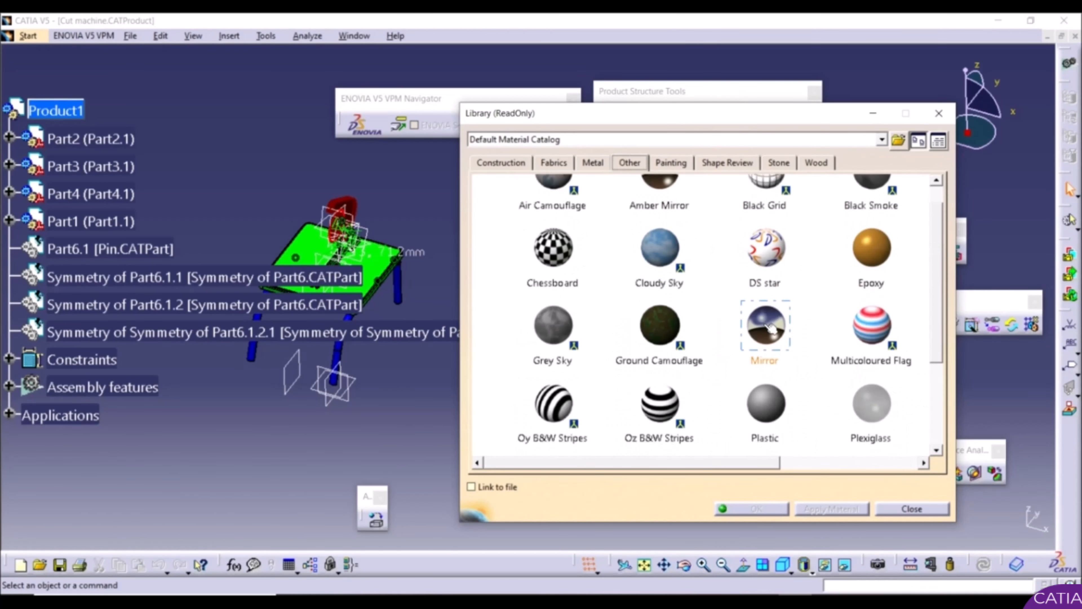
scroll(703, 371, up, 2)
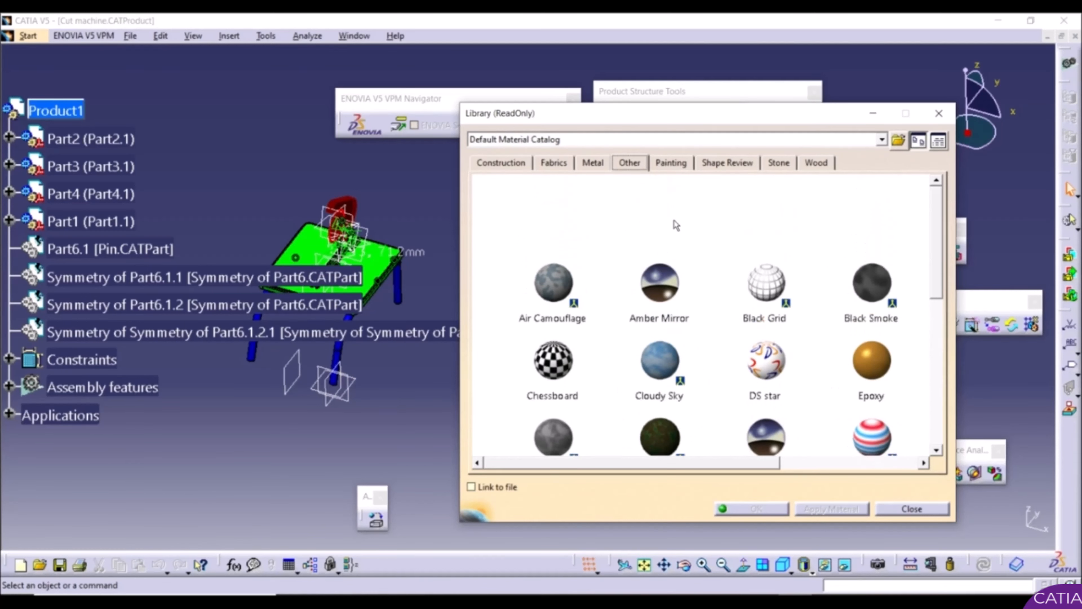
Step: Examine the materials offered in the Painting, Shape Review, Stone and Wood categories of the default catalog
click(672, 165)
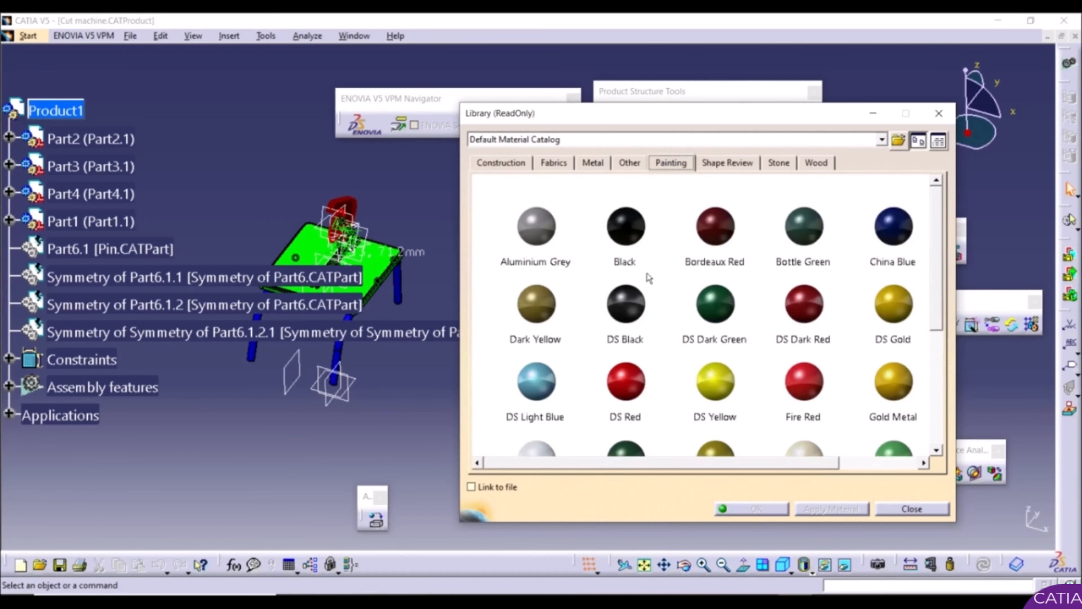
click(824, 399)
click(899, 404)
click(742, 166)
click(708, 239)
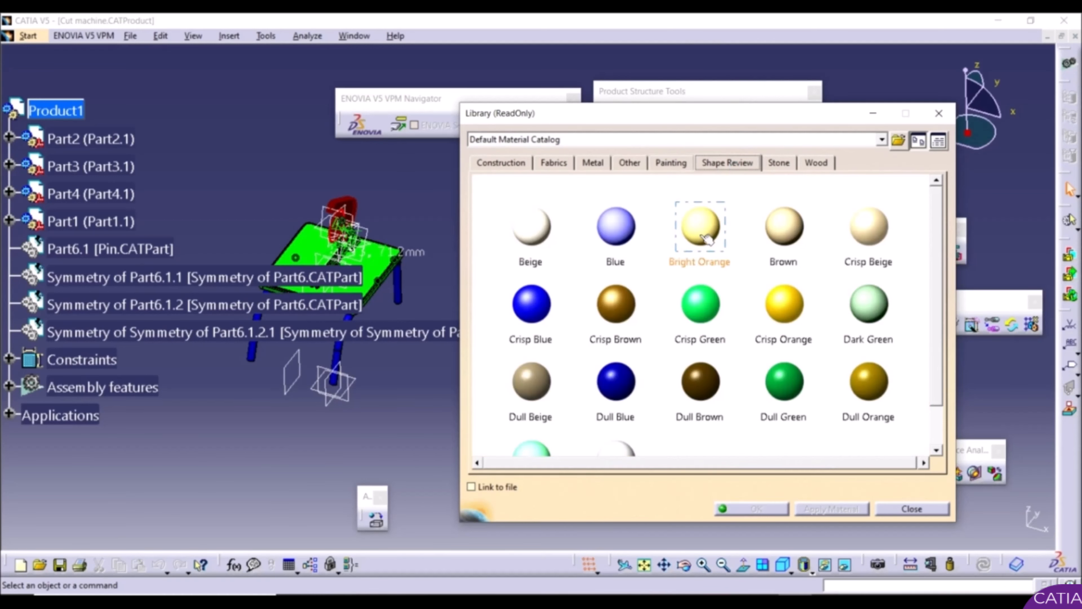
click(634, 259)
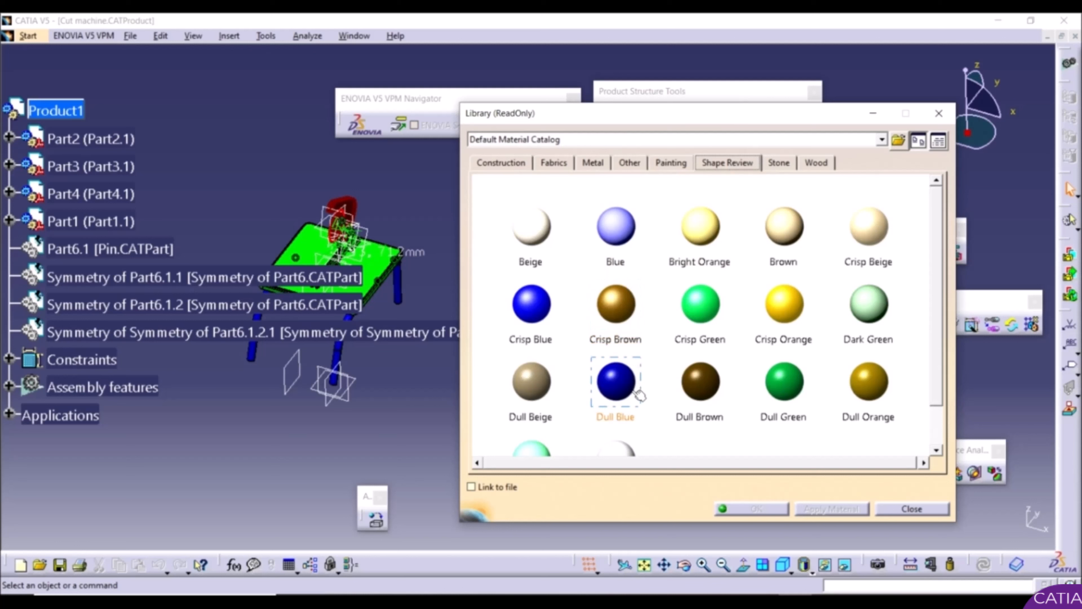
click(717, 408)
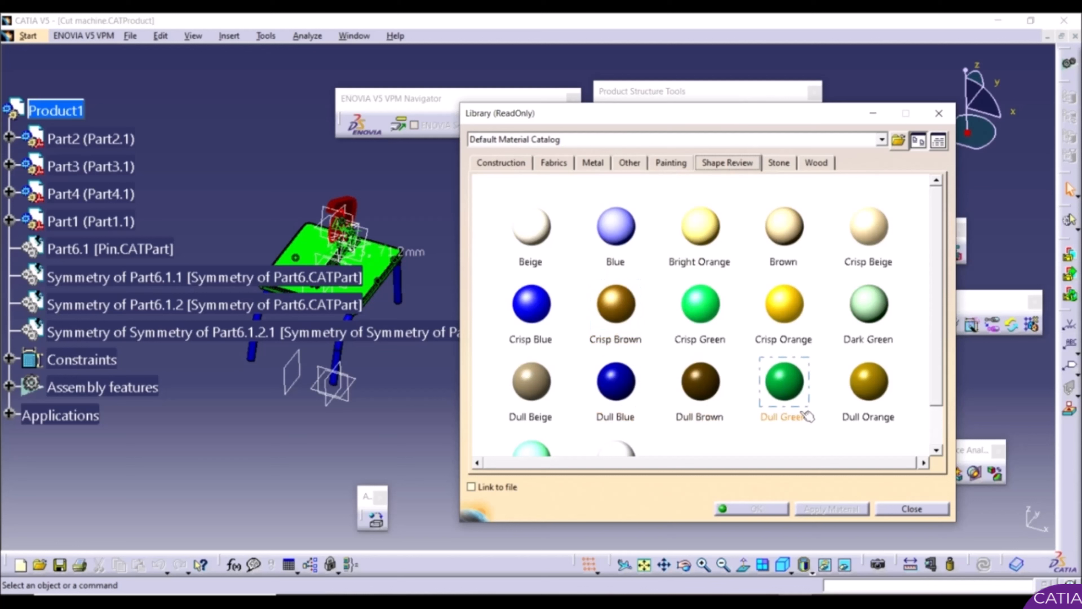
click(778, 164)
scroll(679, 254, down, 3)
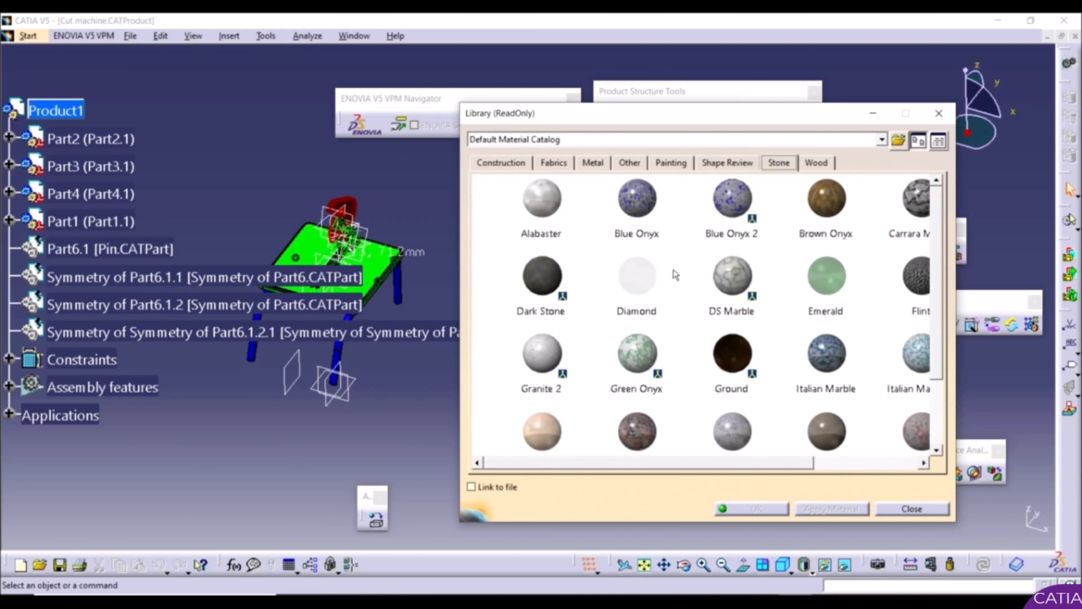
click(738, 241)
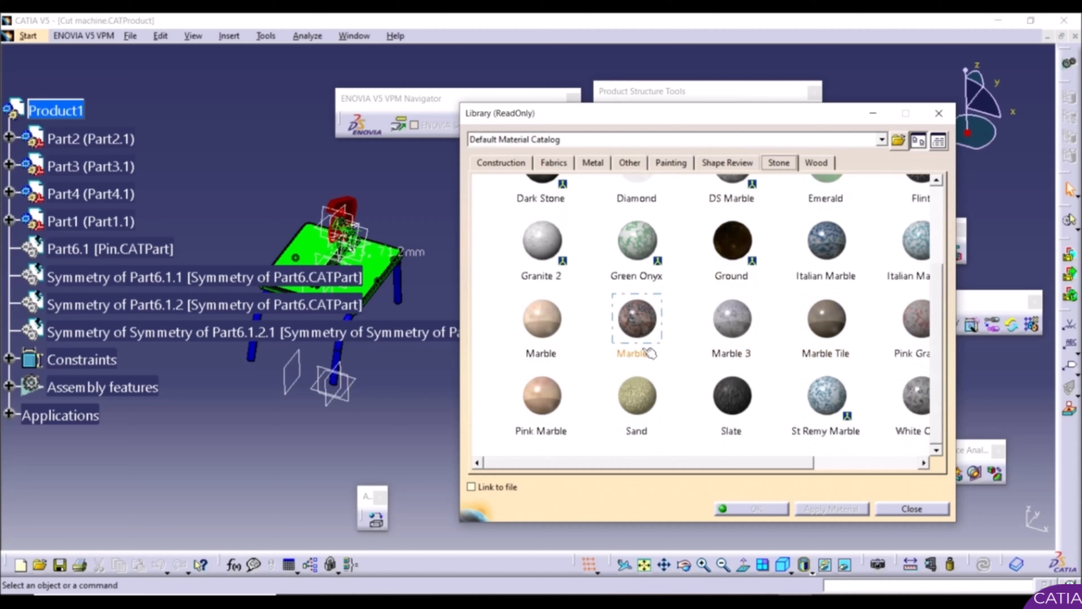
scroll(762, 396, up, 3)
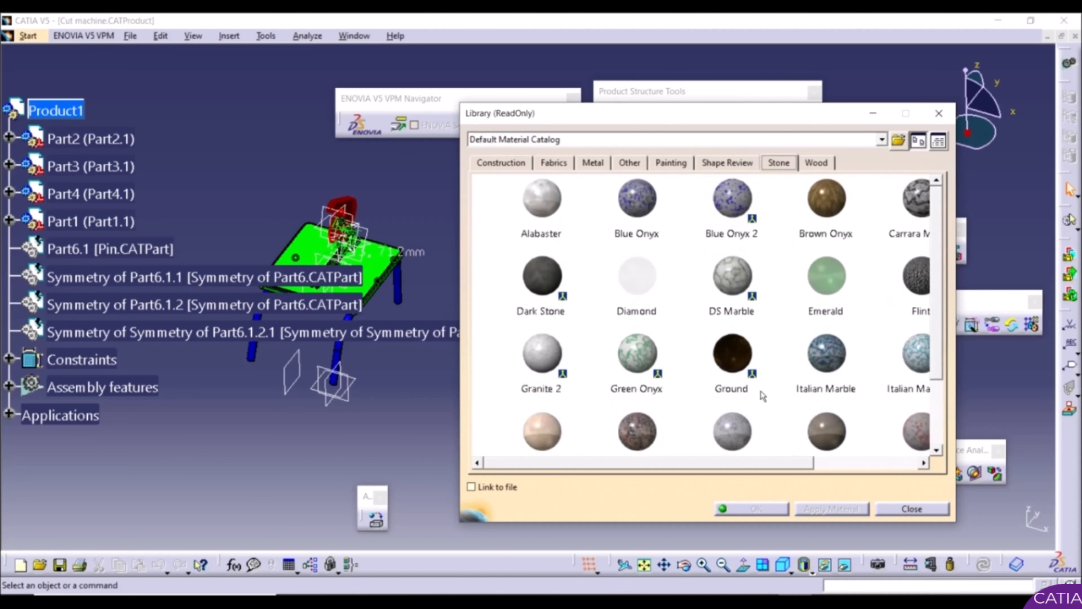
click(812, 166)
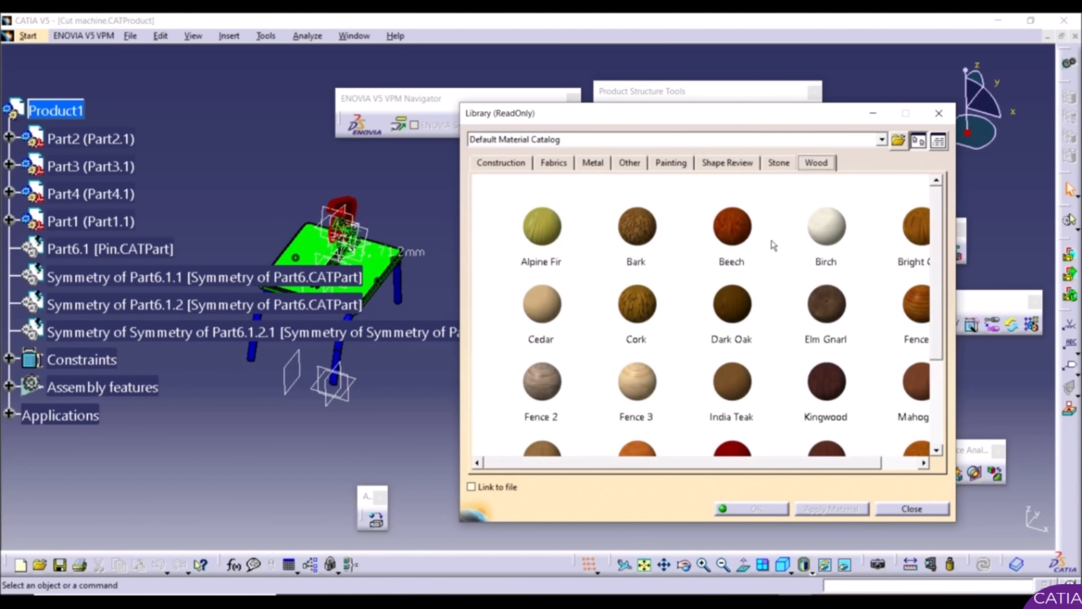
scroll(733, 383, up, 1)
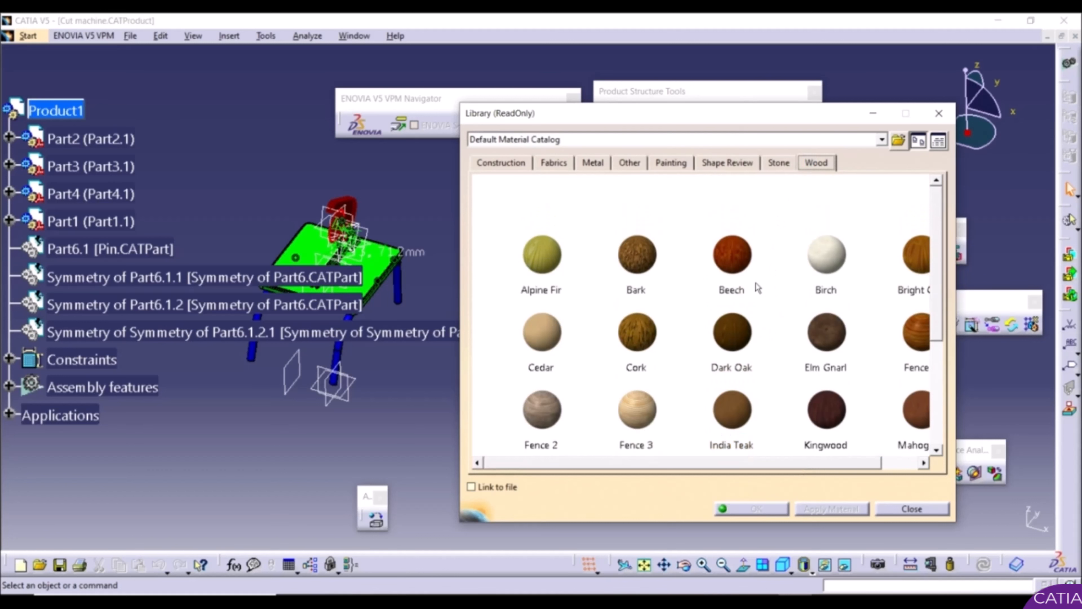
scroll(695, 324, down, 2)
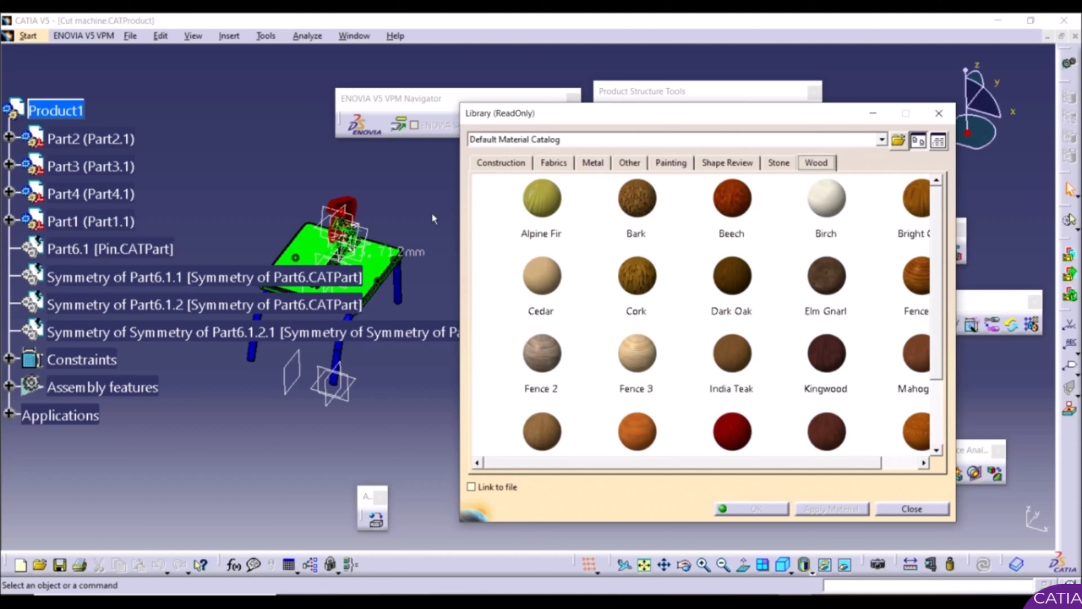
Step: Expand Part2 in the specification tree down to the features of its PartBody
scroll(237, 200, up, 3)
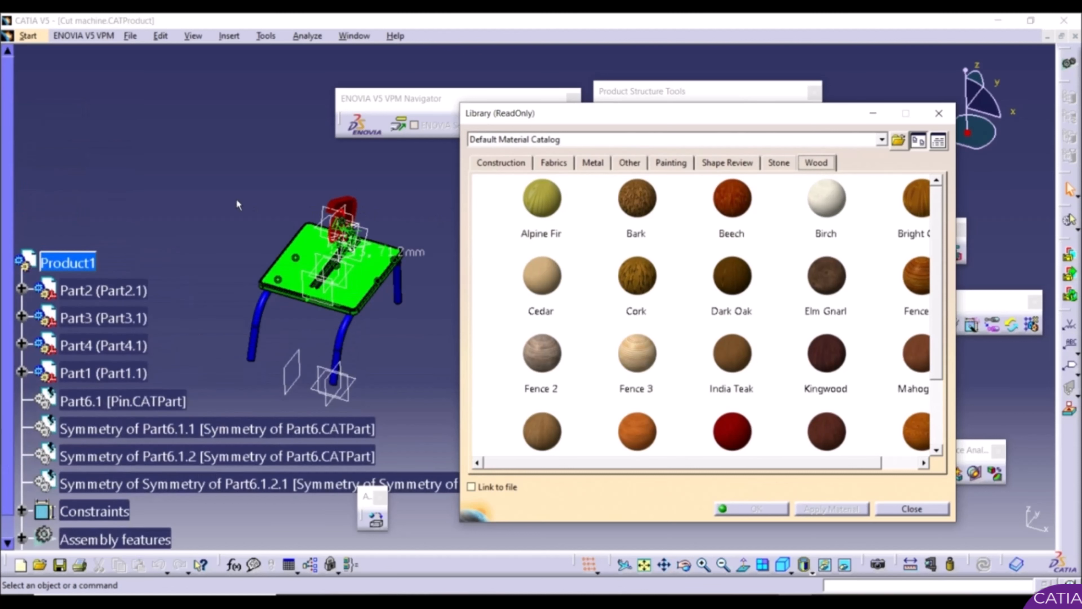
scroll(237, 205, down, 2)
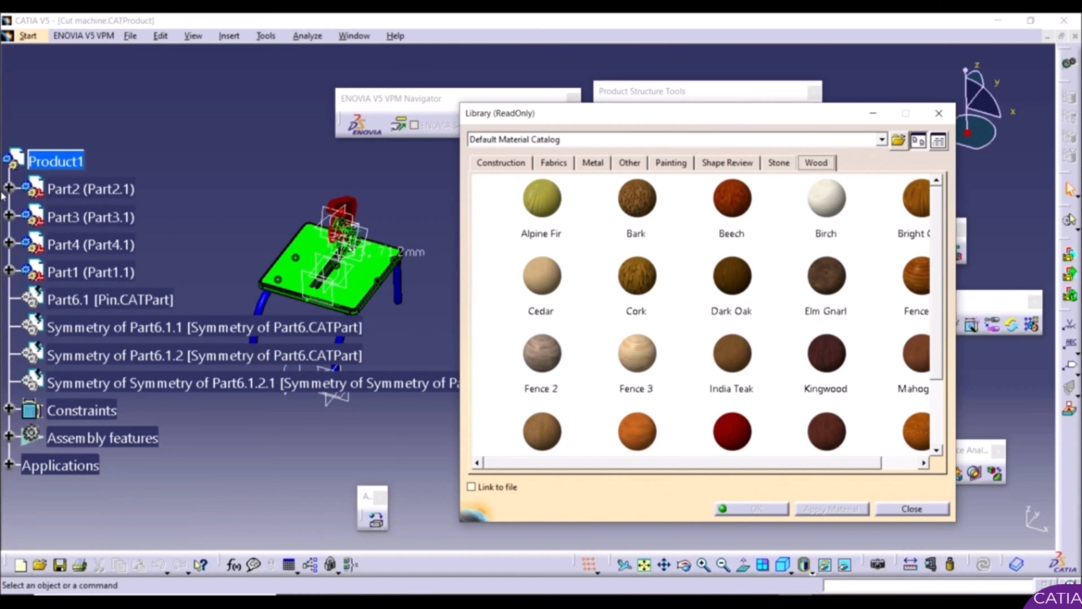
click(8, 187)
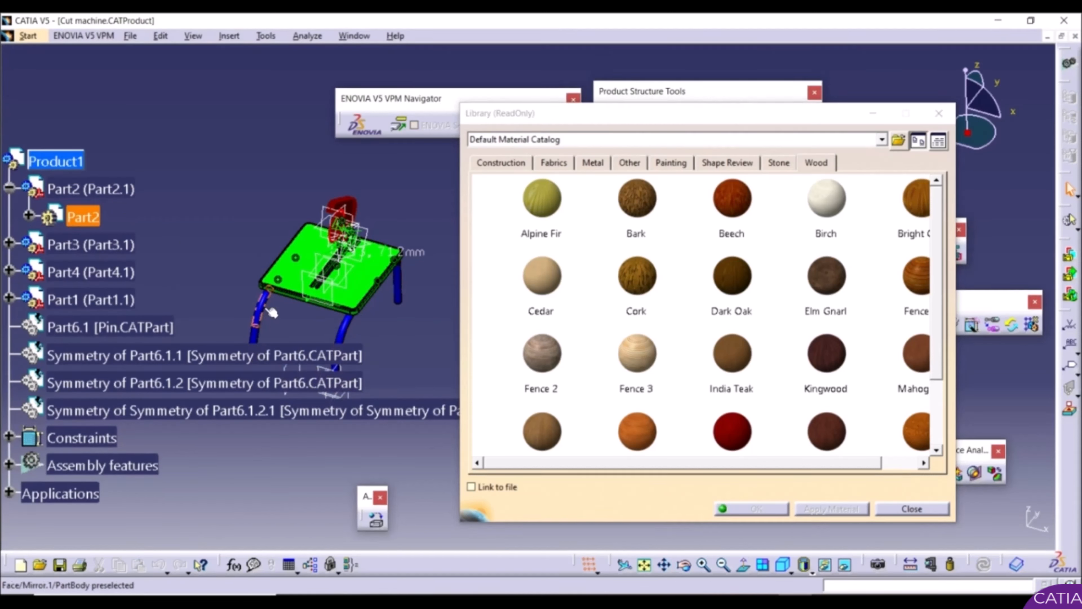
click(29, 216)
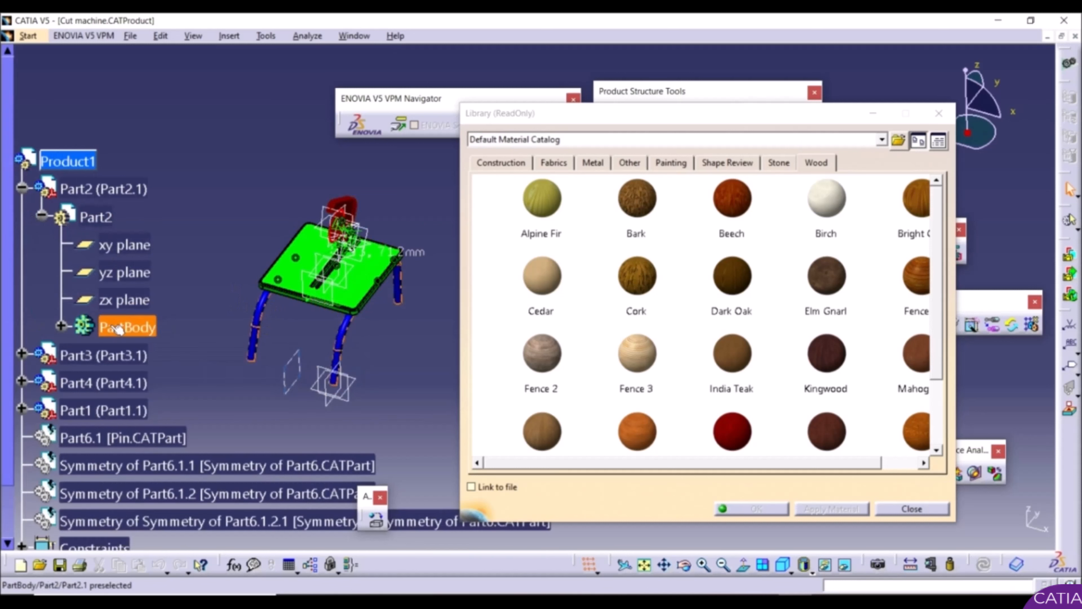
scroll(128, 320, down, 4)
click(62, 225)
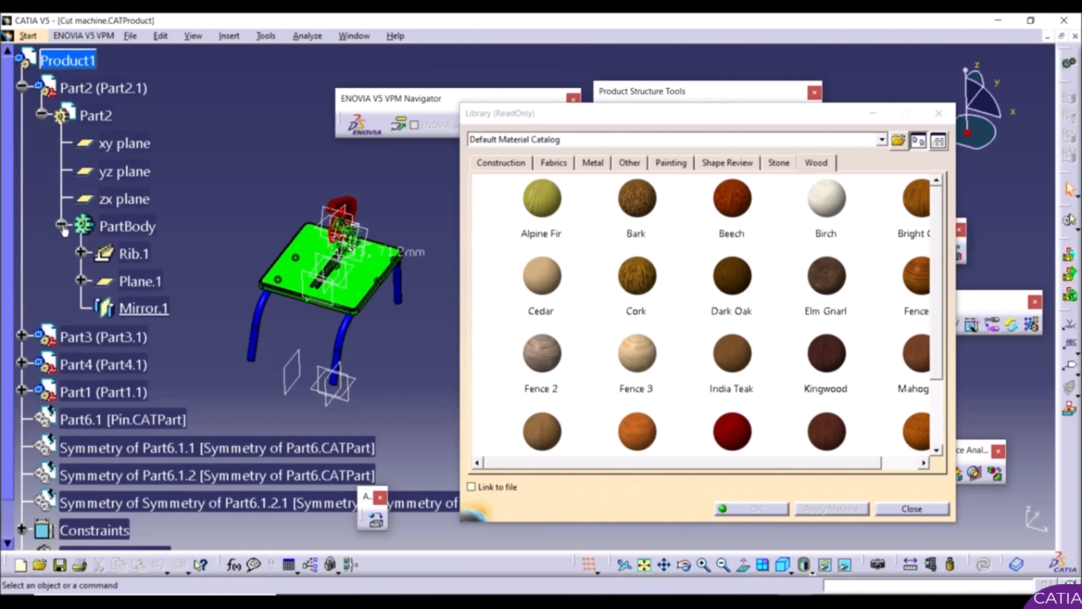
Step: Apply the Steel material from the Metal category to the PartBody of Part2
click(593, 163)
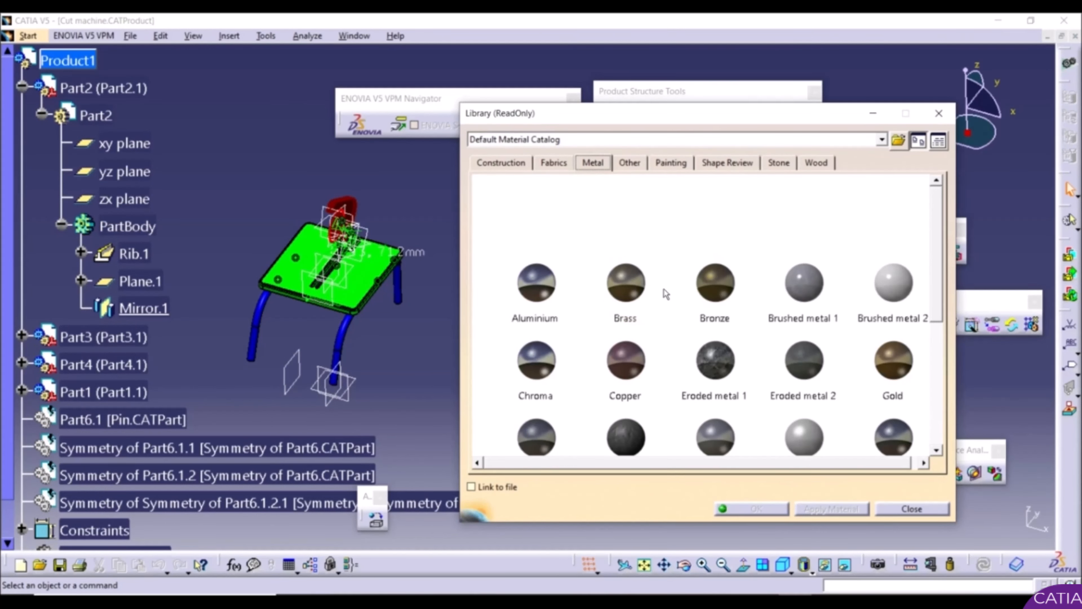
scroll(666, 293, down, 3)
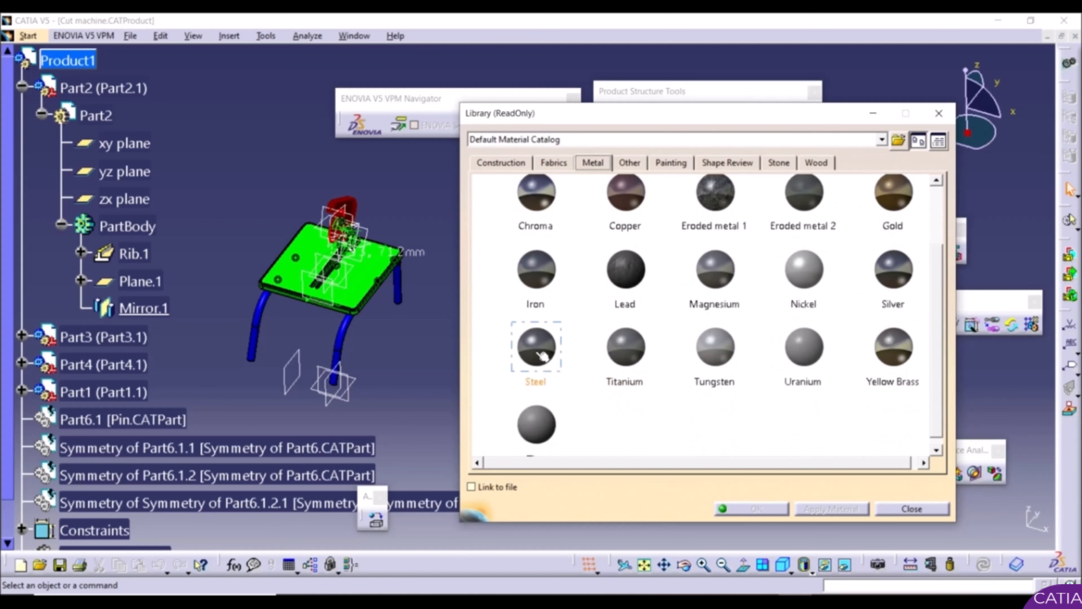
drag(537, 353, 136, 226)
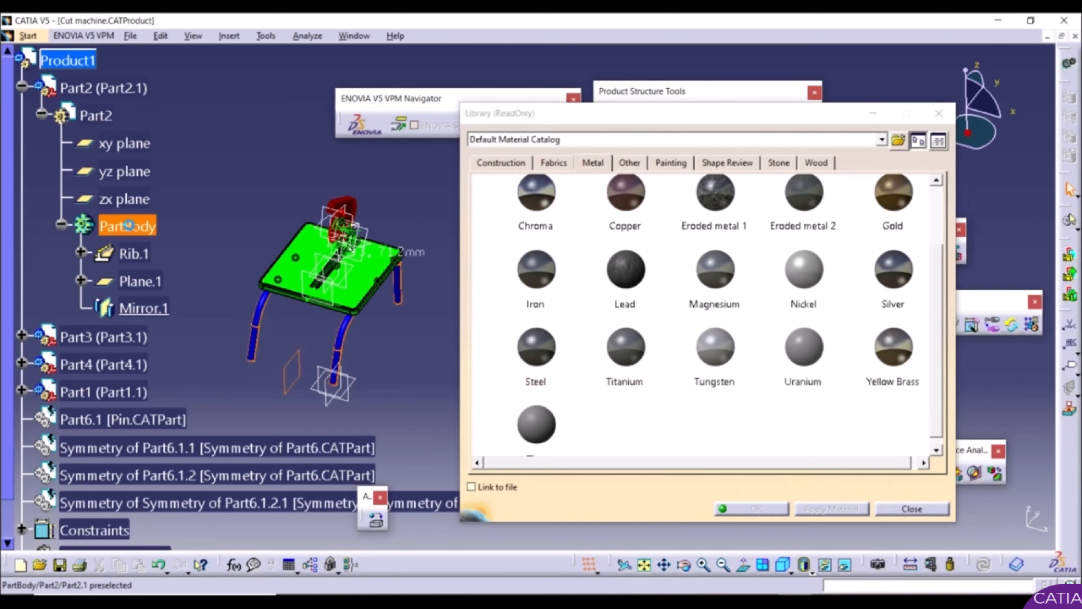
click(137, 228)
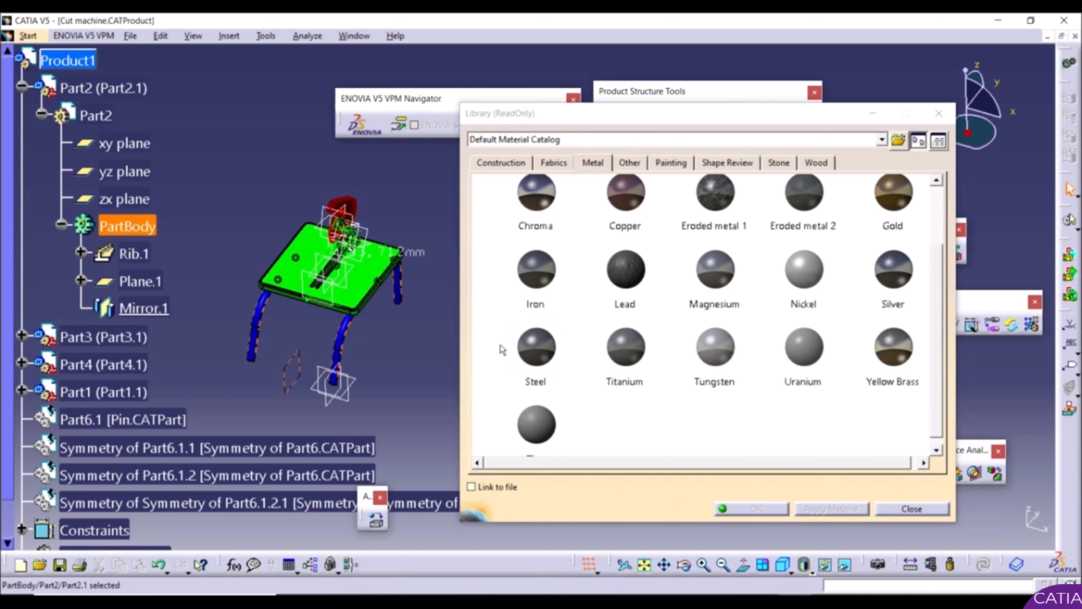
click(535, 347)
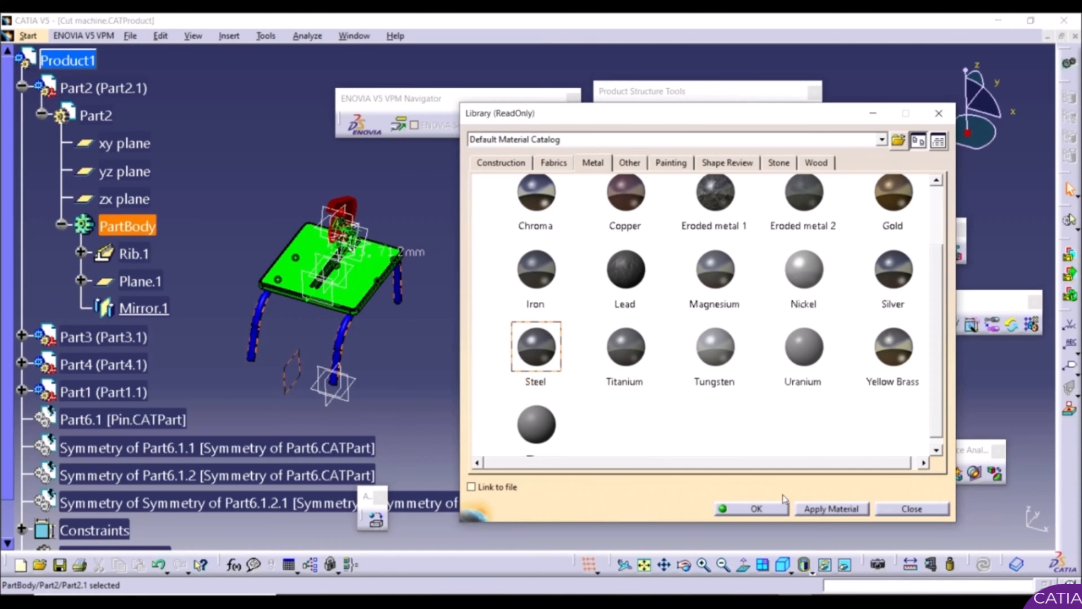
click(822, 512)
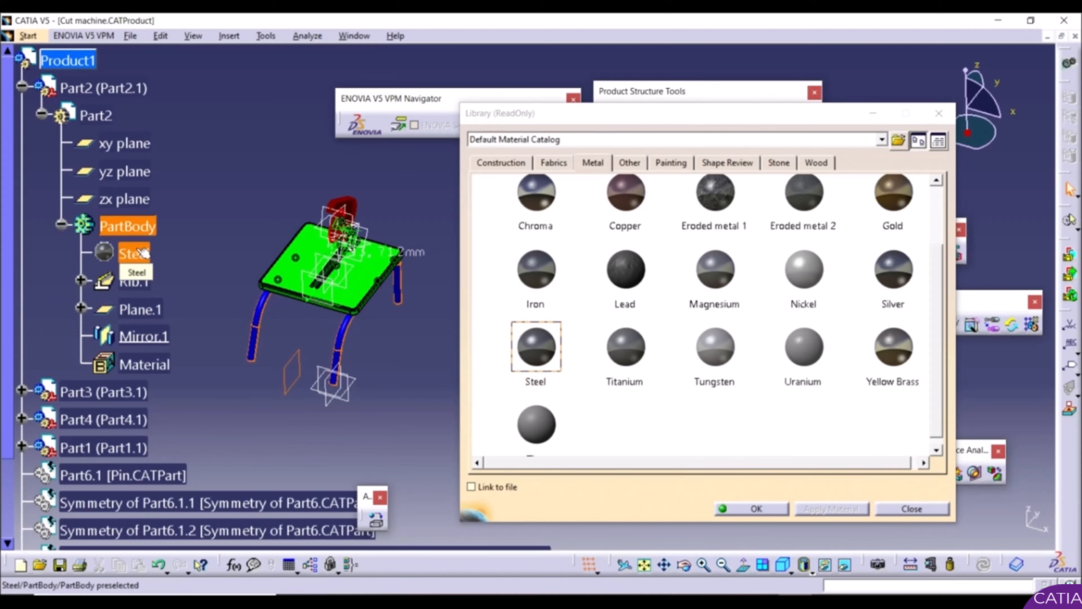
Step: Try Titanium as the material of Part2's PartBody and replace it with Steel again
click(134, 228)
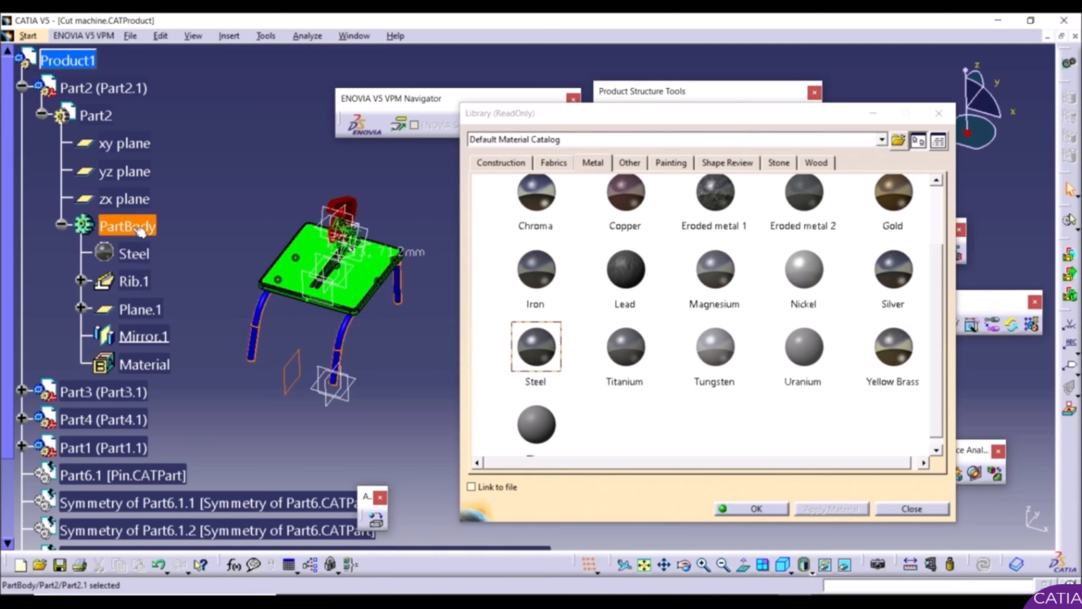
click(625, 348)
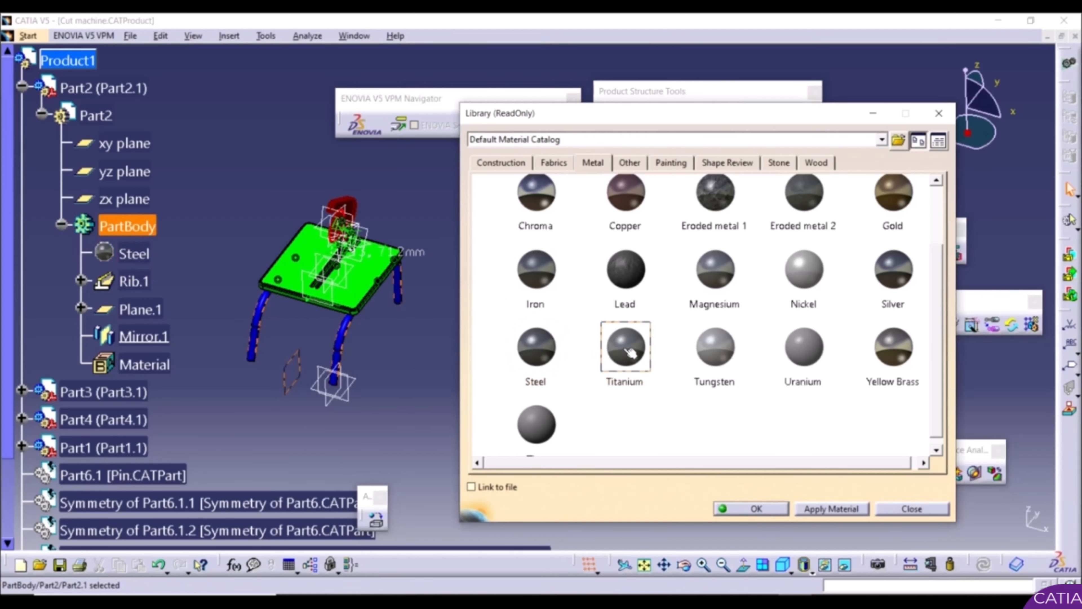
click(826, 509)
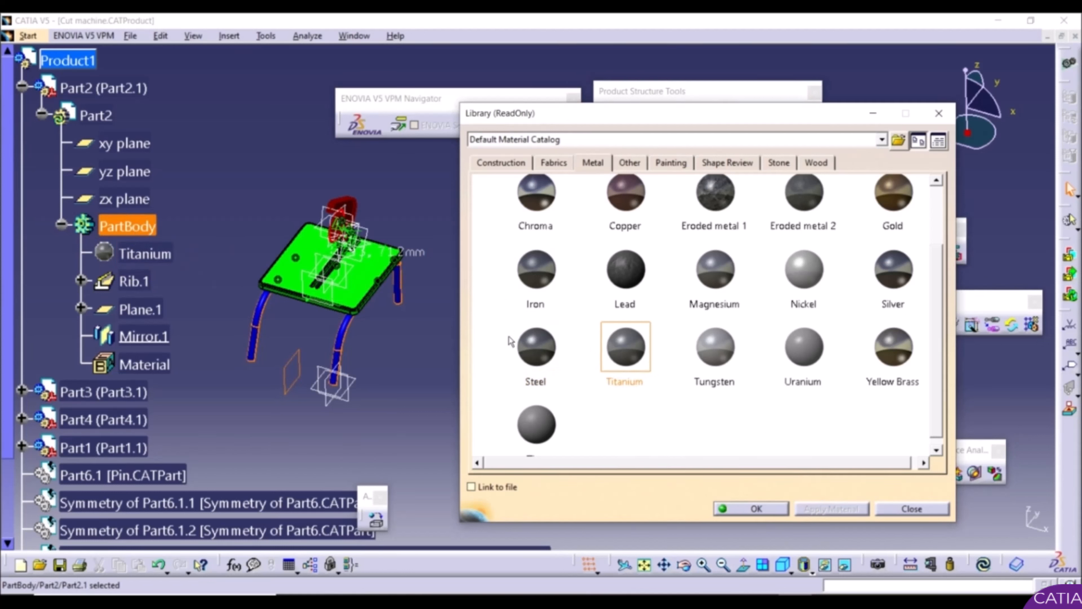
click(536, 349)
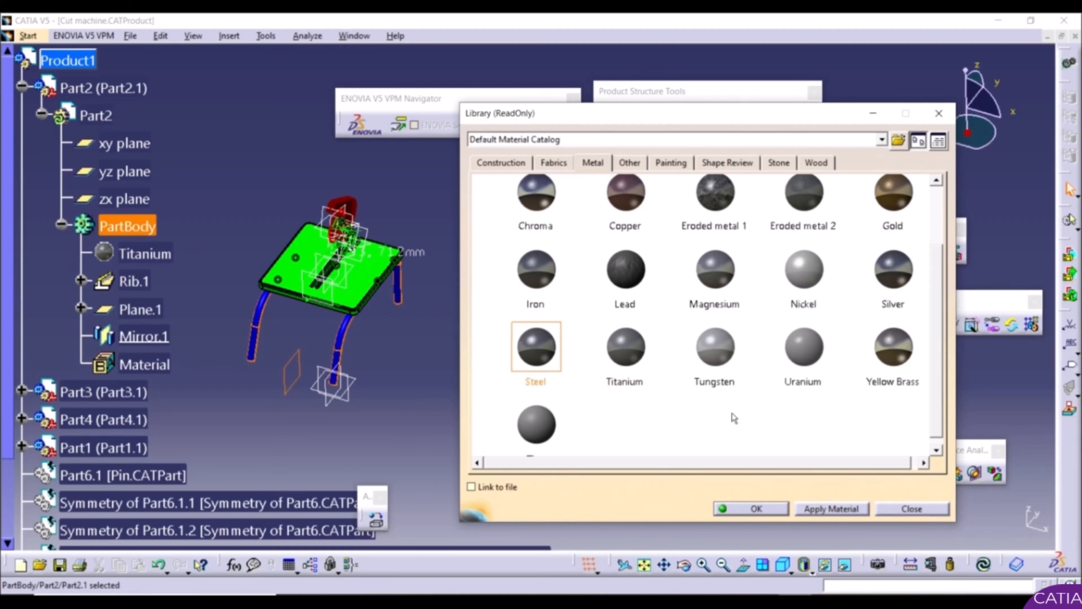
click(823, 509)
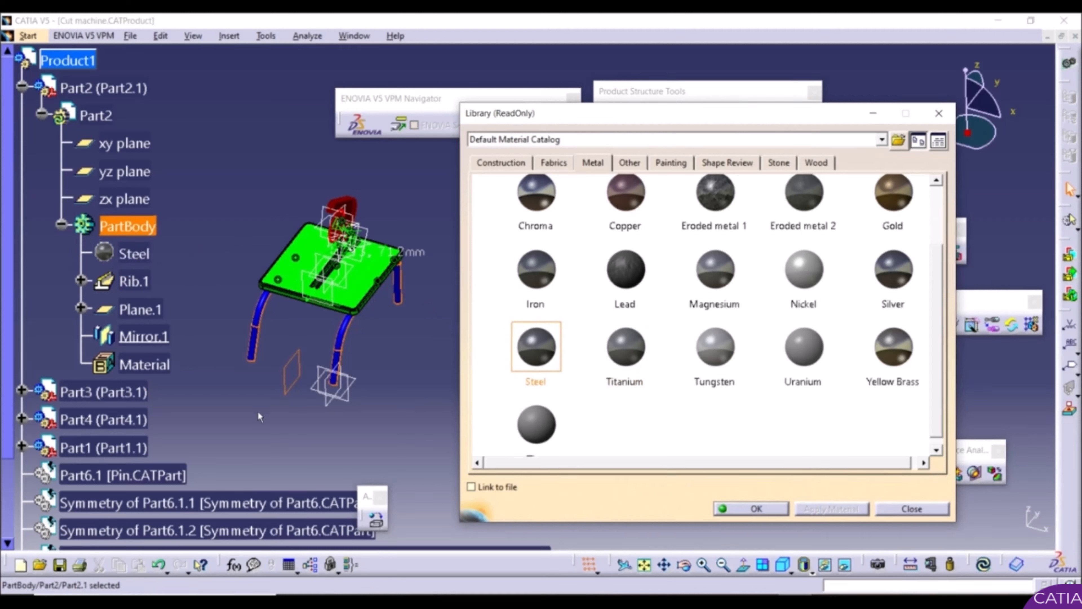
Step: Expand Part3 in the specification tree down to the features of its PartBody
scroll(94, 273, down, 2)
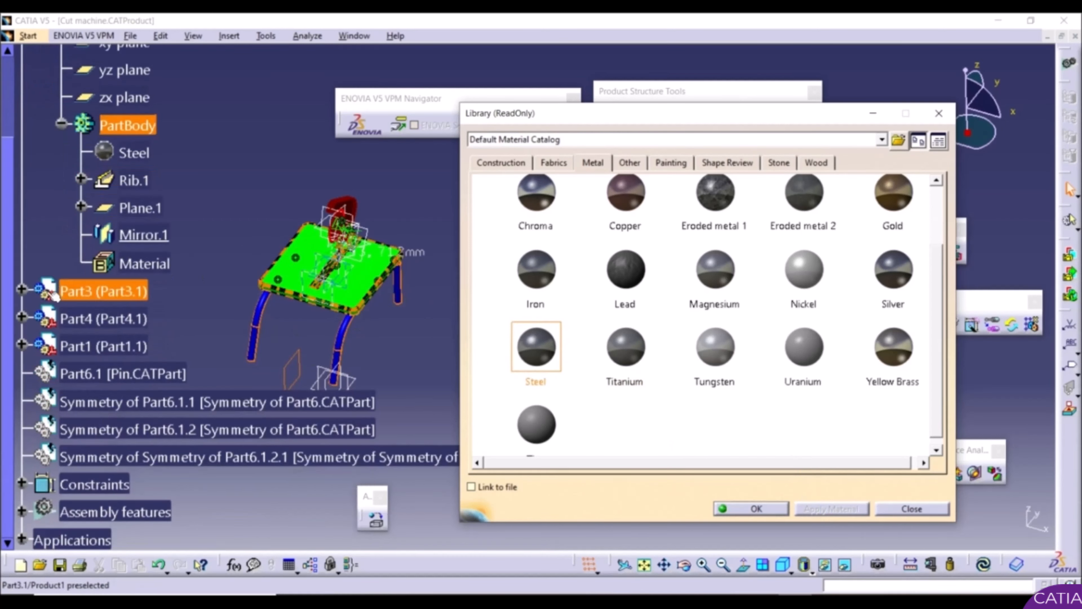
click(22, 289)
click(94, 295)
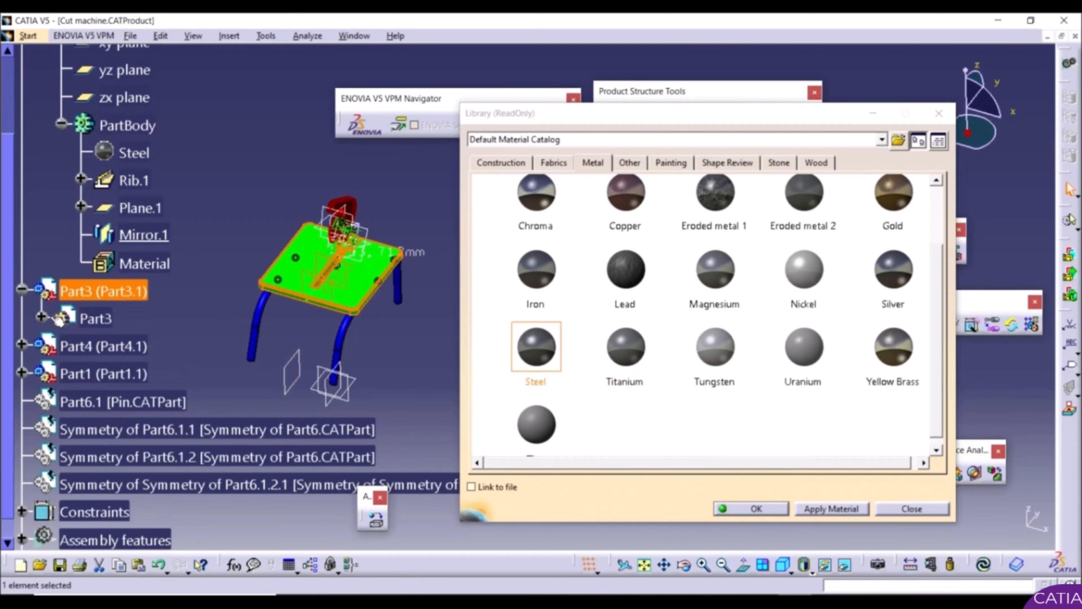
click(41, 316)
click(60, 427)
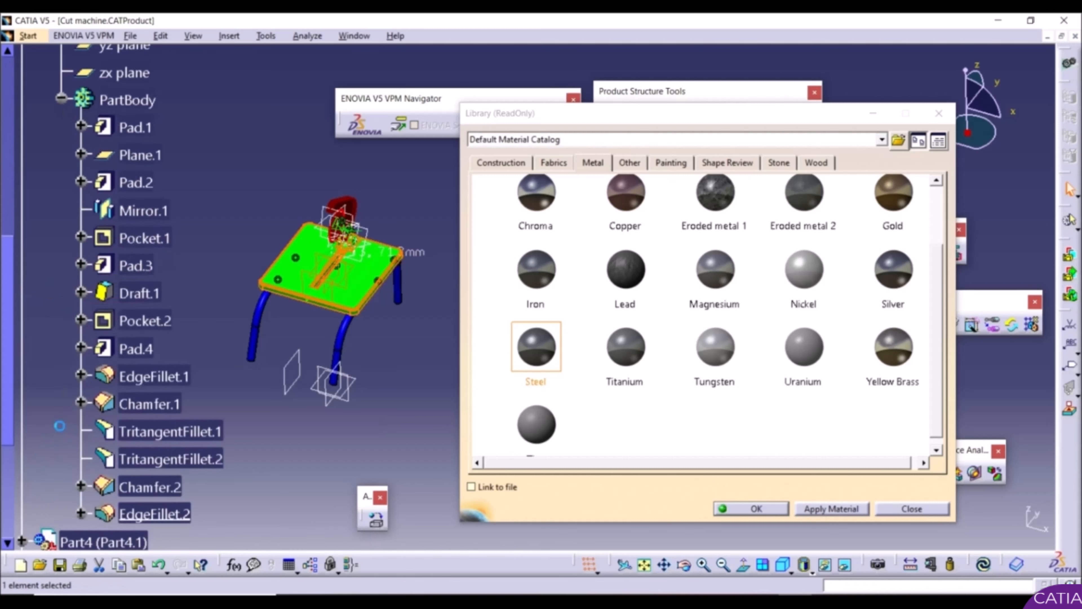
scroll(146, 306, up, 3)
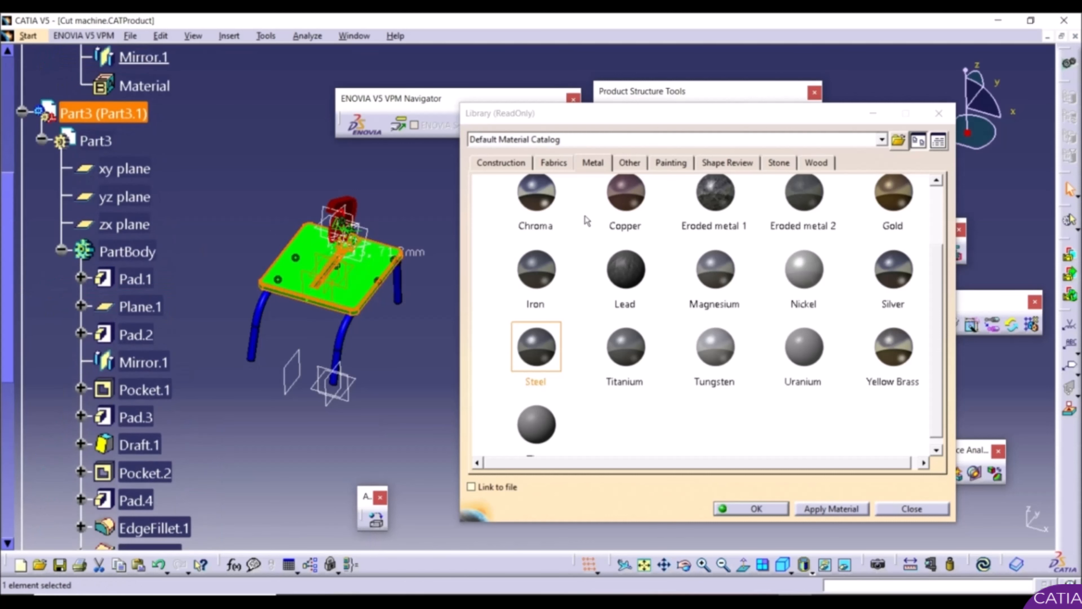
Step: Apply the Walnut material from the Wood category to the PartBody of Part3
click(826, 162)
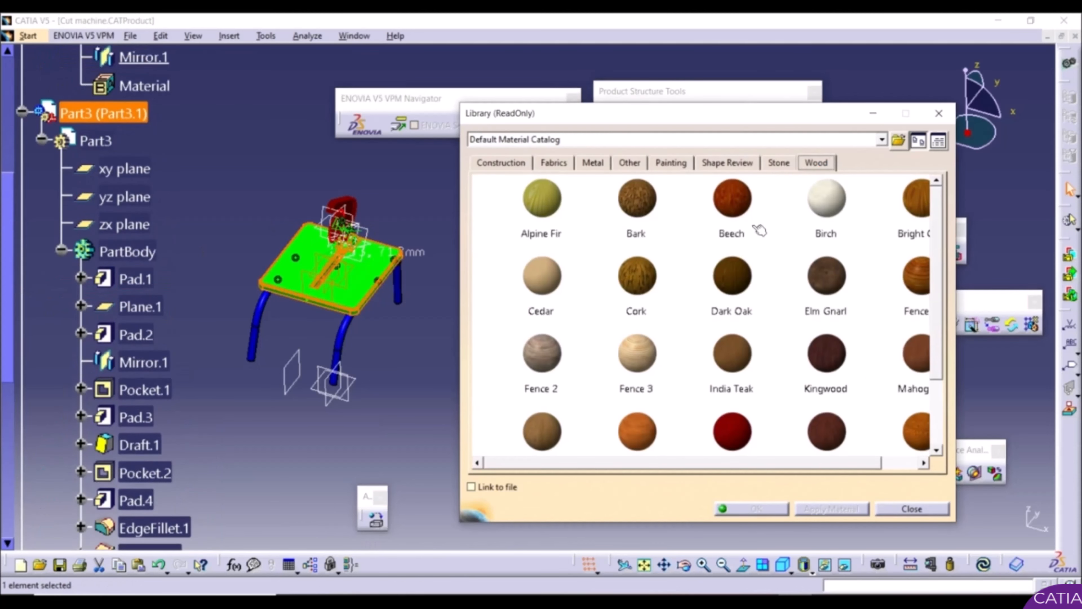
click(732, 277)
scroll(727, 280, down, 3)
click(736, 358)
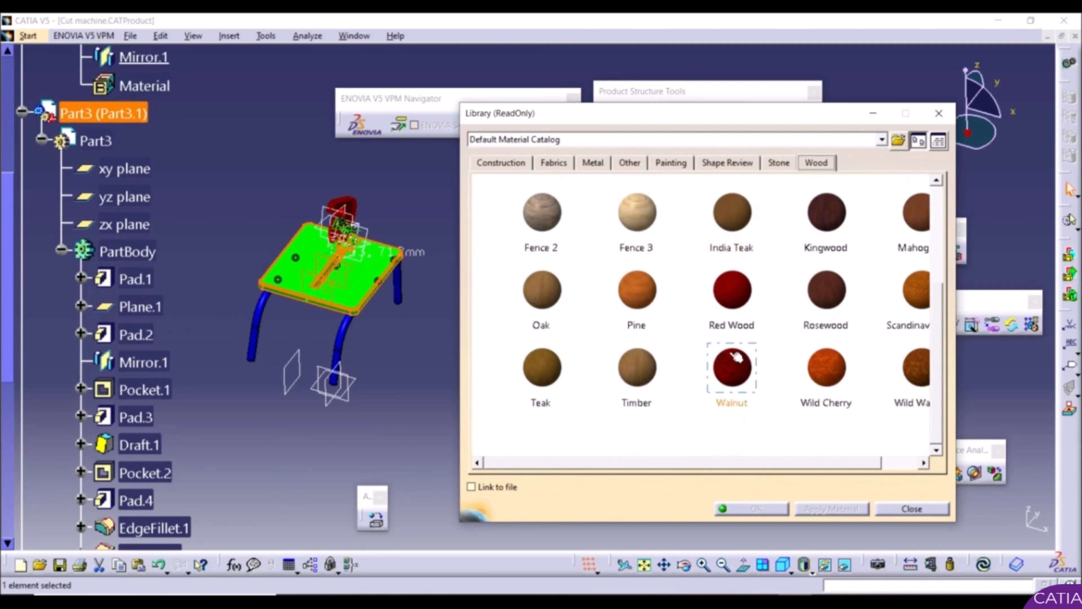
click(738, 373)
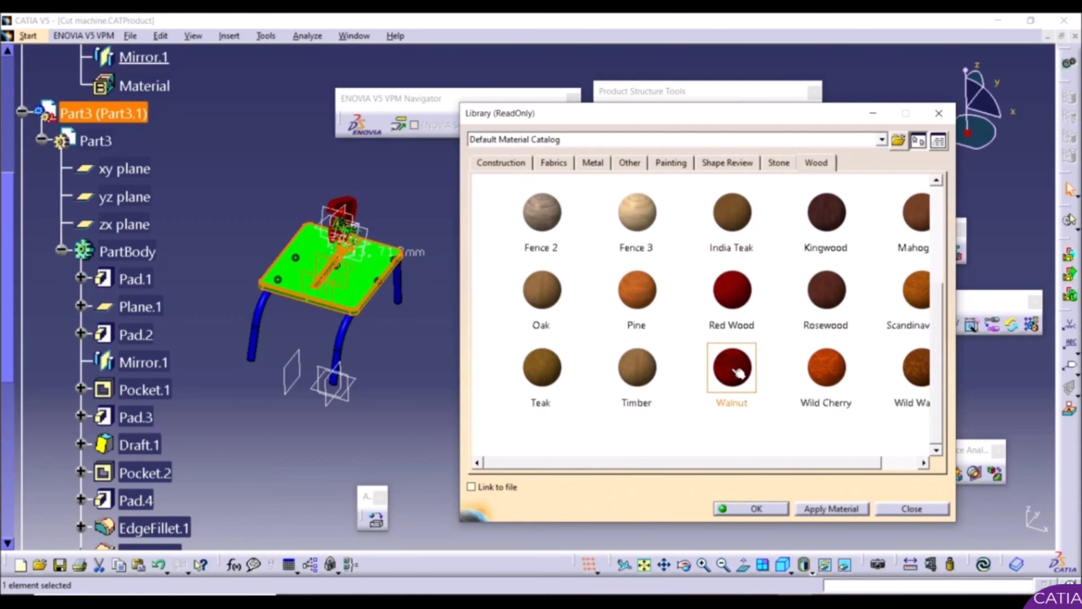
click(127, 251)
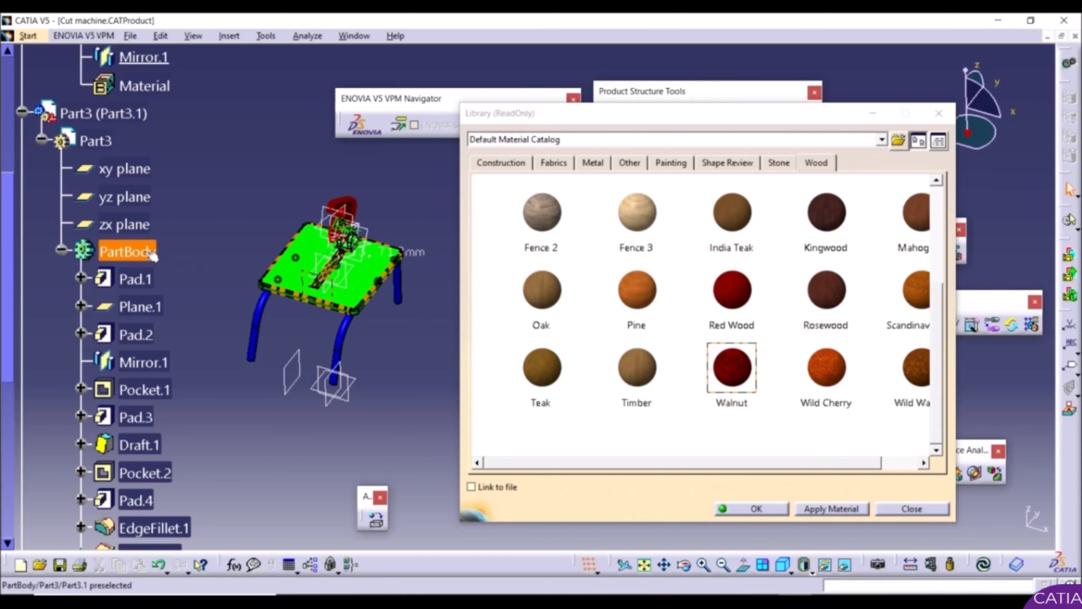
click(820, 510)
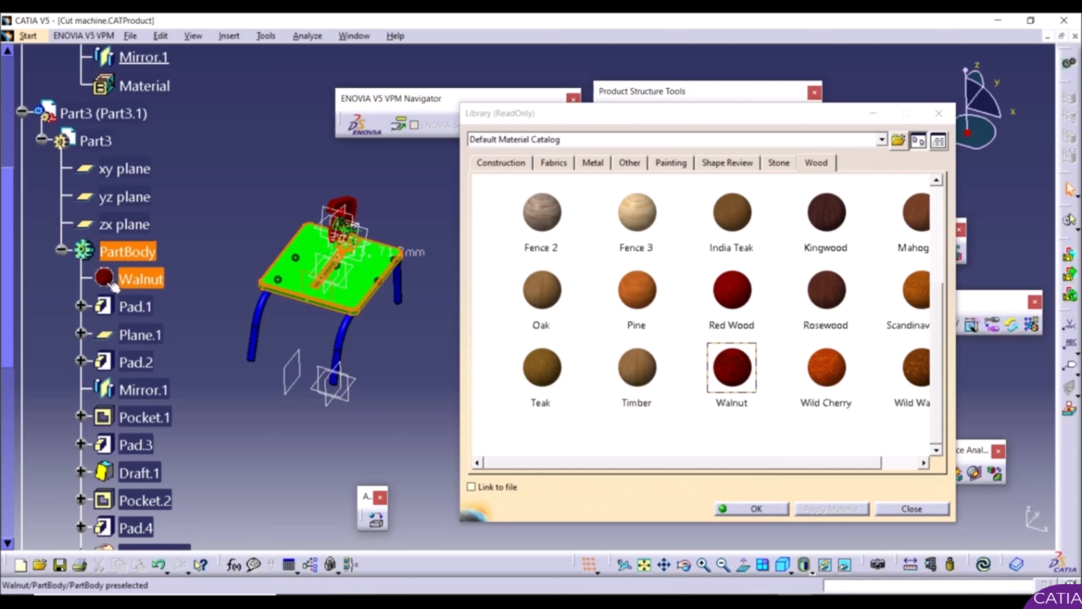
Step: Expand Part4, the saw blade's guard, in the specification tree down to the features of its PartBody
scroll(115, 282, down, 5)
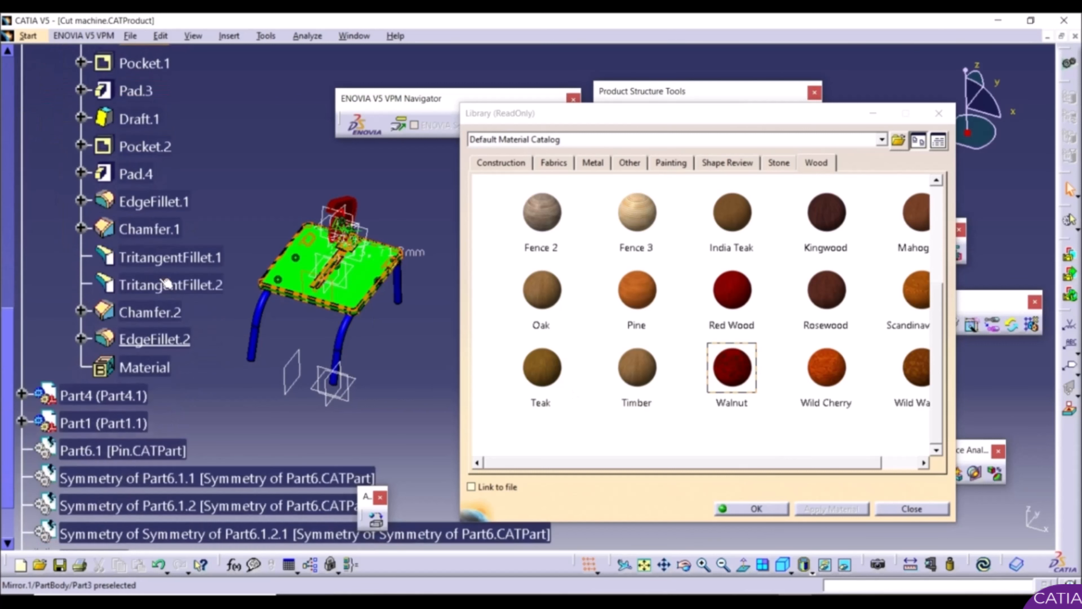
click(22, 393)
click(64, 395)
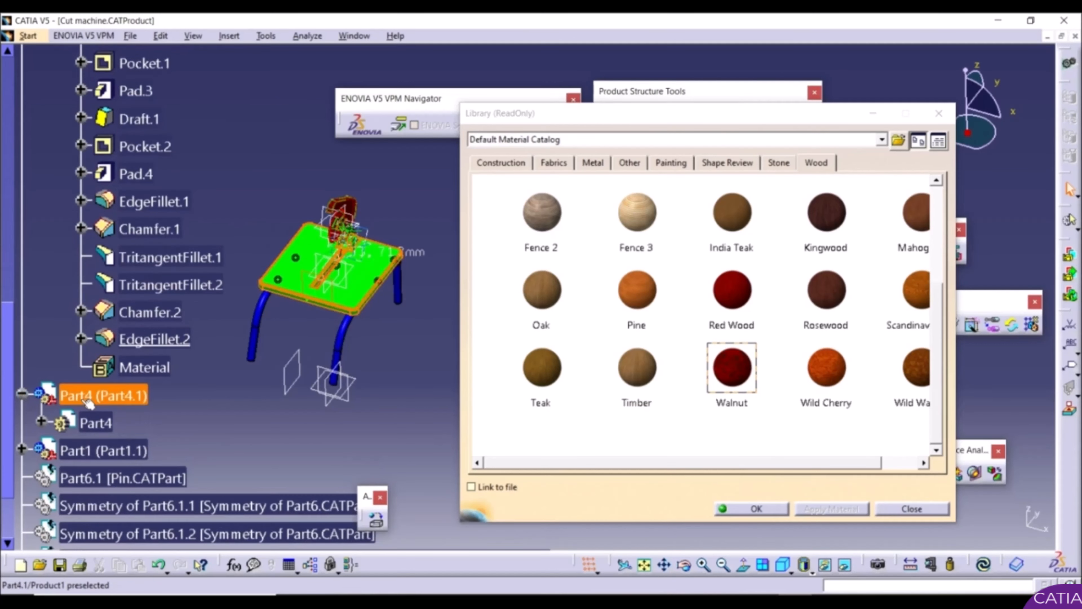
middle_drag(283, 297, 333, 171)
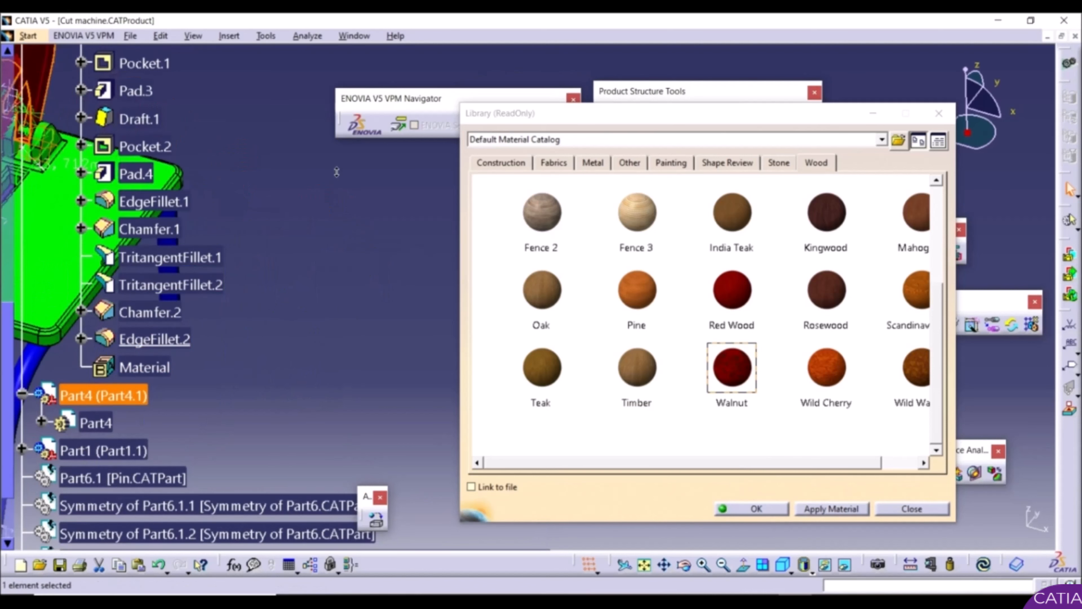
middle_drag(251, 176, 461, 263)
middle_drag(288, 244, 392, 273)
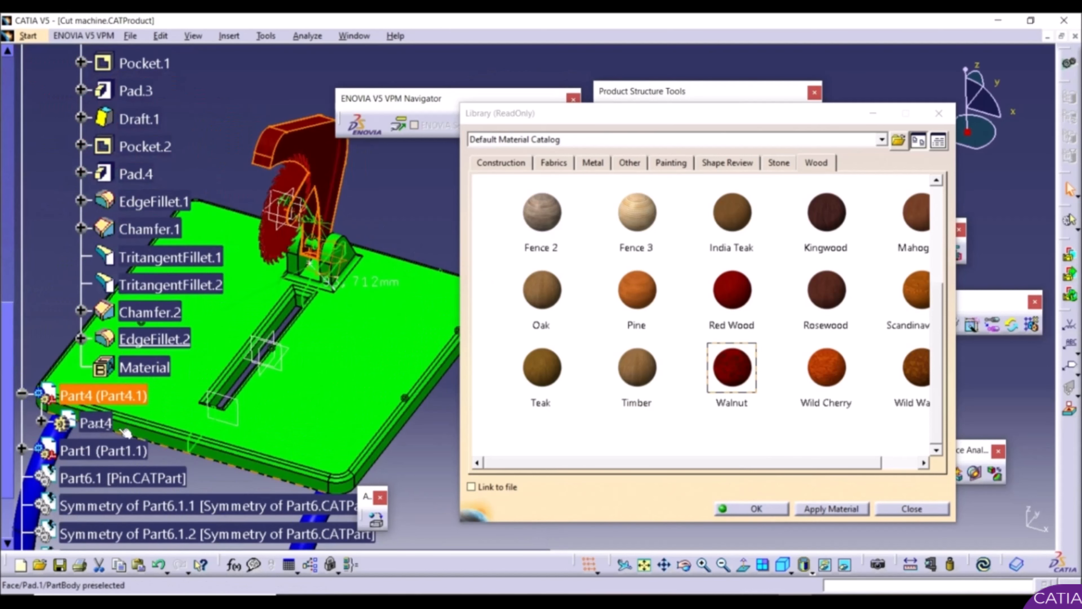
click(105, 400)
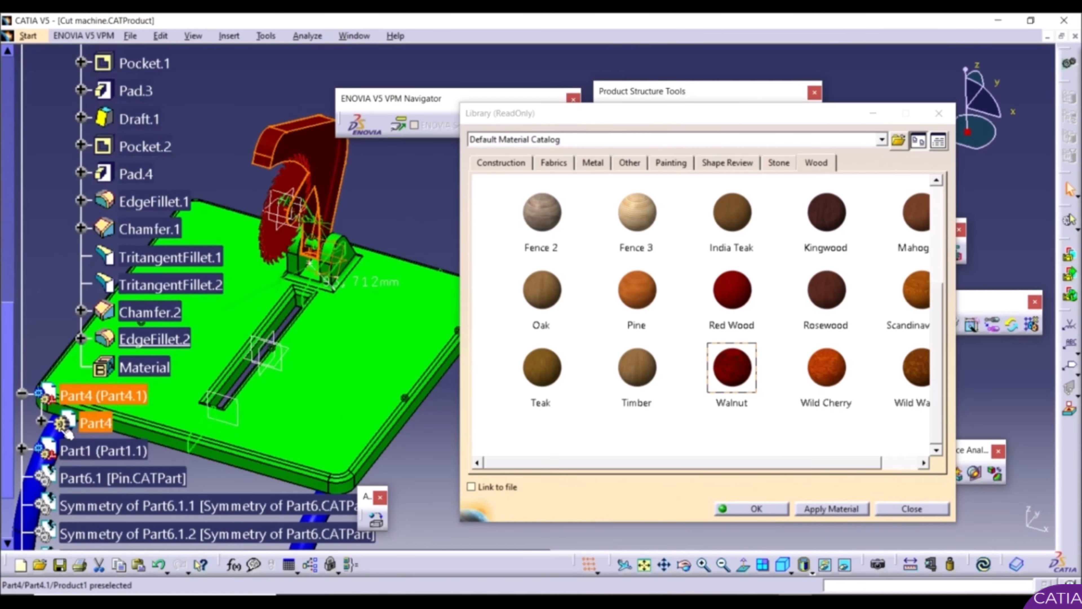
click(41, 421)
scroll(102, 413, down, 3)
scroll(102, 380, down, 3)
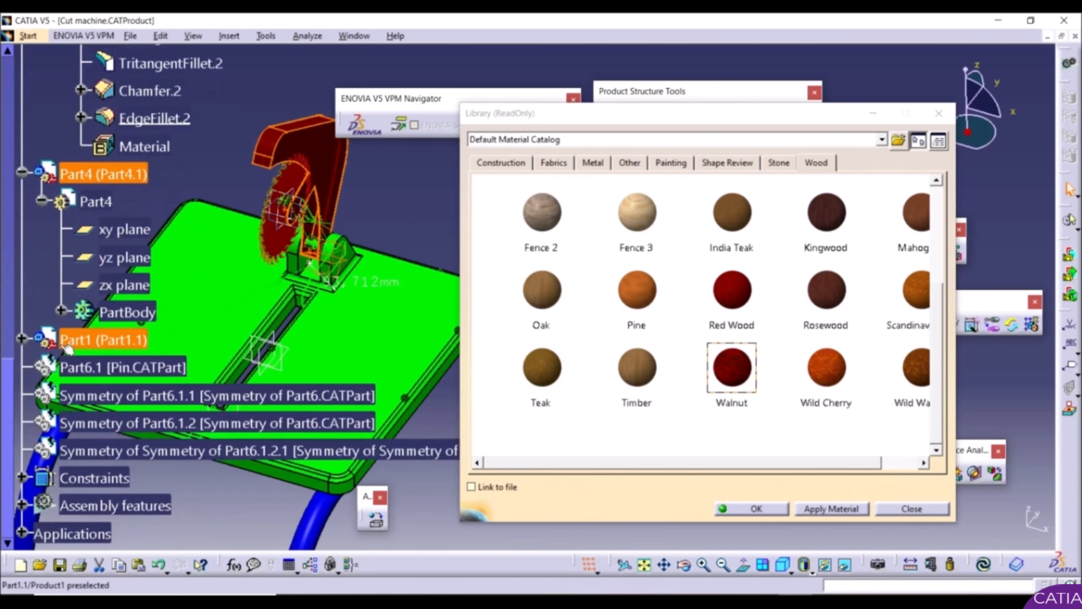
click(60, 311)
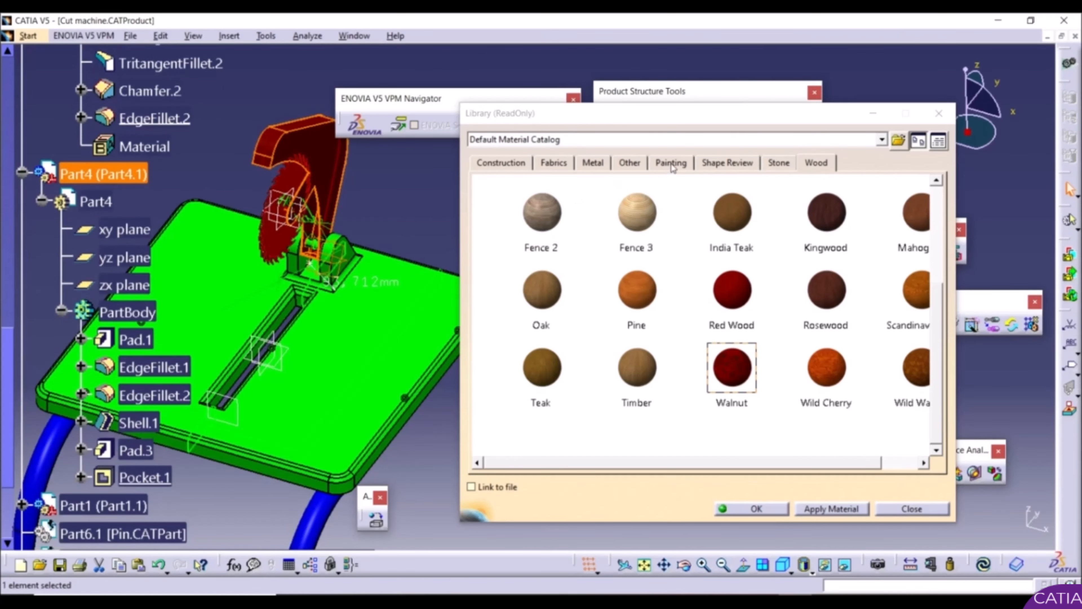
Step: Apply the Plastic material from the Other category to Part4
click(630, 162)
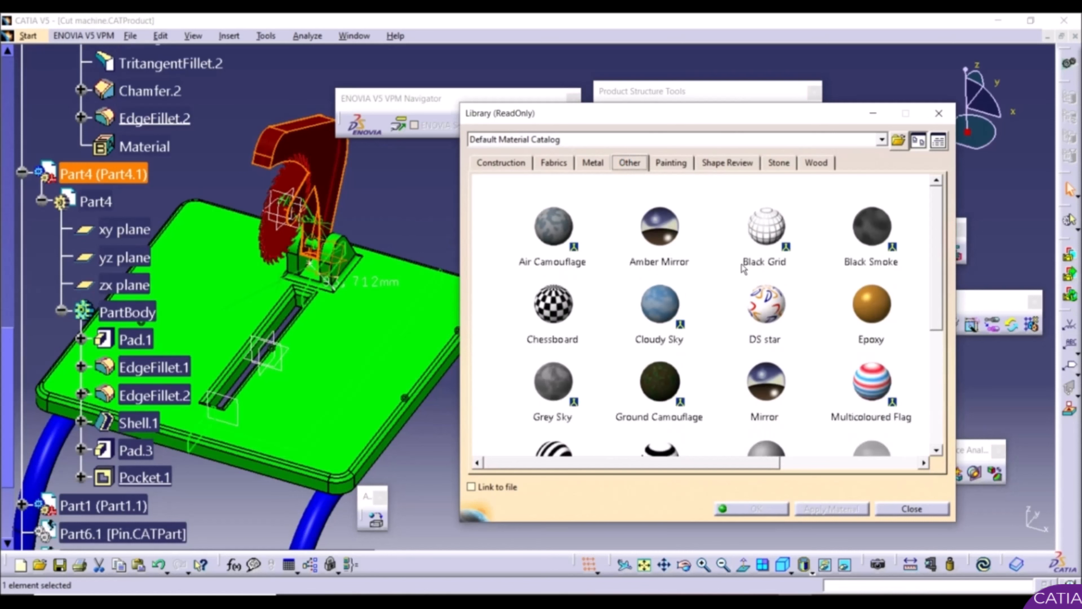
scroll(744, 262, down, 1)
scroll(744, 267, down, 2)
click(771, 348)
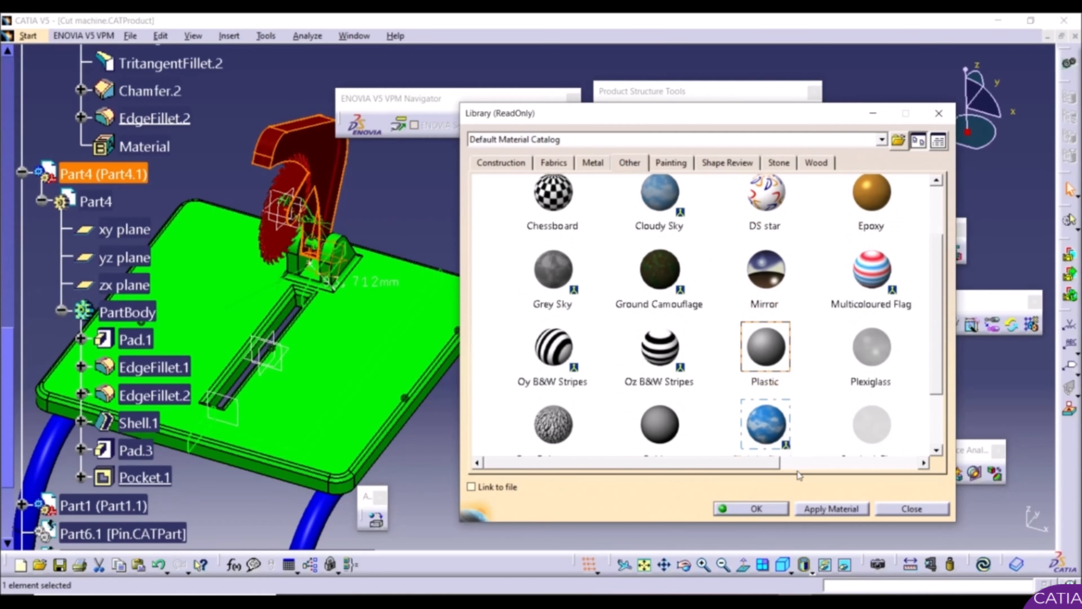
click(826, 511)
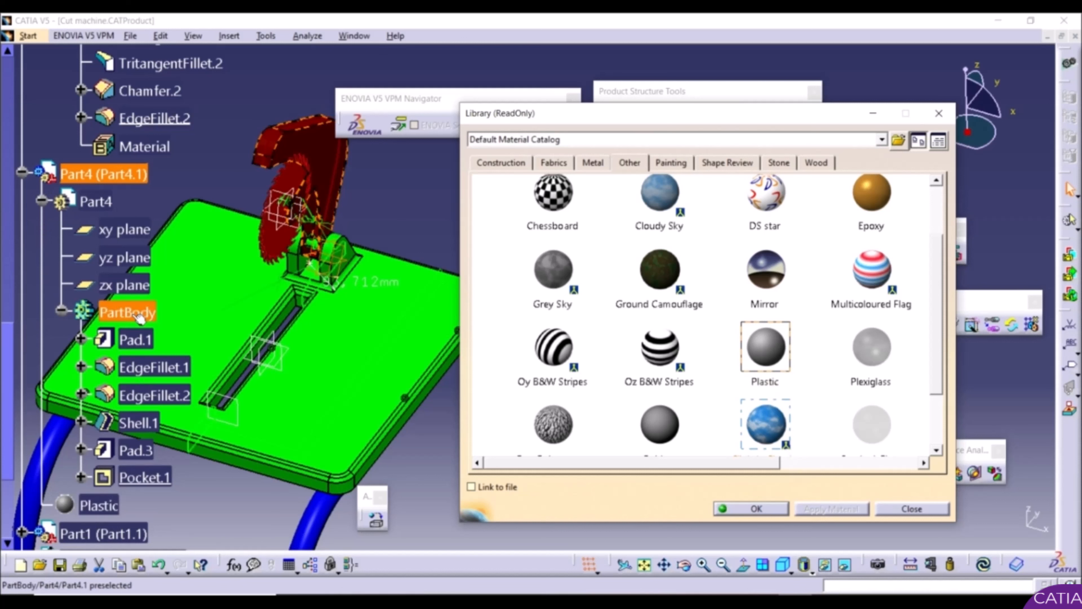
Step: Expand Part1 in the specification tree down to the features of its PartBody
scroll(123, 345, down, 3)
scroll(117, 353, up, 1)
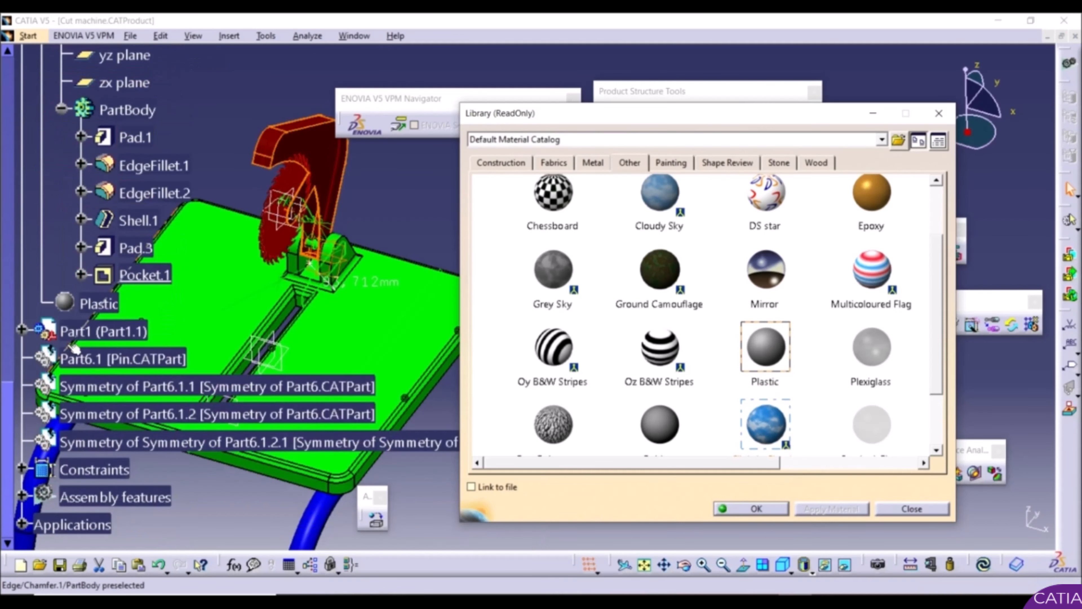
click(22, 329)
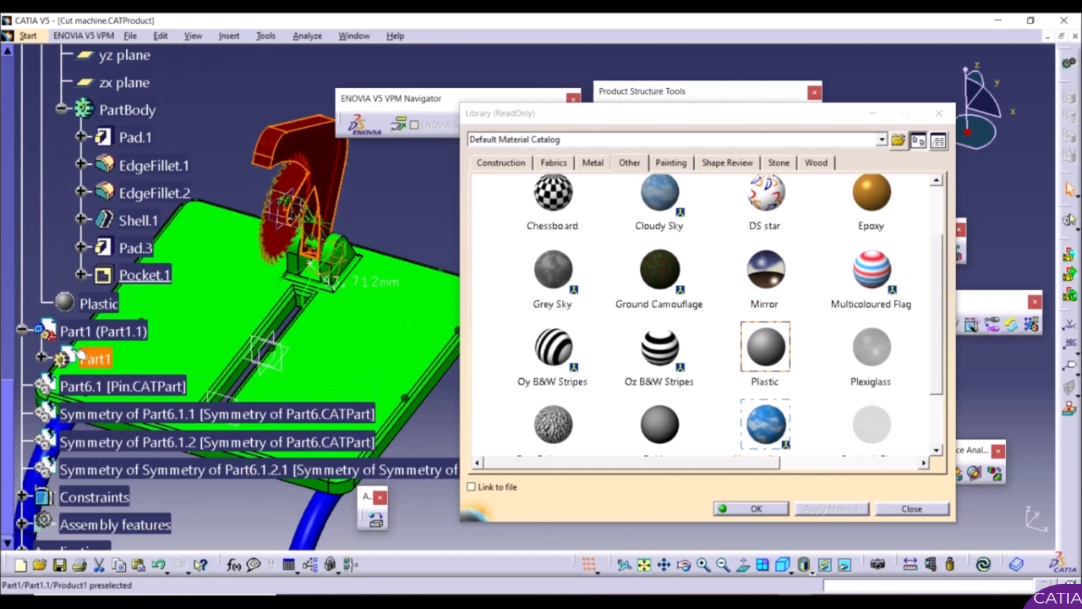
click(41, 356)
scroll(73, 375, down, 2)
click(61, 366)
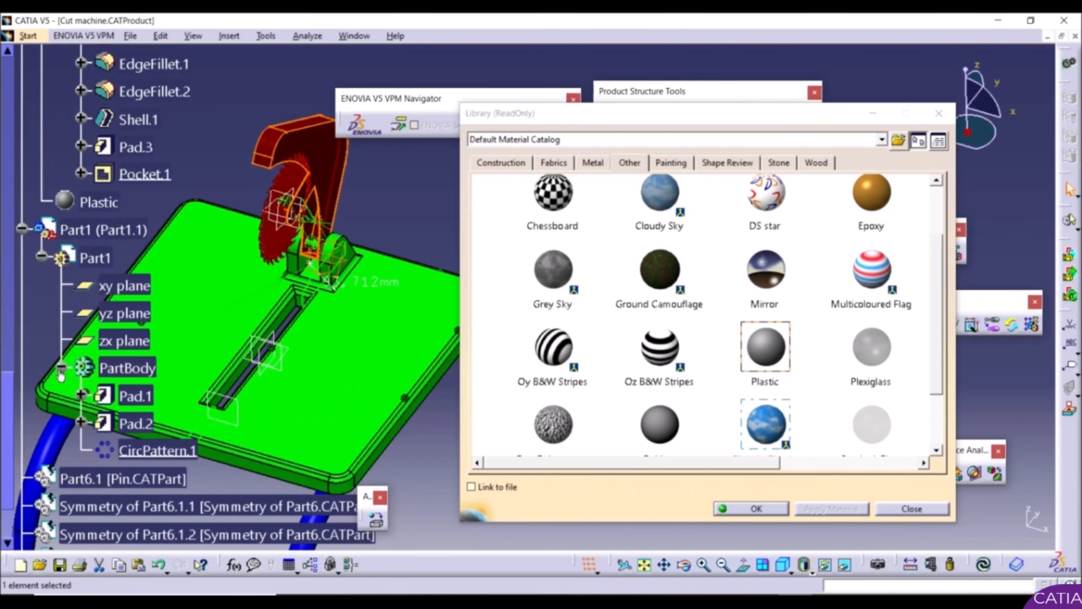
Step: Apply the Steel material from the Metal category to the PartBody of Part1 and close the material library
click(127, 367)
click(593, 162)
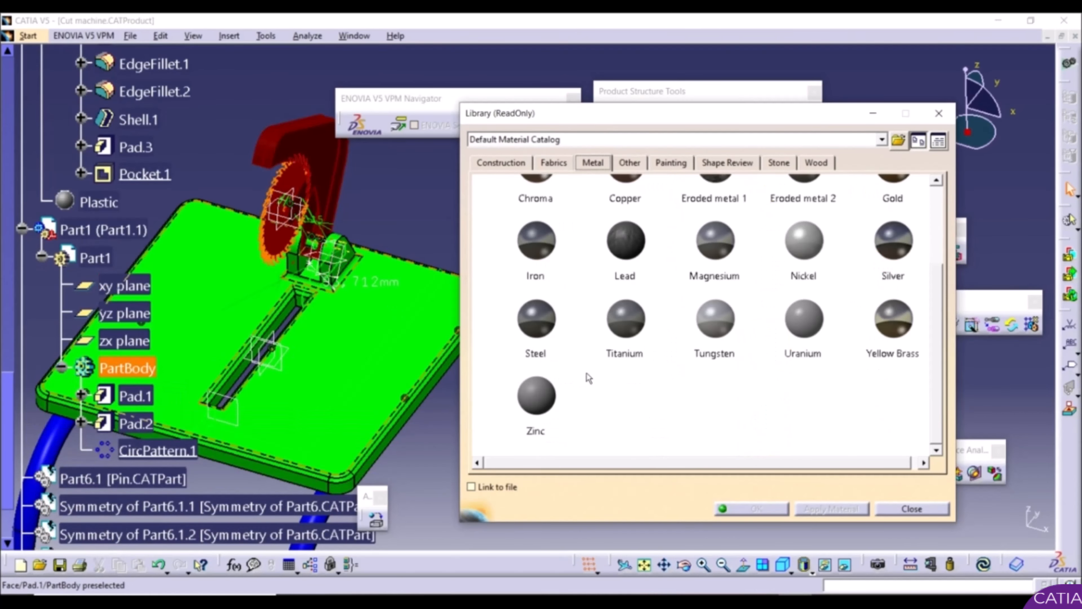
click(544, 335)
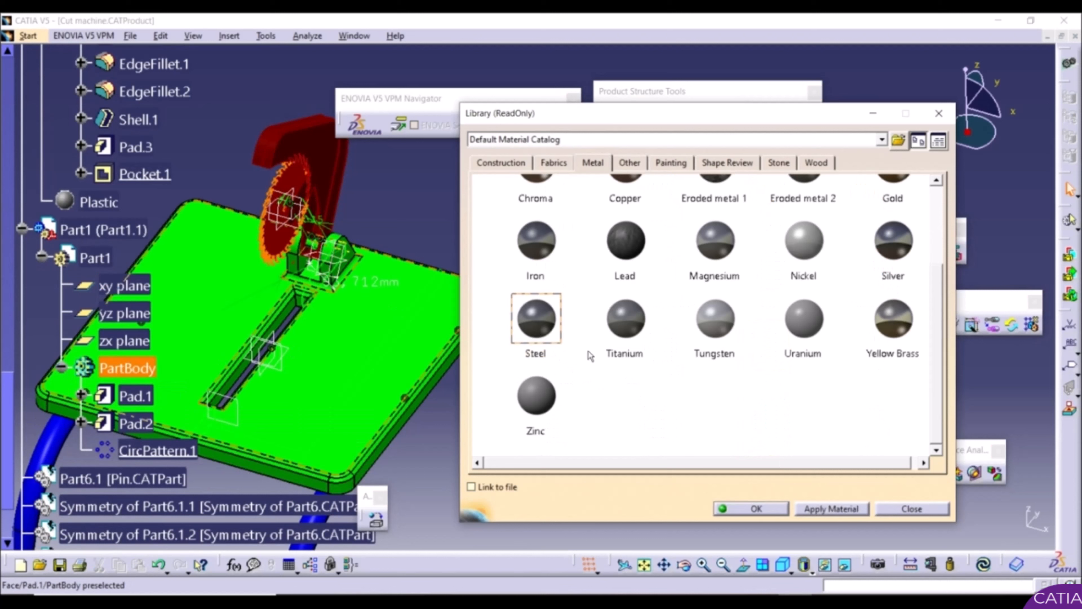
click(822, 510)
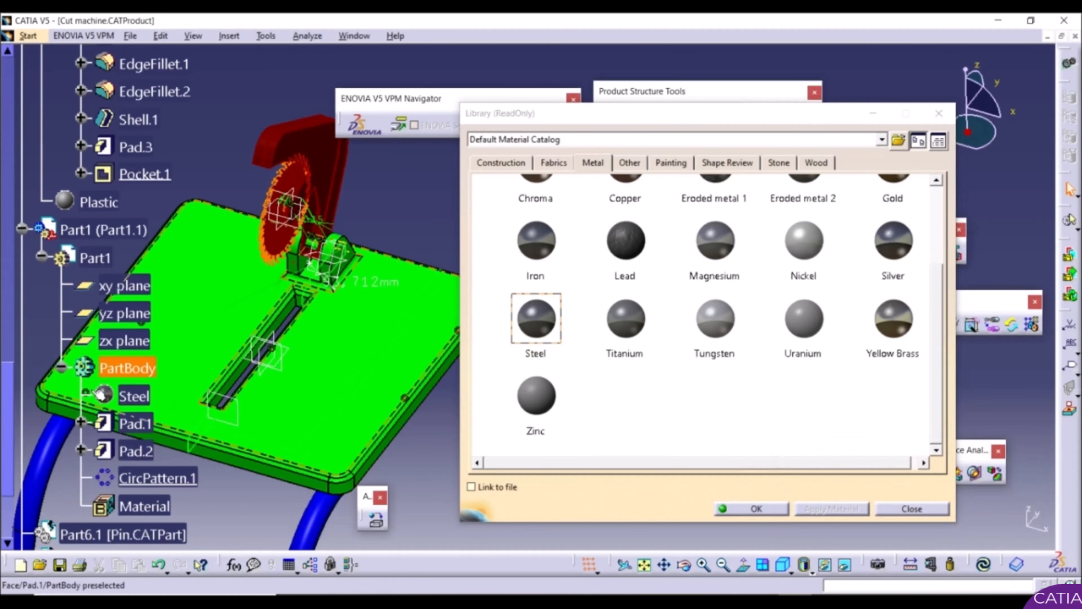
click(741, 510)
Step: Float the View tools over the workspace and display the whole assembly in Shading with Material mode
middle_drag(690, 409, 708, 467)
scroll(493, 340, up, 5)
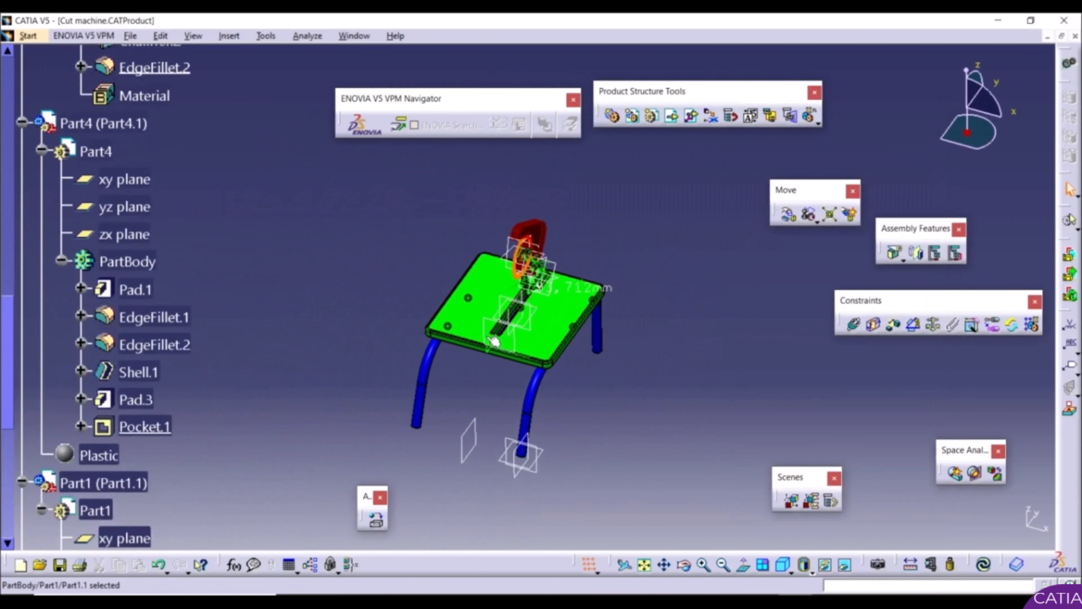
scroll(493, 340, up, 8)
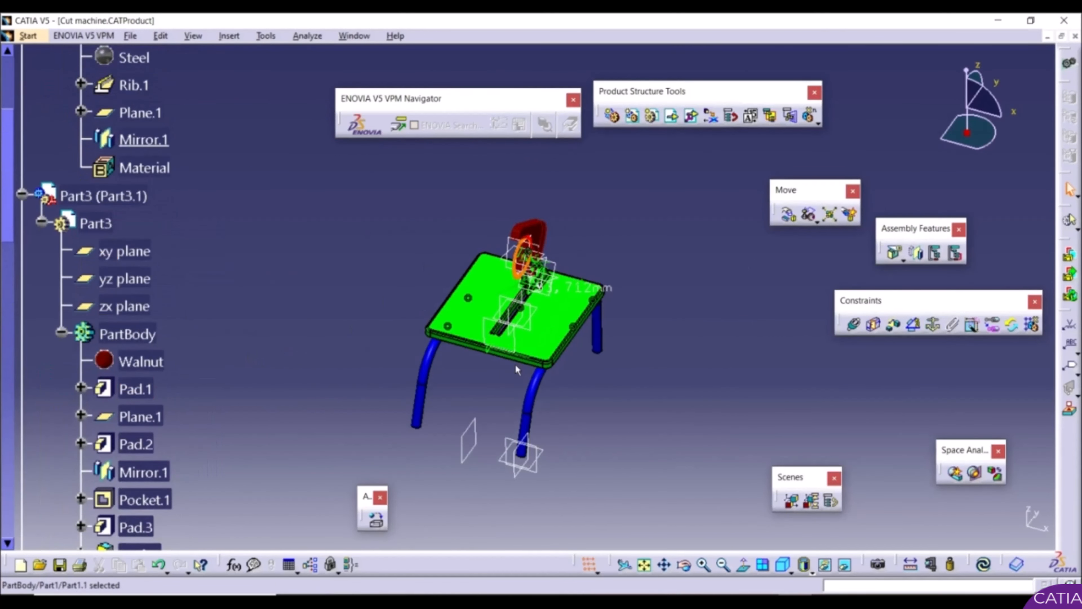
middle_drag(517, 369, 578, 367)
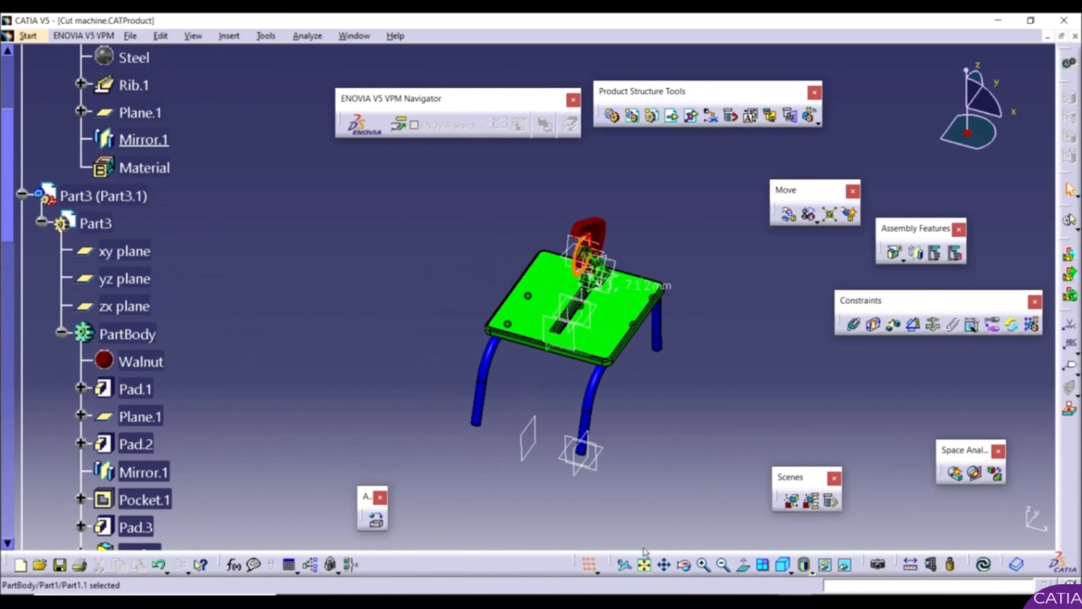
mouse_move(643, 558)
mouse_down()
mouse_move(580, 529)
mouse_move(337, 316)
mouse_move(307, 273)
mouse_move(269, 254)
mouse_up()
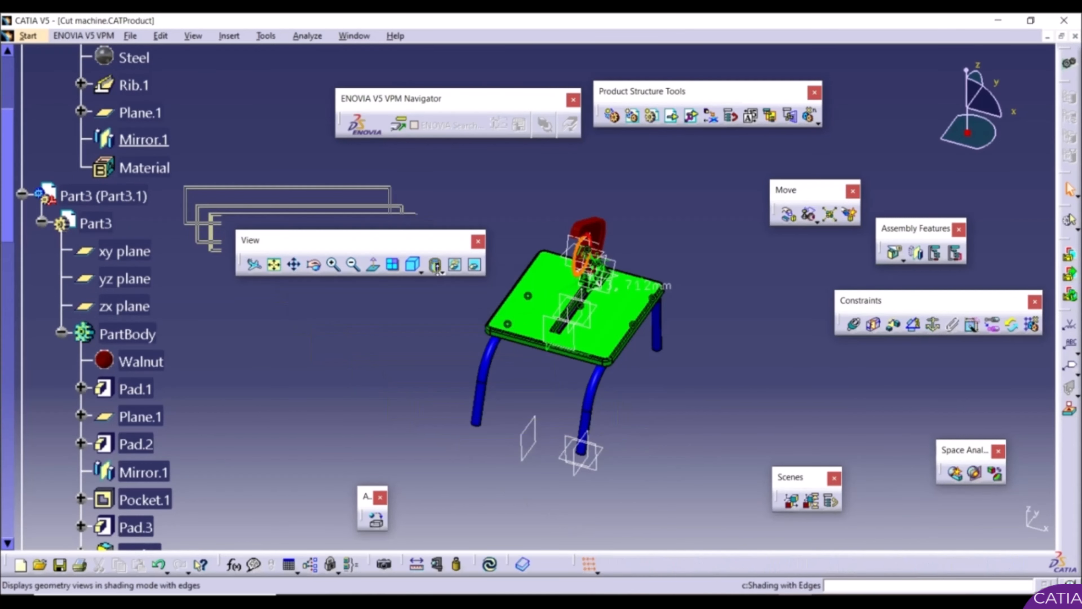
click(441, 271)
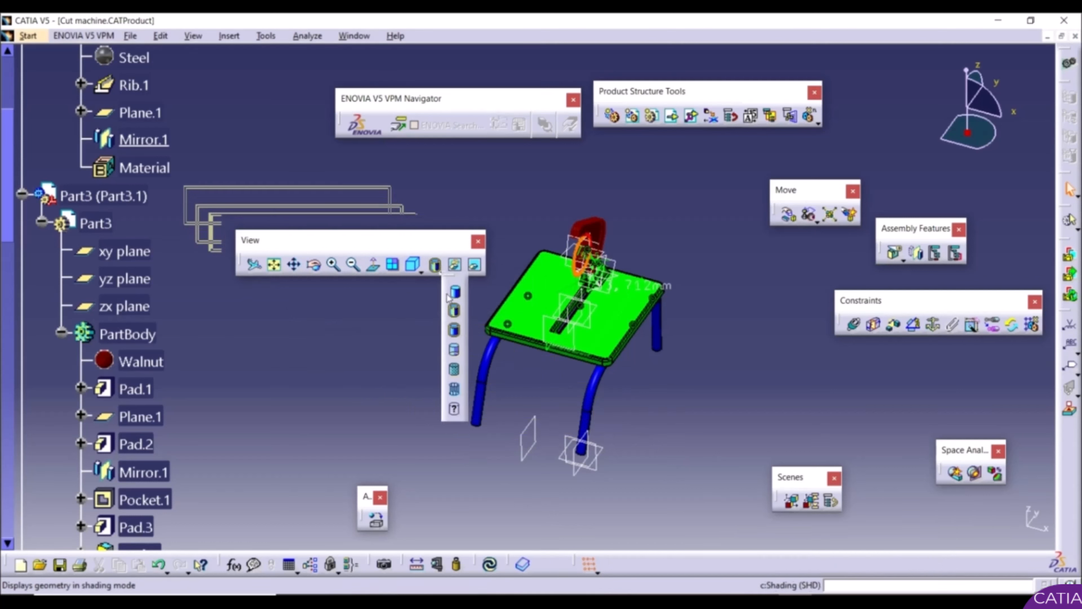
click(454, 370)
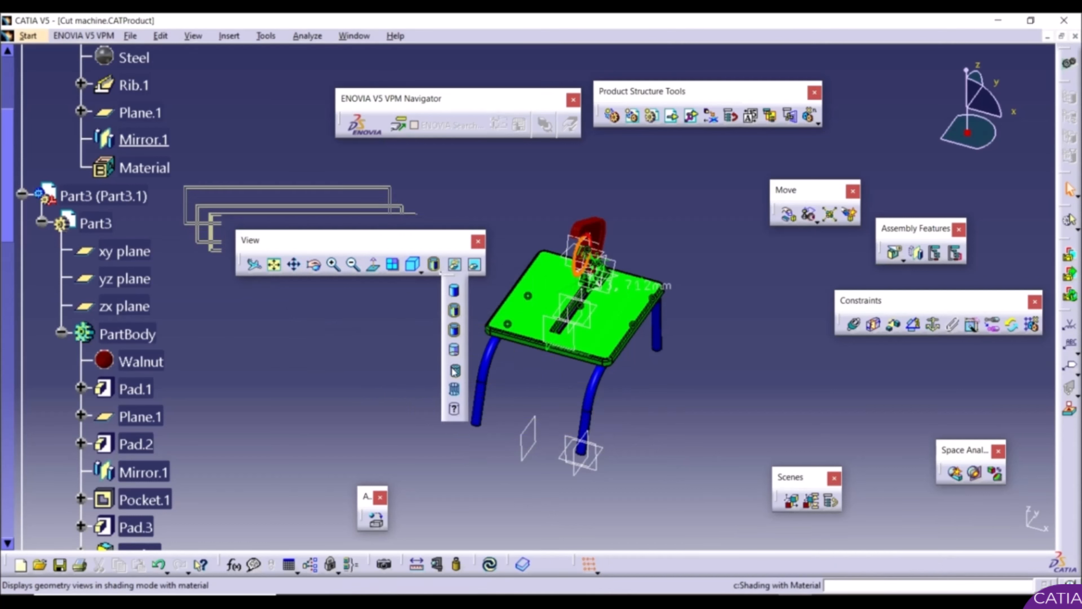
scroll(527, 411, up, 1)
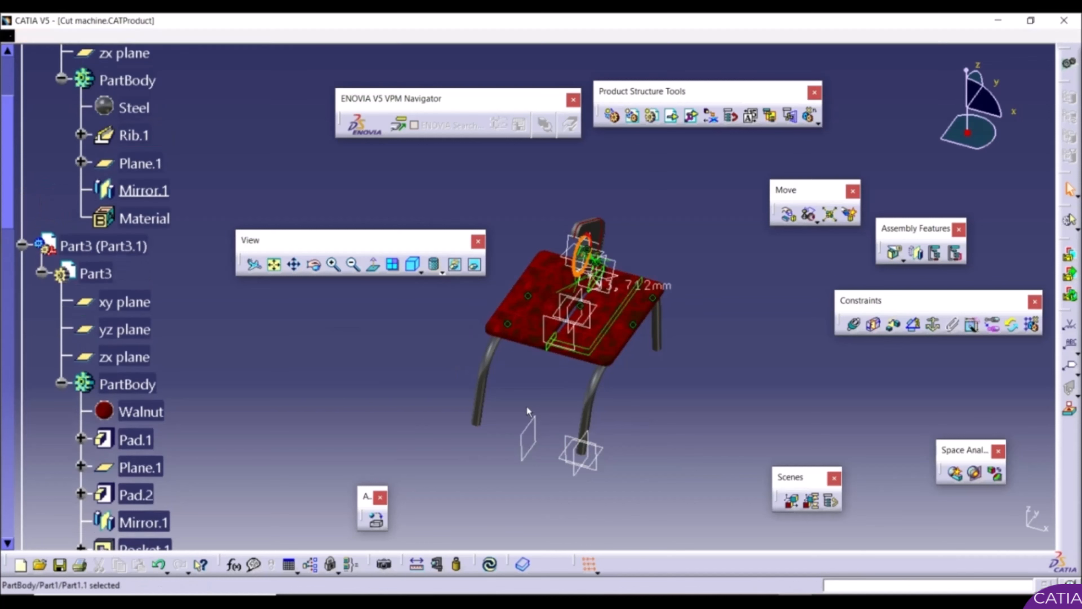
mouse_move(527, 411)
middle_down()
mouse_move(773, 396)
mouse_move(776, 354)
mouse_move(702, 324)
mouse_move(512, 421)
middle_up()
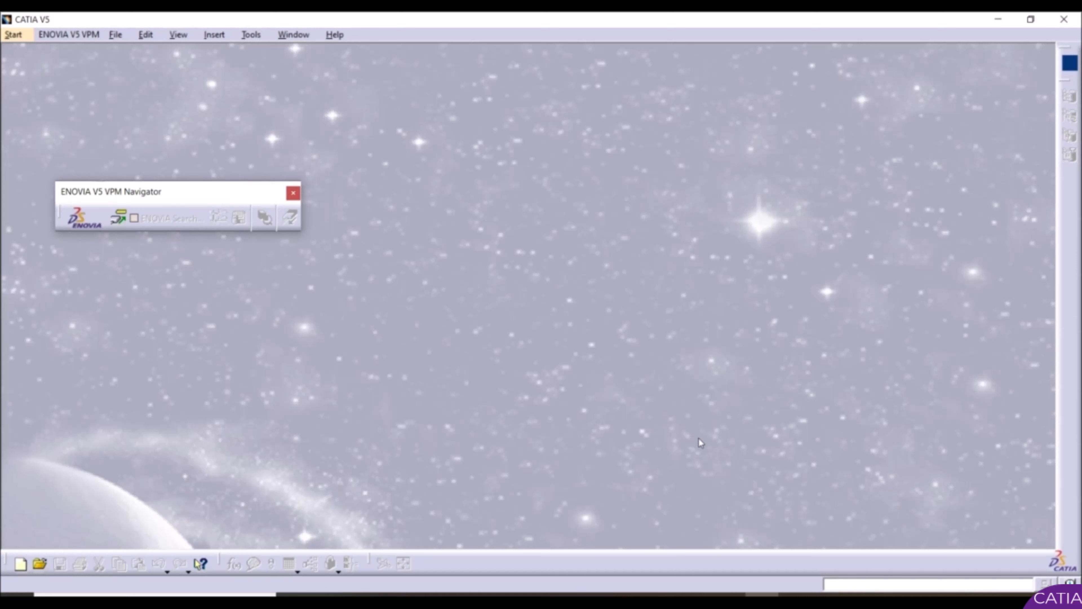
Step: Start a new, empty product for building an assembly structure
click(13, 36)
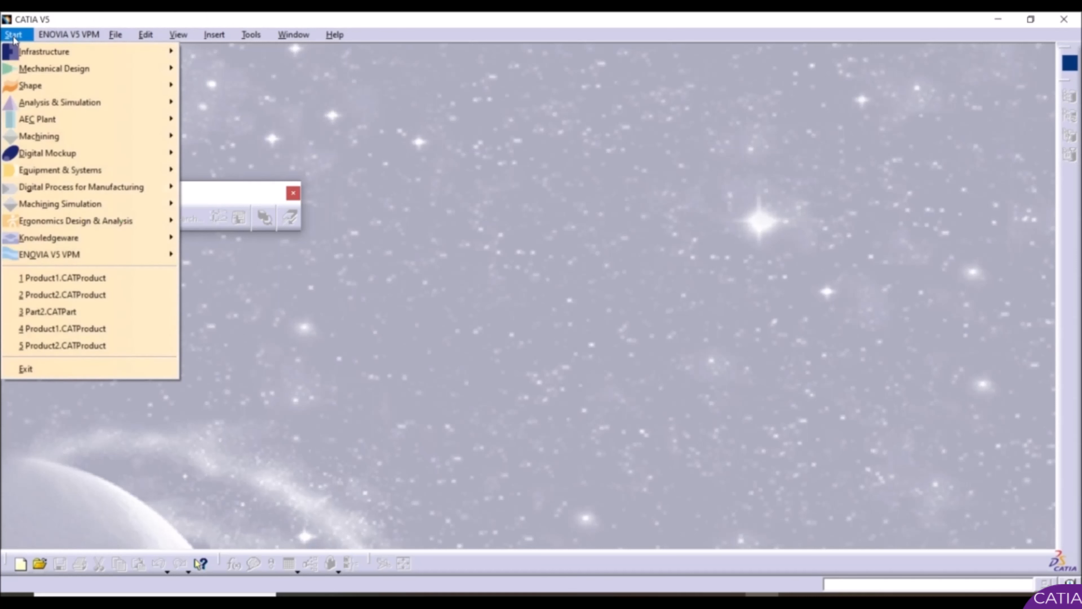
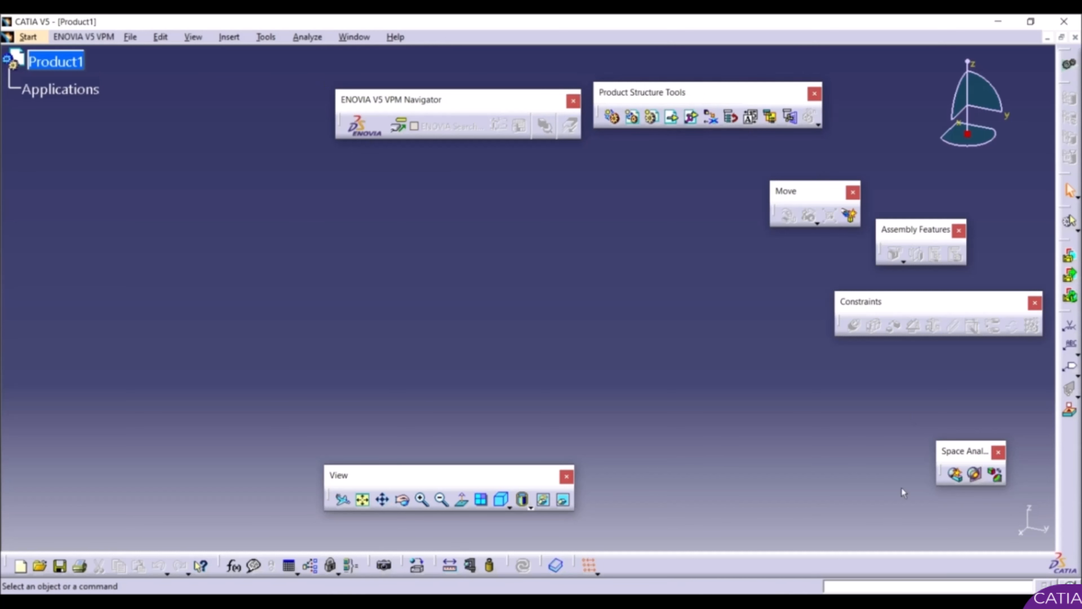
right_click(868, 565)
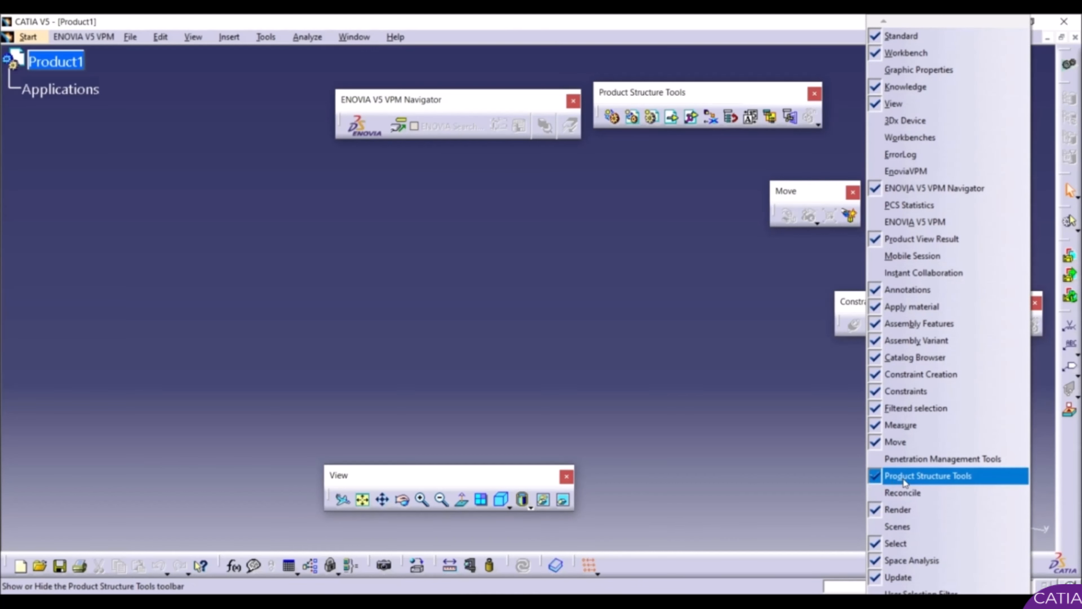
click(688, 365)
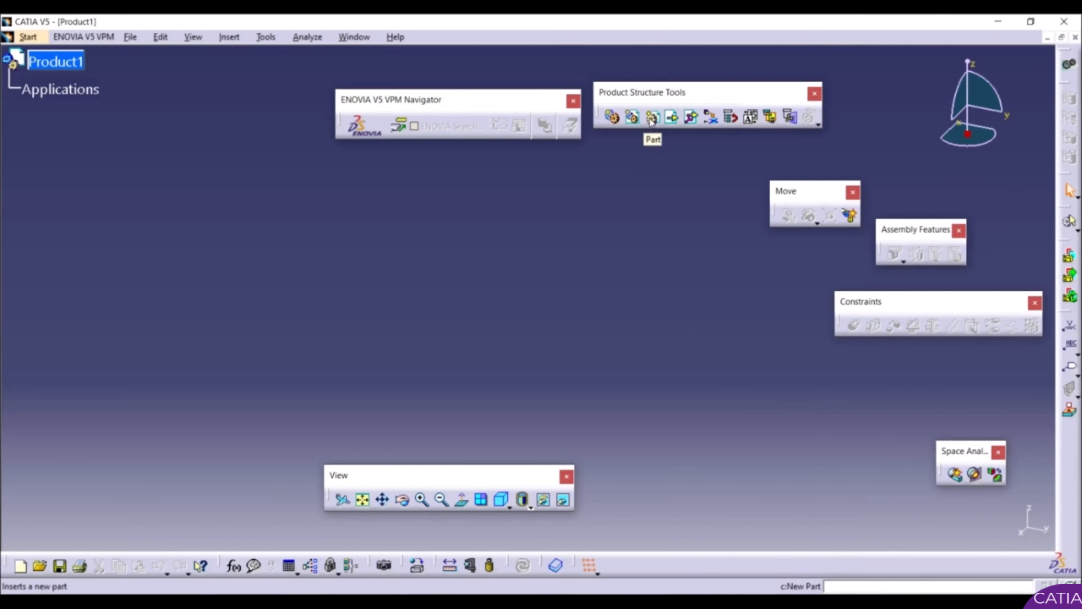
Step: Insert two new products and one new component directly under Product1
click(634, 119)
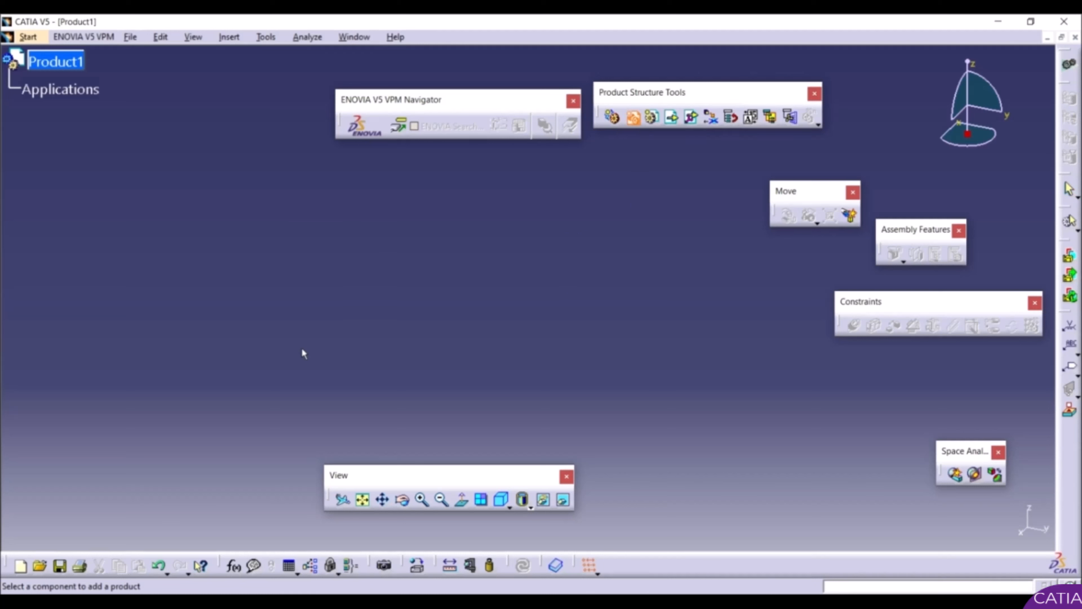
click(72, 65)
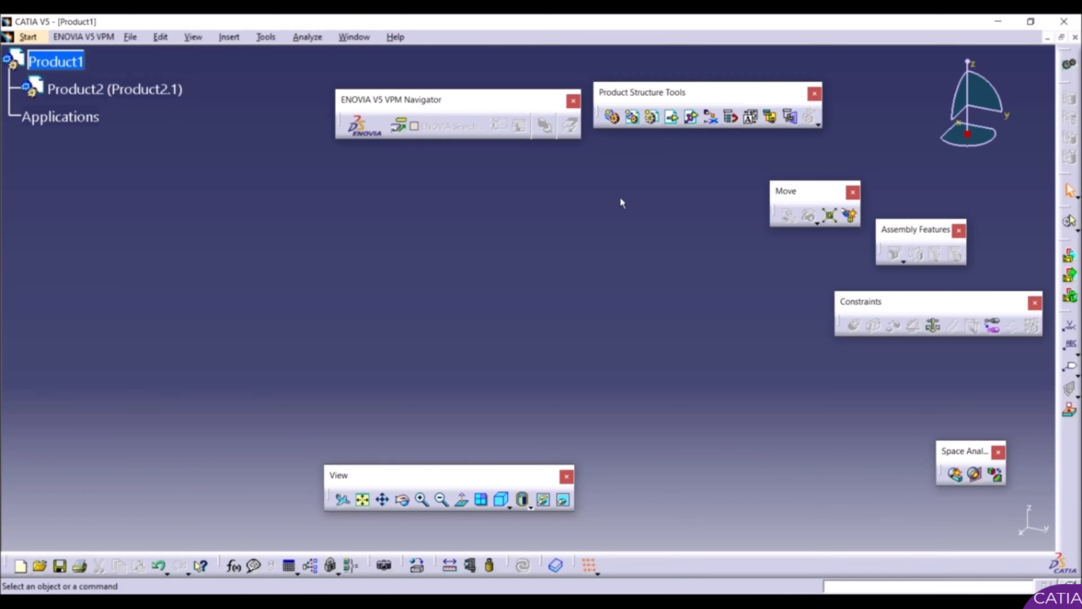
click(634, 118)
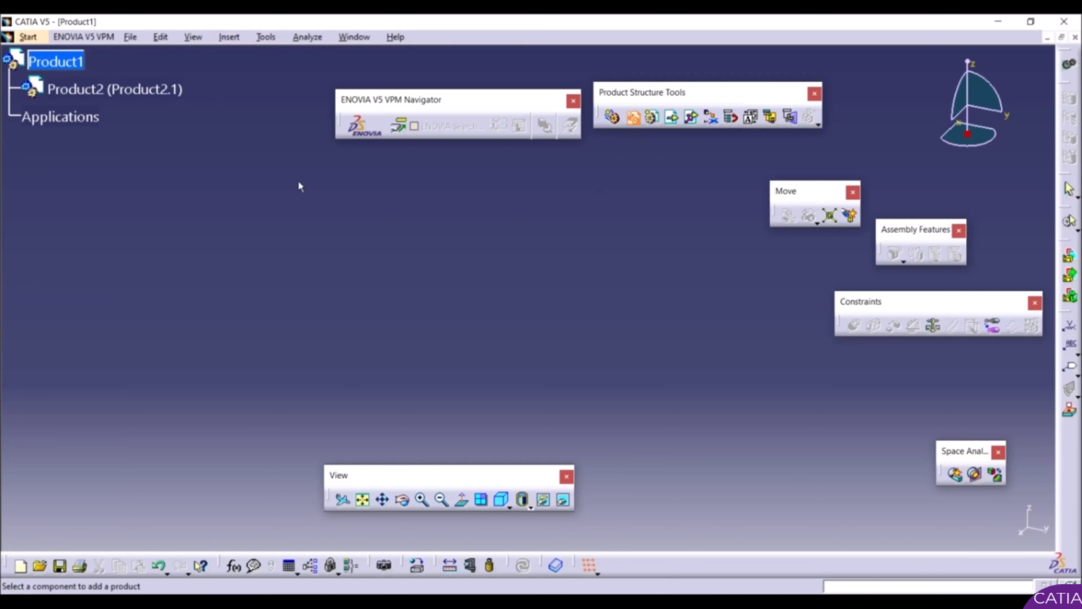
click(68, 64)
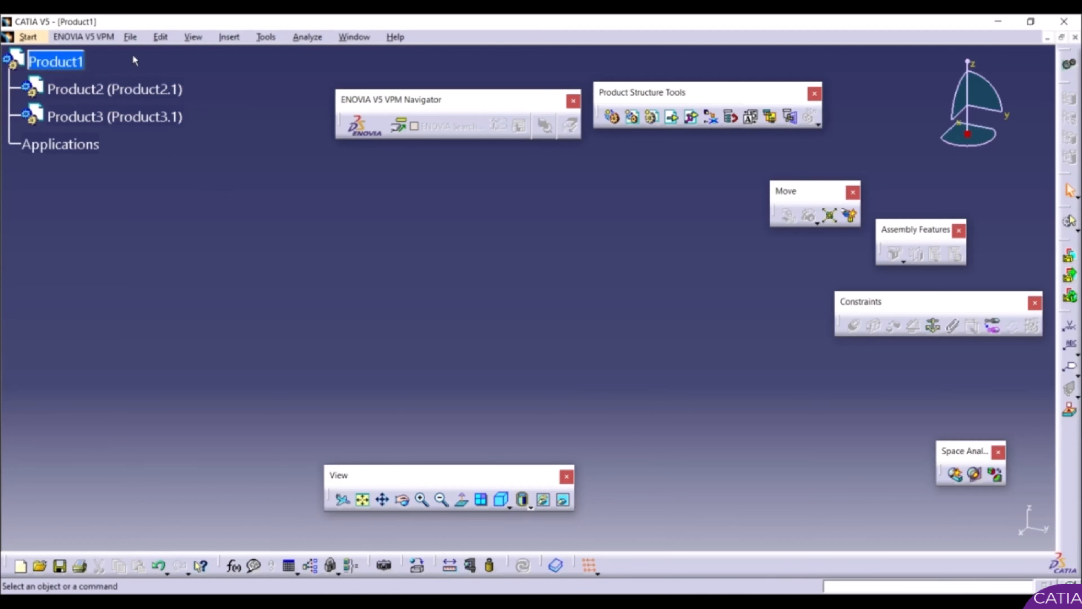
click(613, 119)
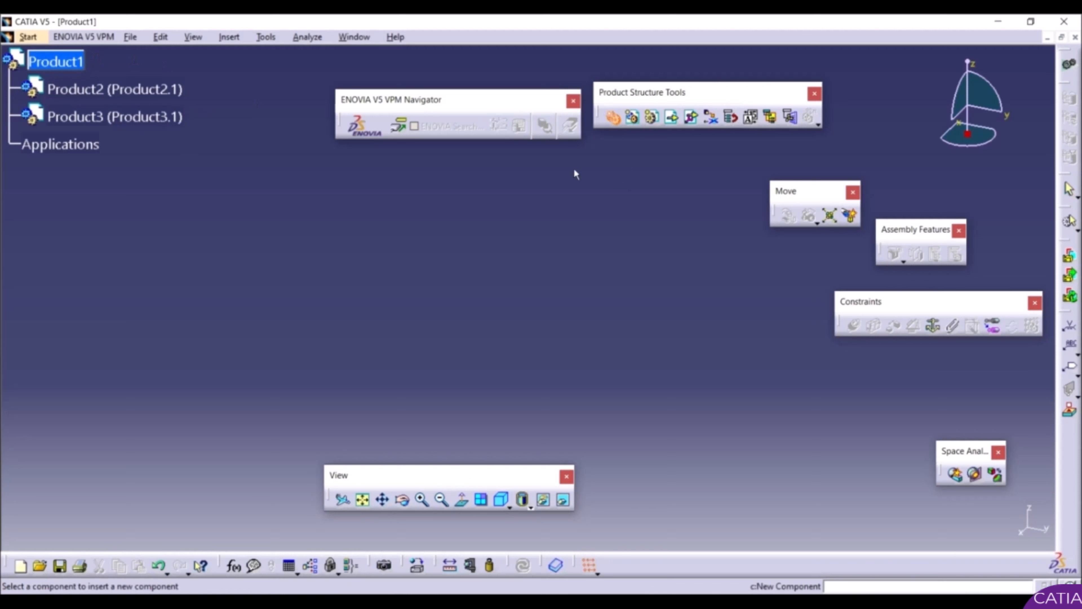
click(56, 59)
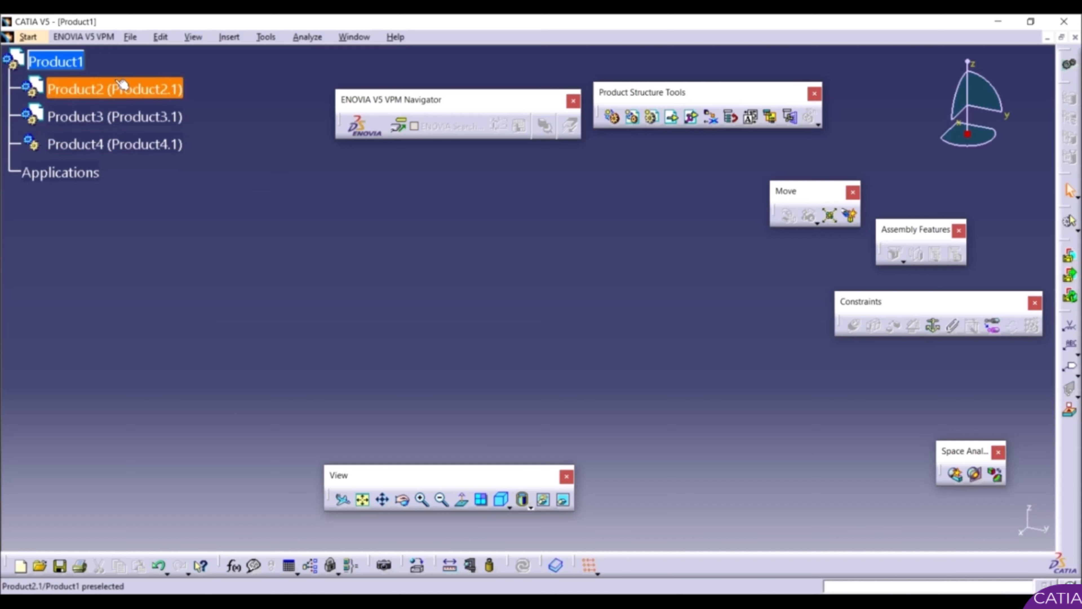
Step: Add two new parts to Product2, using the assembly origin for the second one, and expand Product2 in the tree
click(89, 91)
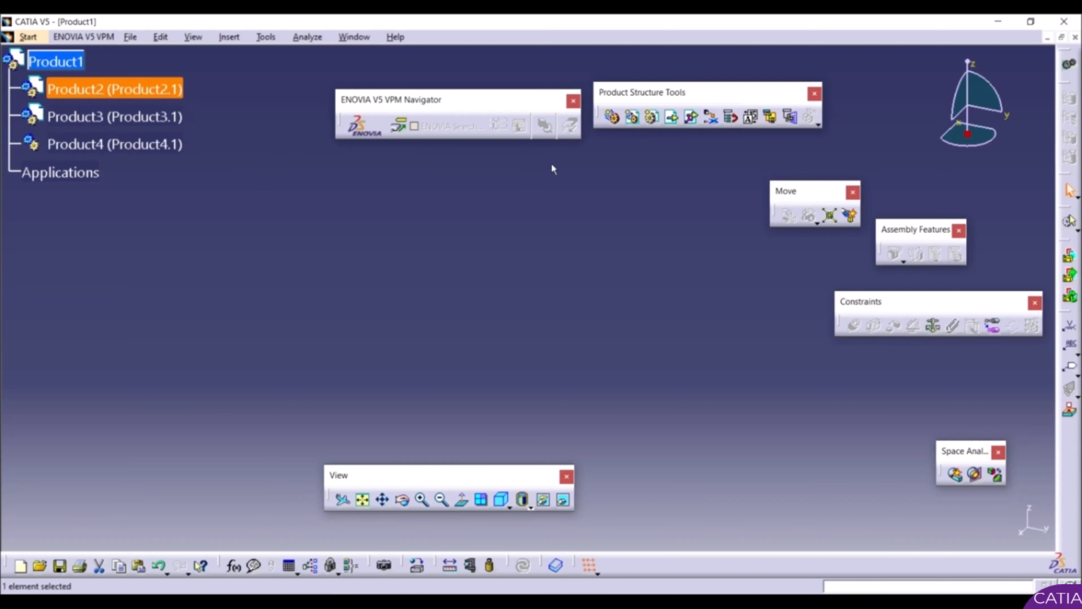
click(652, 118)
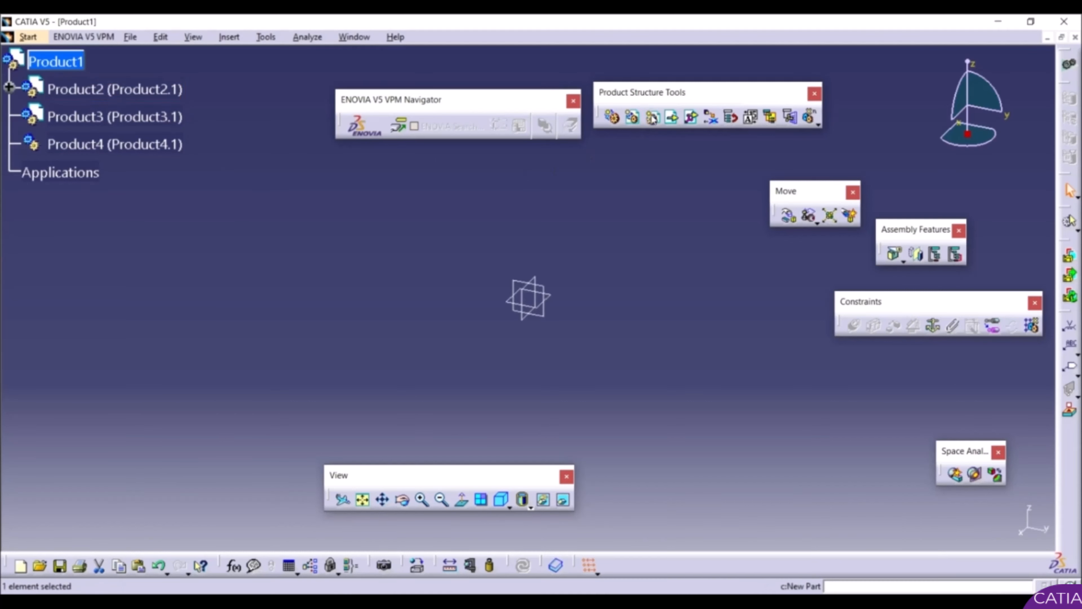
click(9, 87)
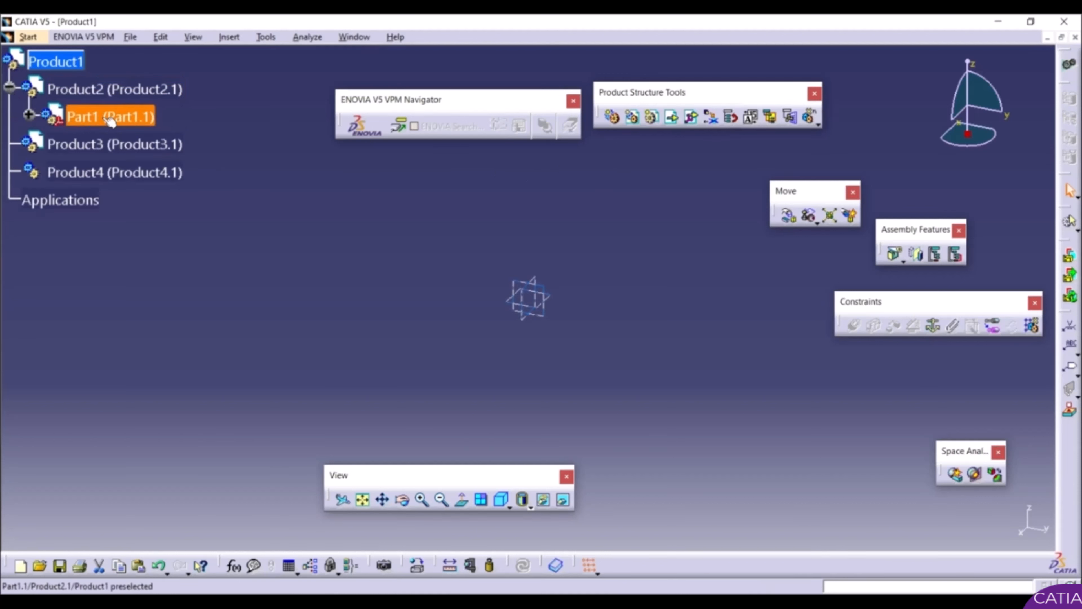
click(119, 88)
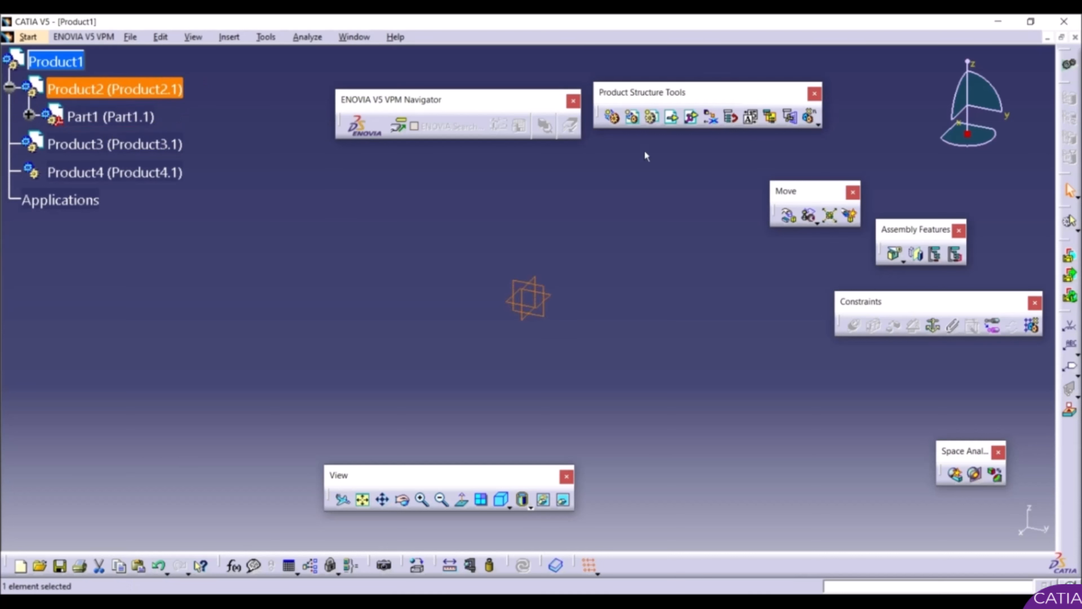
click(652, 121)
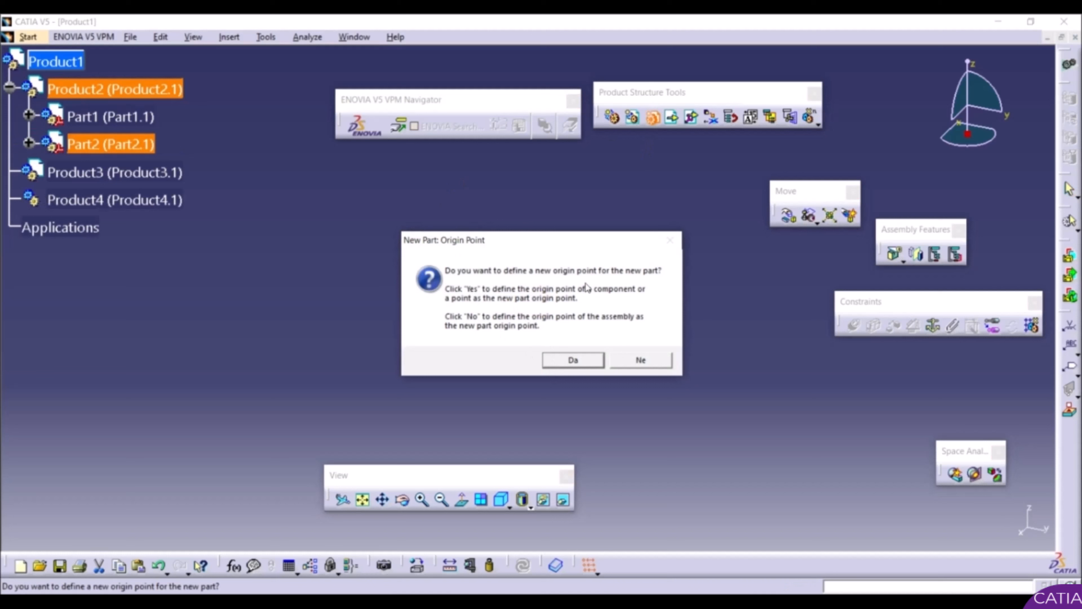
click(640, 360)
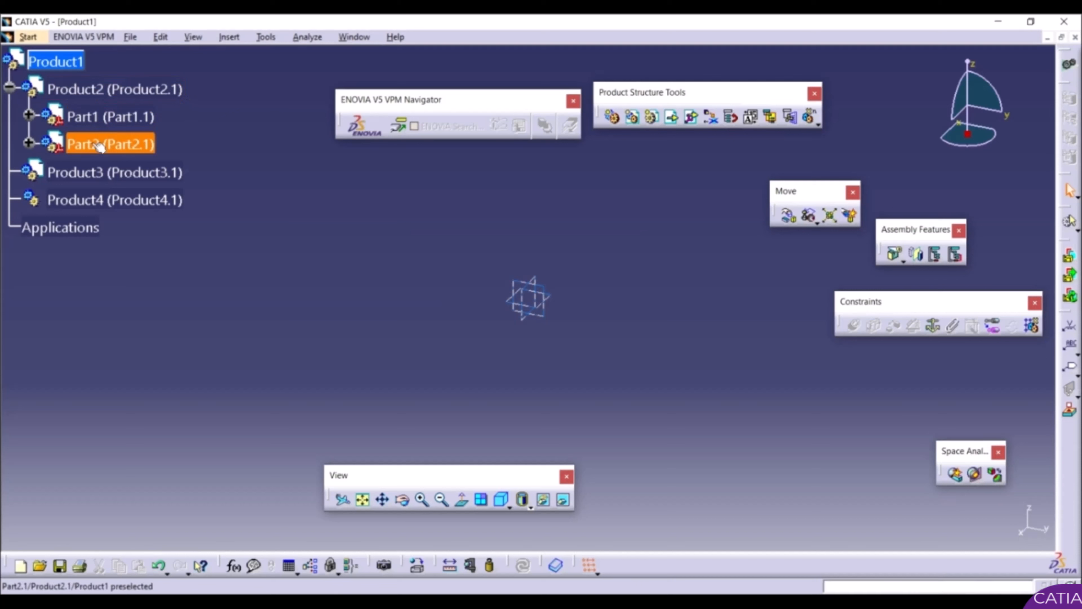
Step: Add two new parts to Product3, both using the assembly origin point, and expand Product3 in the tree
click(97, 179)
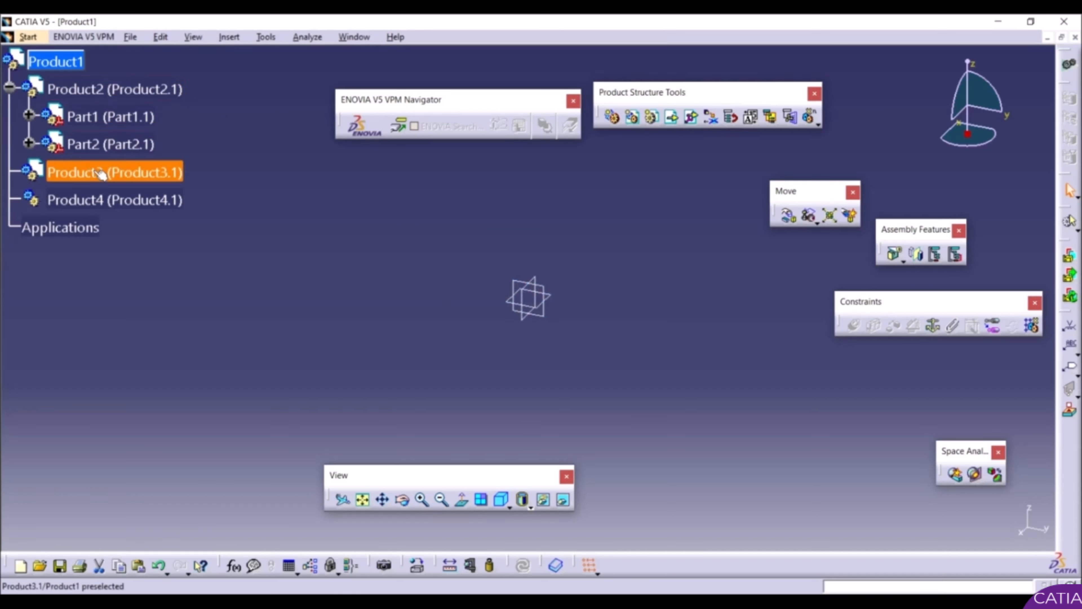
click(653, 124)
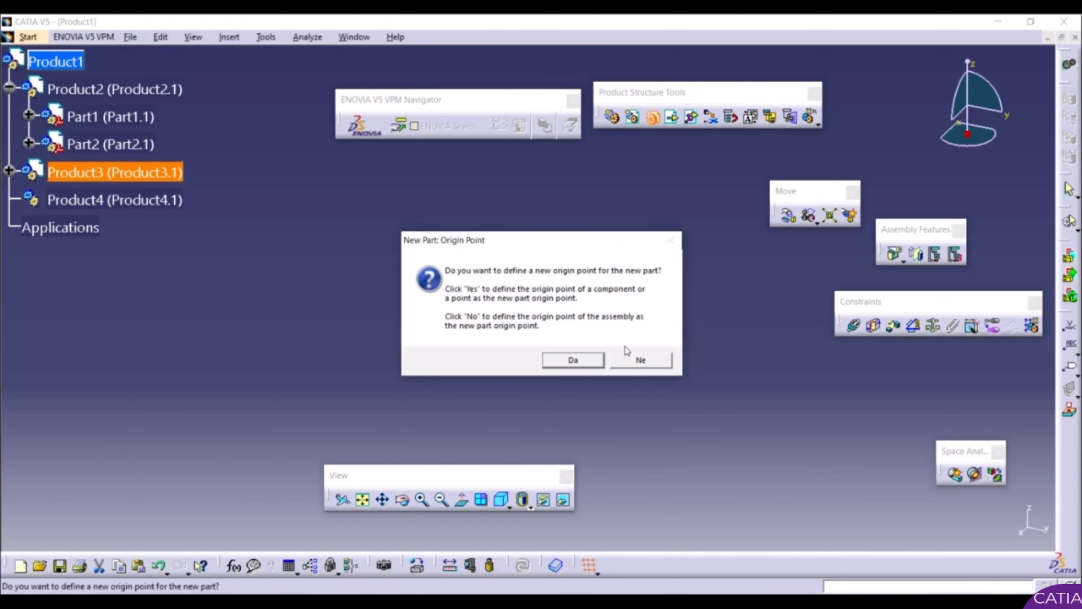
click(628, 359)
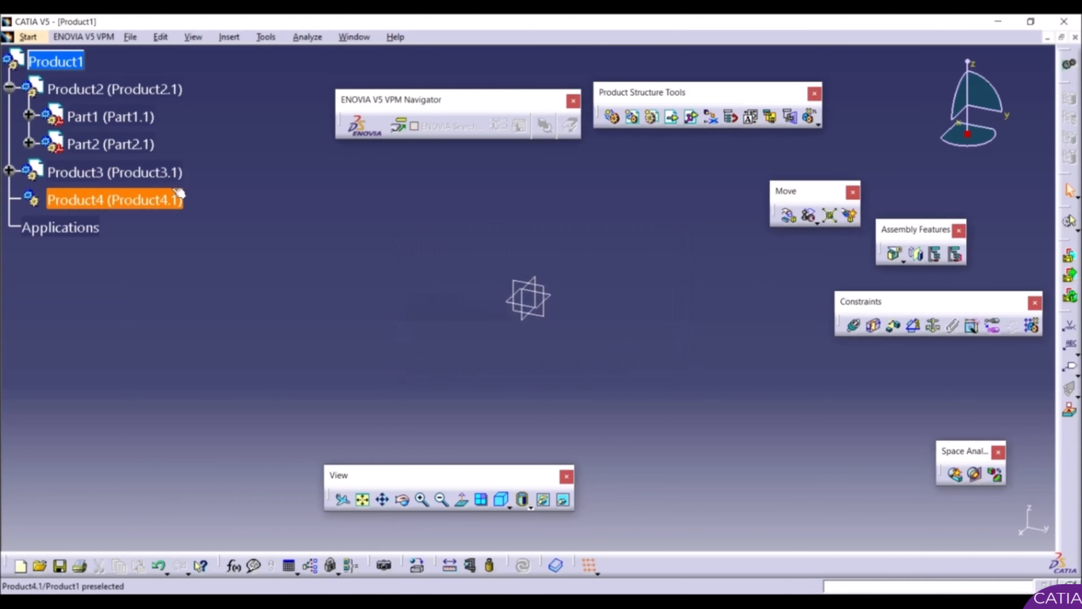
click(128, 172)
click(652, 117)
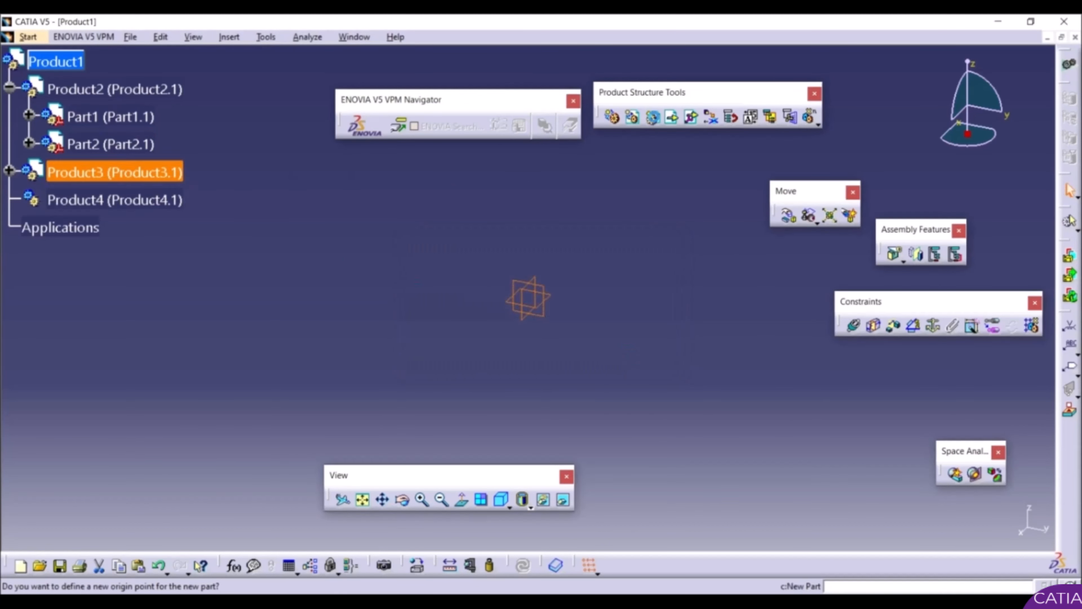
click(640, 358)
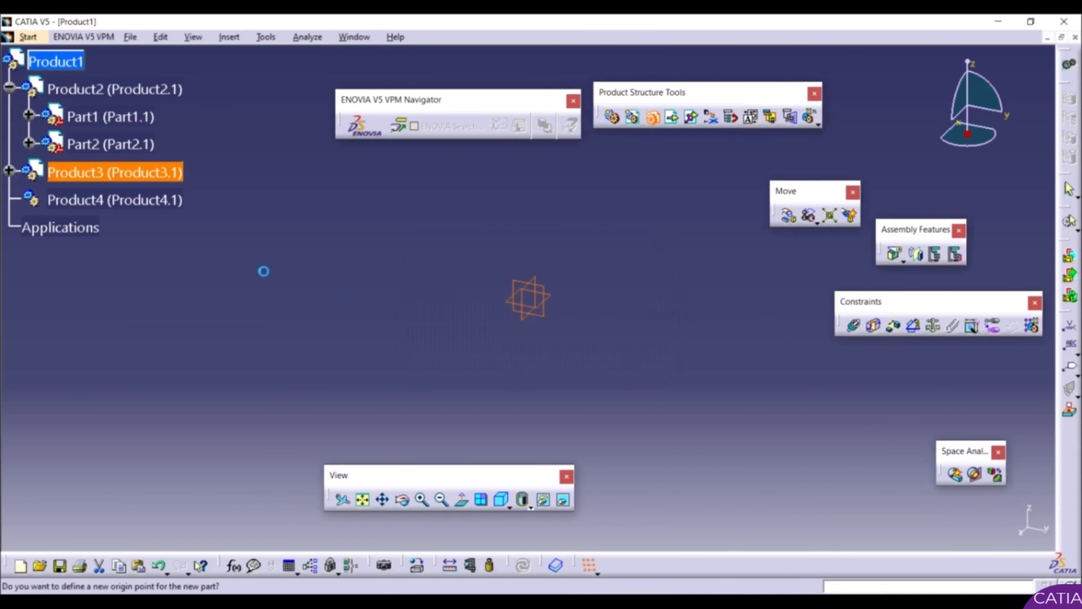
click(8, 170)
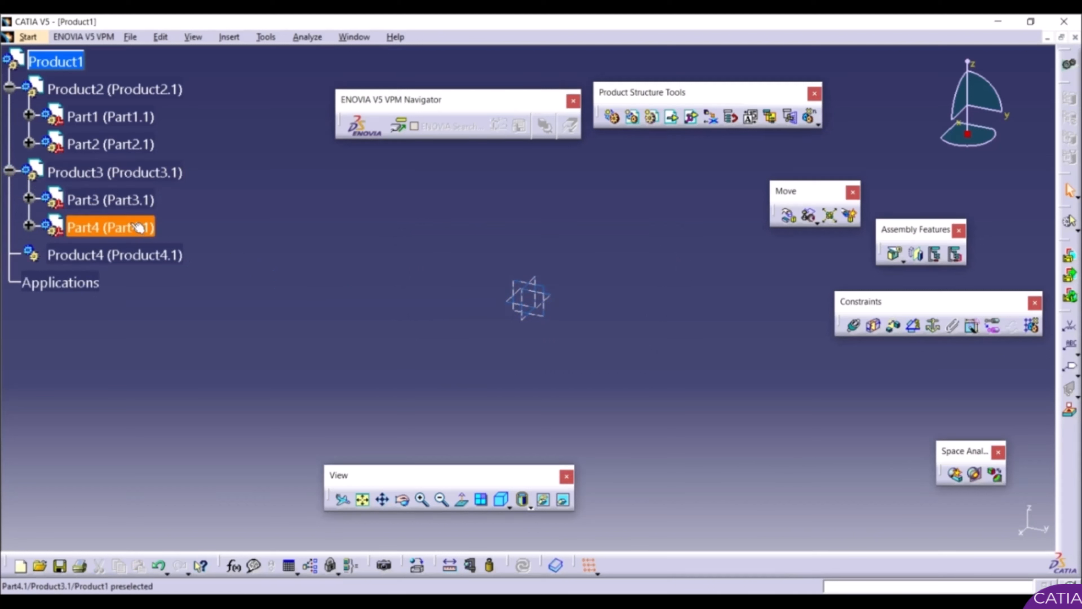
Step: Add two new parts to the Product4 component, both using the assembly origin point, and expand Product4 in the tree
click(136, 265)
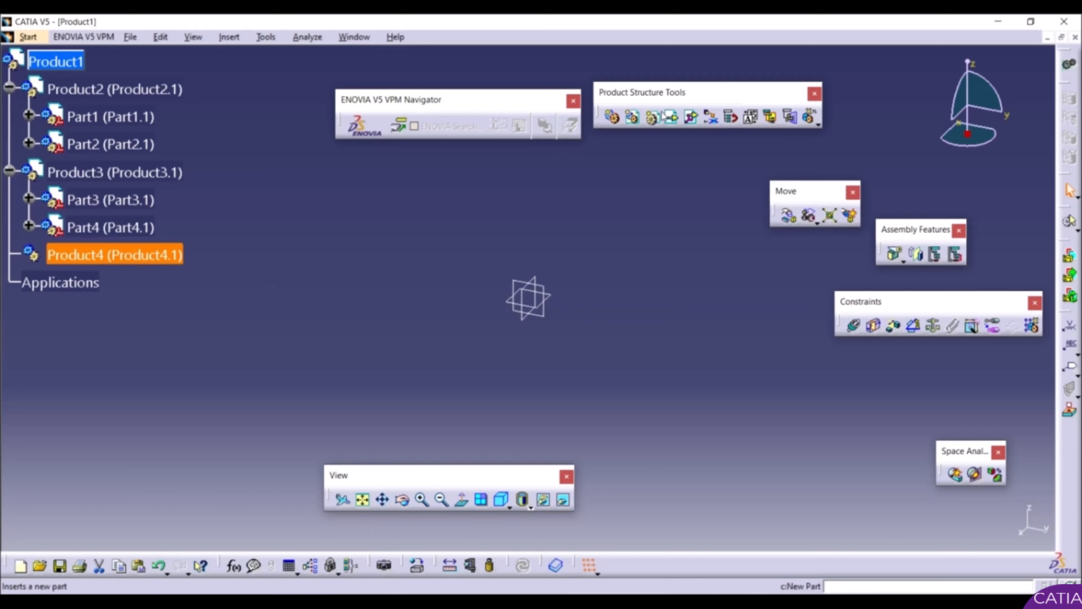
click(654, 118)
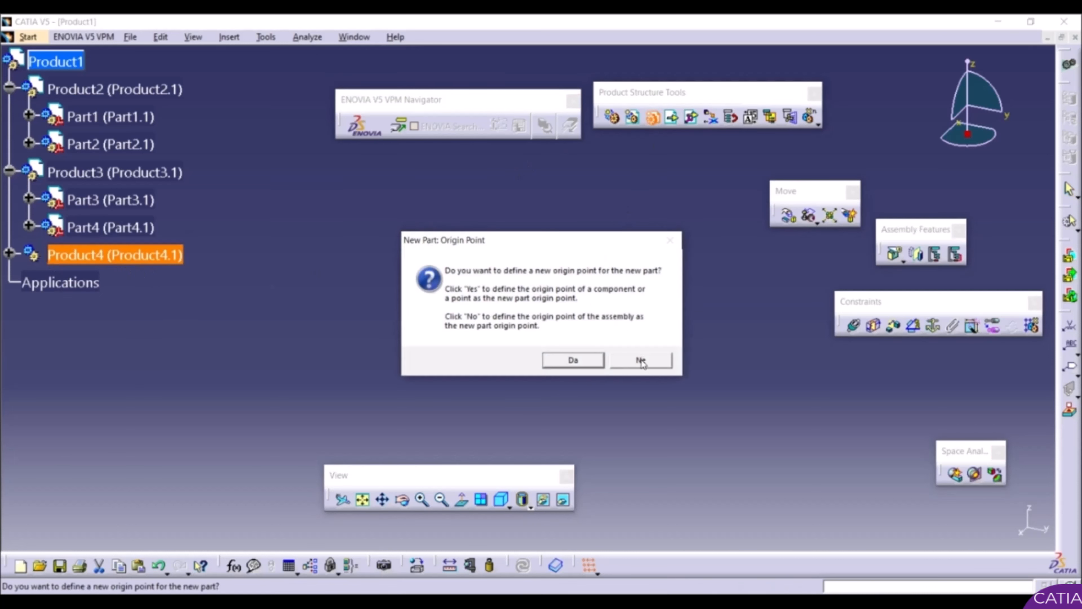
click(641, 360)
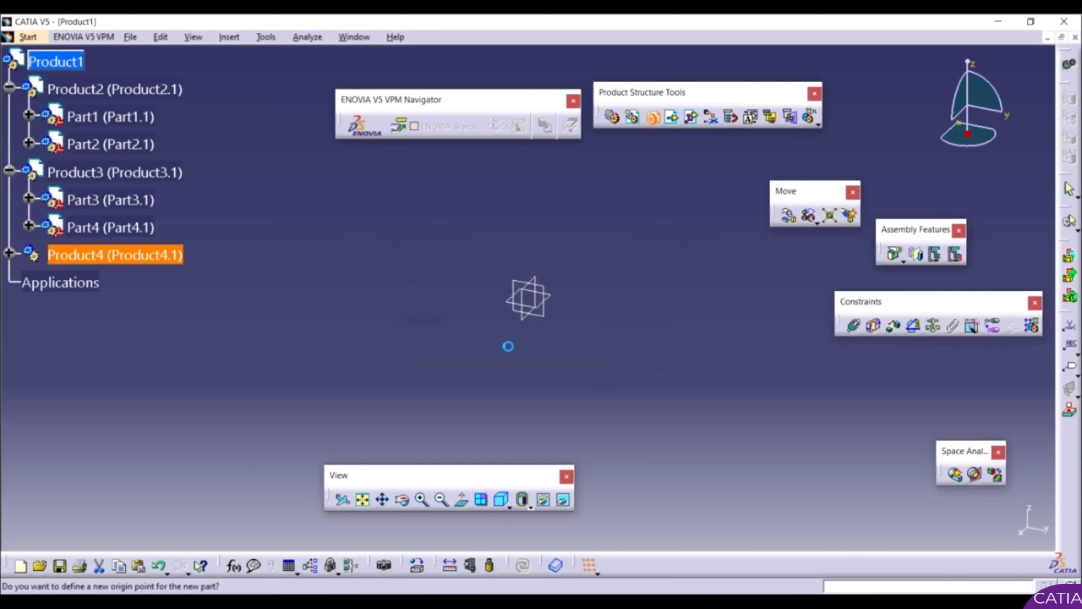
click(152, 263)
click(654, 118)
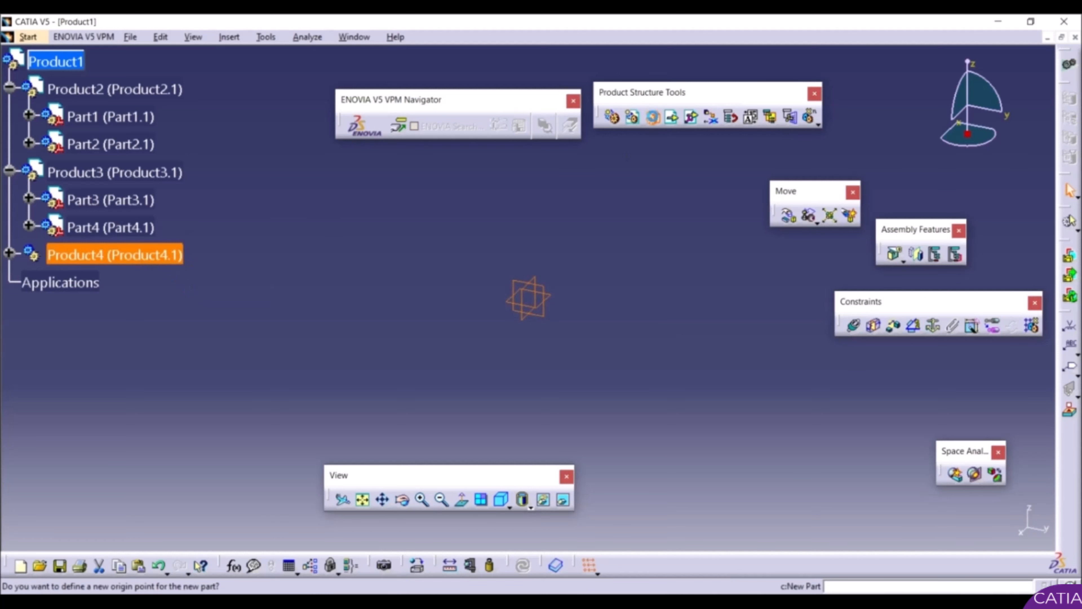
click(641, 360)
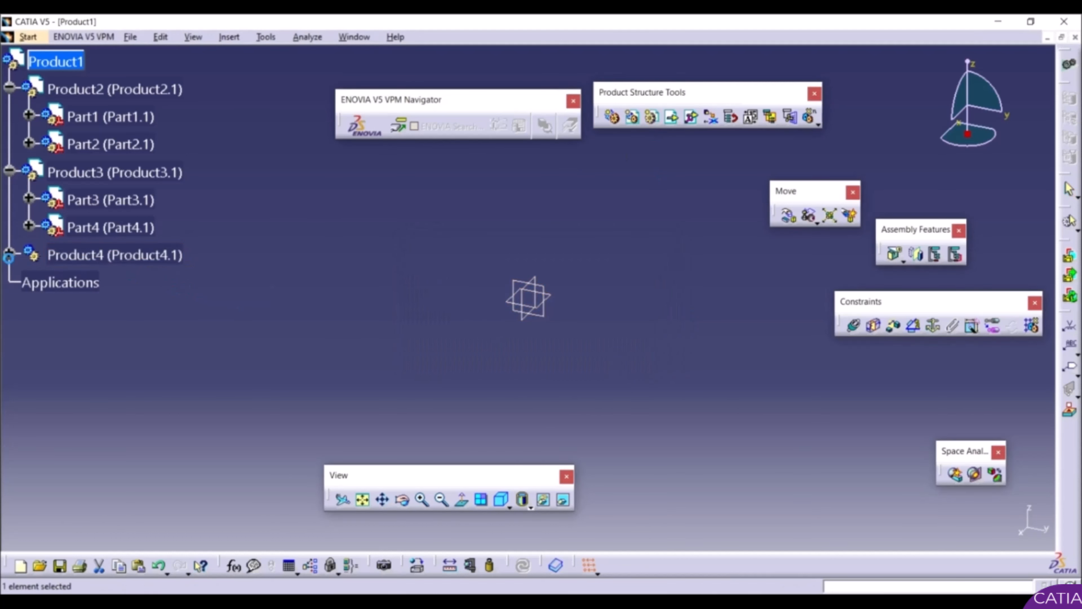
click(10, 254)
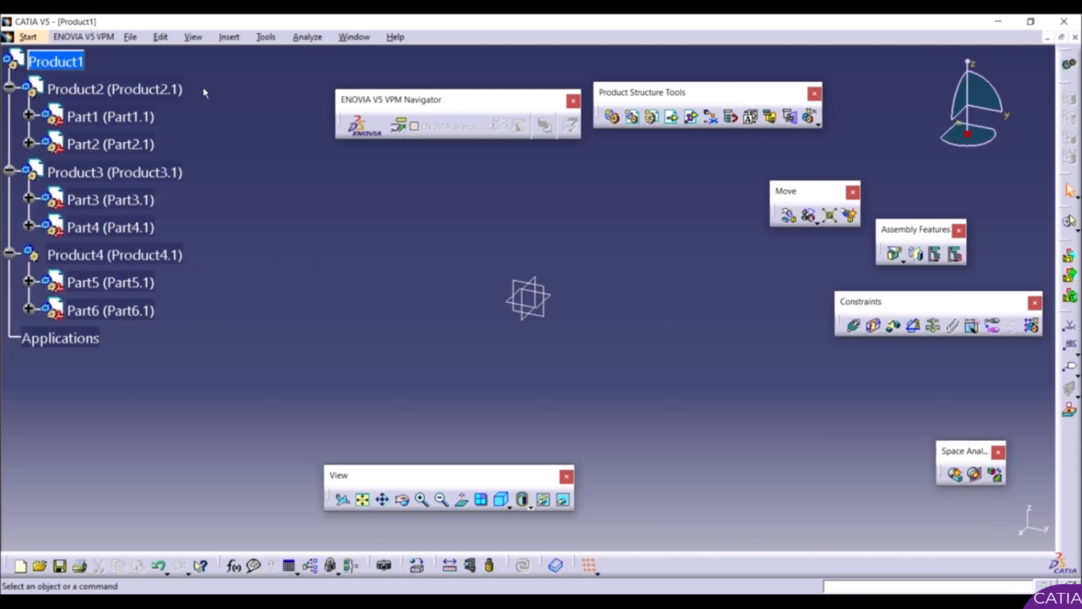
Step: Save Product1 and all its product and part files to the desktop through Save Management
click(131, 38)
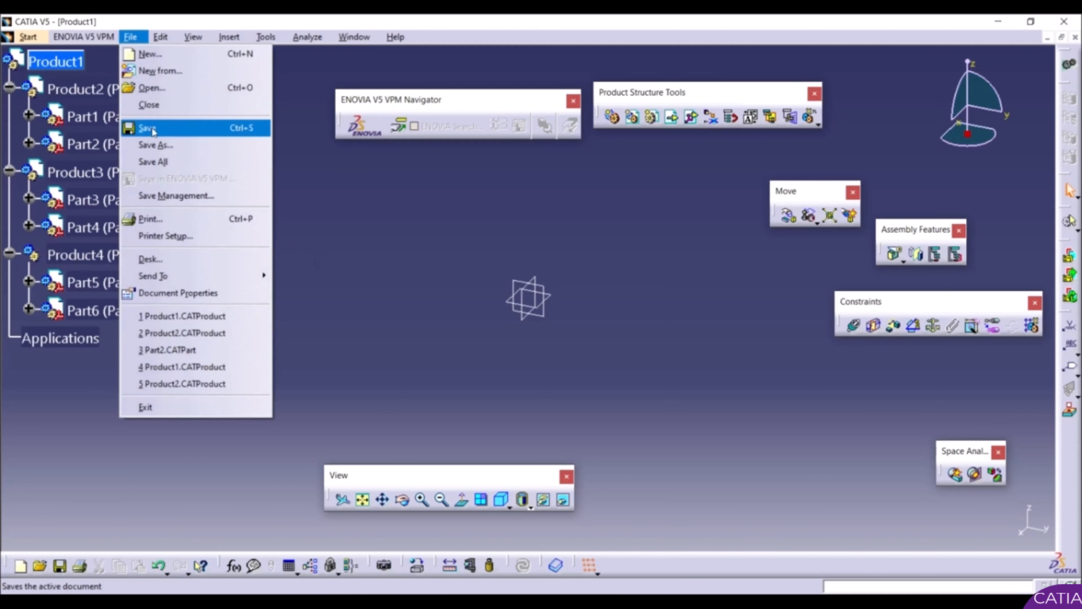
click(168, 200)
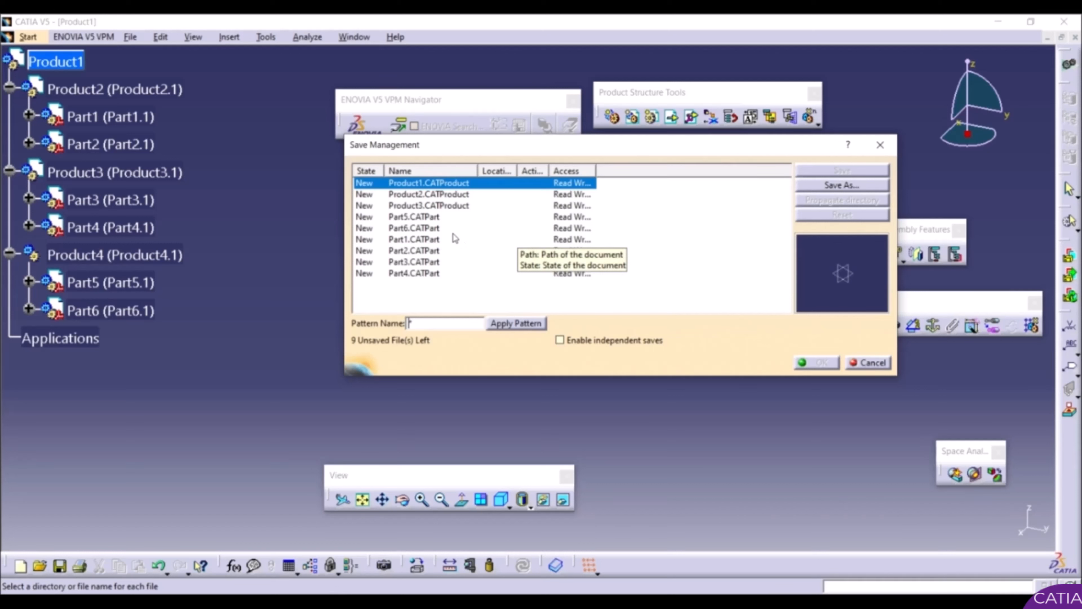
click(822, 188)
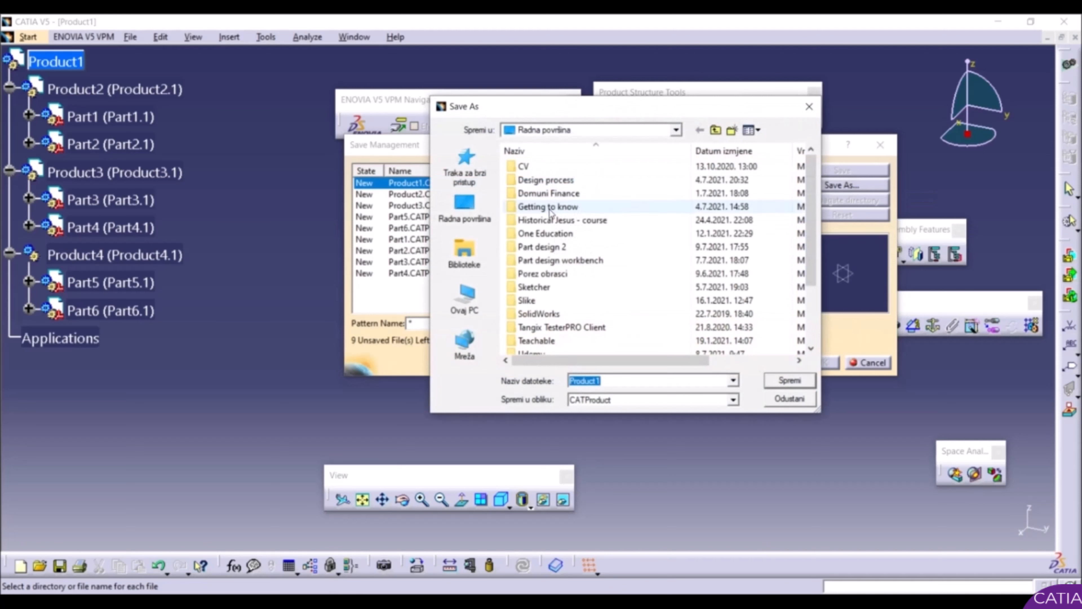
click(464, 204)
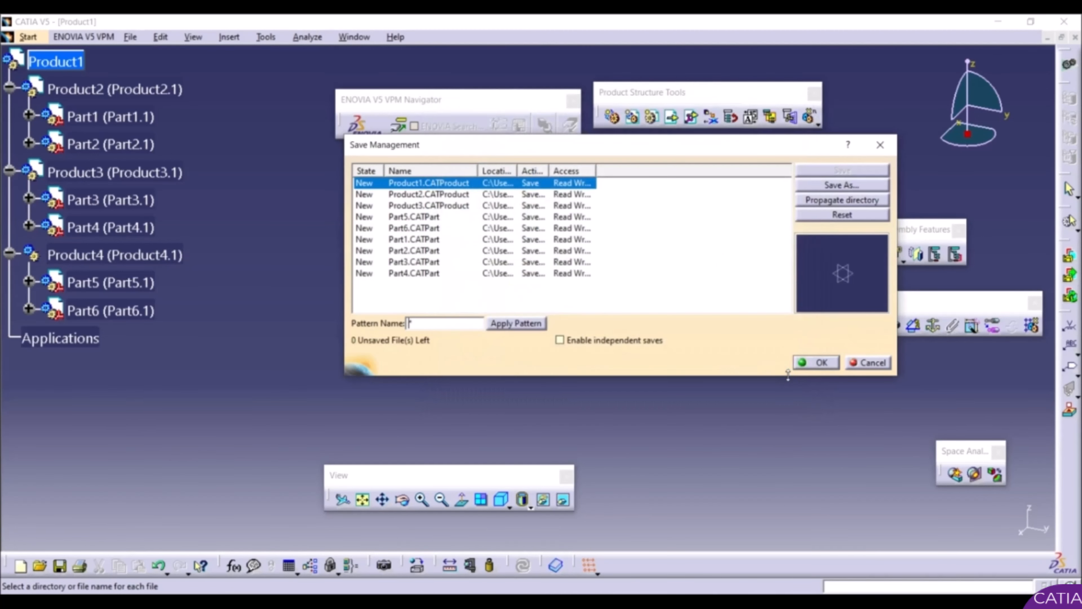
click(817, 363)
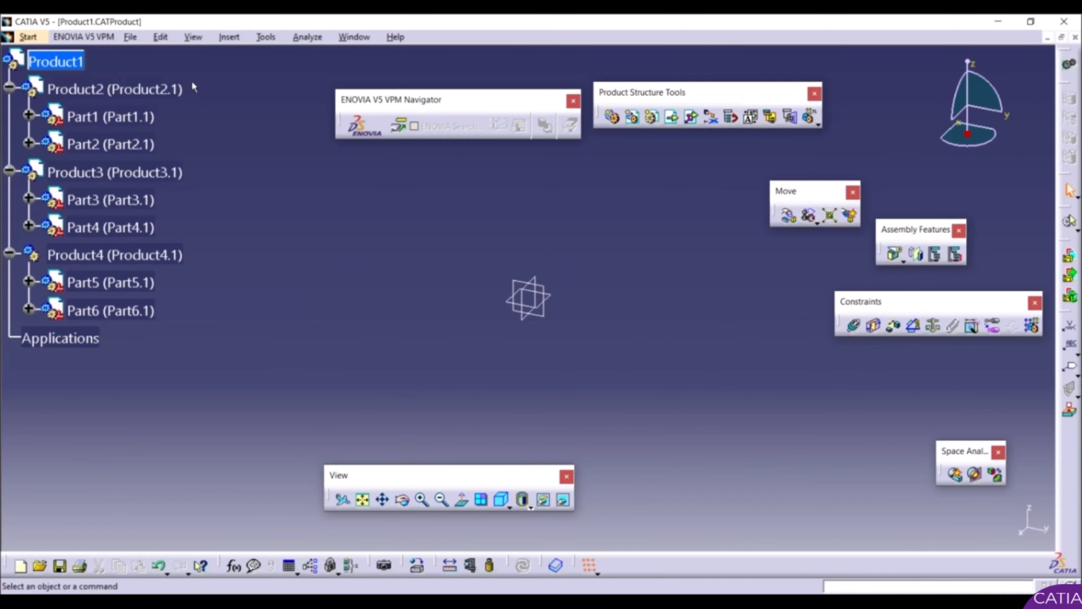
Step: Open the Product2 subassembly in its own new window
right_click(109, 90)
mouse_move(146, 284)
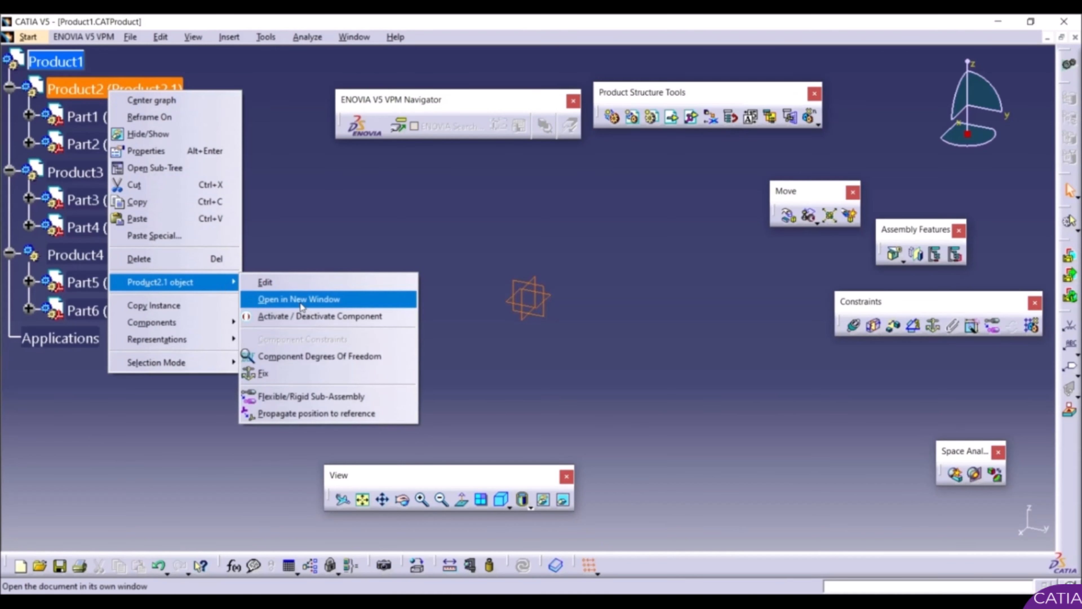
click(309, 298)
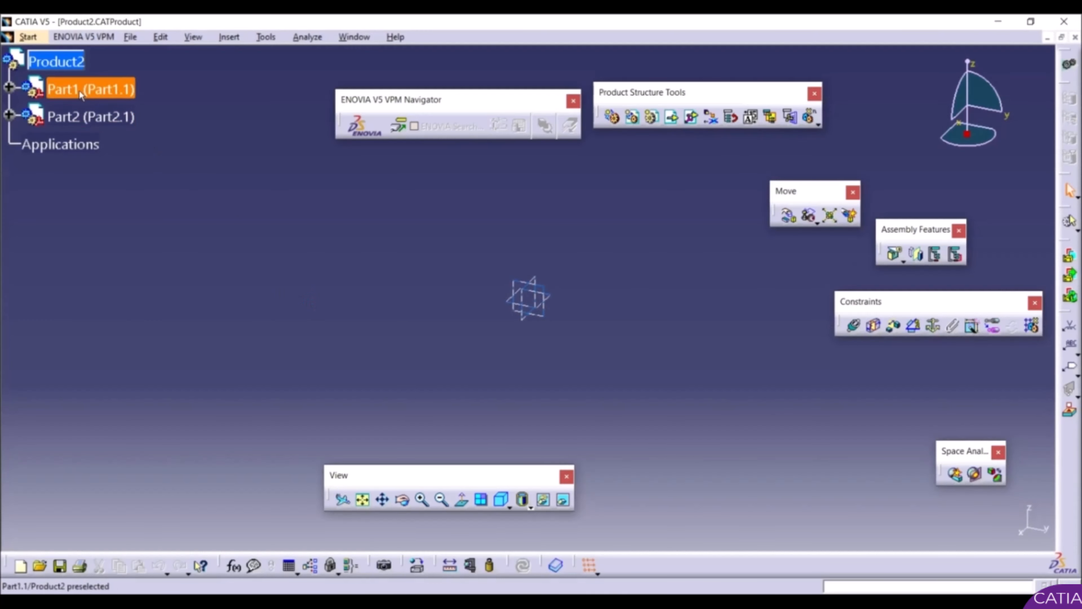
Step: Save the Product2 subassembly to the desktop under the new name SubB in CATProduct format, and close its window
click(48, 64)
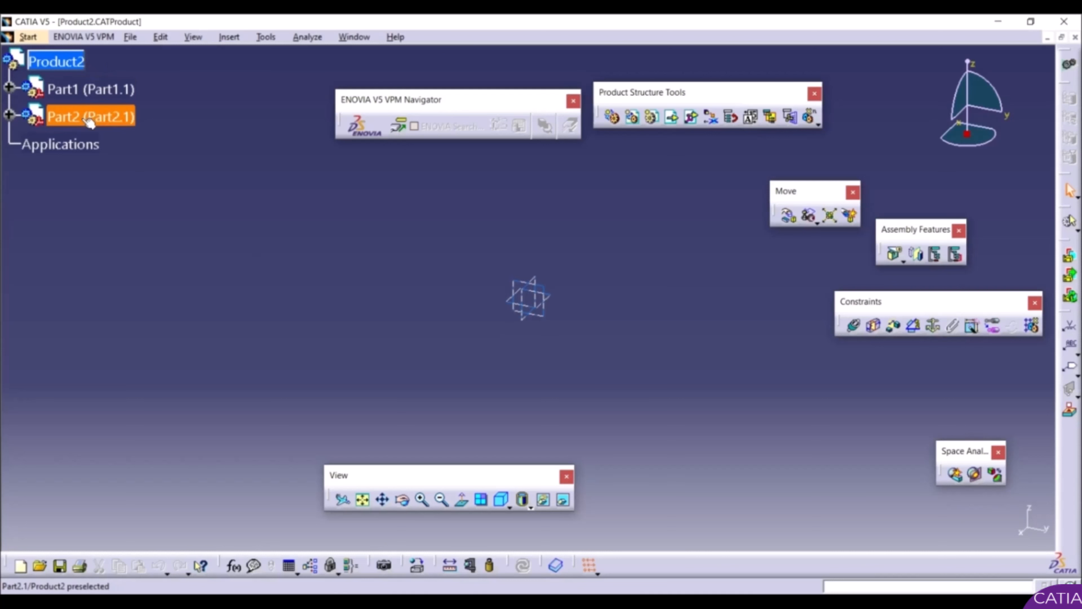
click(130, 38)
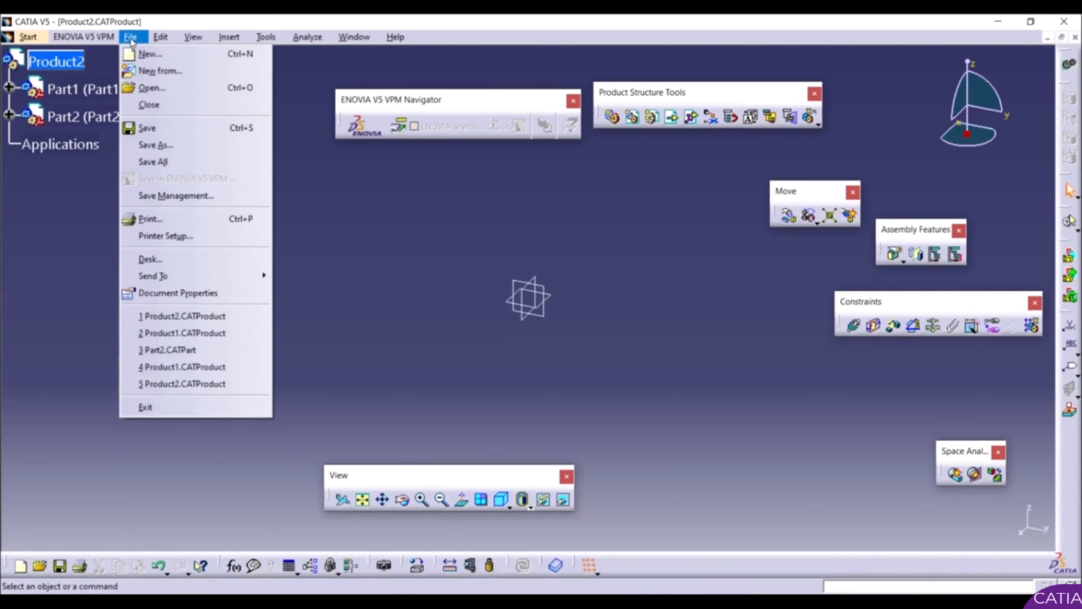
click(165, 149)
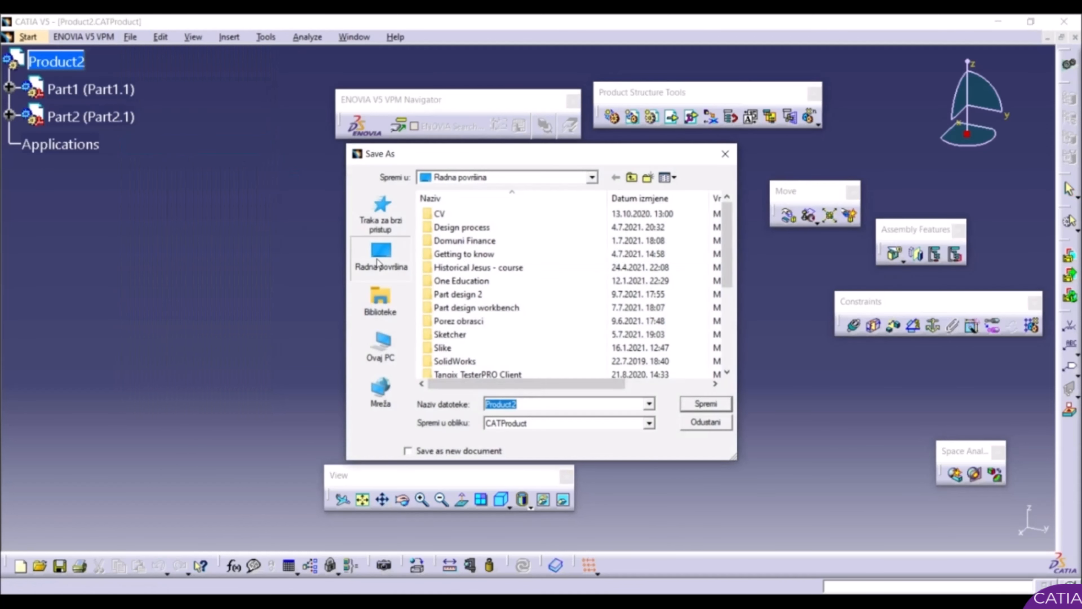
click(378, 263)
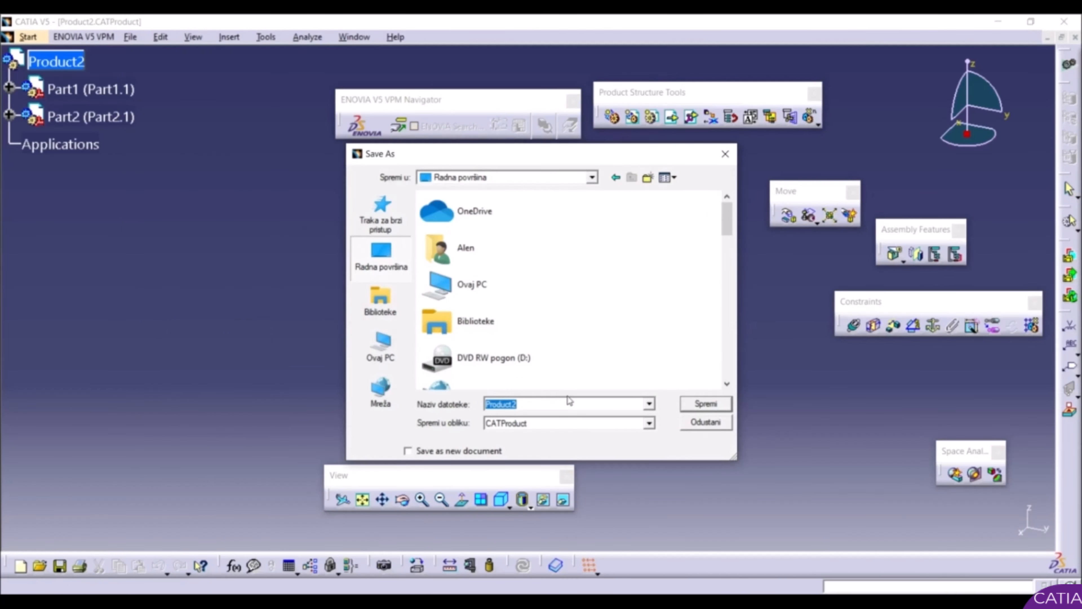
click(700, 405)
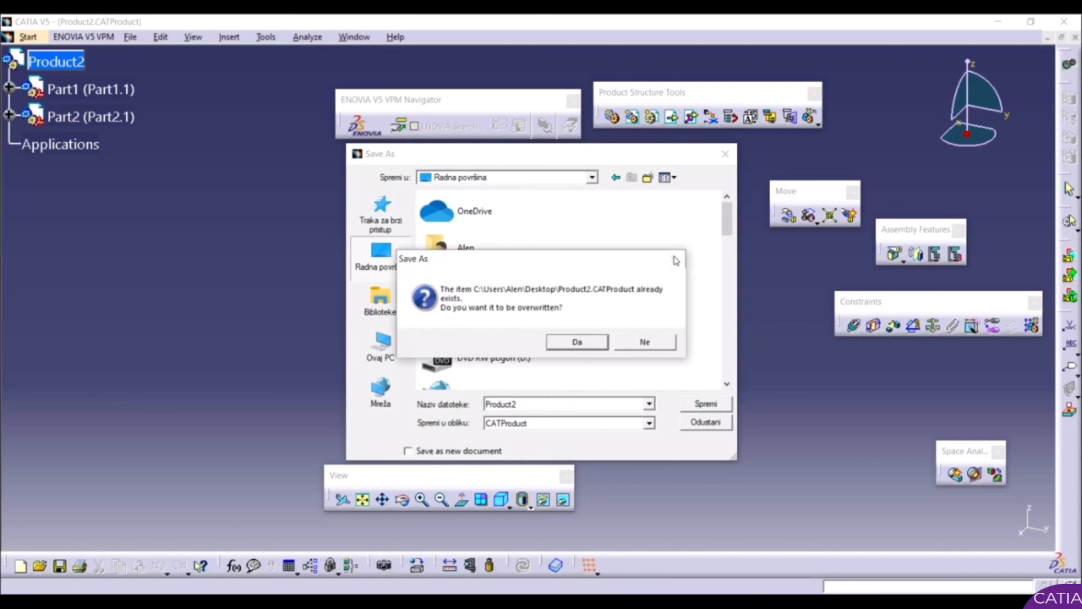
click(648, 341)
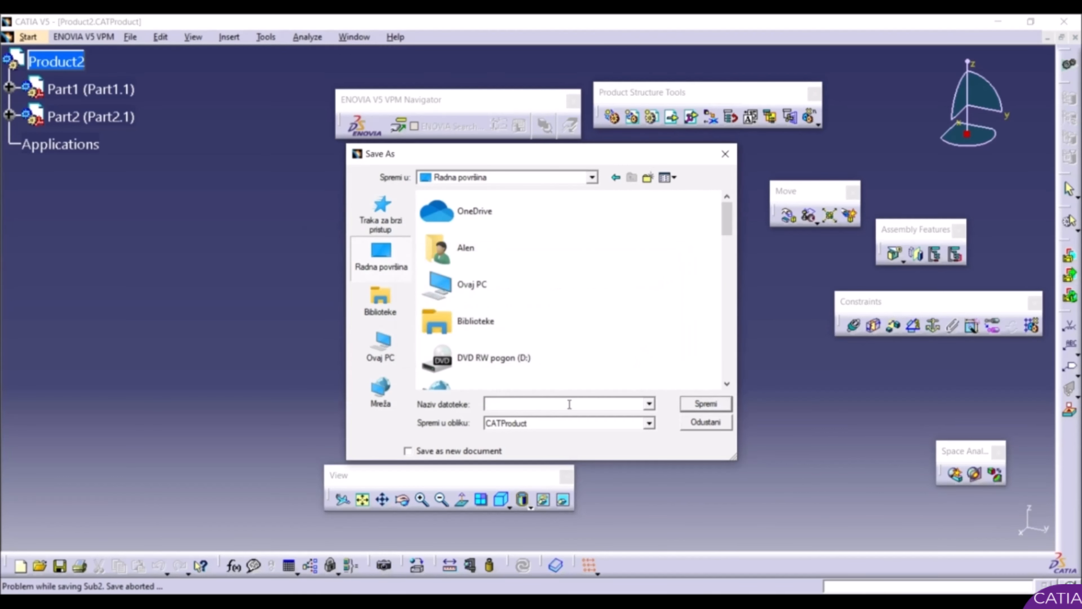
text(SubB)
click(561, 429)
click(561, 429)
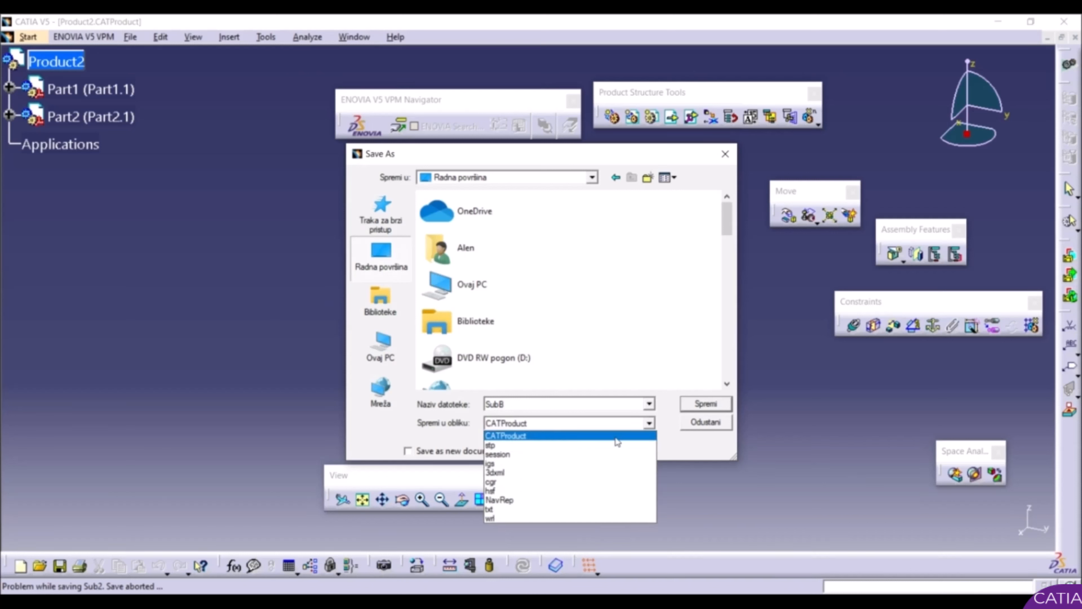
click(689, 443)
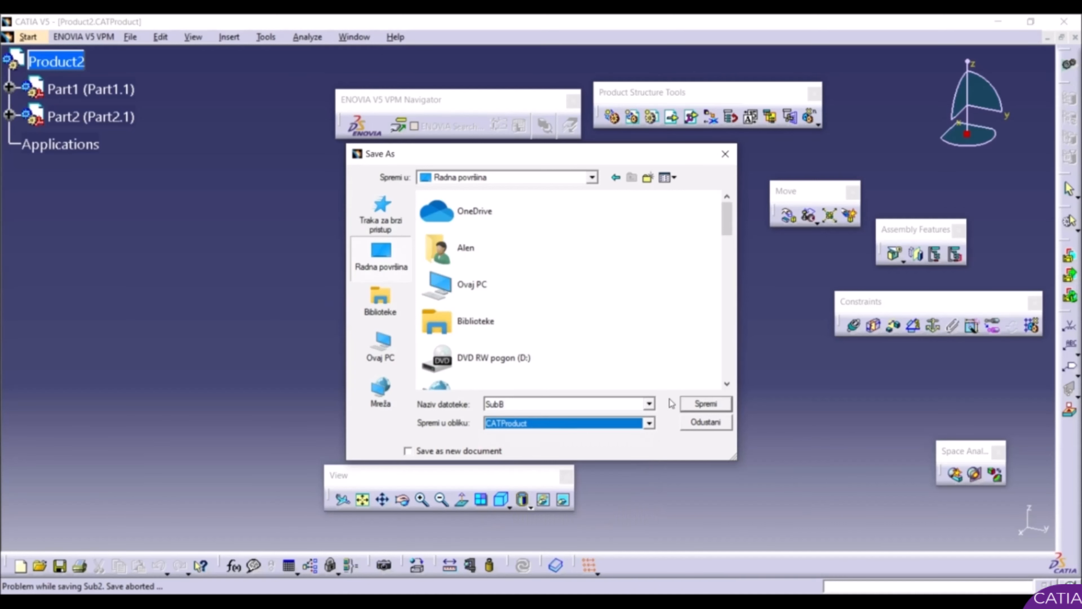
click(694, 405)
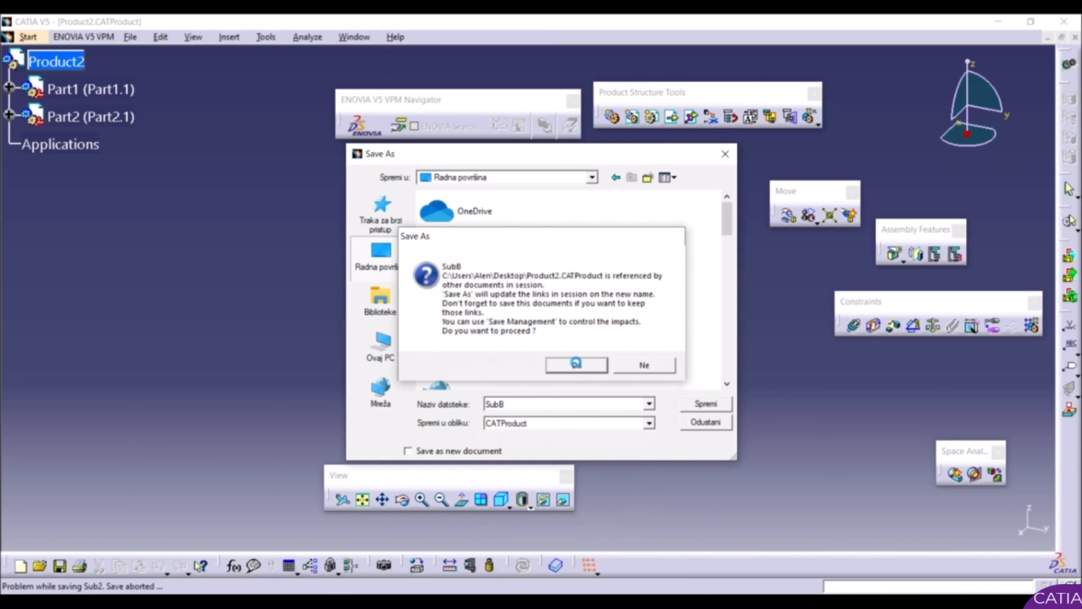
click(576, 363)
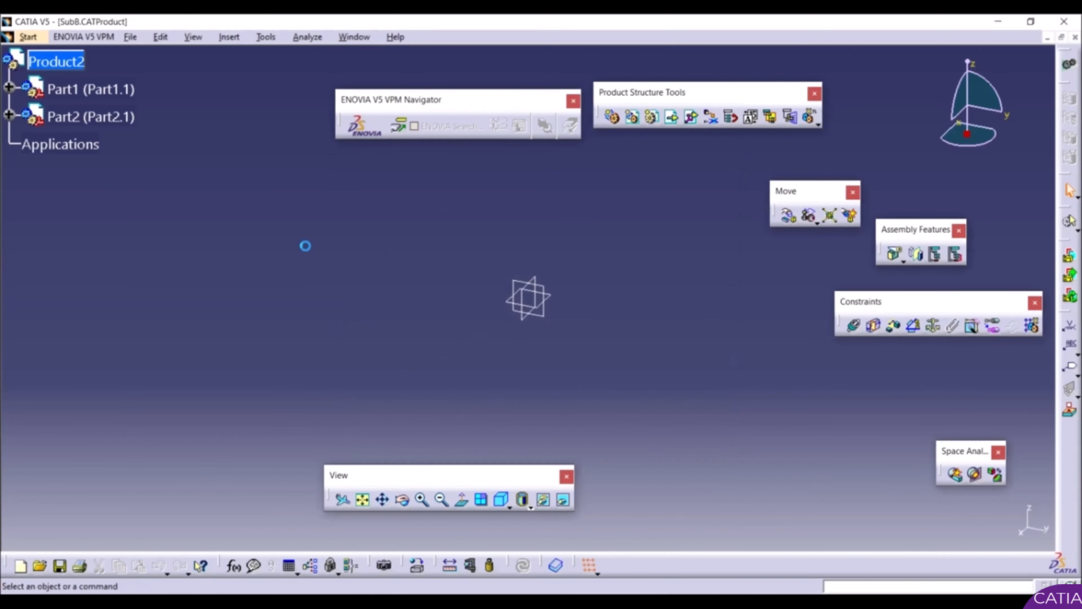
click(1076, 38)
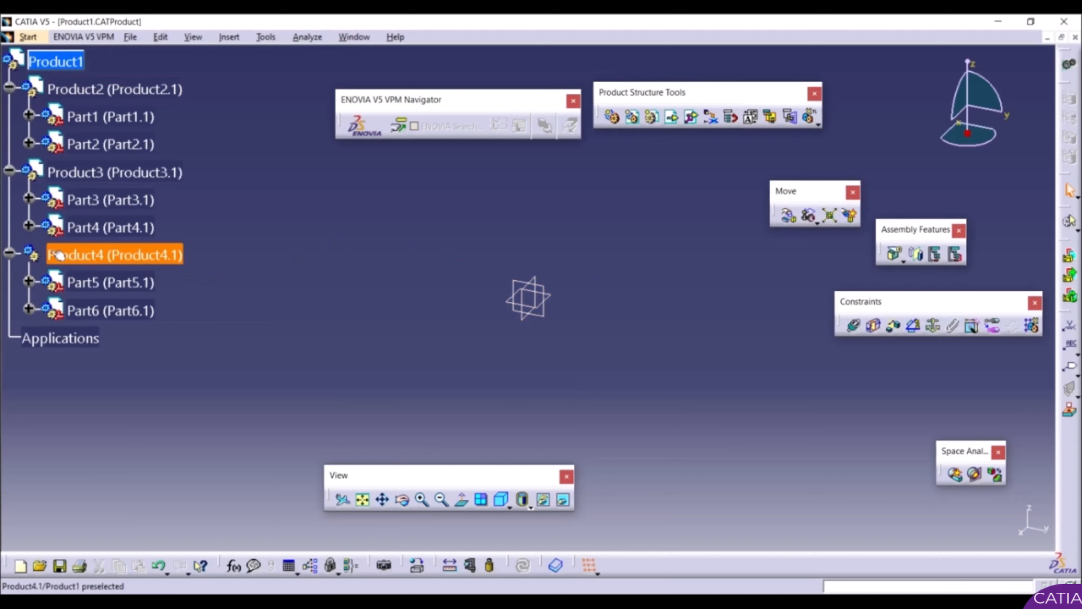
right_click(81, 254)
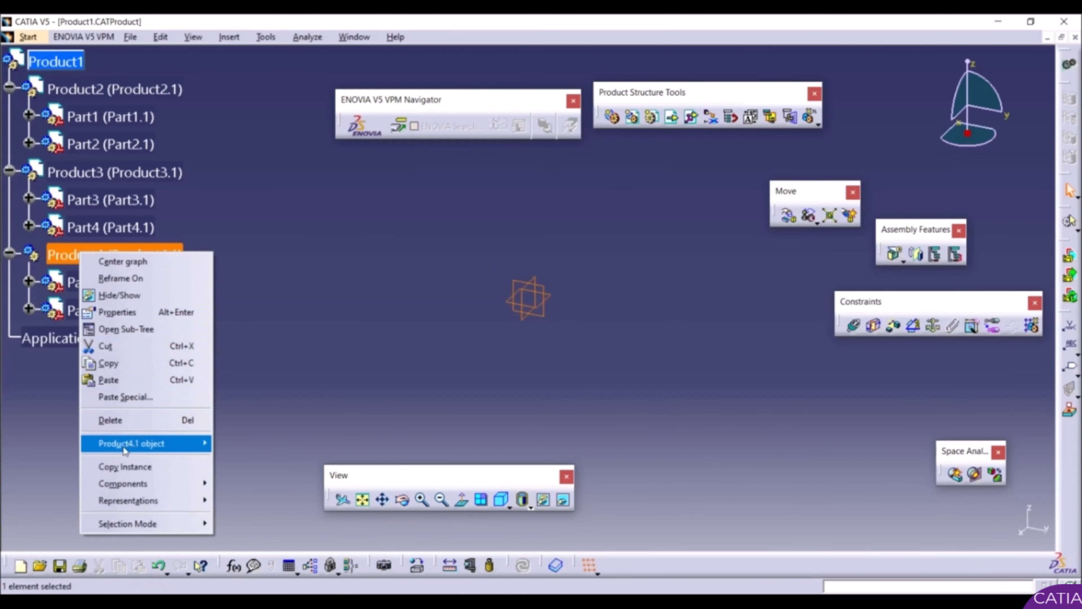
mouse_move(124, 446)
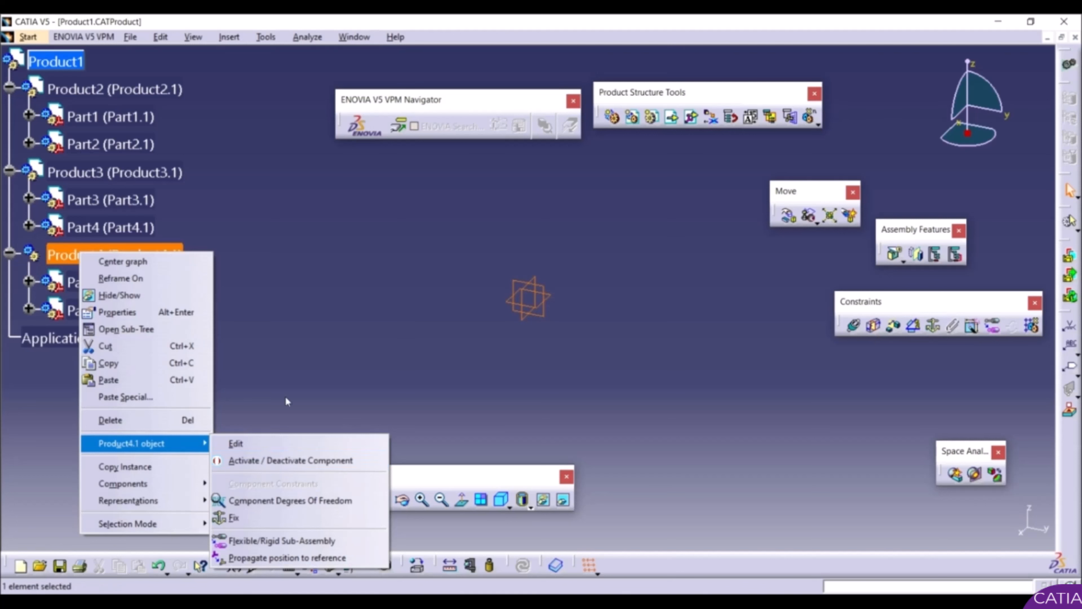
click(275, 461)
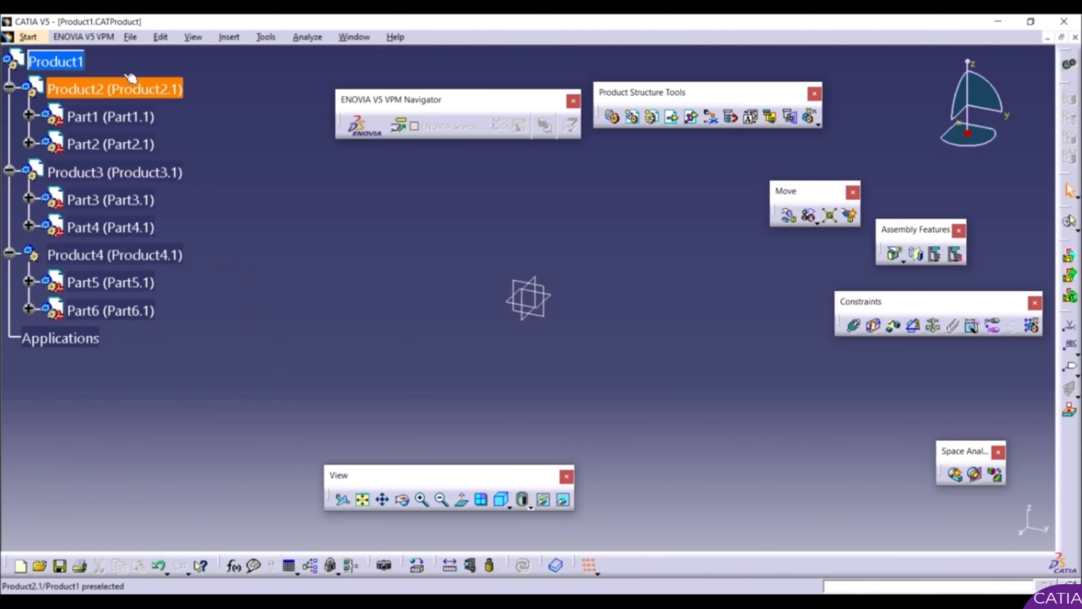
double_click(70, 62)
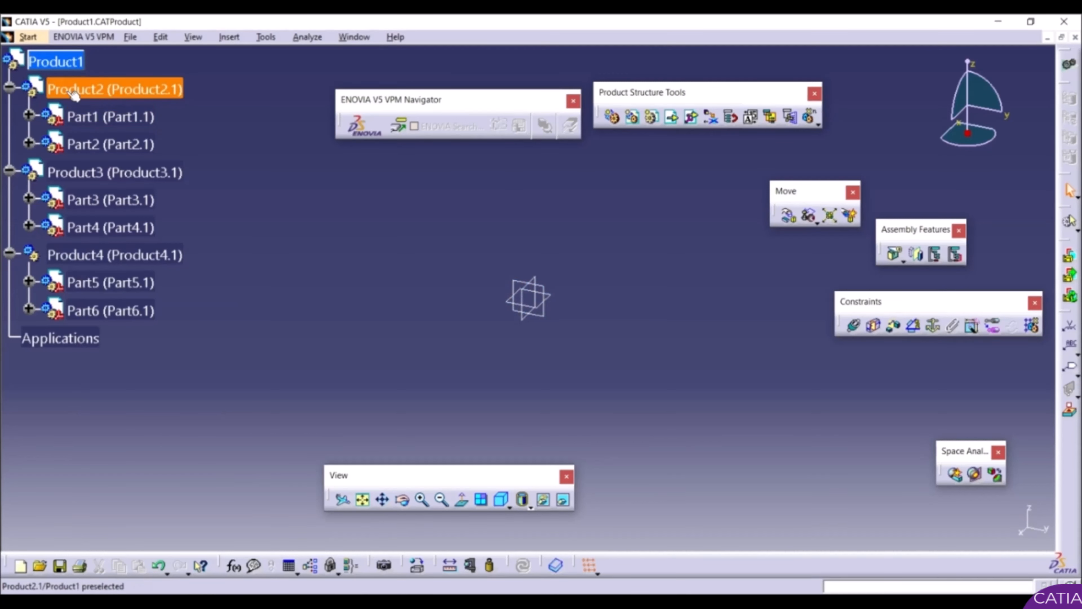
Step: Delete Product2 from Product1 and insert the saved subassembly file from the desktop into Product1 as an existing component
right_click(109, 93)
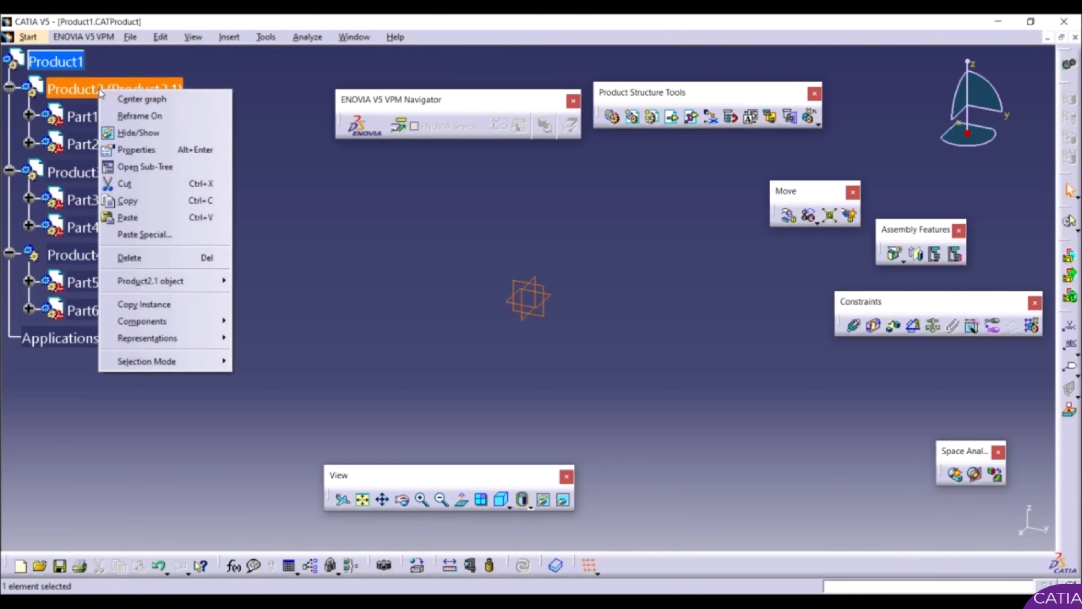
click(132, 258)
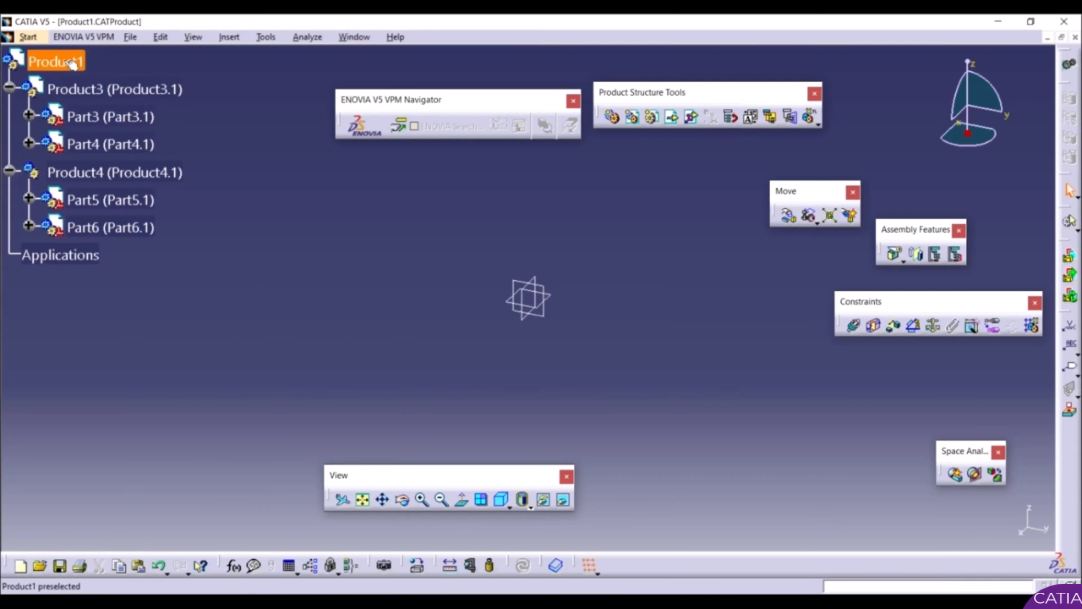
click(21, 63)
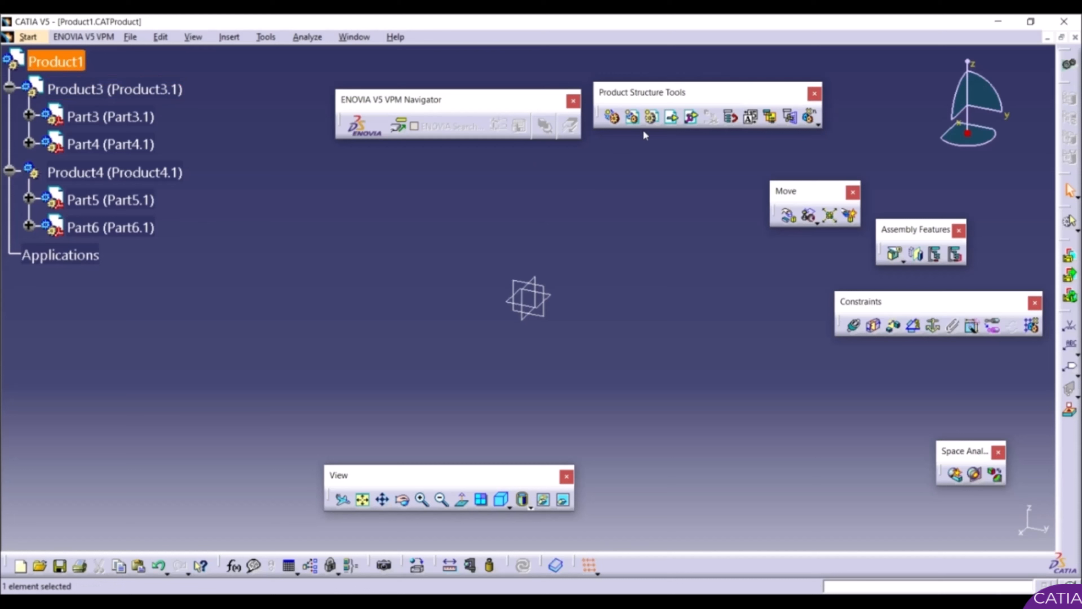
click(673, 119)
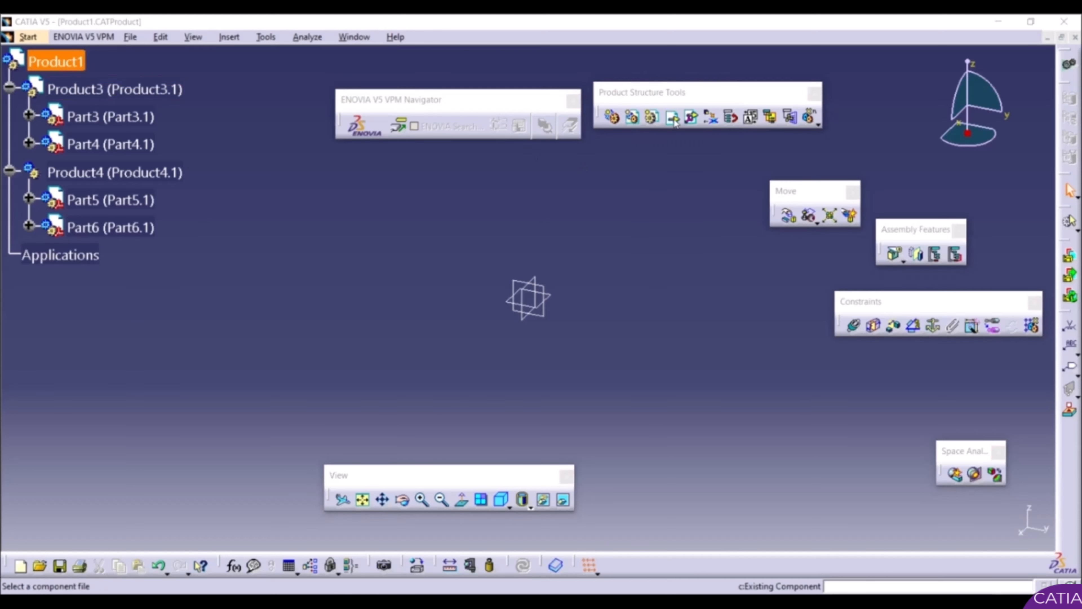
scroll(507, 283, down, 10)
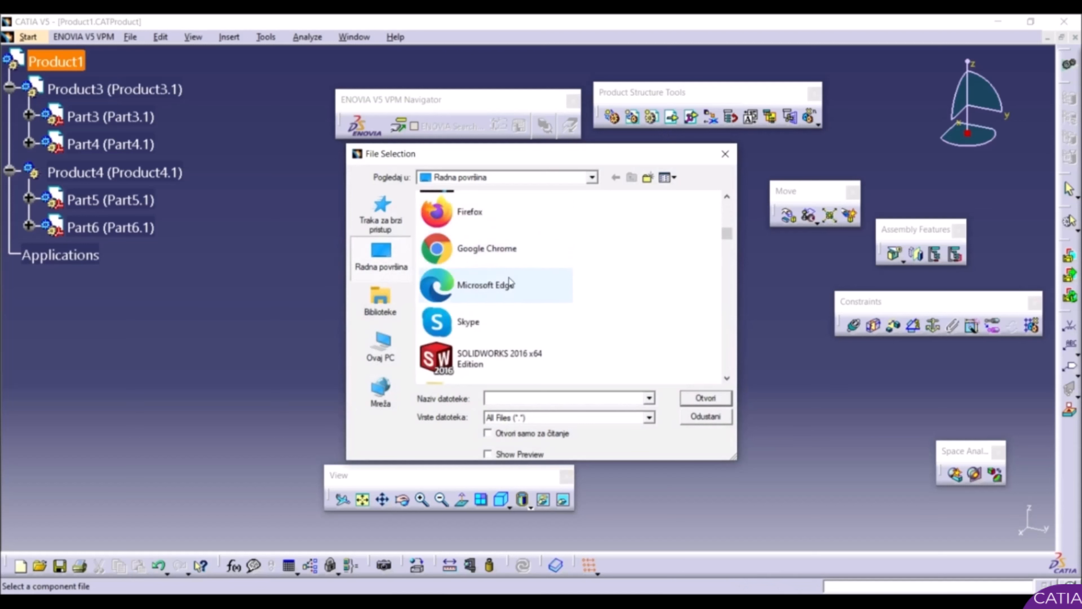
scroll(513, 318, up, 5)
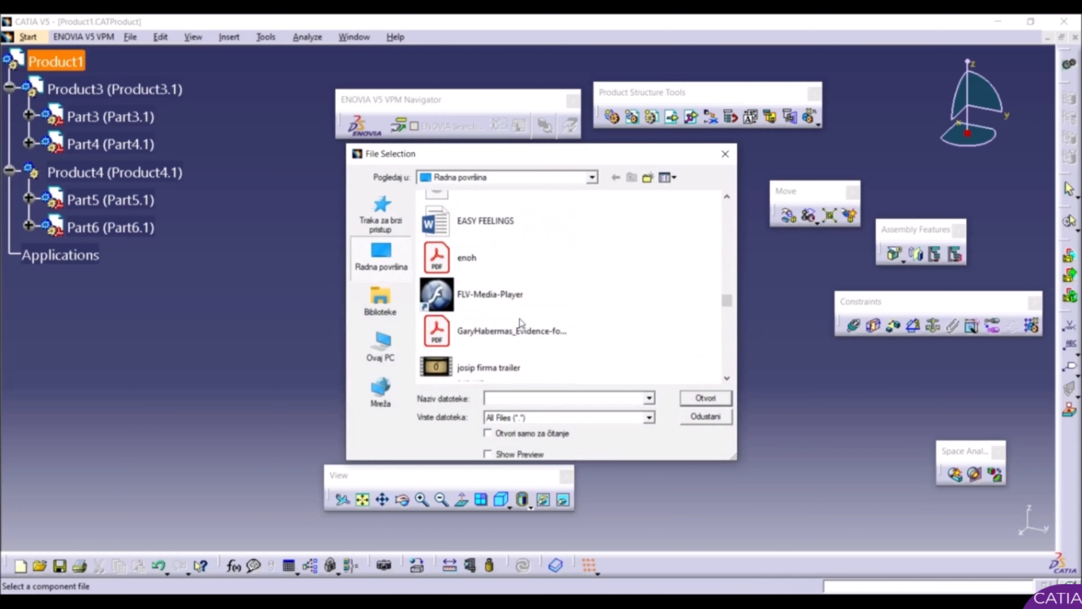
scroll(531, 317, down, 10)
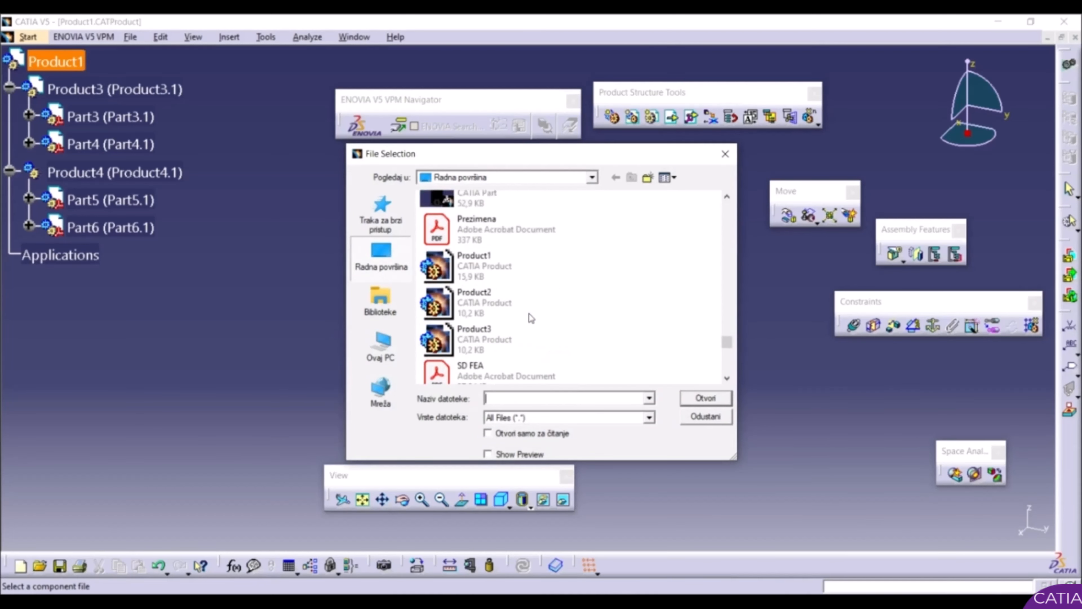
scroll(530, 317, up, 3)
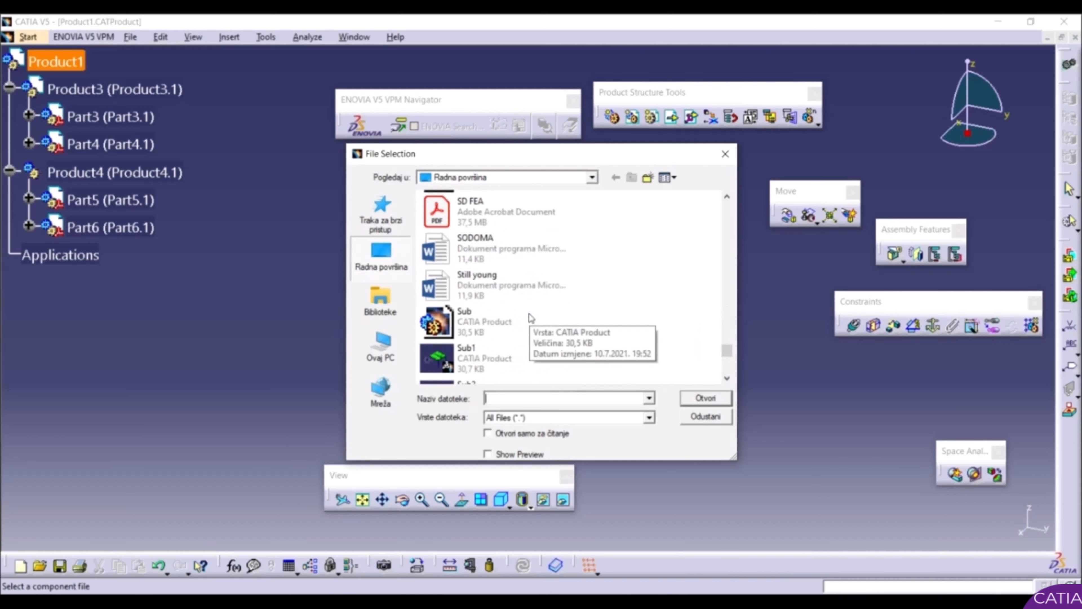
scroll(530, 315, down, 1)
click(474, 339)
click(694, 401)
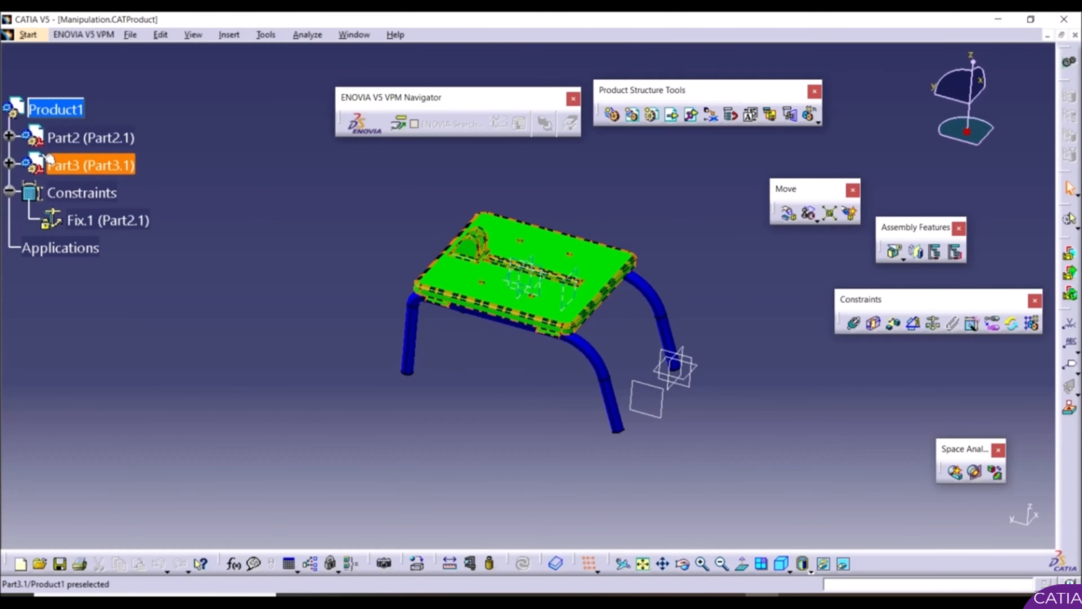
click(79, 143)
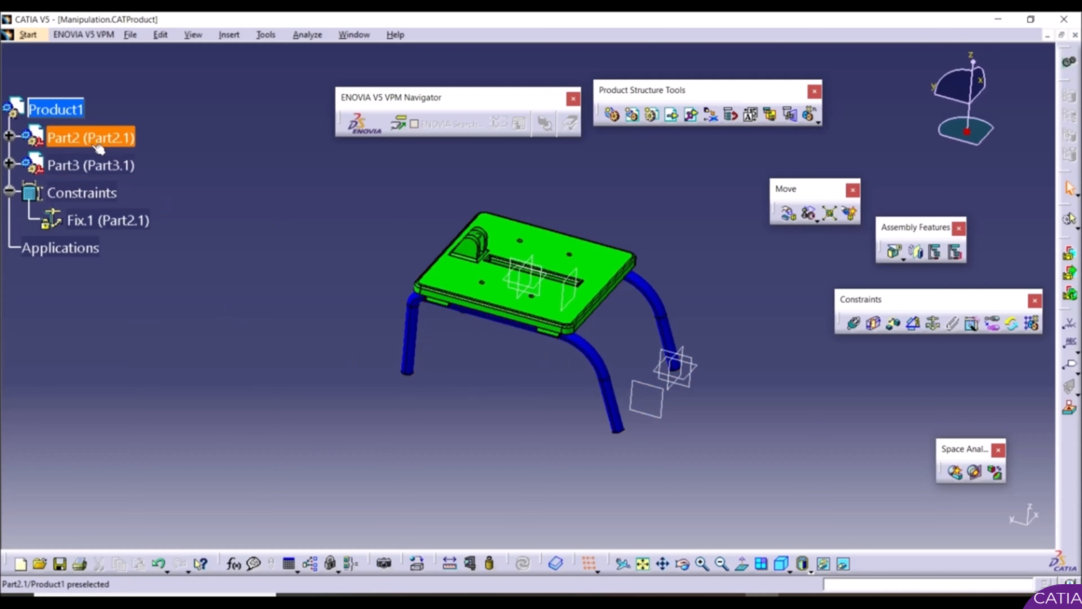
click(91, 165)
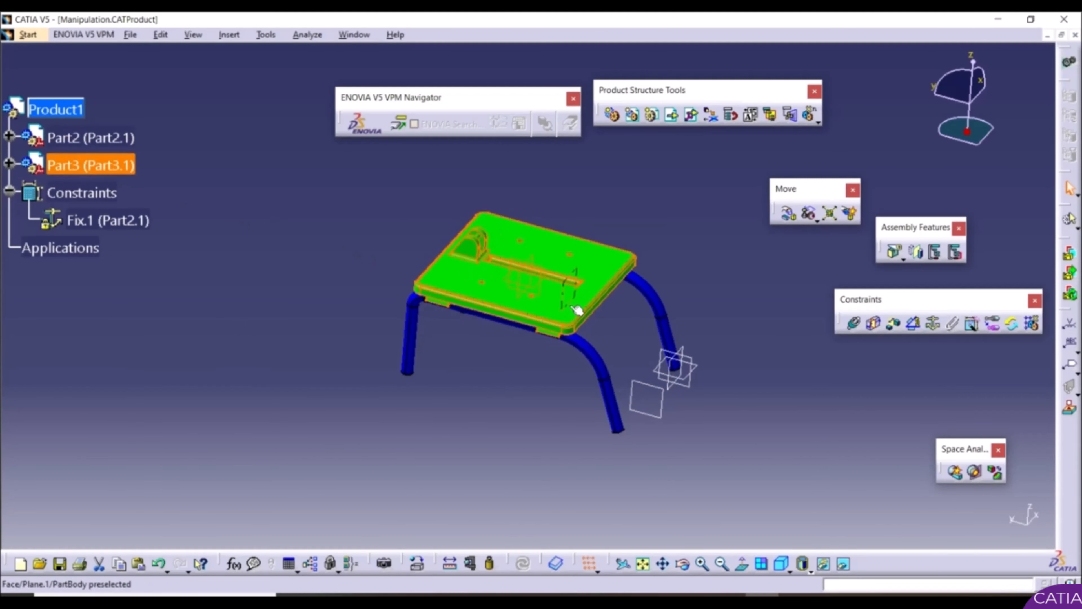
click(518, 419)
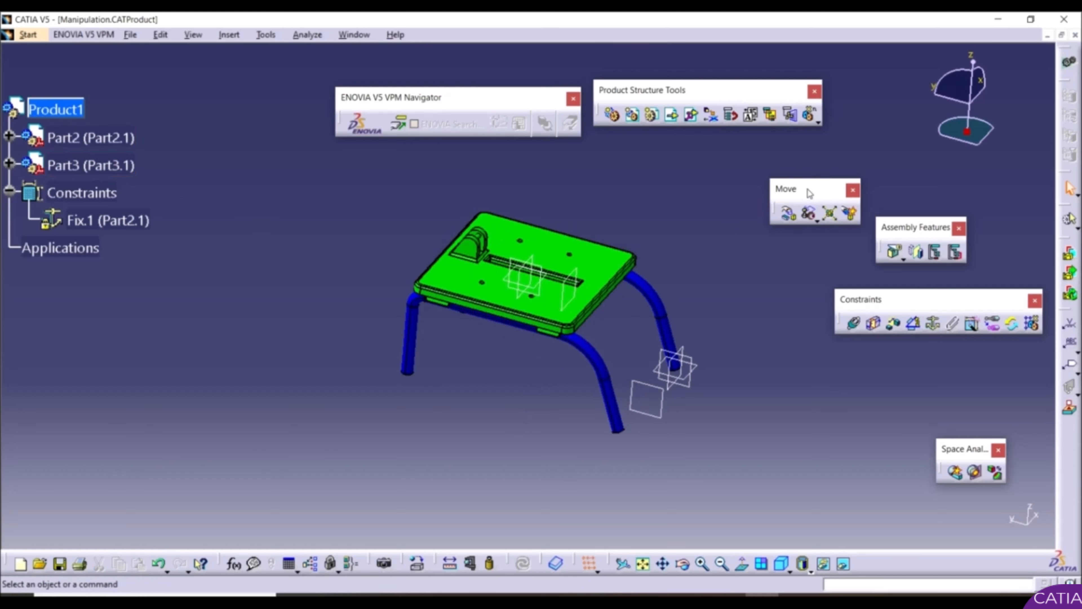
right_click(905, 559)
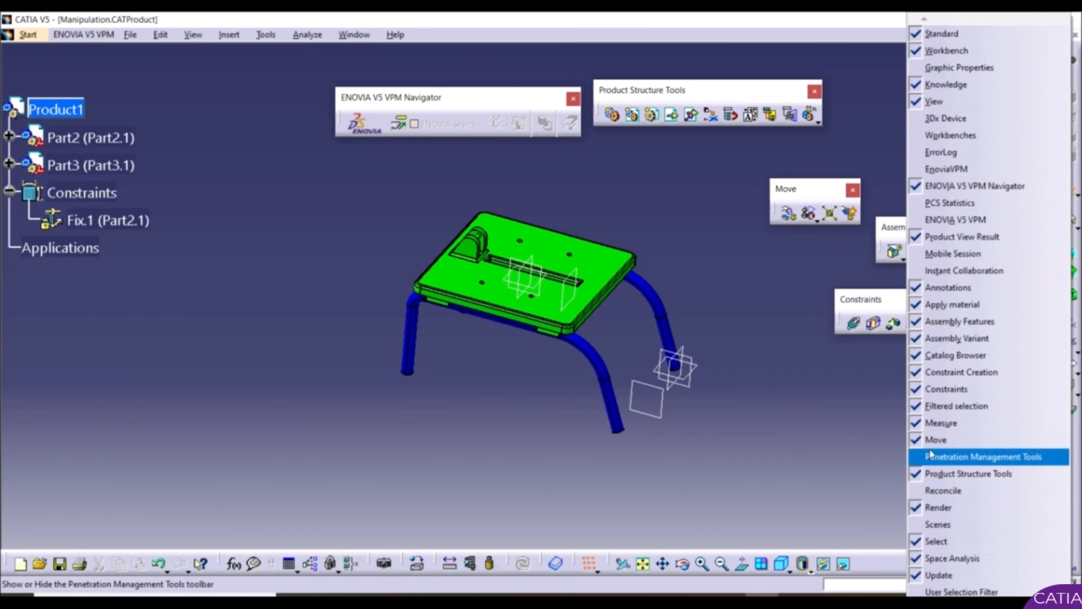
click(862, 420)
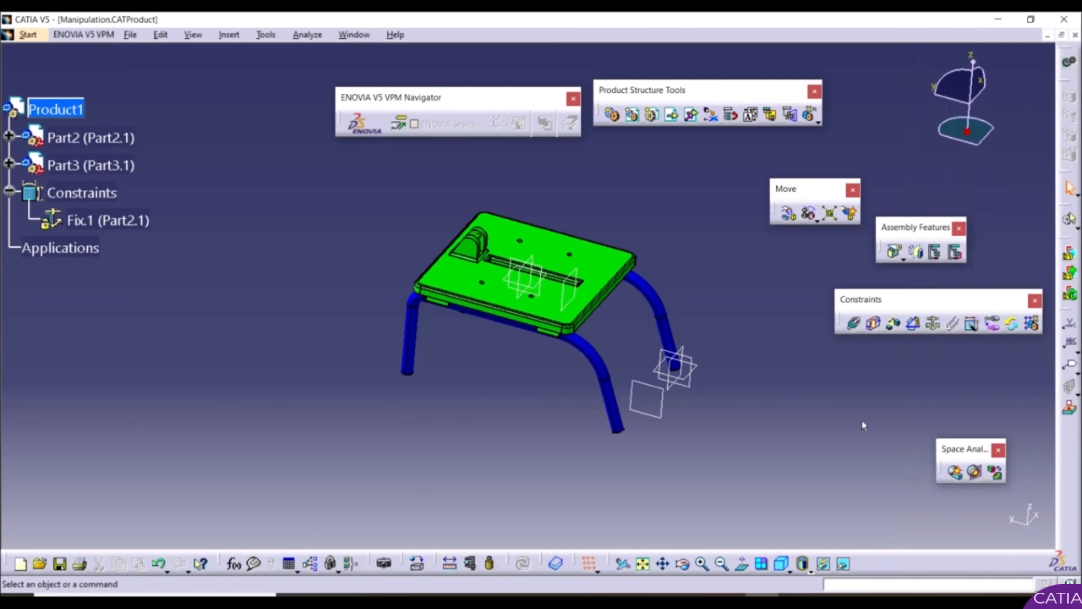
Step: Use Manipulation to move Part3, the green plate, along the X axis so it shifts off the blue tube frame
click(789, 215)
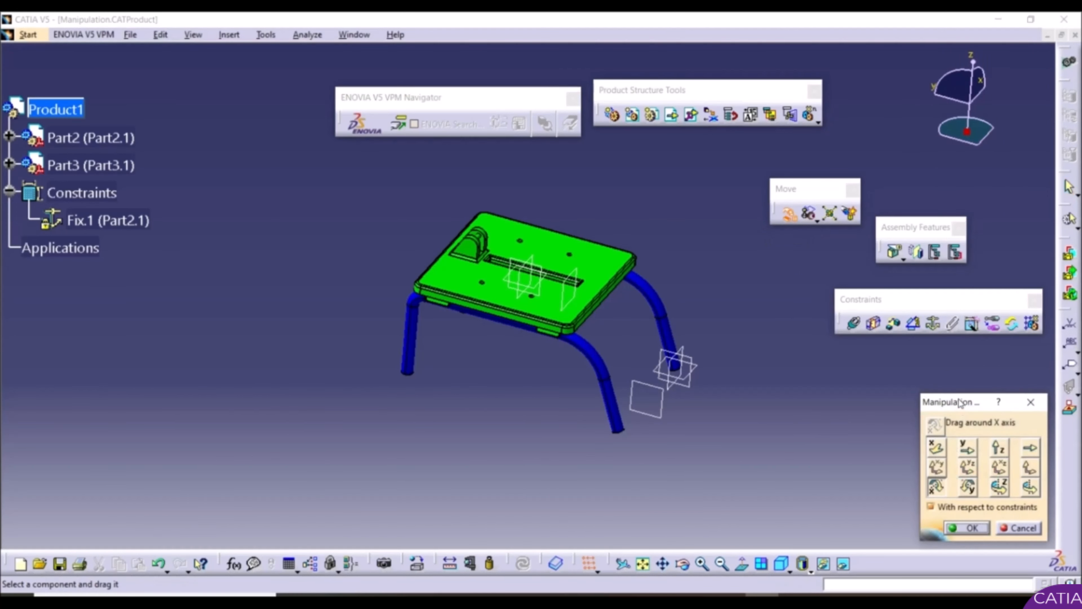
drag(960, 403, 843, 302)
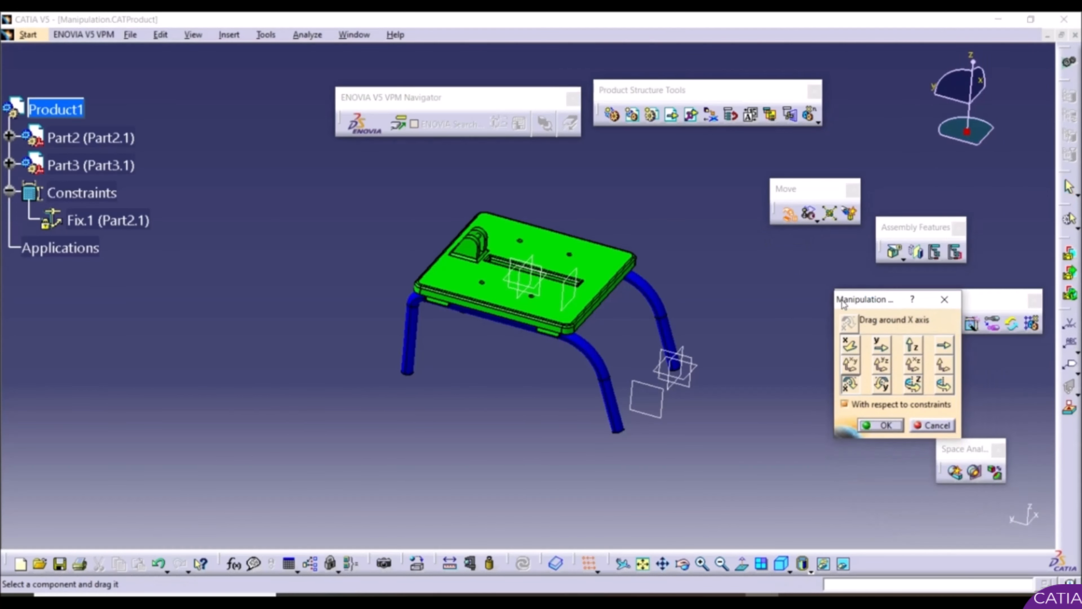
click(850, 345)
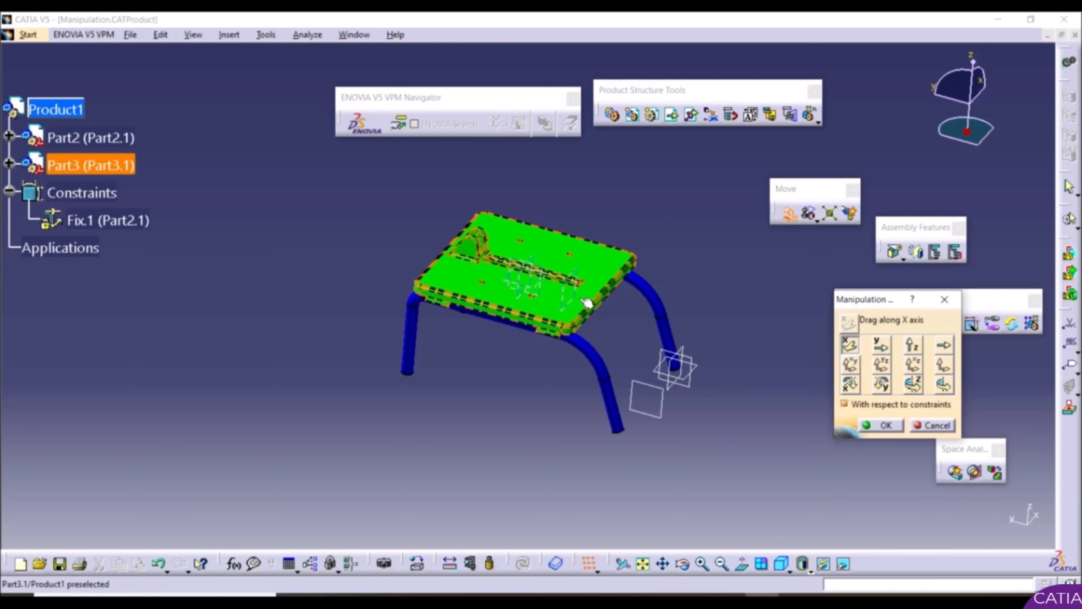
drag(587, 302, 527, 300)
Step: Move the green plate Part3 slightly along the Y axis and raise it along the Z axis above the blue tubes
click(880, 344)
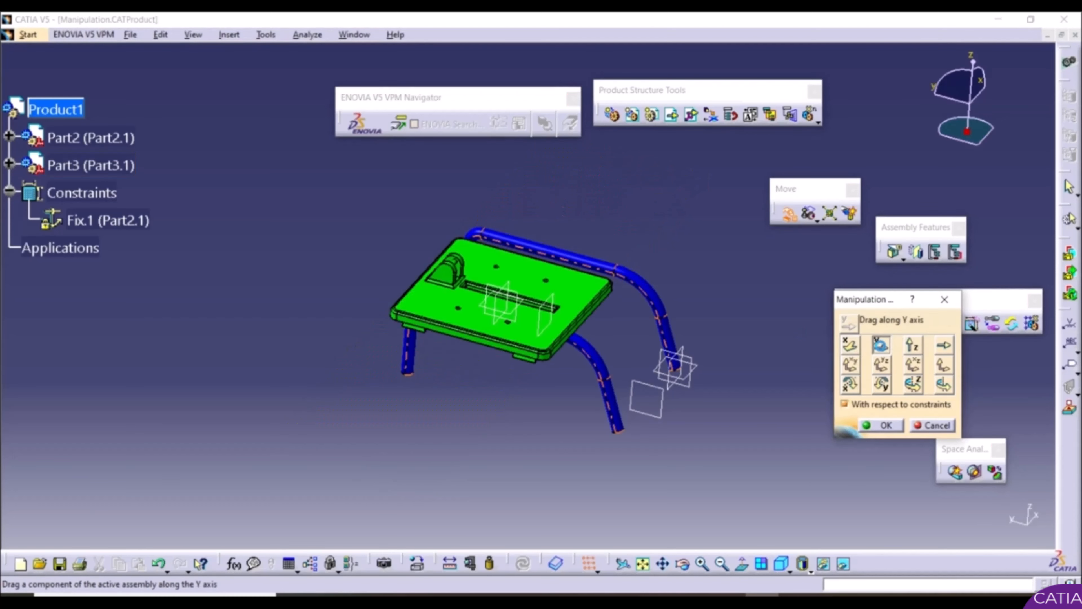
mouse_move(539, 343)
mouse_down()
mouse_move(515, 325)
mouse_move(402, 299)
mouse_move(476, 430)
mouse_move(484, 323)
mouse_move(529, 337)
mouse_move(464, 307)
mouse_move(536, 351)
mouse_up()
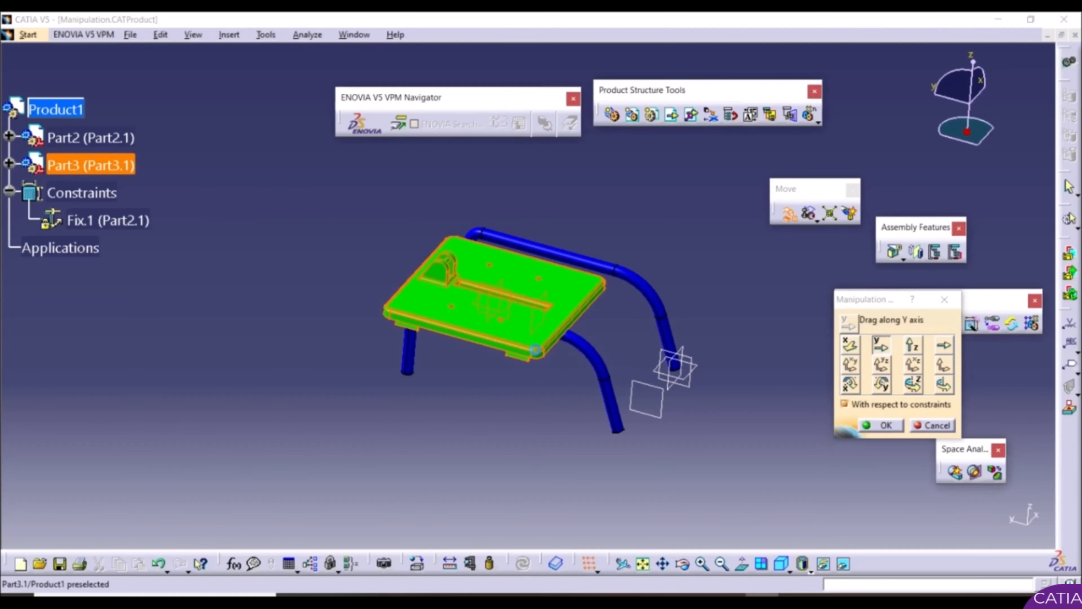
click(908, 344)
drag(458, 334, 459, 236)
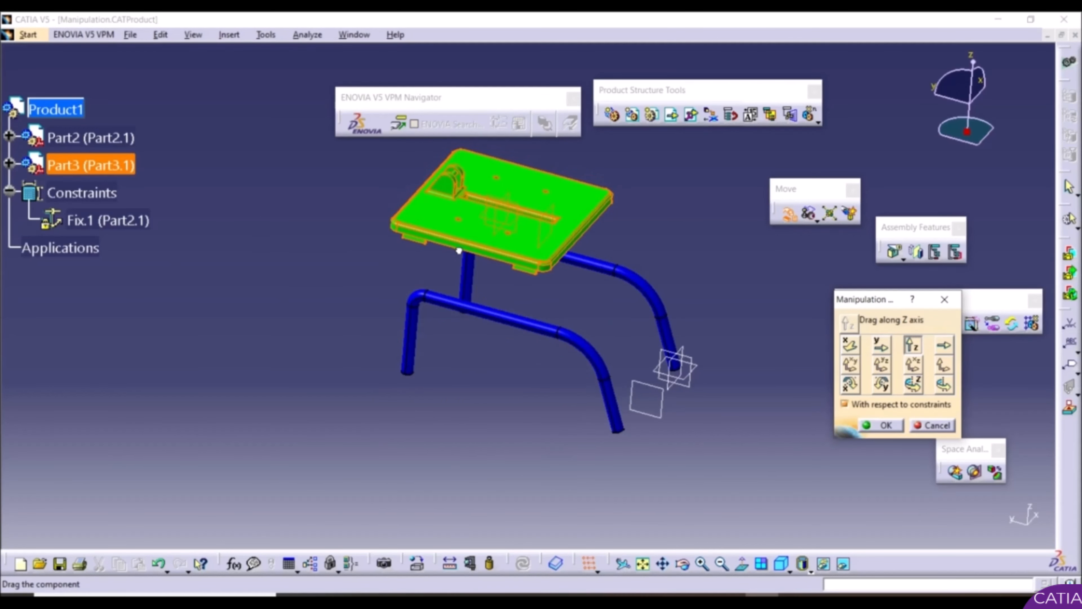
Step: Move the green plate Part3 in the XY, YZ and XZ planes, leaving it above the blue tubes
click(850, 364)
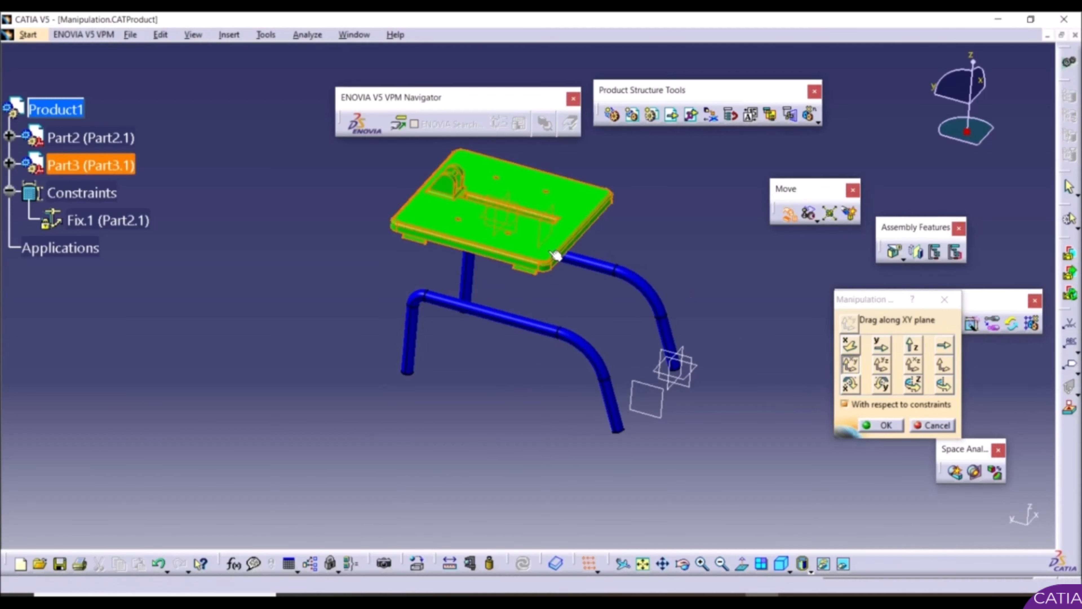
drag(555, 255, 557, 292)
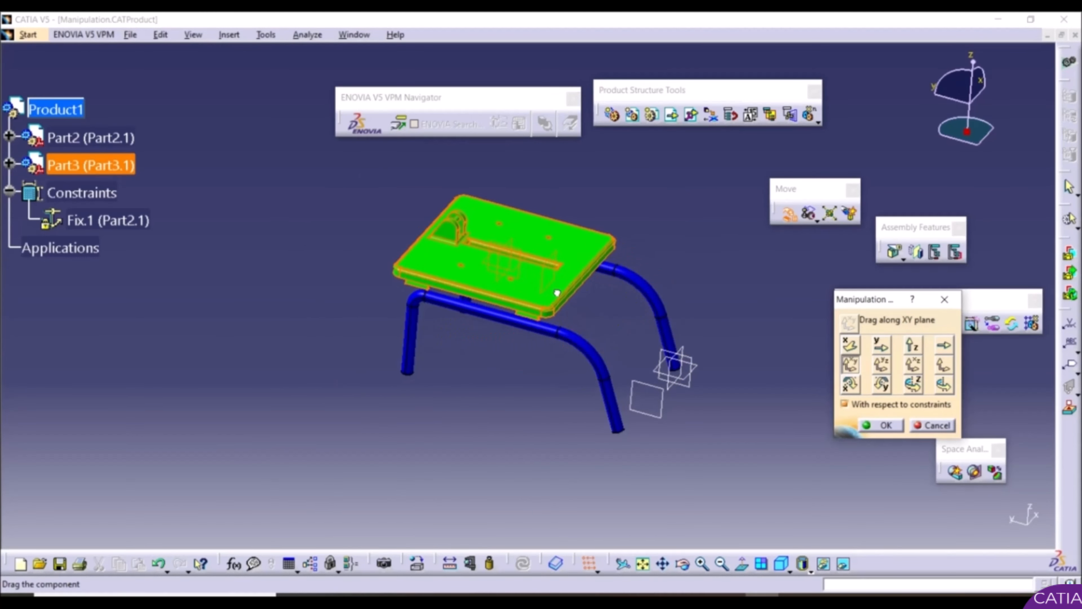
click(880, 371)
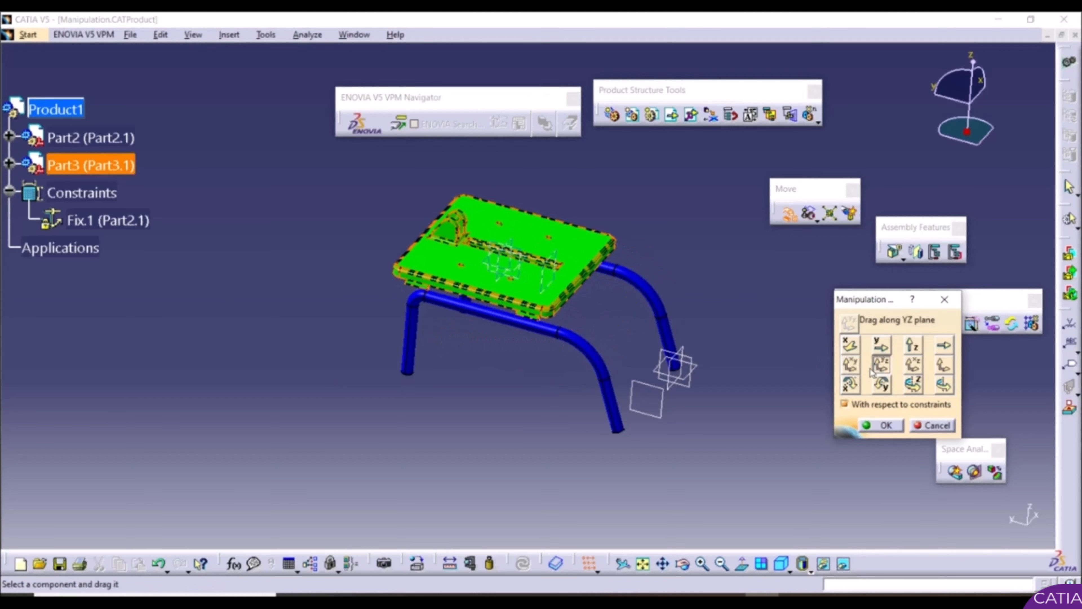
drag(558, 292, 493, 402)
drag(604, 292, 567, 292)
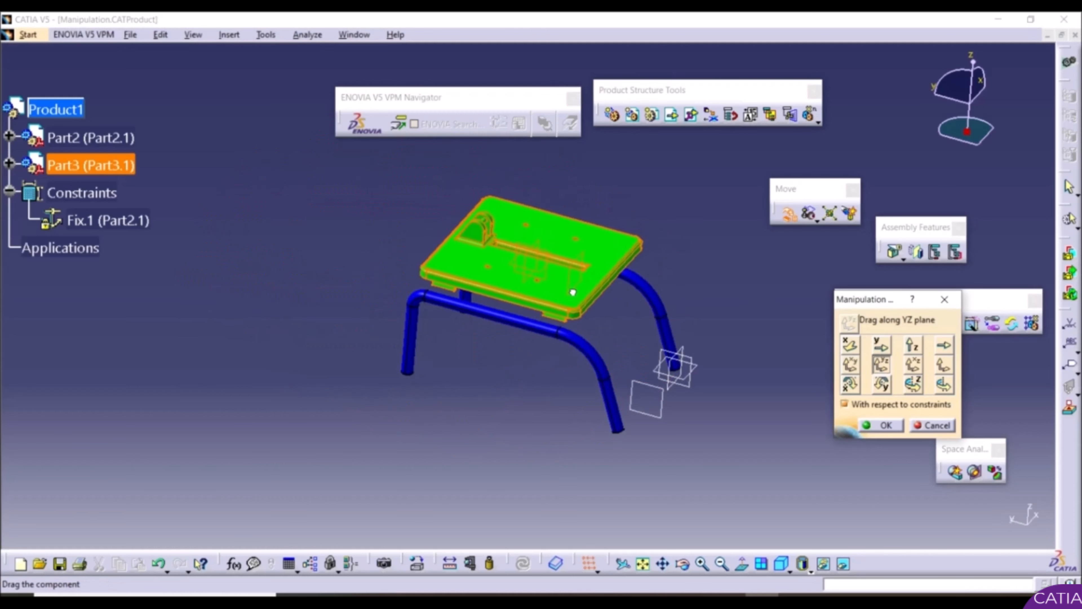
click(912, 364)
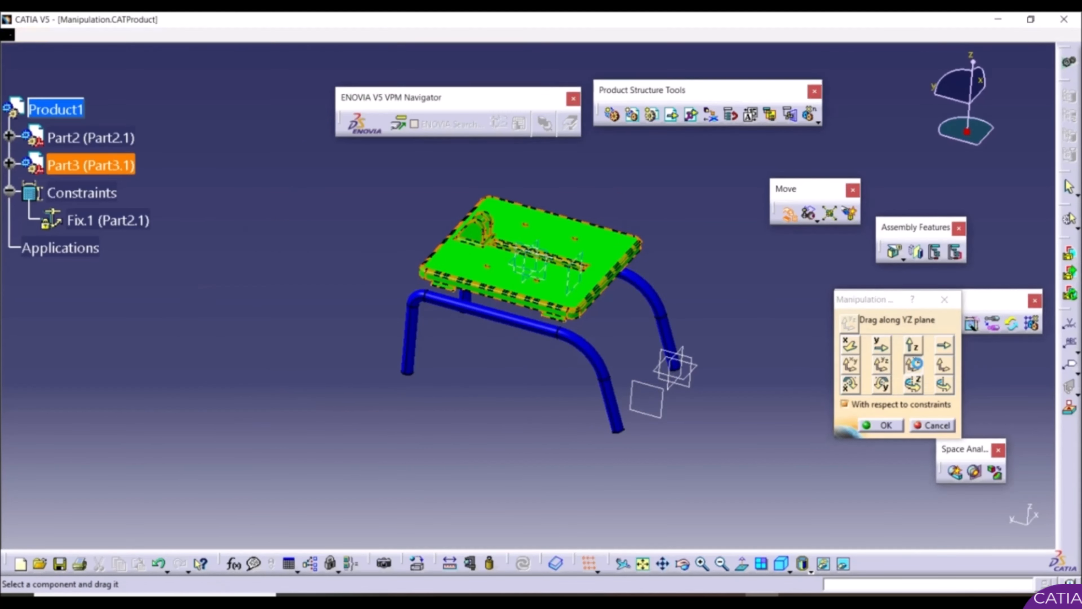
drag(592, 307, 543, 280)
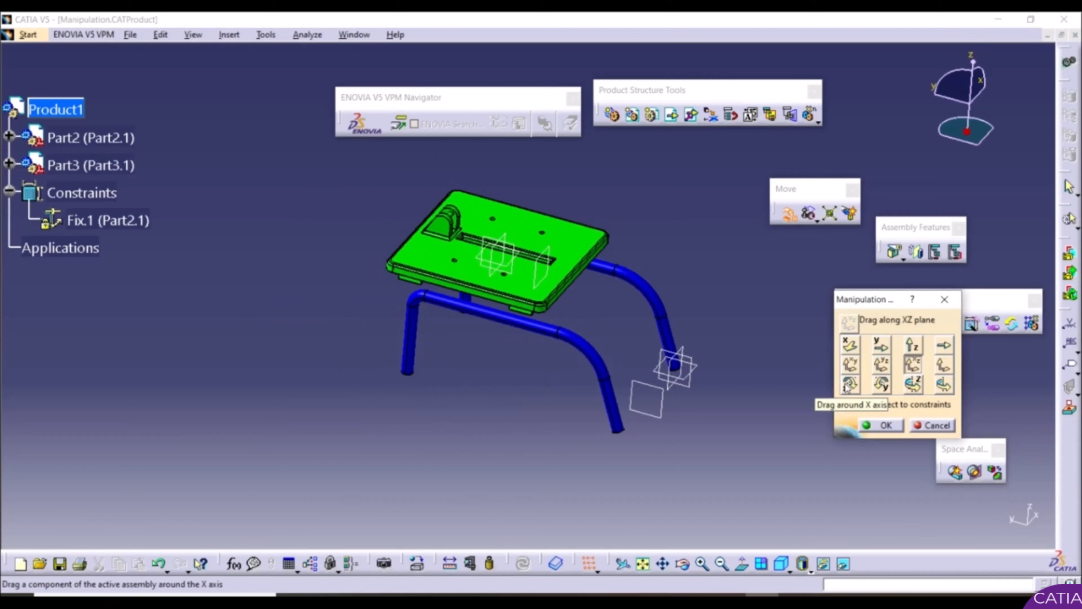
Step: Rotate the green plate Part3 around the X, Y and Z axes so it sits tilted over the tube frame
click(849, 386)
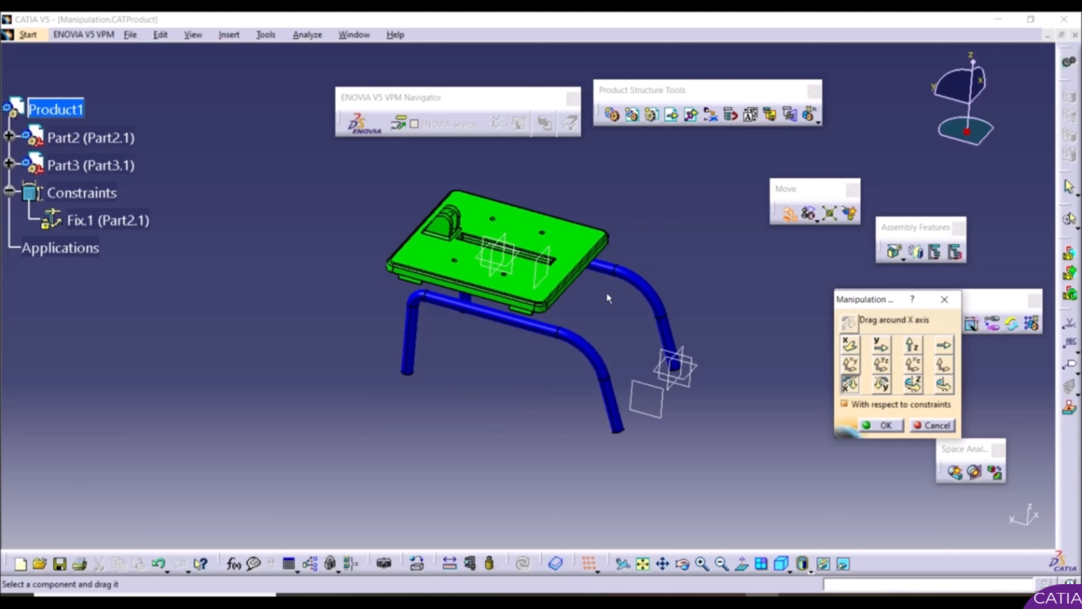
drag(556, 303, 763, 461)
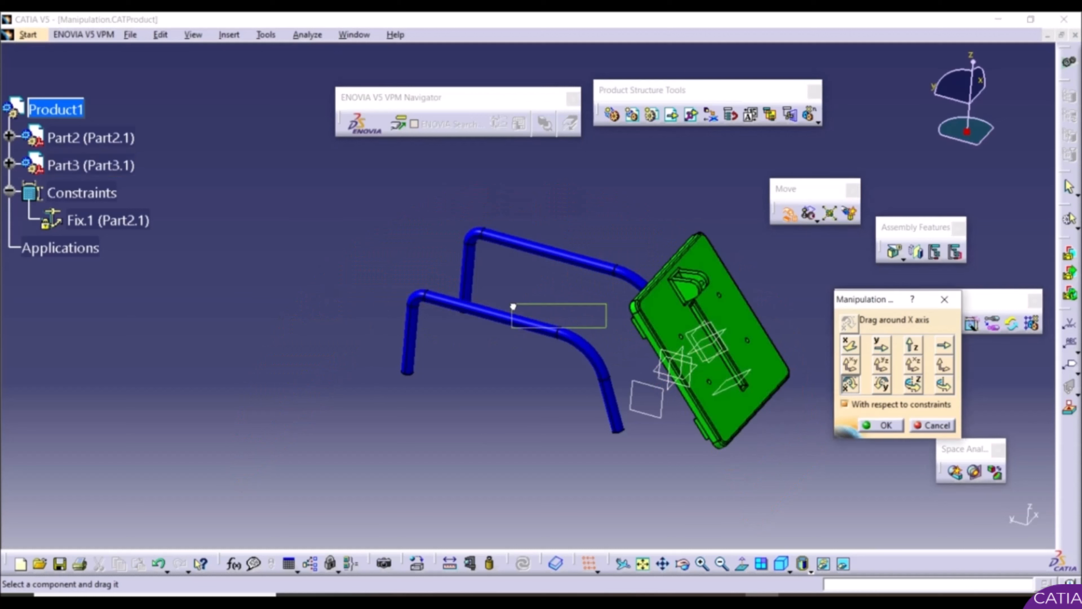
click(881, 385)
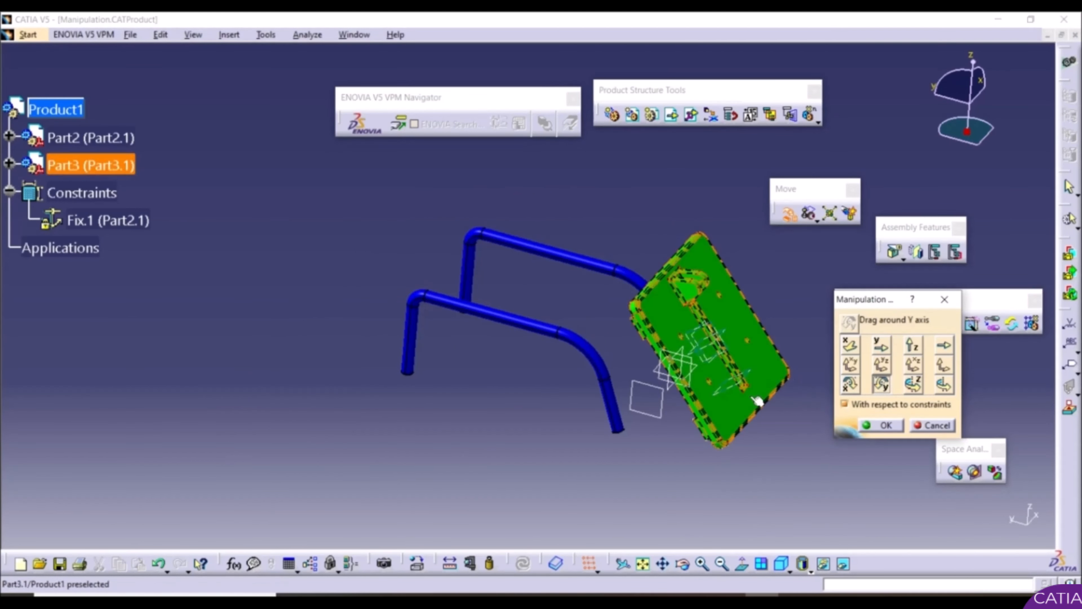
drag(707, 411, 701, 352)
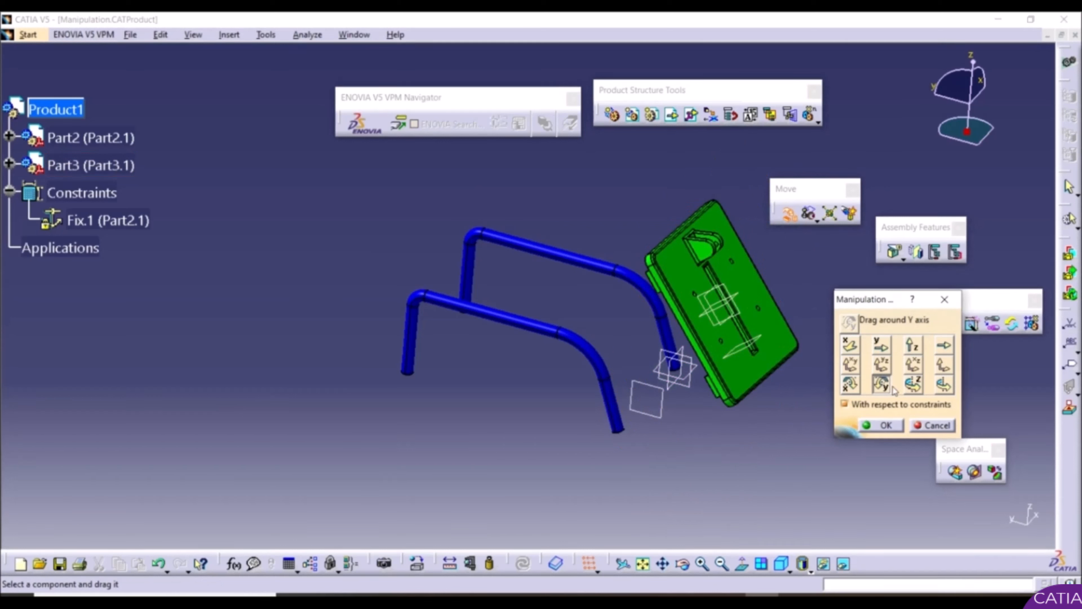
click(912, 385)
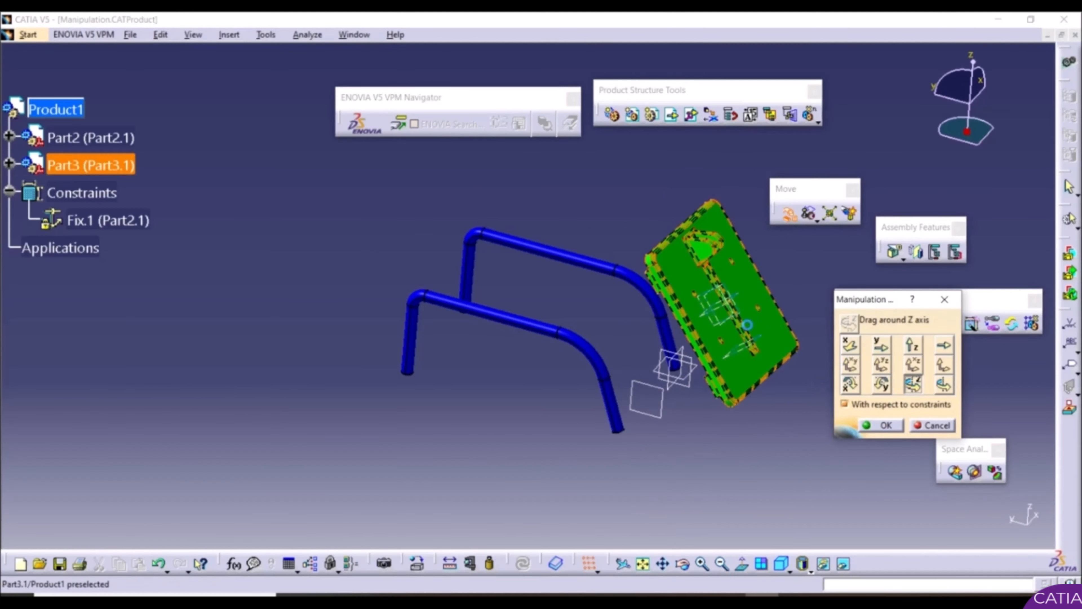
drag(720, 273, 657, 297)
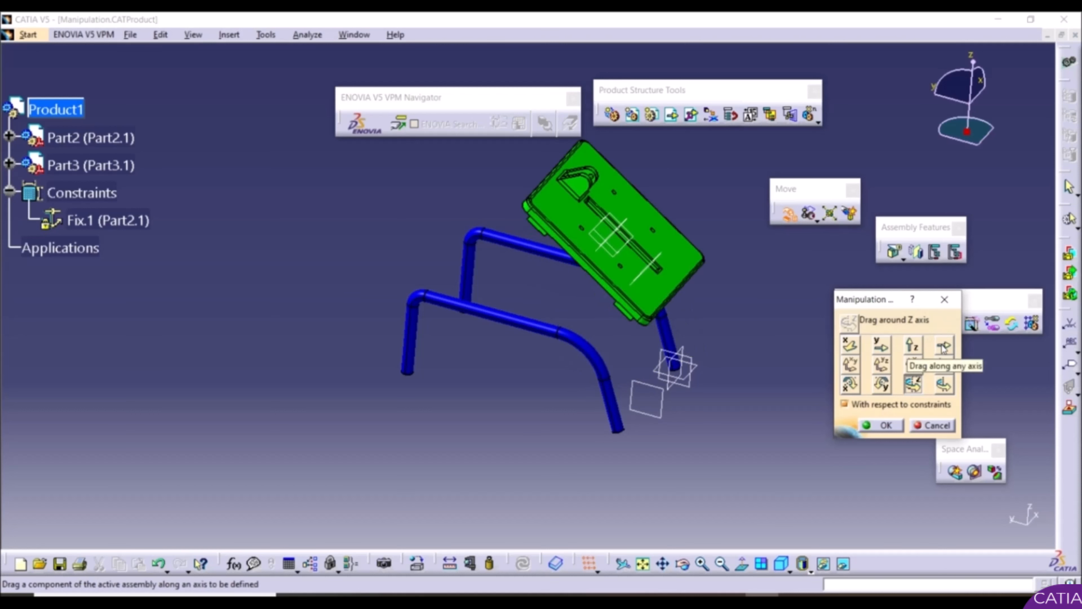
Step: Move Part3 along a user-defined axis picked on its edge, and along a user-defined plane picked on the plate
click(943, 346)
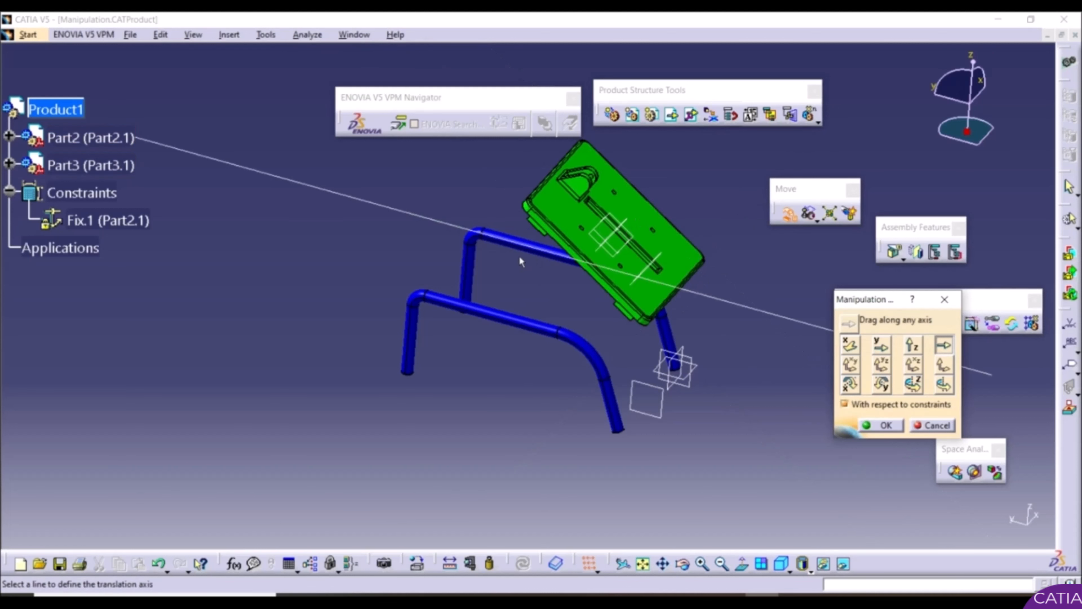
drag(548, 228, 620, 267)
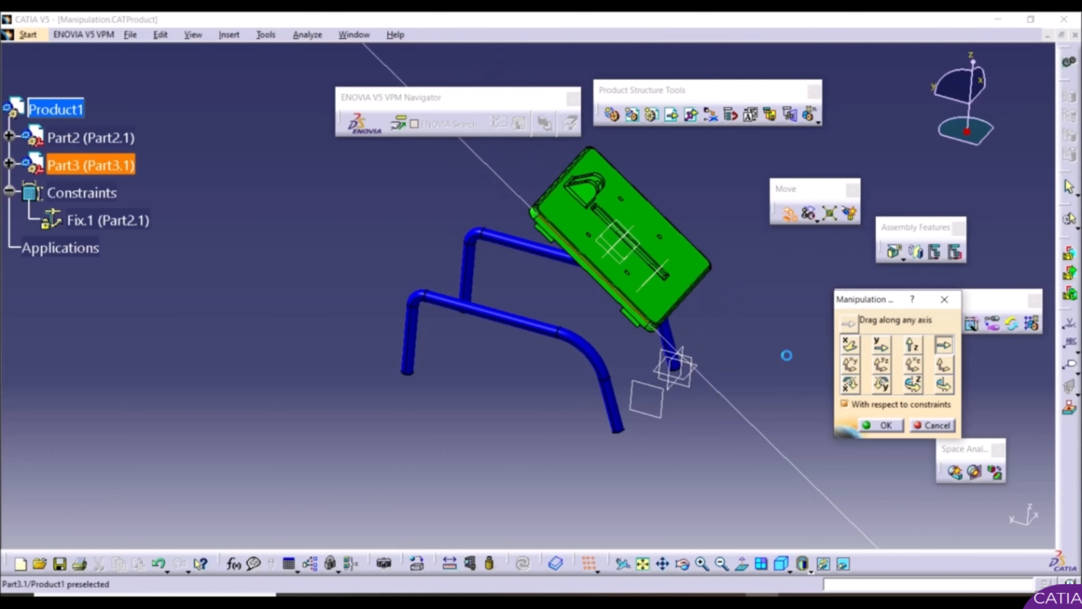
click(941, 365)
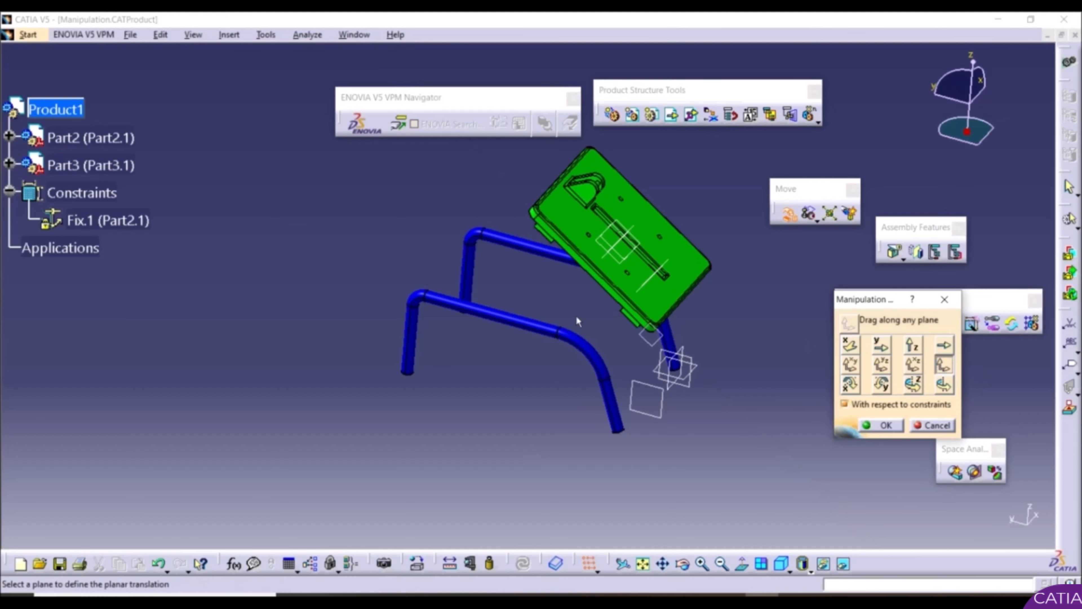
click(614, 308)
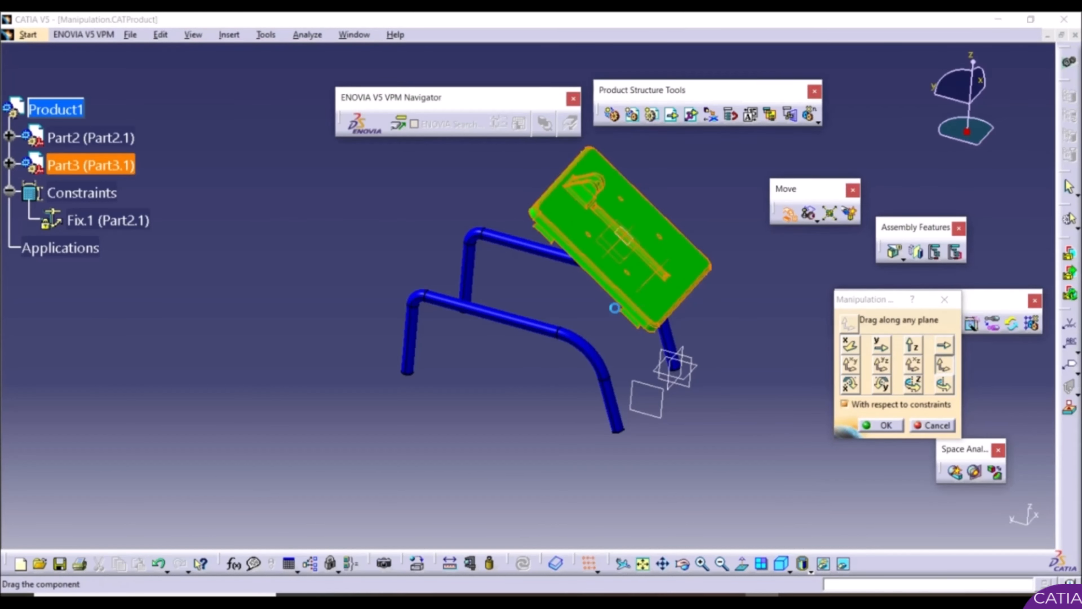
drag(614, 308, 518, 311)
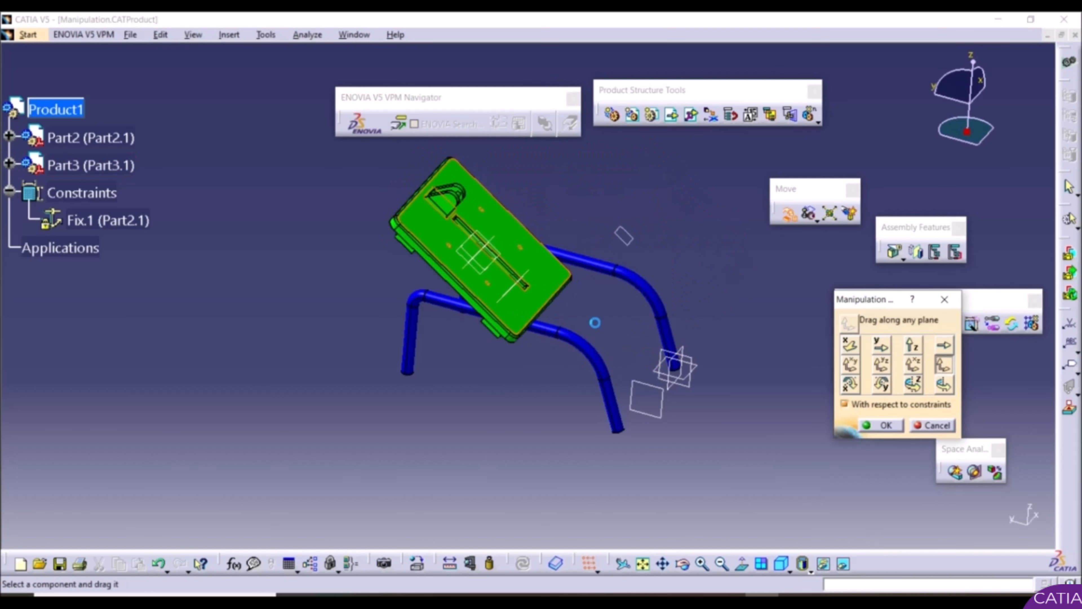
Step: Rotate Part3 around a user-defined axis taken from the plate's short edge to lower its tilt, and finish the manipulation
click(943, 384)
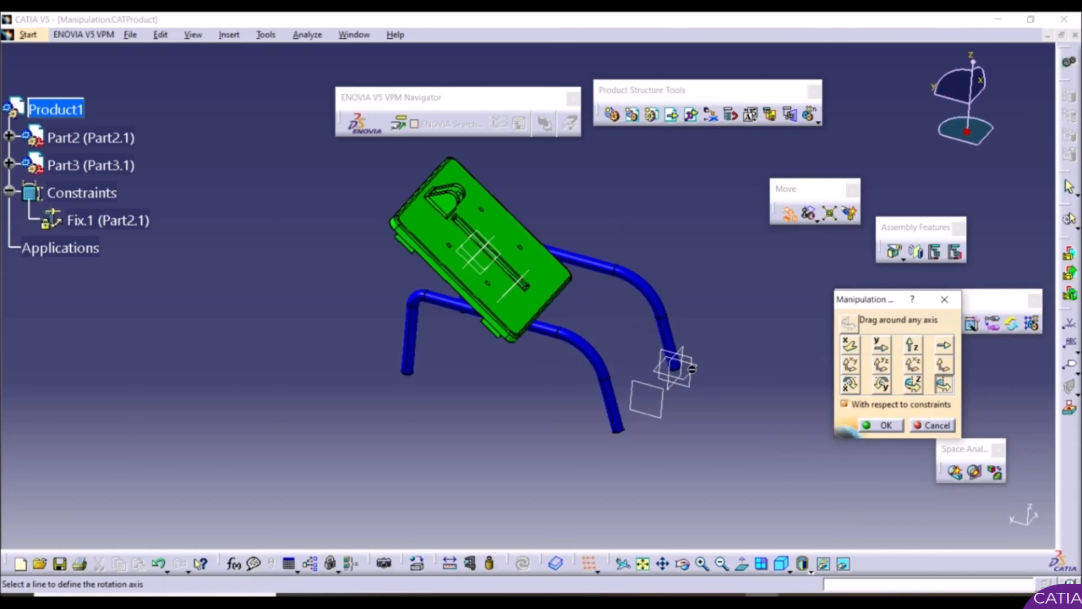
click(548, 304)
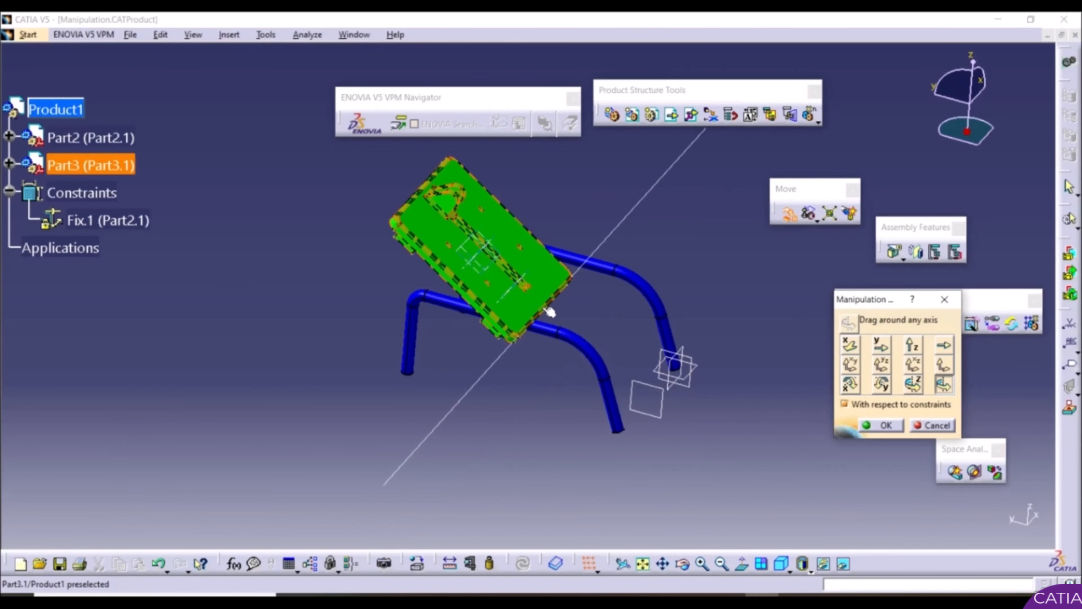
drag(447, 277, 414, 293)
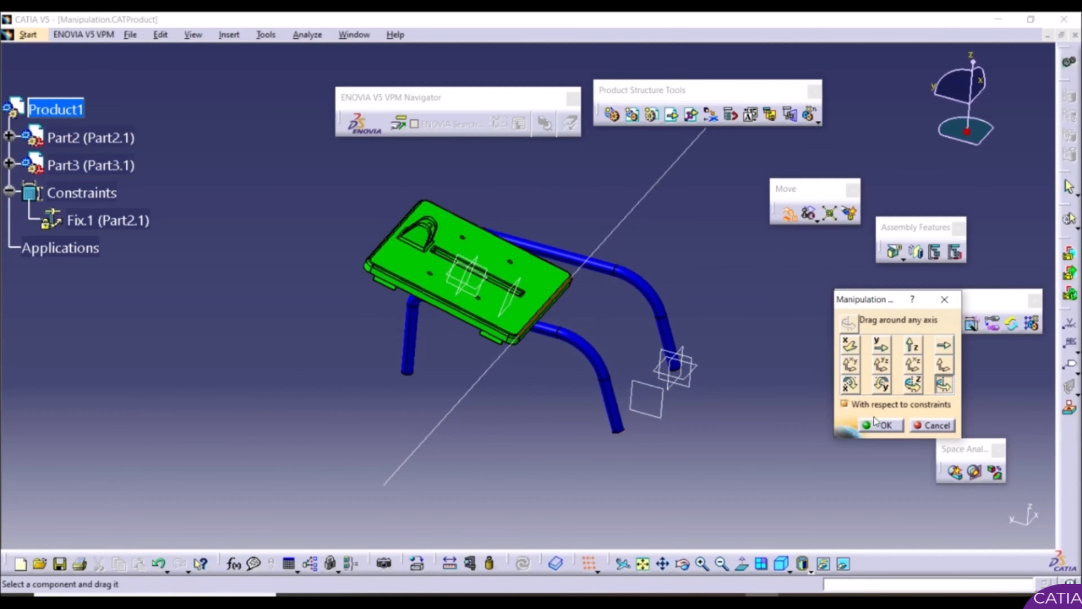
click(880, 425)
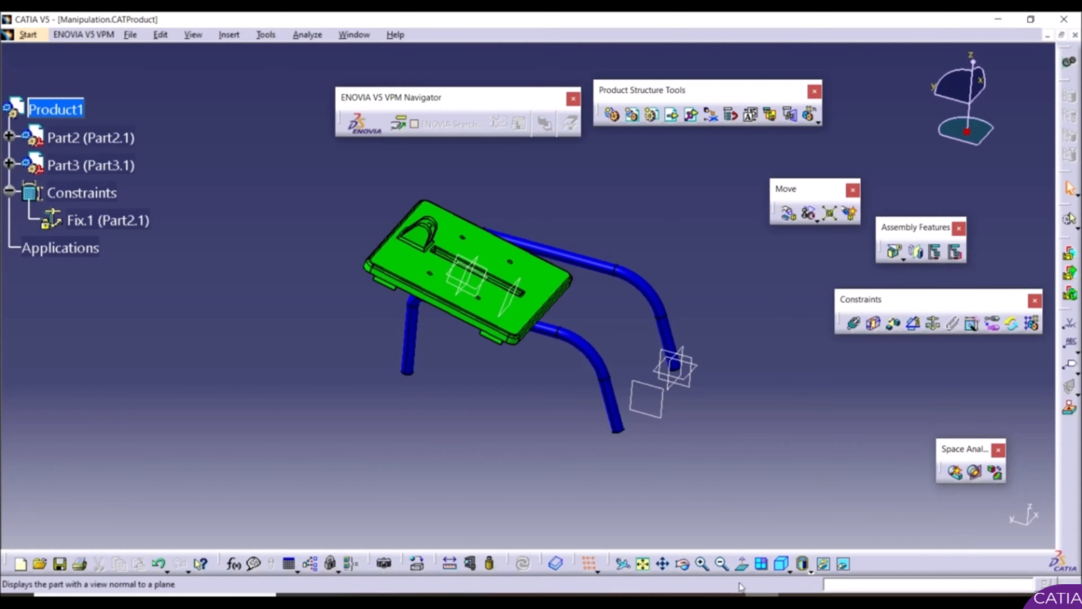
Step: Snap the axis of a clip under Part3 to the axis of the near straight blue tube of Part2
click(809, 213)
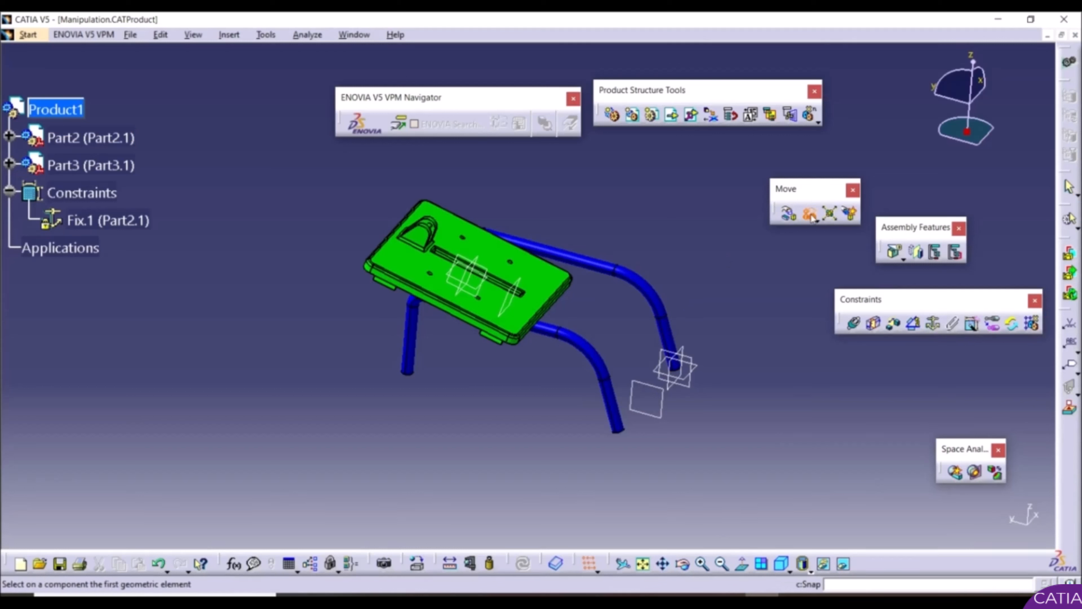
middle_drag(483, 381, 505, 318)
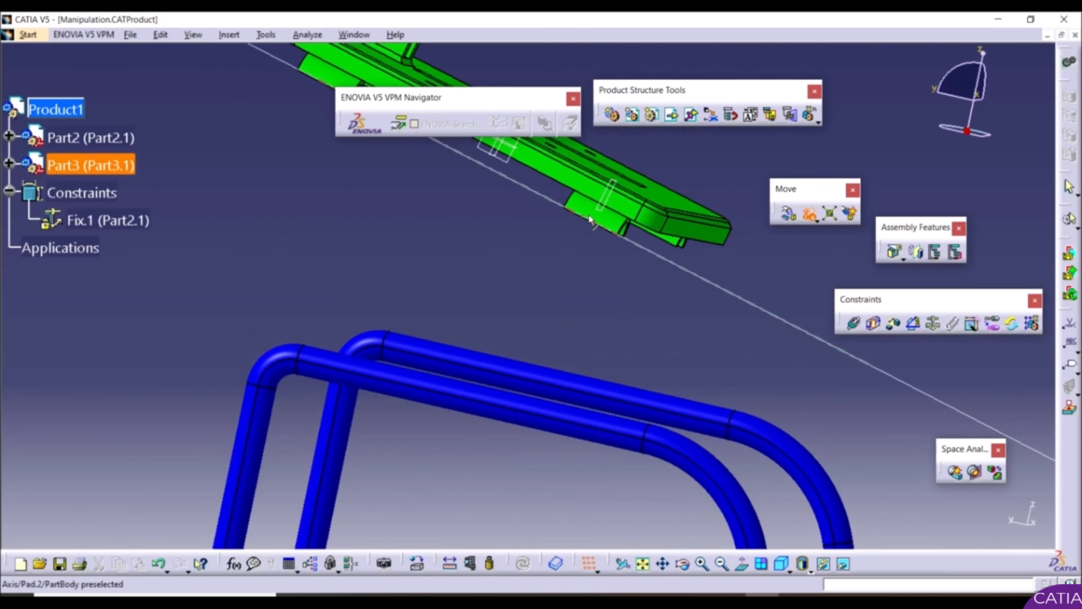
middle_drag(515, 290, 516, 235)
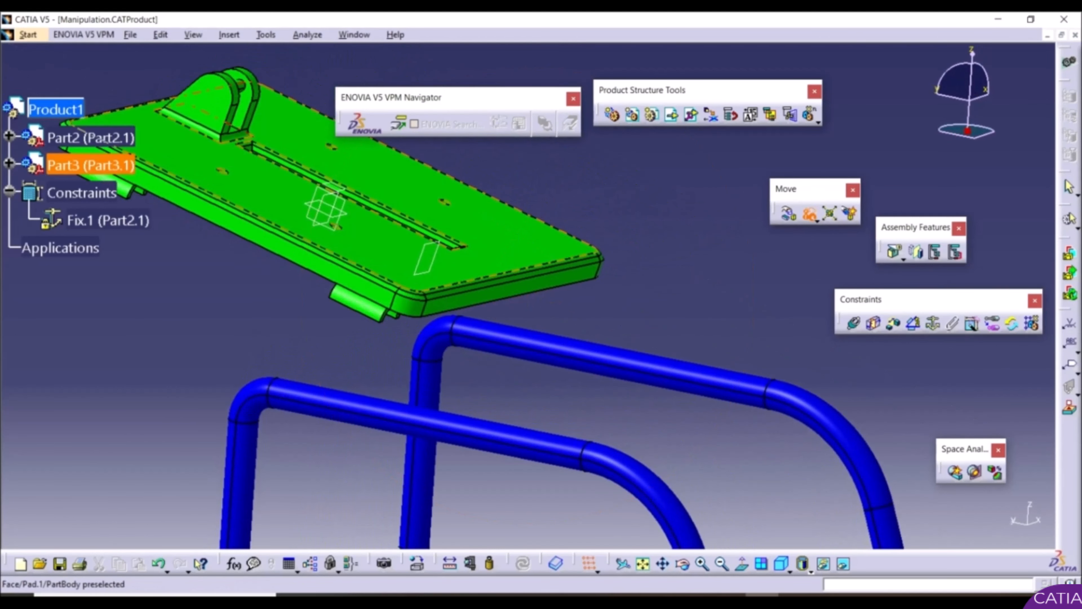
click(359, 310)
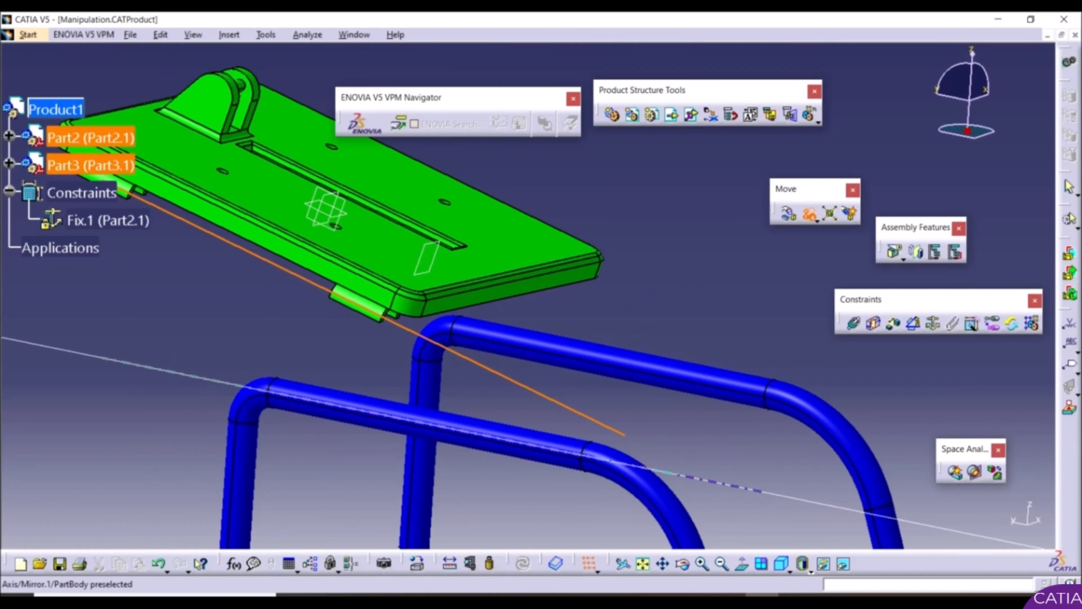
click(415, 422)
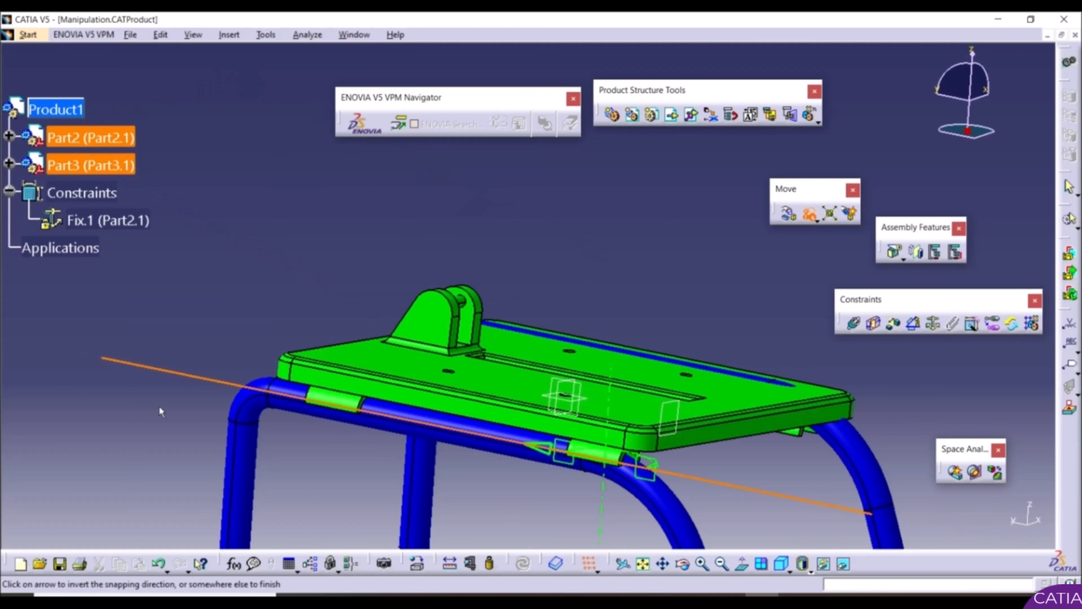
Step: Try the inverted snapping directions of Part3, and finish the snap with the plate lying over both tubes
middle_drag(390, 370, 625, 461)
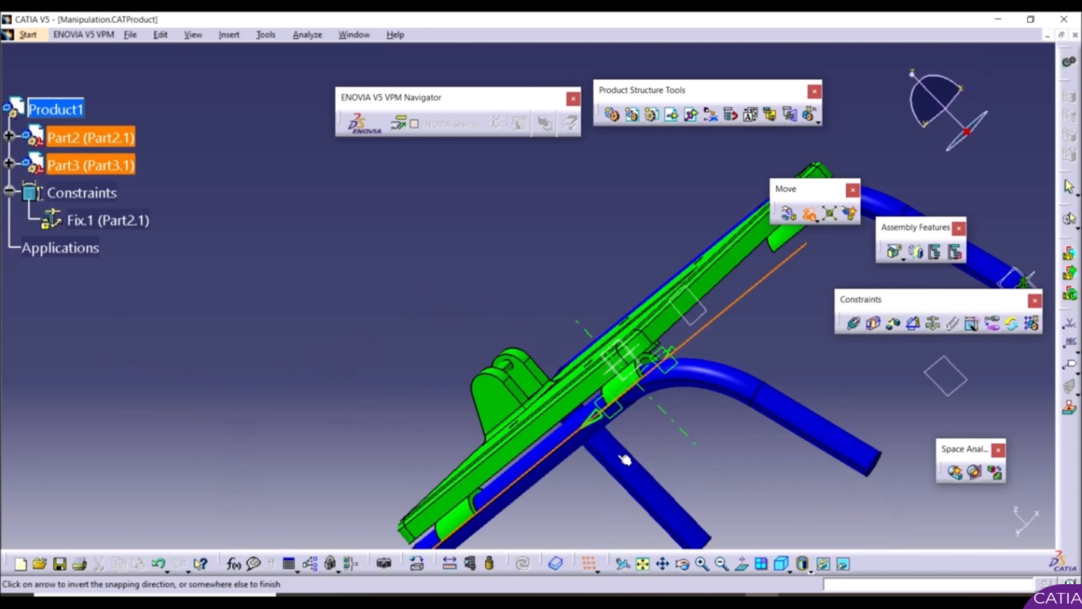
click(599, 422)
scroll(535, 397, up, 1)
middle_drag(535, 397, 733, 360)
click(673, 343)
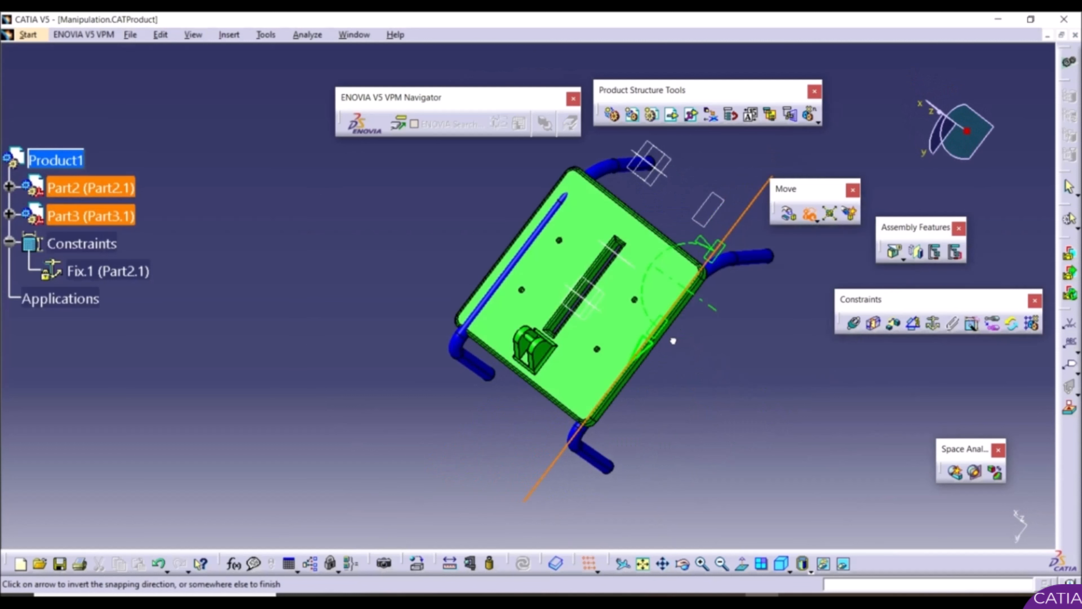
click(654, 347)
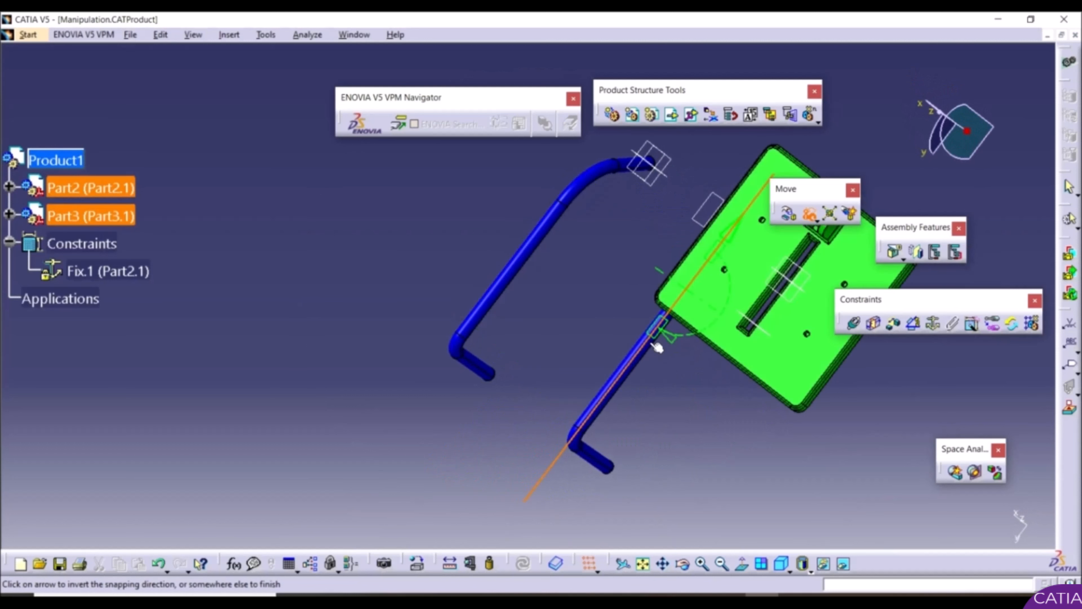
click(672, 343)
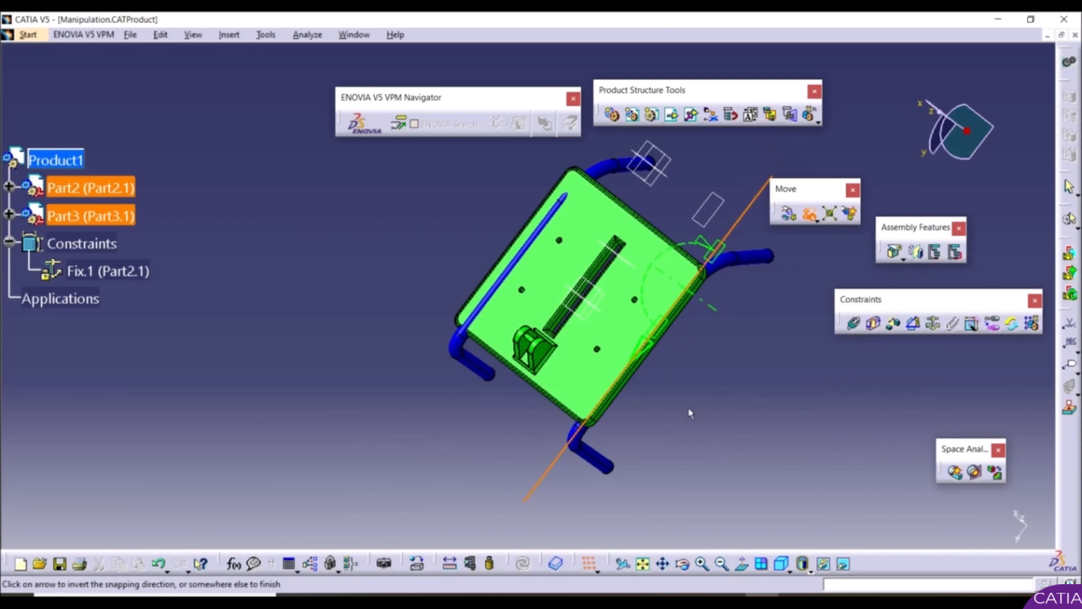
click(724, 398)
Step: Snap the axis of the mirrored clip under Part3 to the axis of the adjacent straight tube of Part2, and finish the snap
middle_drag(532, 386, 595, 208)
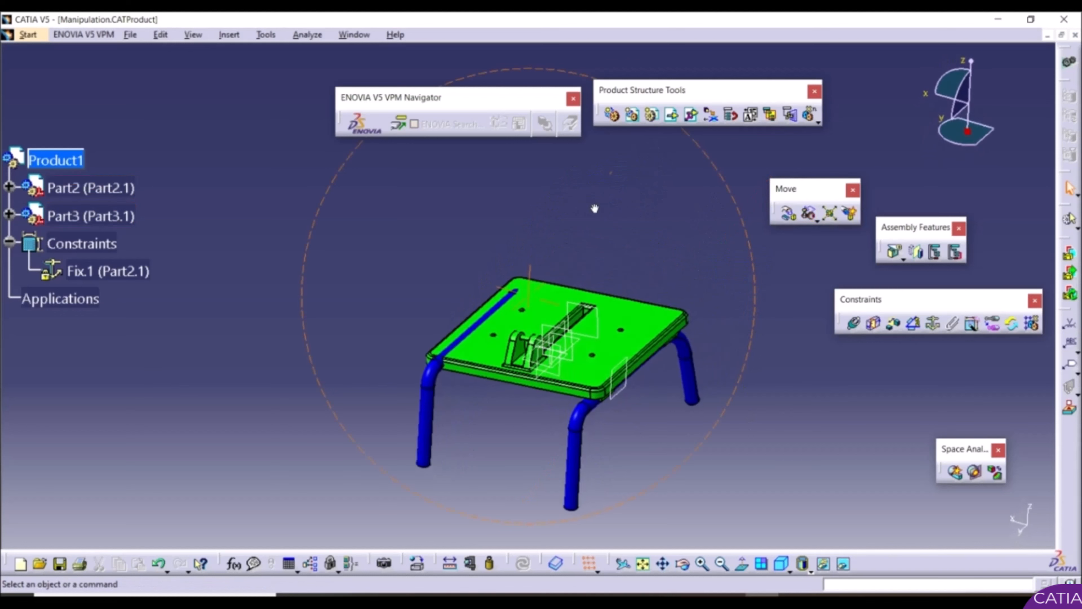
middle_drag(404, 403, 622, 405)
click(807, 212)
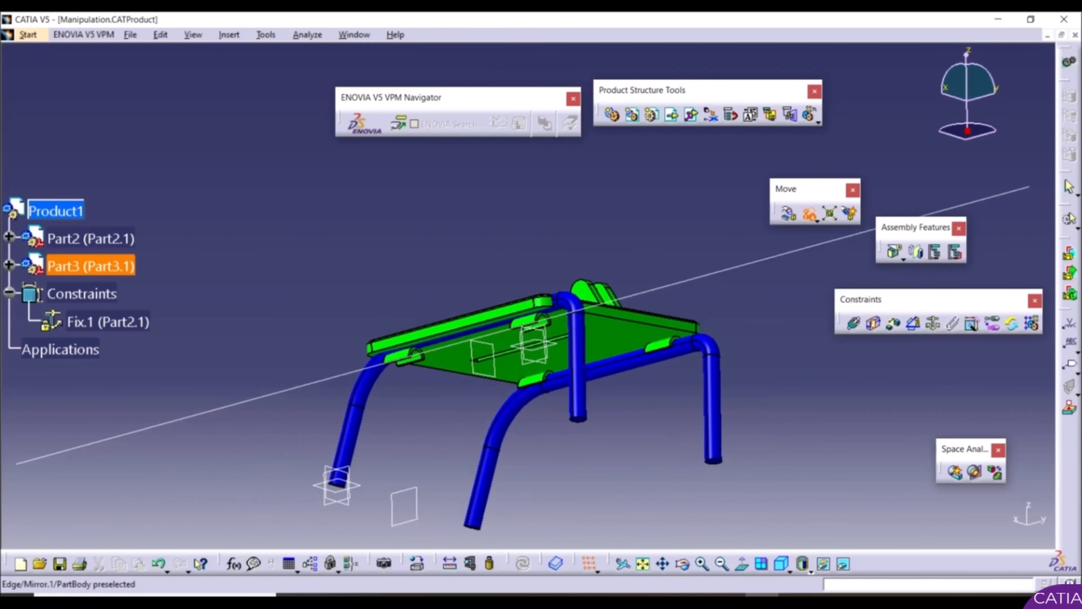
scroll(526, 329, up, 3)
middle_drag(526, 328, 524, 276)
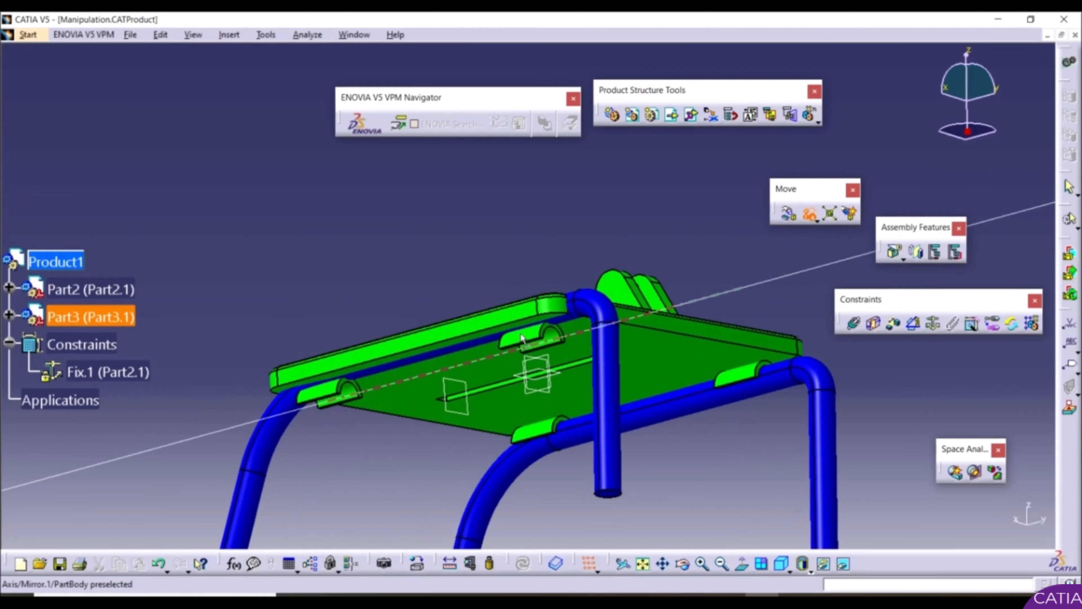
click(522, 337)
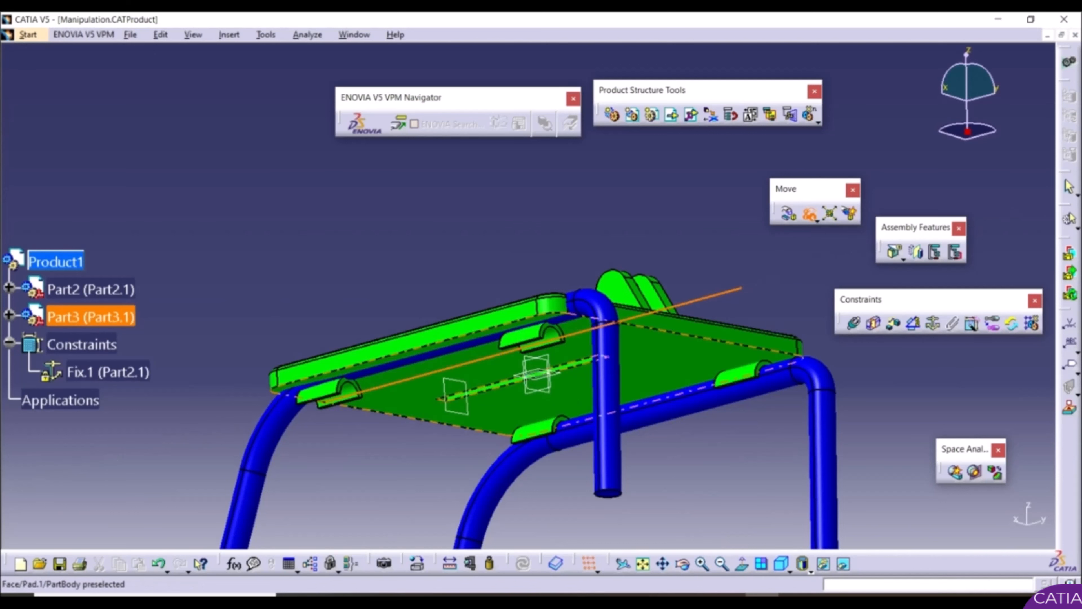
click(575, 308)
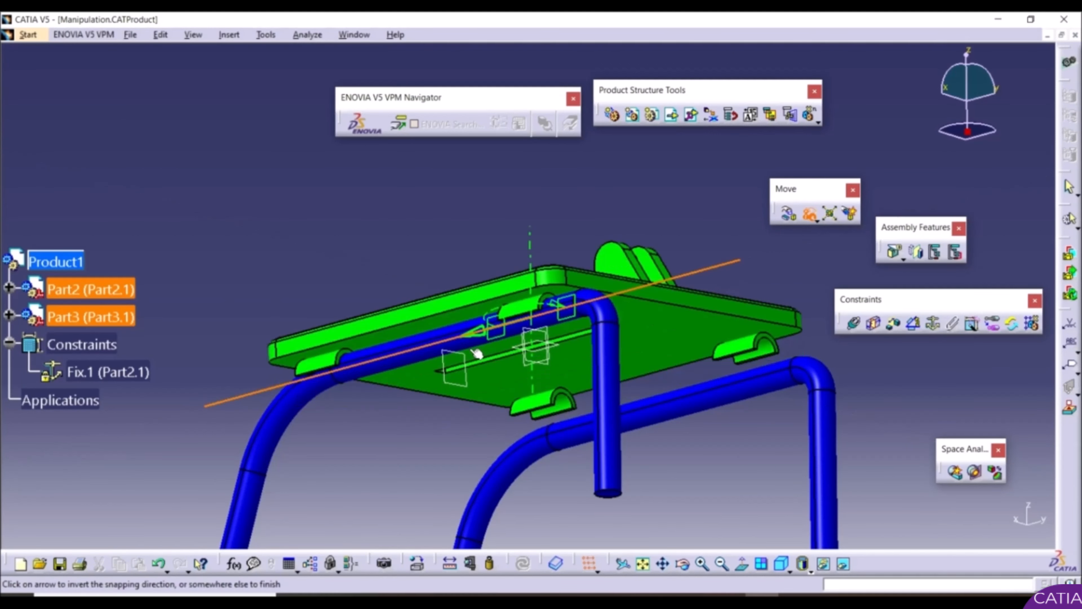
middle_drag(464, 350, 460, 404)
scroll(460, 404, up, 4)
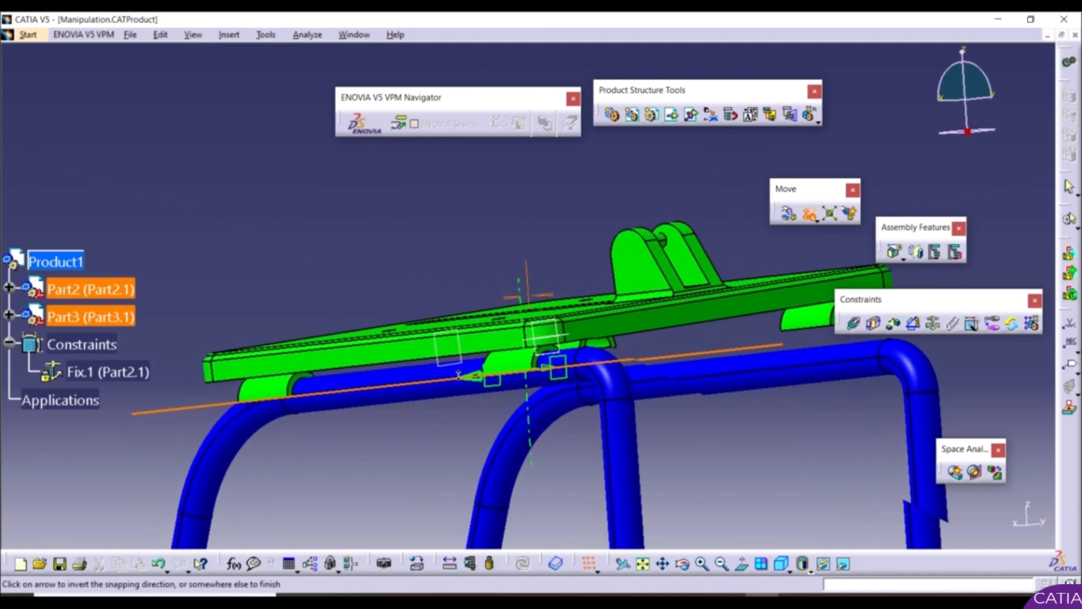
scroll(398, 450, down, 4)
click(369, 251)
middle_drag(367, 230, 529, 281)
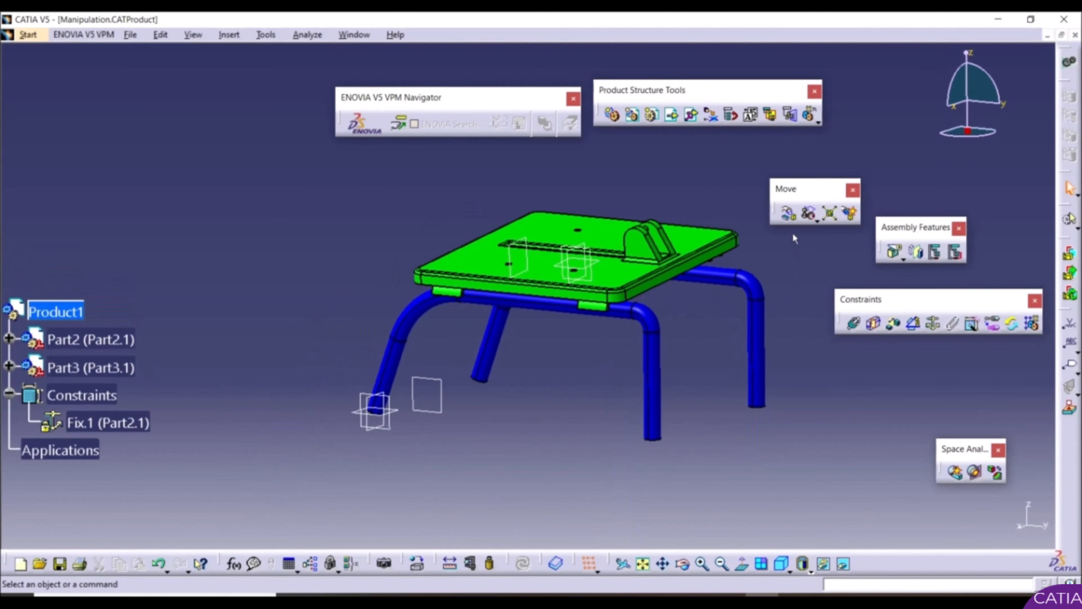
Step: Move Part3 along any plane with Manipulation, up and away from the tubes of Part2, and accept the position
click(789, 213)
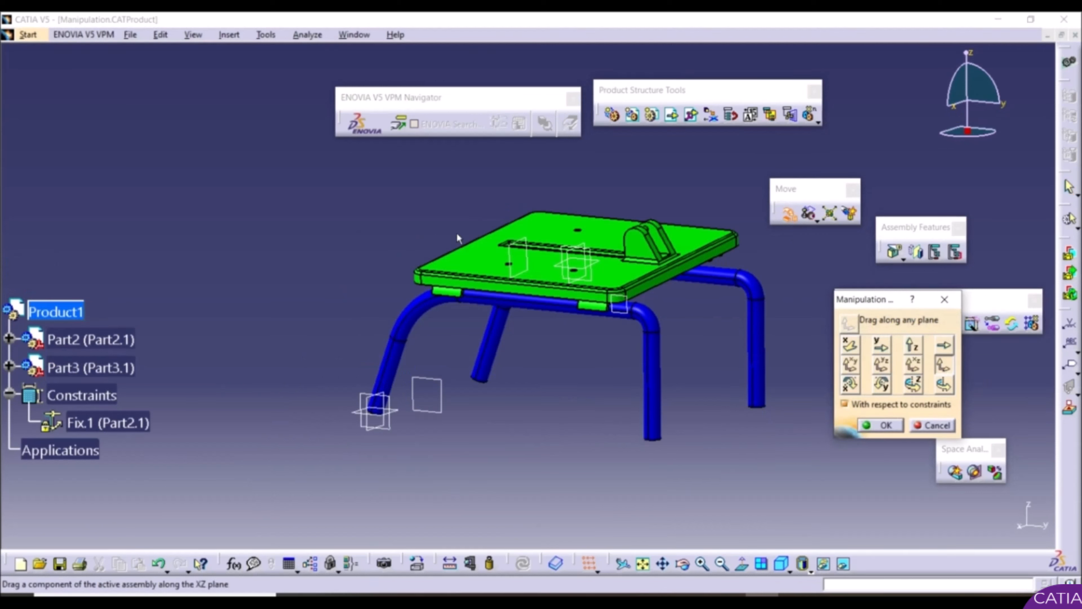
drag(484, 263, 280, 201)
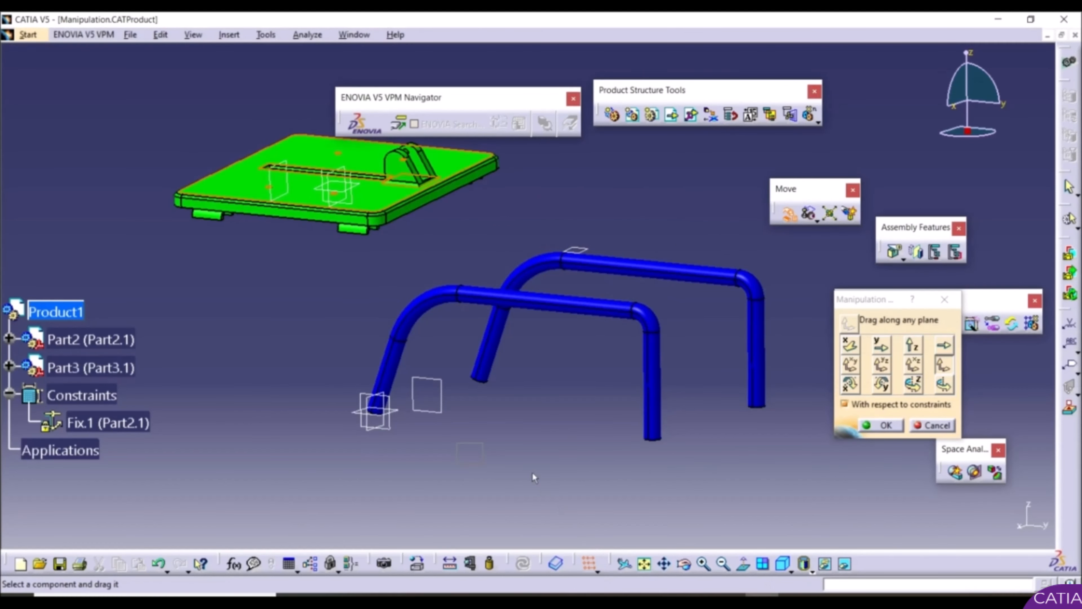
click(891, 426)
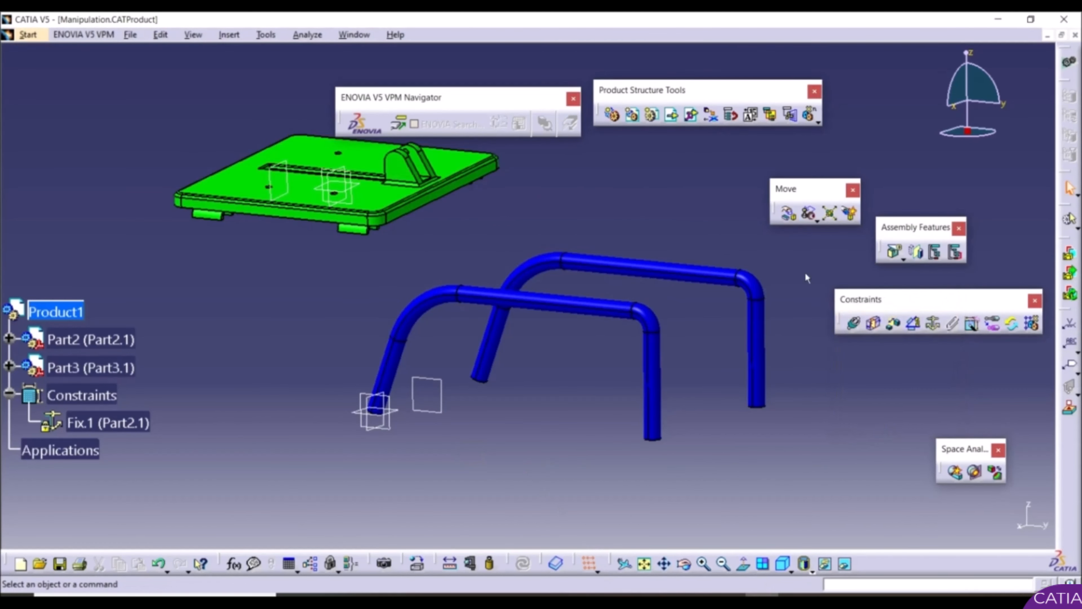
Step: Smart Move the near clip axis of Part3 onto the near straight tube axis of Part2, with automatic constraint creation enabled
click(818, 221)
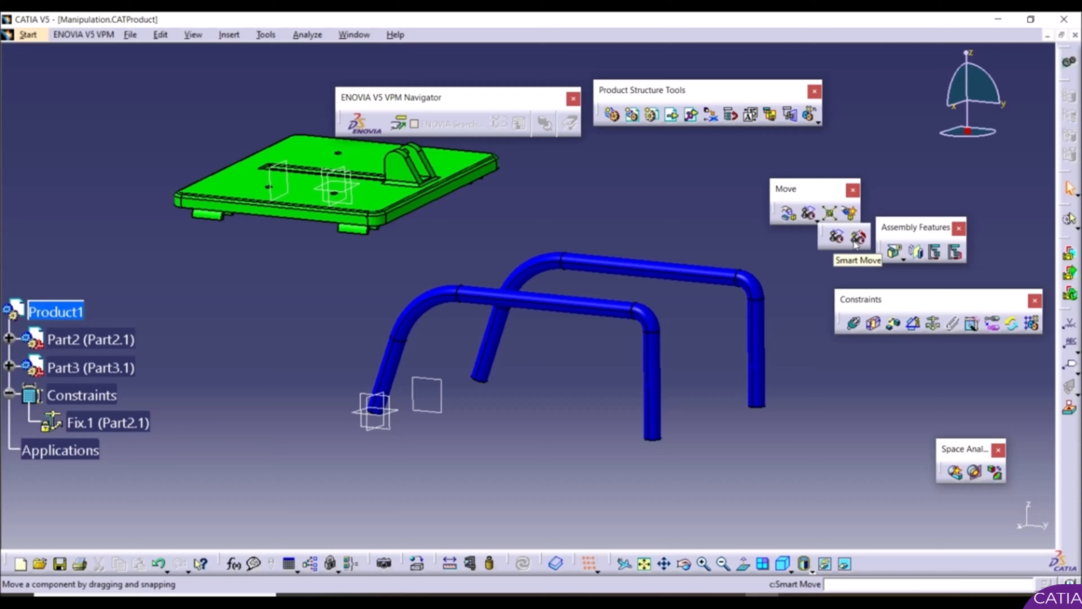
click(855, 241)
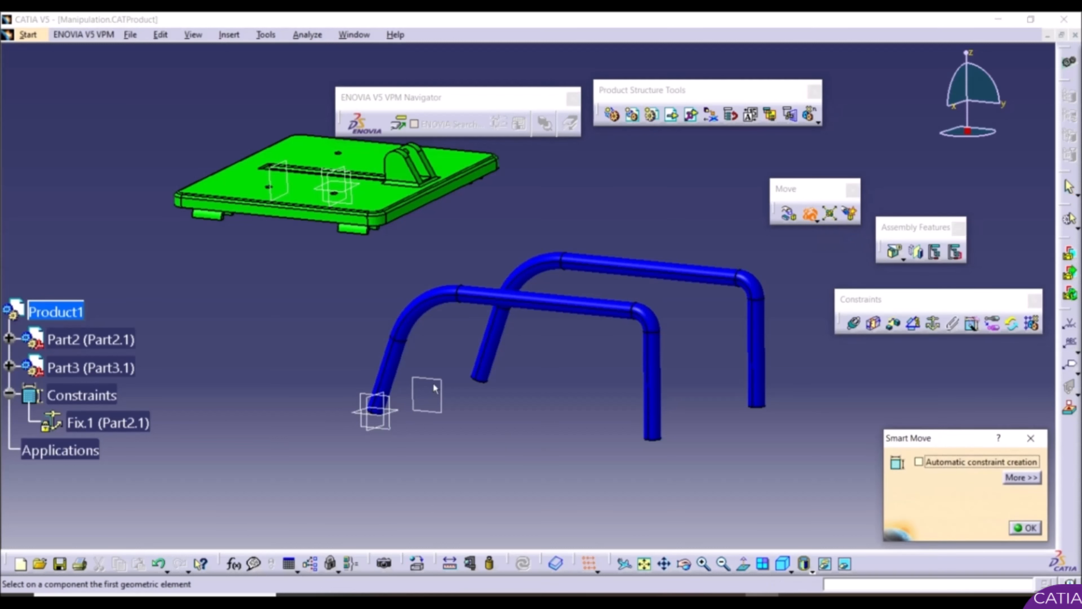
click(352, 229)
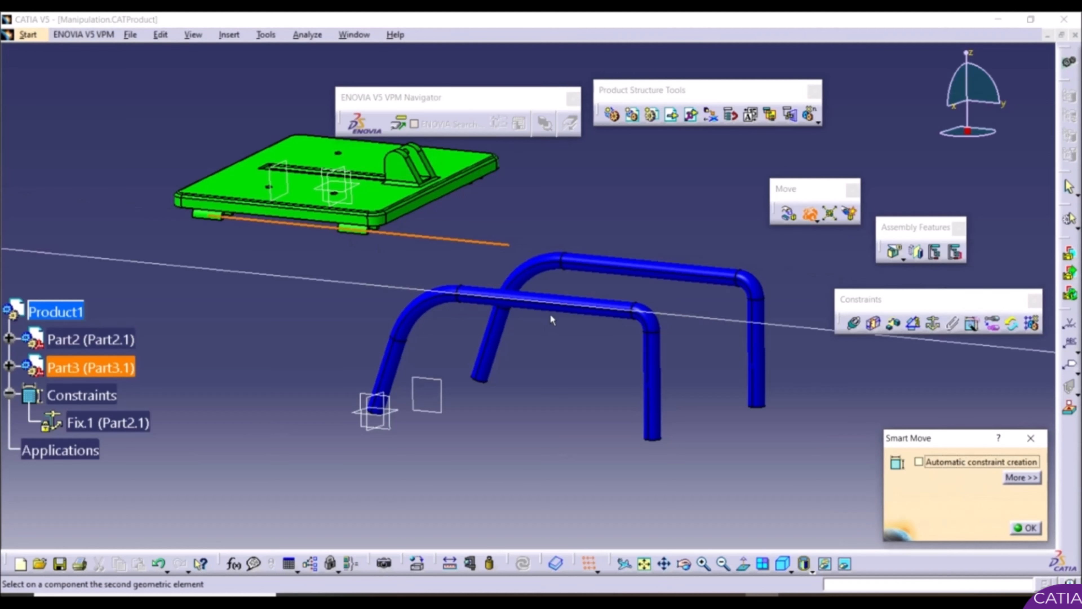
click(541, 301)
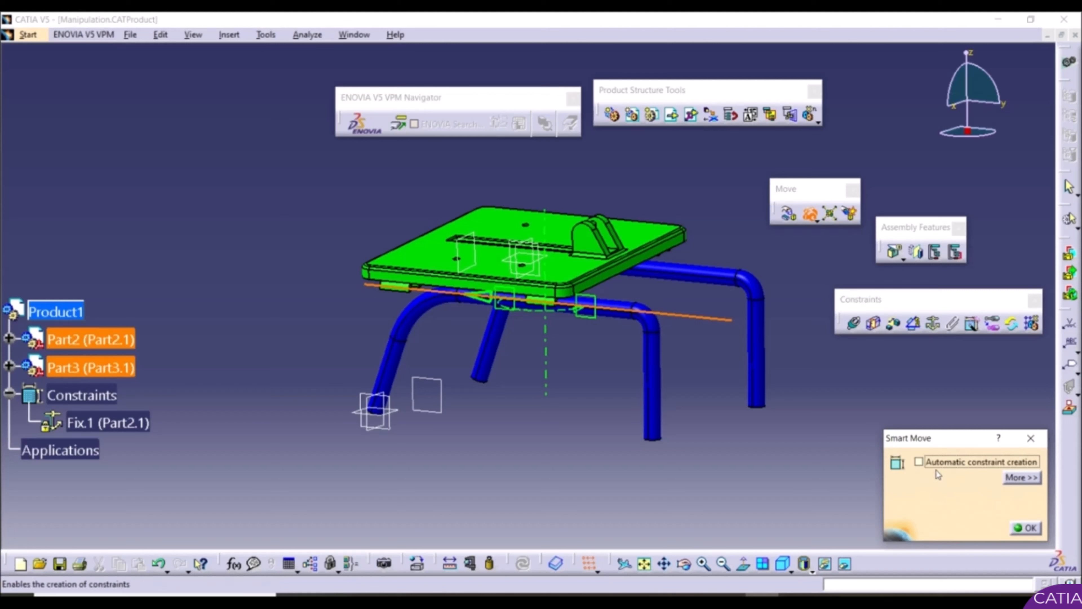
click(1017, 478)
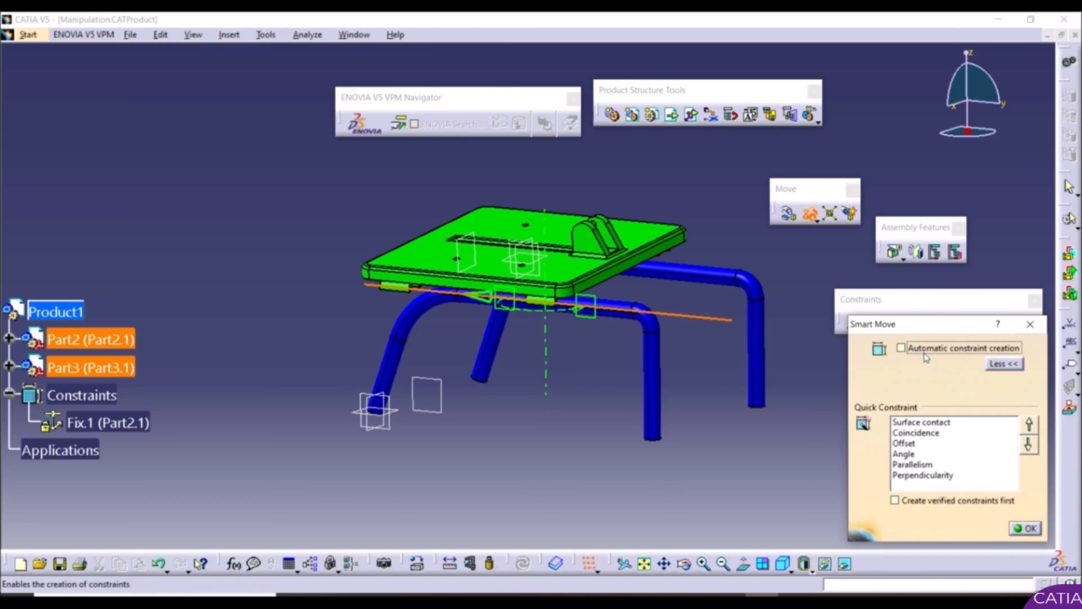
click(900, 351)
click(1031, 529)
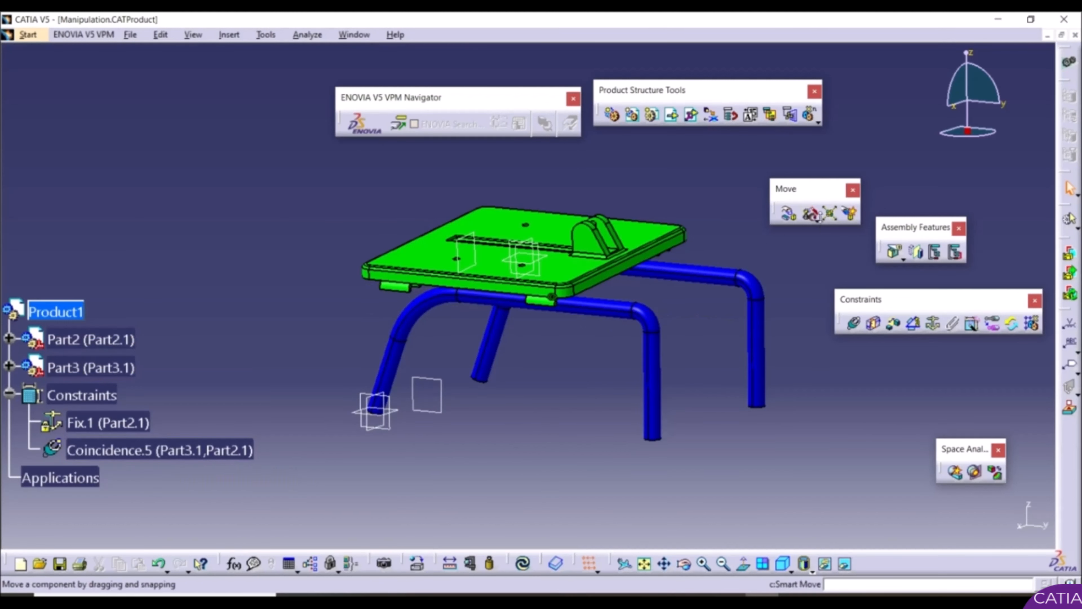
Step: Manipulate Part3 along any plane with respect to its constraints, and accept the manipulation
click(788, 213)
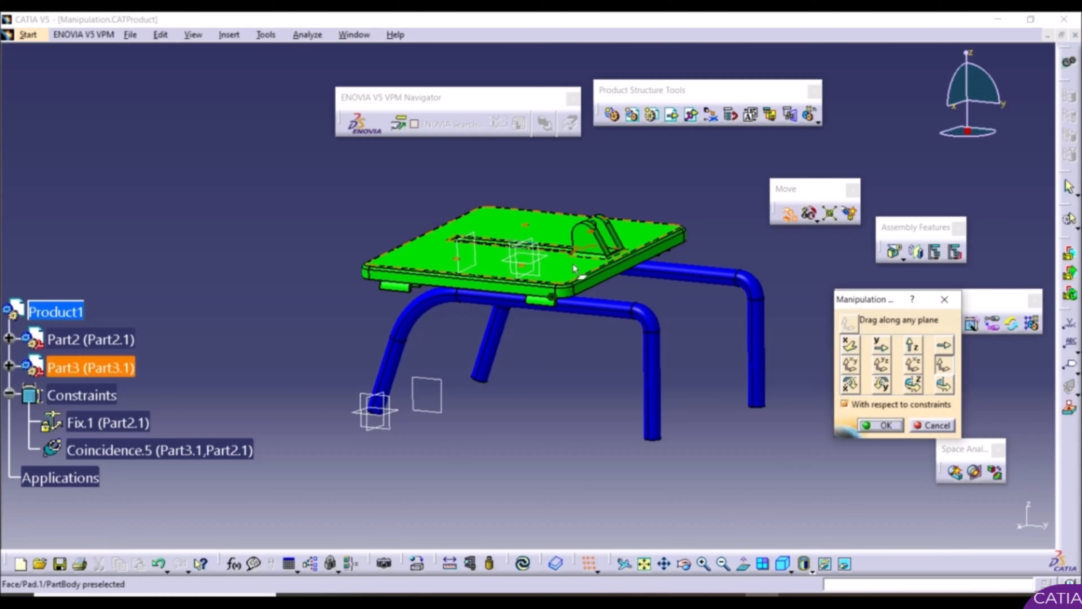
drag(573, 270, 555, 310)
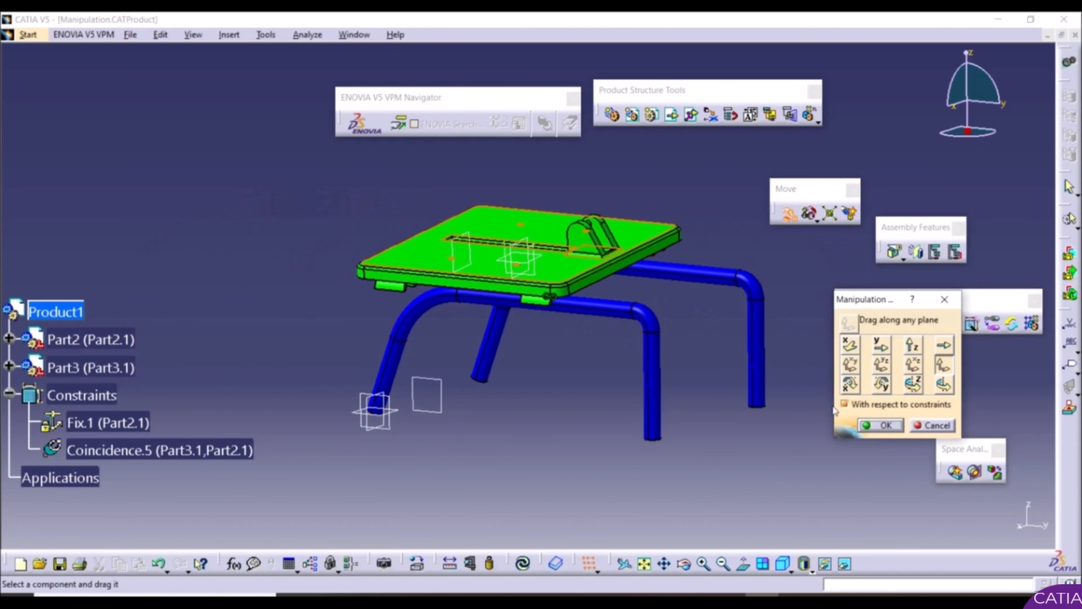
drag(562, 275, 454, 215)
click(870, 428)
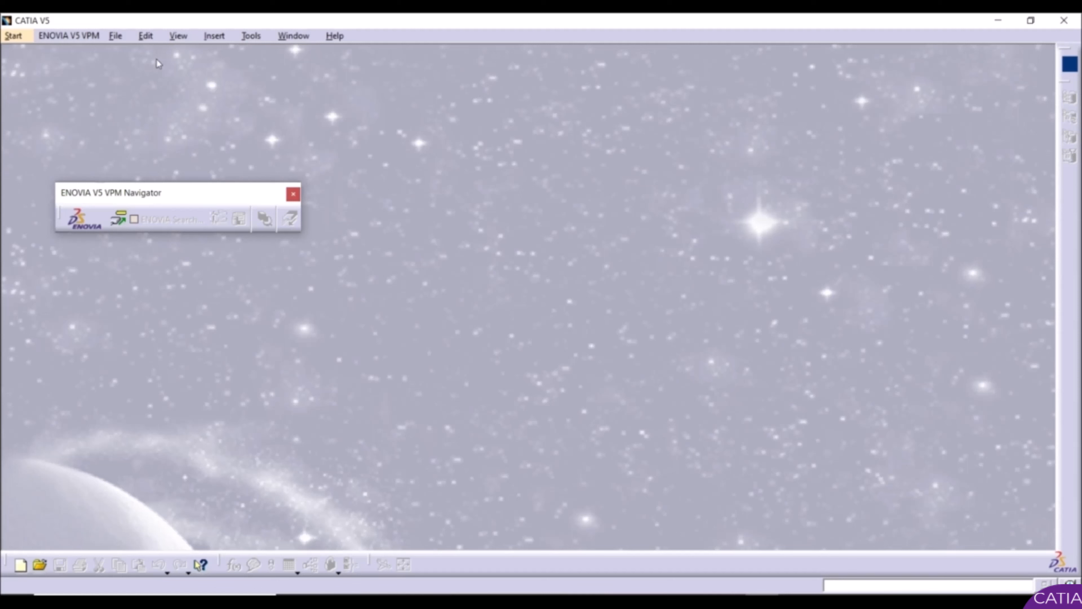
Step: Start a new product in the Assembly Design workbench
click(16, 36)
mouse_move(96, 69)
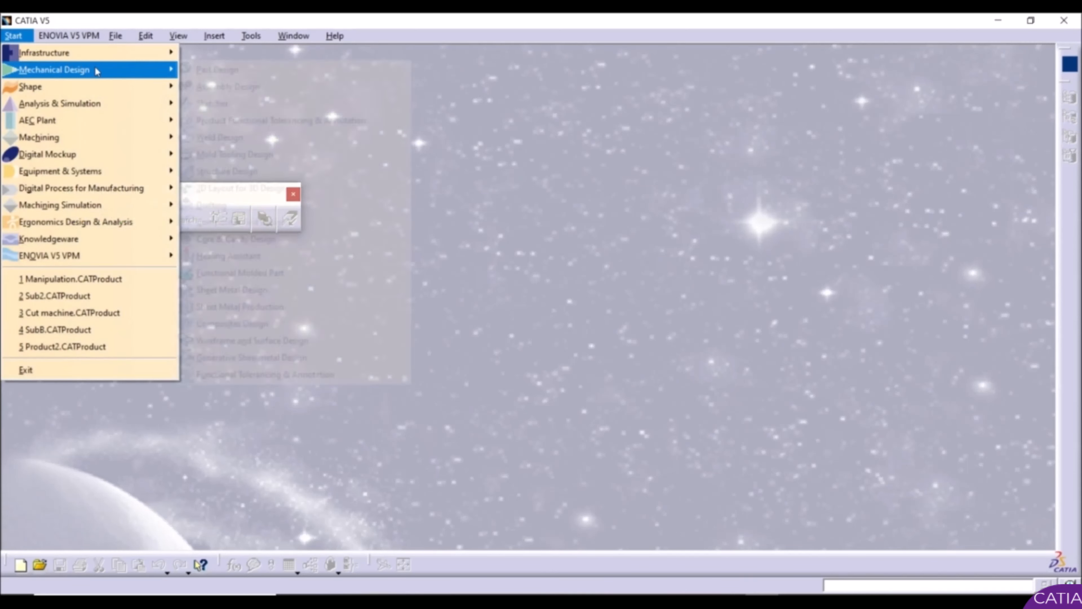
click(259, 86)
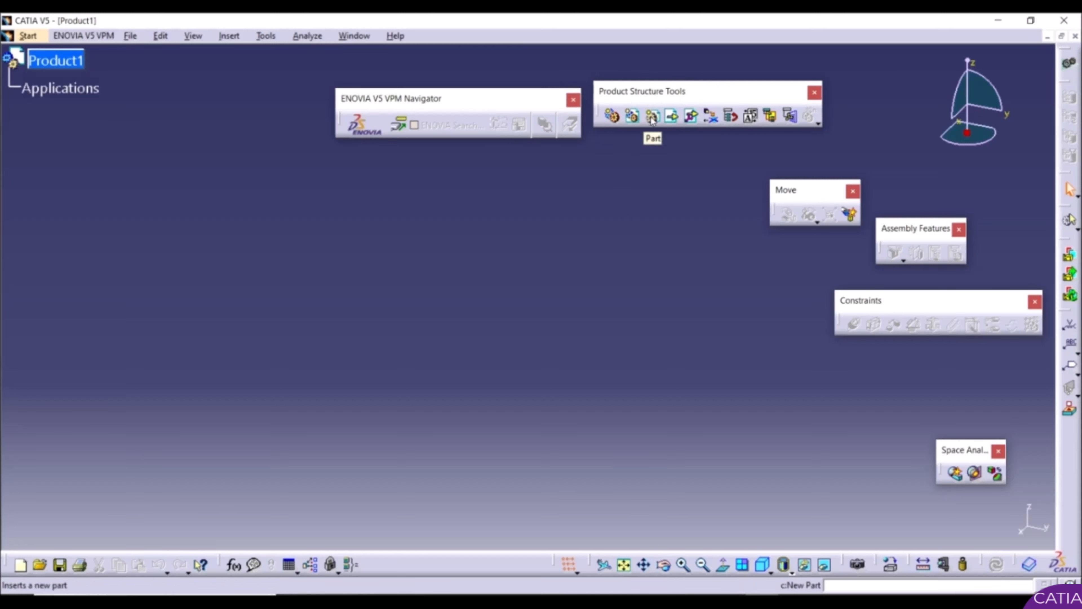
Step: Insert the existing component Legs from the Bottom Up Insert folder into Product1
click(673, 119)
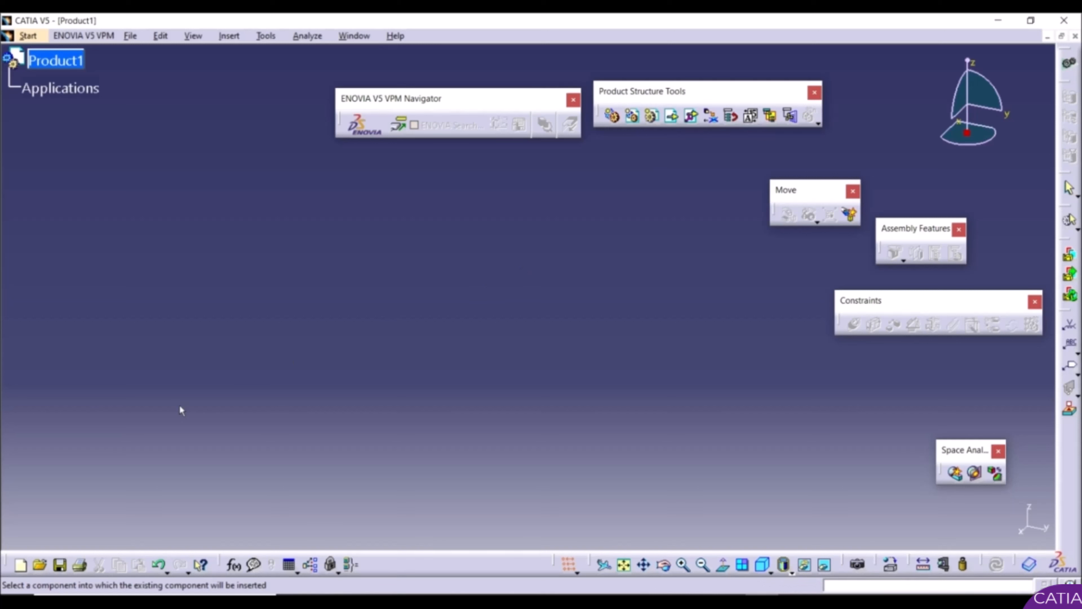
click(57, 62)
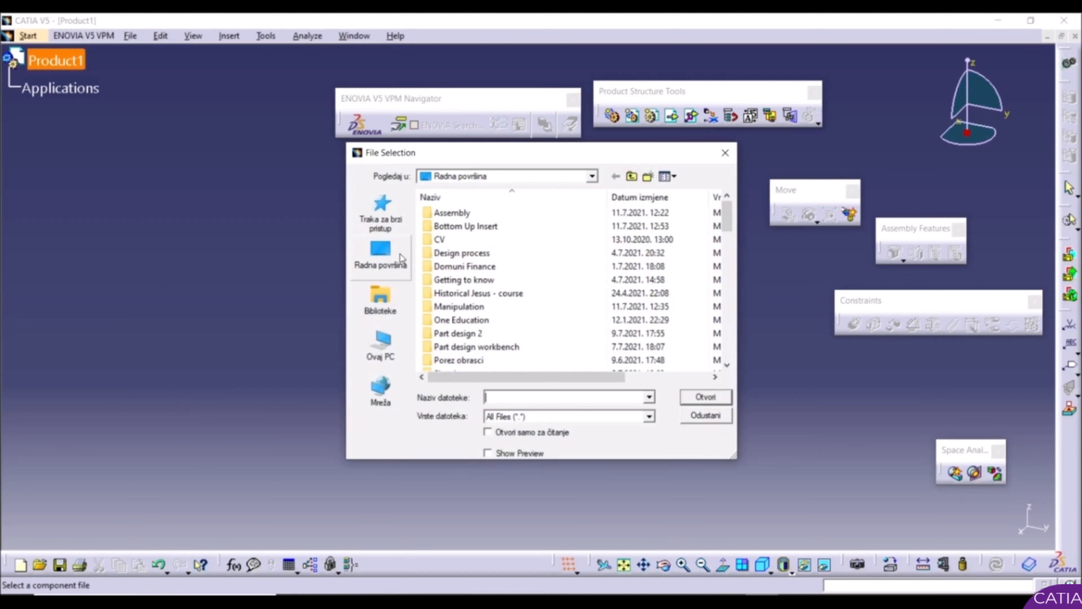
click(401, 258)
scroll(481, 256, down, 3)
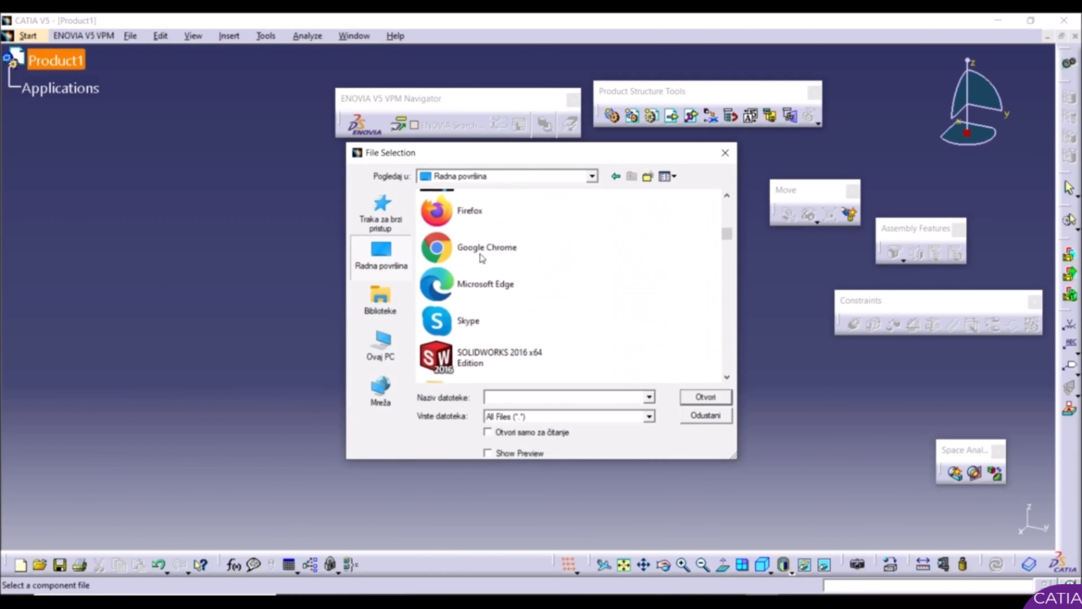
scroll(481, 256, down, 10)
double_click(510, 320)
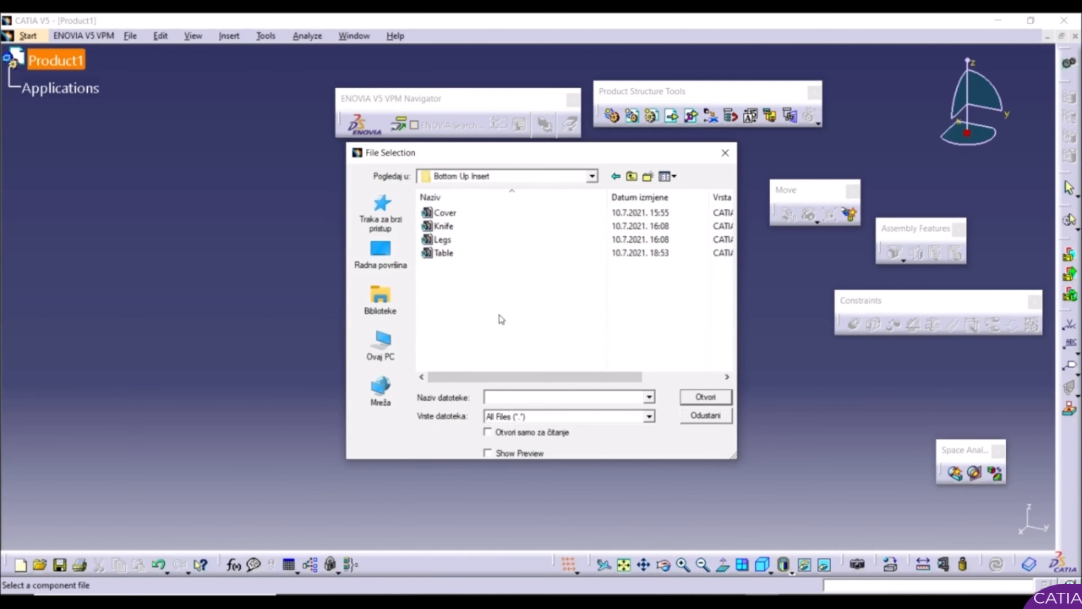
click(462, 240)
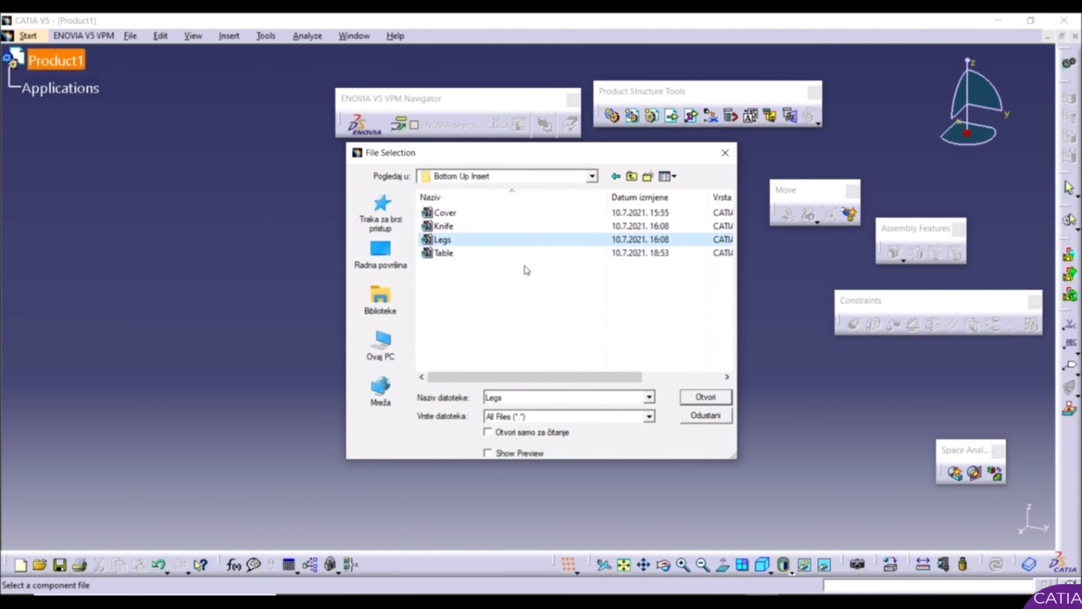
click(707, 396)
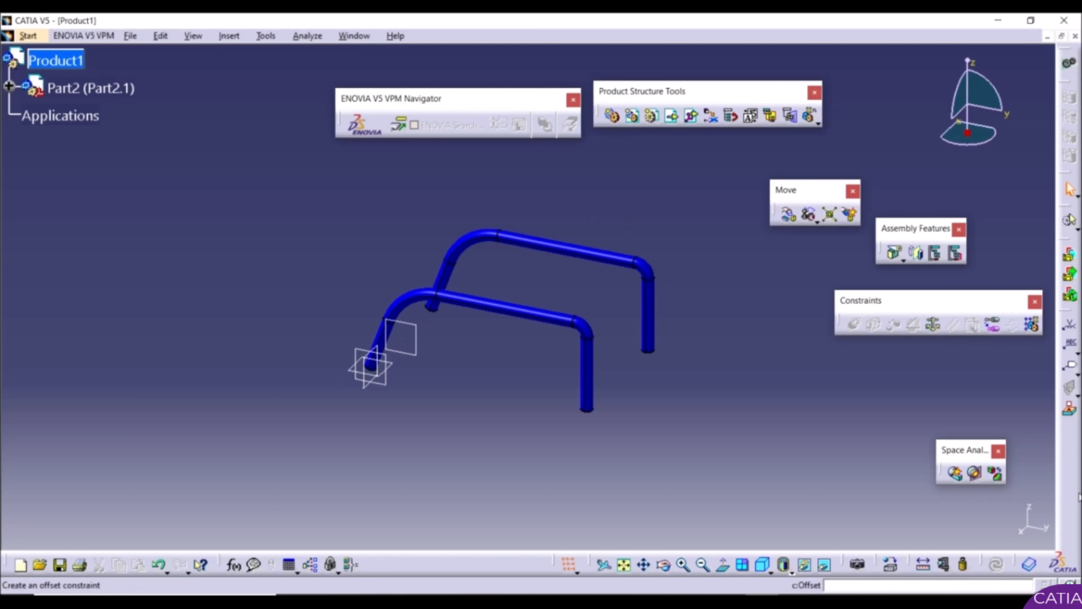
Step: Fix the blue tube part Part2 in place with a Fix constraint, and expand the Constraints node
right_click(1072, 491)
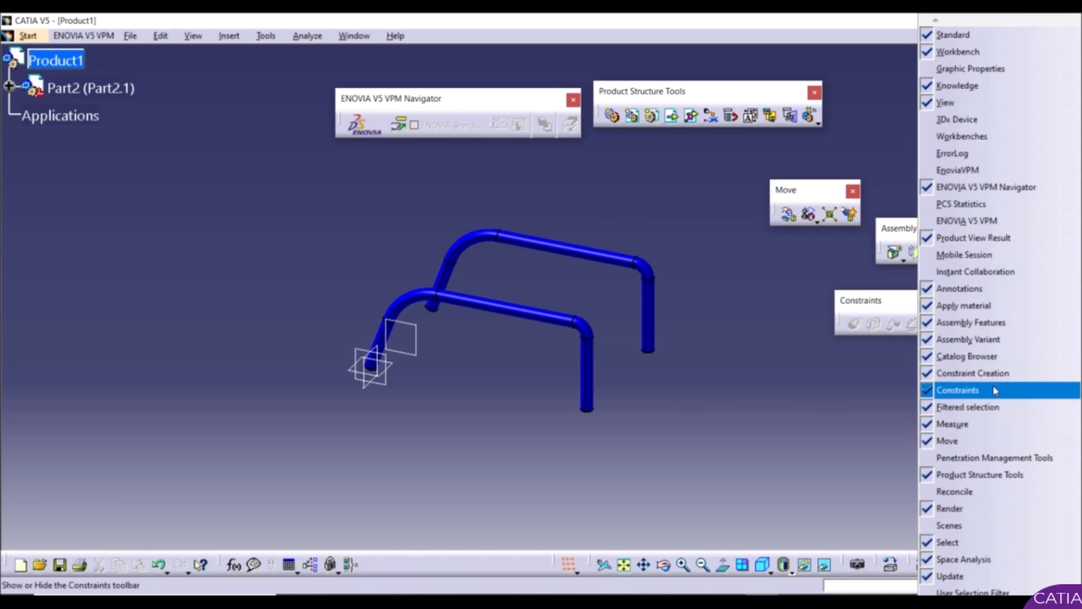
click(769, 396)
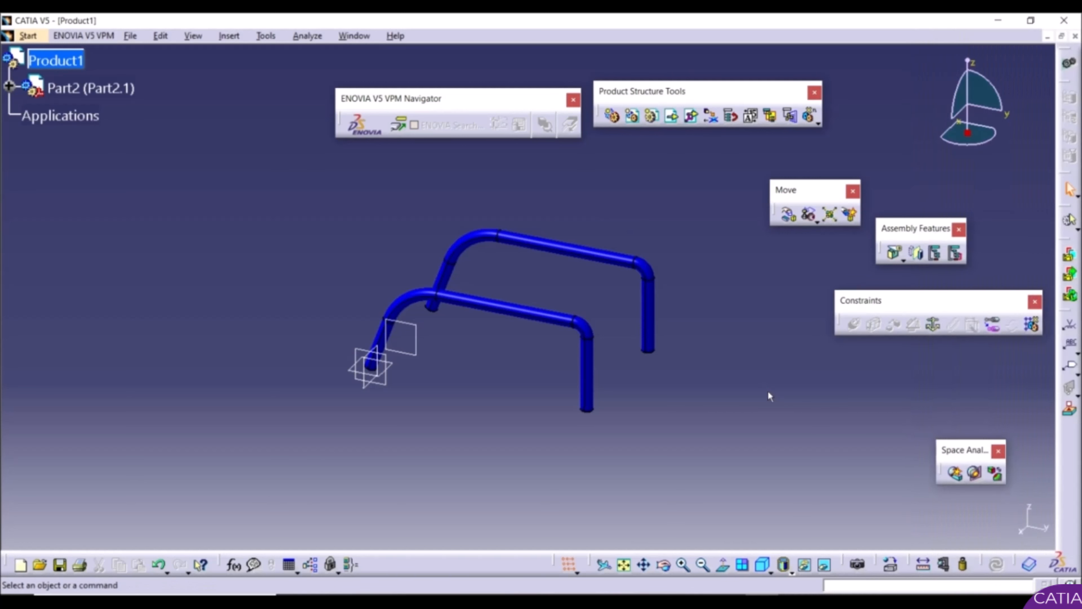
click(933, 327)
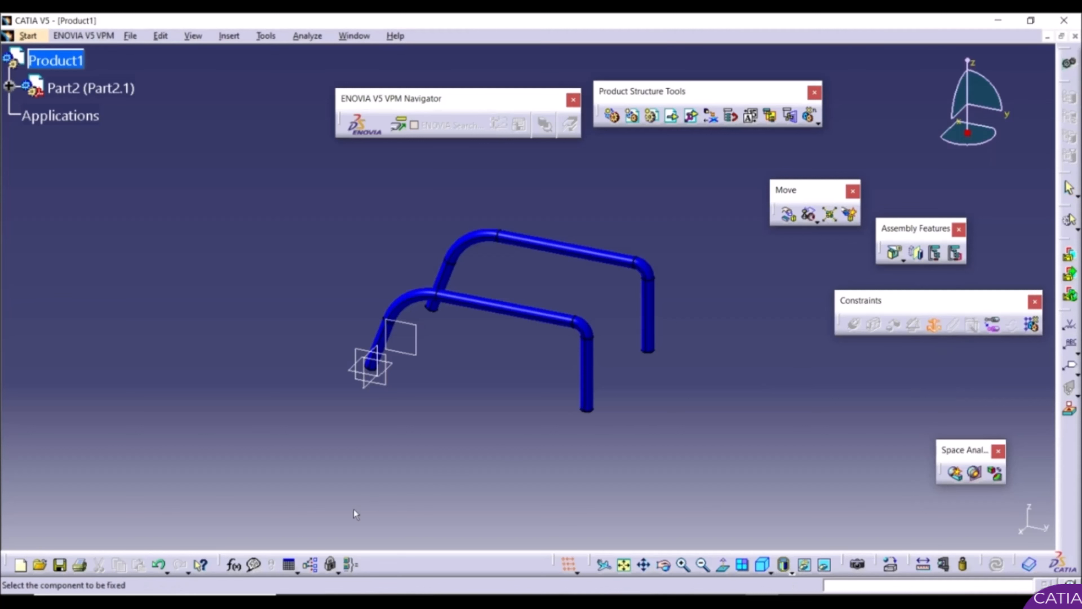
click(492, 305)
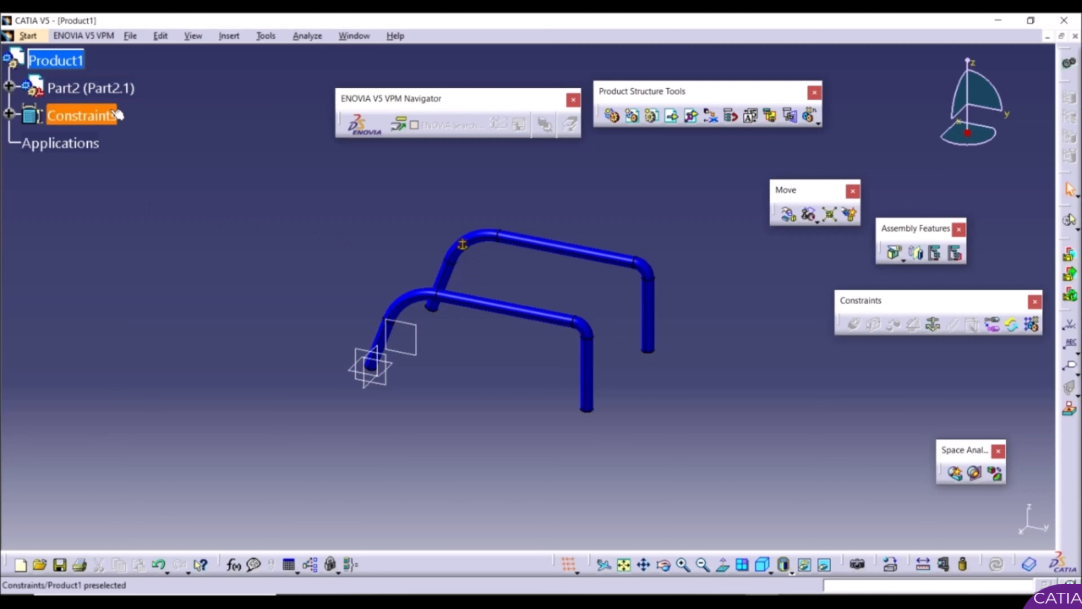
click(10, 114)
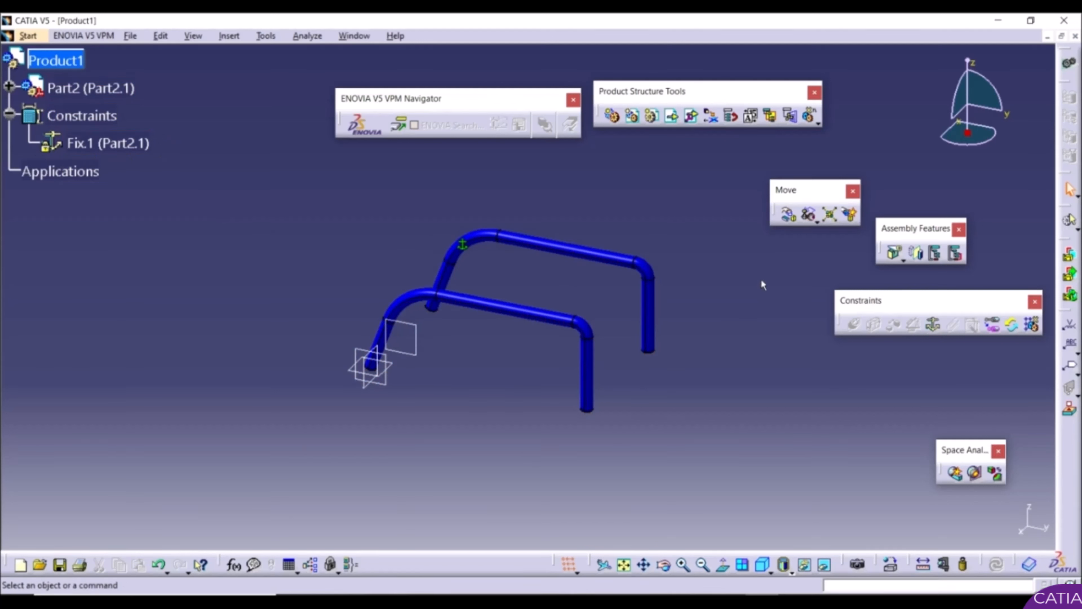
Step: Try to manipulate the fixed blue legs along the Y axis, with and without respect to constraints, and cancel the manipulation
click(789, 215)
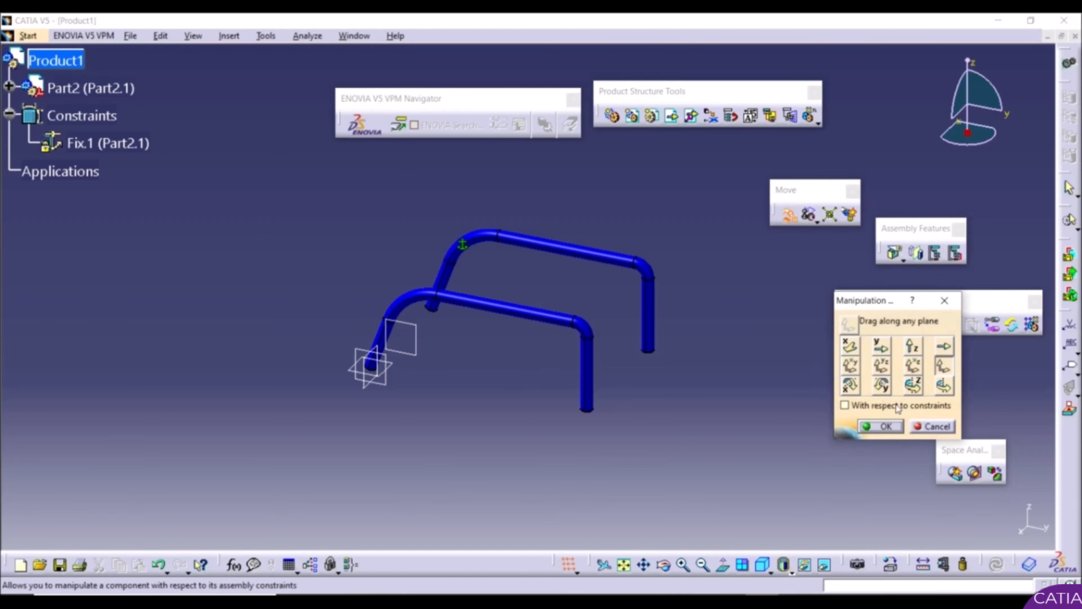
click(884, 407)
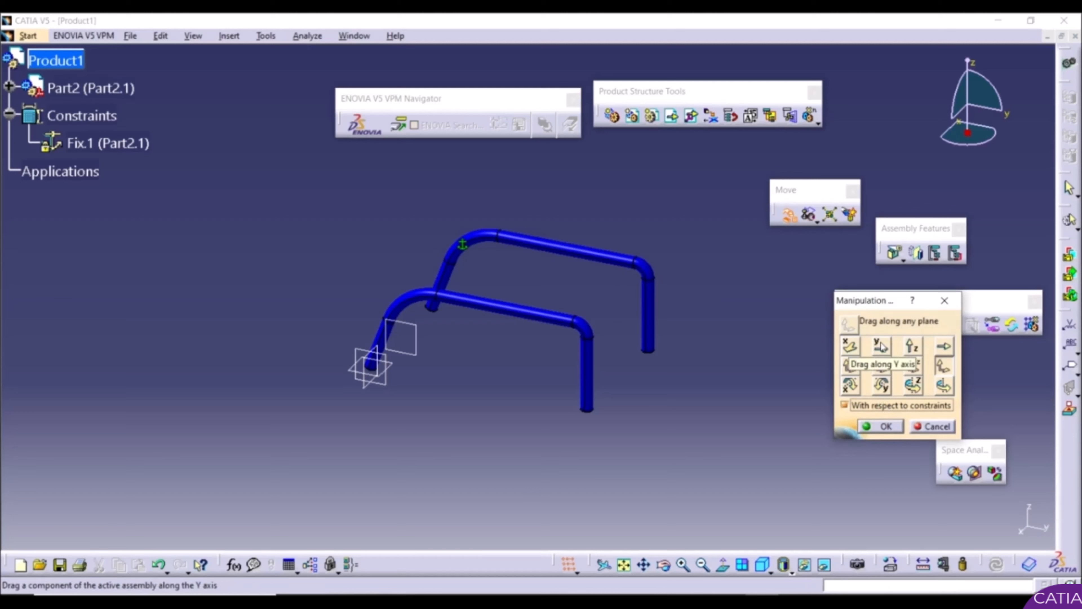
click(880, 346)
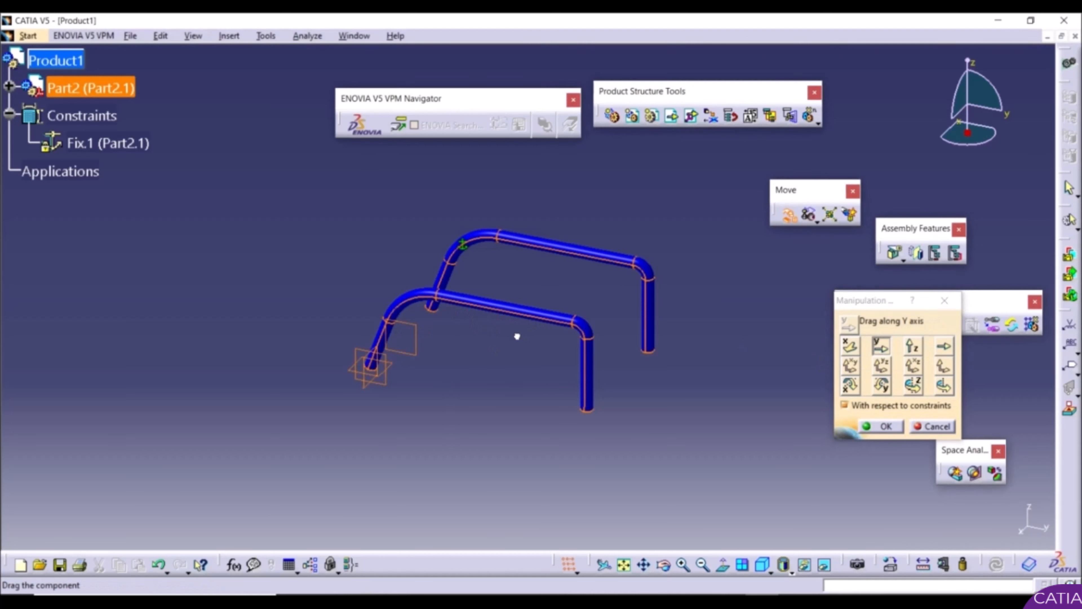
click(864, 408)
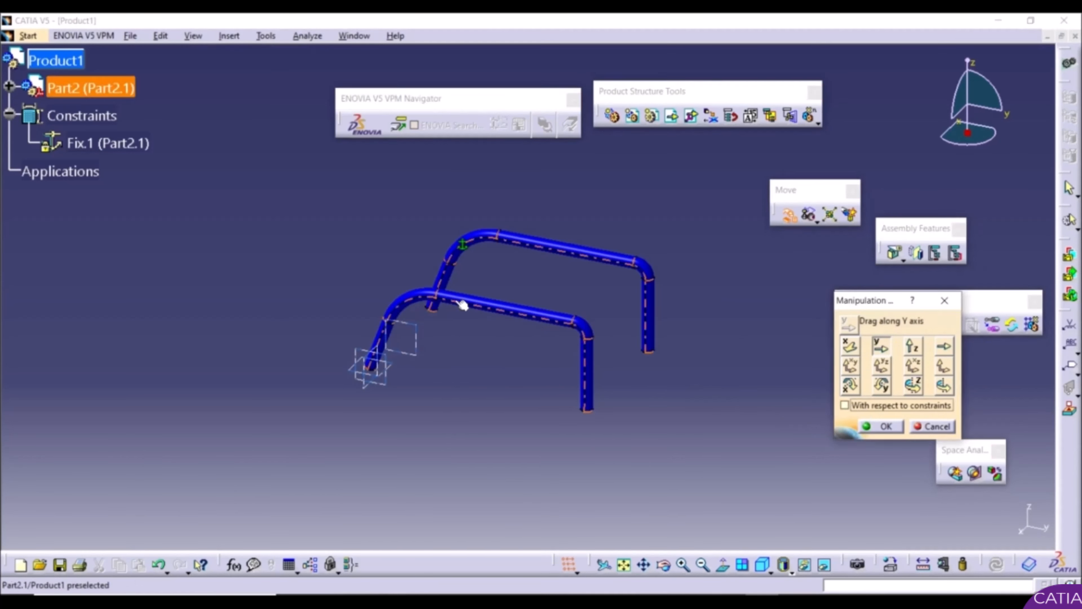
drag(534, 311, 501, 304)
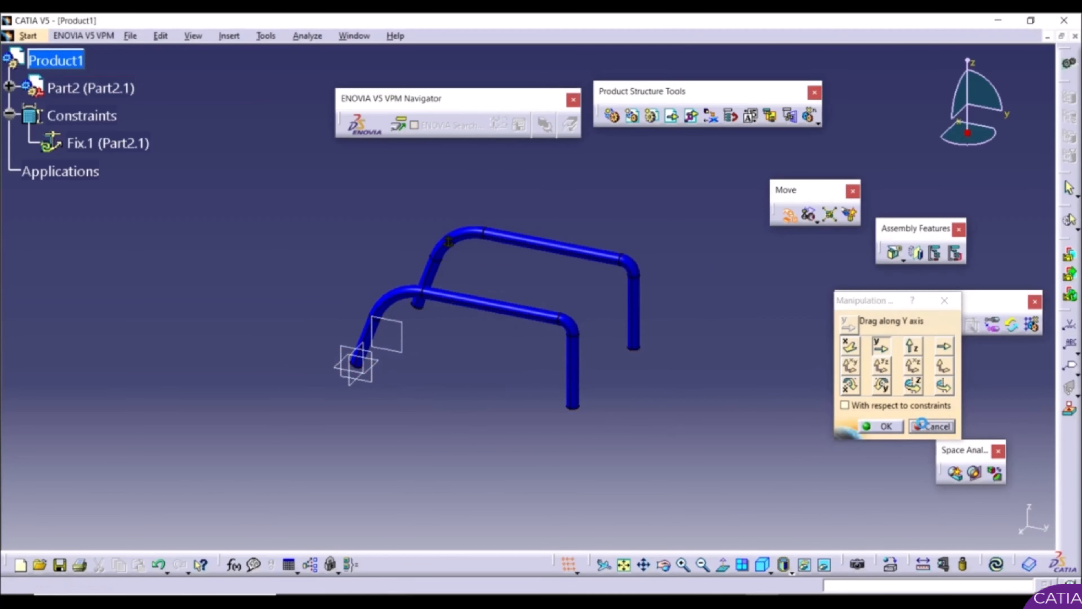
click(921, 427)
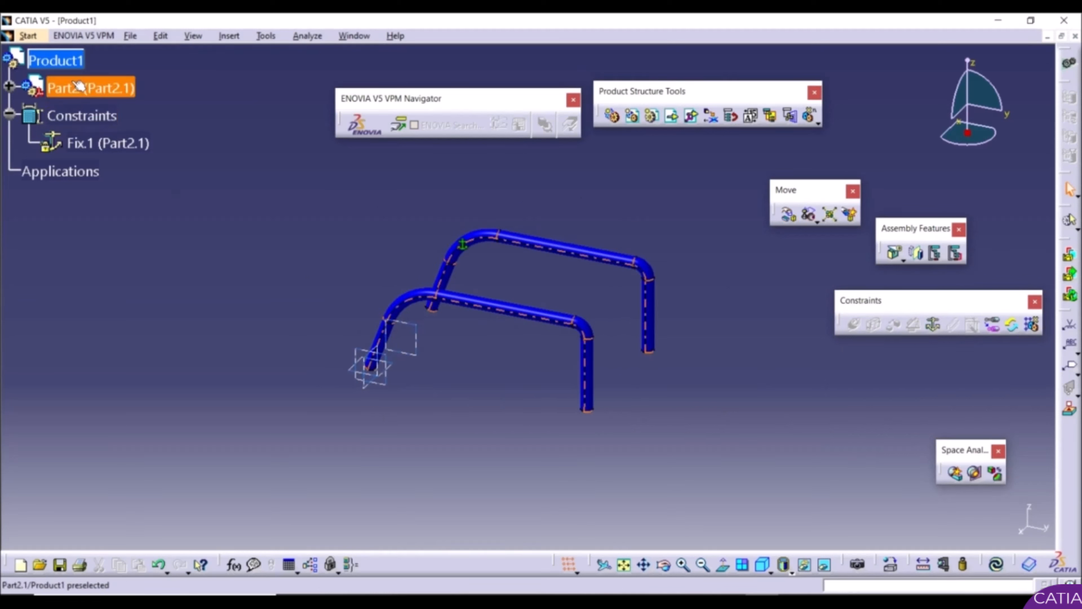
Step: Insert the existing component Table from the Bottom Up Insert folder into Product1
click(73, 61)
click(672, 116)
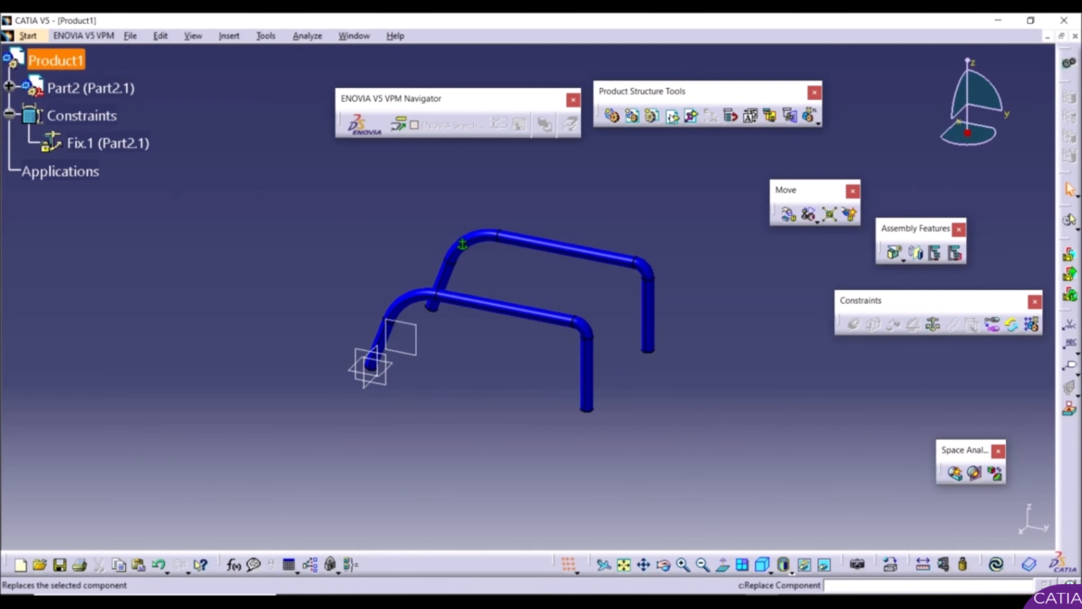
click(673, 115)
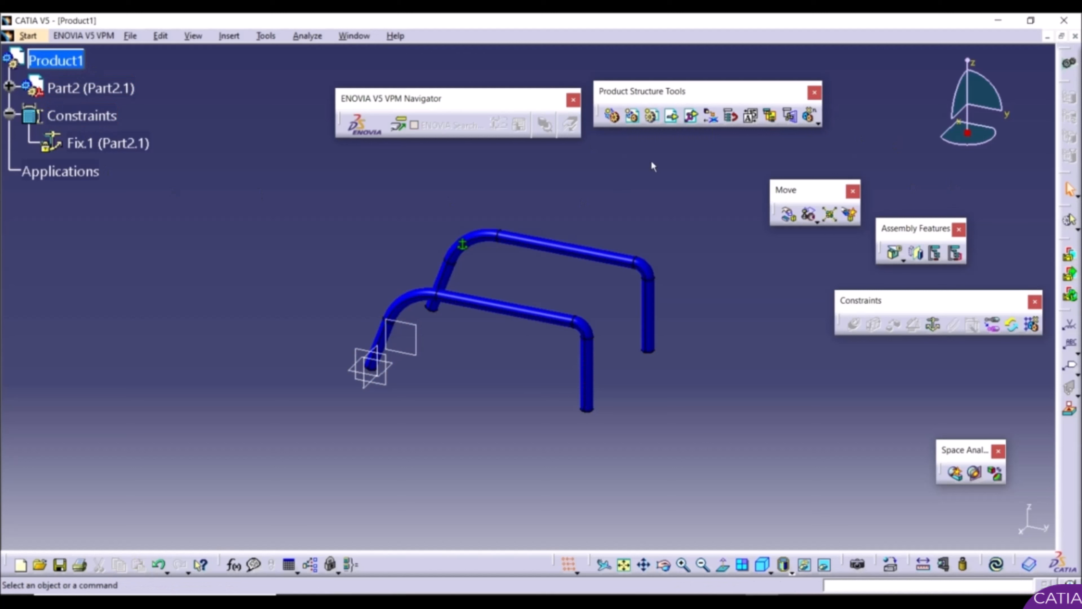
click(671, 117)
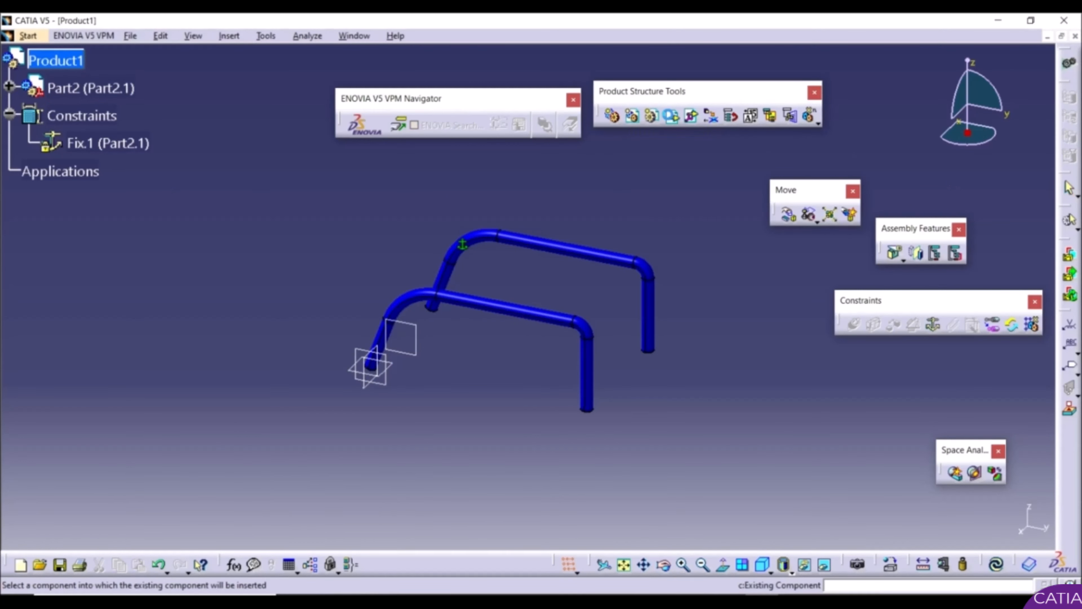
click(49, 68)
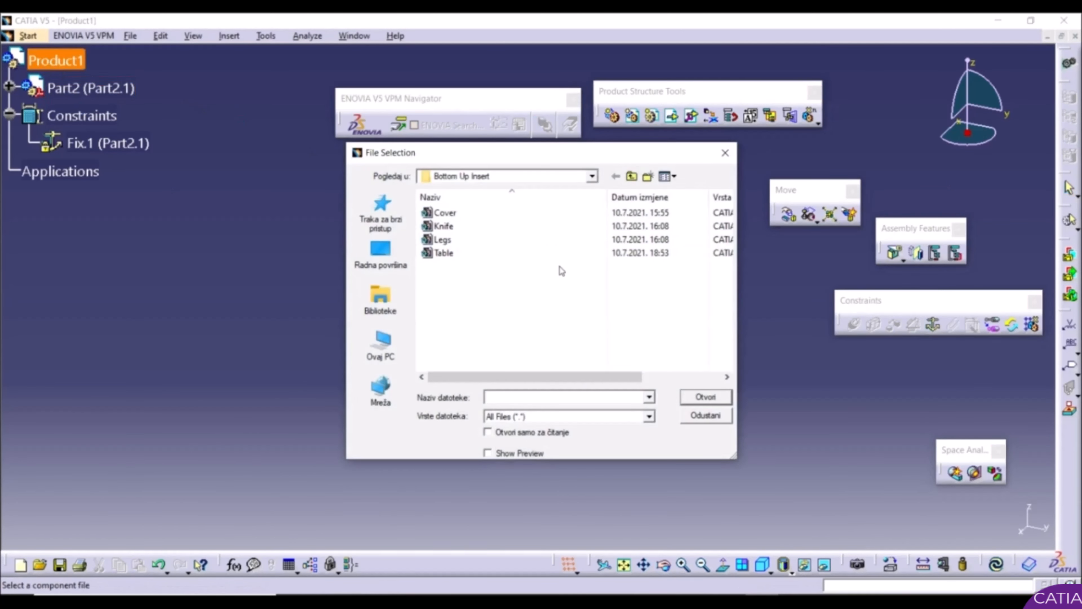
click(457, 255)
click(697, 399)
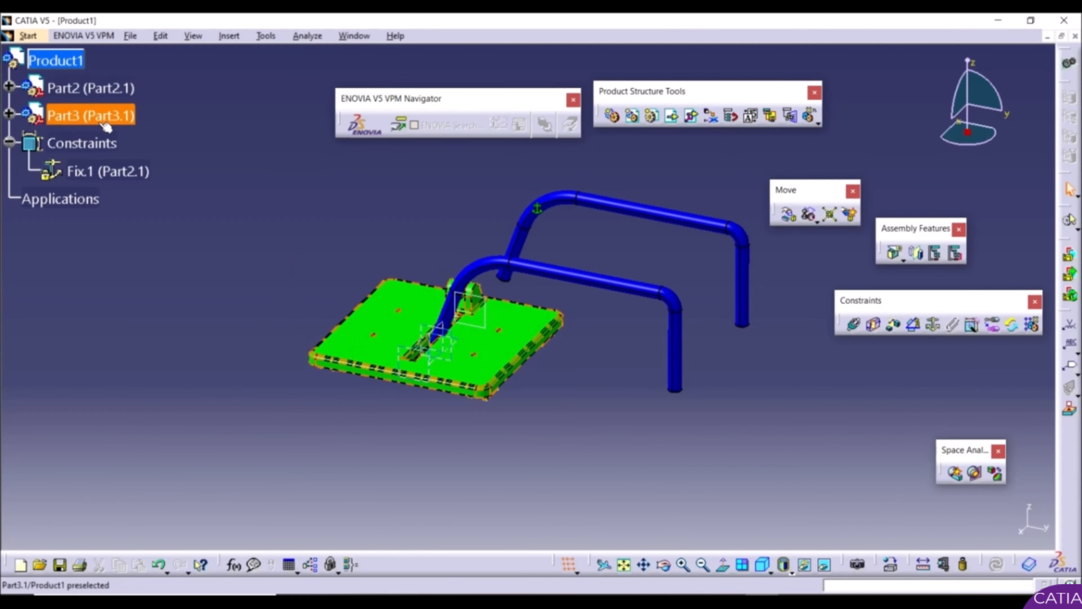
Step: Manipulate the green table part upward along the Z axis until it sits above the blue legs
click(789, 215)
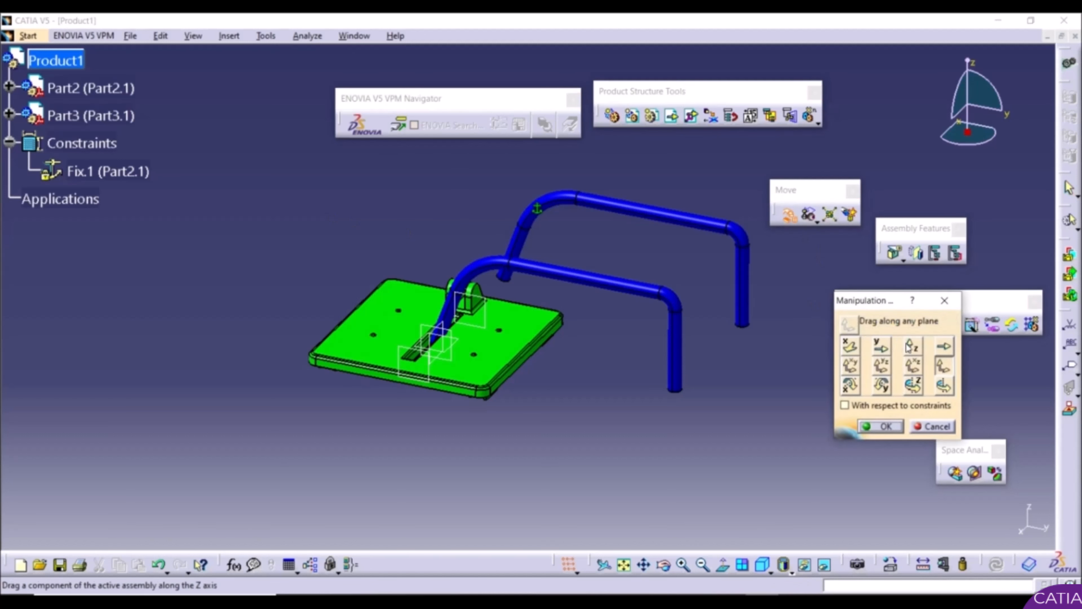
click(911, 346)
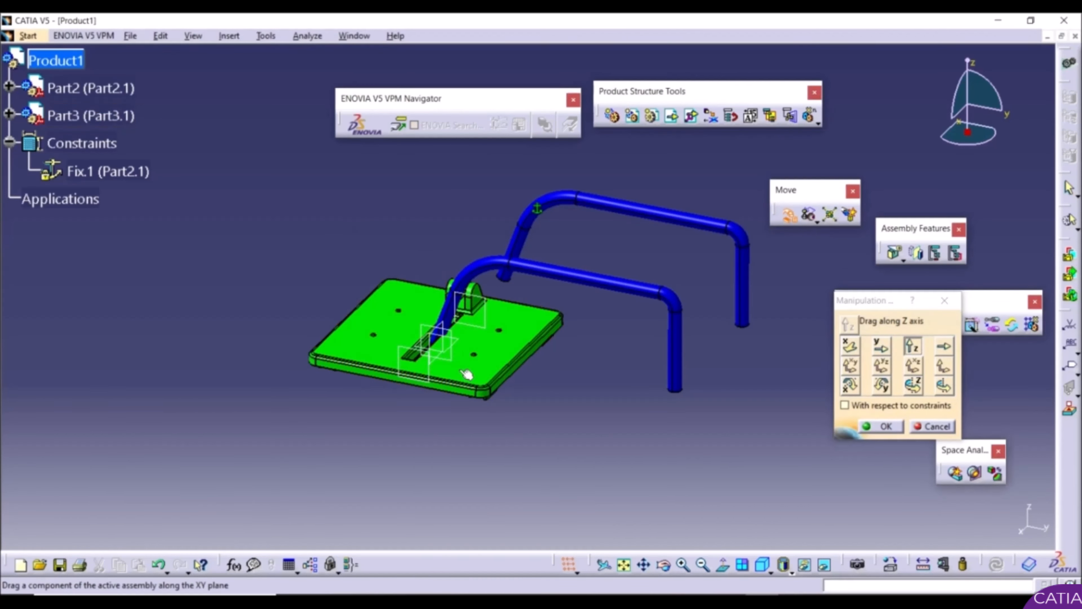
drag(466, 374, 452, 239)
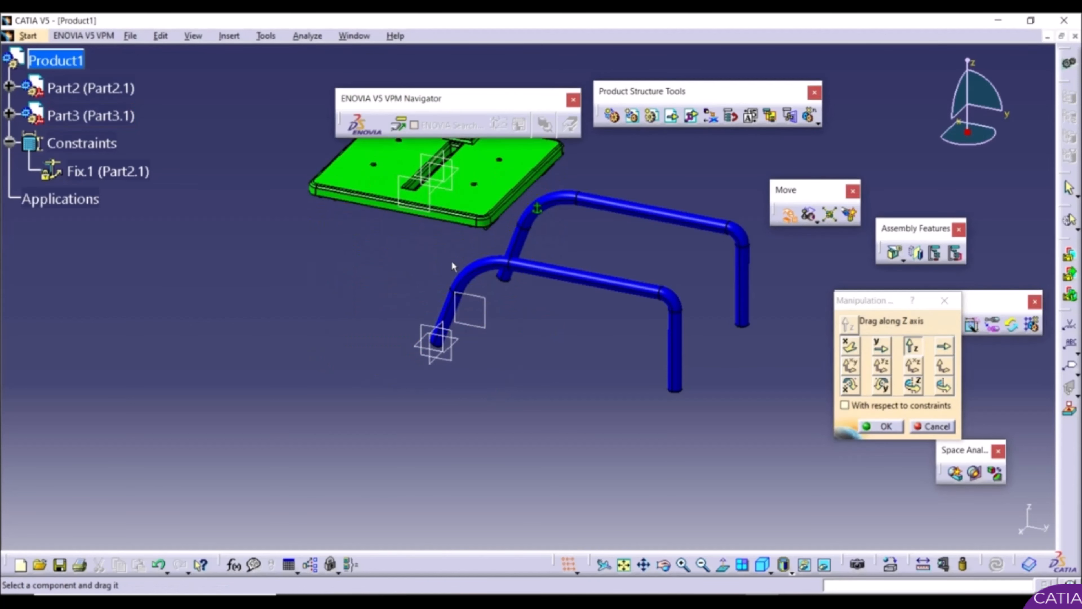
middle_drag(453, 266, 430, 363)
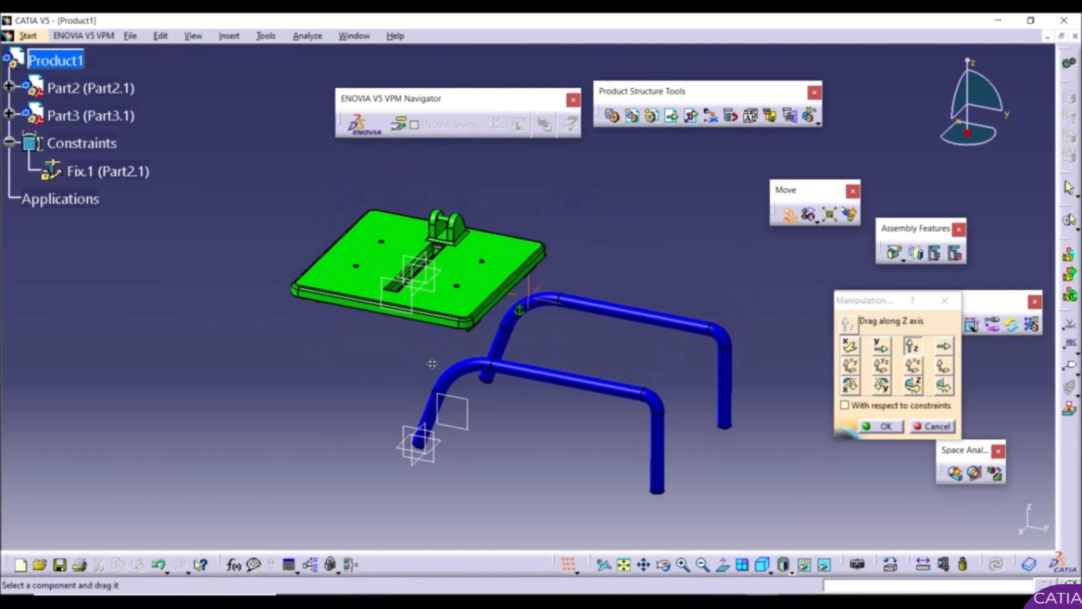
Step: Rotate the green table around the Z axis, move it along the Y axis over the legs, and accept the manipulation
click(913, 385)
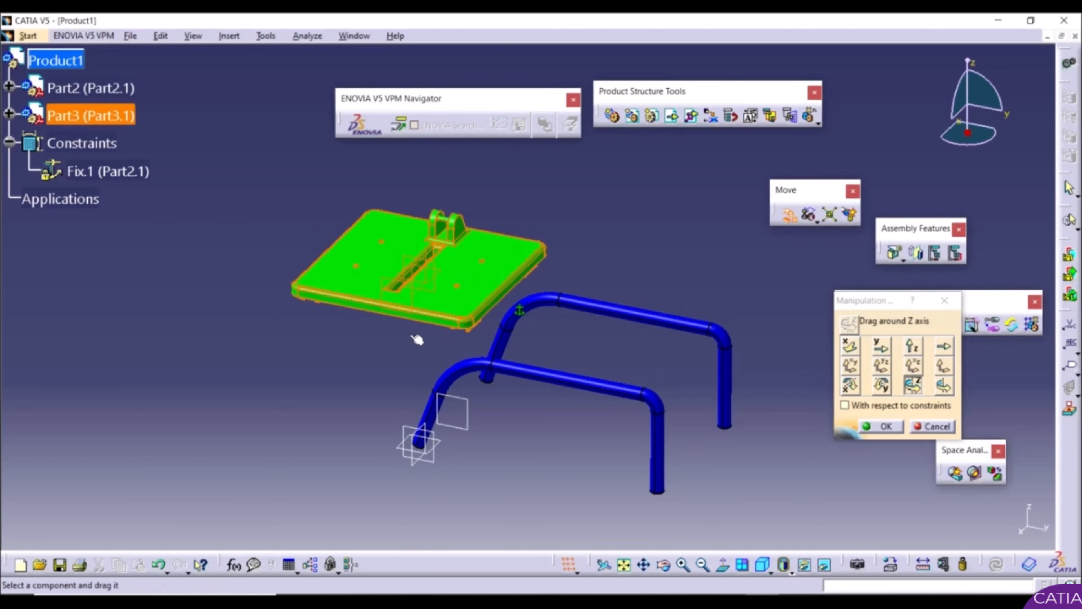
drag(417, 339, 473, 332)
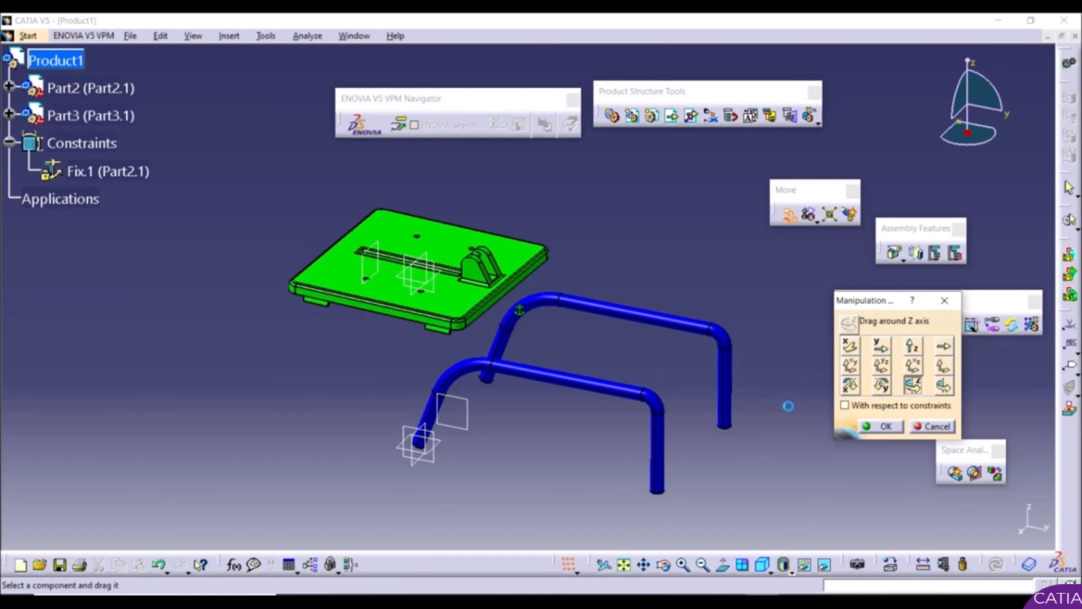
click(882, 346)
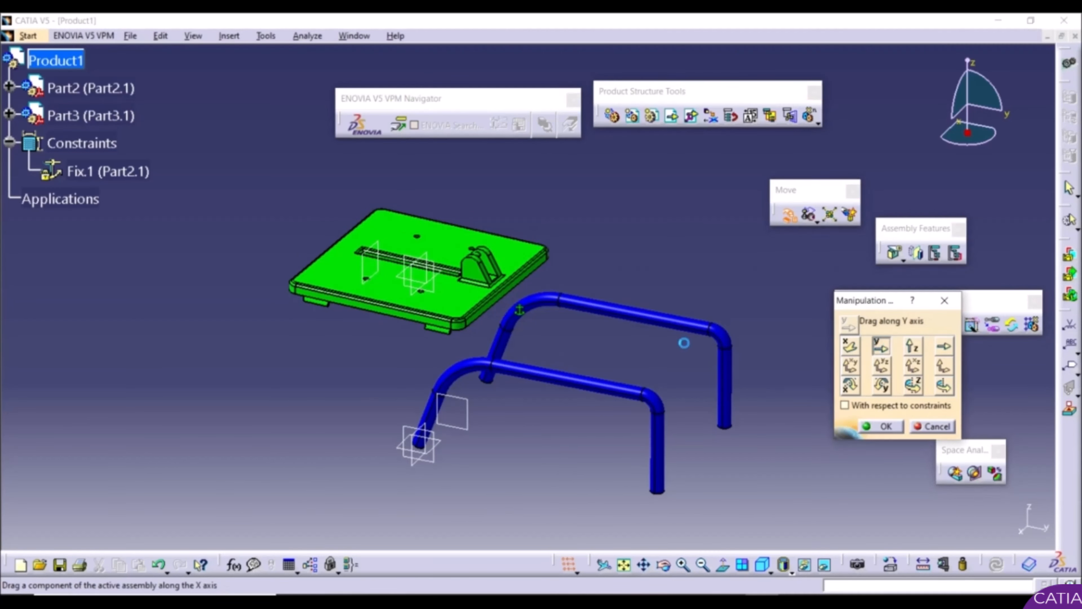
drag(471, 317, 634, 349)
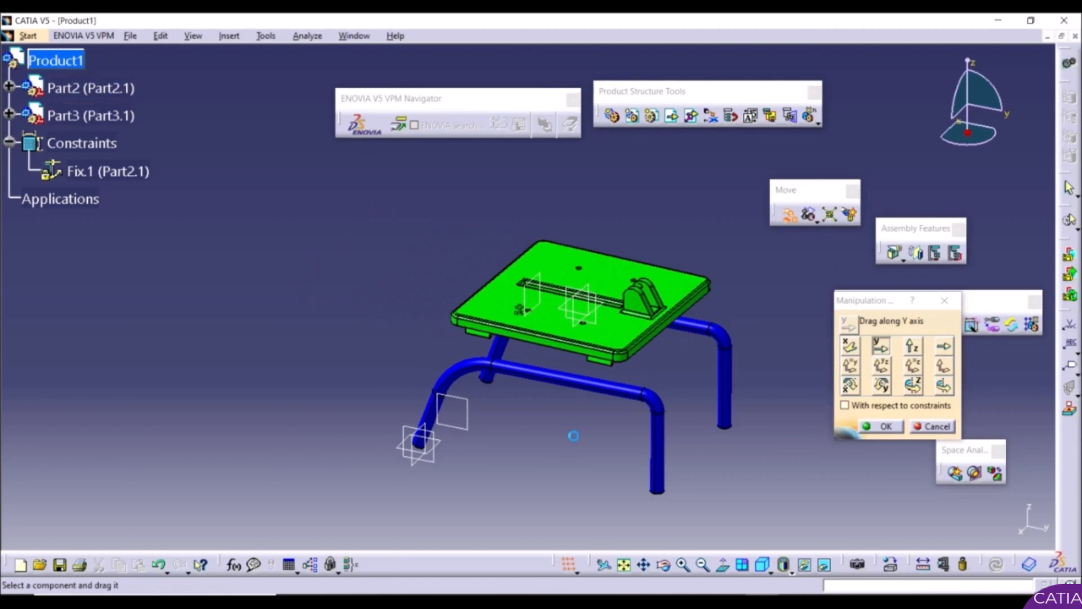
middle_drag(573, 436, 491, 411)
click(874, 427)
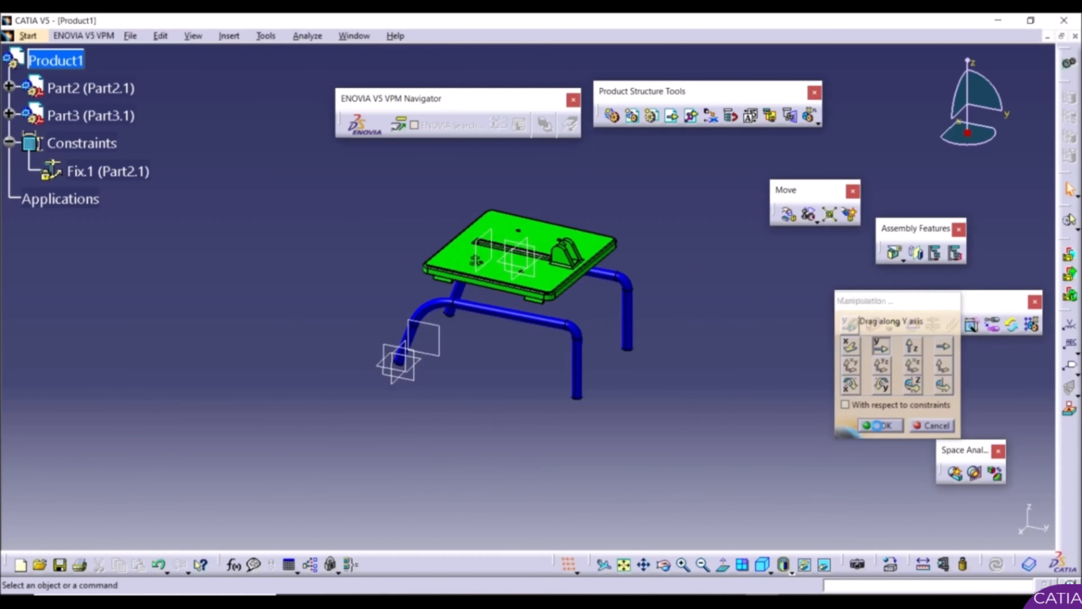
Step: Insert the existing component Cut from the Bottom Up Insert folder into Product1
middle_drag(647, 295, 631, 319)
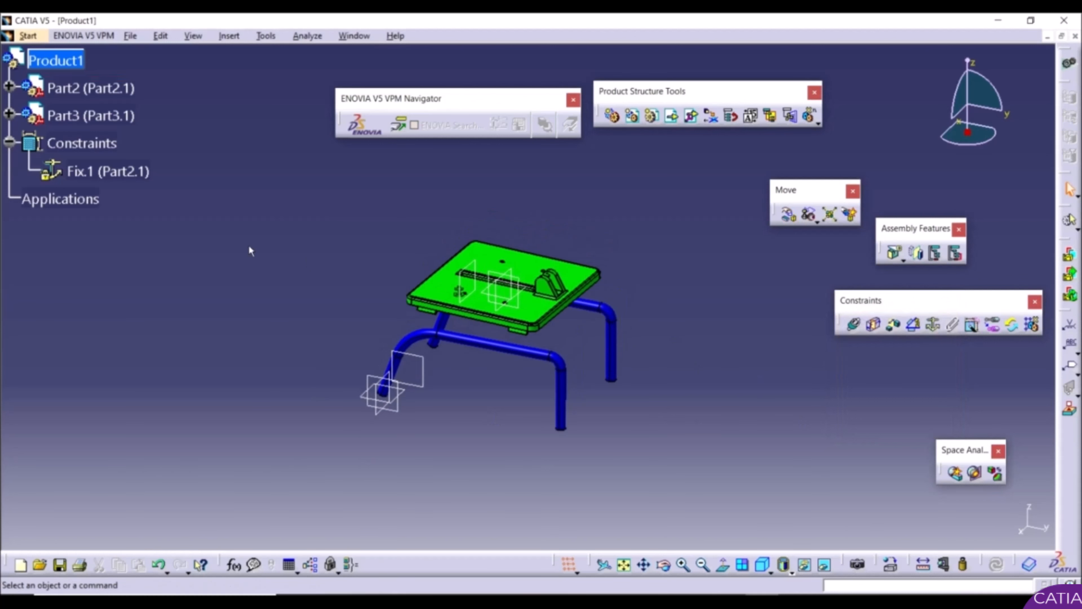
click(56, 60)
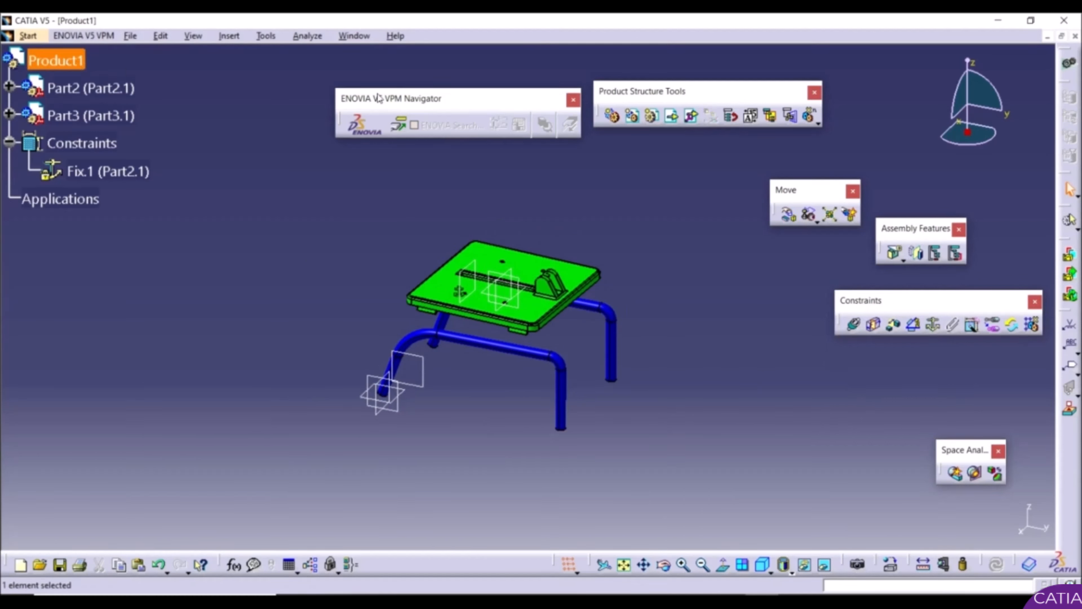
click(673, 116)
click(441, 226)
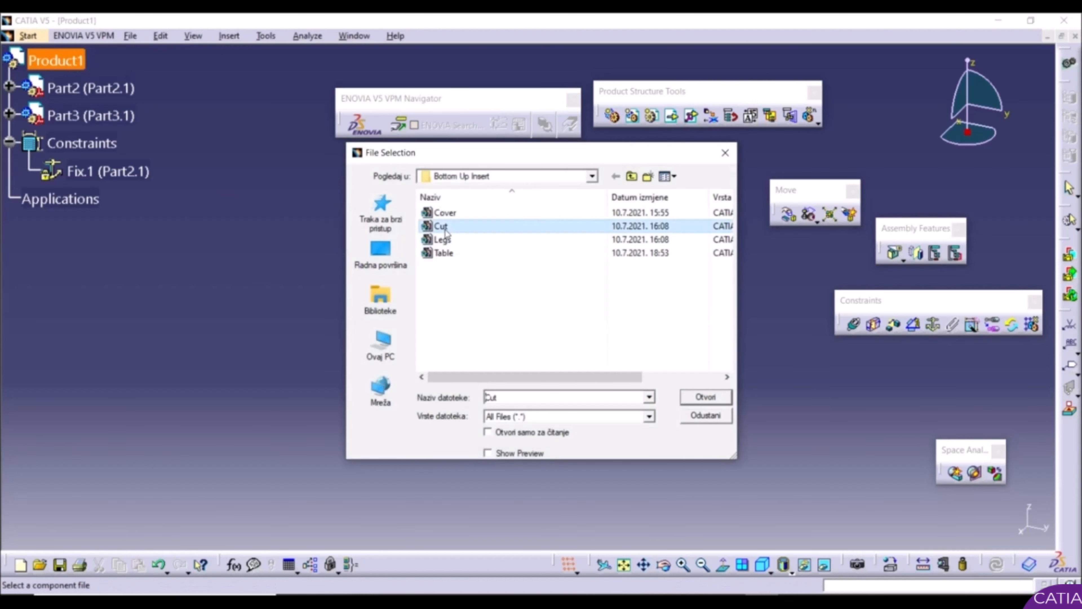
click(710, 397)
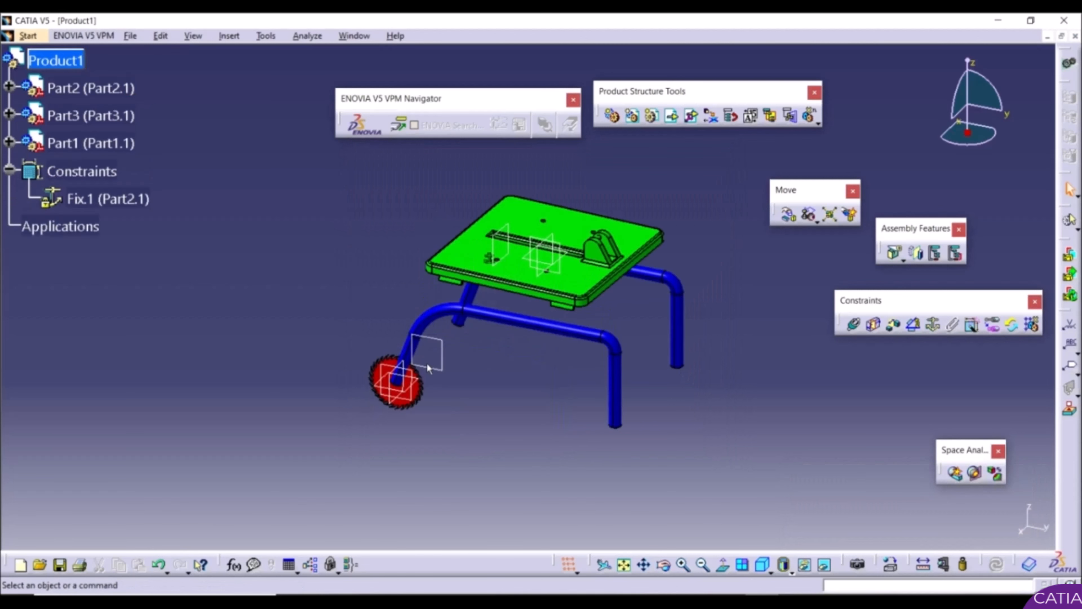
Step: Manipulate the red saw blade upward along the Z axis until it is clear of the legs and above the table
middle_drag(409, 396, 408, 362)
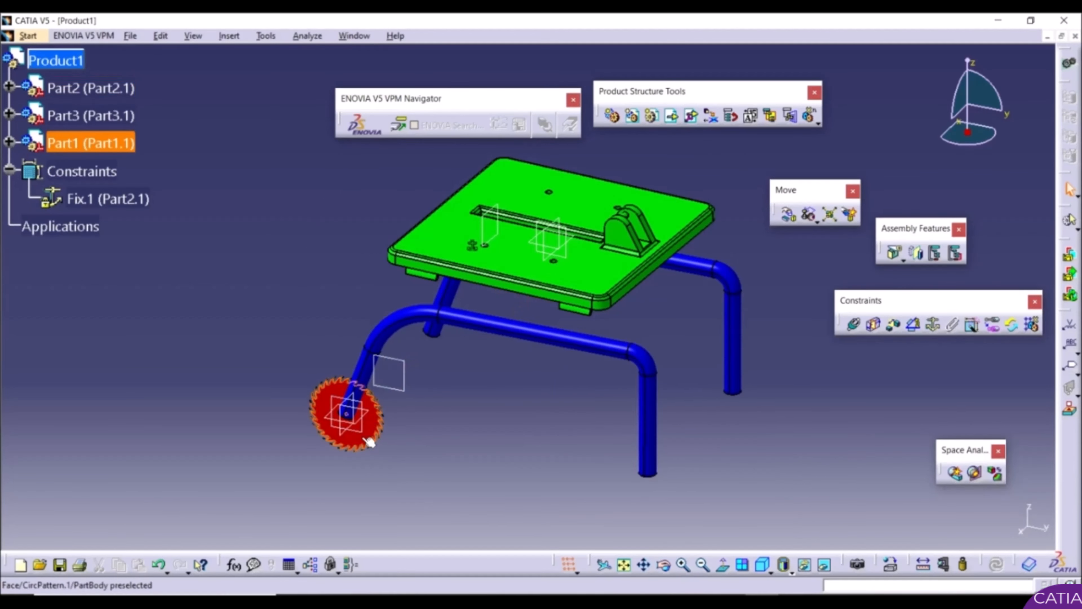
click(792, 216)
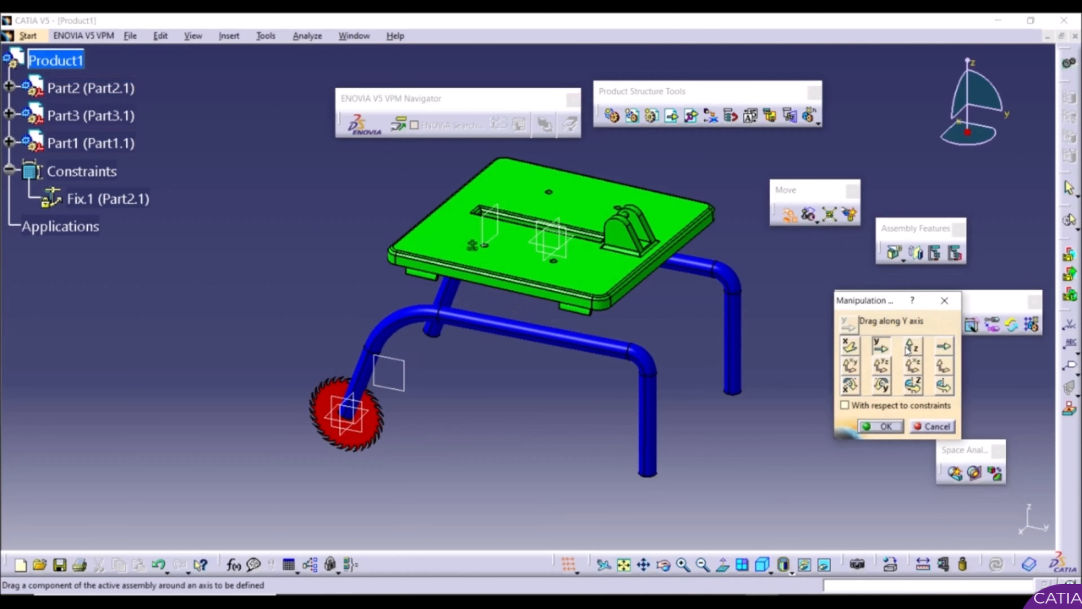
click(912, 346)
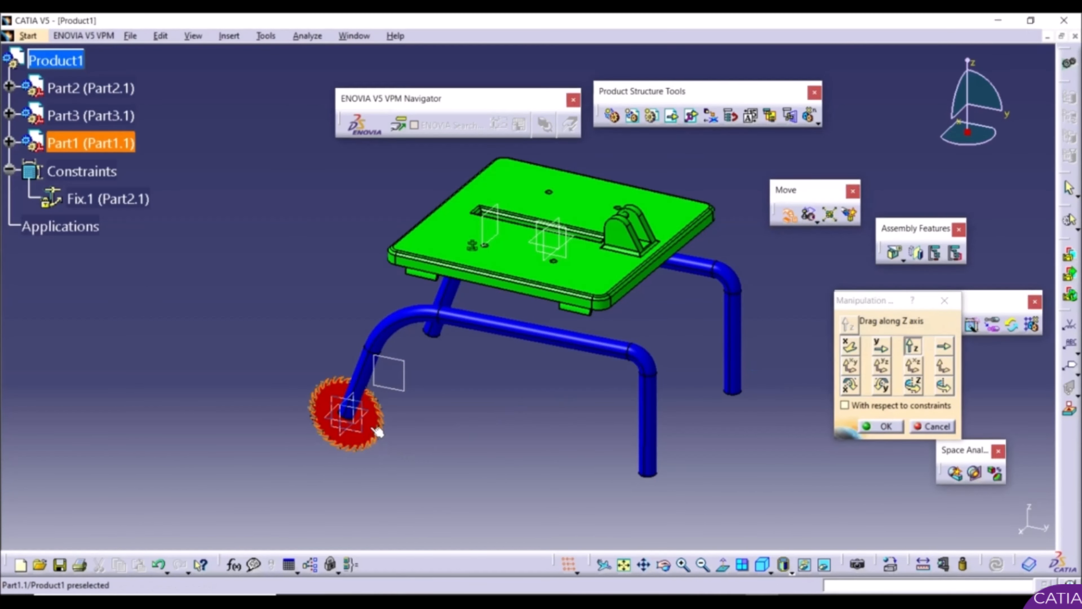
drag(377, 431, 366, 128)
middle_drag(340, 231, 645, 265)
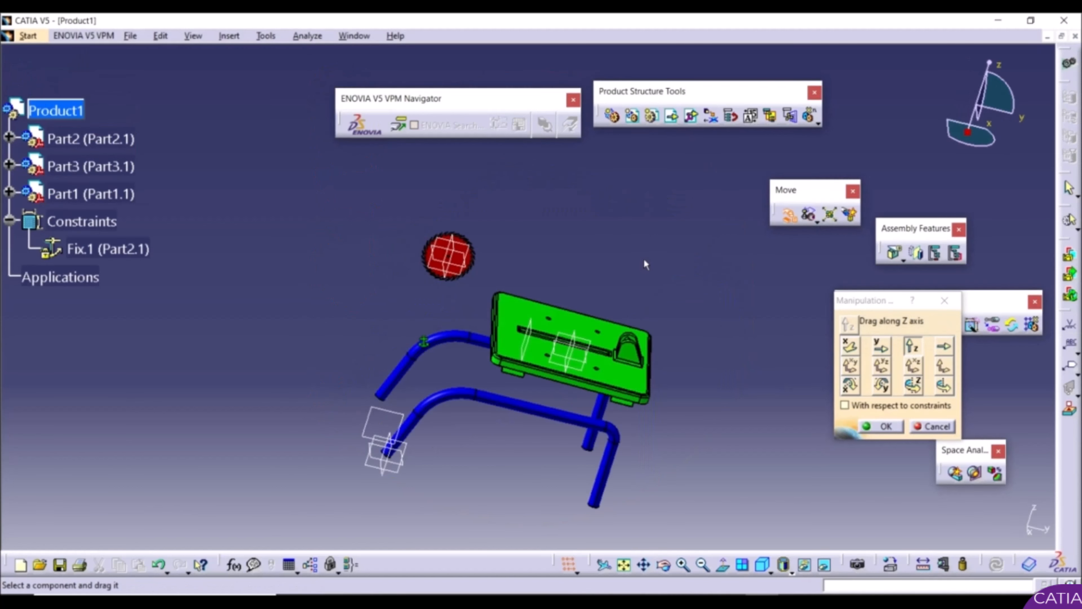
Step: Insert the existing component Cover from the Bottom Up Insert folder into Product1
click(672, 116)
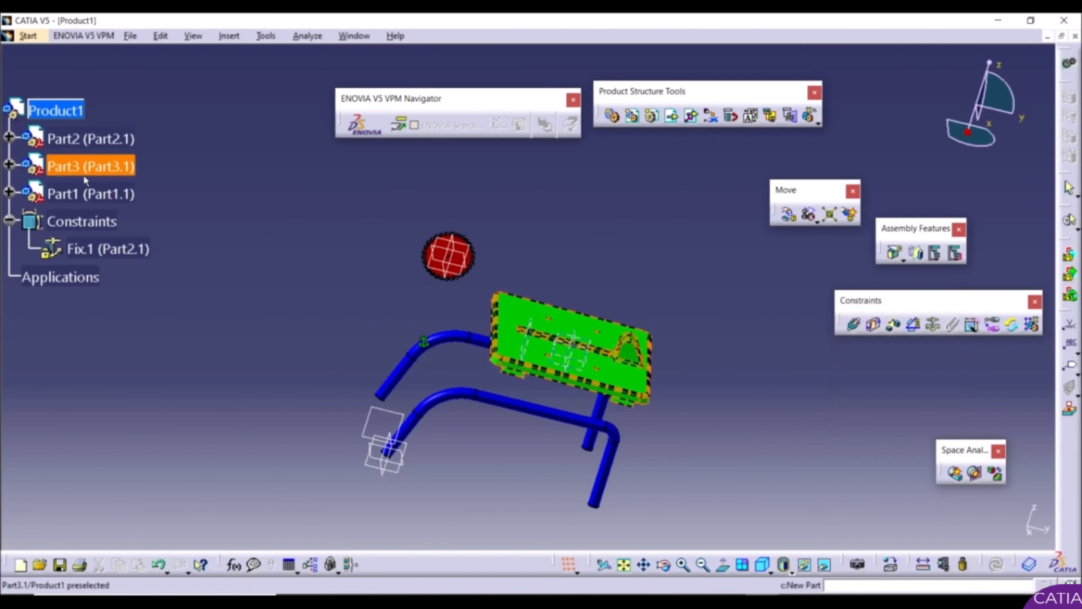
click(47, 112)
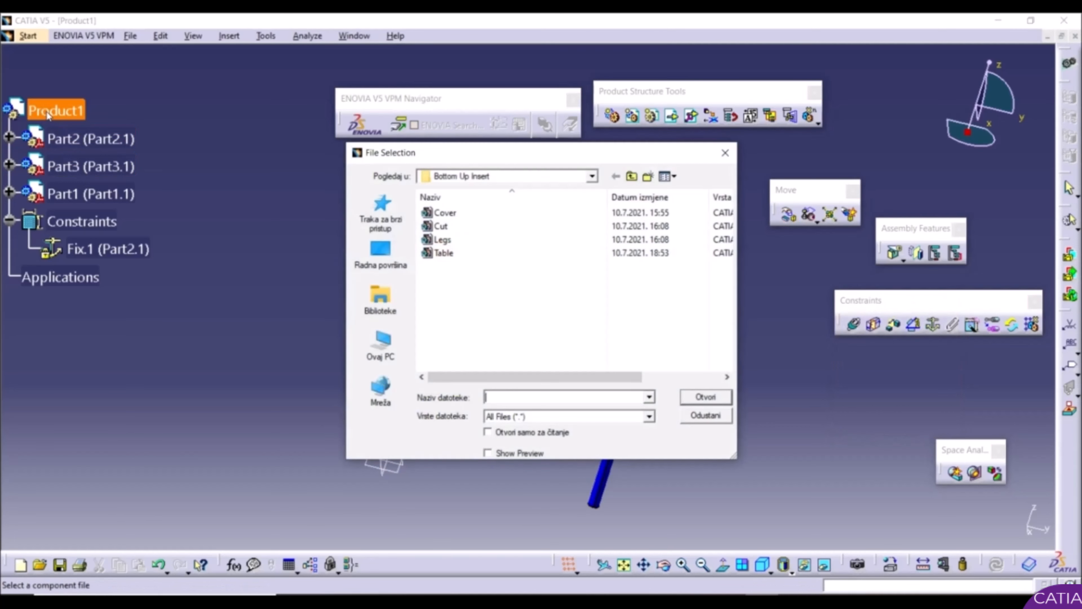
click(468, 216)
double_click(467, 214)
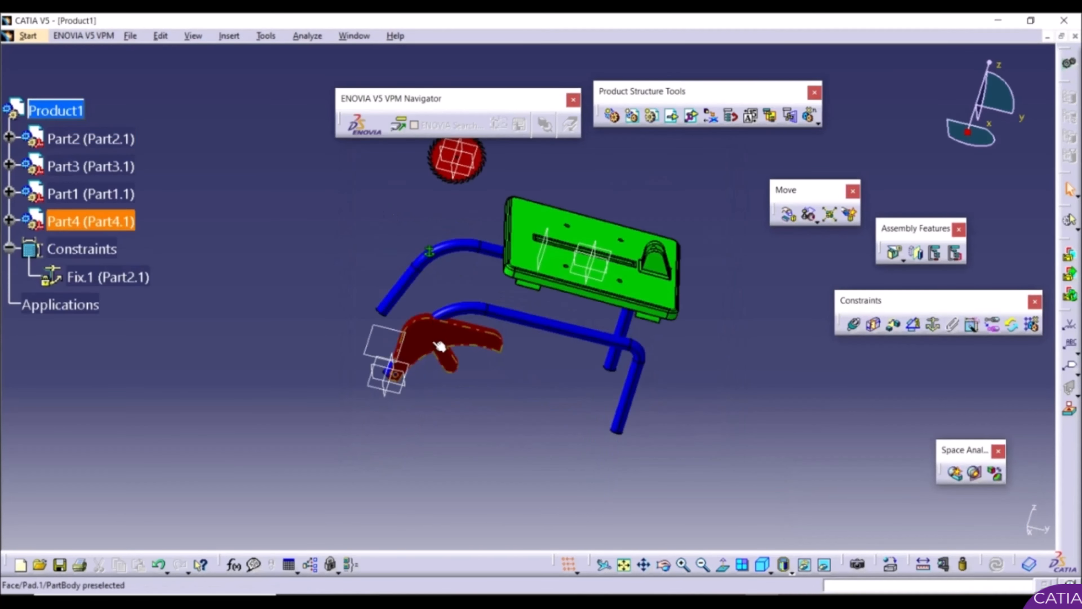
Step: Manipulate the dark red cover upward along the Z axis until it sits above the saw blade
middle_drag(449, 241, 400, 298)
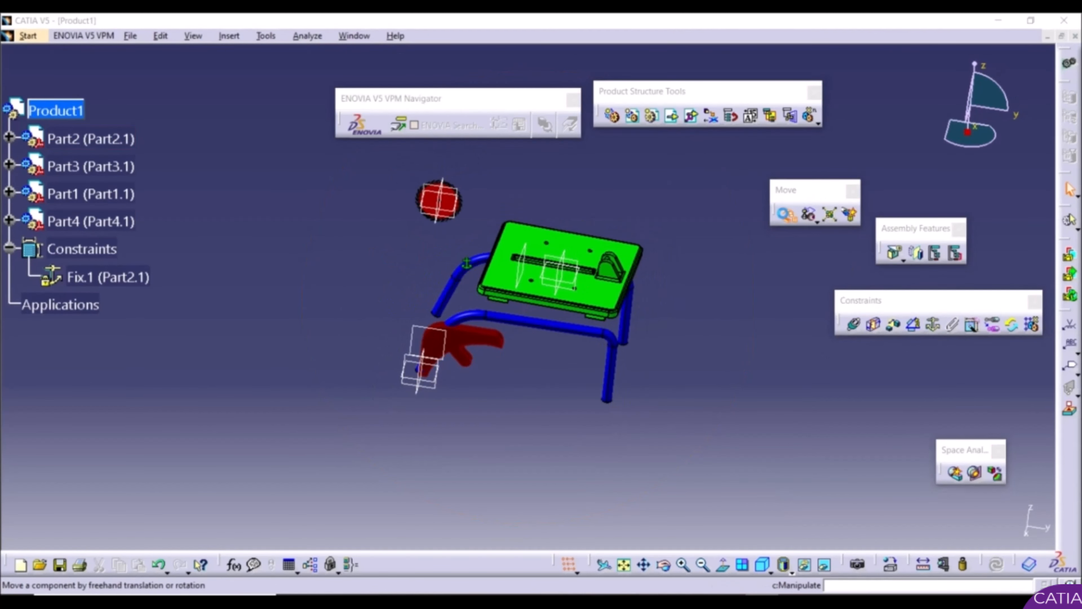
click(788, 216)
click(915, 348)
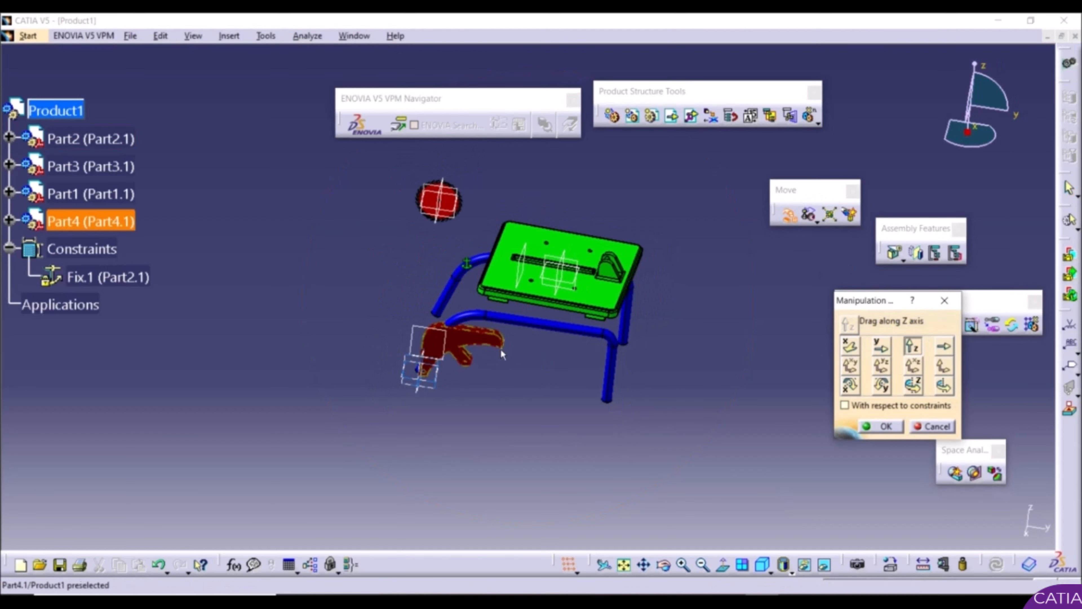
drag(482, 350, 434, 112)
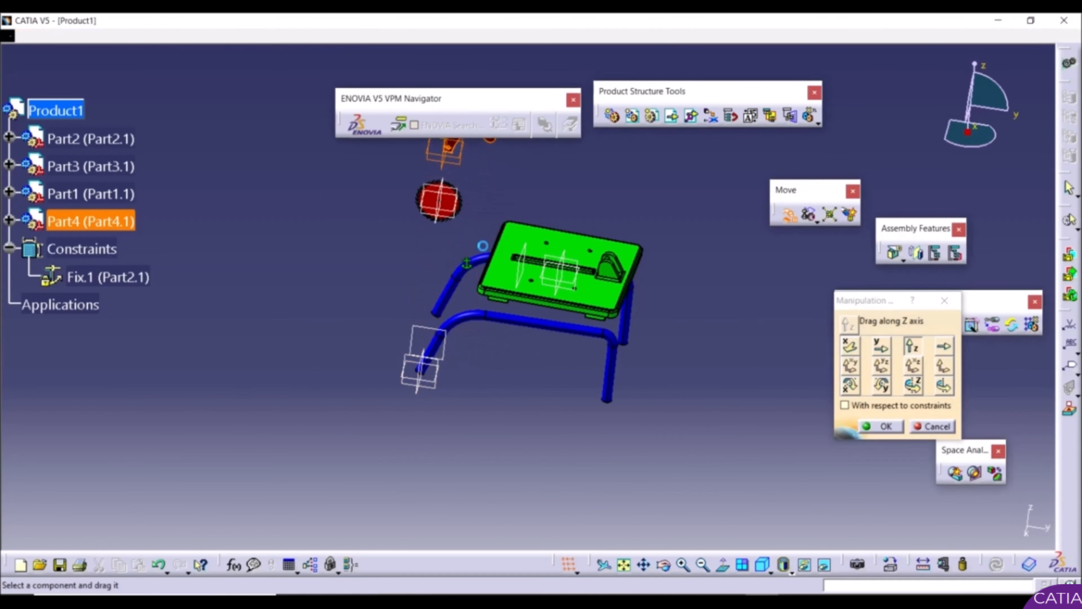
middle_drag(791, 284, 791, 430)
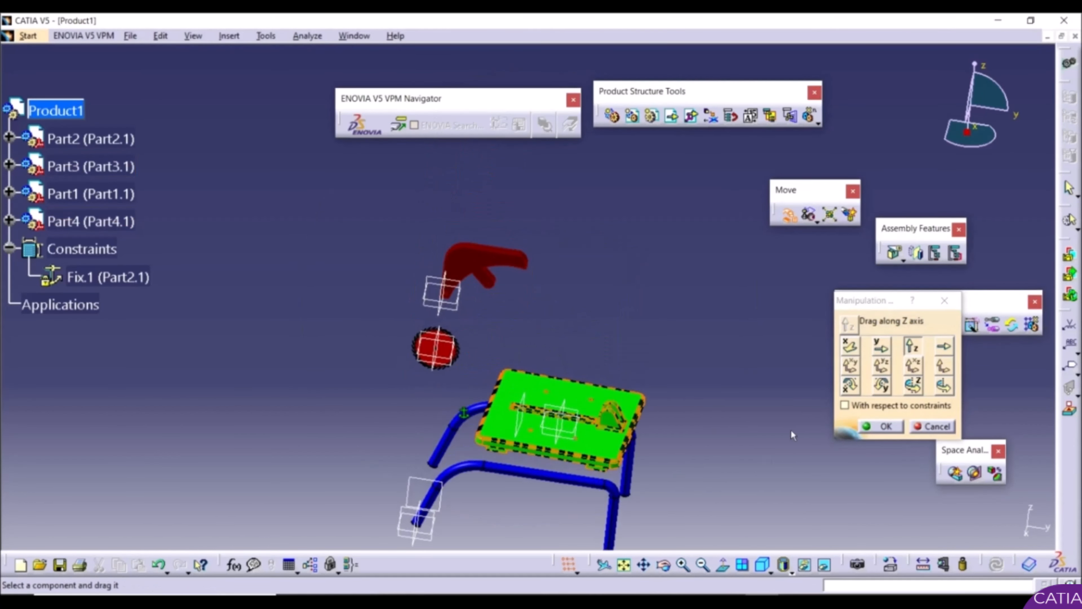
Step: Rotate the dark red cover around the Z axis with Manipulation until its arm points the opposite way, and accept the placement
click(912, 383)
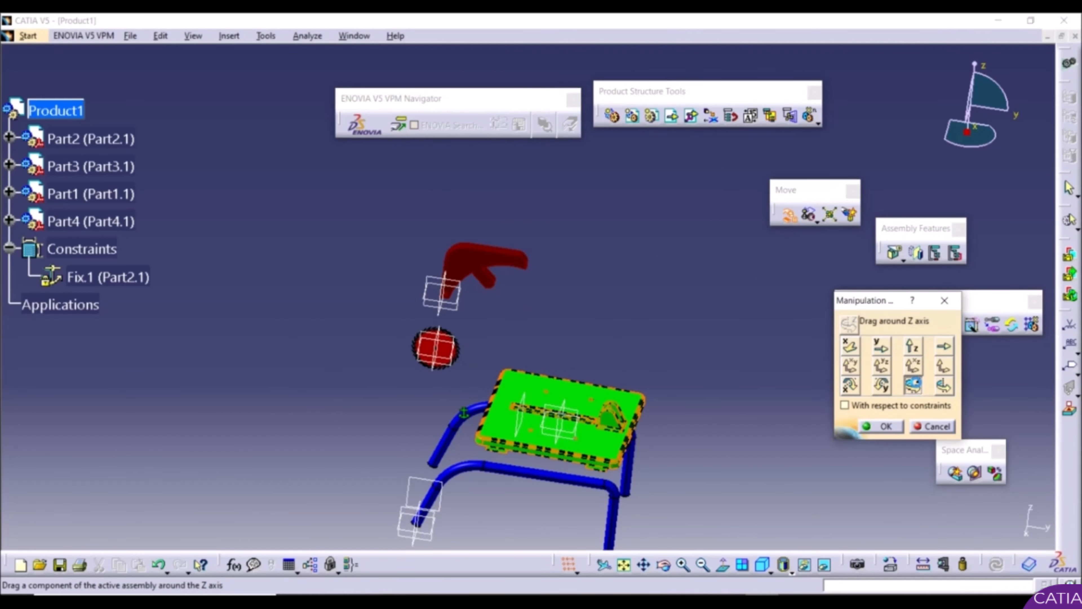
drag(485, 260, 329, 269)
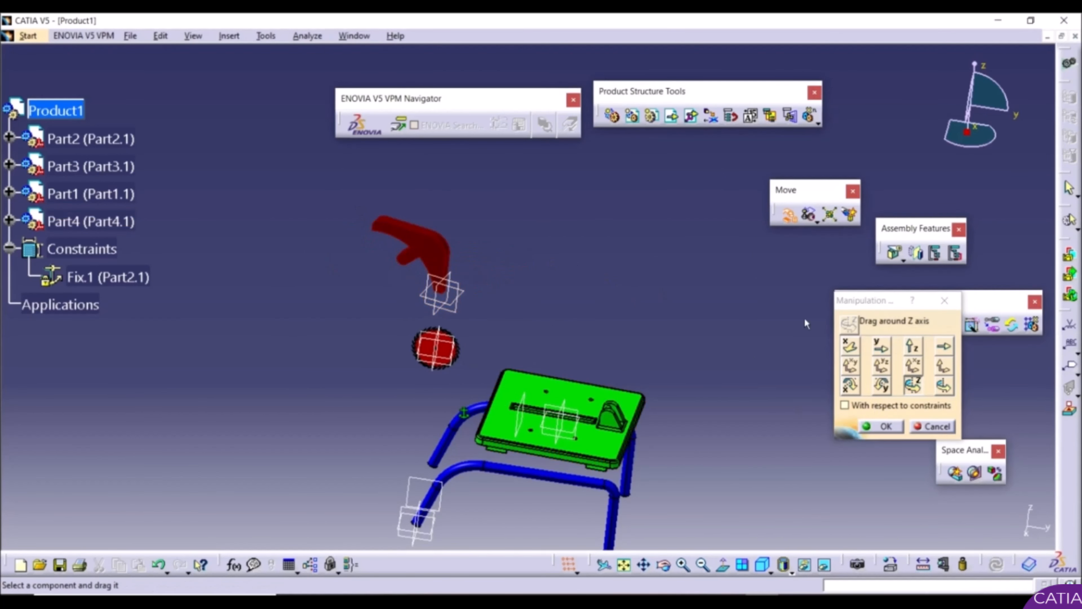
click(885, 425)
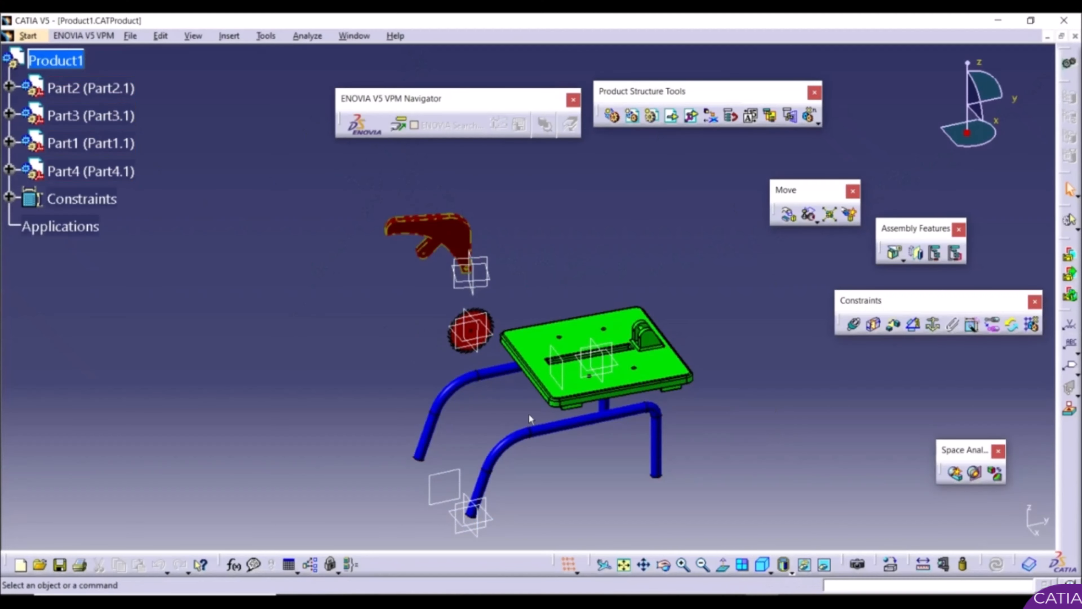
middle_drag(529, 415, 460, 375)
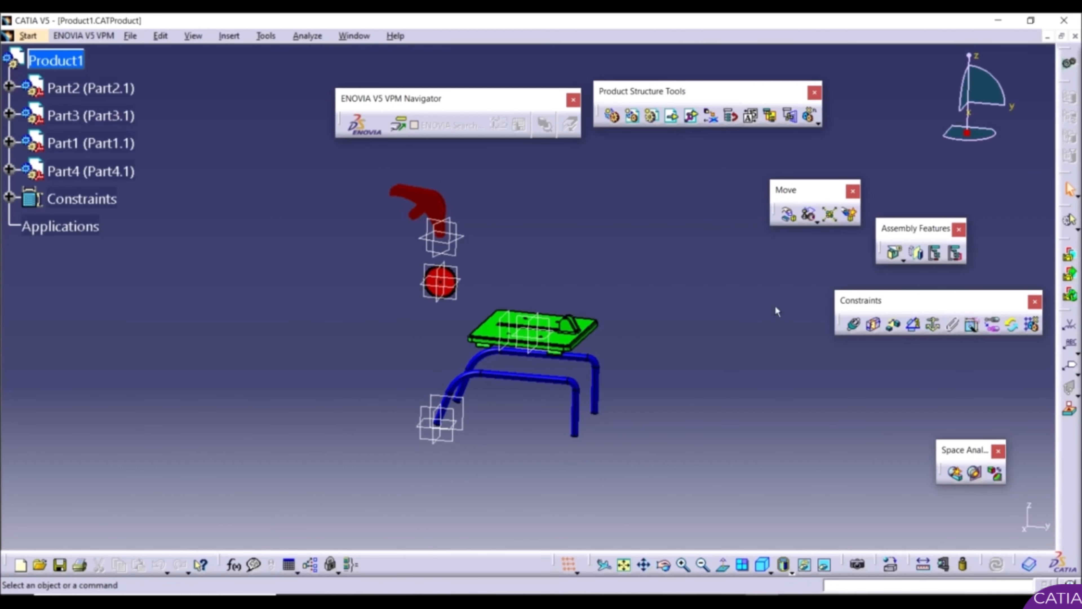
right_click(1070, 469)
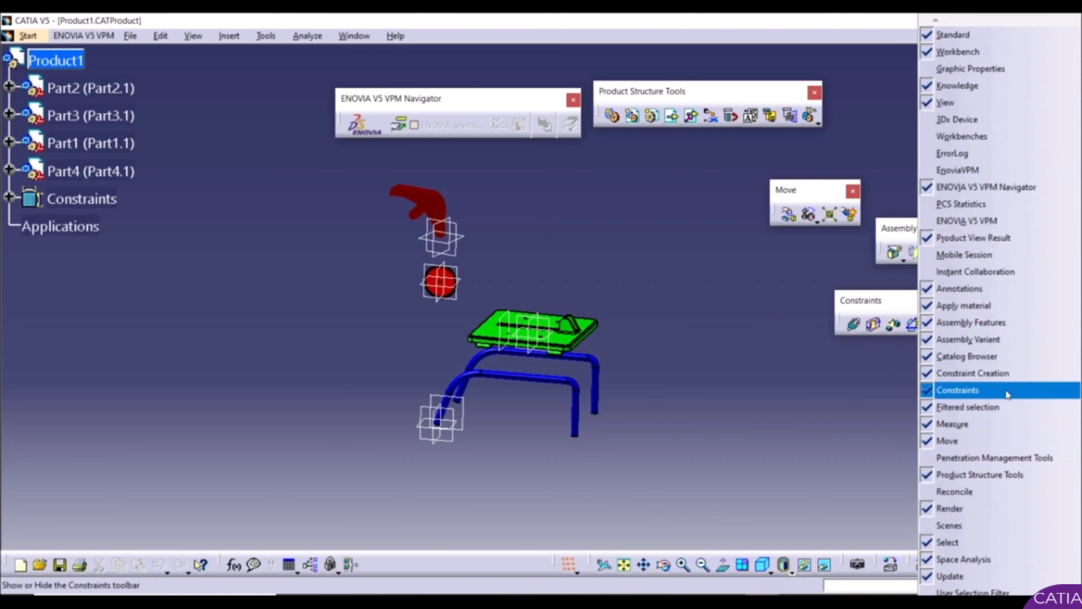
click(823, 384)
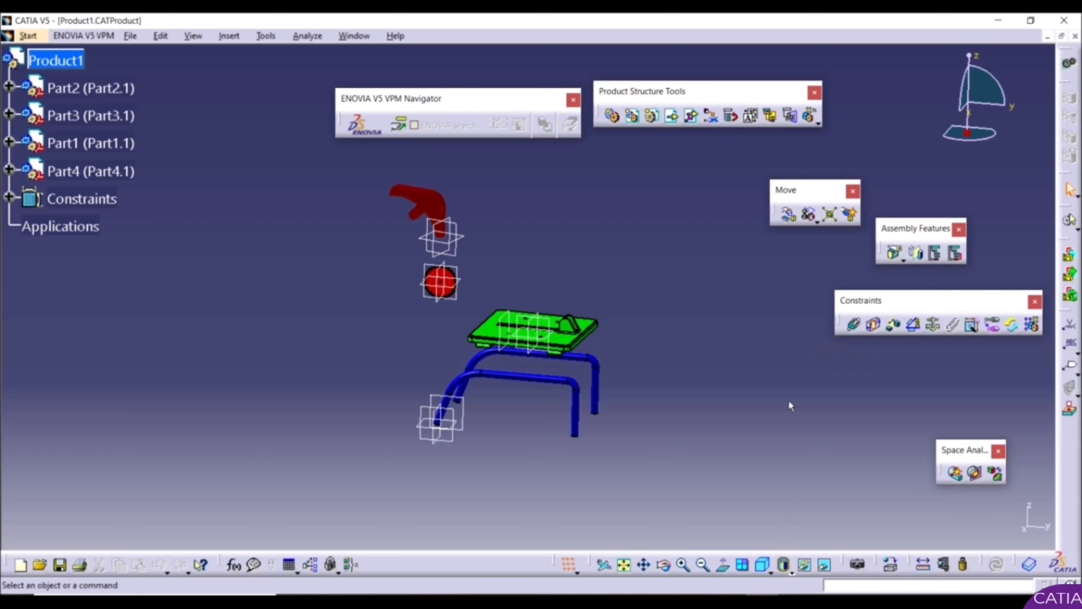
Step: Add a coincidence constraint between the axis of the table's clips on one side and the matching leg's straight upper tube, and update the assembly
click(855, 325)
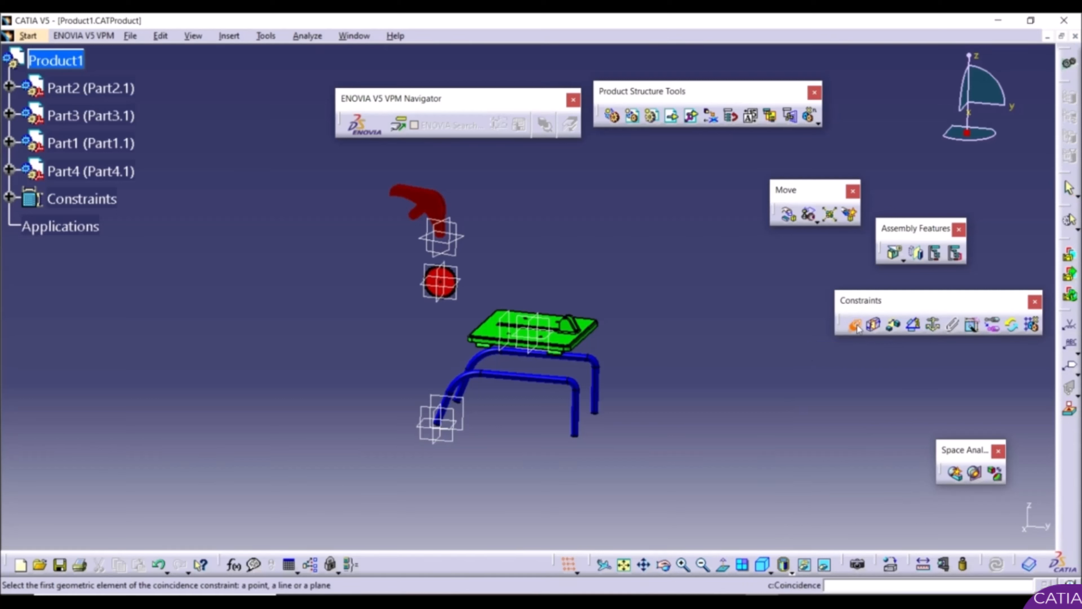
middle_drag(534, 410, 520, 285)
middle_drag(503, 458, 464, 306)
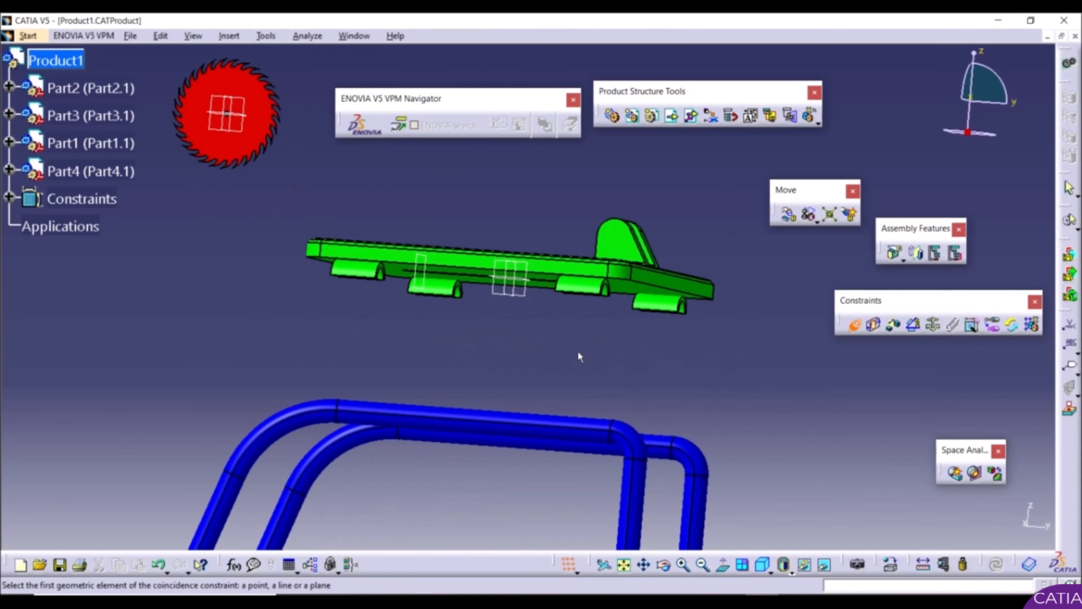
click(577, 285)
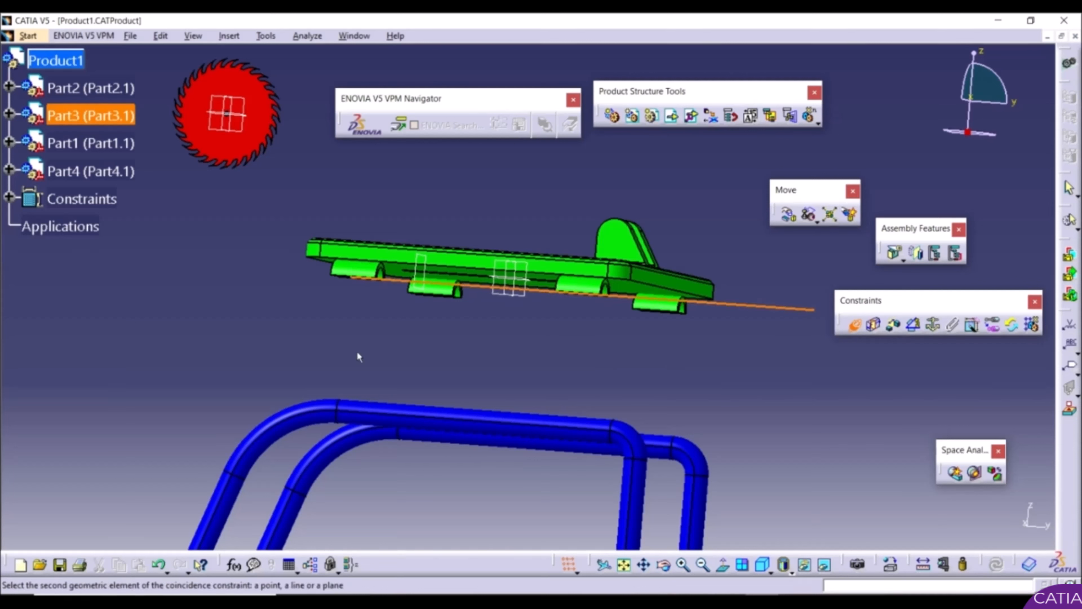
middle_drag(357, 352, 355, 419)
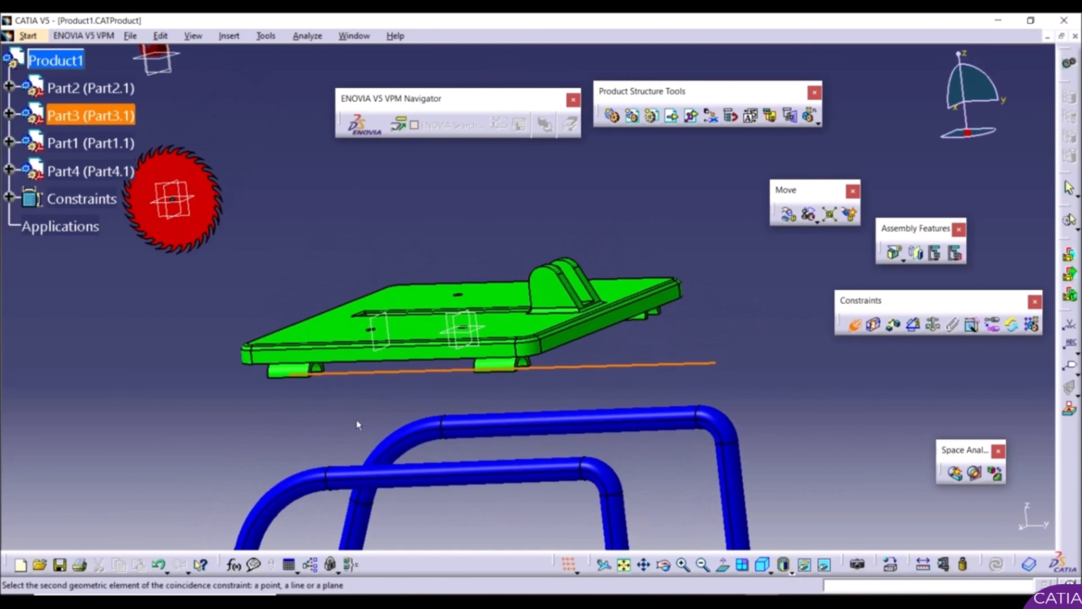
click(428, 472)
middle_drag(435, 474, 480, 375)
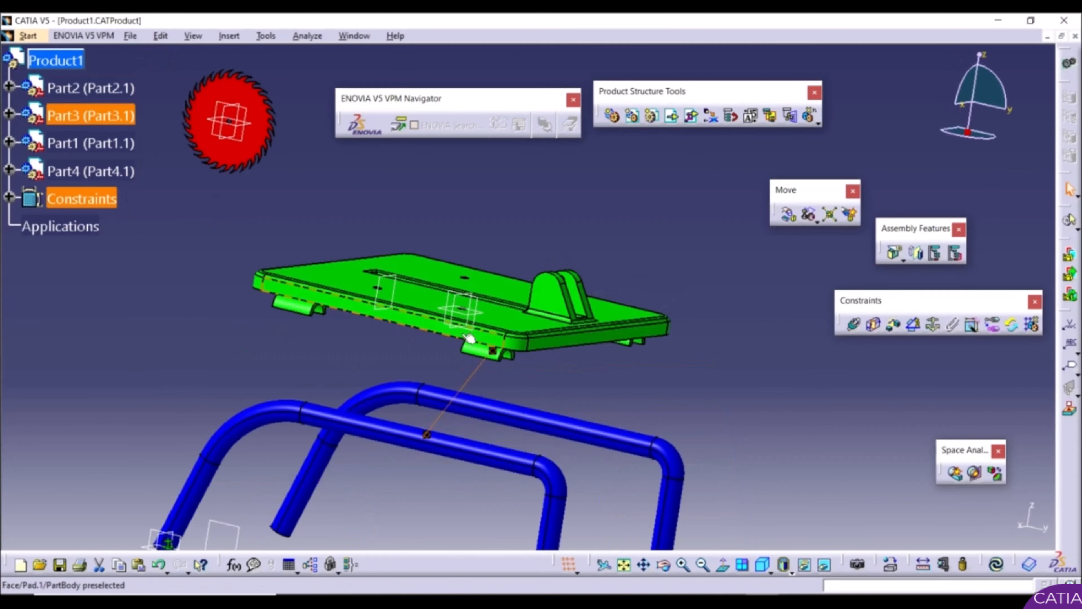
click(493, 359)
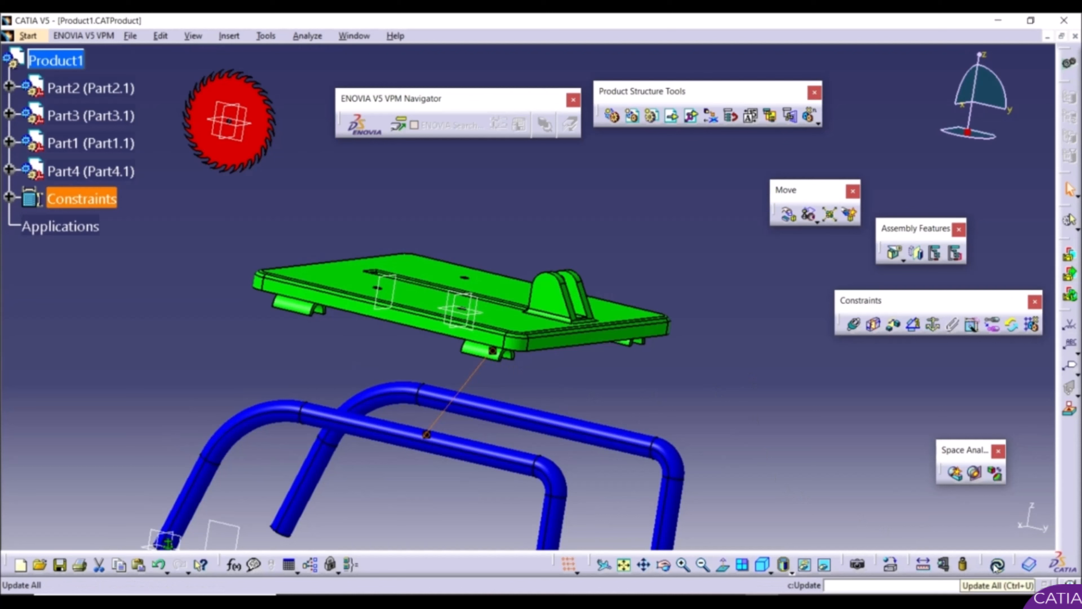
right_click(1064, 503)
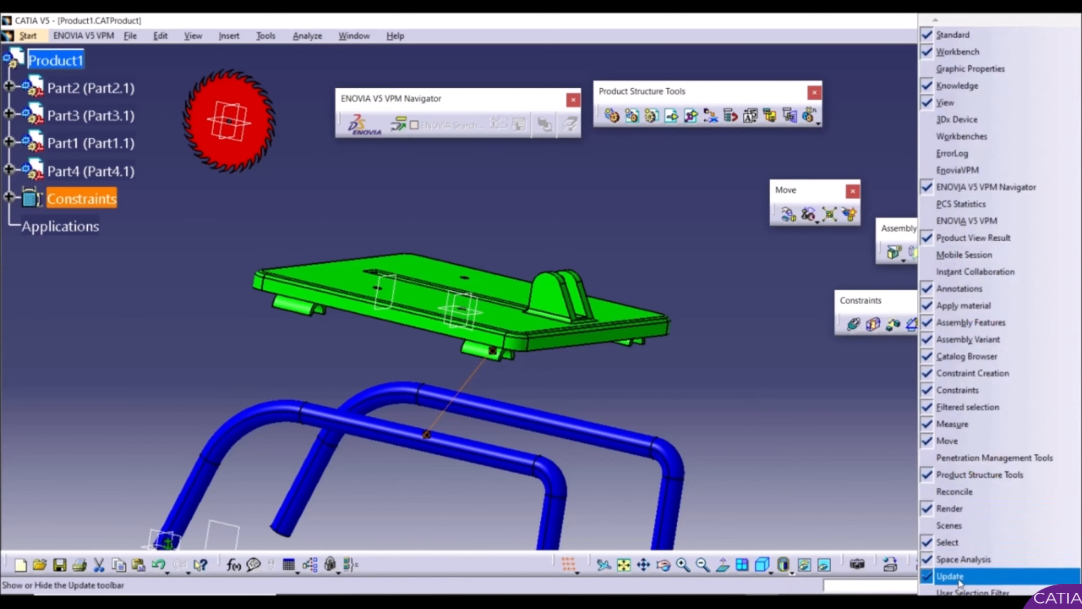
click(1014, 559)
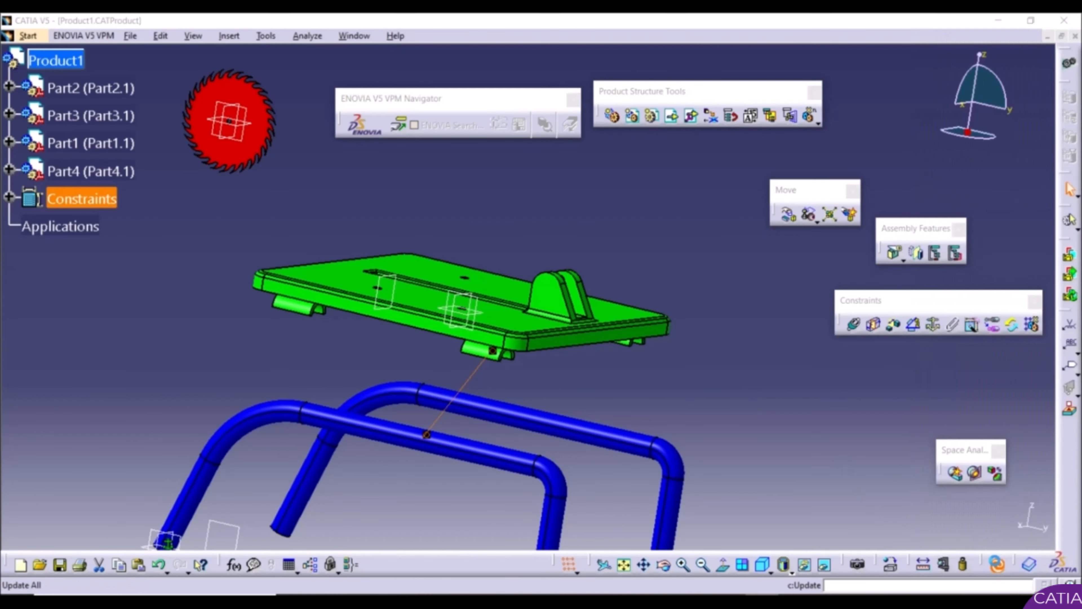
click(997, 565)
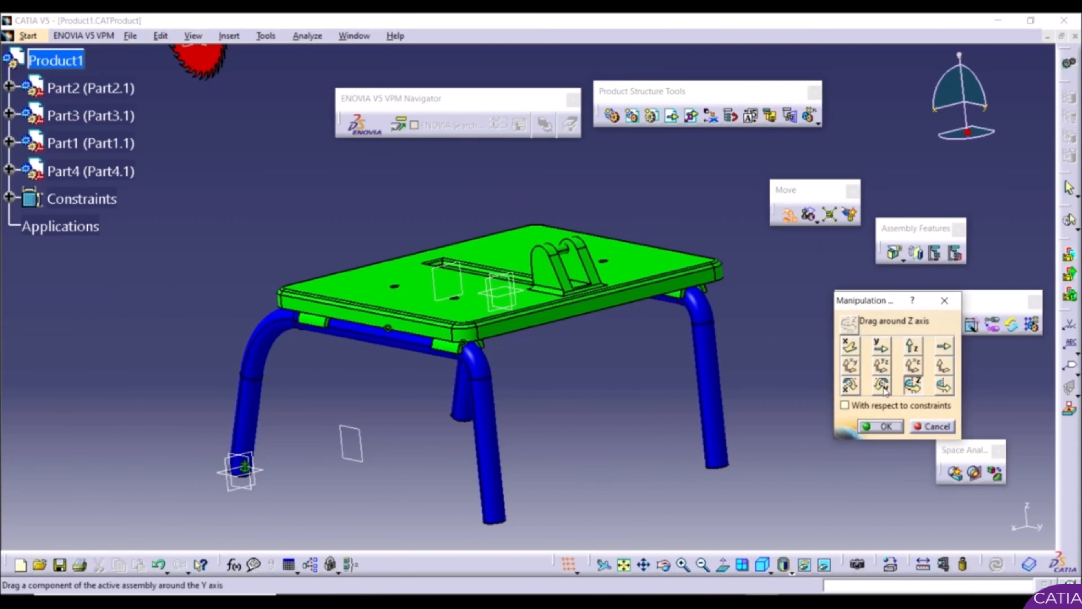
Step: Manipulate the green table with respect to constraints, sliding it along the Y axis and tilting it around the Y axis
click(881, 345)
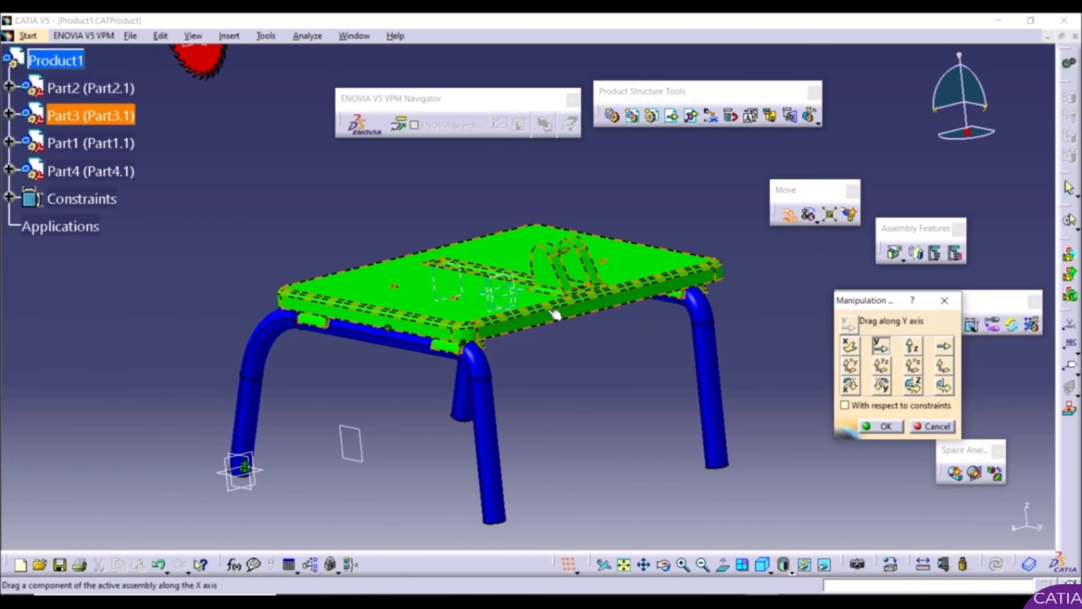
click(845, 405)
drag(531, 322, 587, 366)
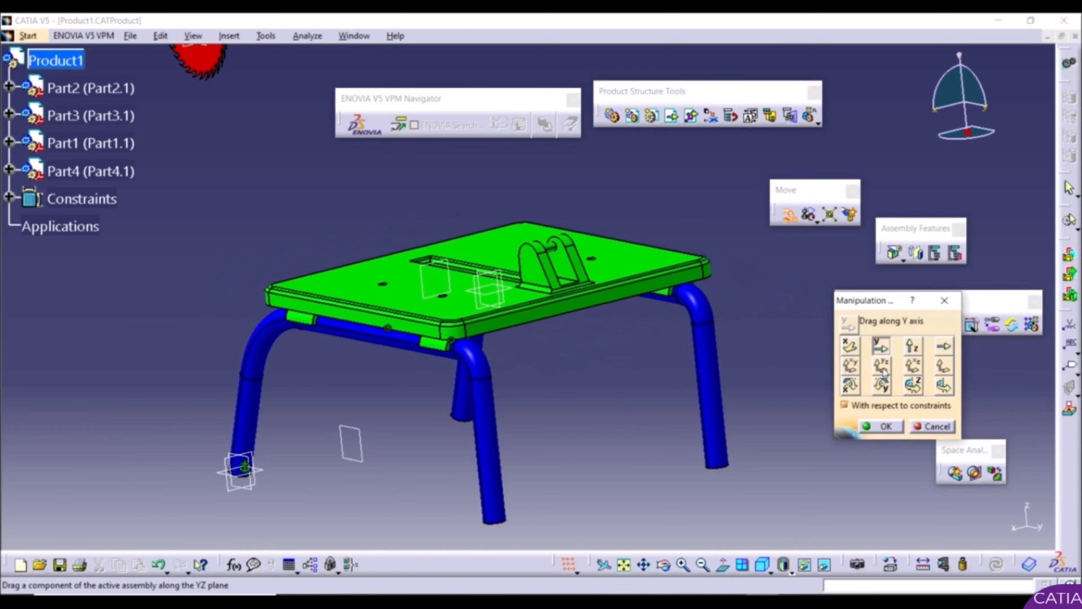
click(885, 387)
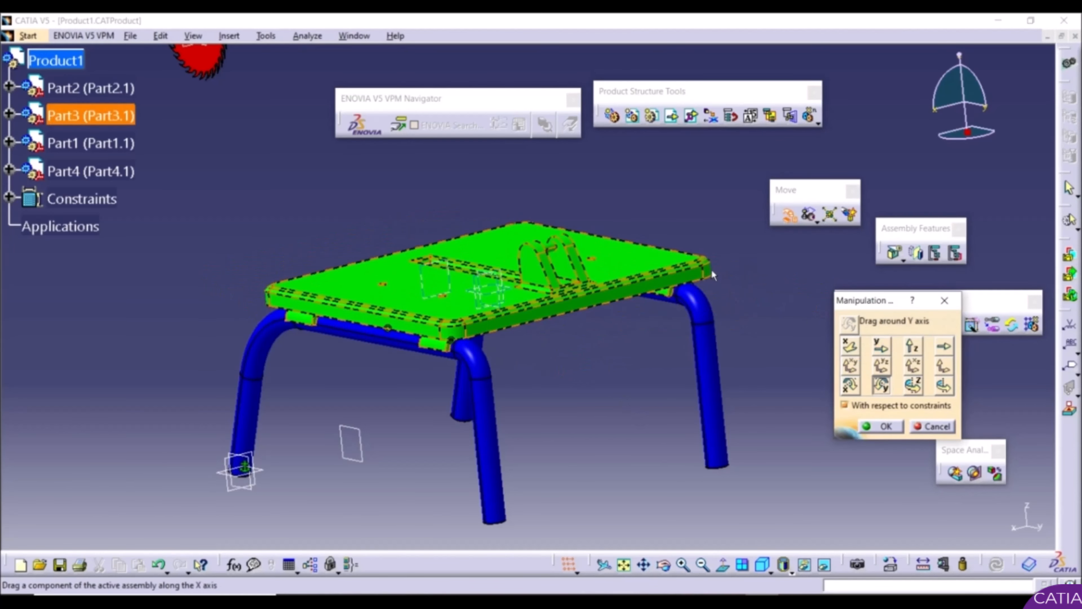
drag(669, 251, 654, 320)
click(871, 424)
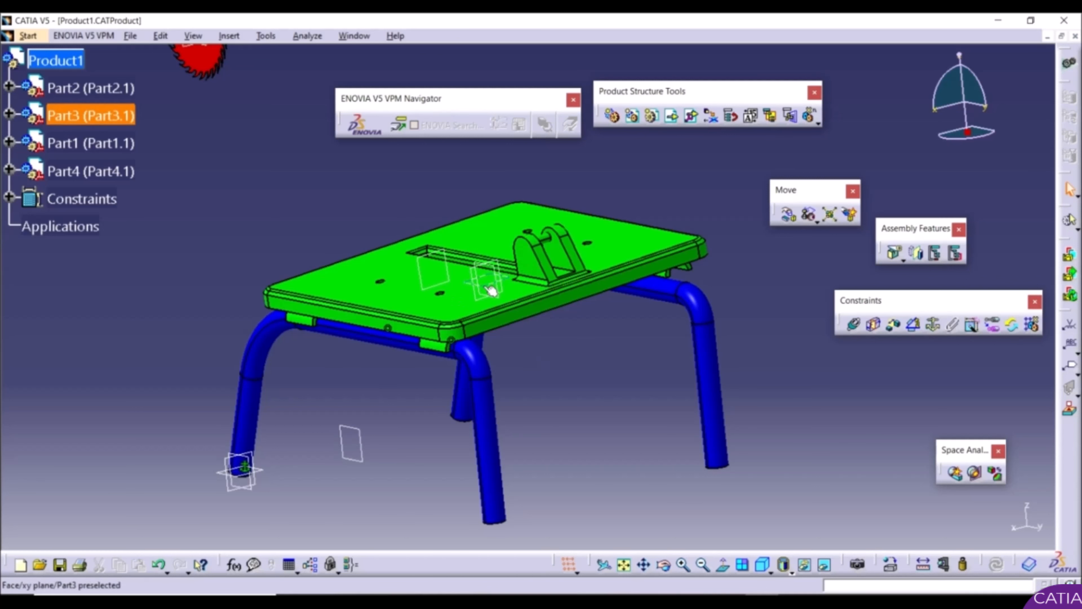
Step: Analyze the component degrees of freedom of the table, Part3.1, and close the analysis
right_click(93, 116)
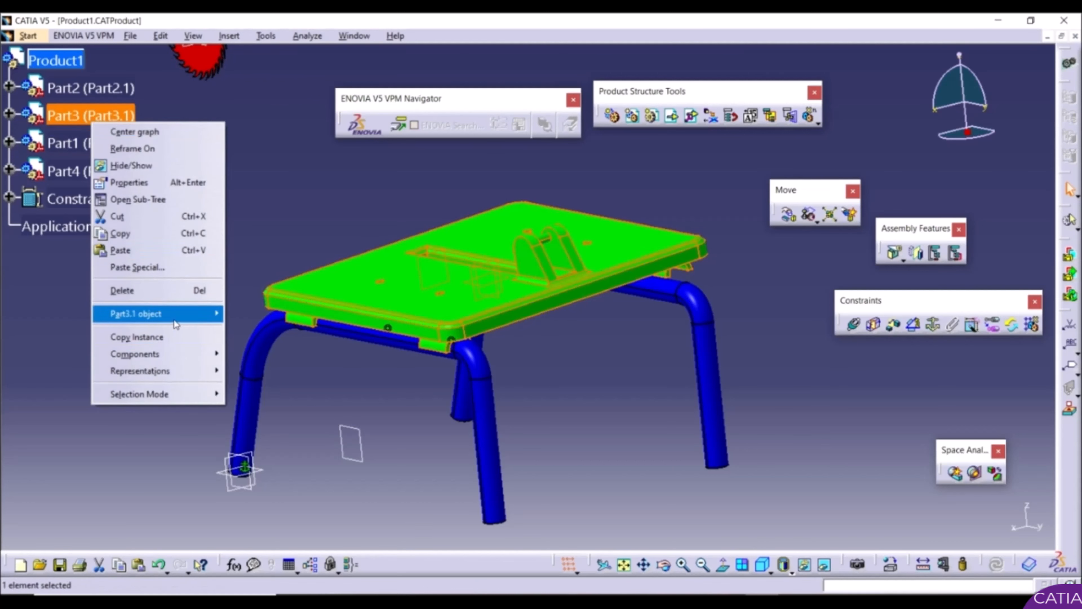
mouse_move(176, 325)
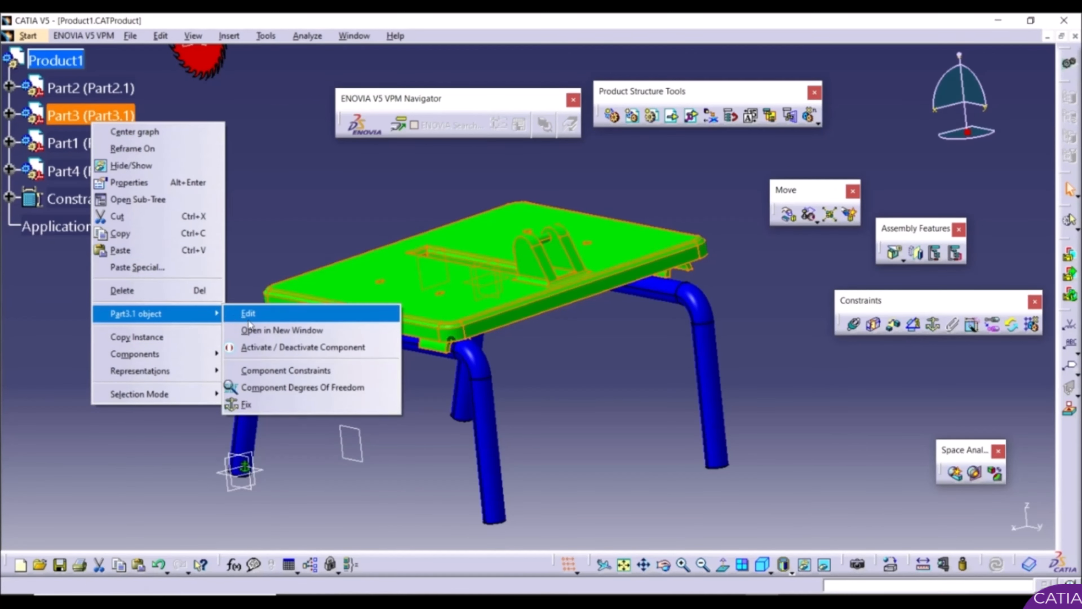
click(301, 389)
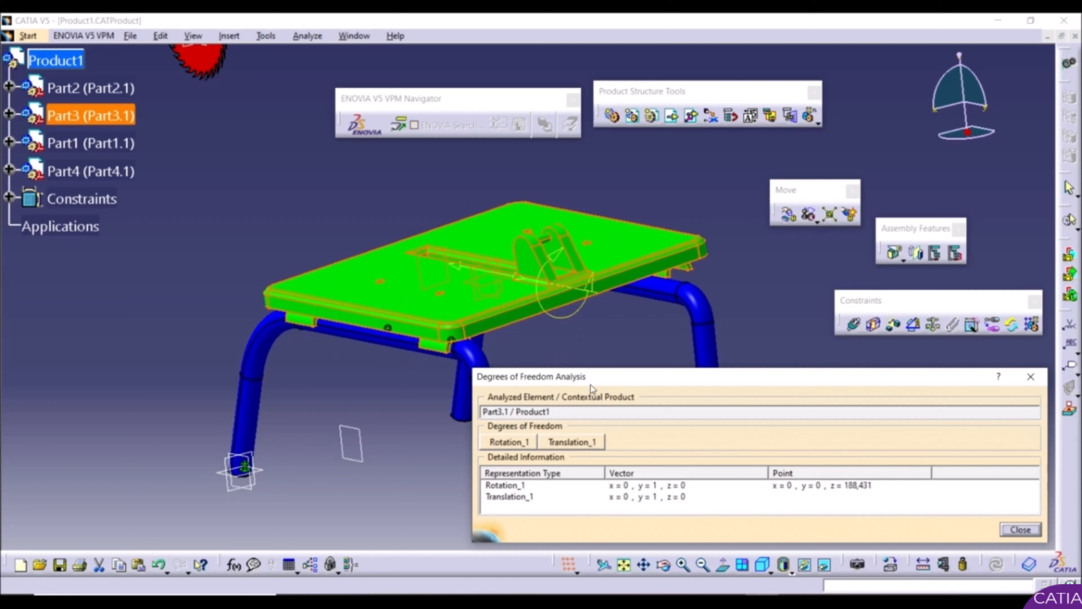
click(1005, 533)
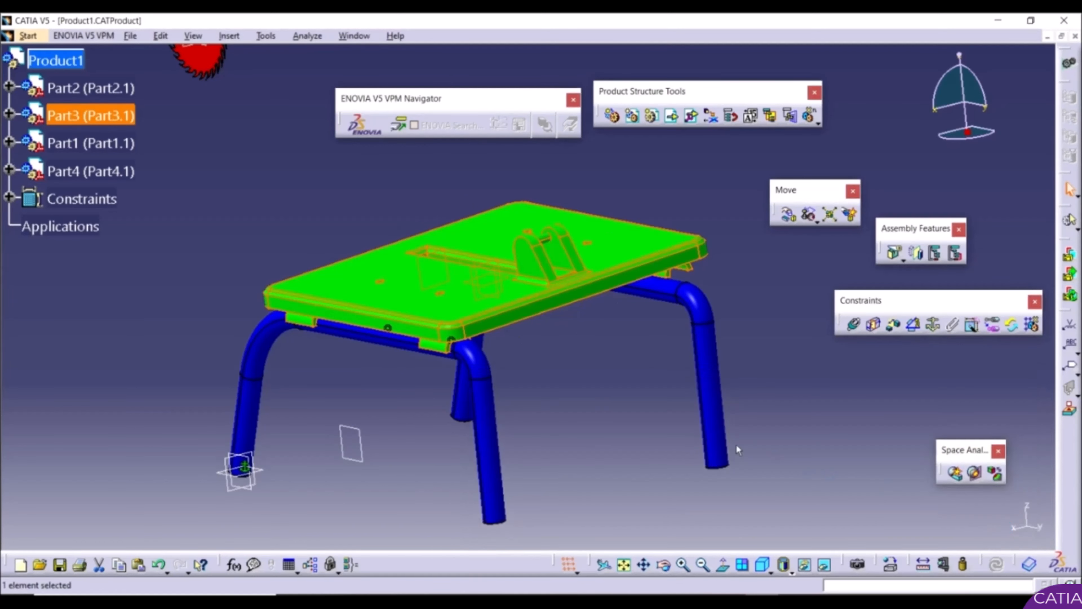
click(658, 425)
Step: Make the axis of the table's opposite clips coincident with the second leg's upper tube, and update the assembly
middle_drag(571, 413, 359, 388)
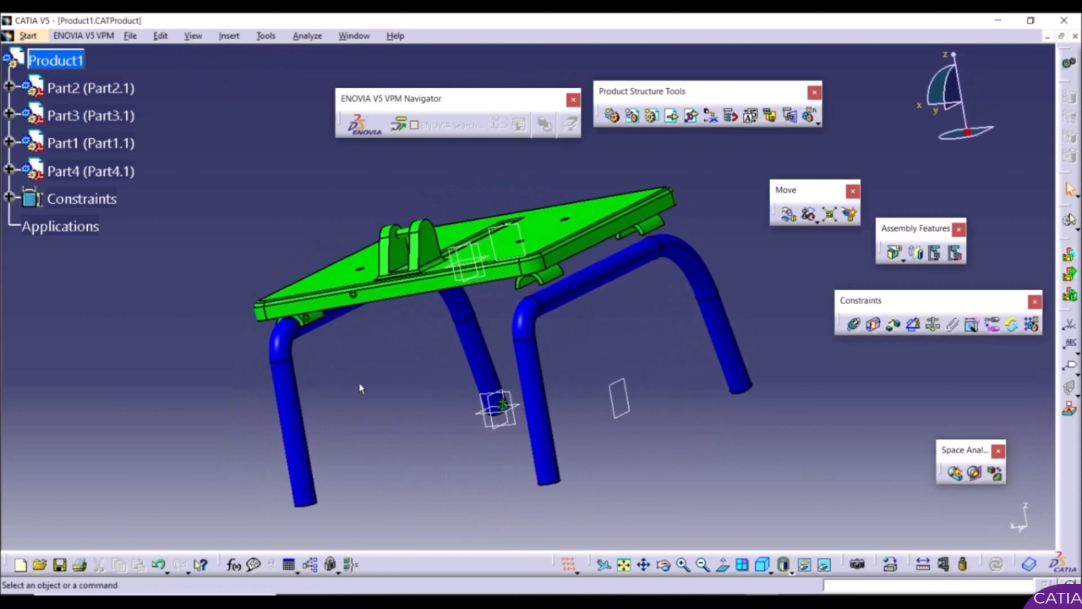
click(853, 324)
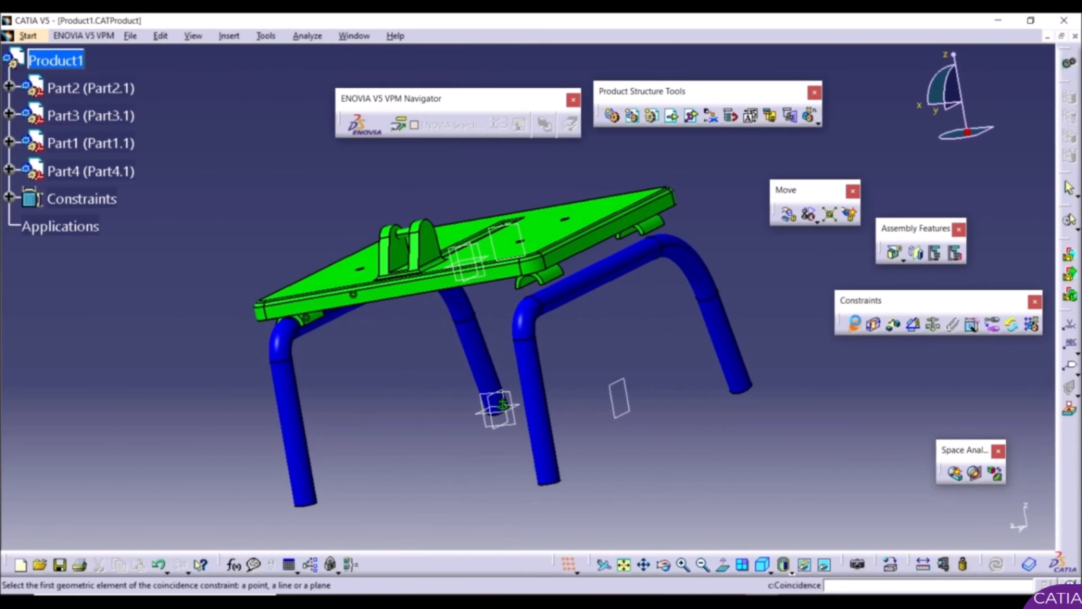
click(562, 277)
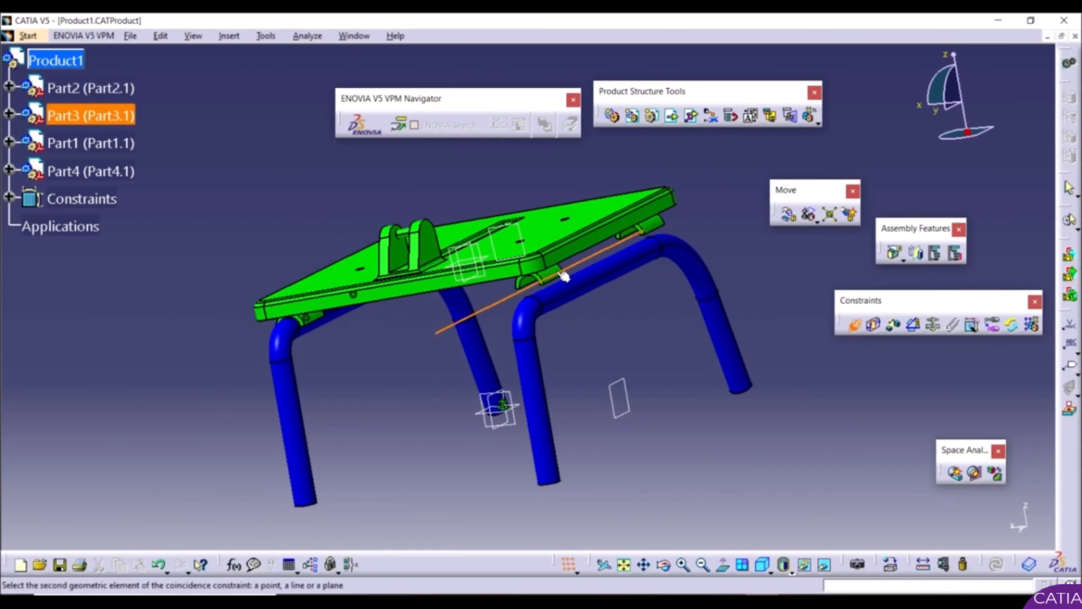
click(562, 292)
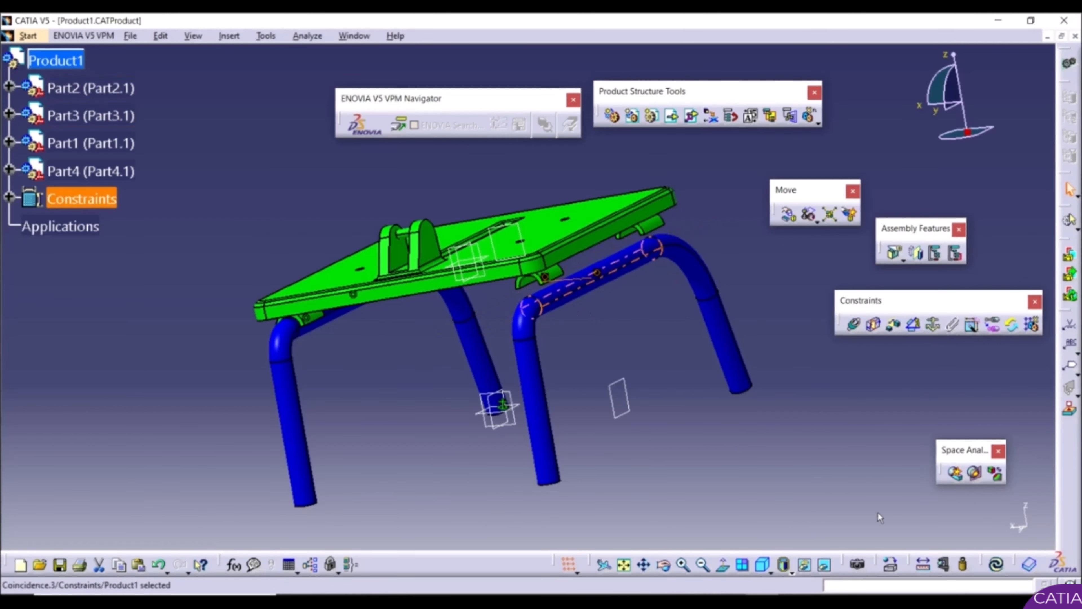
click(996, 564)
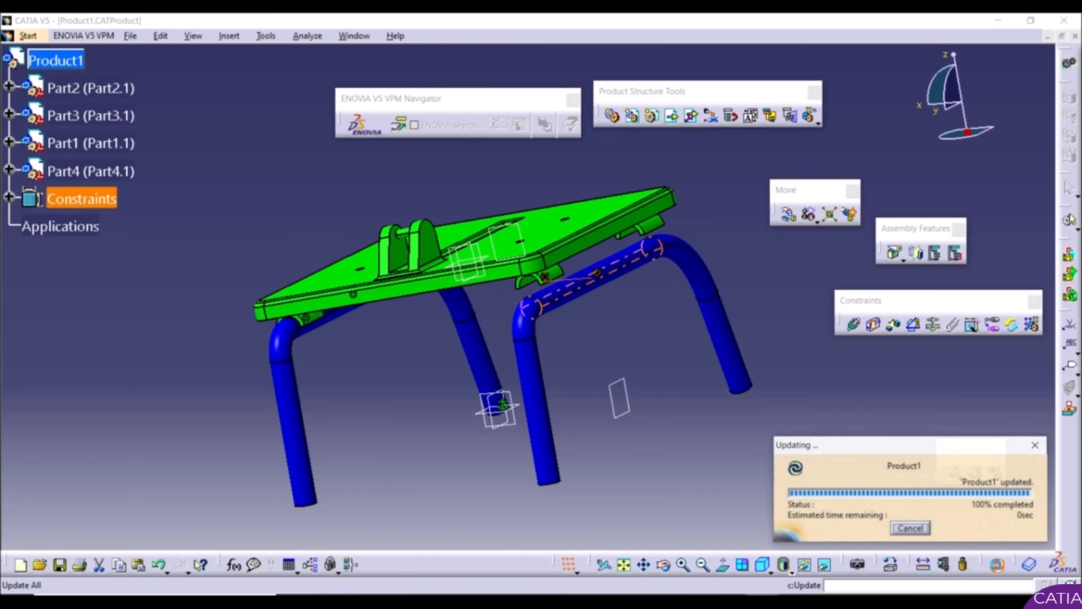
click(727, 450)
Step: Recheck the remaining component degrees of freedom of Part3.1 with both clip sides constrained to the legs
middle_drag(464, 426, 580, 427)
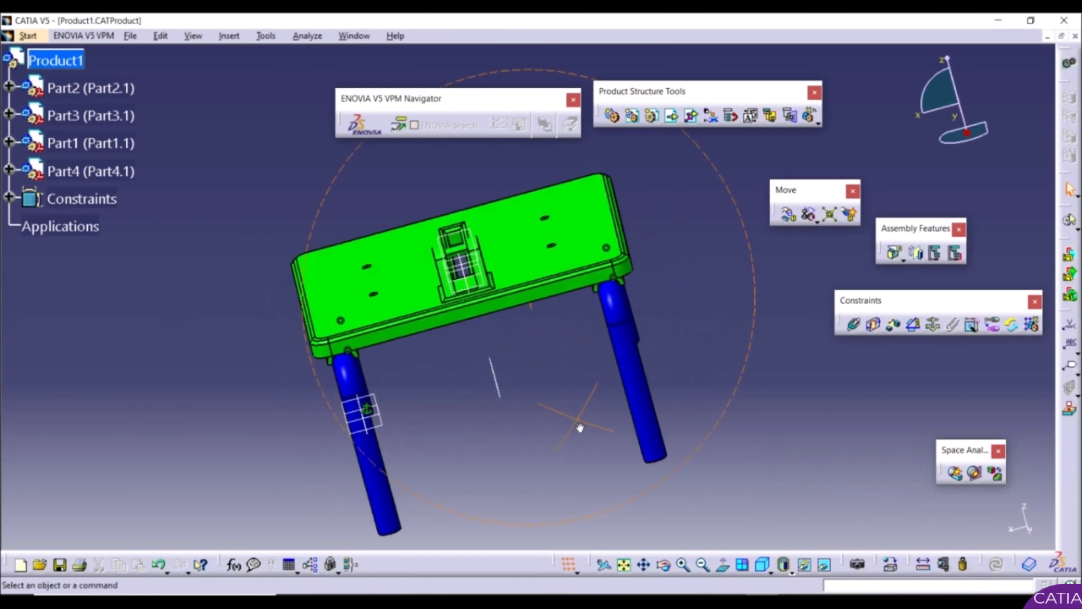
right_click(82, 120)
mouse_move(176, 312)
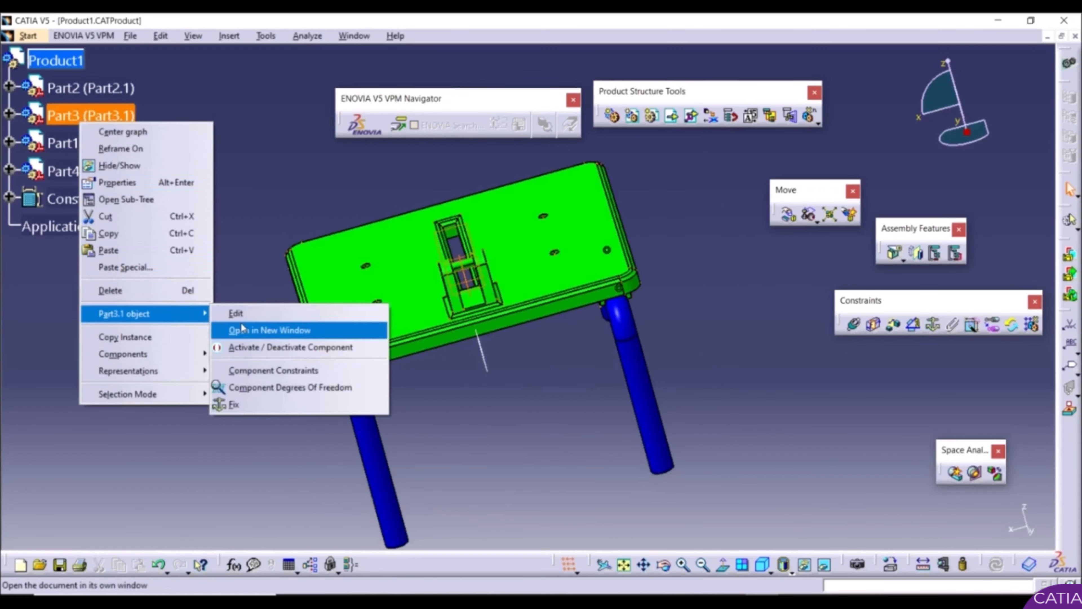
click(273, 386)
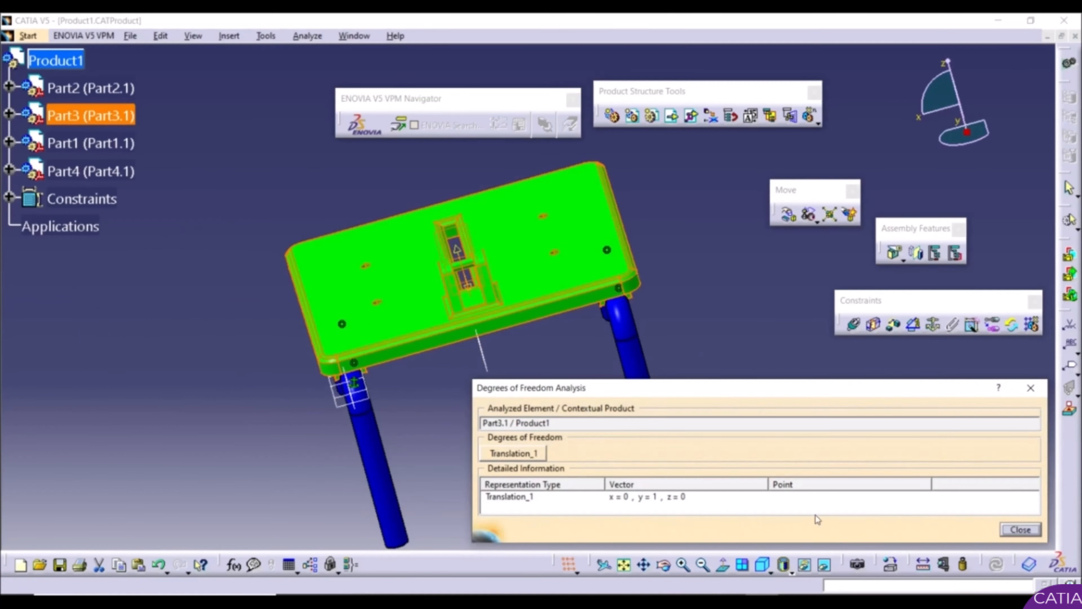
click(1020, 530)
Step: Create a line contact constraint with Internal orientation between the table's side face beside the blade bracket and a leg's lower cylindrical face
middle_drag(630, 448, 737, 417)
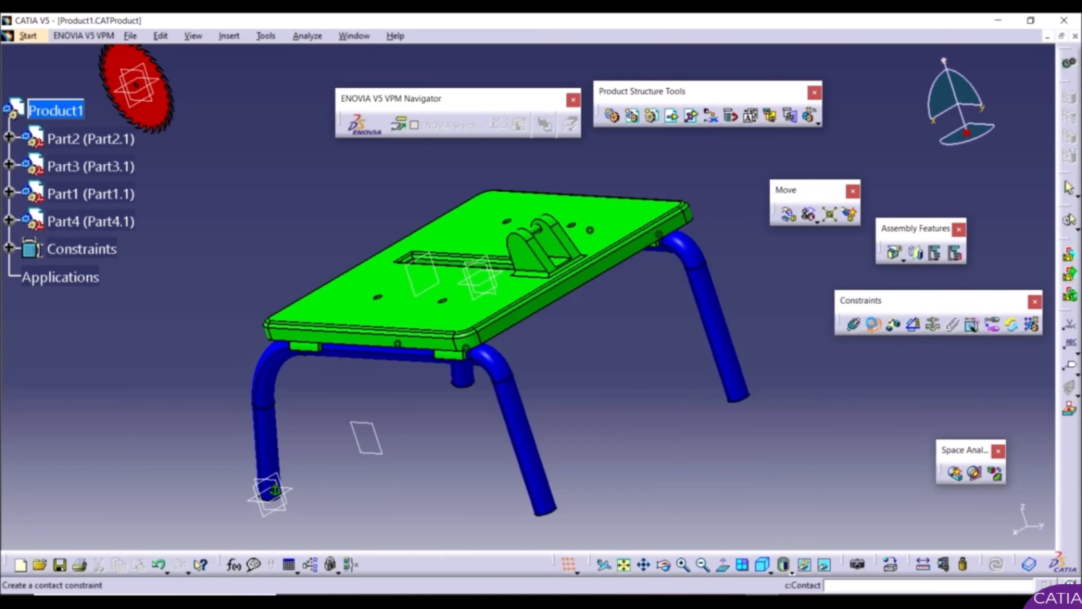
click(872, 324)
middle_drag(580, 325, 465, 282)
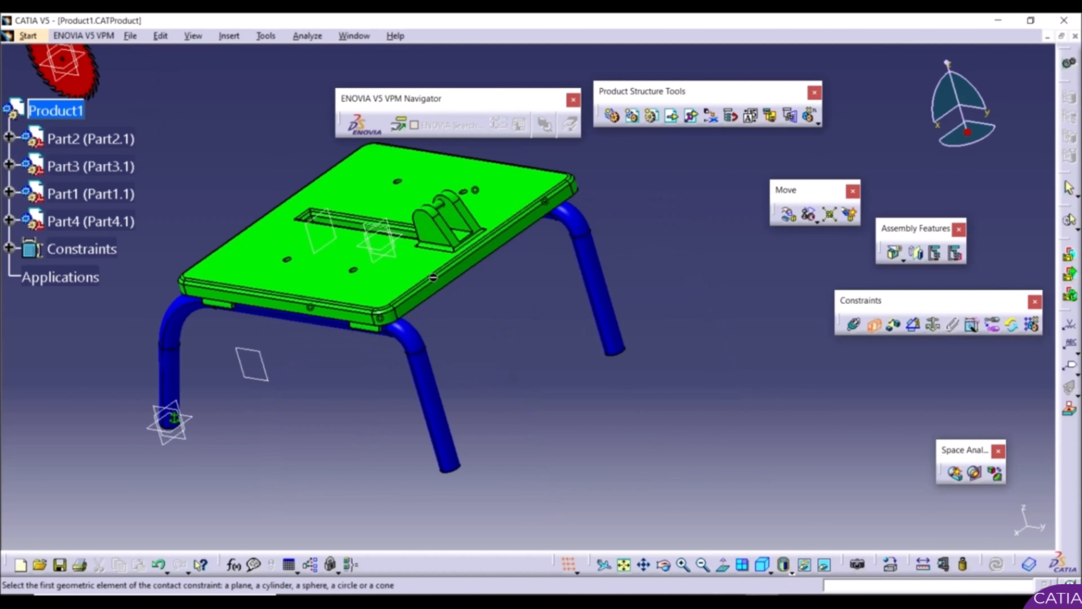
click(439, 285)
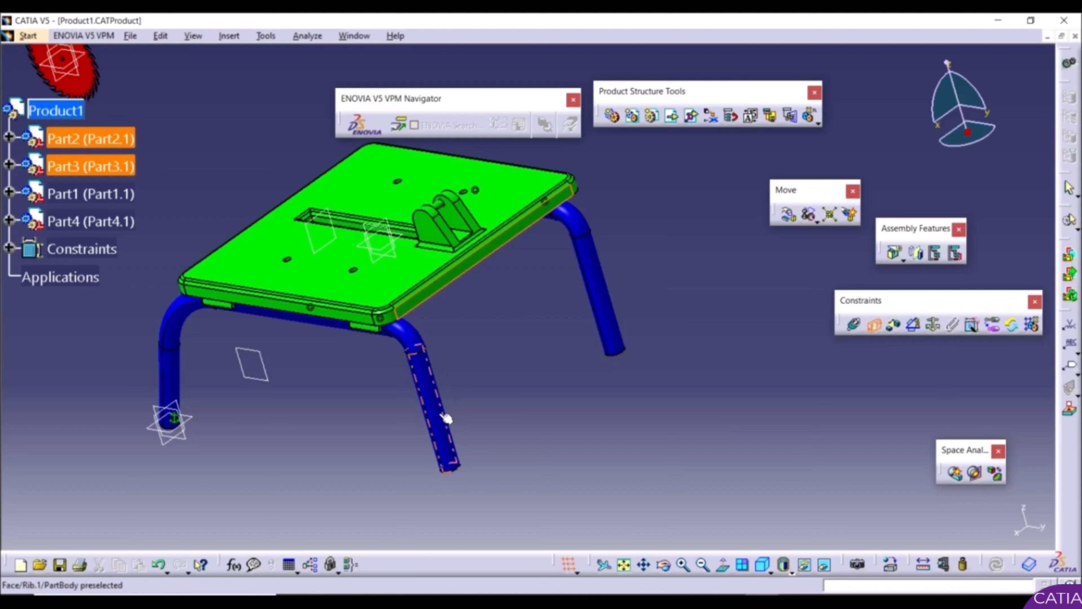
click(444, 431)
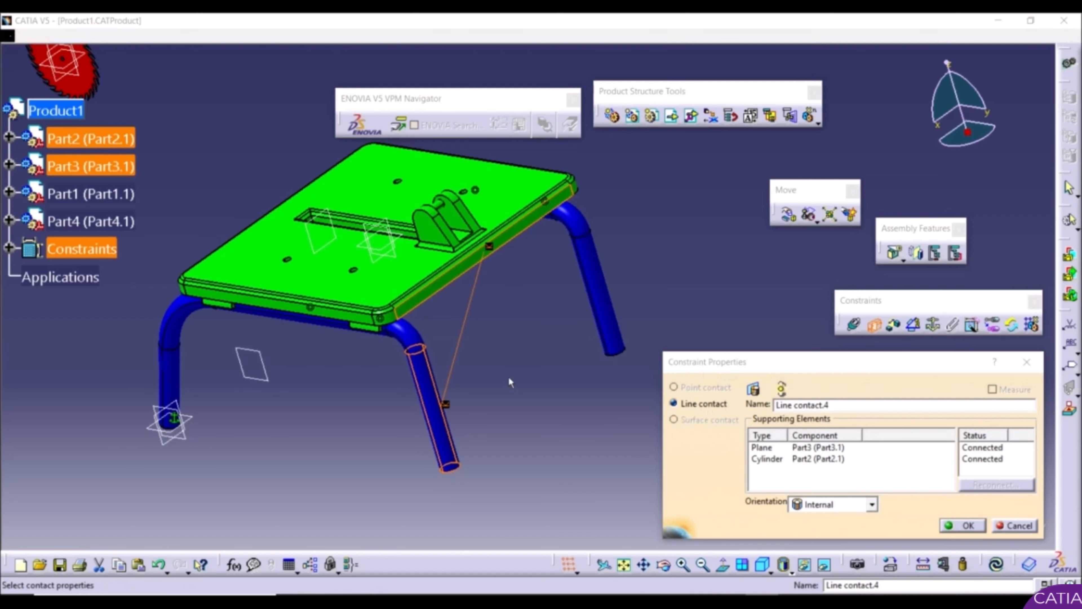
middle_drag(509, 376, 275, 513)
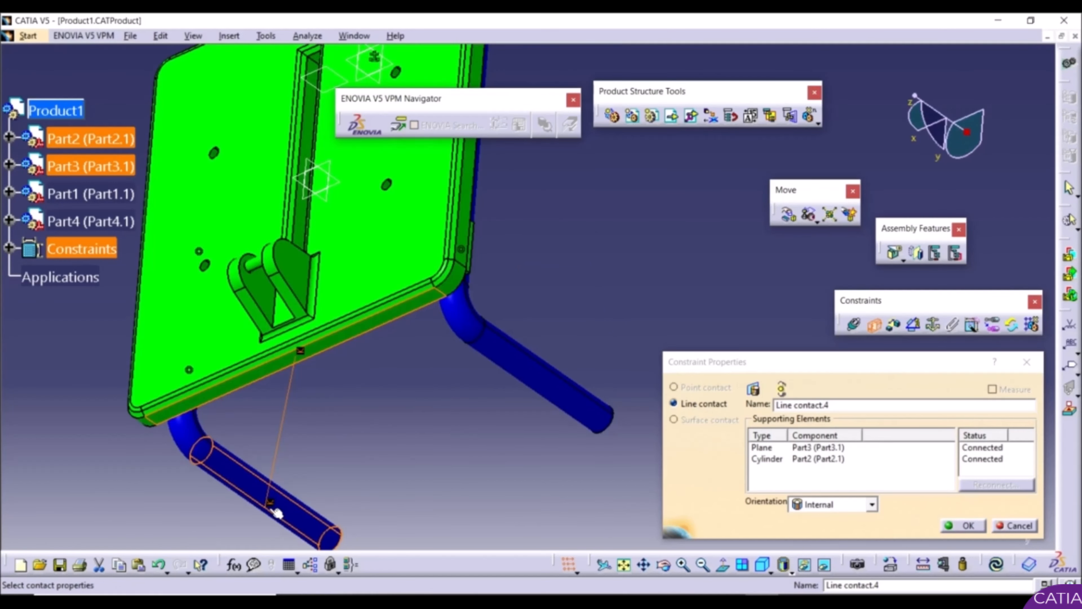
middle_drag(319, 361, 533, 325)
click(978, 525)
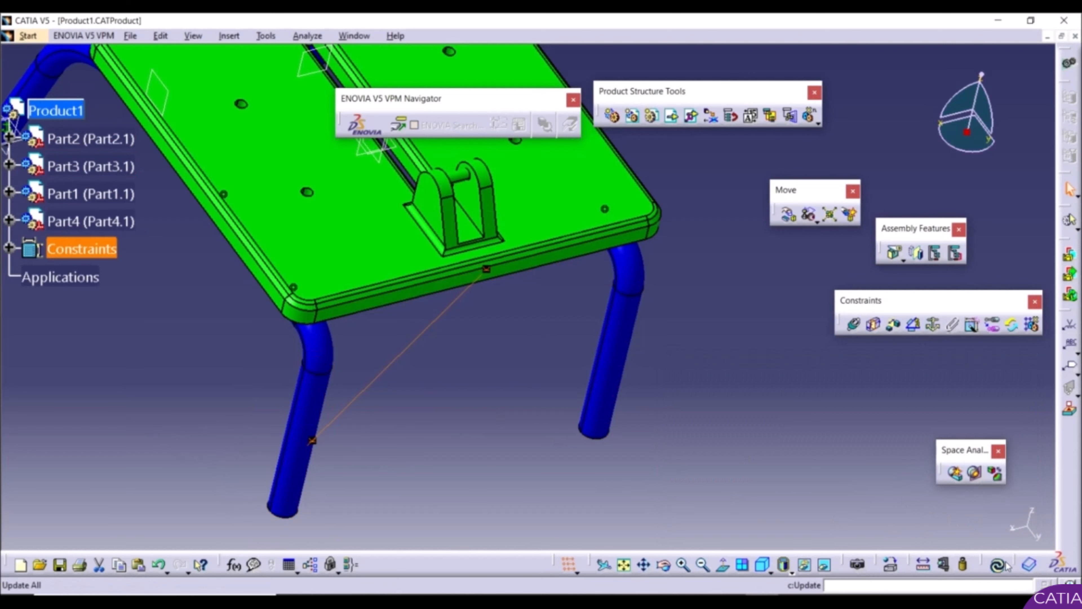
Step: Update the assembly to apply the line contact constraint between the green table plate and the blue legs
click(996, 564)
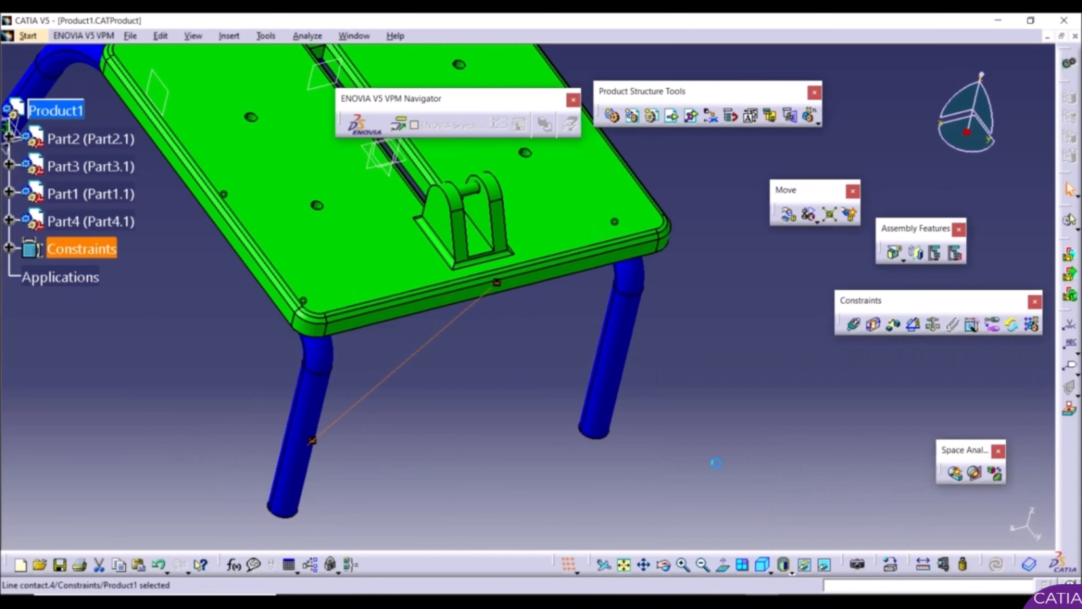
middle_drag(362, 430, 586, 187)
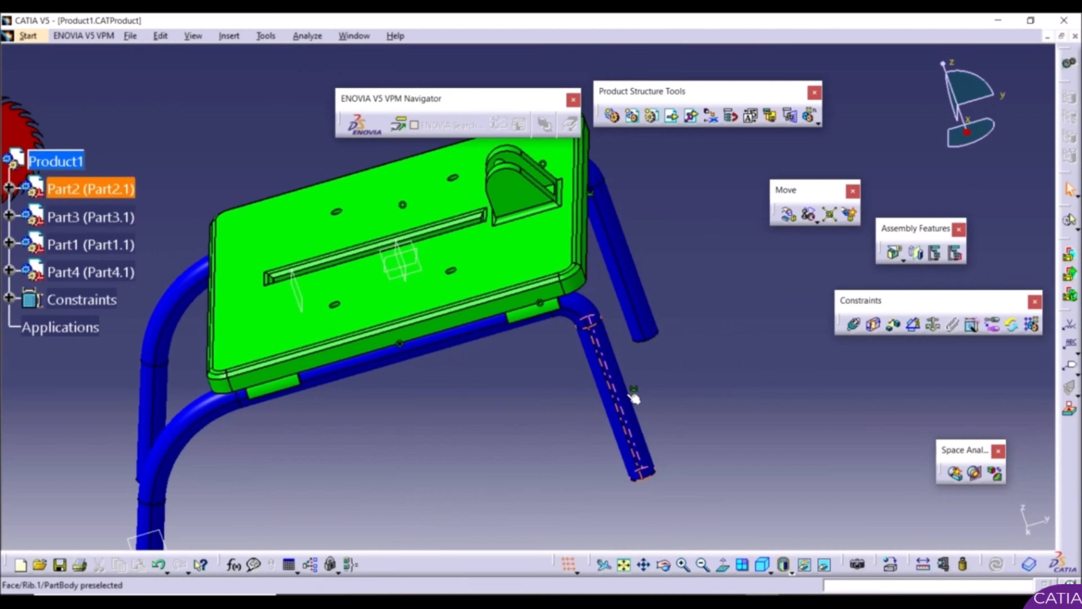
mouse_move(437, 375)
middle_down()
mouse_move(640, 382)
mouse_move(341, 183)
mouse_move(387, 256)
mouse_move(405, 239)
mouse_move(430, 394)
middle_up()
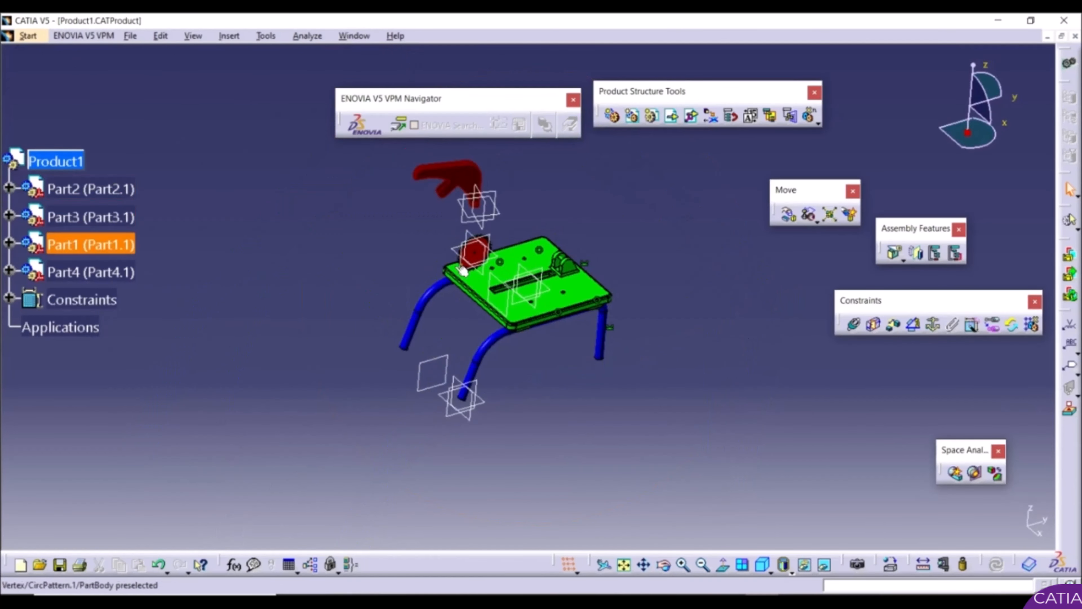
Step: Analyse the component degrees of freedom of the green table plate, Part3
right_click(91, 223)
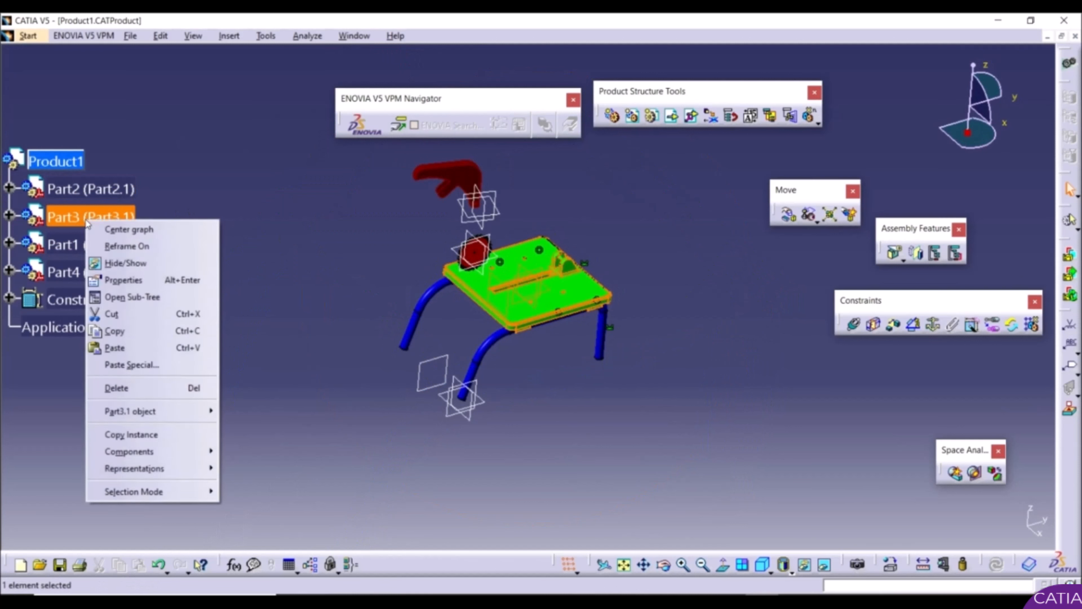
mouse_move(141, 411)
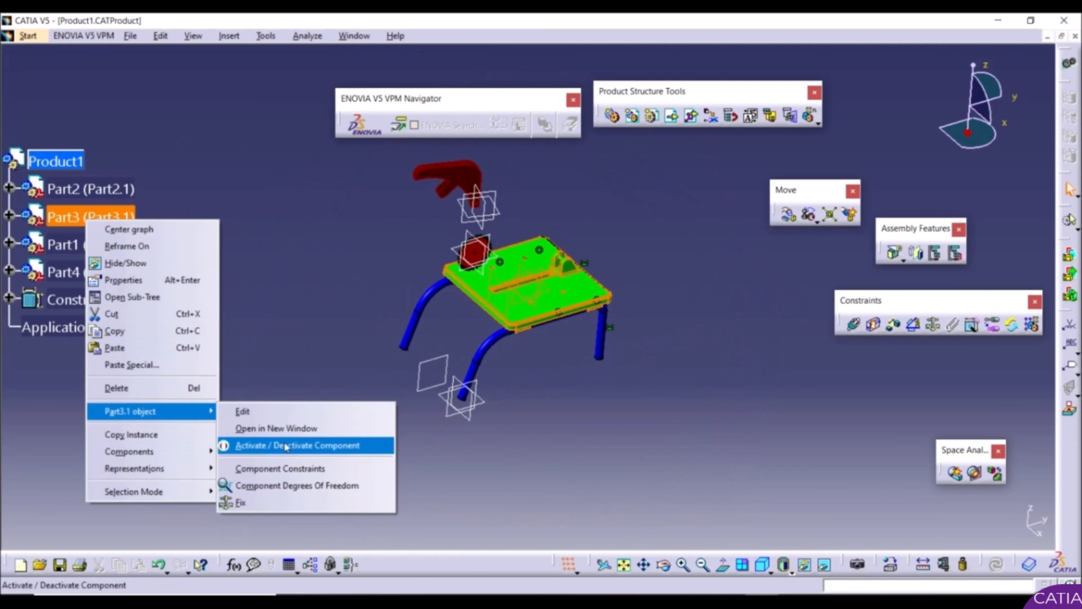
click(289, 486)
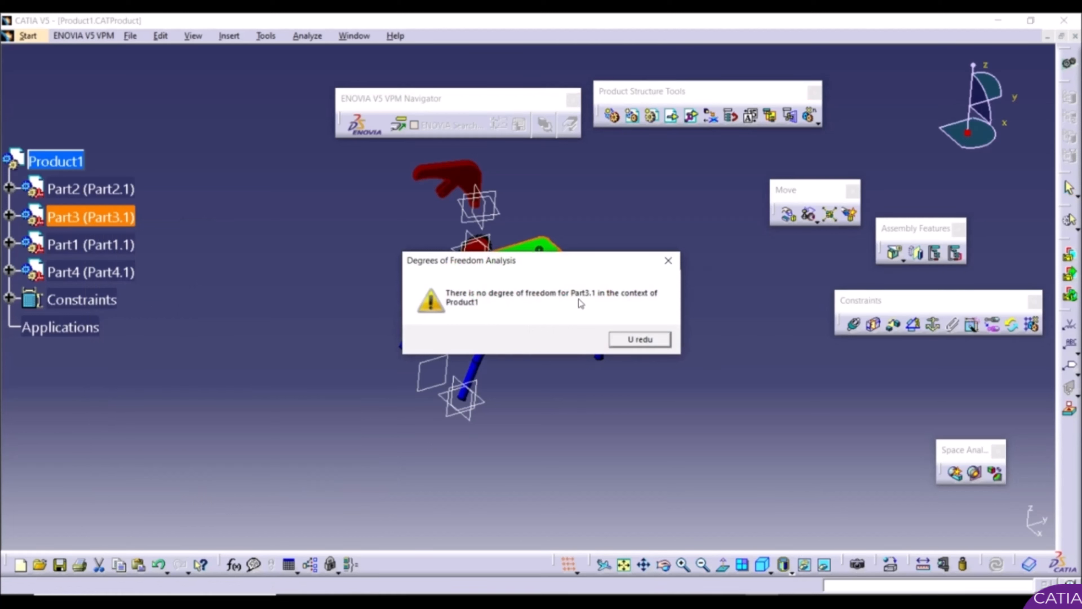
click(639, 340)
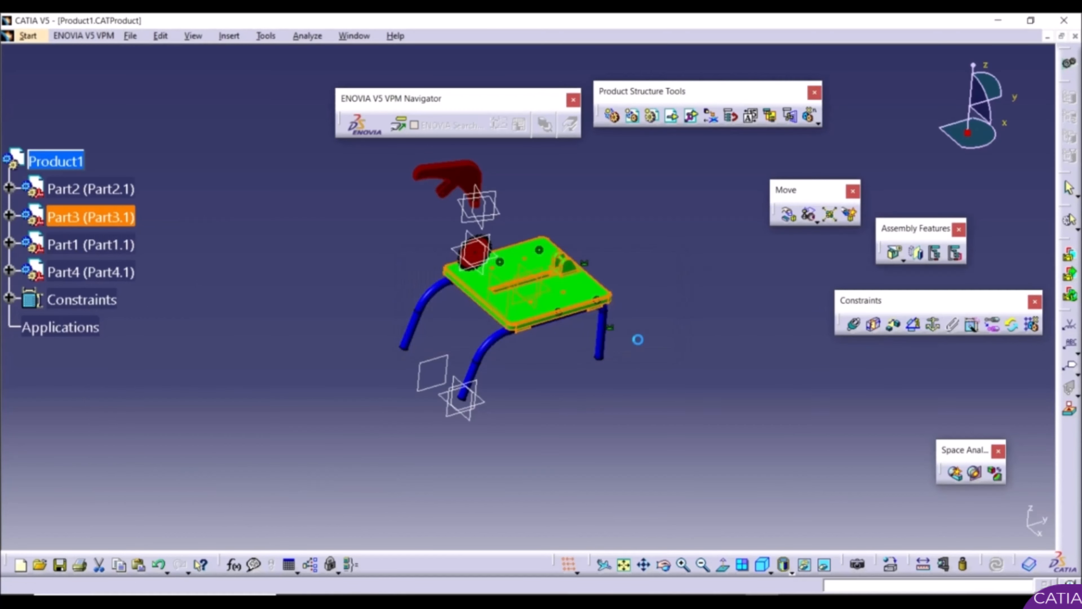
Step: Test whether the green table plate can be moved along the Y axis with respect to its constraints
ctrl+middle_drag(555, 344, 559, 277)
click(788, 215)
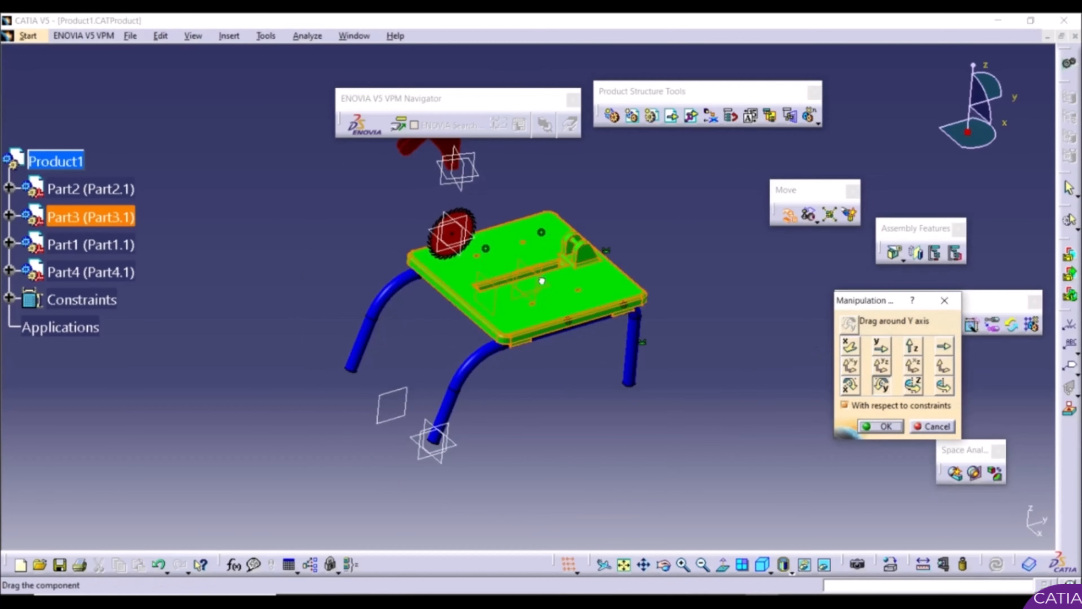
click(880, 345)
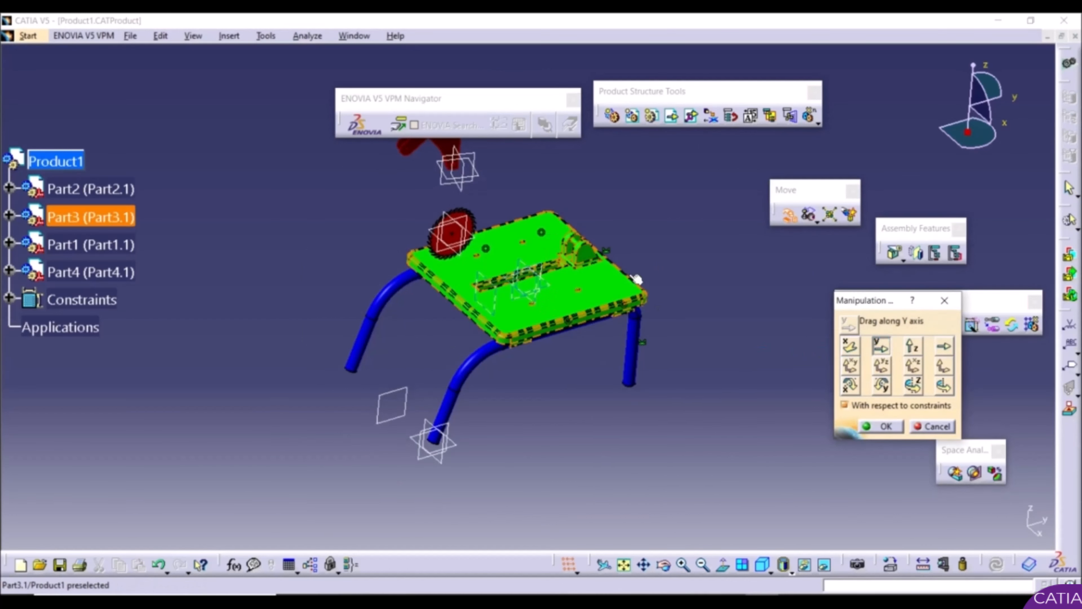
drag(595, 305, 555, 310)
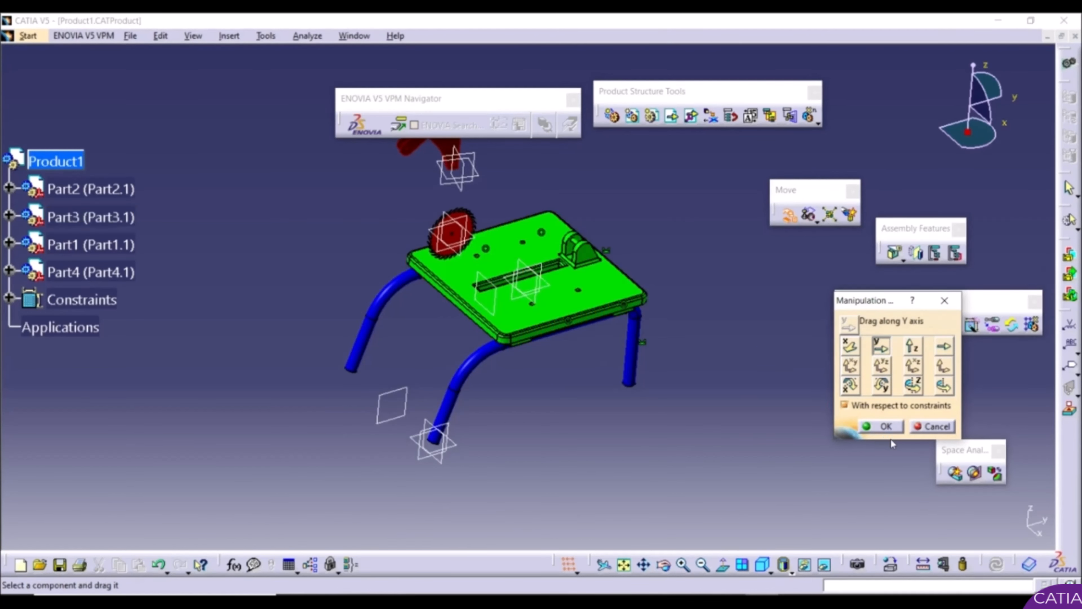
click(885, 428)
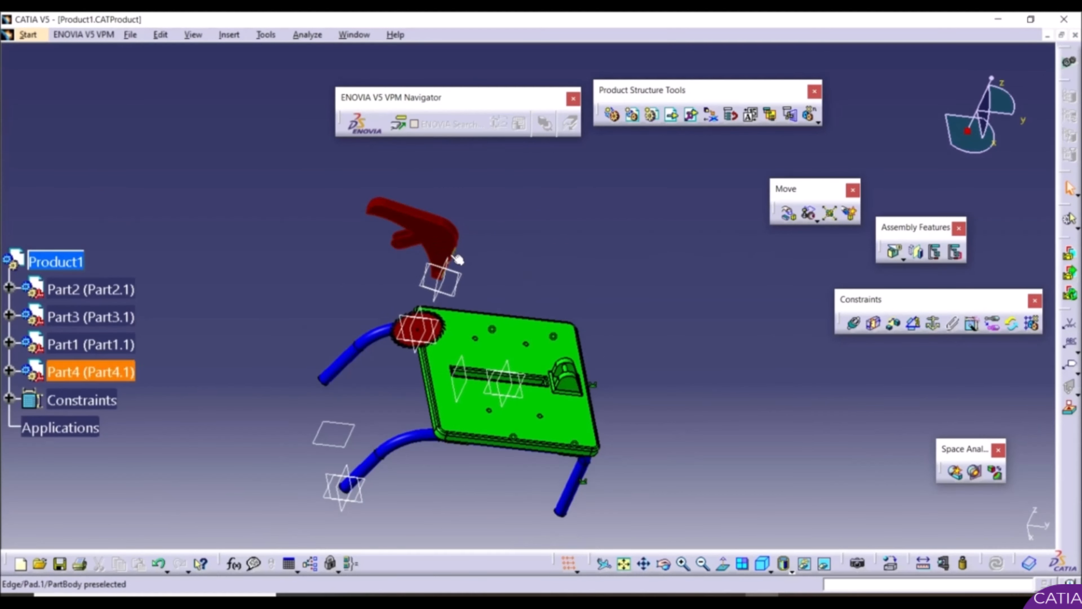
Step: Constrain the red arm's flat side face parallel to the side face of the table's bracket and update the assembly
middle_drag(681, 367, 333, 285)
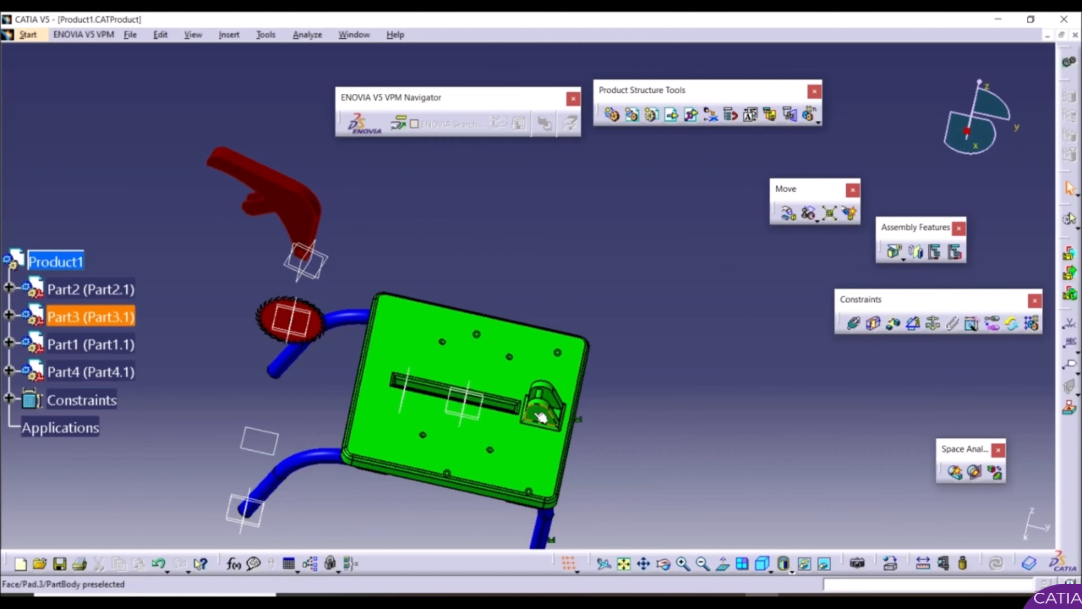
middle_drag(540, 417, 585, 383)
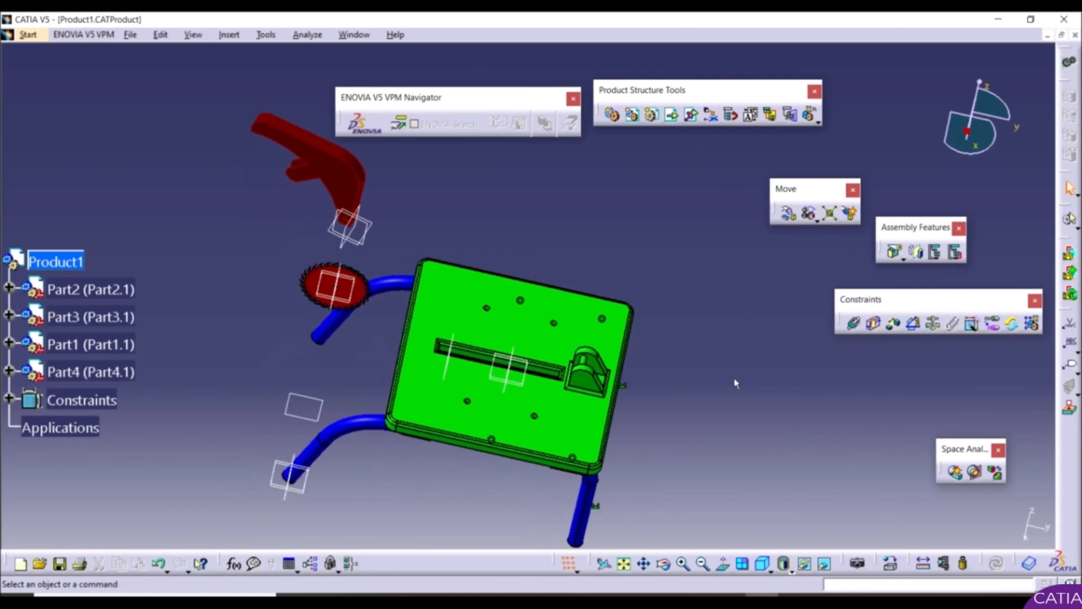
click(914, 325)
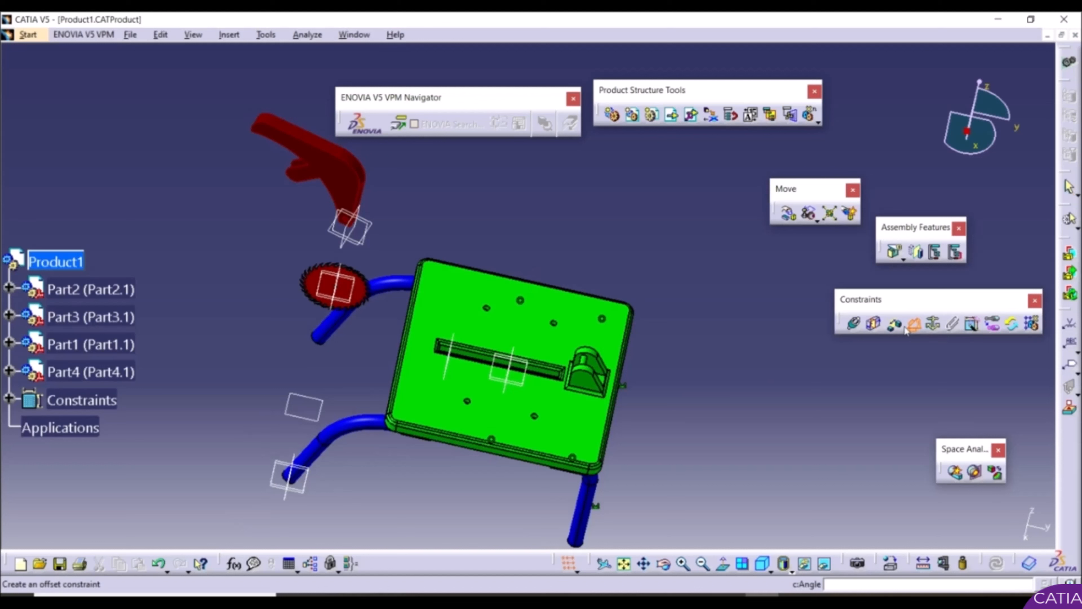
click(338, 178)
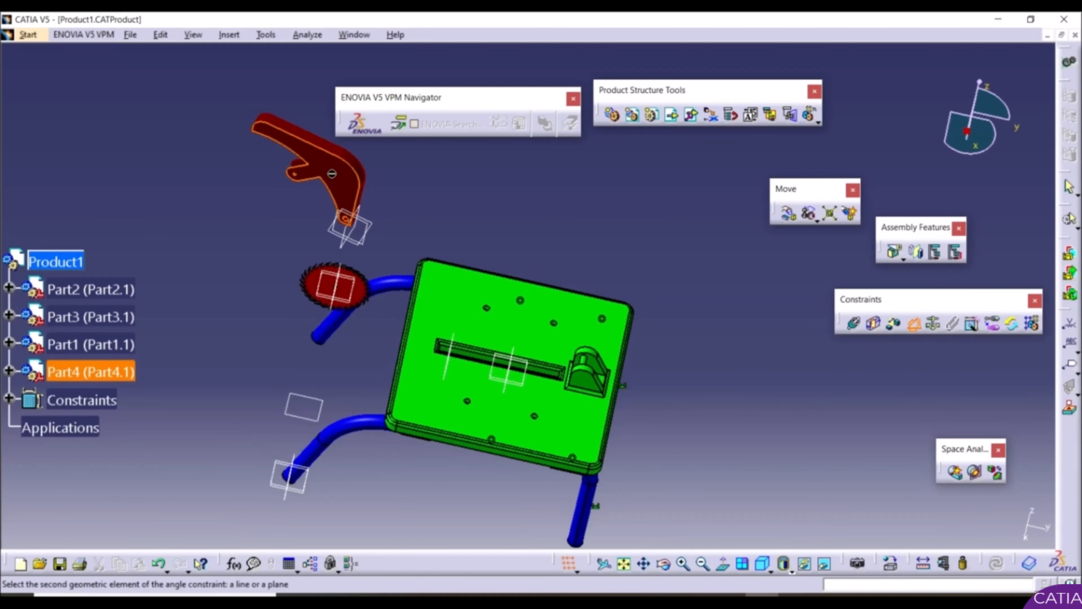
click(586, 386)
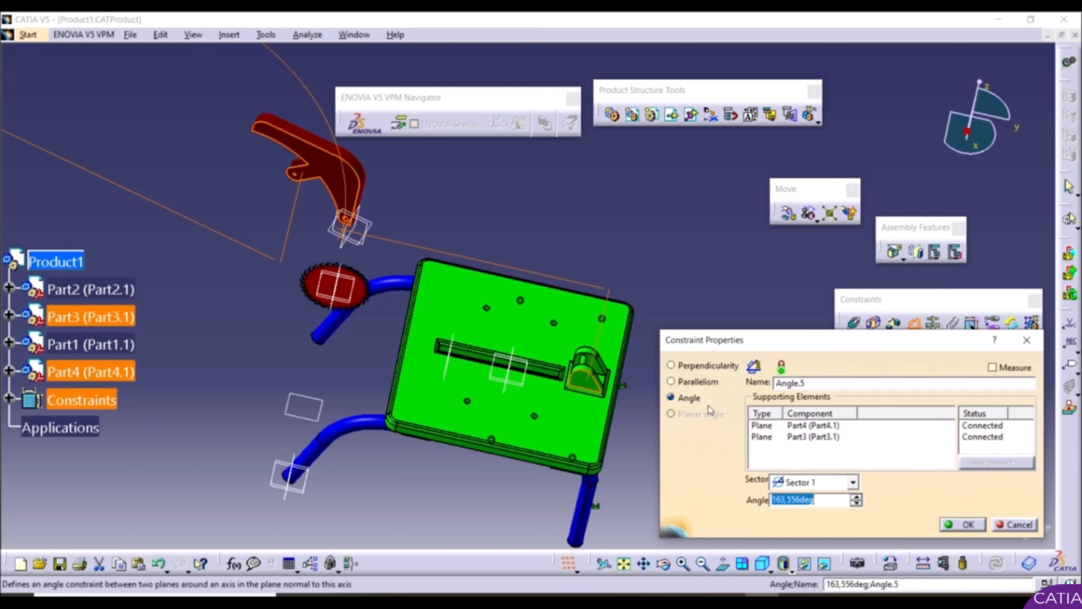
click(715, 411)
click(699, 382)
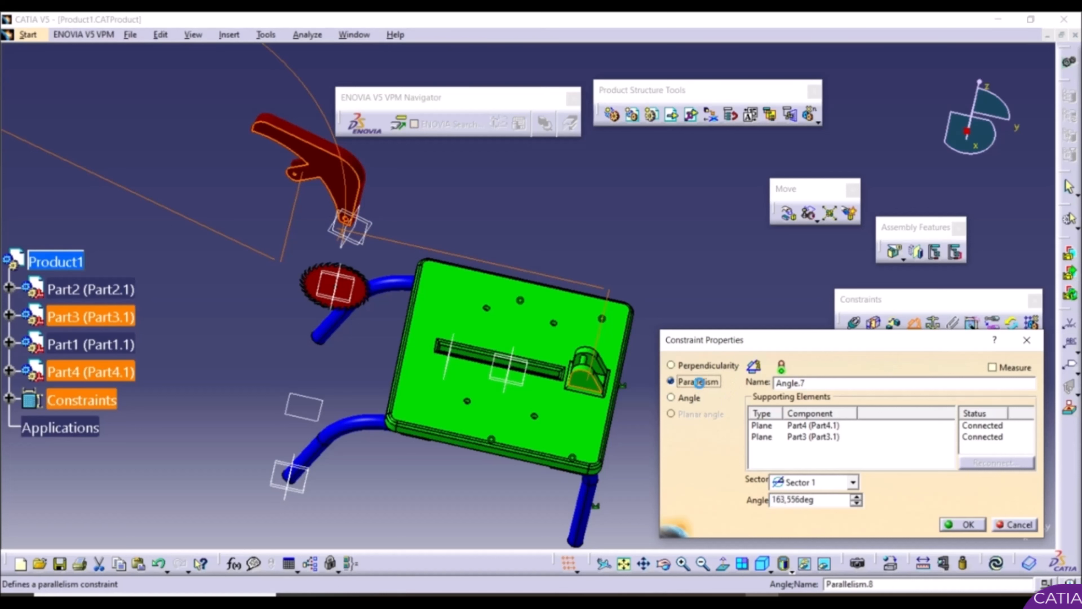
click(962, 525)
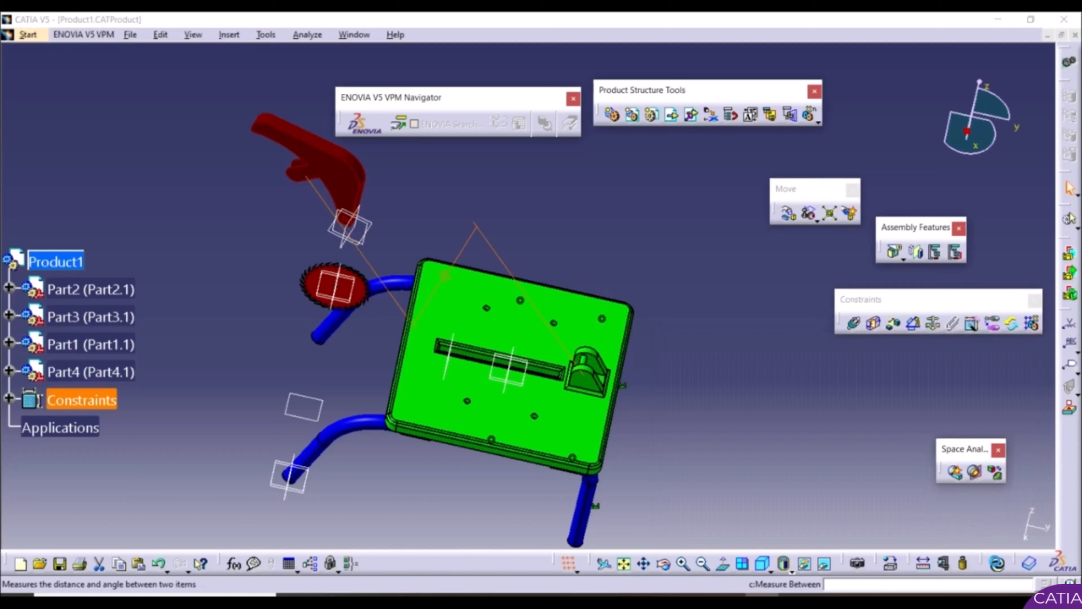
click(995, 562)
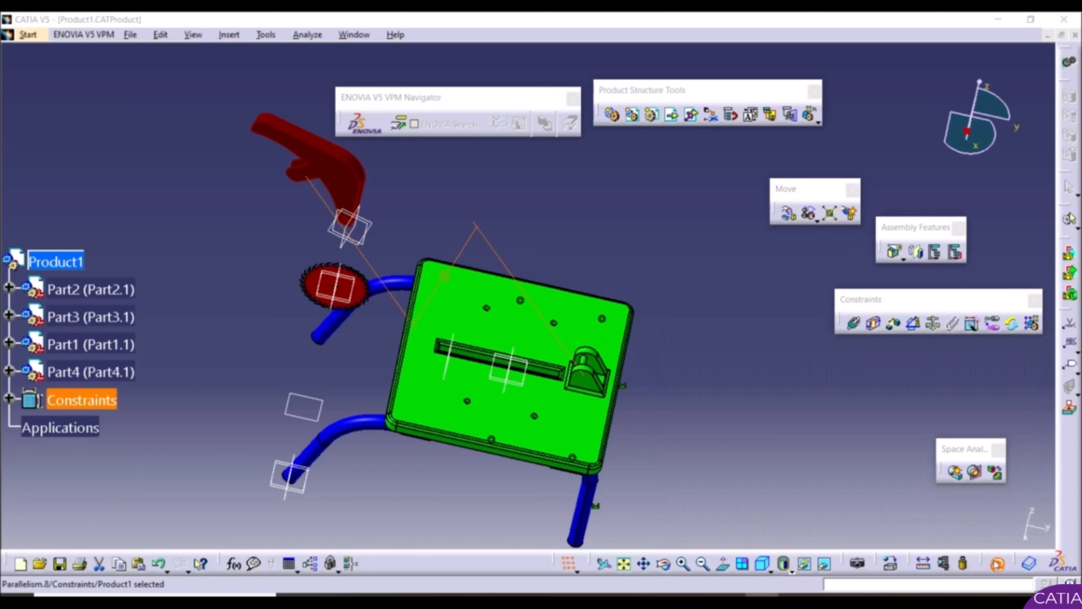
click(720, 279)
Step: Add a coincidence constraint between the axis of the table bracket's pin and the axis of the hole at the red arm's lower end
middle_drag(556, 214, 499, 318)
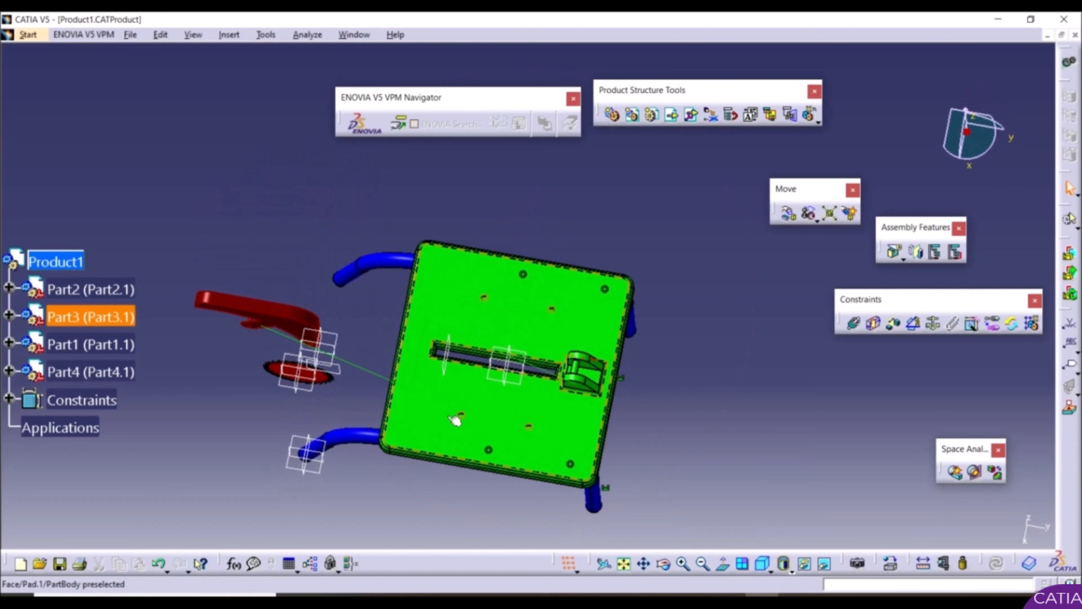
middle_drag(583, 378, 504, 330)
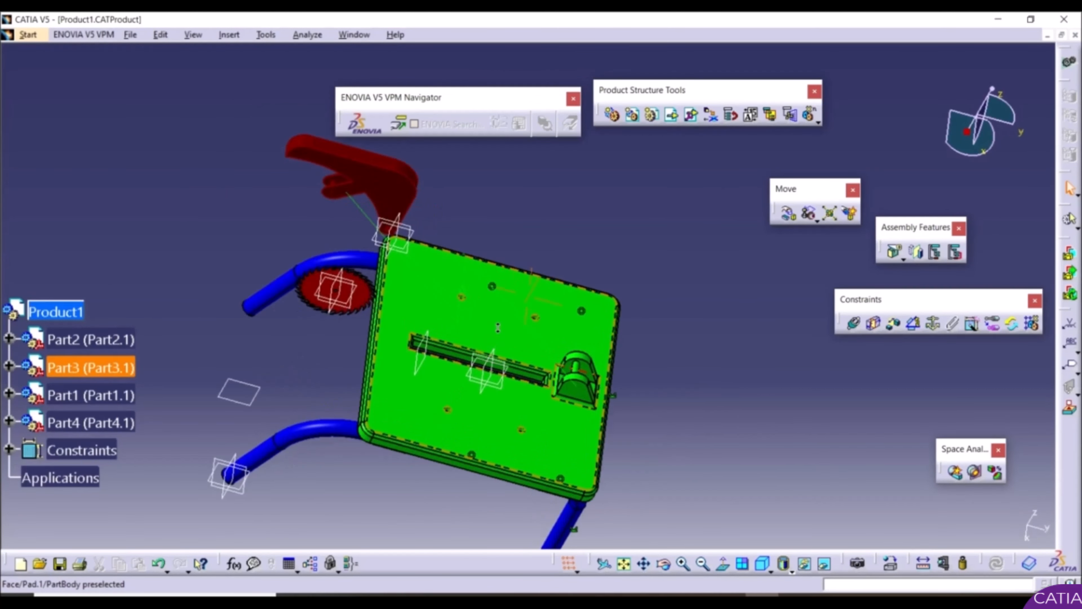
click(854, 325)
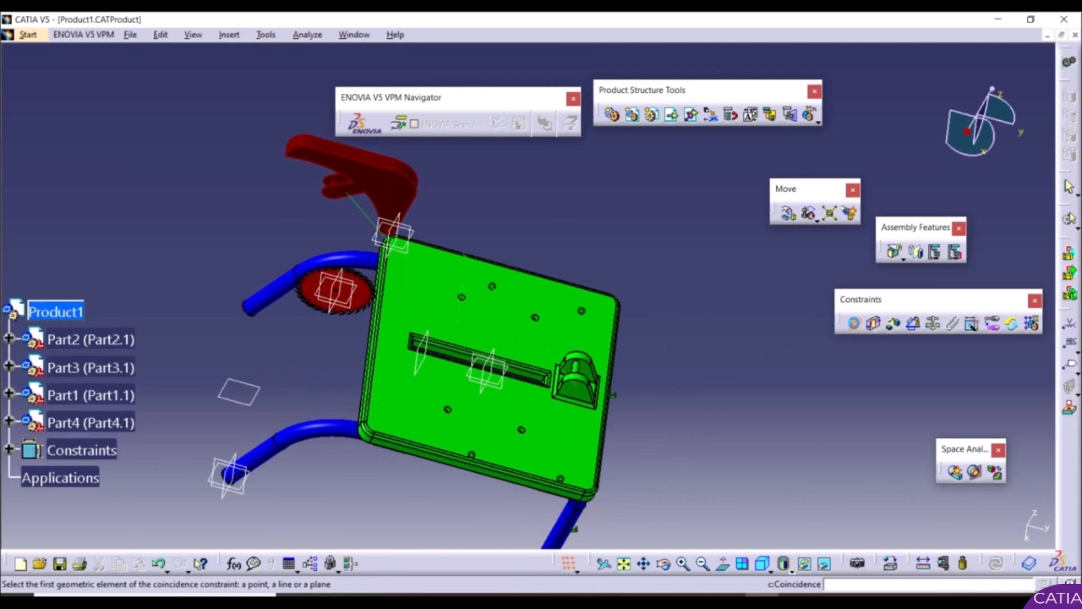
middle_drag(612, 403, 539, 205)
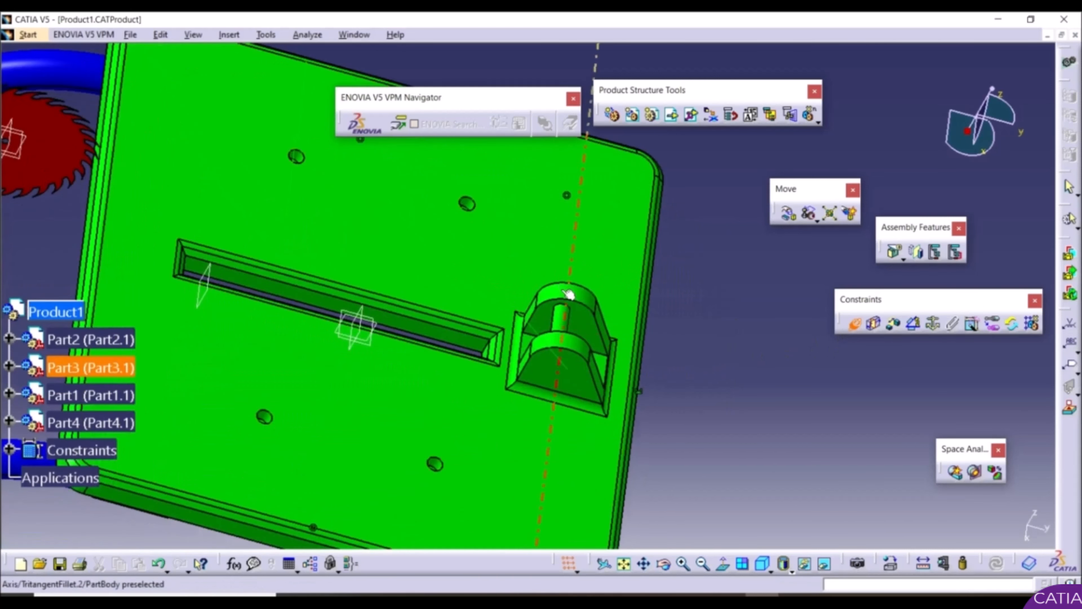
click(564, 322)
middle_drag(669, 293, 756, 392)
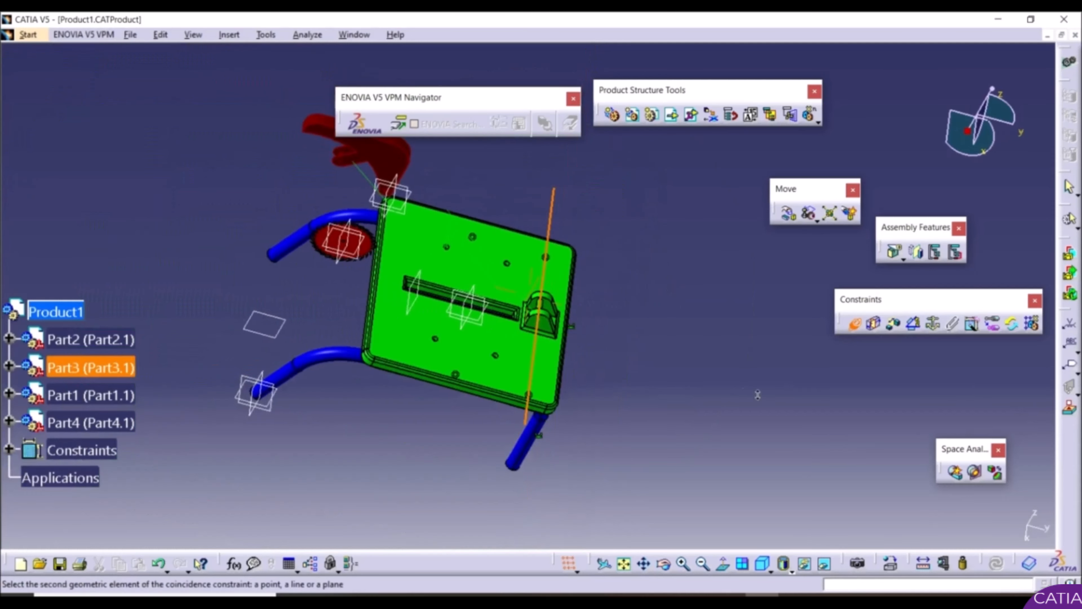
middle_drag(547, 297, 621, 324)
middle_drag(473, 244, 505, 265)
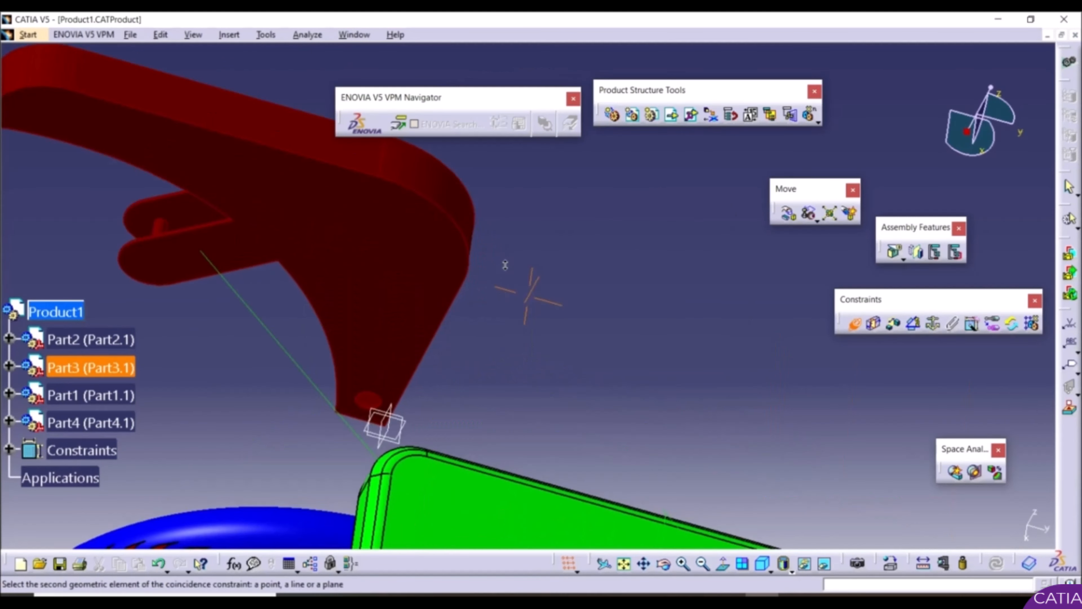
middle_drag(465, 349, 582, 176)
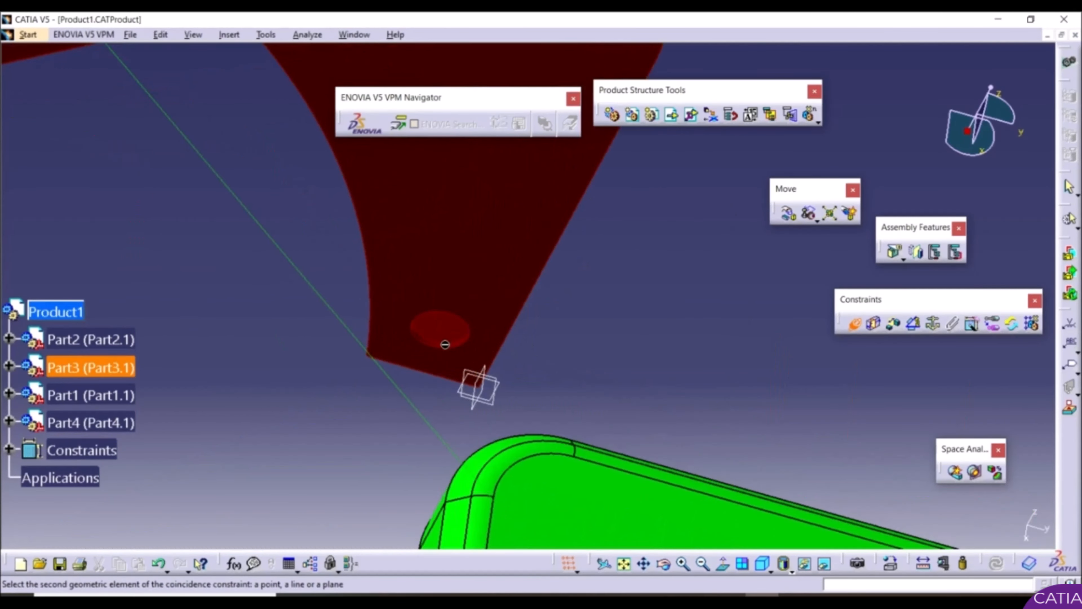
middle_drag(432, 344, 484, 327)
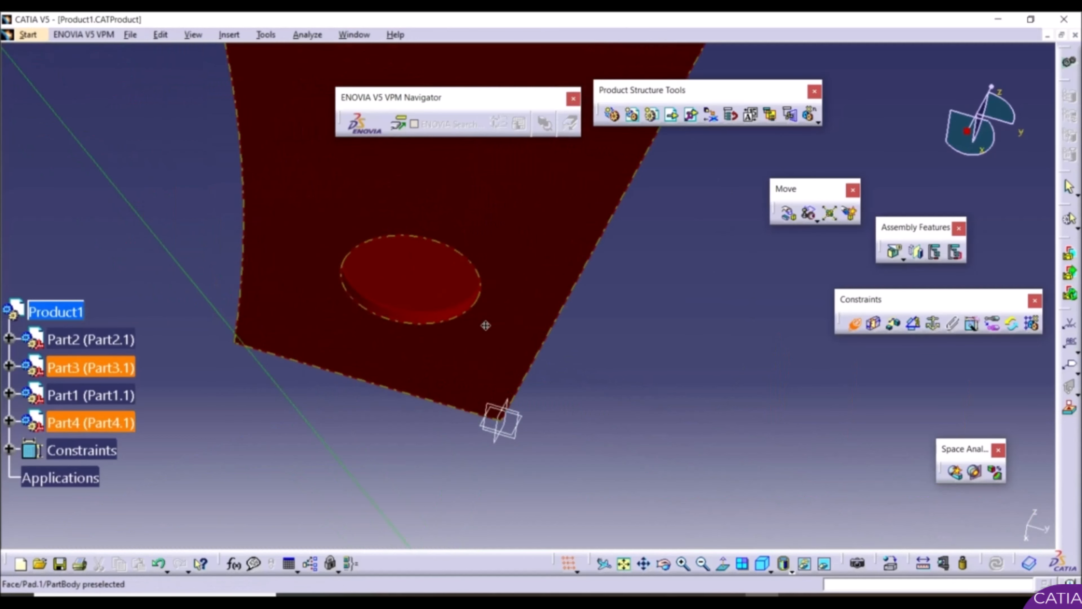
click(420, 321)
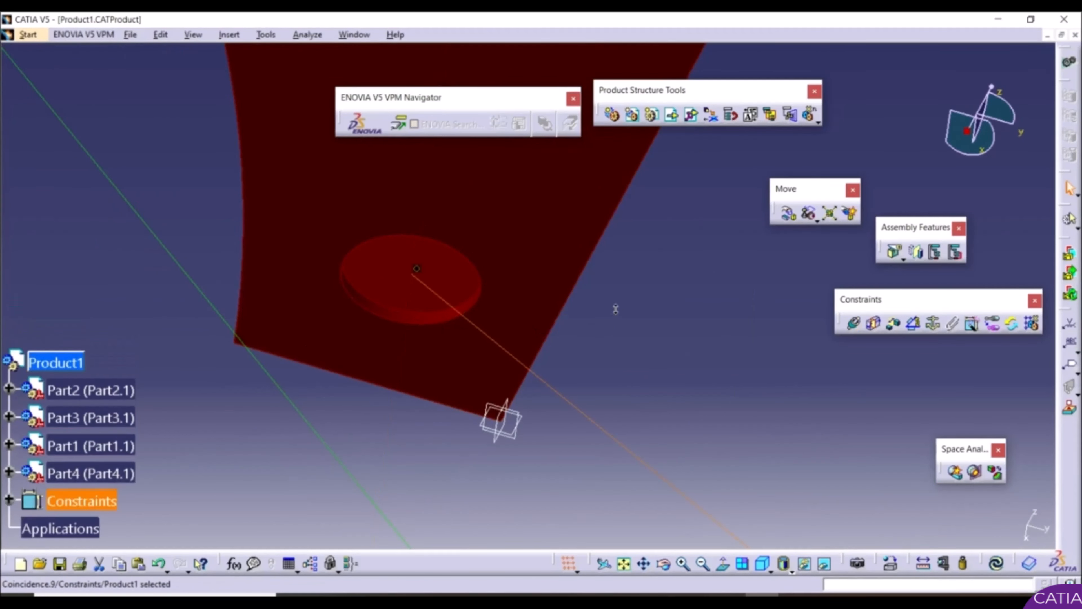
Step: Update the assembly to apply the coincidence constraint, and inspect the red arm's position relative to the bracket
middle_drag(616, 307, 627, 336)
ctrl+middle_drag(655, 361, 676, 385)
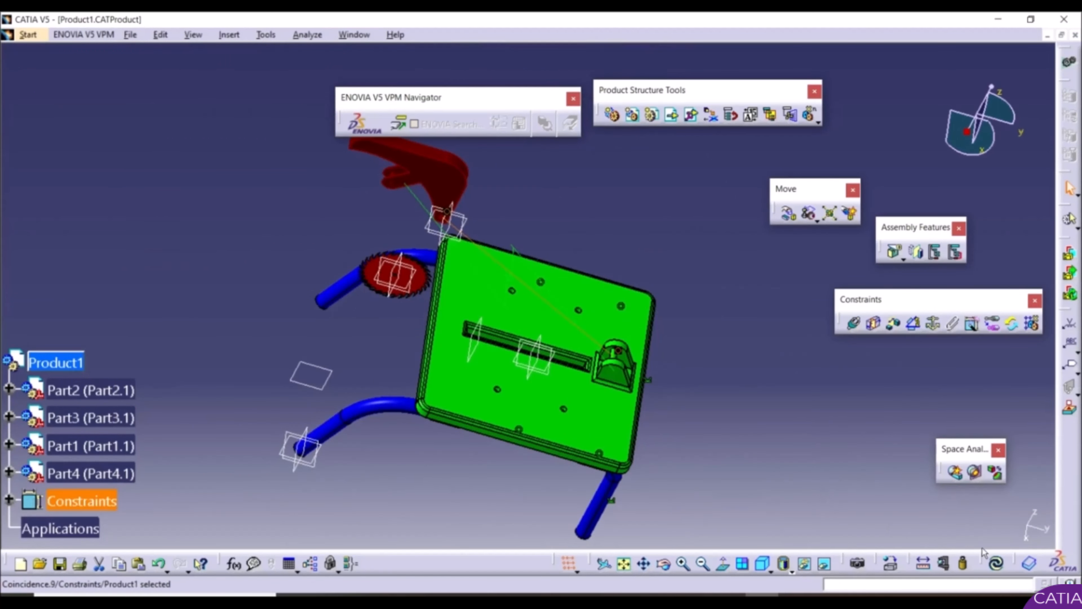
click(996, 563)
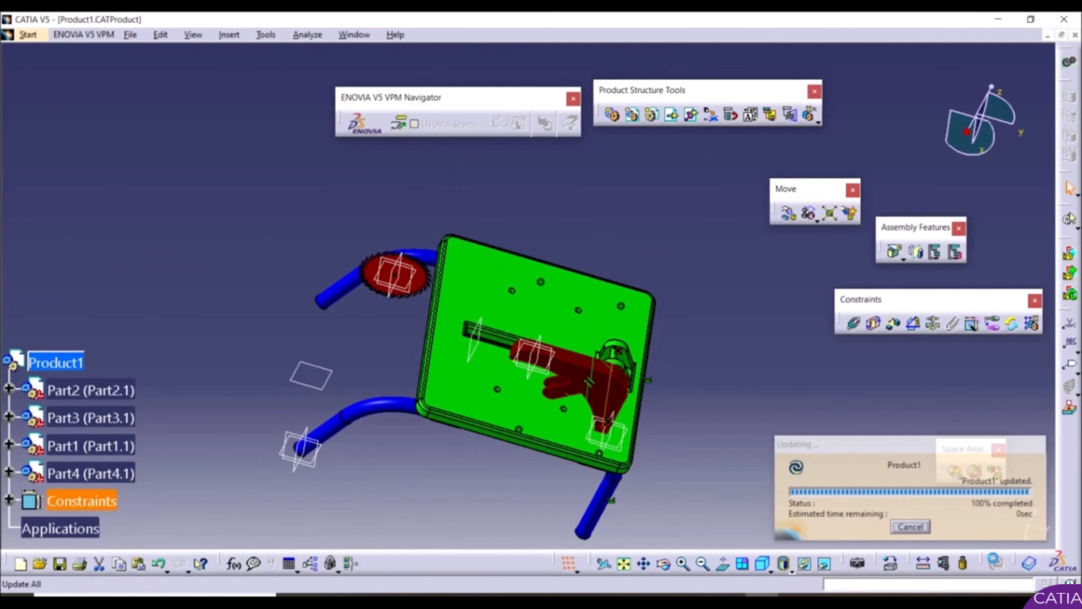
middle_drag(702, 437, 540, 439)
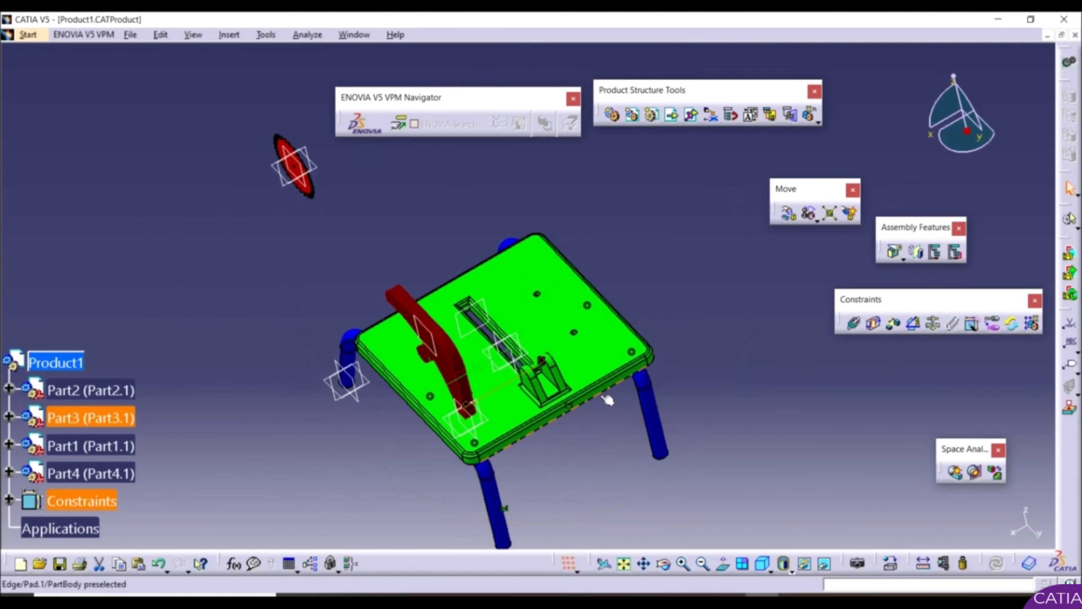
middle_drag(608, 399, 463, 405)
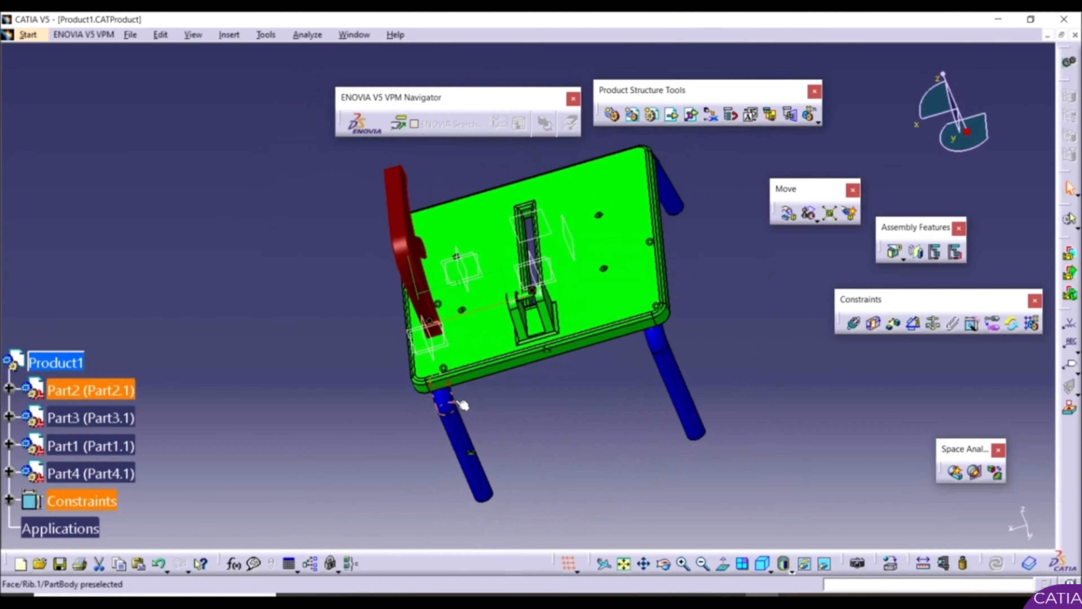
middle_drag(445, 362, 309, 388)
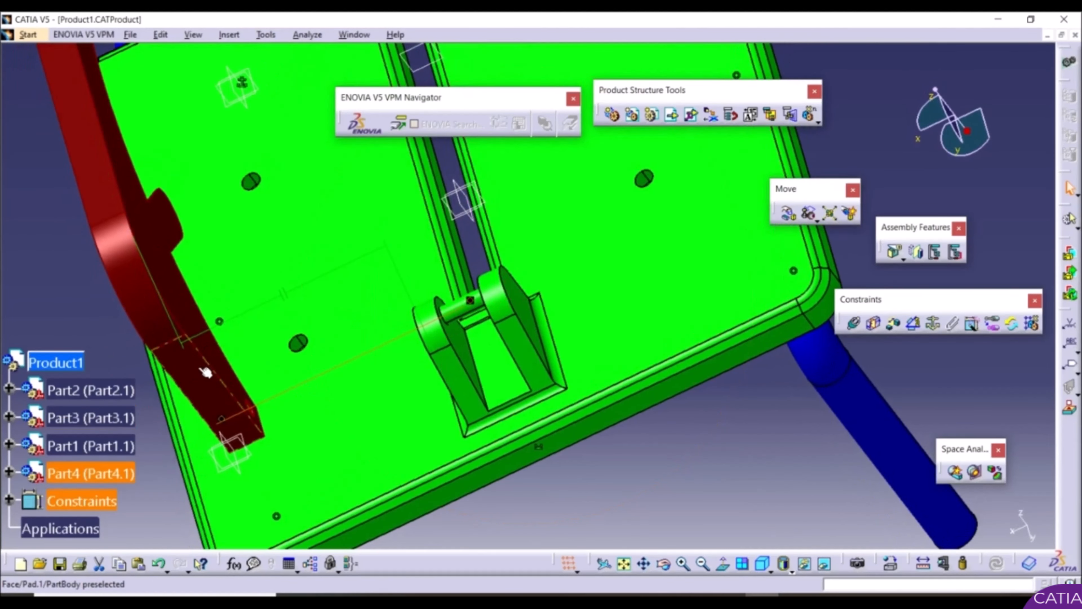
middle_drag(446, 390, 492, 368)
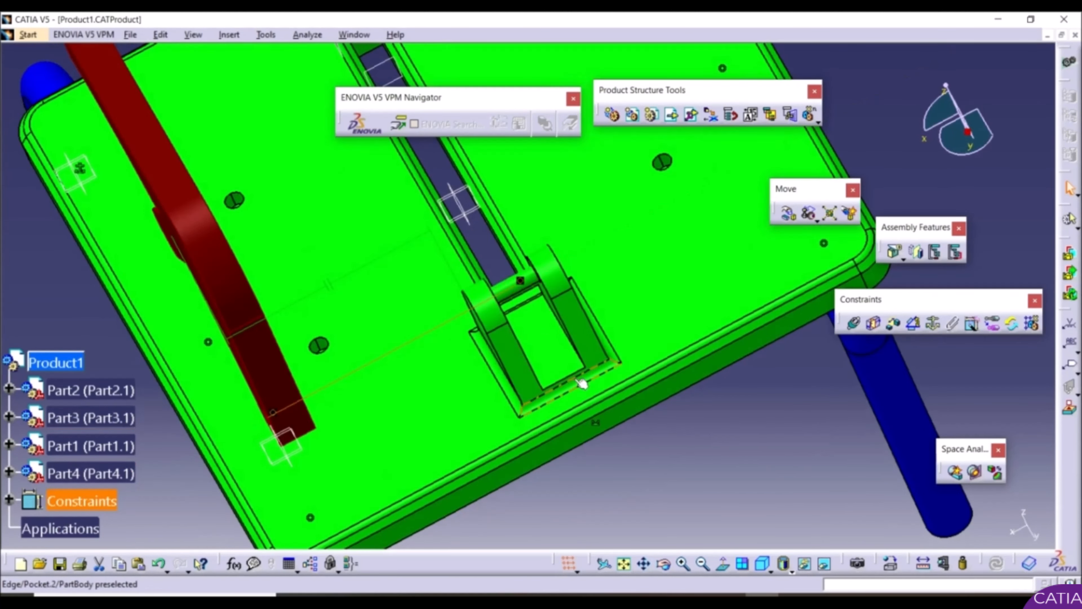
middle_drag(610, 385, 590, 307)
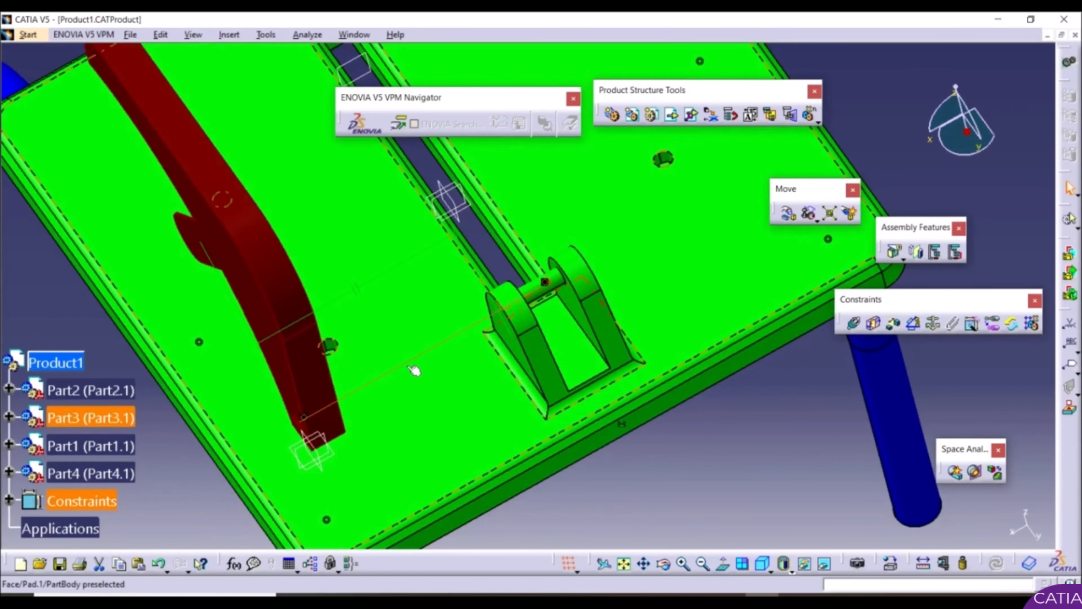
Step: Measure the distance between the two inner side faces of the green table's bracket
middle_drag(311, 447, 303, 407)
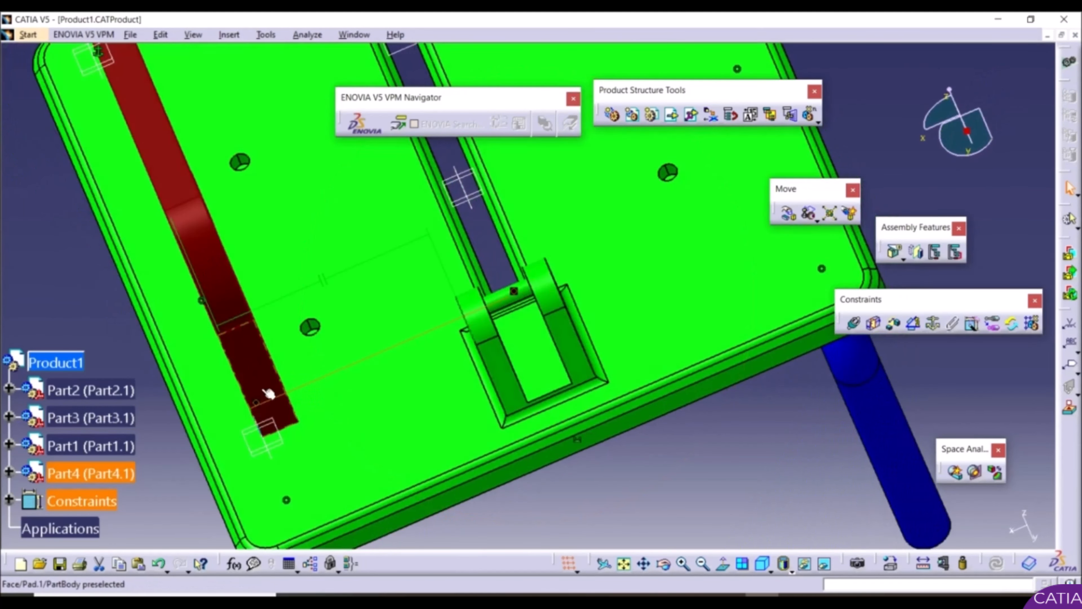
ctrl+middle_drag(433, 363, 518, 419)
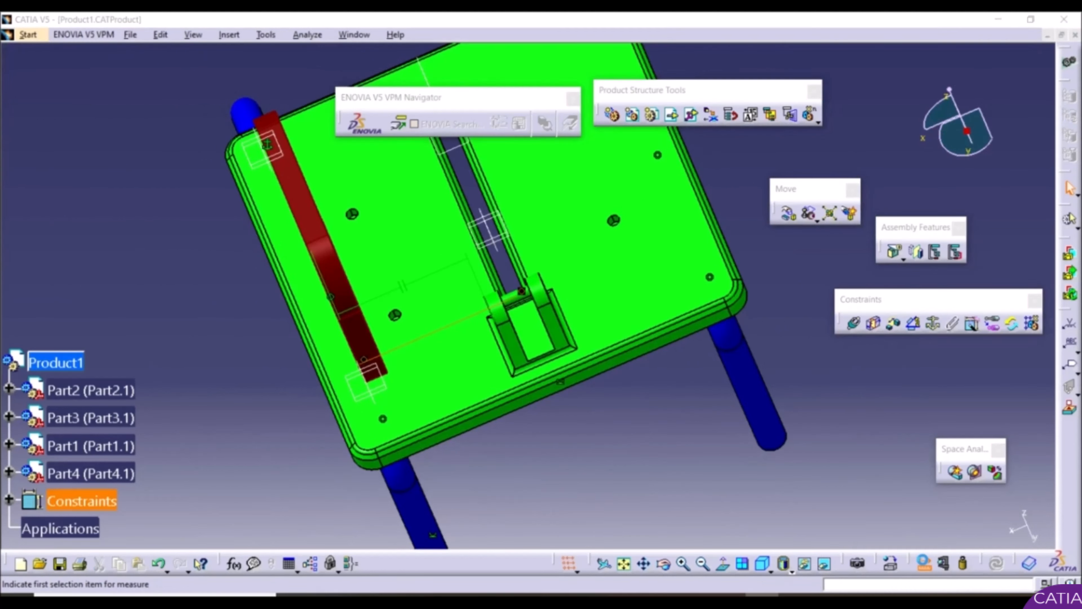
click(924, 564)
middle_drag(527, 321, 636, 299)
click(455, 378)
click(593, 270)
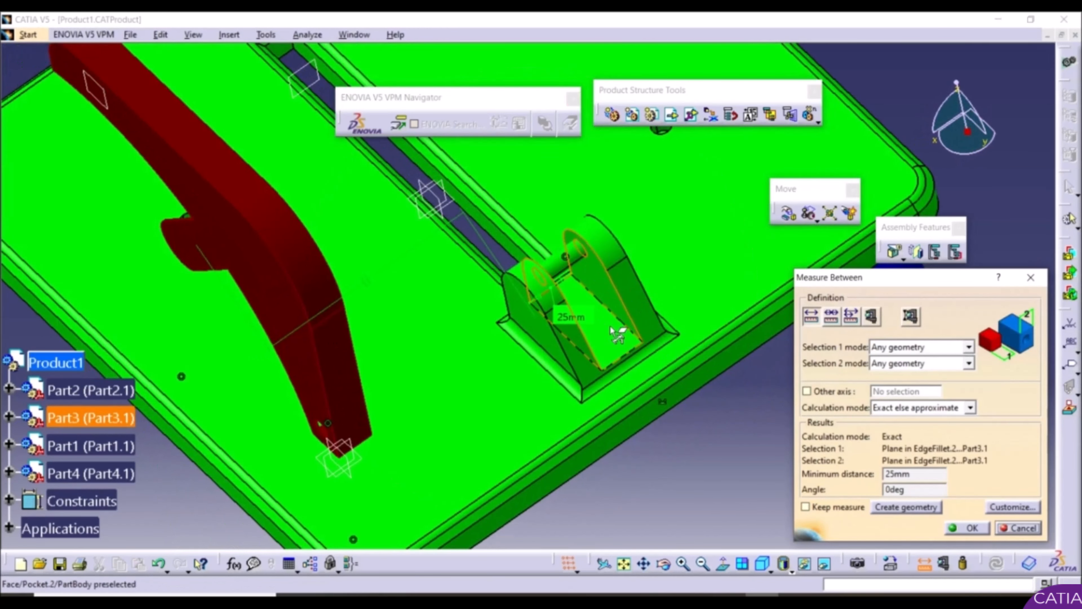
middle_drag(610, 308, 551, 330)
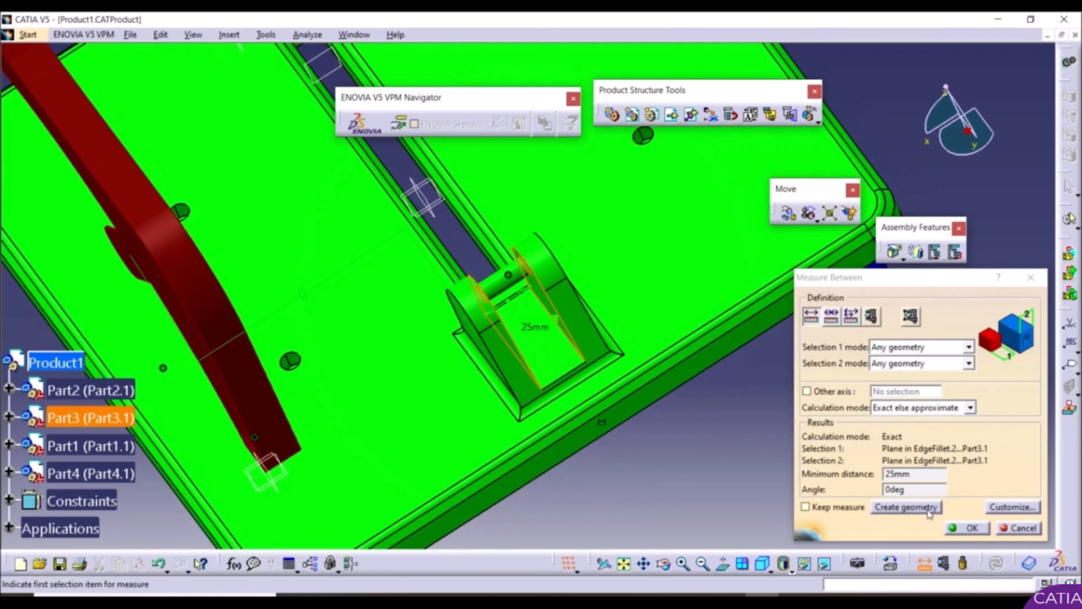
click(968, 528)
Step: Measure the red arm's thickness between its two flat side faces
middle_drag(596, 299, 599, 381)
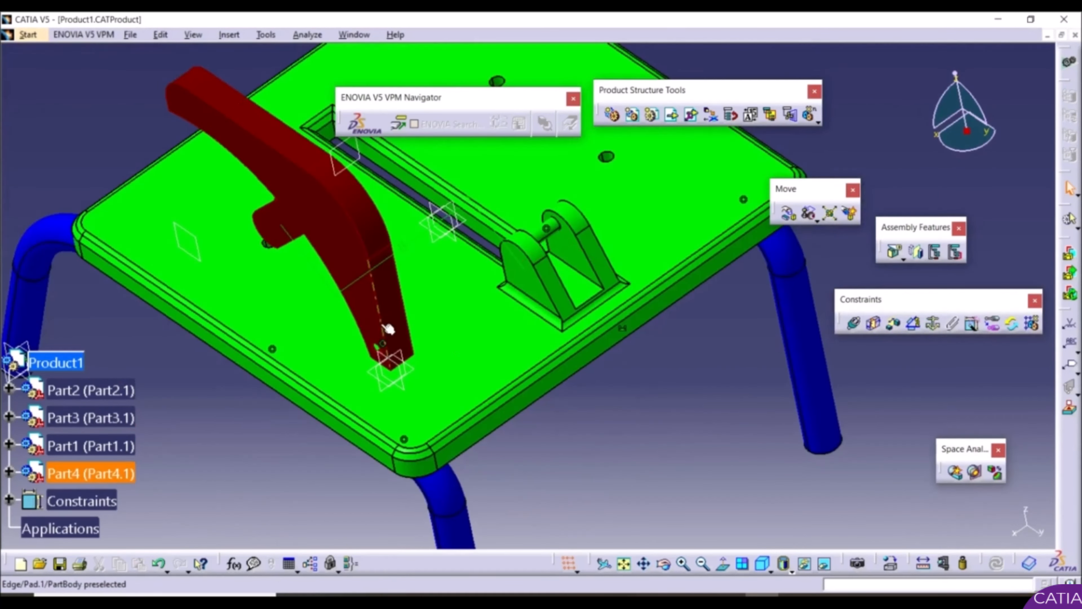
click(923, 563)
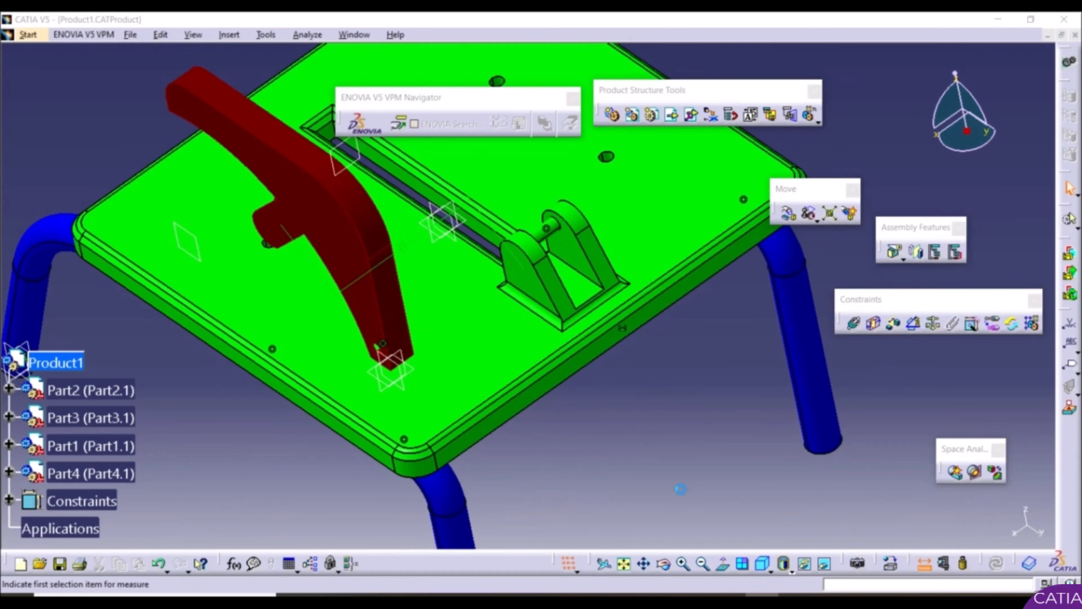
click(365, 301)
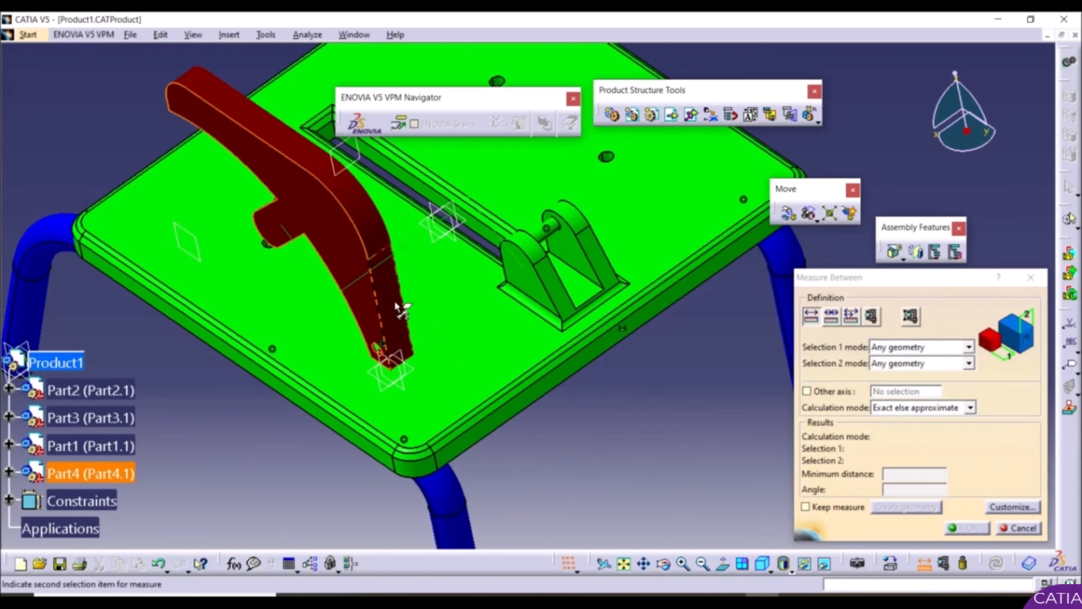
middle_drag(394, 300, 241, 416)
click(233, 413)
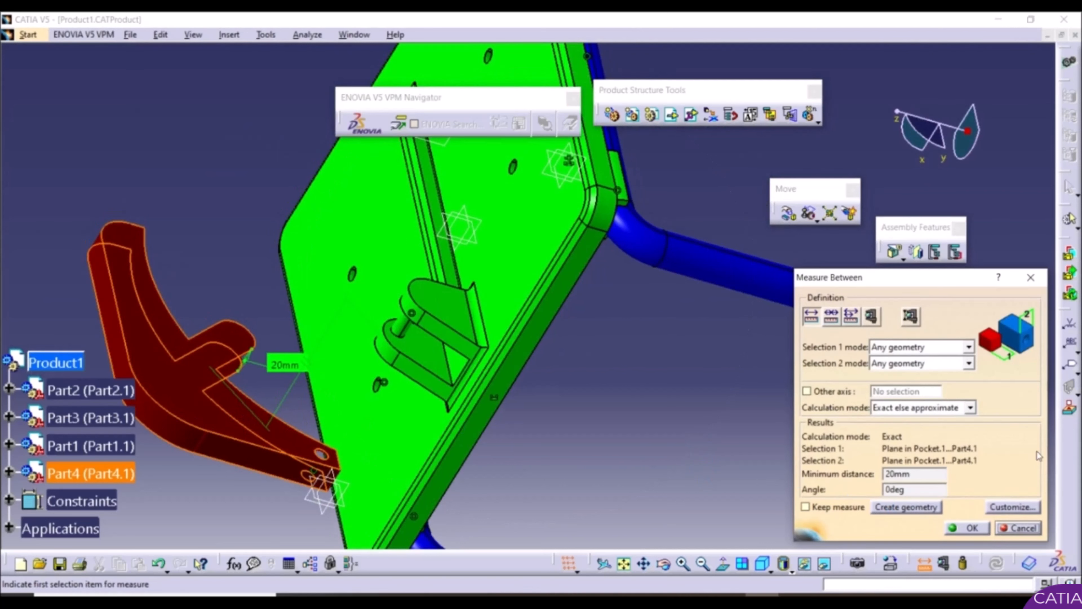
click(1032, 279)
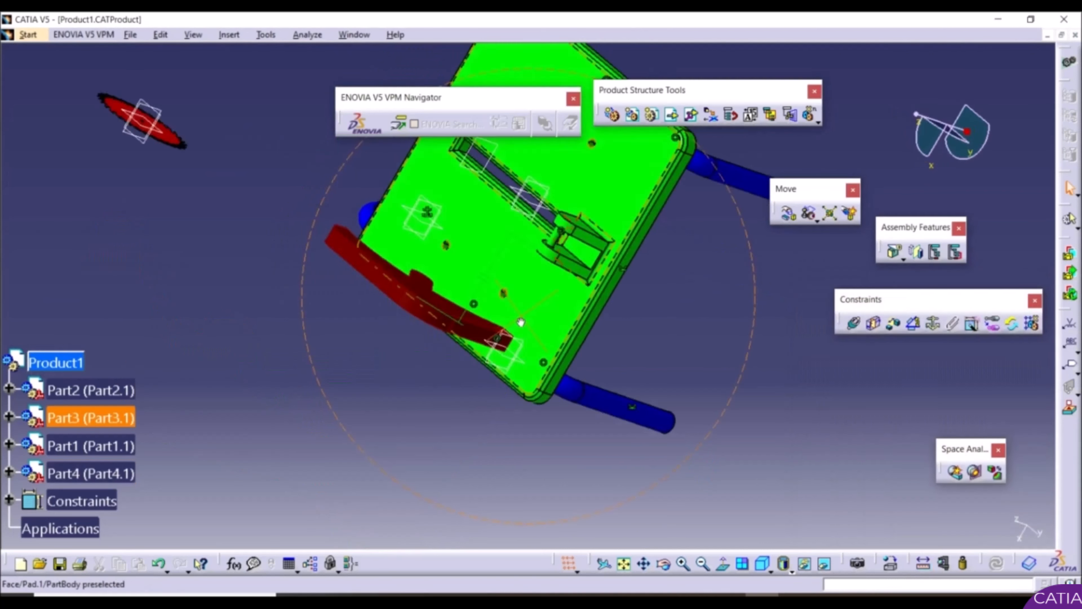
Step: Add a 2.5 mm offset constraint between the far bracket wall's inner face and the red arm's side face towards it, and update the assembly
mouse_move(520, 322)
middle_down()
mouse_move(524, 307)
mouse_move(533, 332)
middle_up()
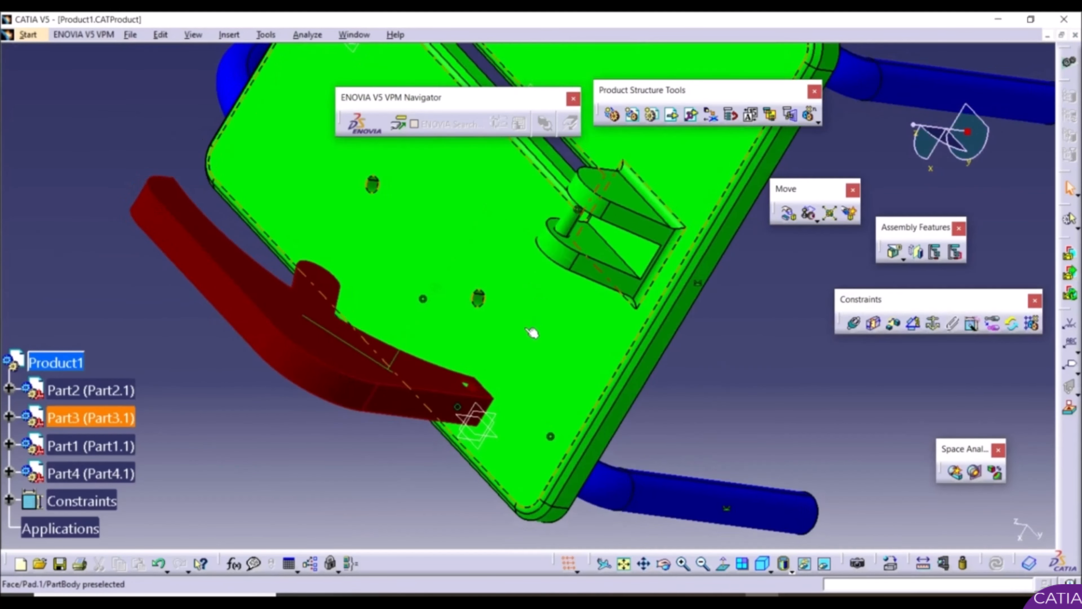
middle_drag(582, 301, 900, 350)
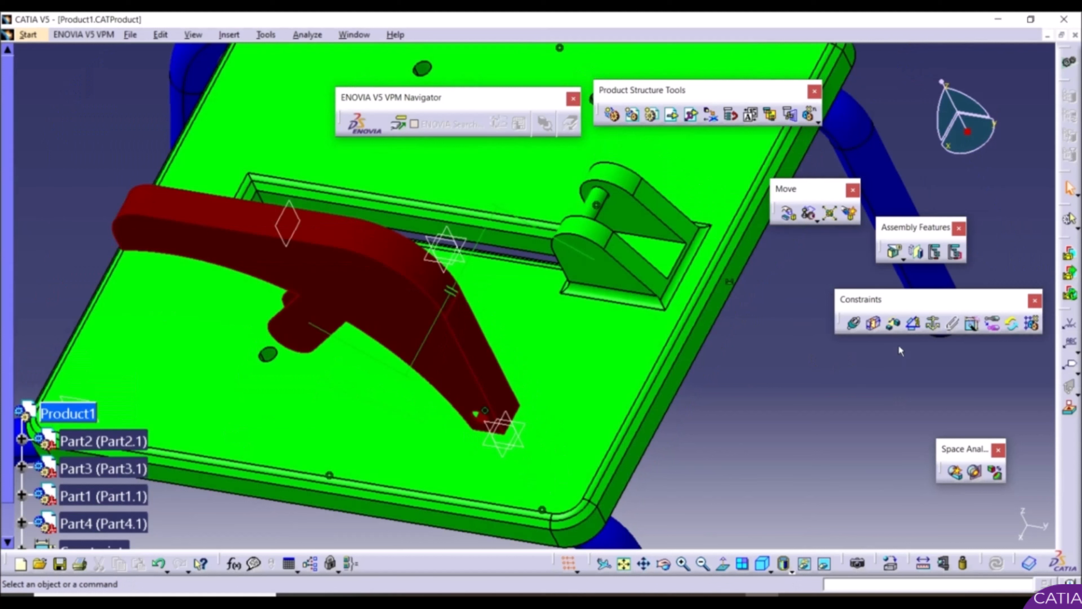
click(894, 325)
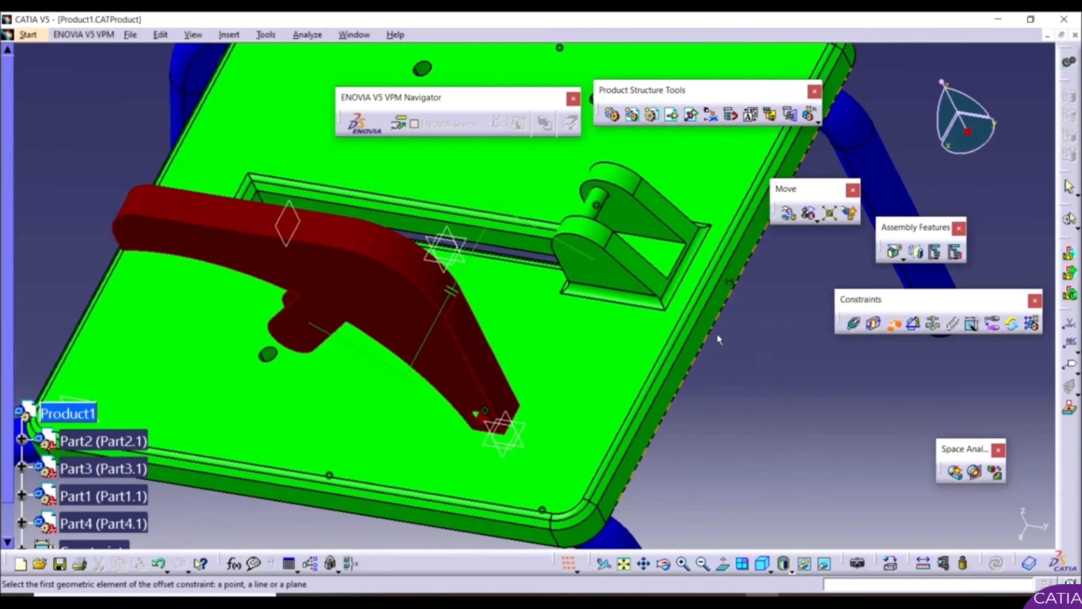
click(640, 221)
middle_drag(478, 261, 392, 404)
click(381, 373)
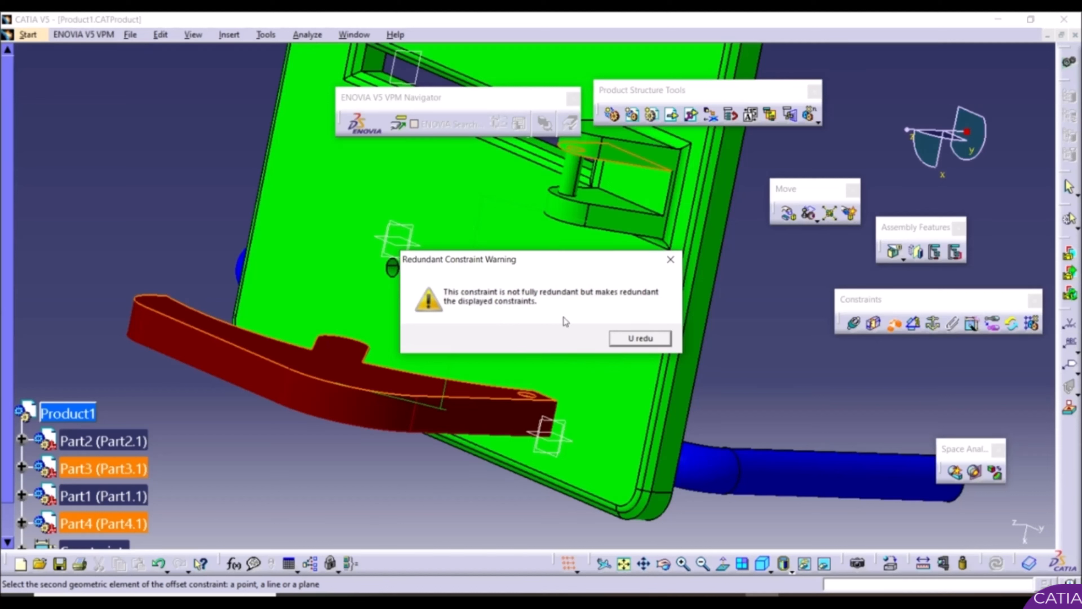
click(640, 338)
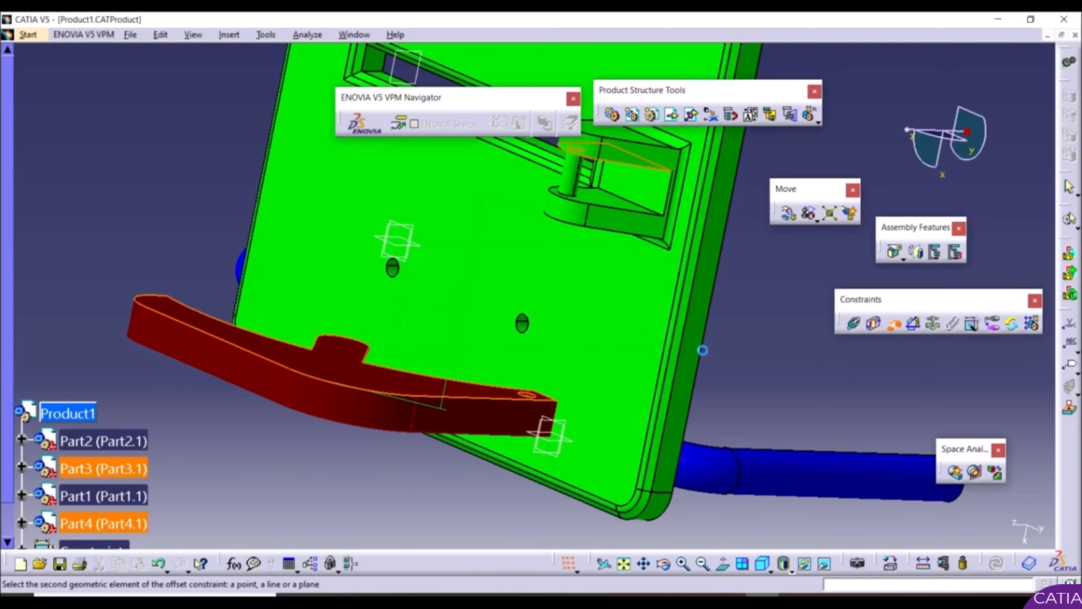
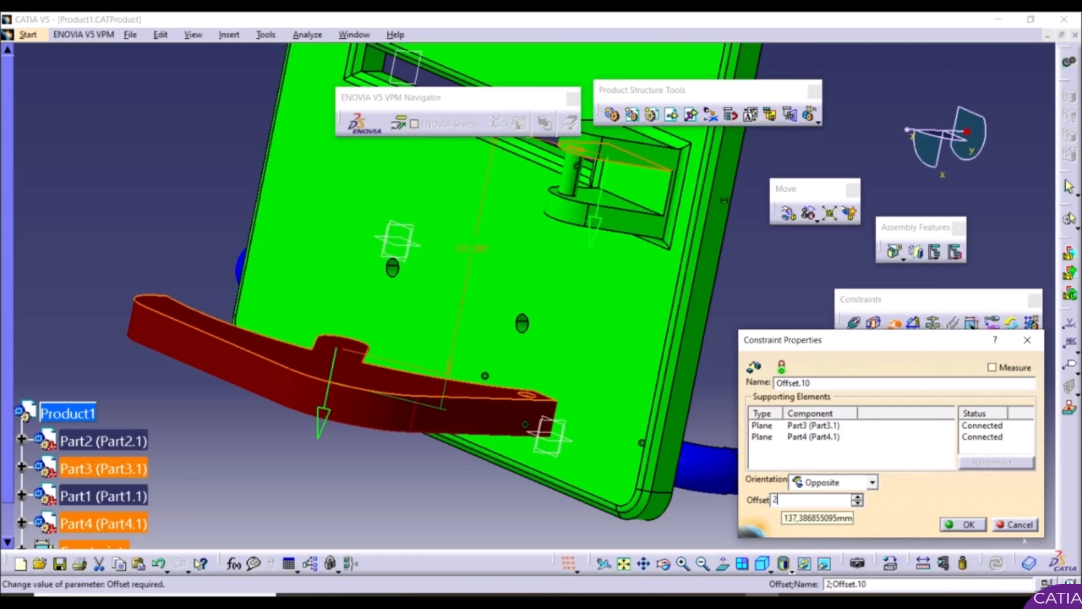
key(Return)
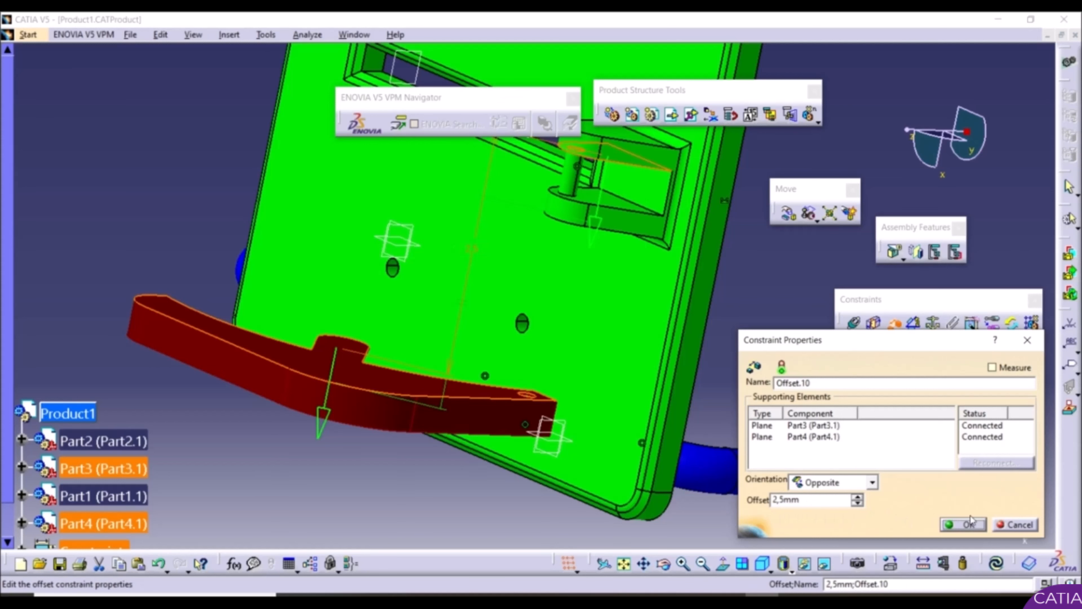
click(967, 525)
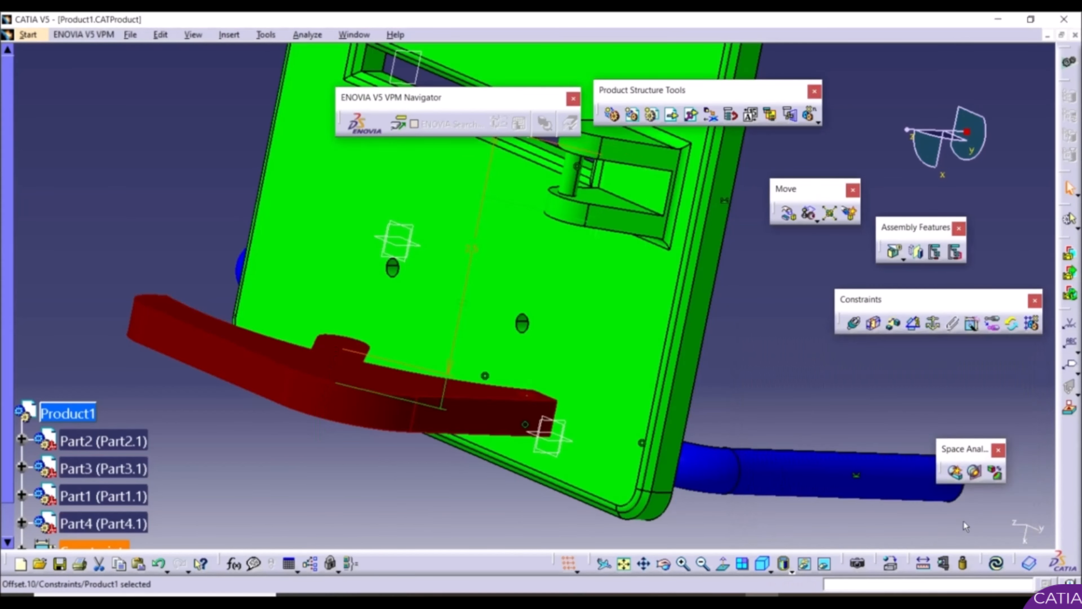
middle_drag(570, 379, 750, 424)
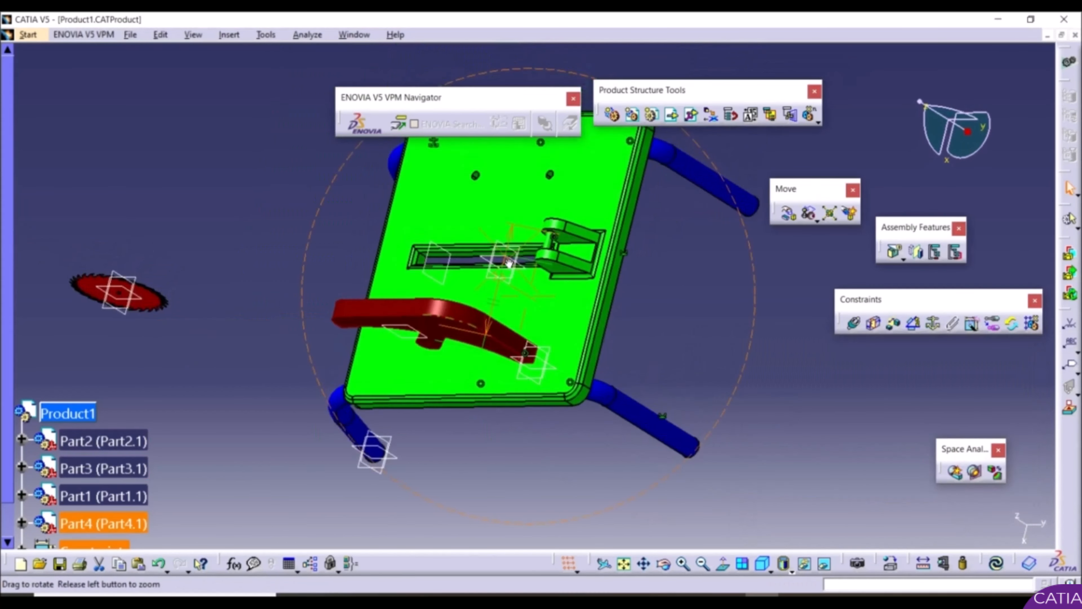
click(996, 563)
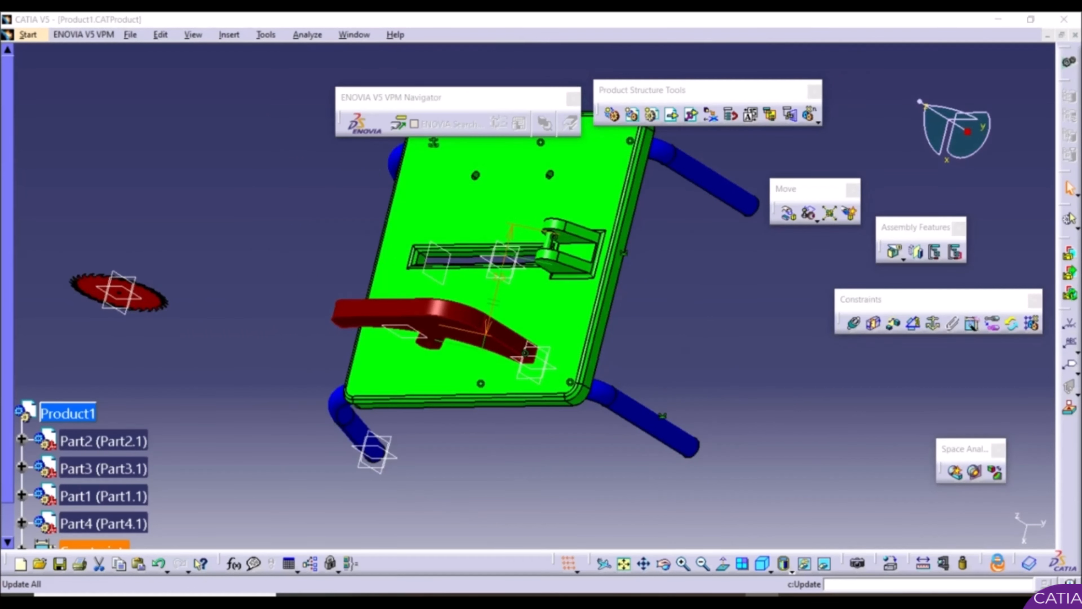
middle_drag(669, 451, 544, 315)
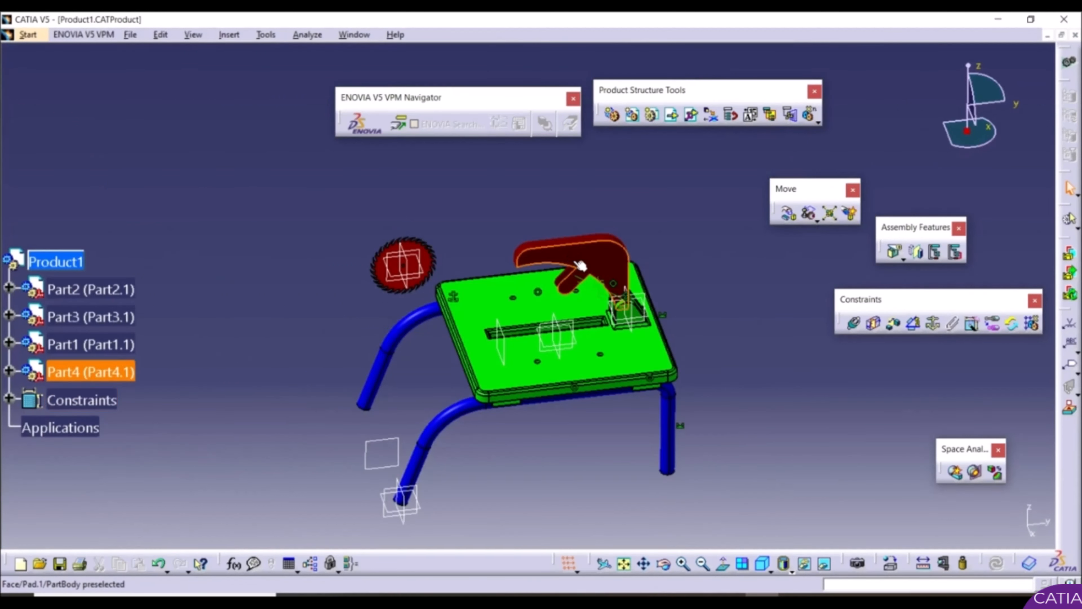
Step: Analyse the component degrees of freedom of the red arm, Part4.1
right_click(110, 378)
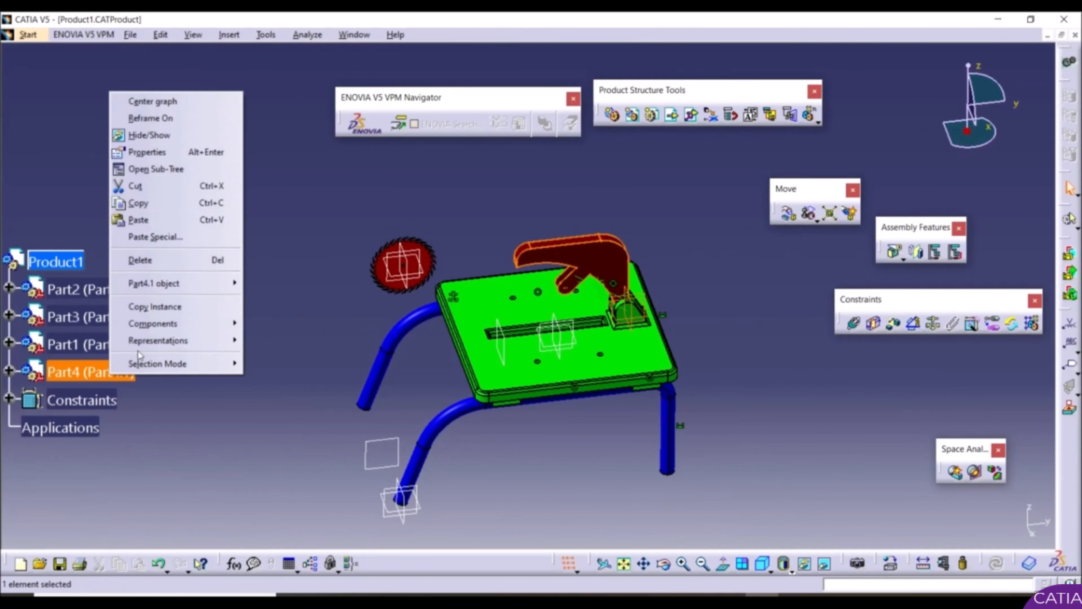
mouse_move(207, 287)
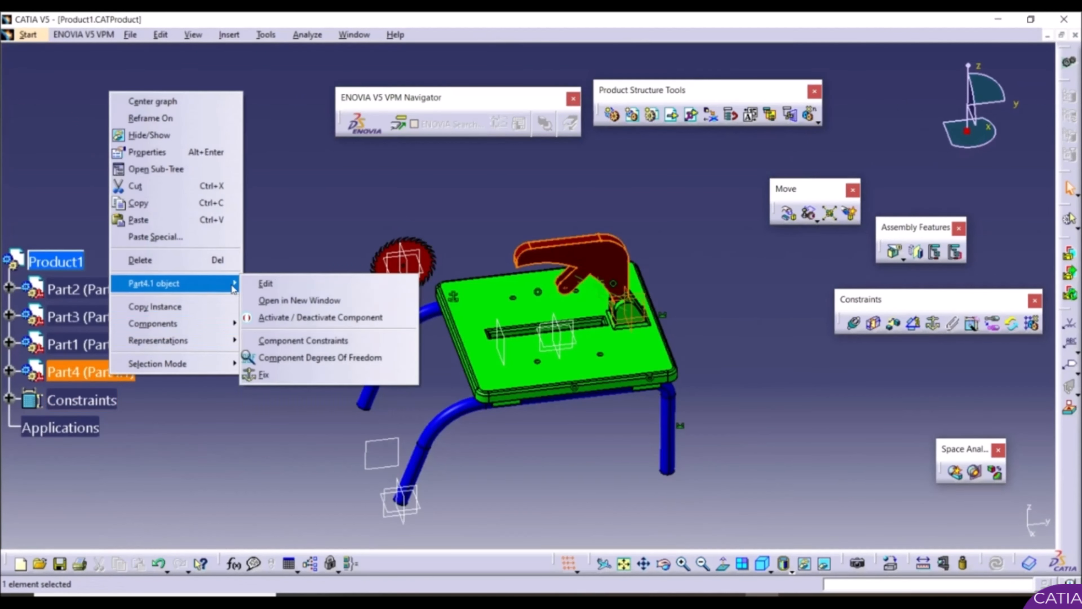
click(303, 358)
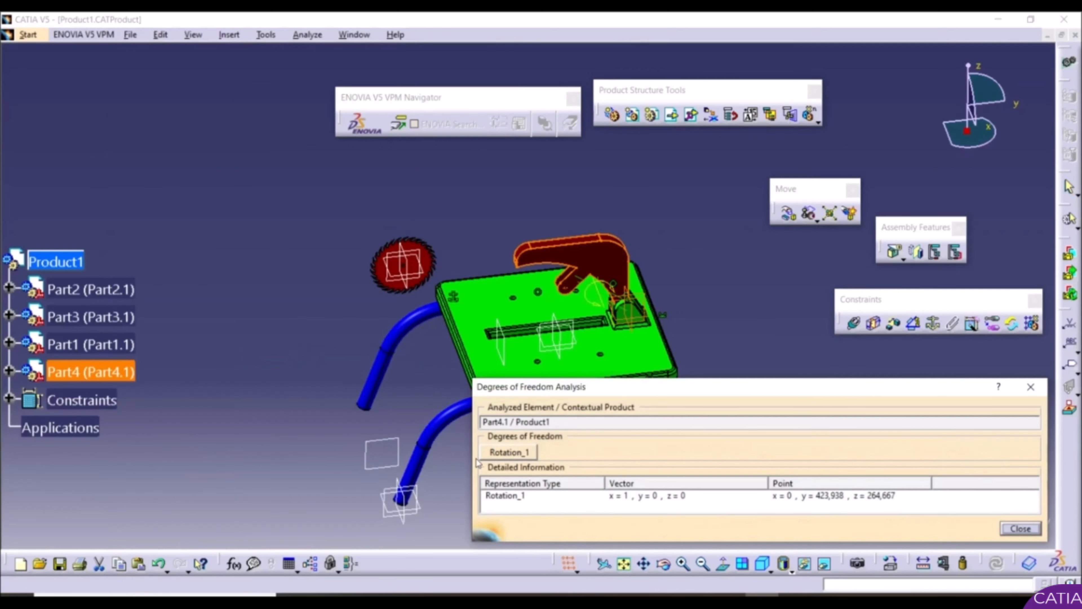
click(1031, 387)
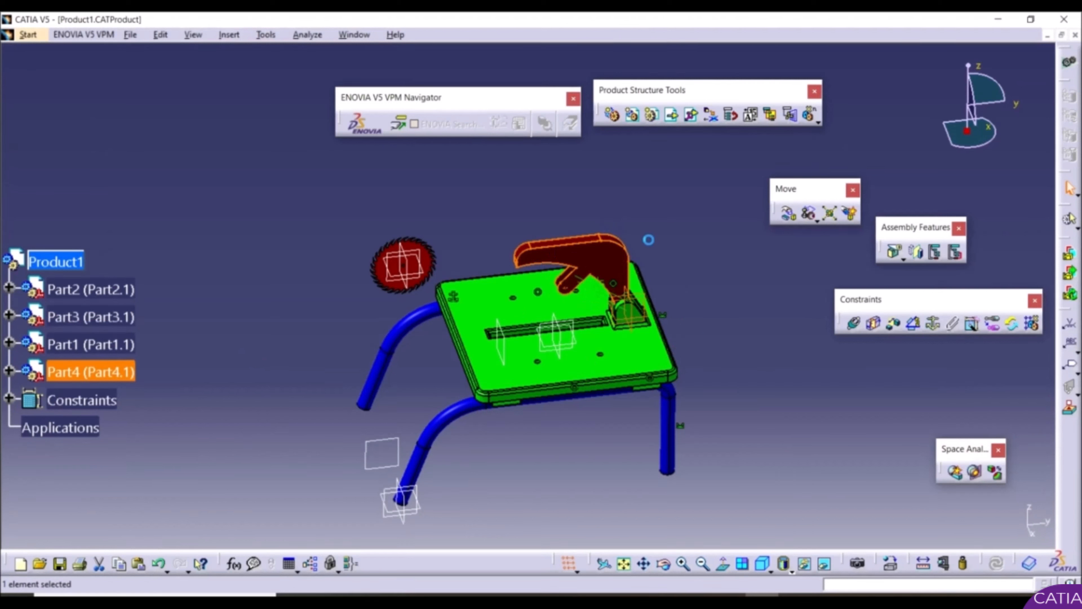
Step: Test the red arm's rotation around the X axis with respect to its constraints
middle_drag(725, 239, 740, 255)
click(788, 213)
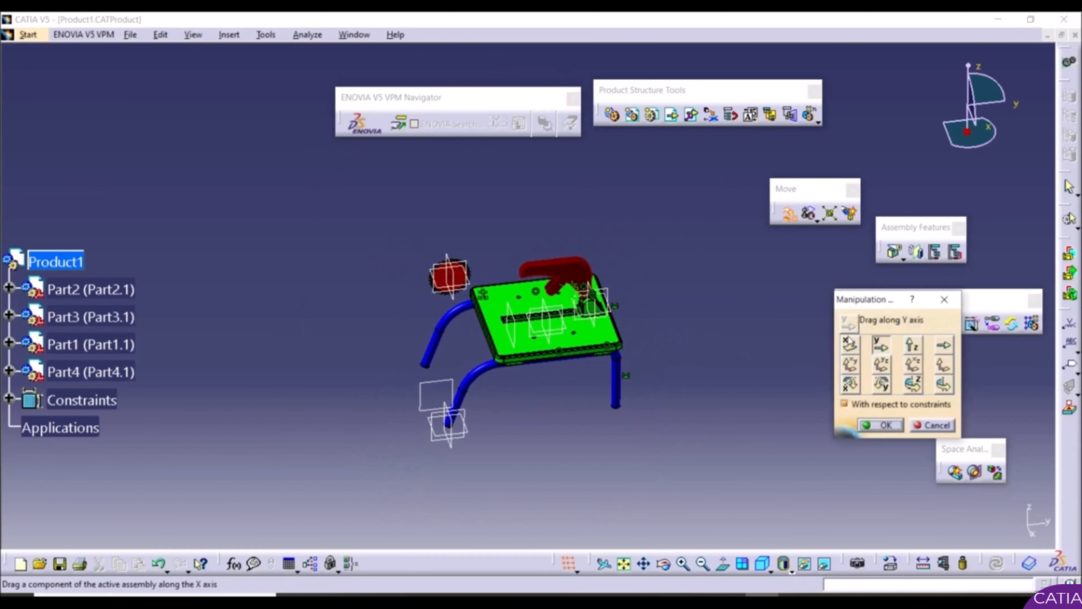
click(850, 383)
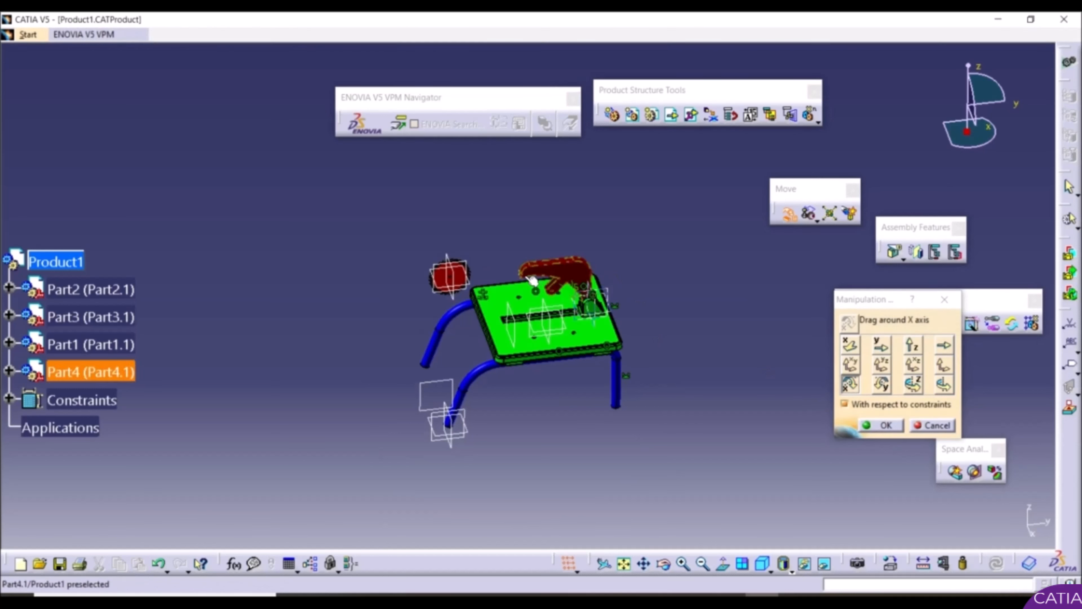
drag(549, 277, 660, 287)
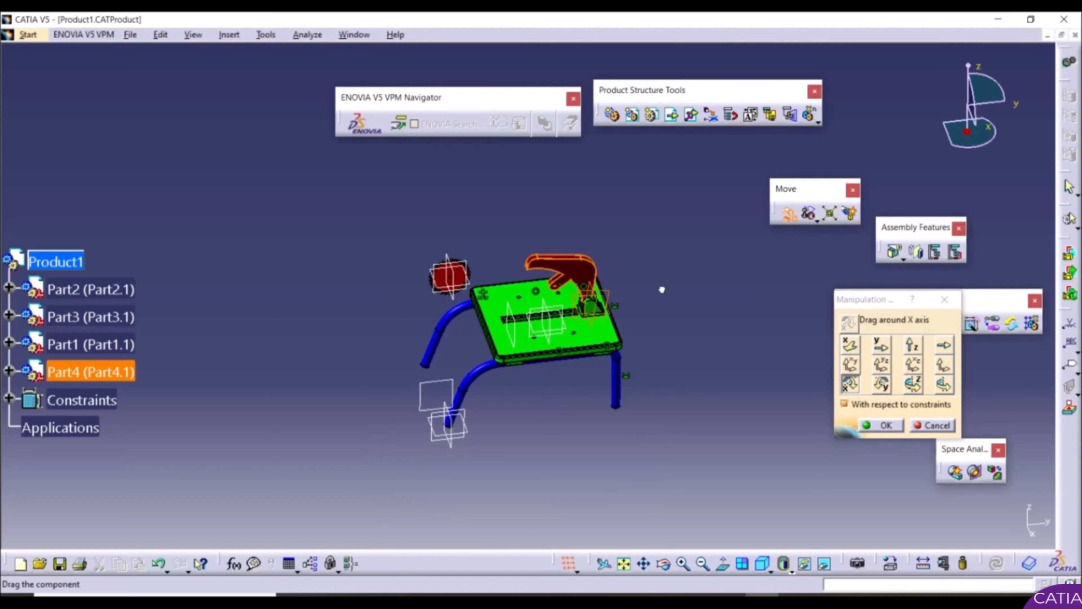
scroll(529, 295, up, 5)
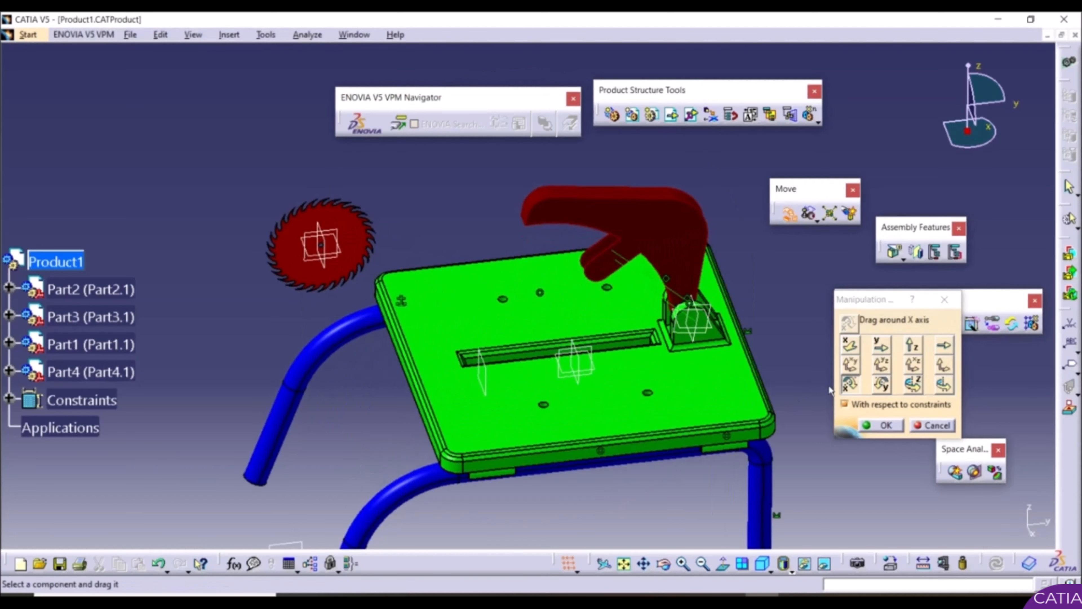
click(881, 423)
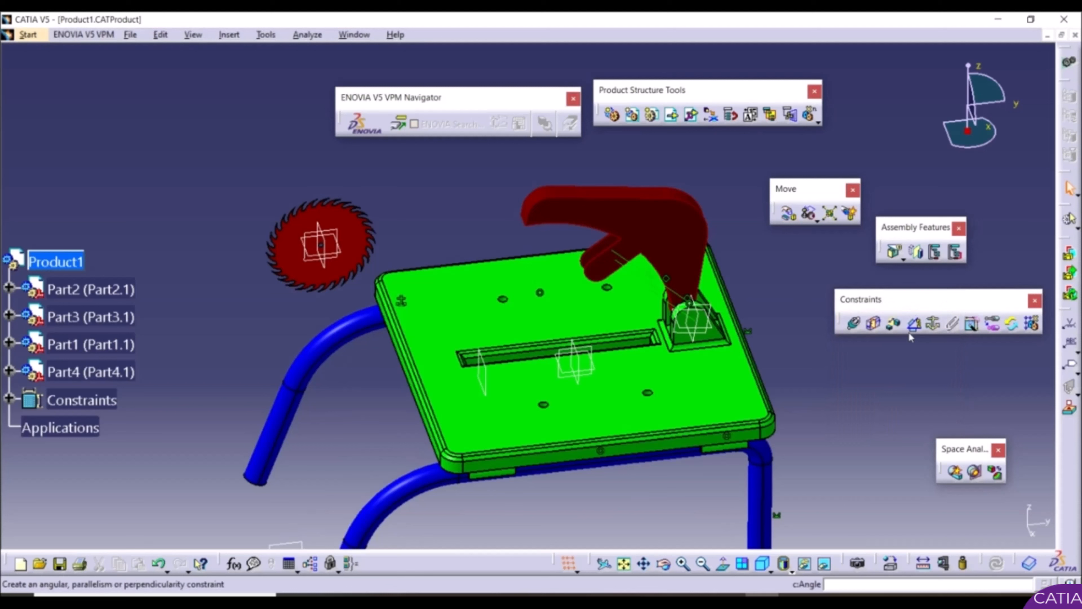
Step: Add a 15° angle constraint between the red arm's flat top face and the table plate's top face, and update the assembly
click(914, 325)
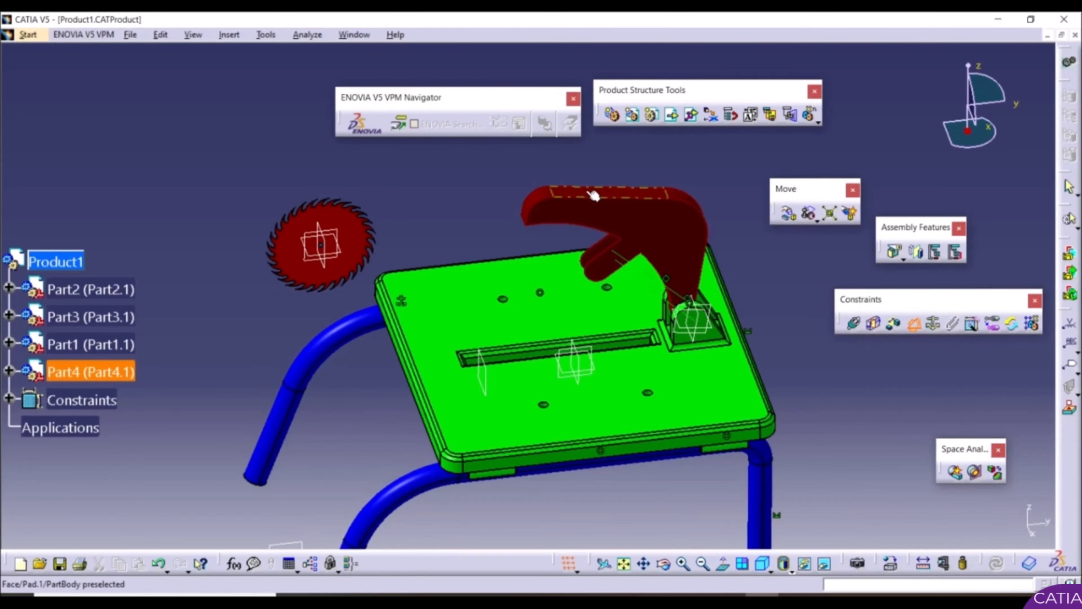
click(595, 197)
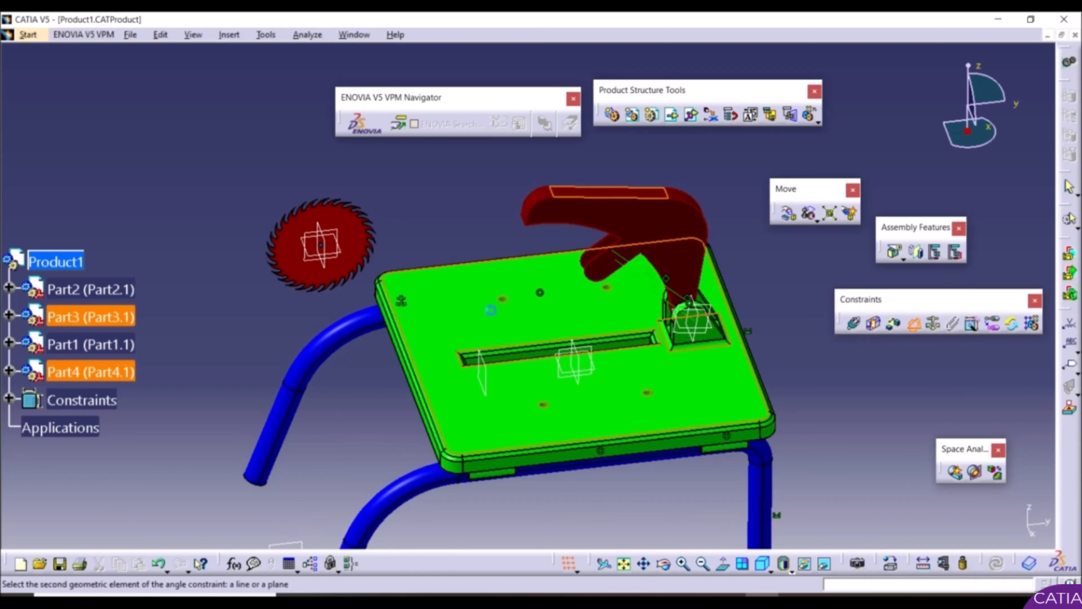
click(491, 310)
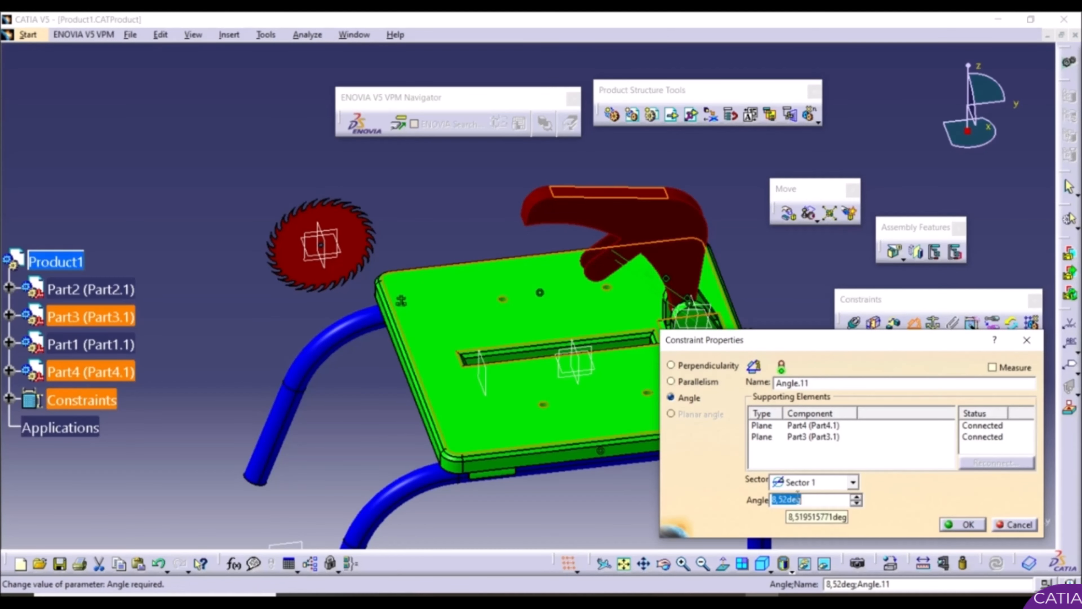
key(Return)
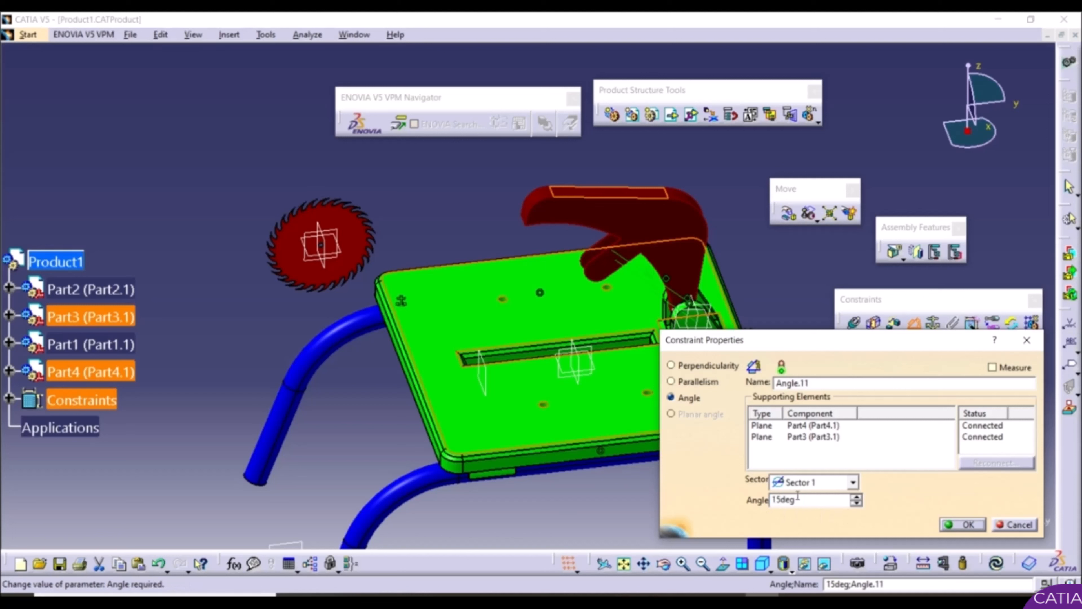
click(961, 524)
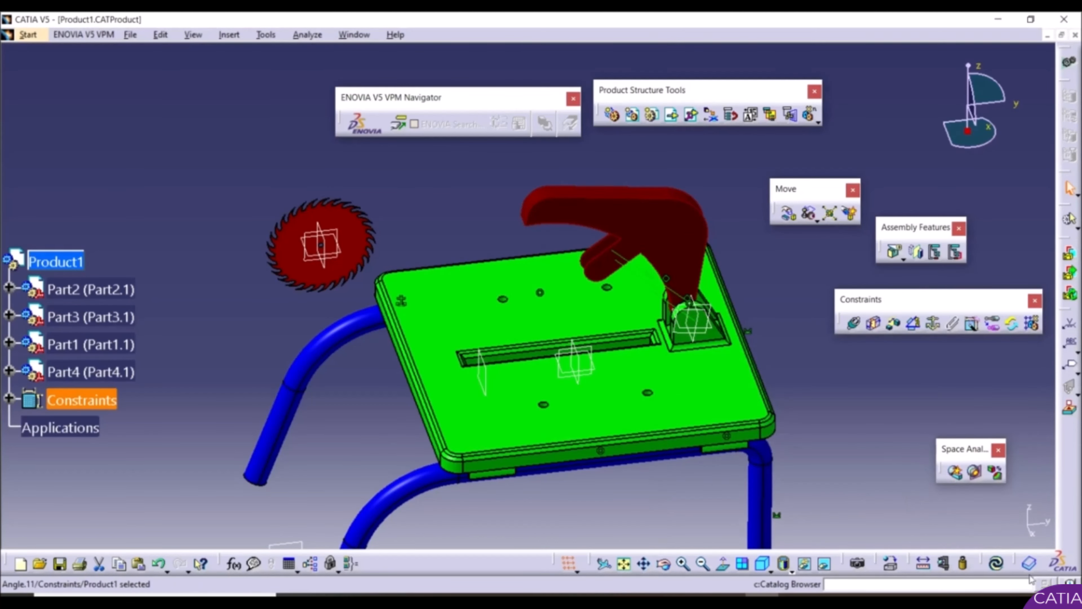
click(996, 563)
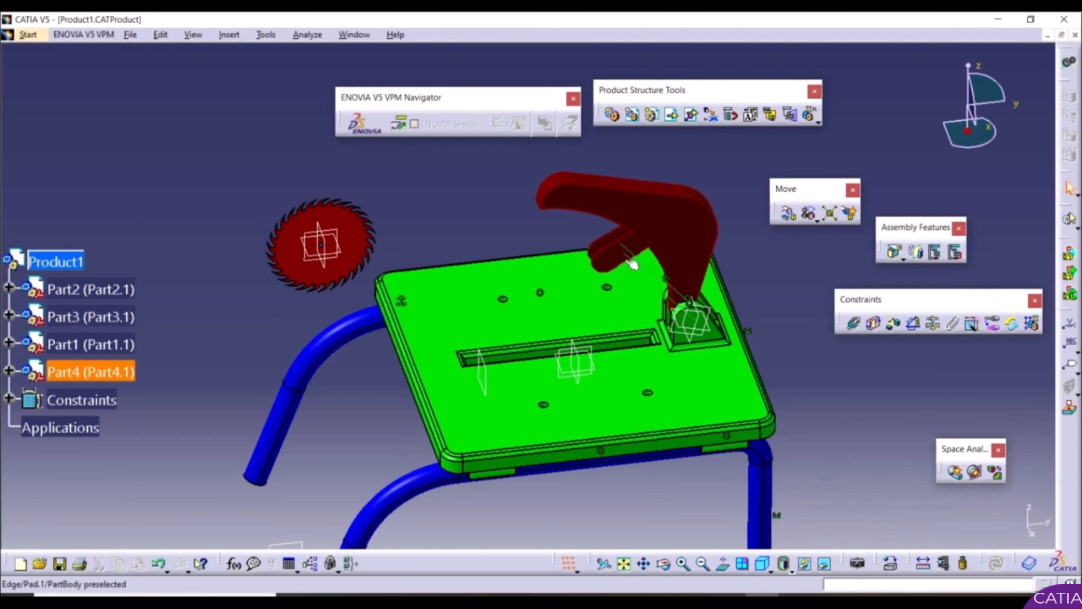
Step: Add a coincidence constraint between the saw blade's centre hole axis and the axis of the pin in the red arm's fork, and update the assembly
middle_drag(627, 265, 641, 295)
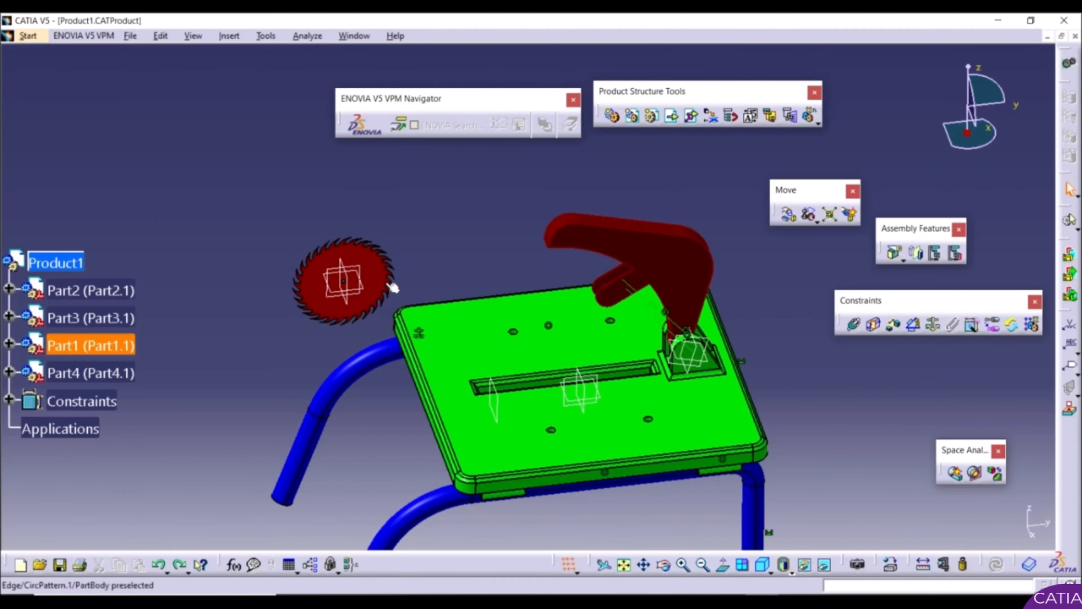
click(856, 327)
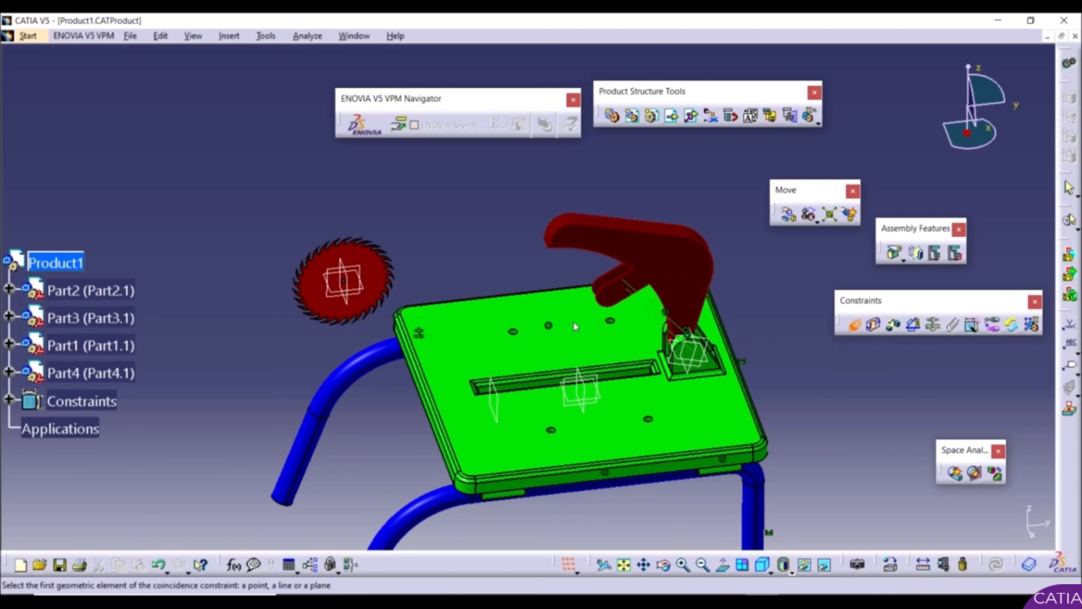
middle_drag(346, 307, 652, 278)
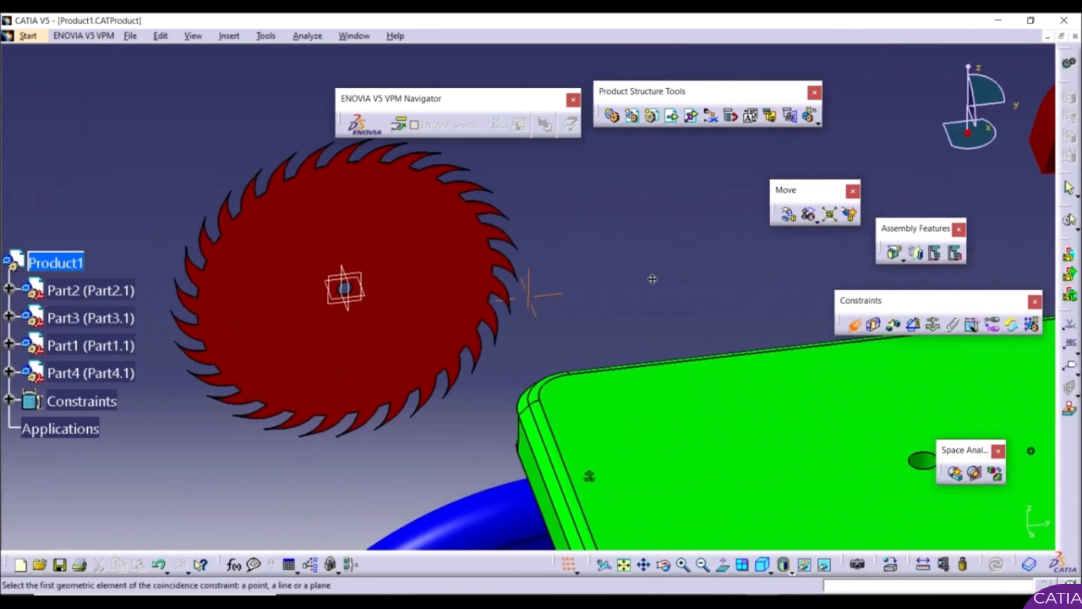
middle_drag(362, 341, 238, 187)
middle_drag(187, 239, 756, 310)
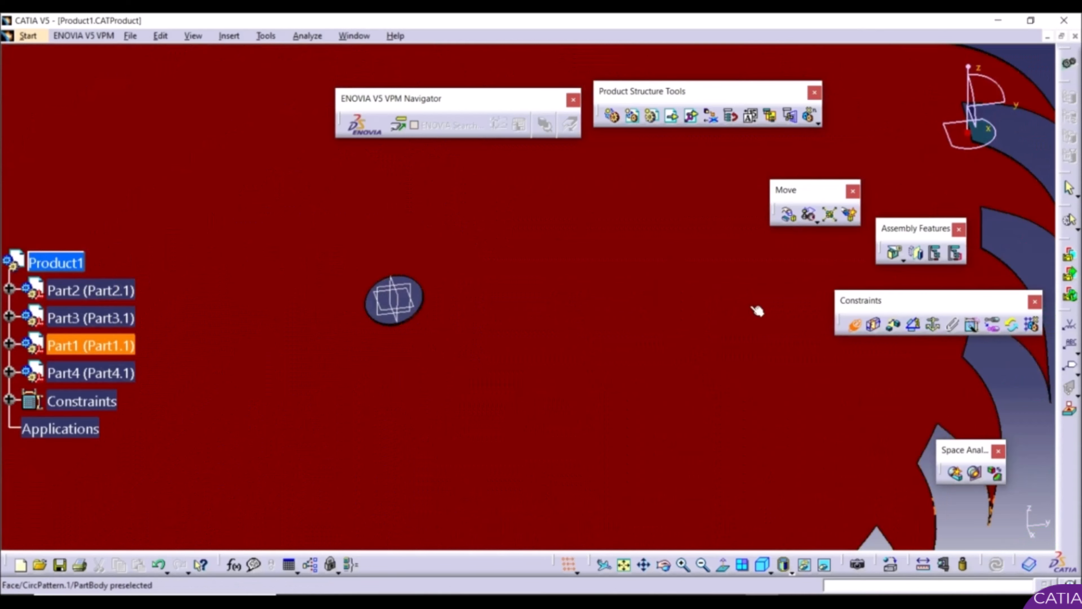
middle_drag(404, 328, 546, 303)
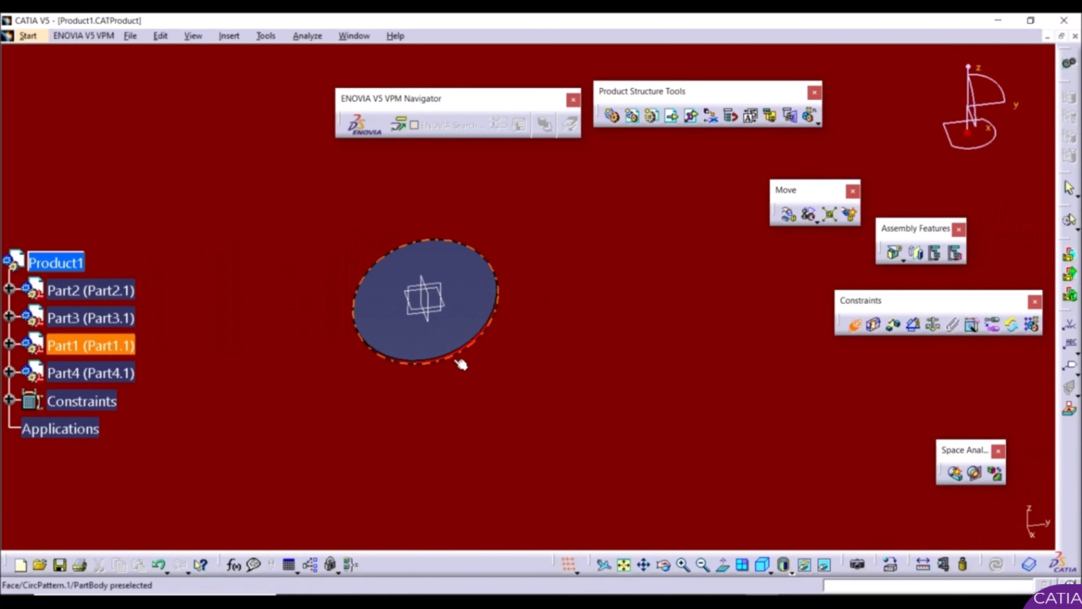
middle_drag(440, 360, 537, 353)
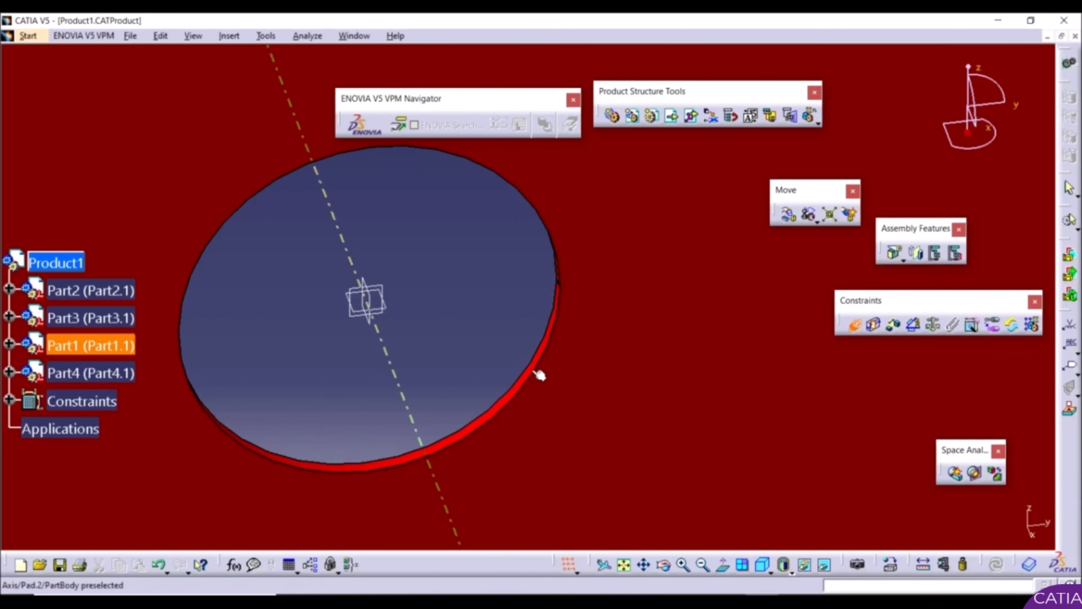
click(538, 374)
middle_drag(455, 341, 625, 506)
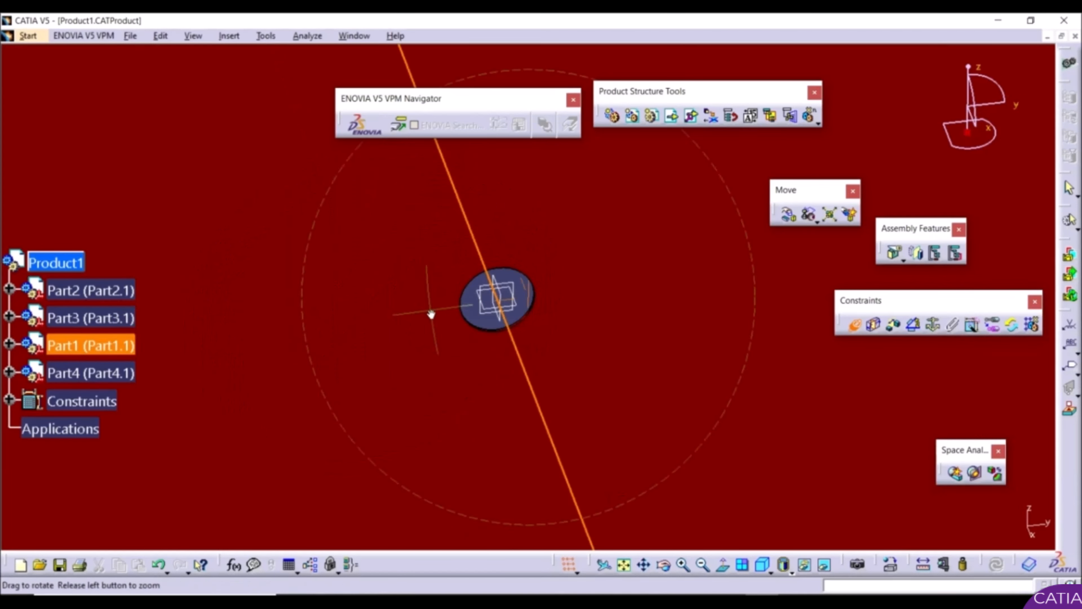
middle_drag(431, 314, 771, 493)
middle_drag(972, 433, 743, 267)
middle_drag(743, 267, 644, 294)
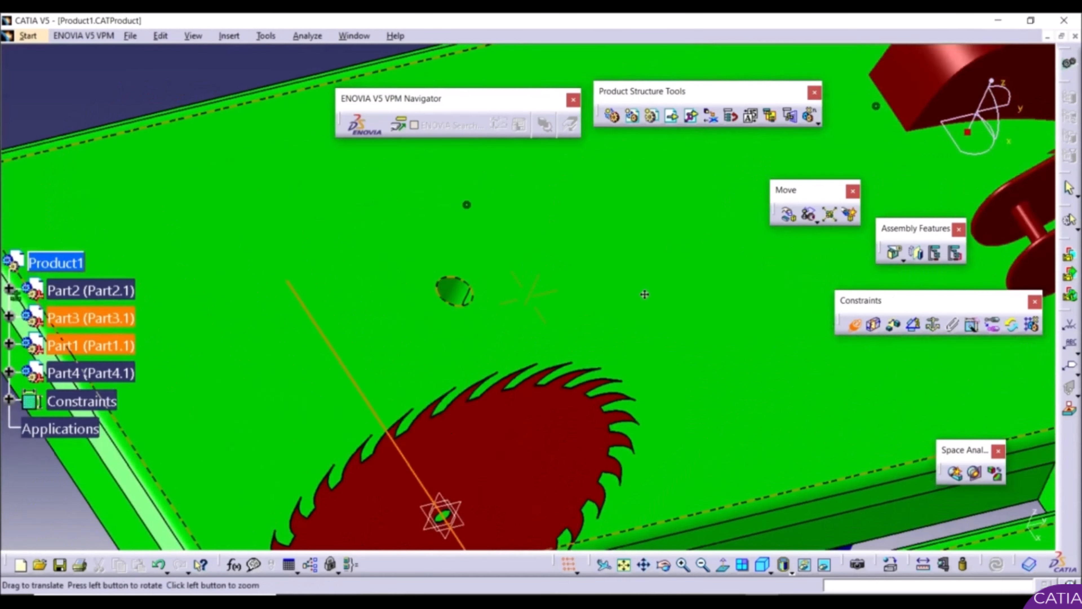
drag(645, 294, 229, 363)
middle_drag(605, 316, 590, 250)
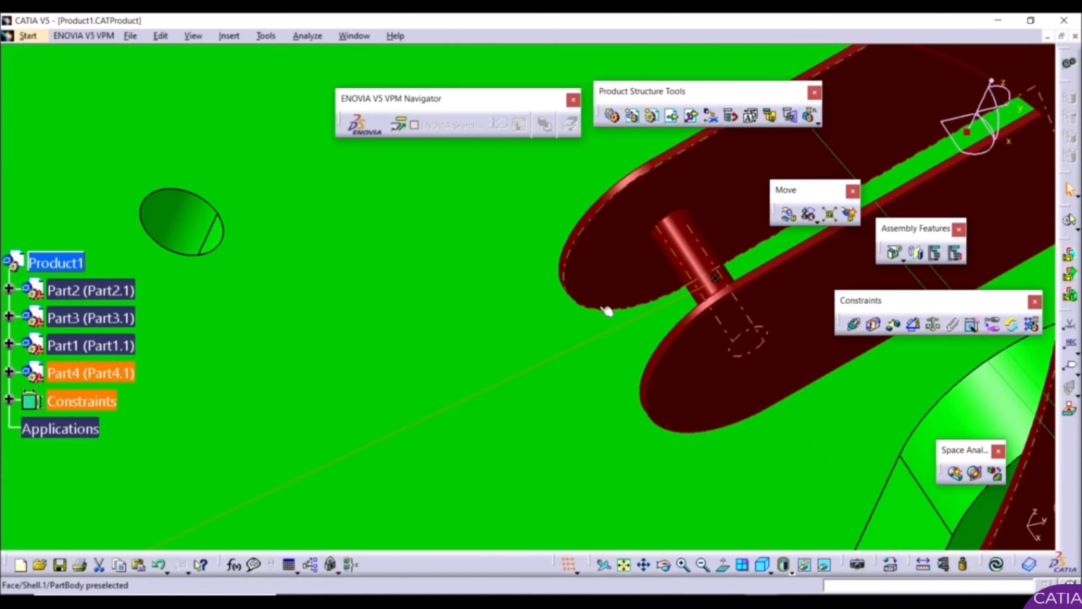
middle_drag(609, 307, 703, 500)
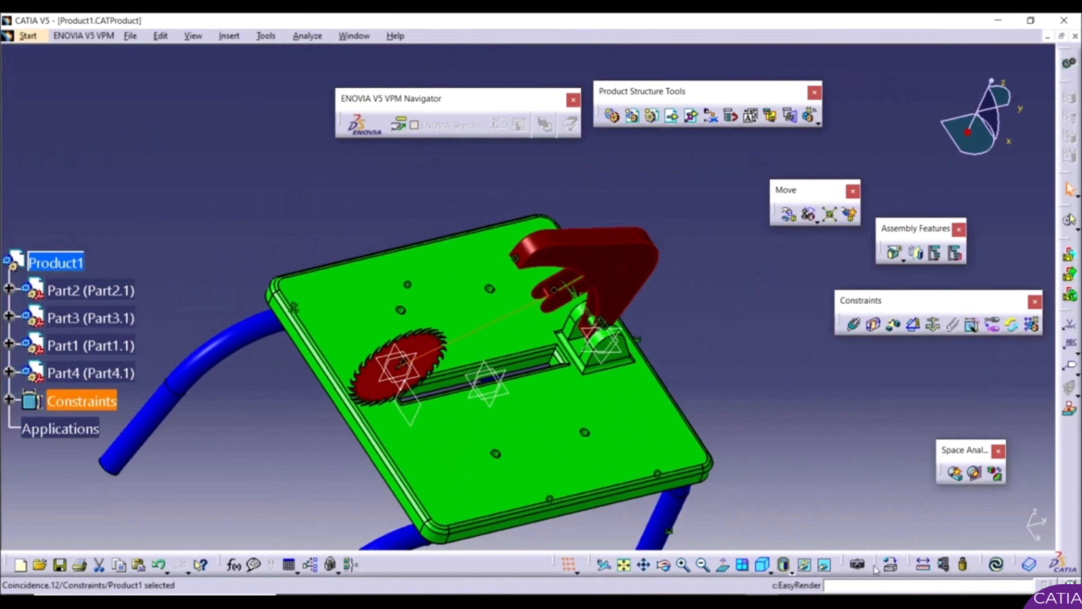
click(996, 566)
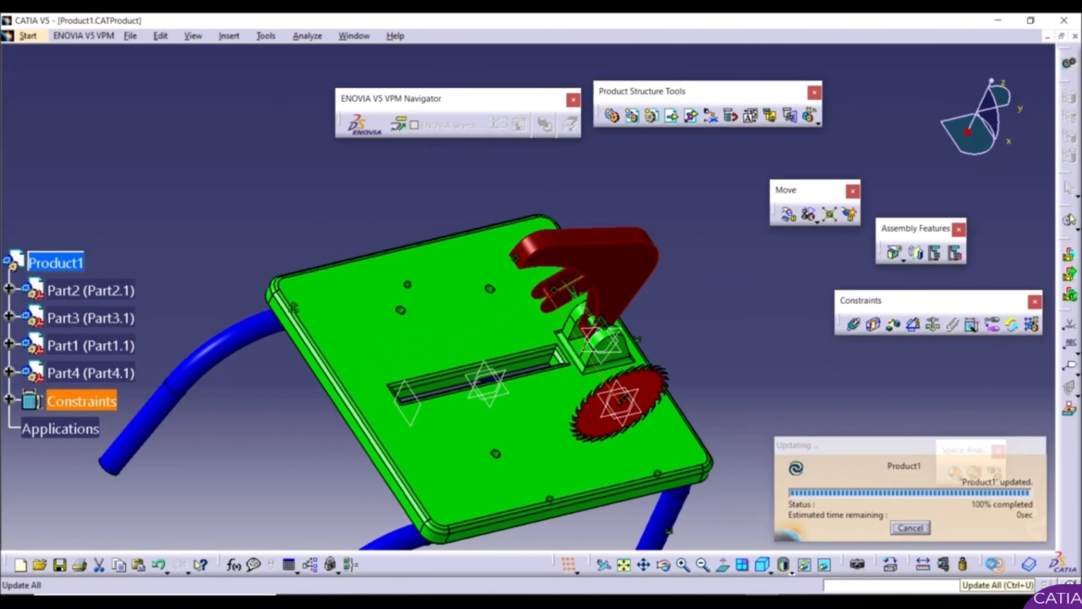
Step: Measure the distance between the two inner faces of the red arm's fork
middle_drag(574, 418, 513, 265)
middle_drag(571, 285, 518, 243)
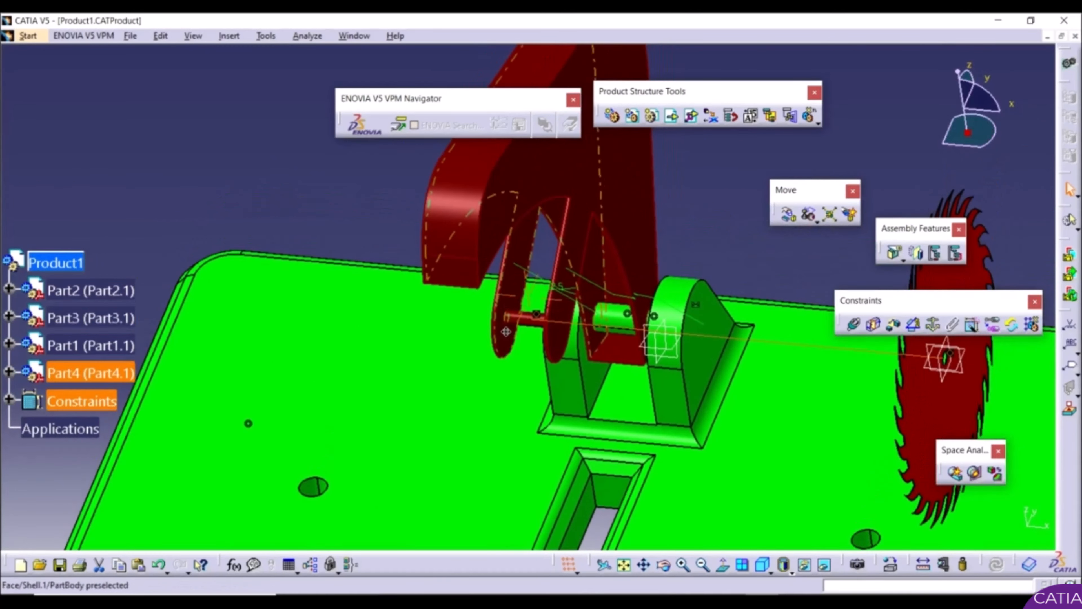
click(925, 565)
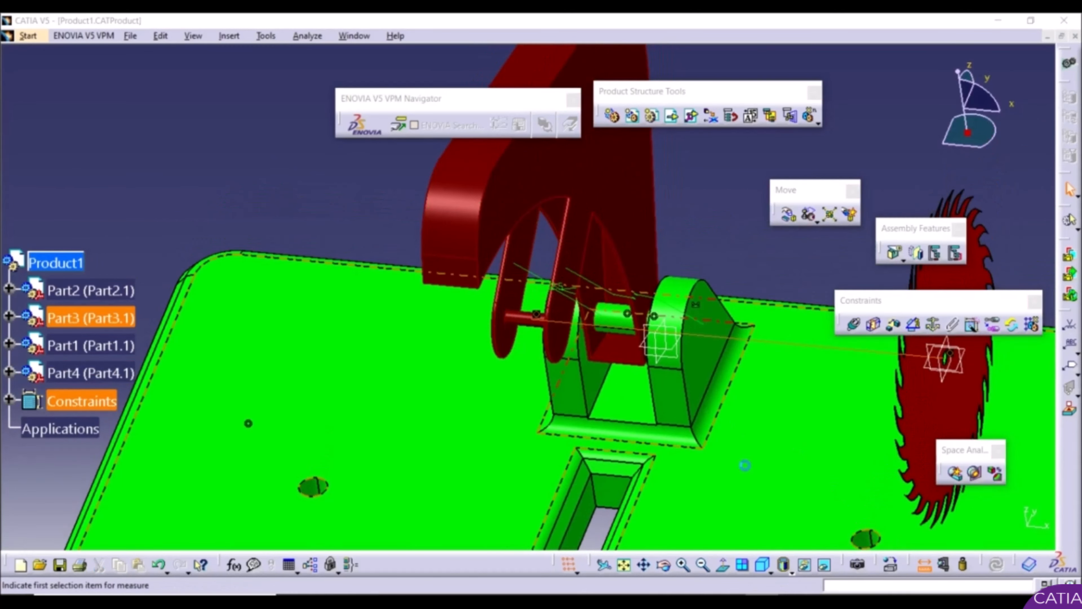
click(552, 345)
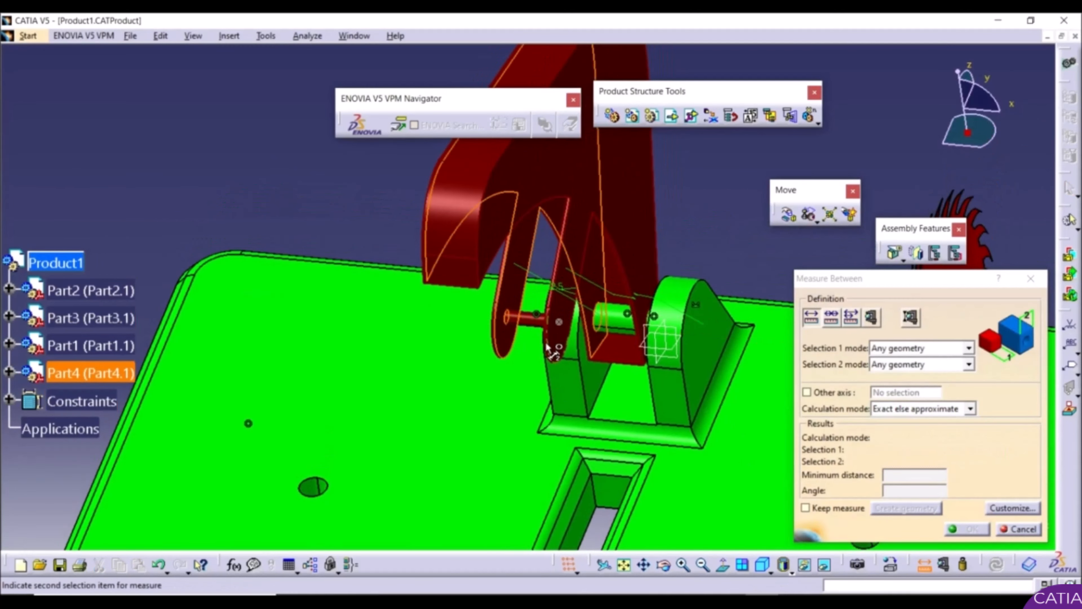
middle_drag(552, 345, 597, 341)
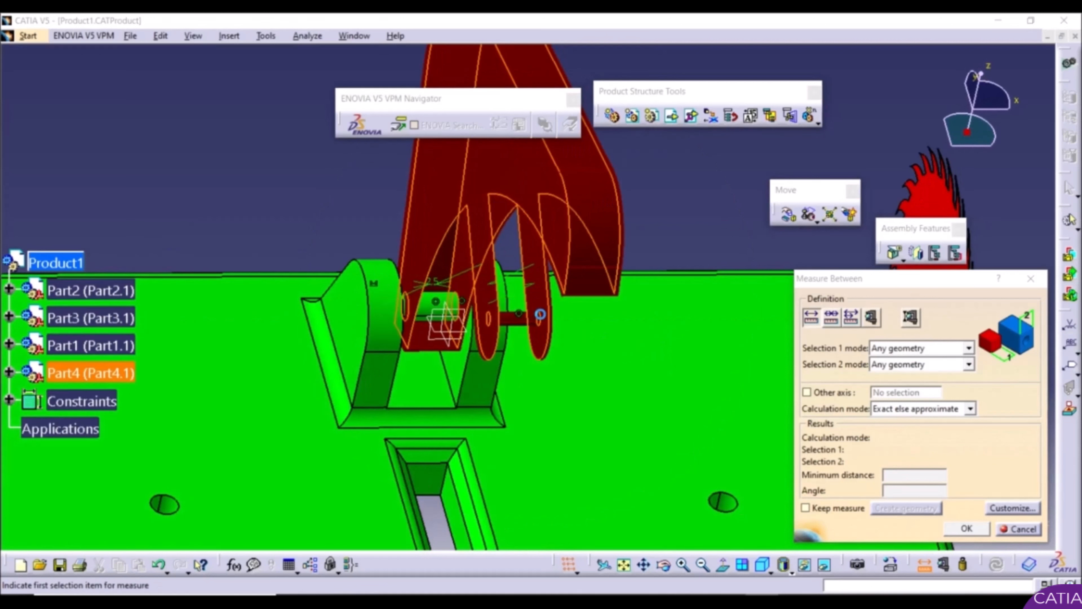
click(541, 306)
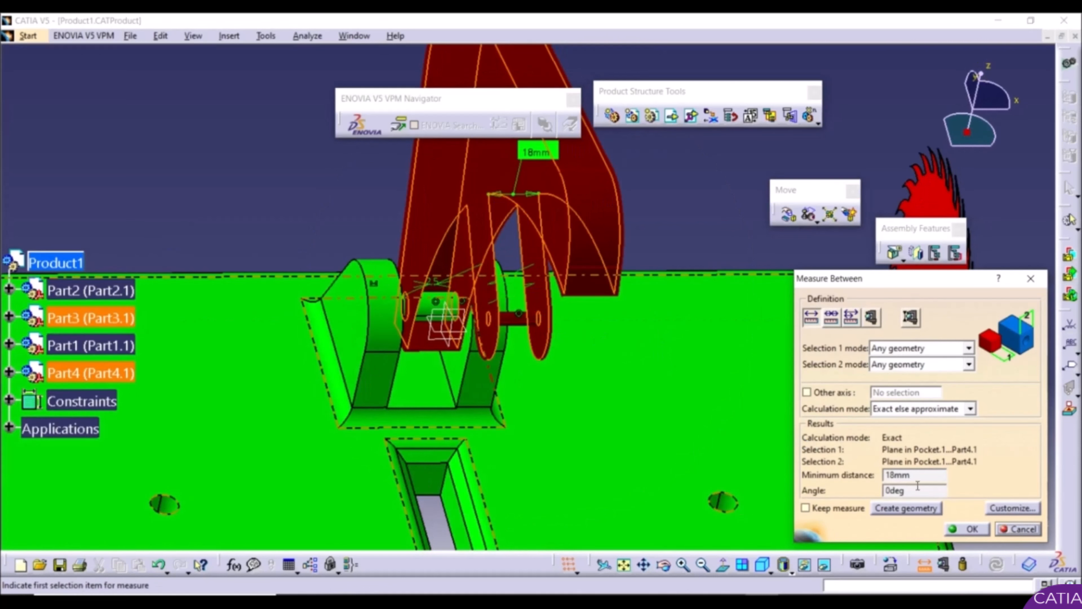
click(964, 531)
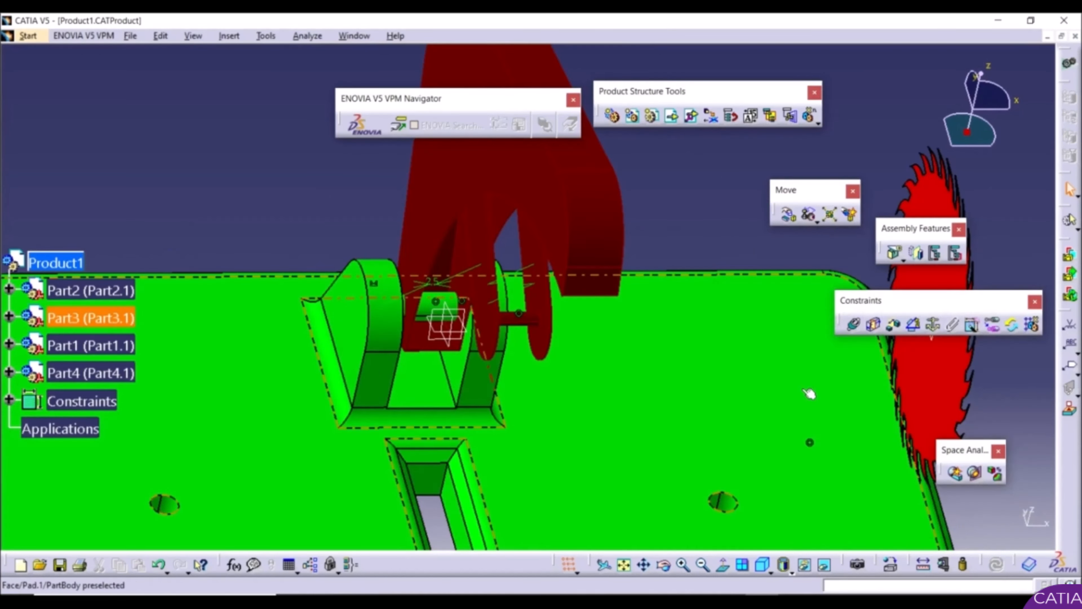
Step: Measure the saw blade's thickness between its two side faces
middle_drag(810, 394, 645, 483)
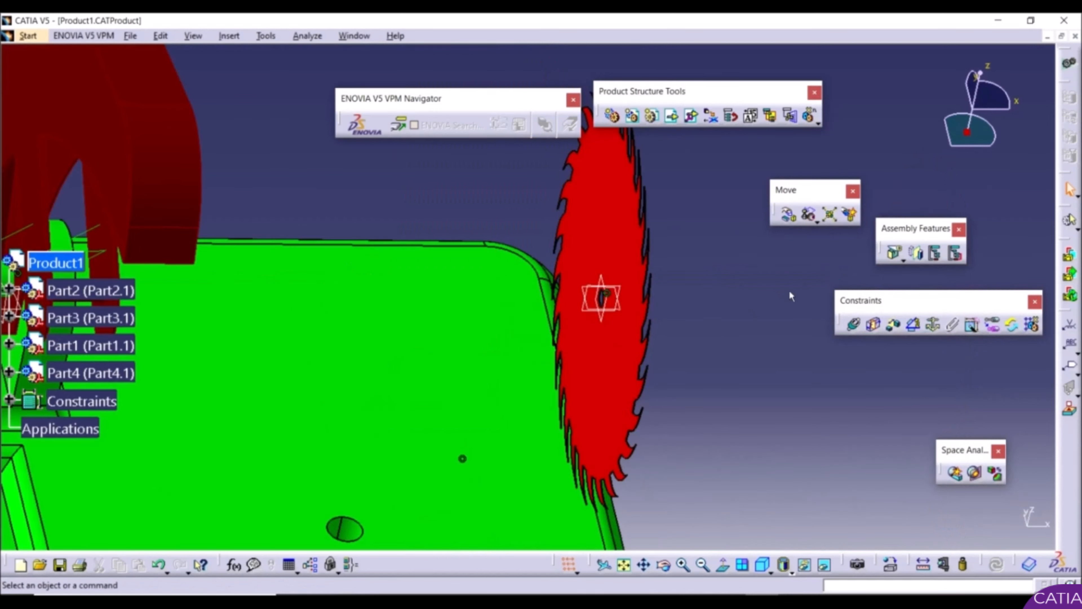
click(925, 564)
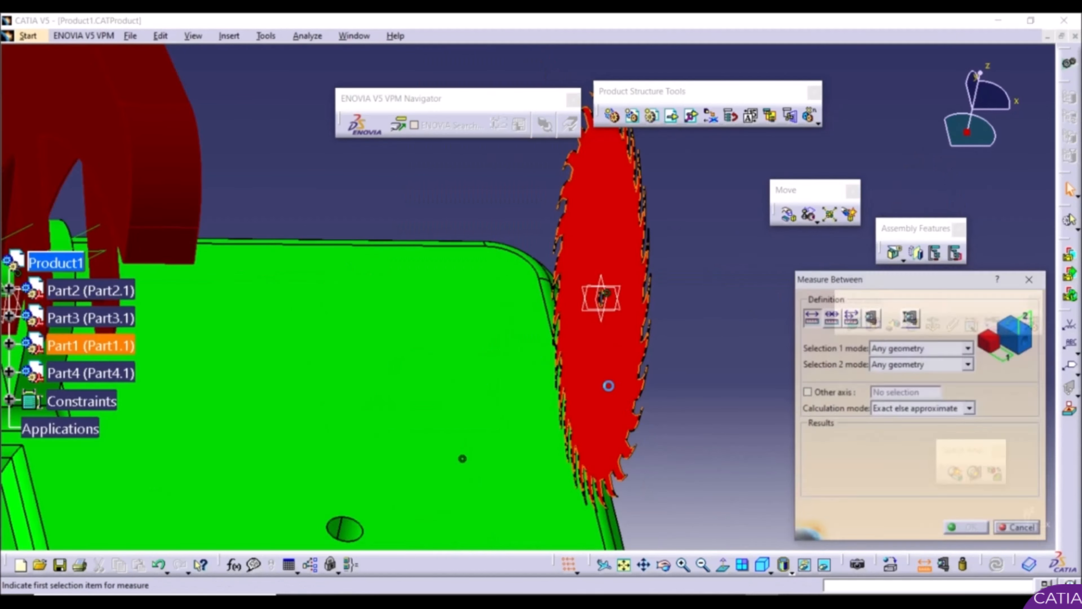
click(643, 375)
middle_drag(643, 375, 548, 395)
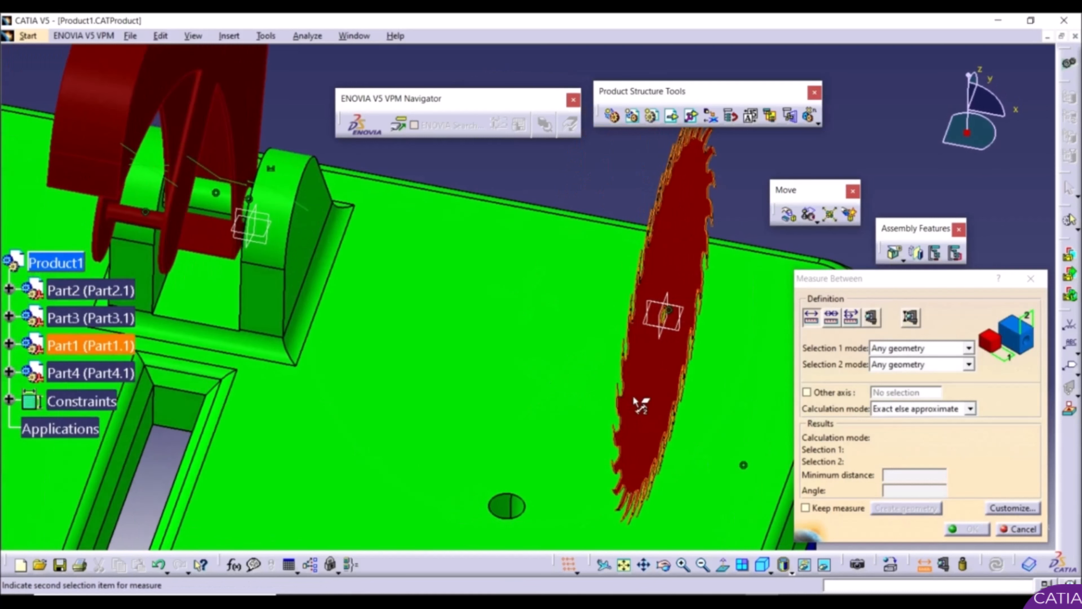
click(648, 389)
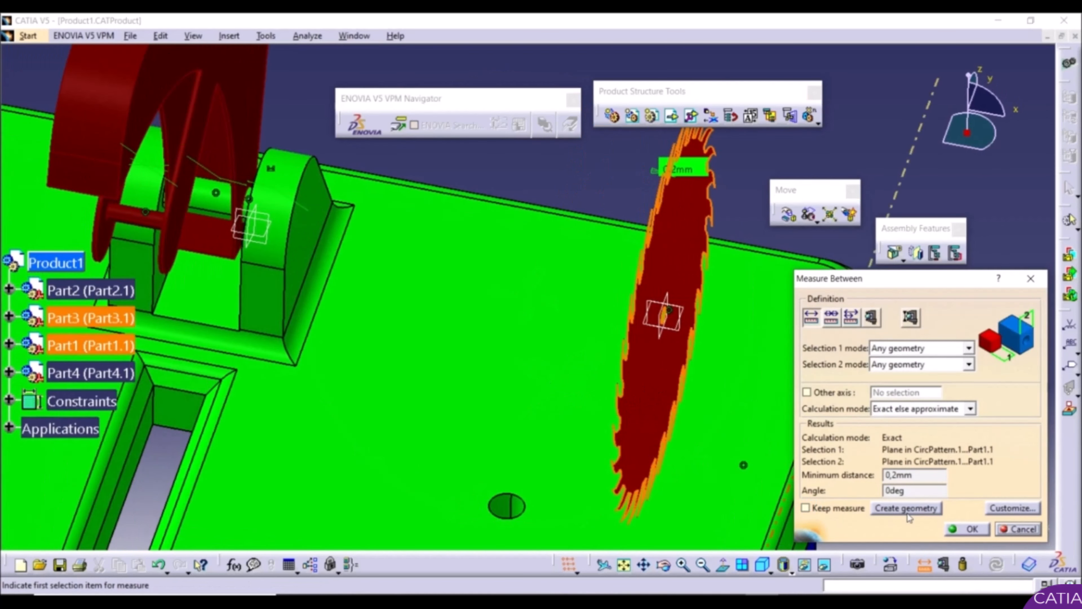
click(953, 528)
Step: Add an 8.9 mm offset constraint between the saw blade's side face and the inner face of the arm's fork, and update the assembly
middle_drag(647, 404, 280, 317)
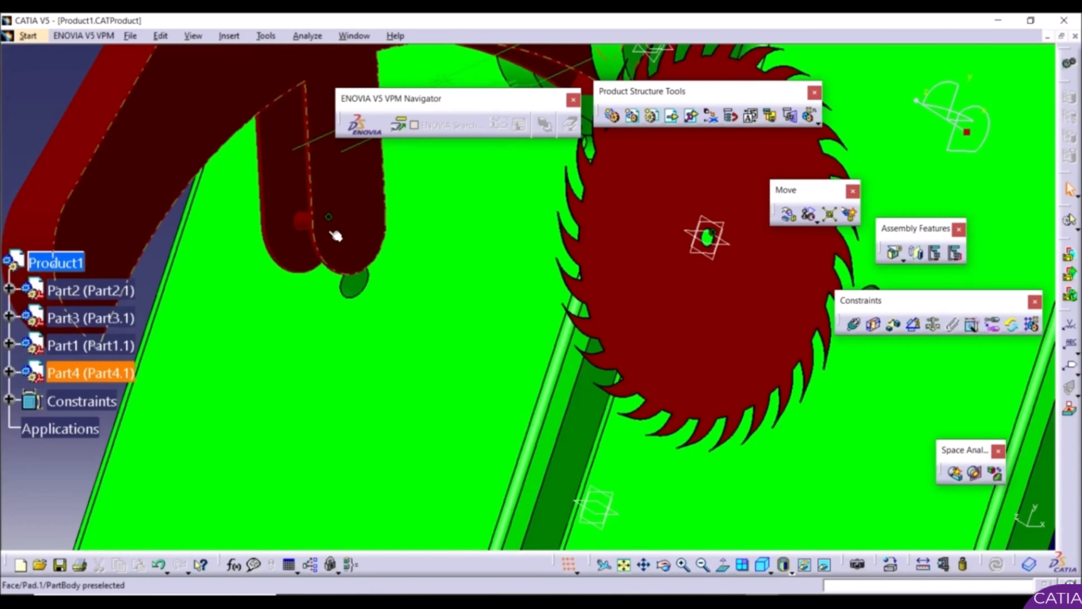
middle_drag(398, 303, 592, 316)
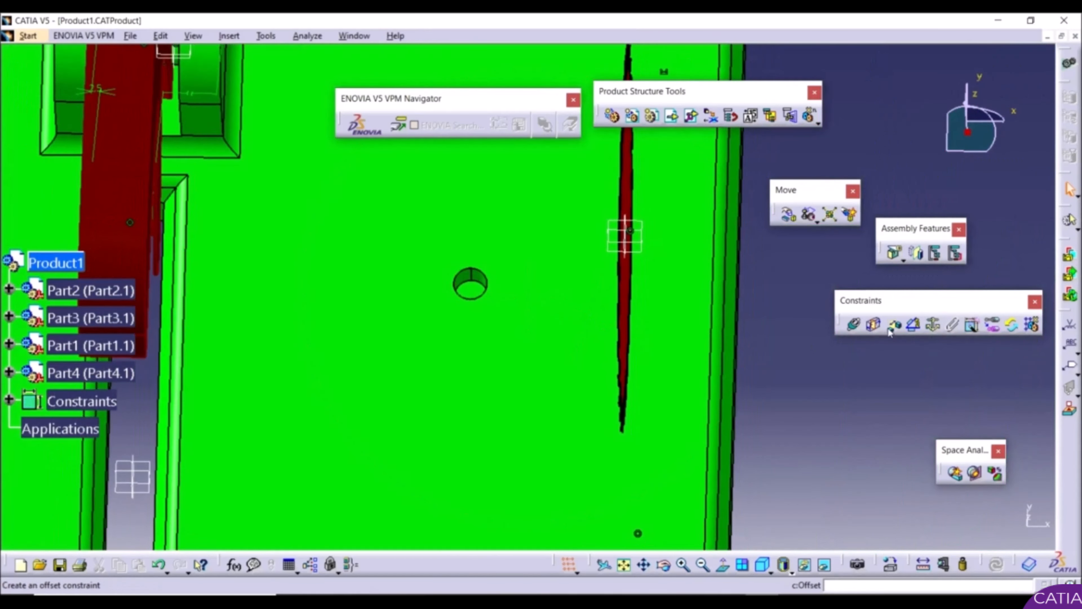
click(896, 327)
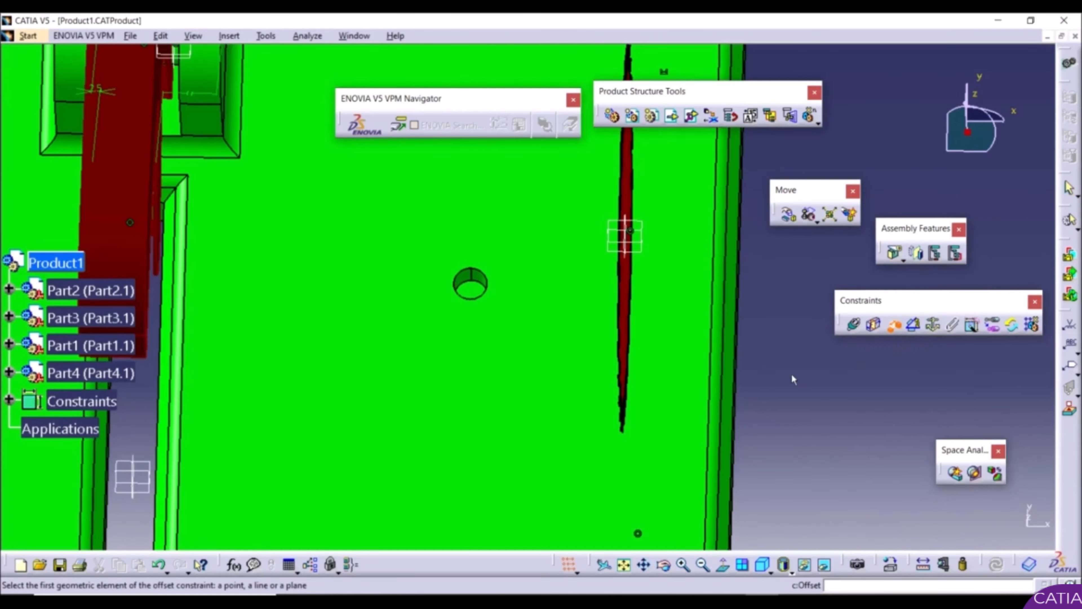
middle_drag(792, 380, 278, 322)
click(538, 349)
click(324, 177)
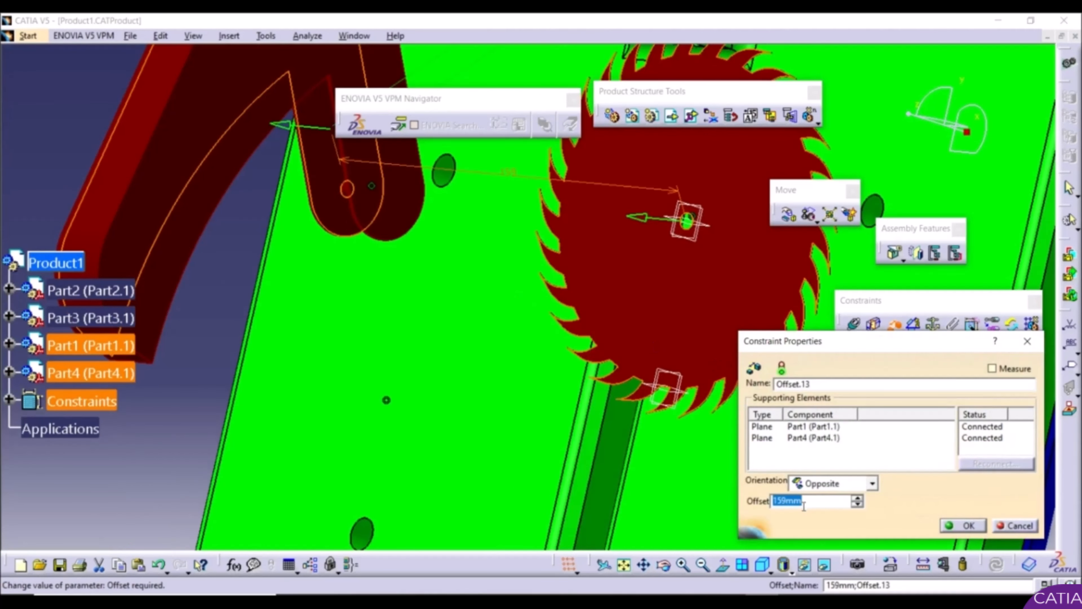
text(8.9)
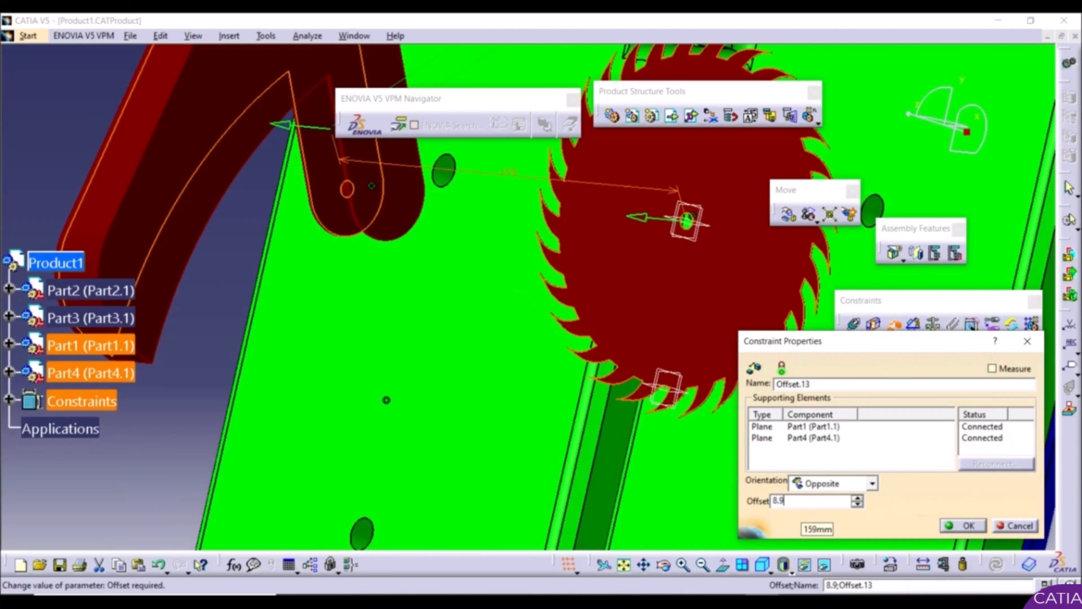
click(977, 527)
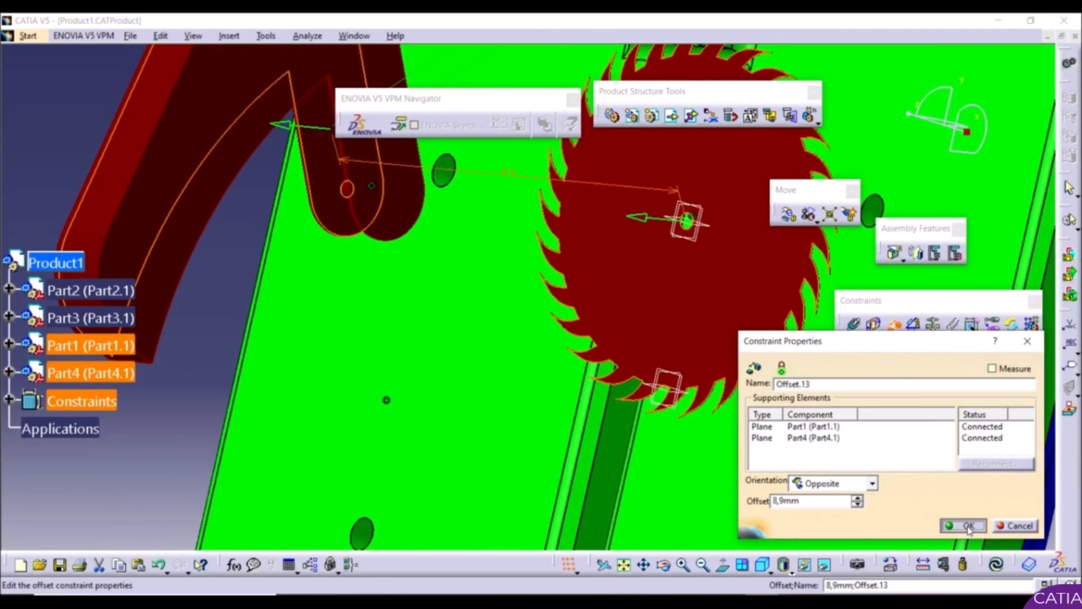
click(998, 564)
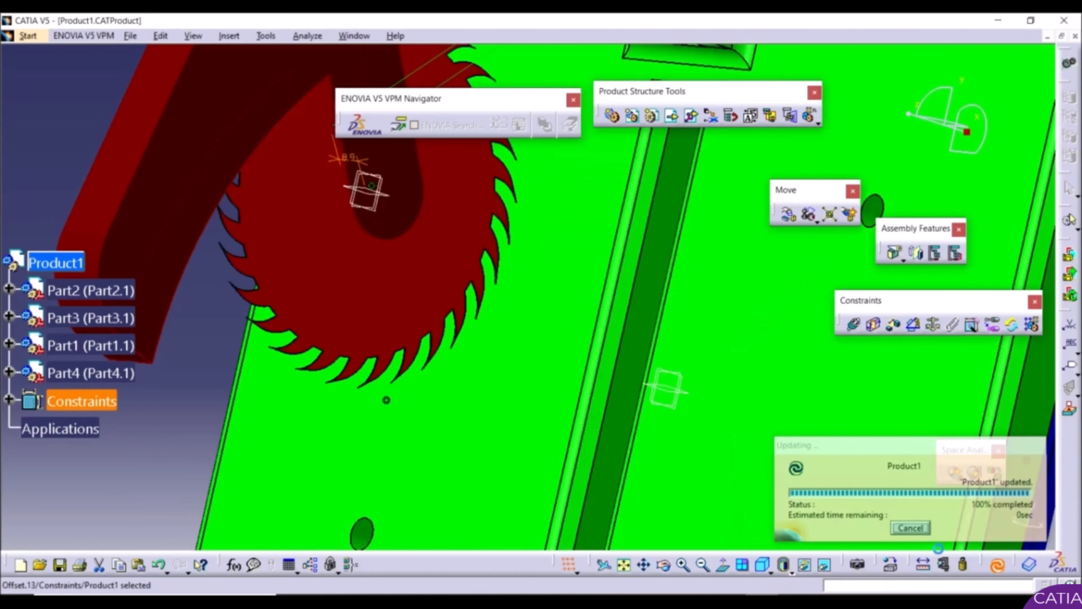
middle_drag(560, 435, 452, 322)
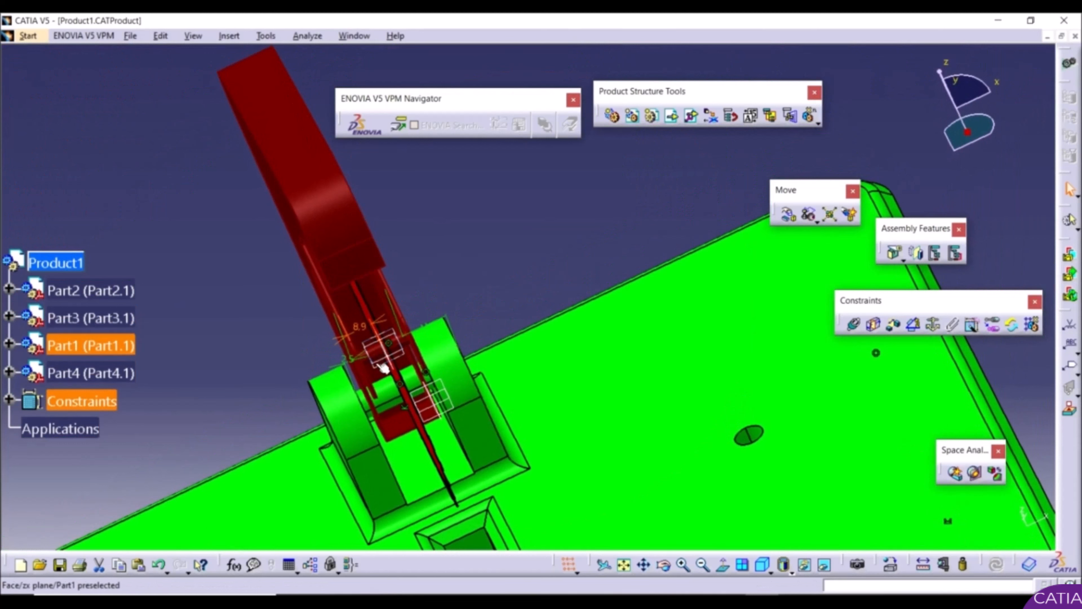
scroll(524, 333, up, 2)
middle_drag(528, 332, 528, 368)
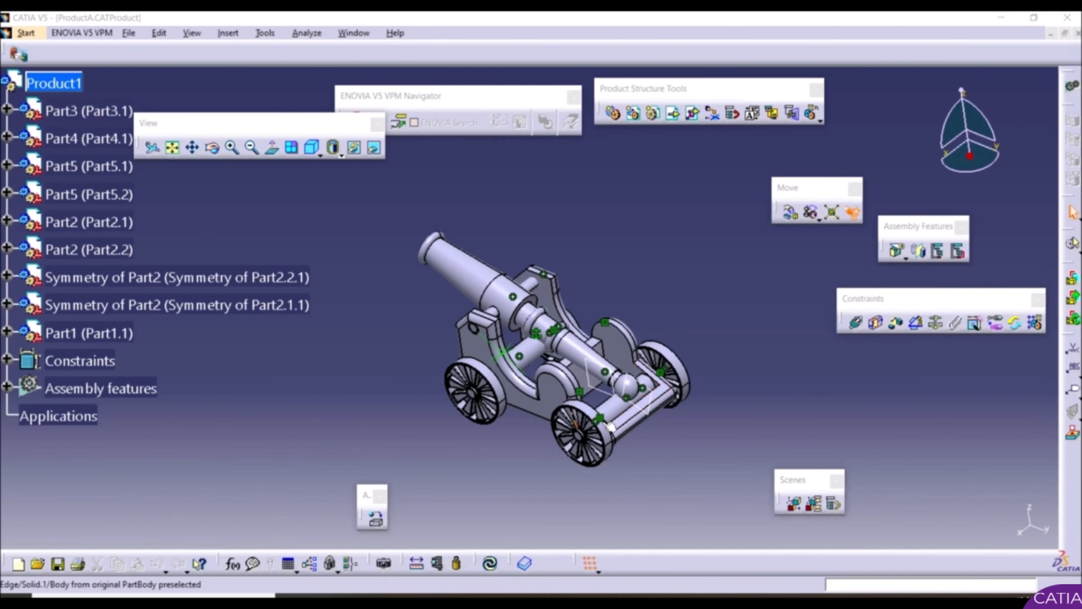
Step: Examine the cannon assembly's list of constraints and highlight Coincidence.12 between Part1.1 and Part3.1 in the model
scroll(626, 428, up, 1)
middle_drag(626, 428, 501, 209)
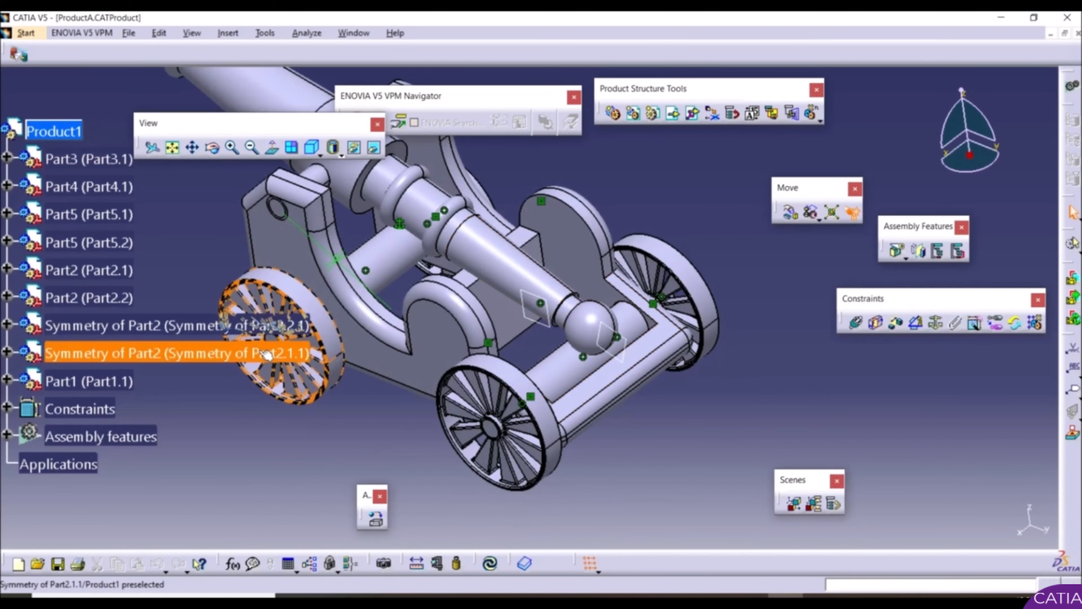
click(7, 409)
scroll(8, 409, down, 4)
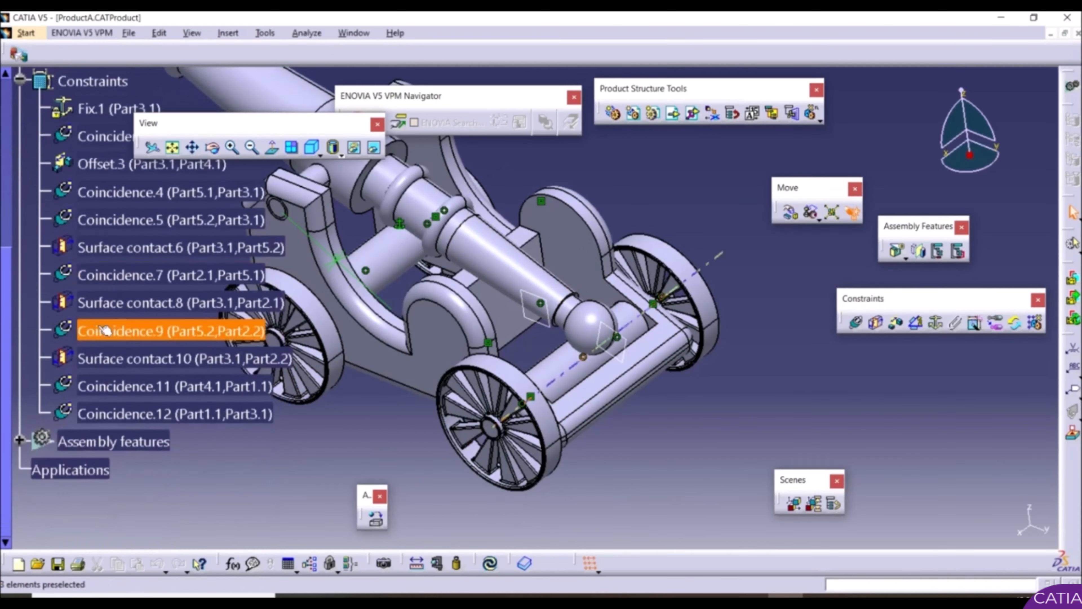
click(124, 411)
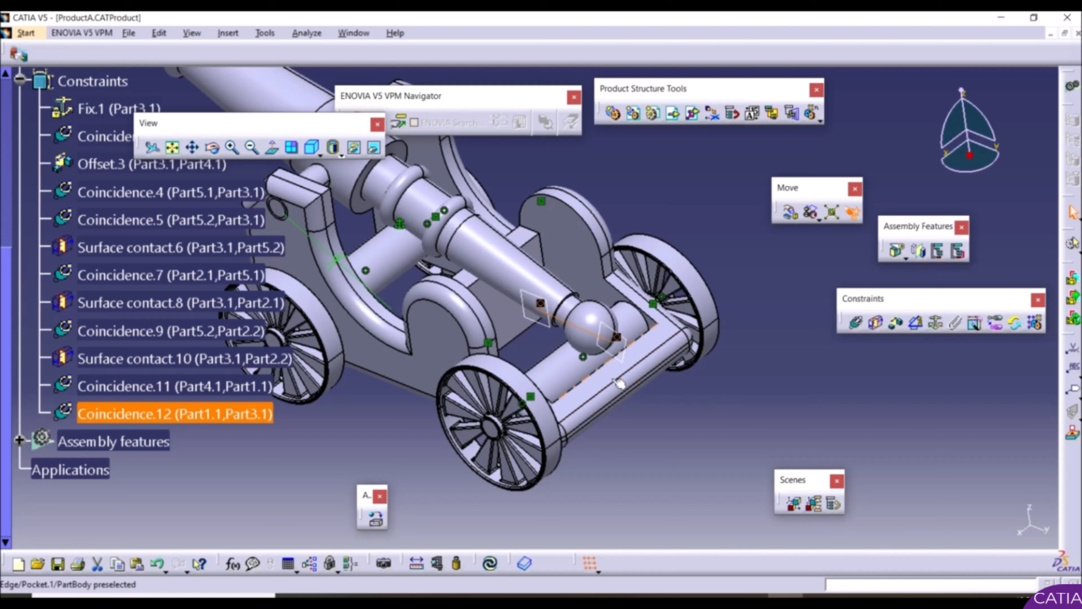
middle_drag(545, 245, 465, 349)
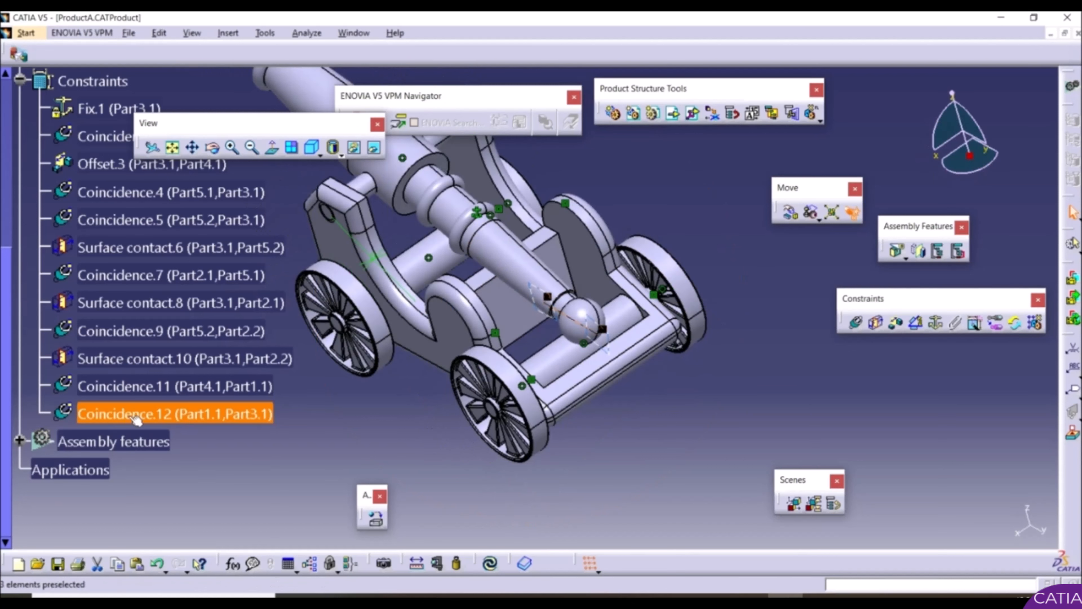
click(425, 418)
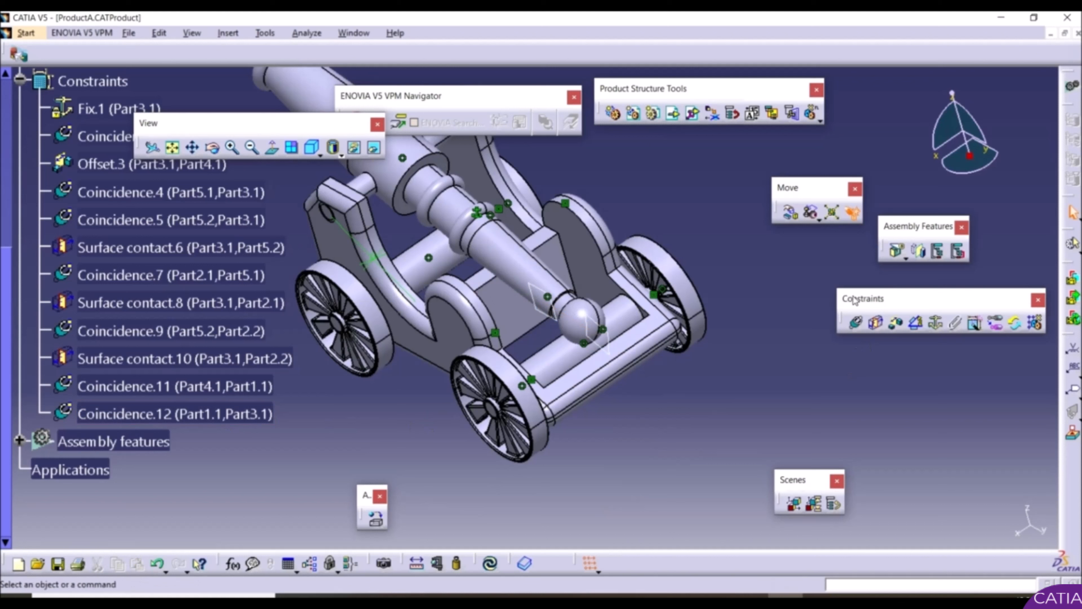
Step: Change the coincidence constraint between Part1.1 and Part3.1 of the cannon into an Offset constraint
click(1017, 325)
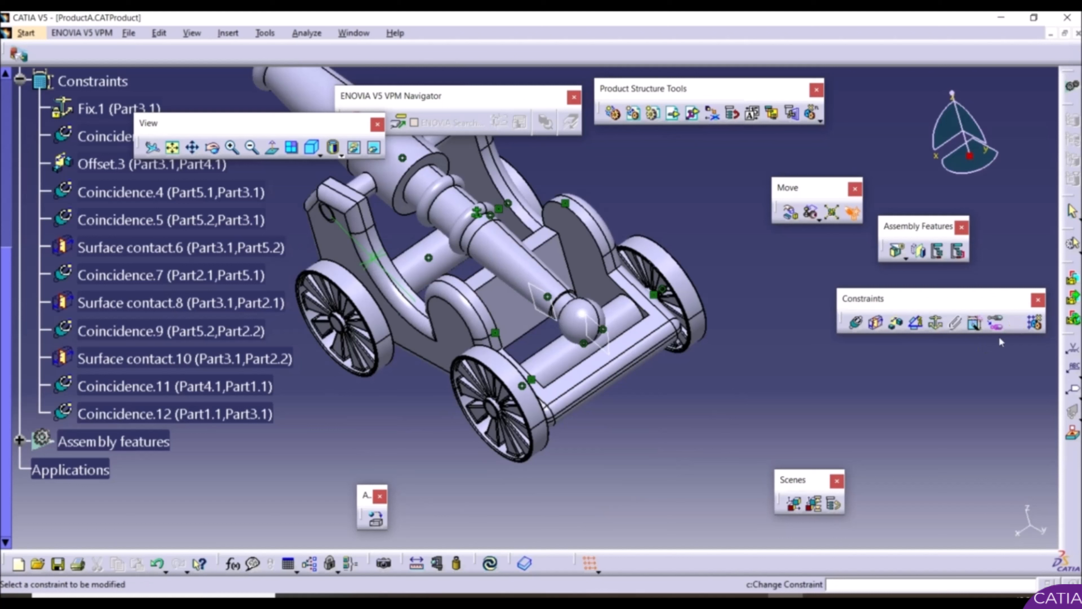
click(144, 416)
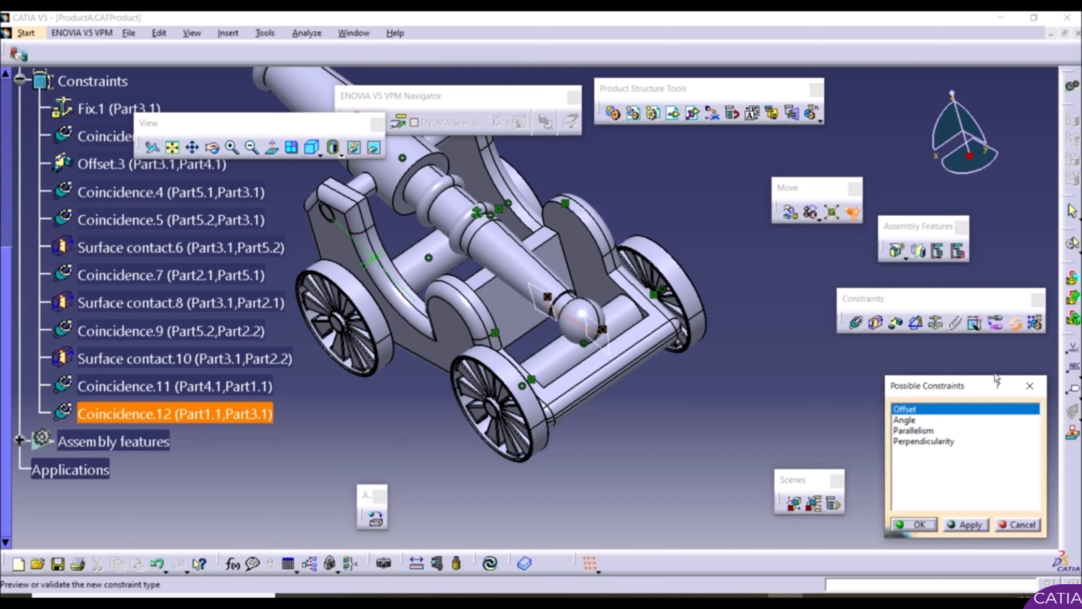
drag(939, 395, 879, 287)
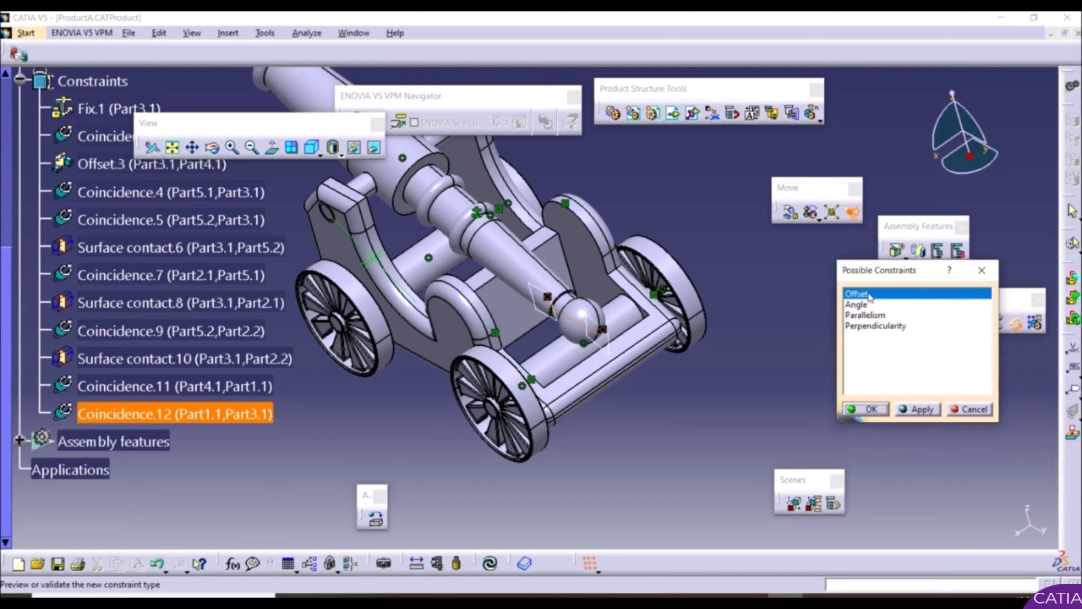
click(920, 410)
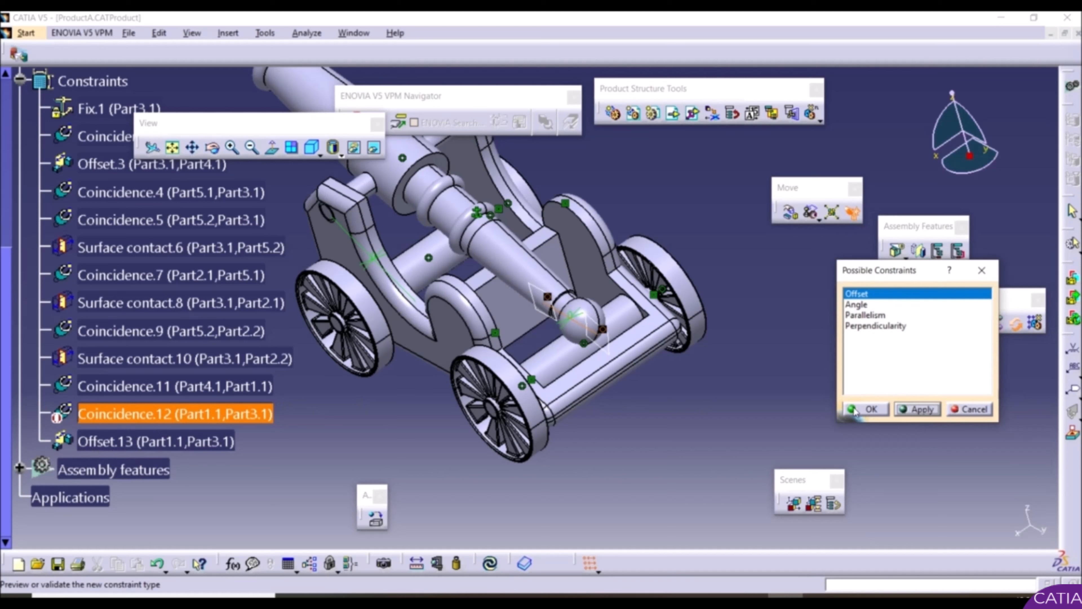
click(869, 409)
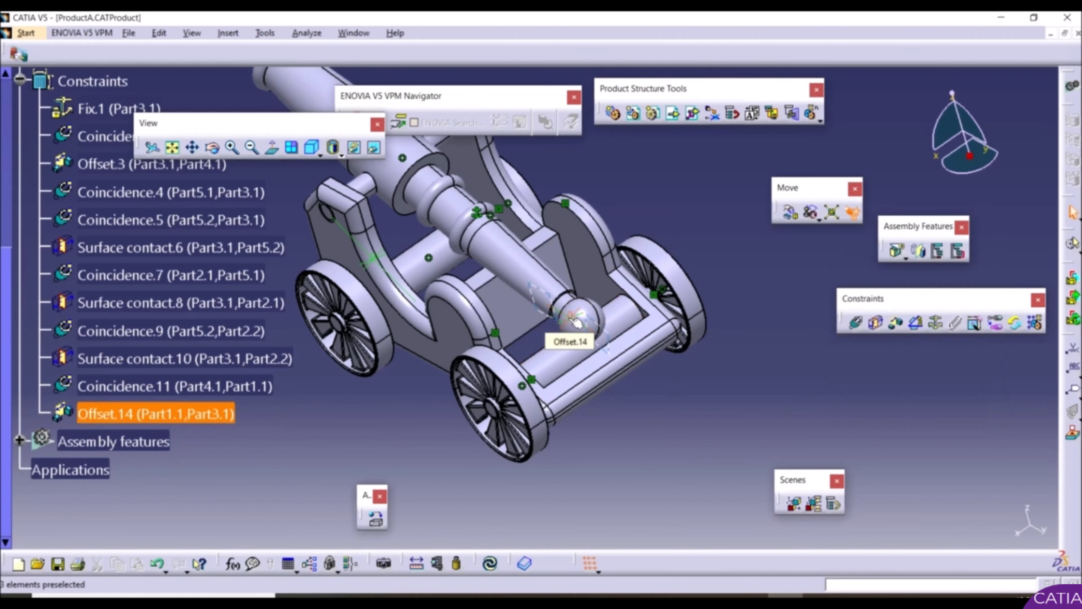
Step: Set the offset between Part1.1 and Part3.1 to 10 mm, update the assembly and inspect the barrel's position
double_click(575, 319)
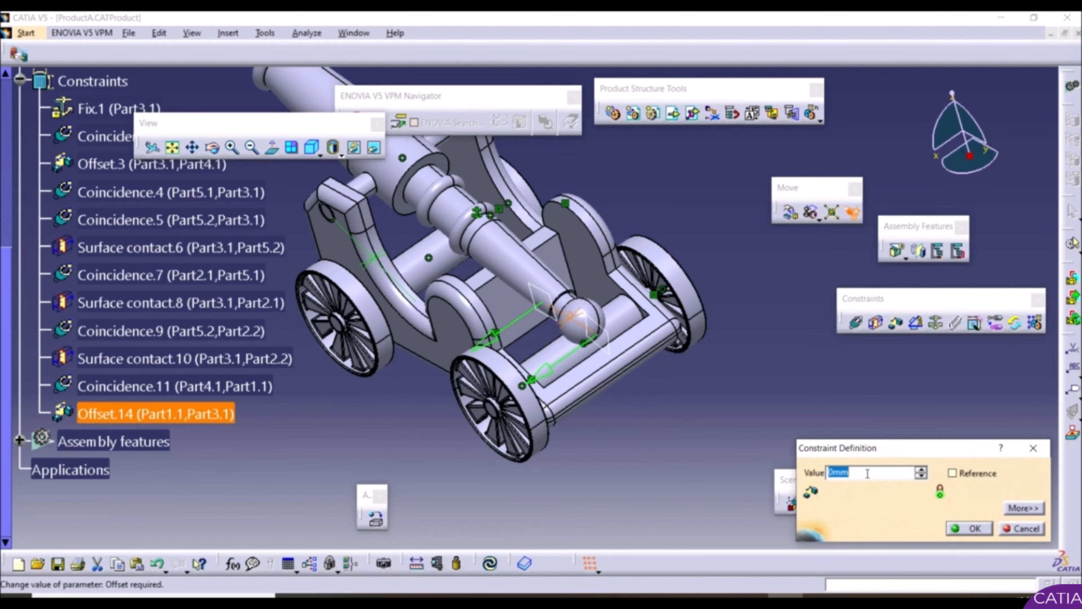
text(10)
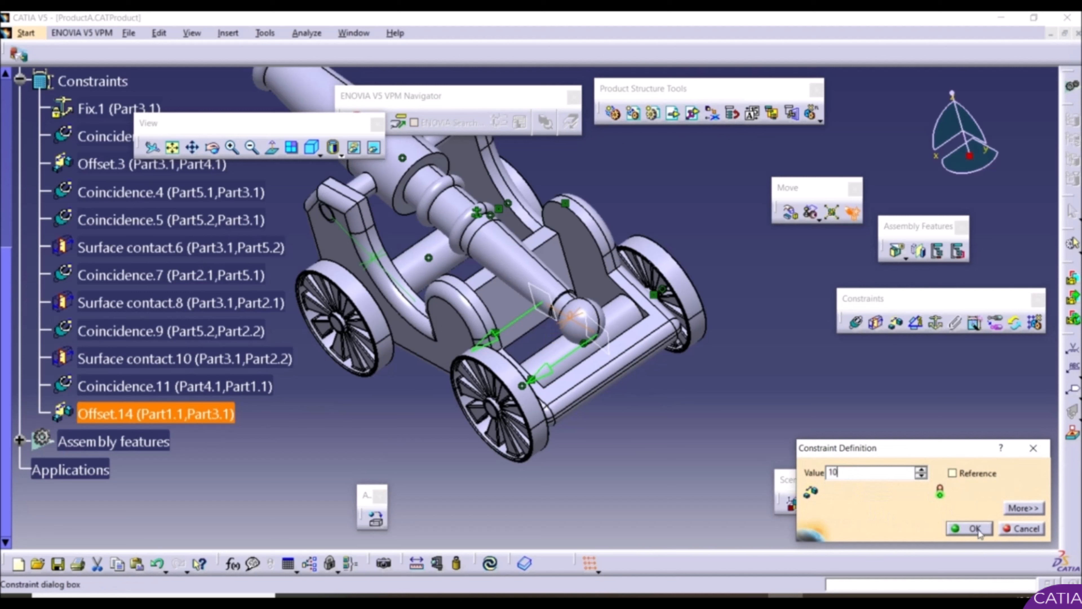
click(976, 529)
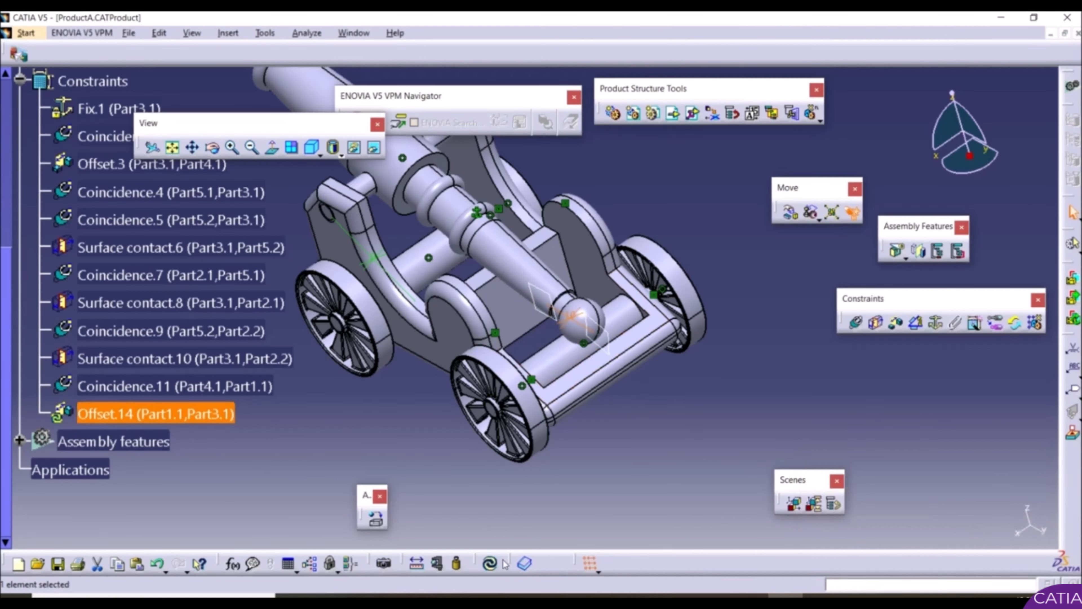
click(495, 564)
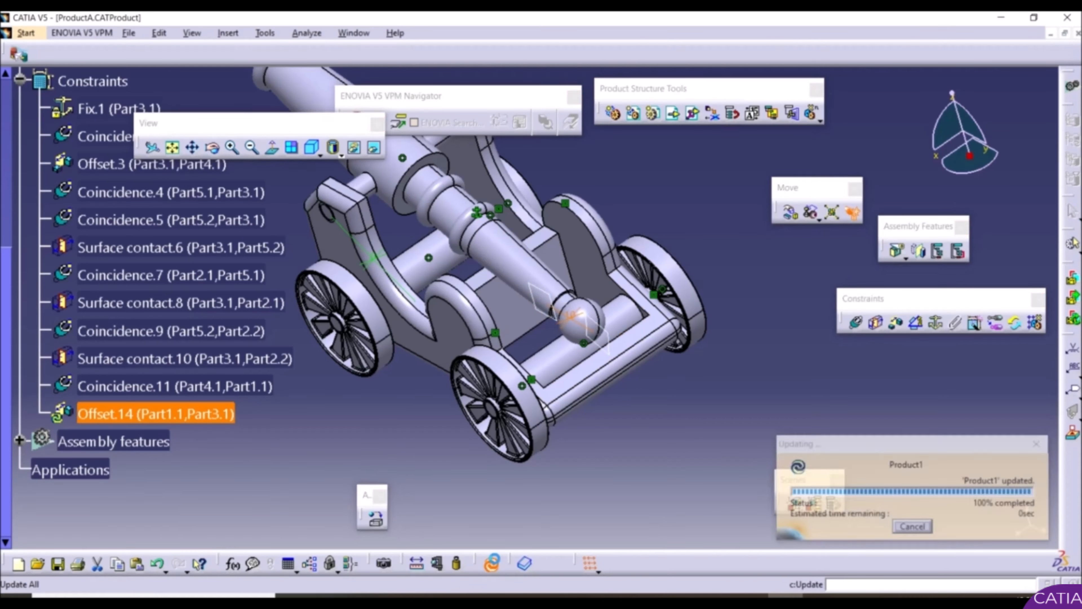
click(594, 449)
middle_drag(611, 378, 626, 375)
middle_drag(507, 312, 498, 353)
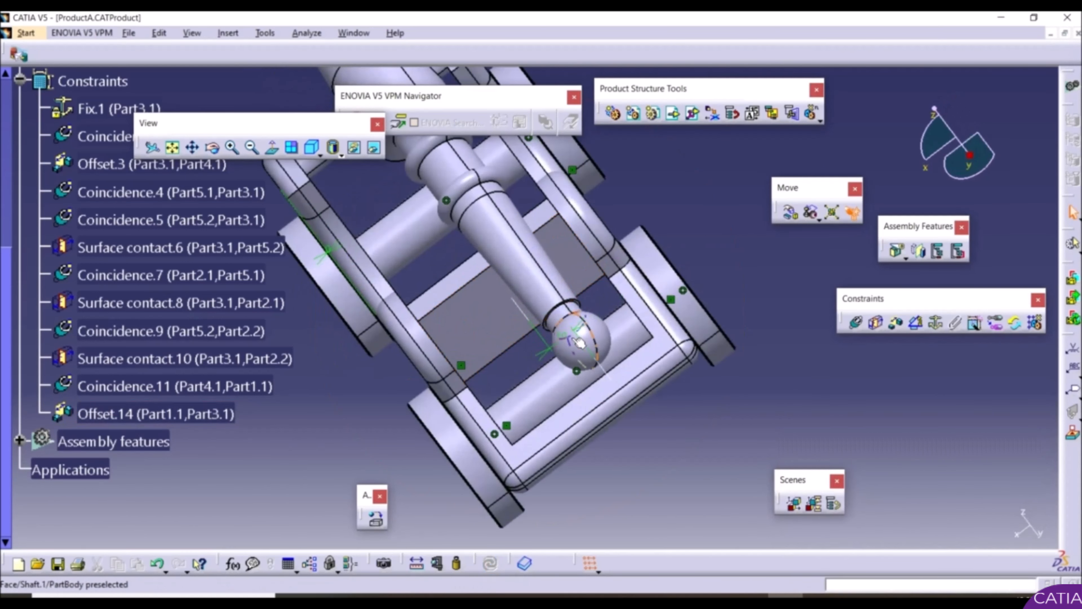
middle_drag(463, 353, 705, 286)
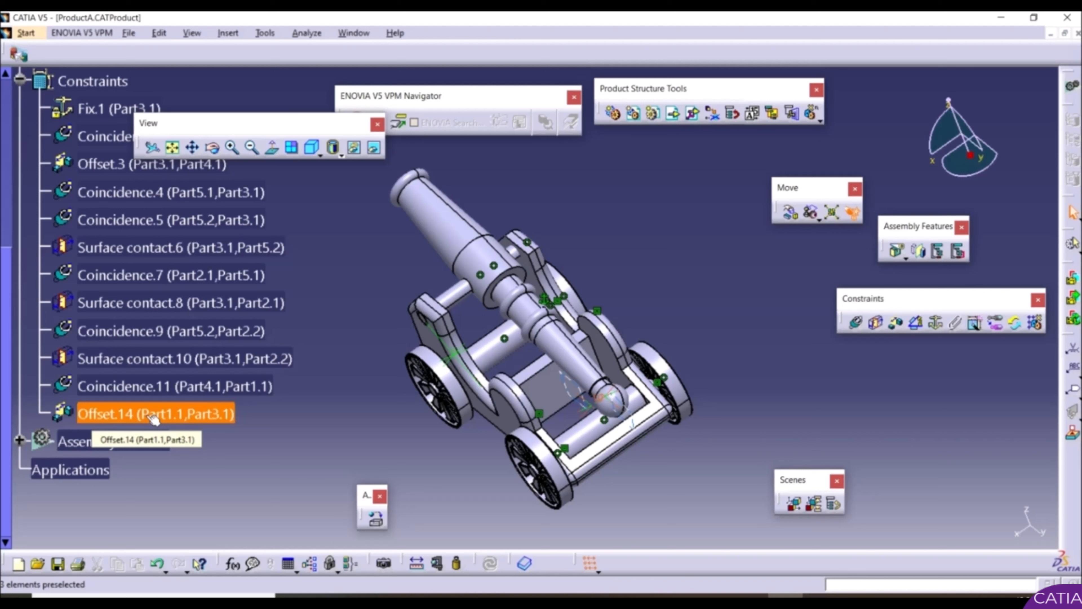
Step: Deactivate the offset constraint between Part1.1 and Part3.1 in its mechanical properties
right_click(127, 414)
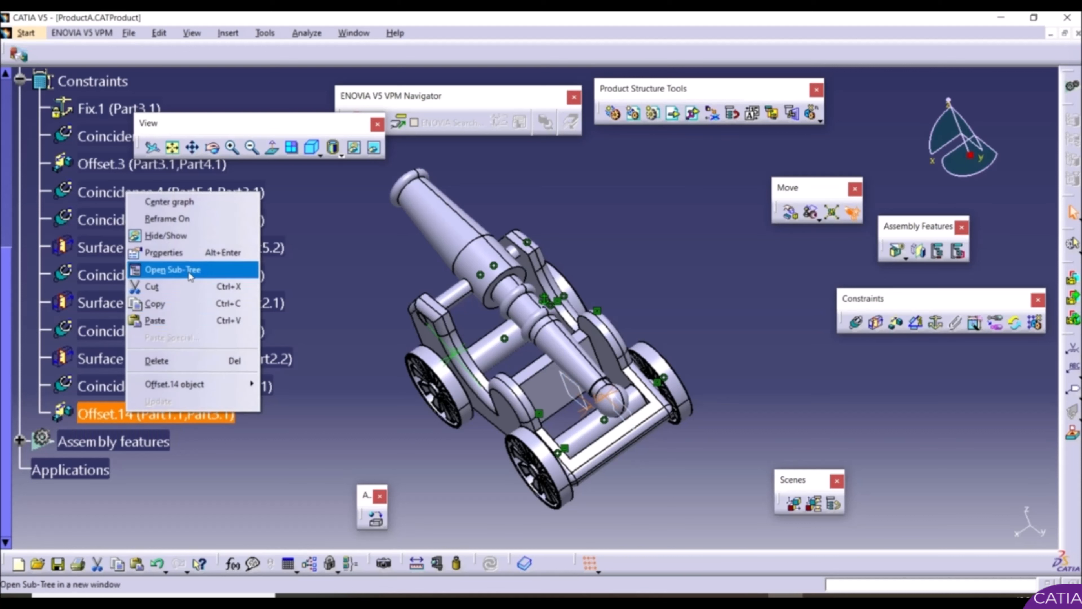
click(187, 252)
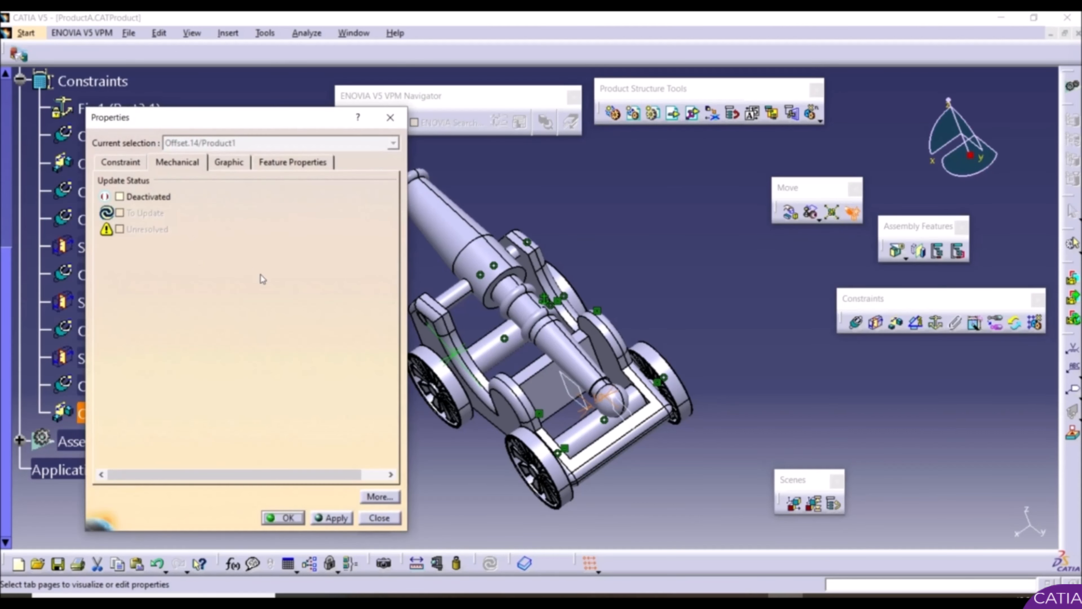
click(120, 162)
click(170, 162)
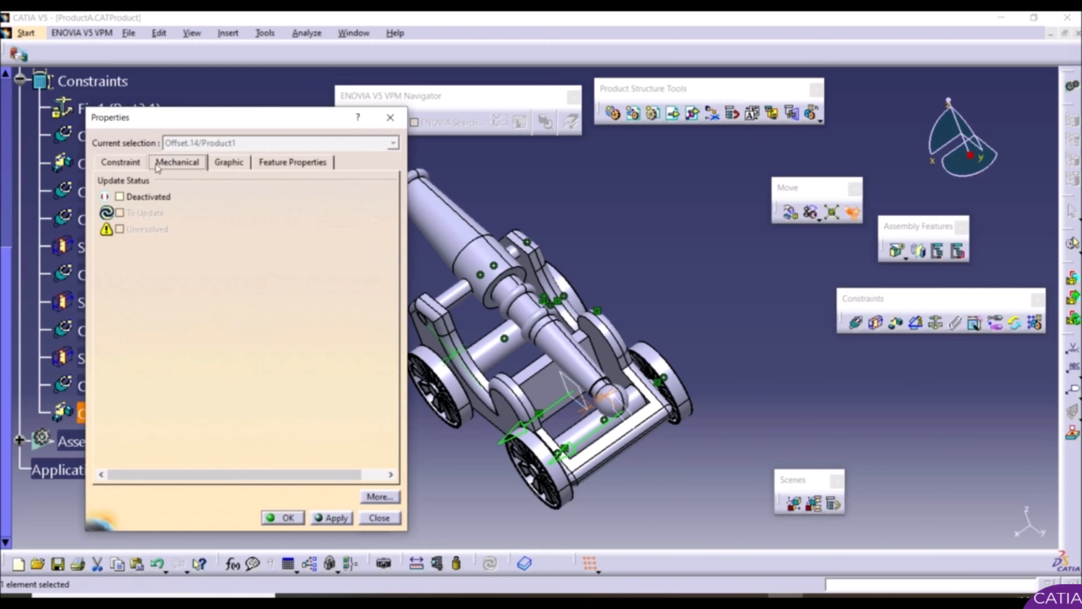
click(153, 198)
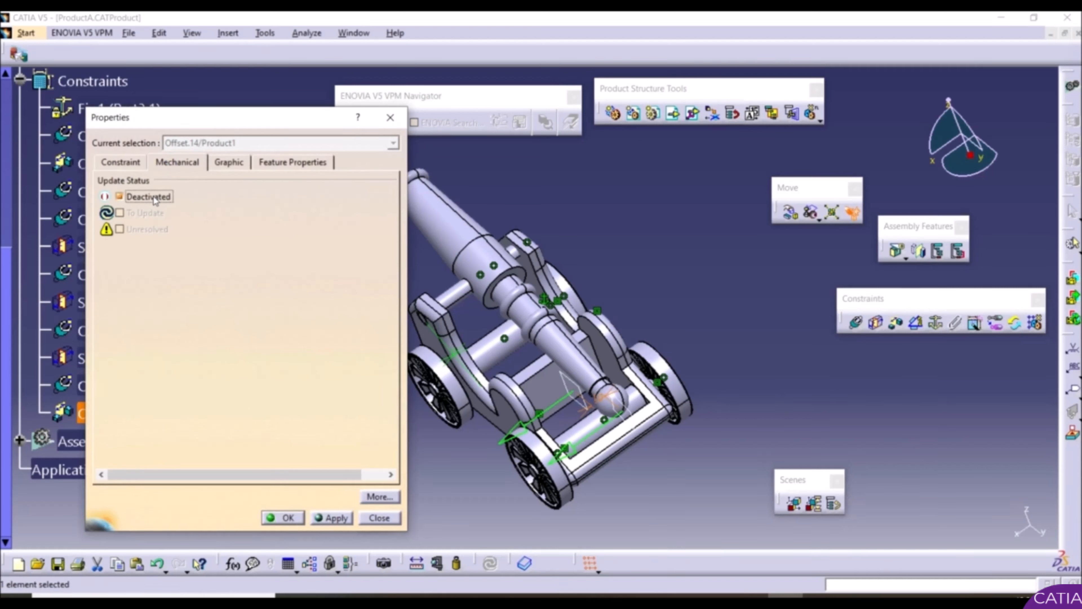
click(316, 518)
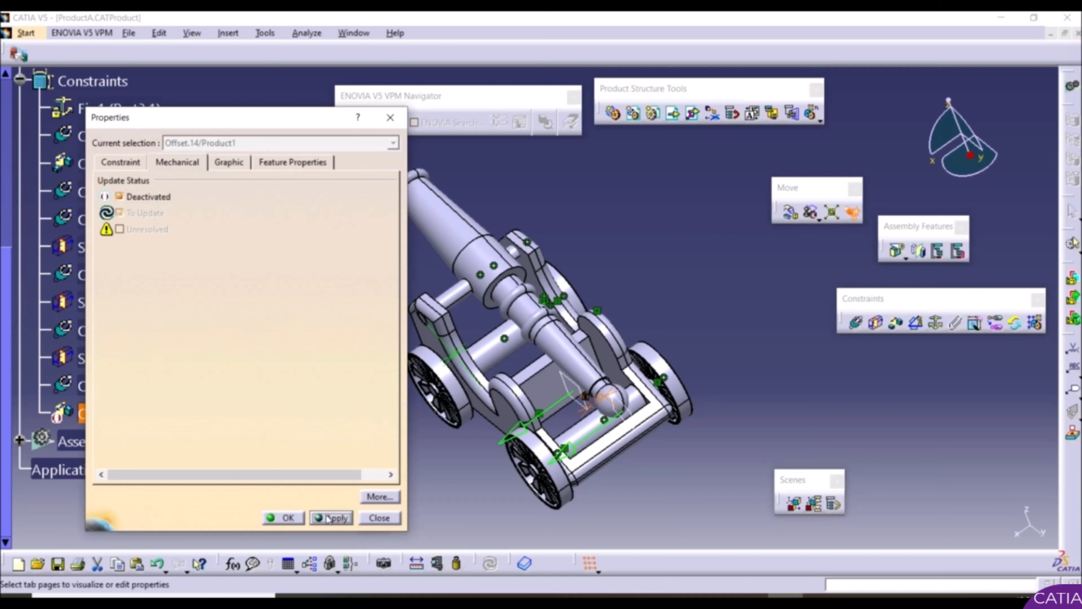
click(286, 518)
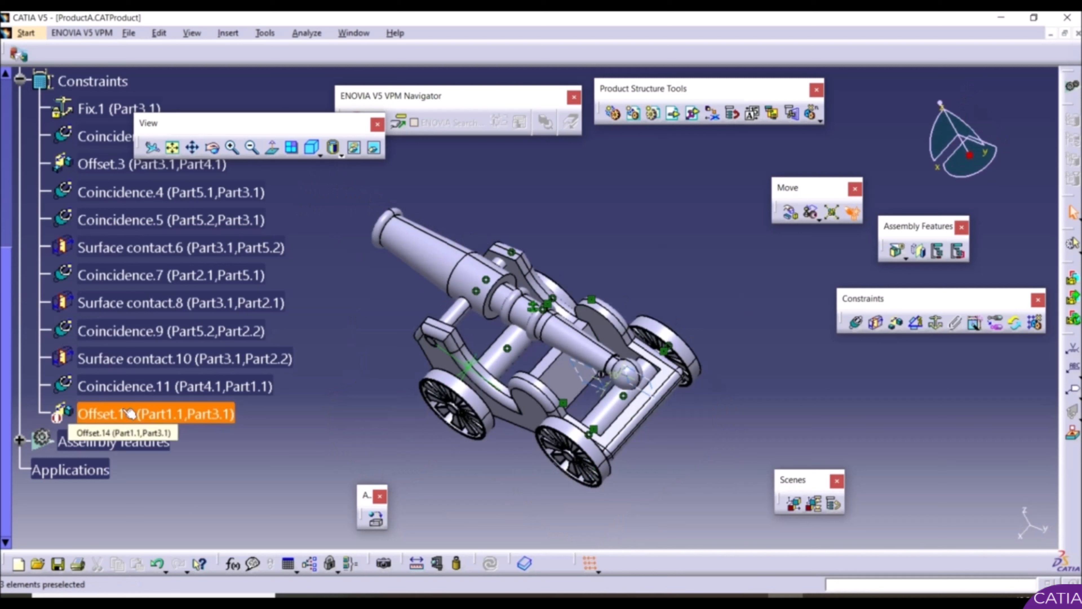
Step: Move the cannon barrel along the X axis using manipulation with respect to constraints
click(790, 212)
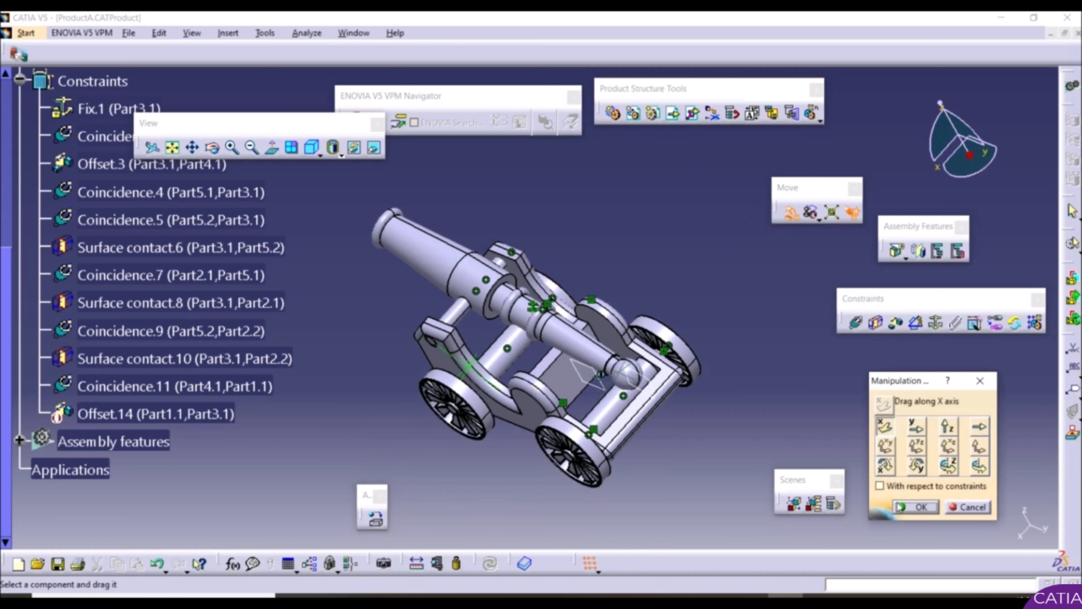
click(891, 488)
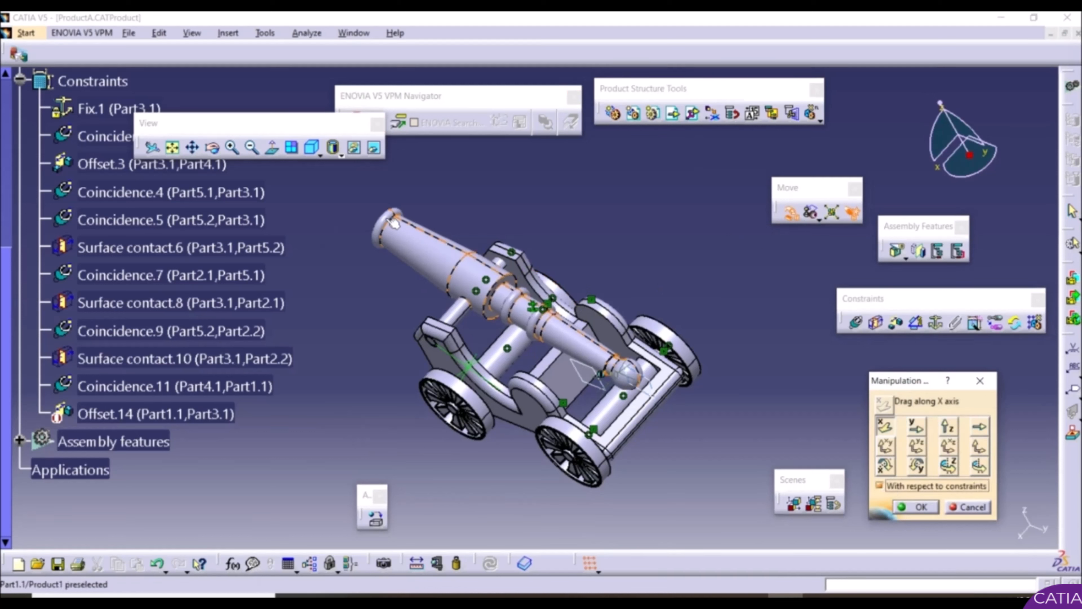
mouse_move(445, 256)
mouse_down()
mouse_move(428, 280)
mouse_move(457, 268)
mouse_up()
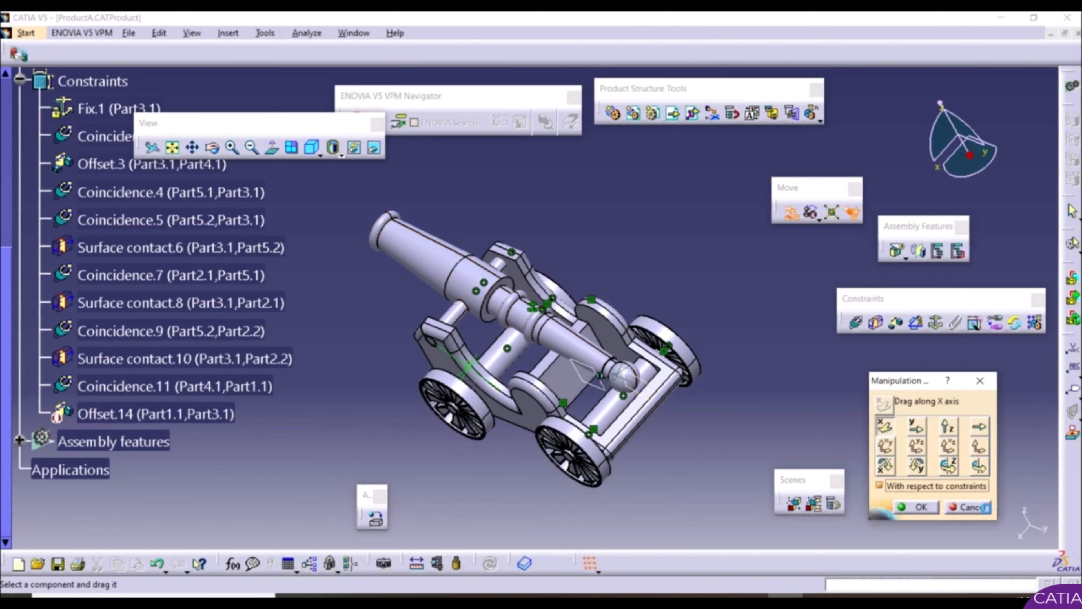
click(922, 507)
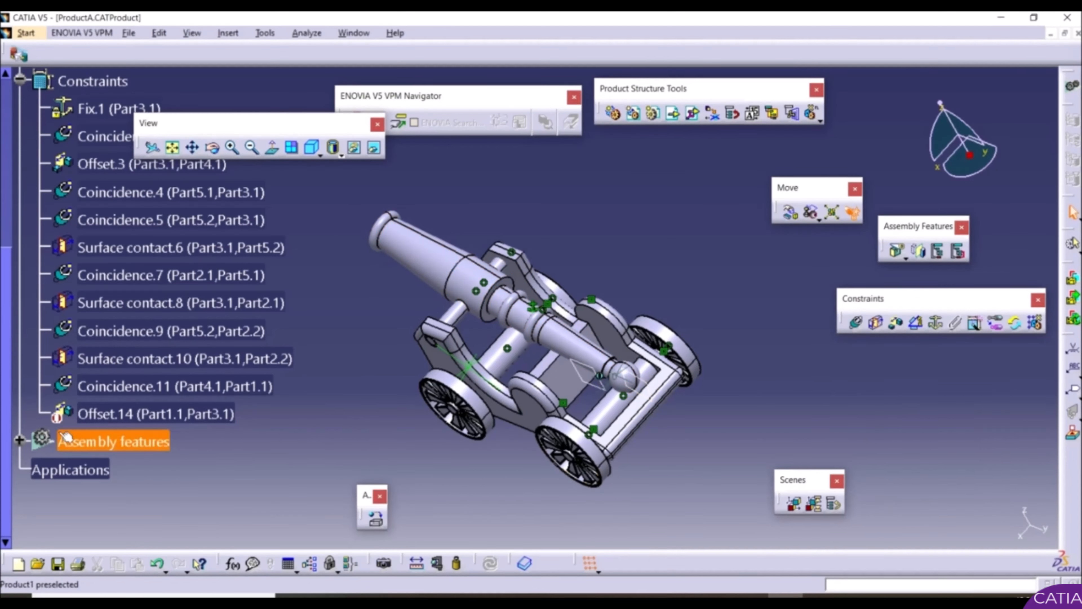
Step: Reactivate the offset constraint between Part1.1 and Part3.1 in its mechanical properties and update the assembly
right_click(99, 420)
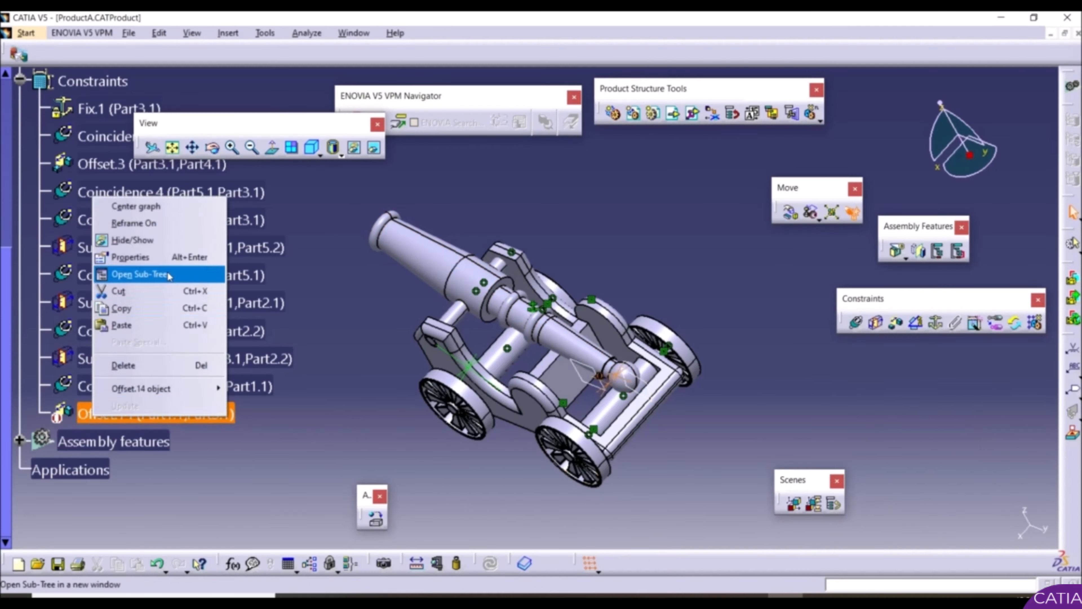
click(164, 257)
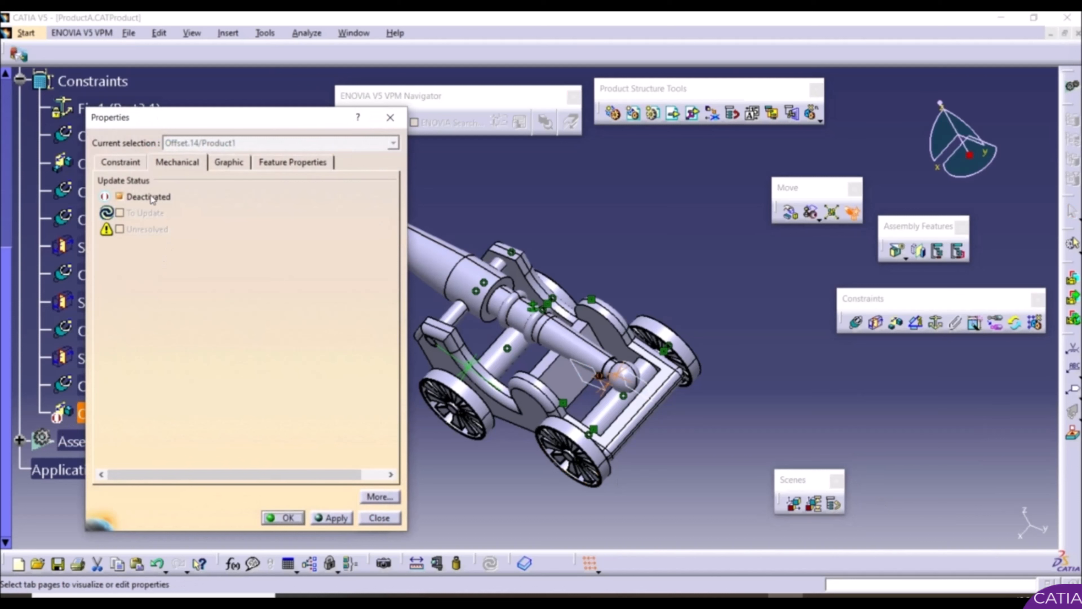
click(153, 201)
click(335, 517)
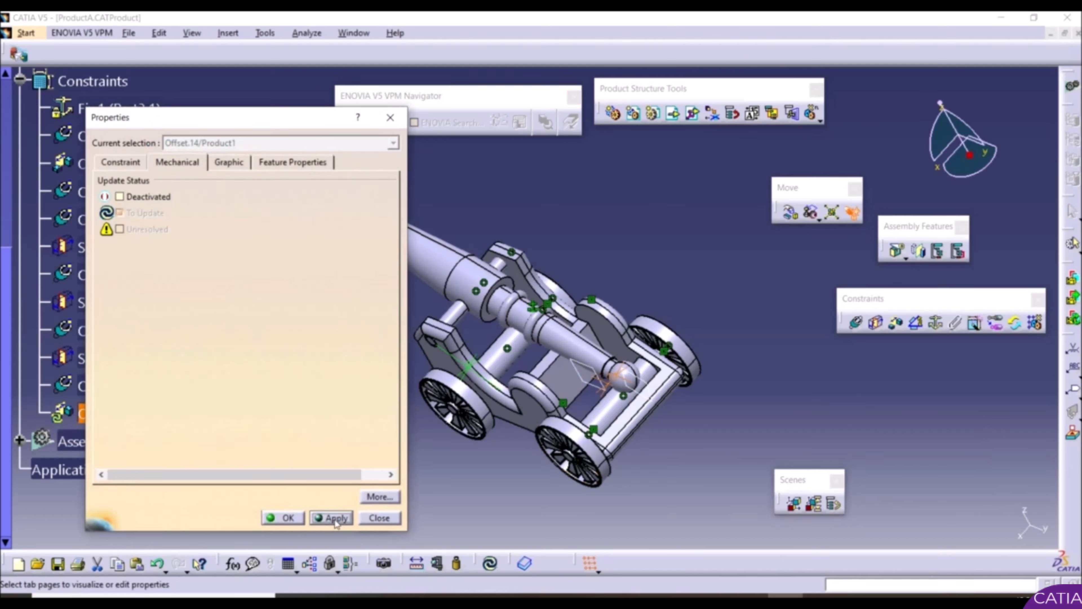
click(296, 523)
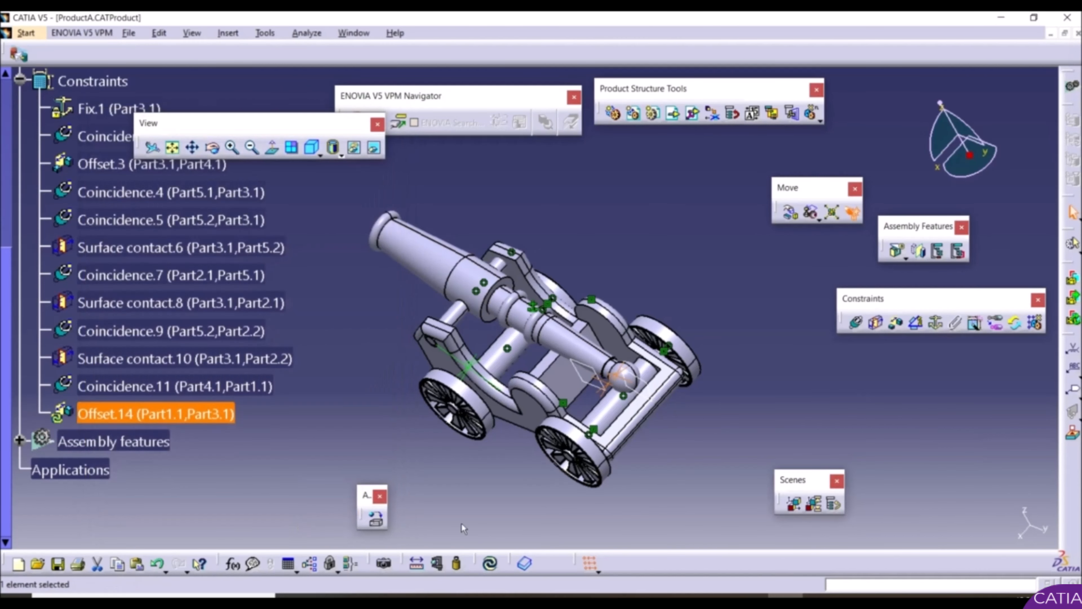
click(490, 564)
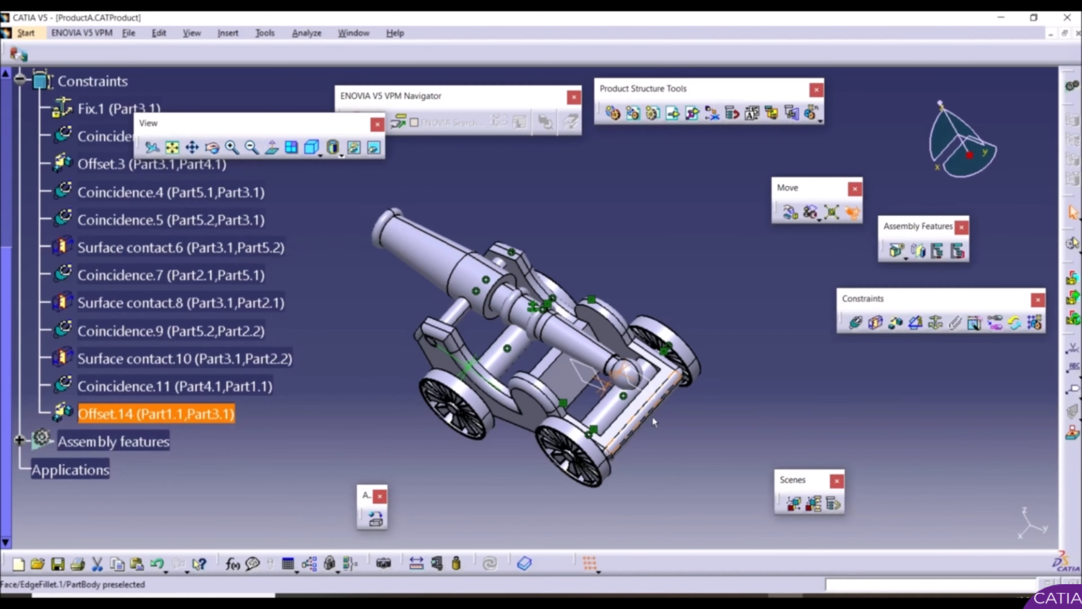
middle_drag(652, 420, 609, 334)
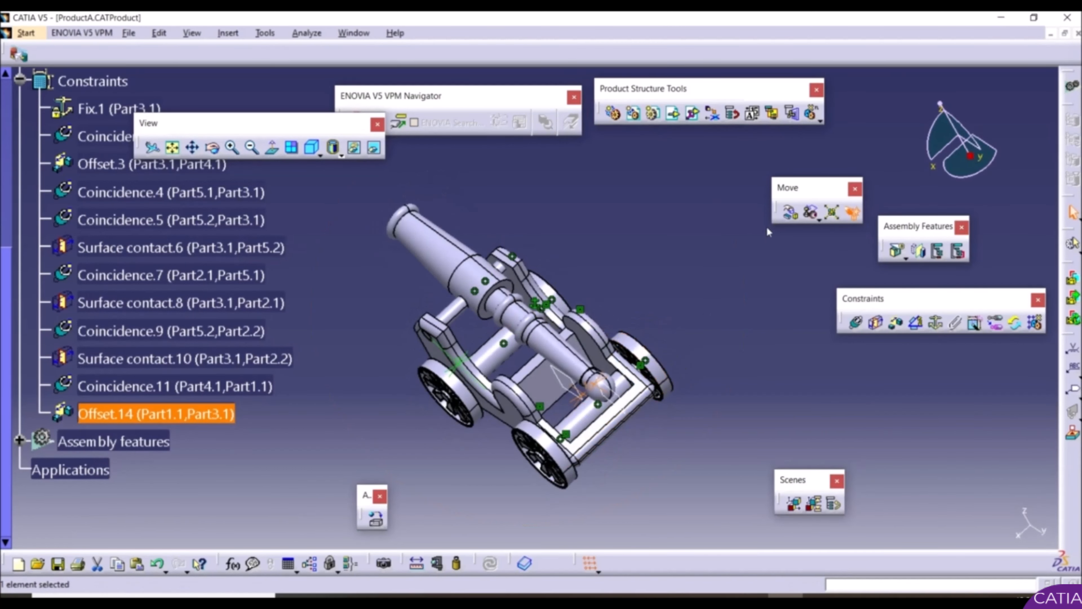
click(790, 212)
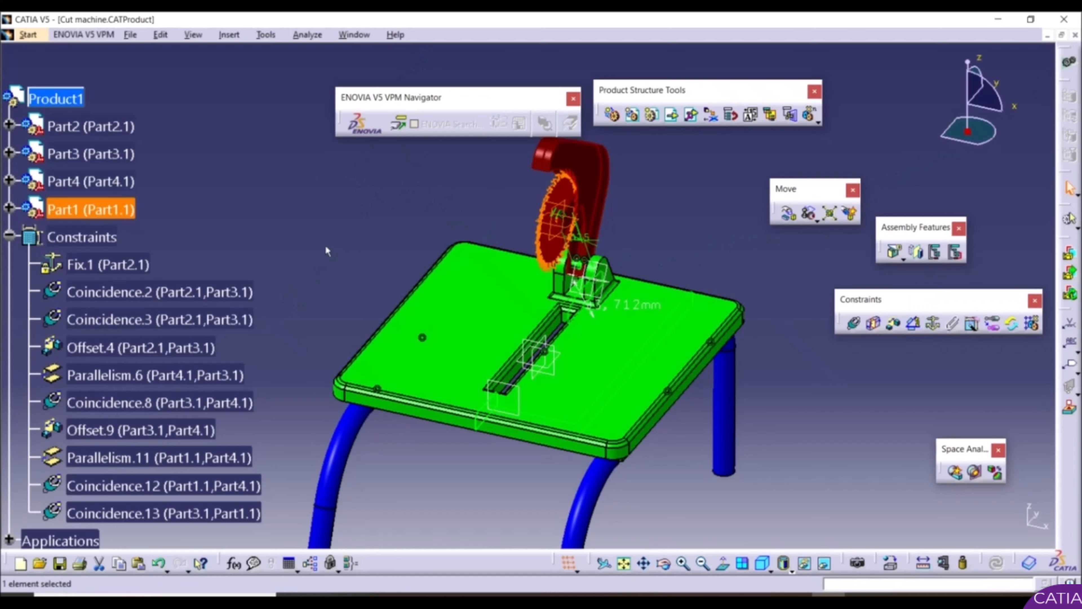
Step: Replace all instances of the saw blade Part1.1 with the Knife2 file from the Exchange Edit And Define folder
middle_drag(325, 244, 394, 240)
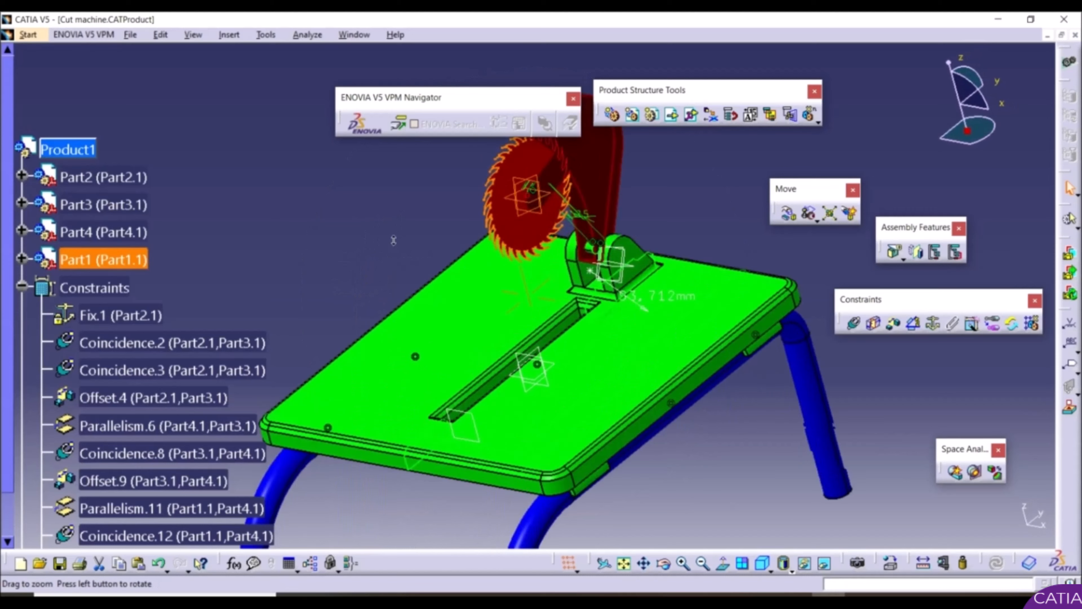
middle_drag(658, 271, 660, 319)
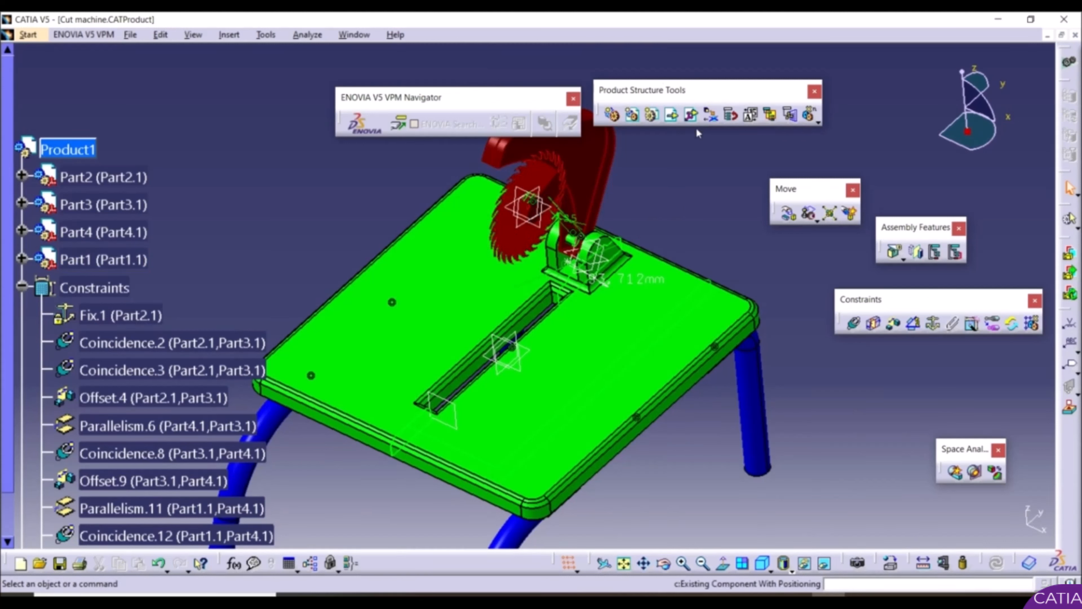
click(711, 115)
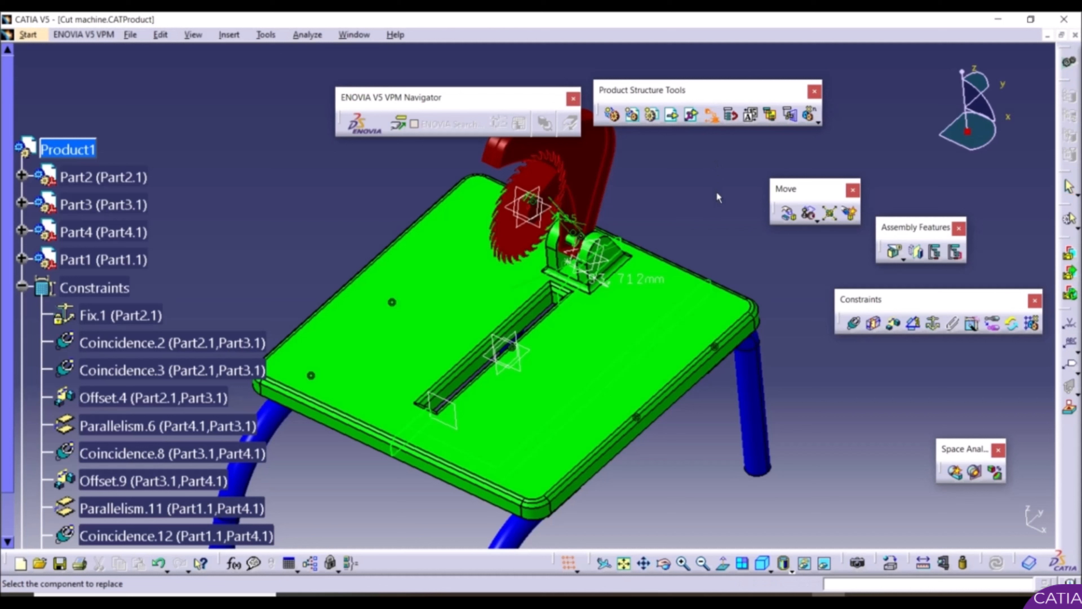
click(522, 243)
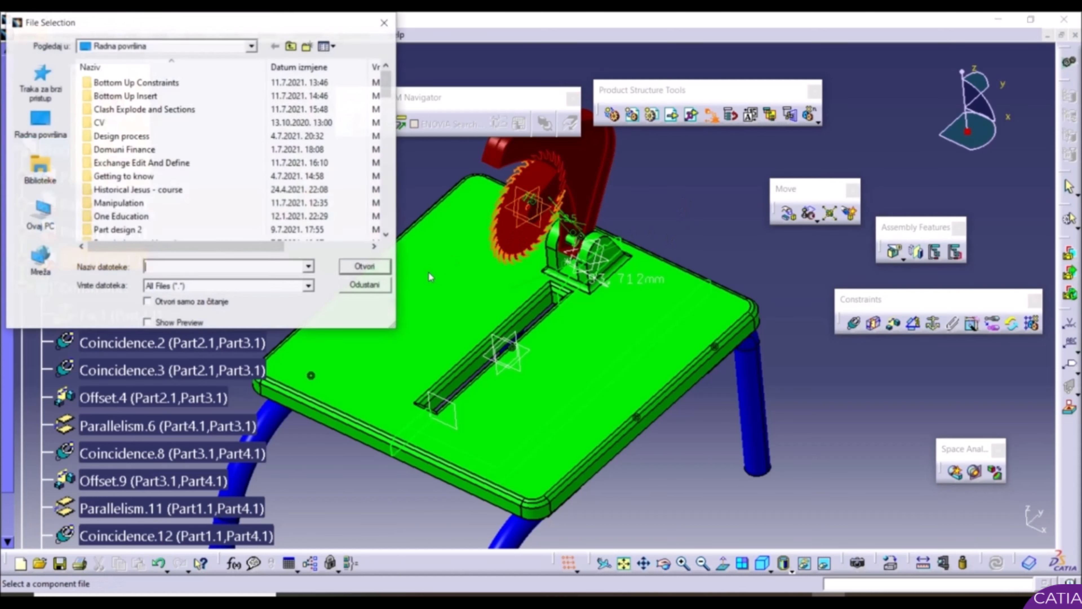
click(58, 133)
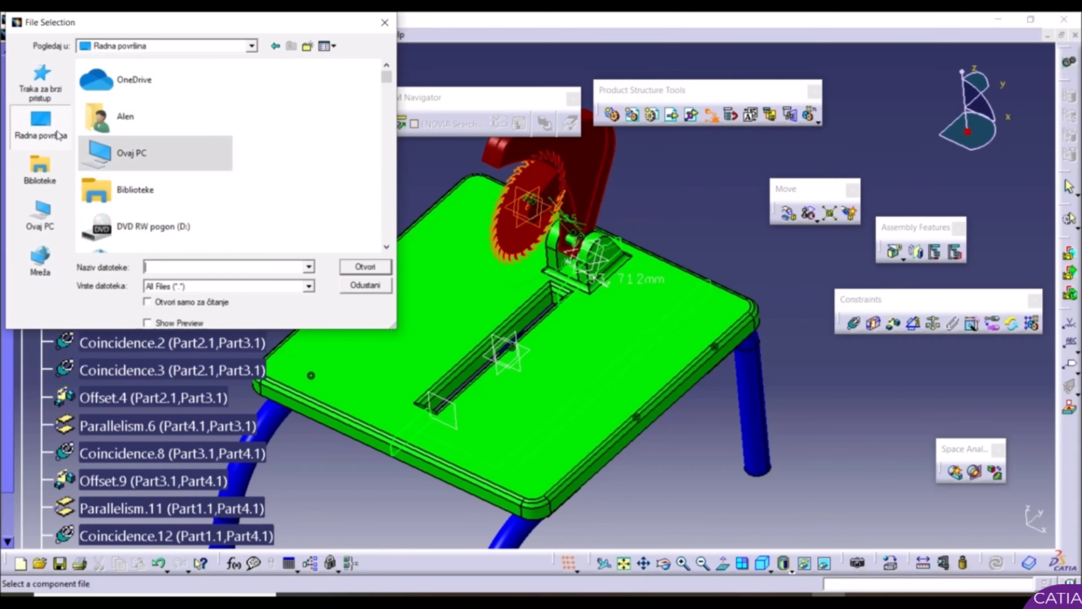
scroll(178, 146, down, 3)
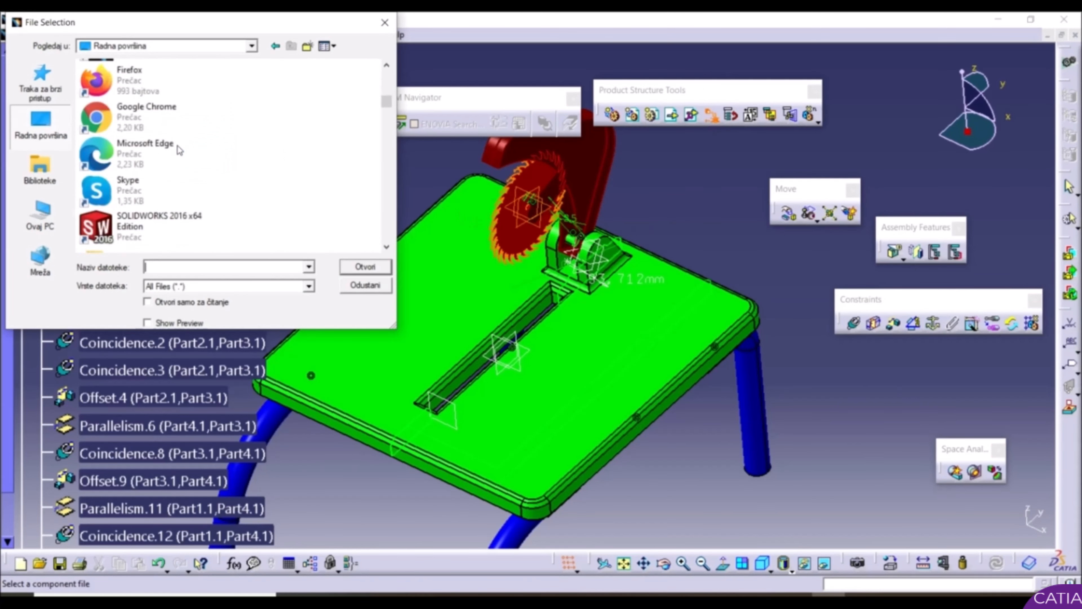
scroll(177, 146, down, 3)
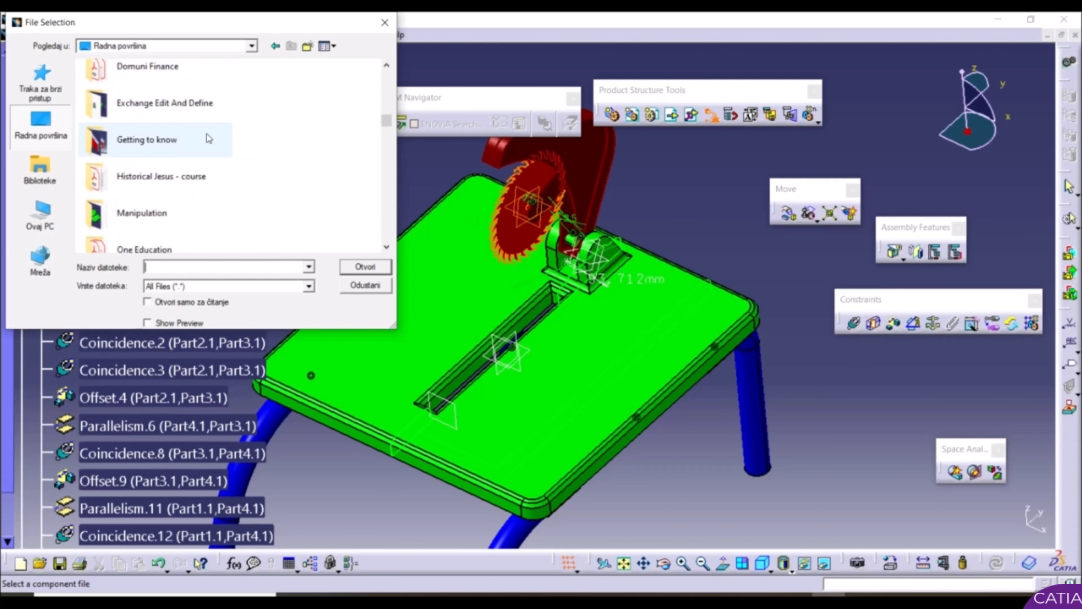
double_click(202, 112)
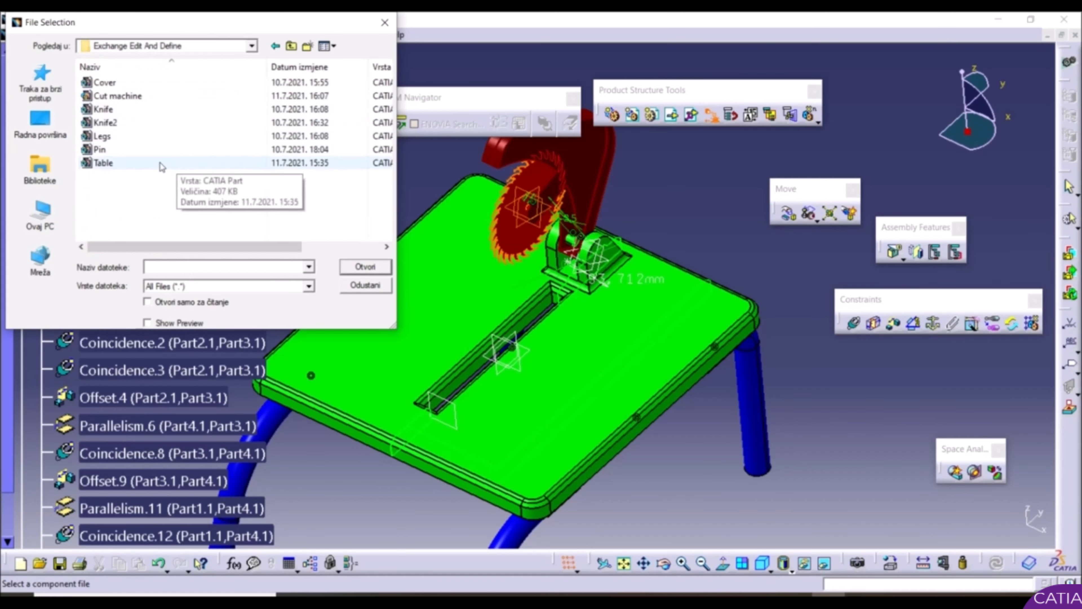
click(127, 124)
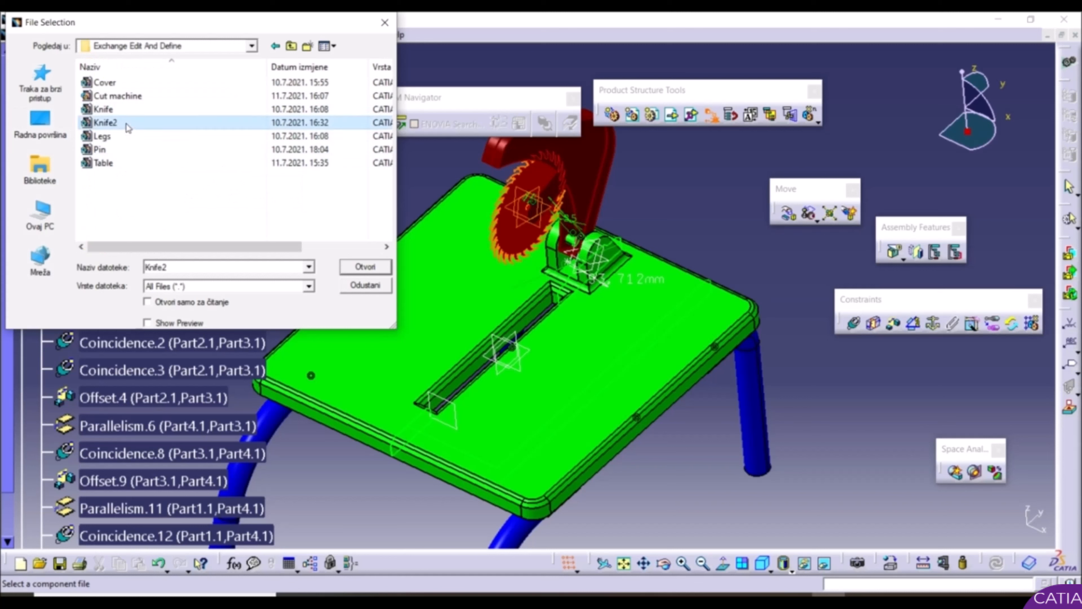
click(341, 267)
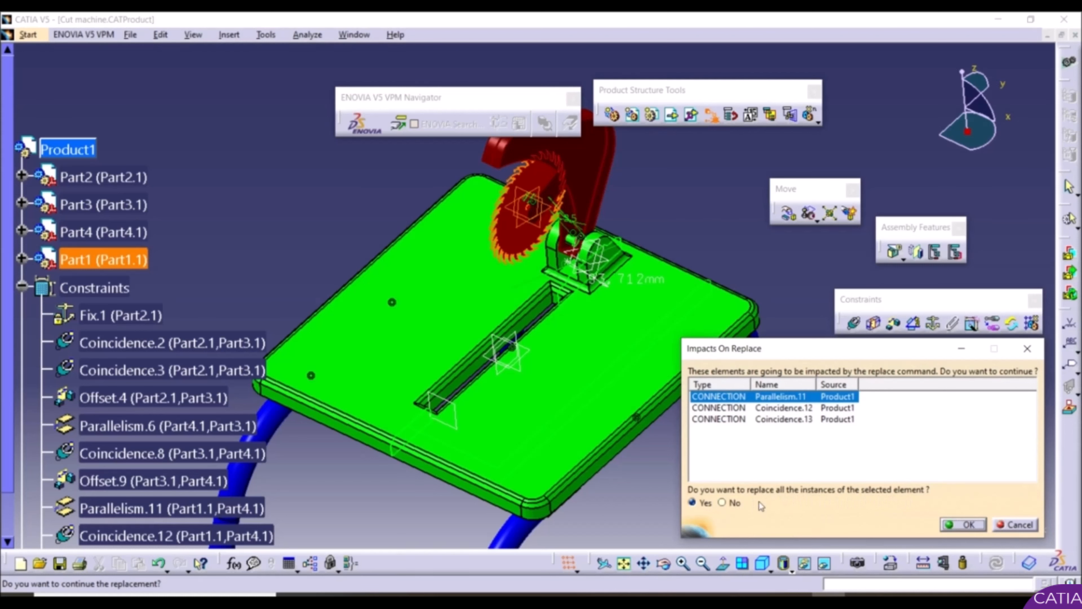
click(963, 525)
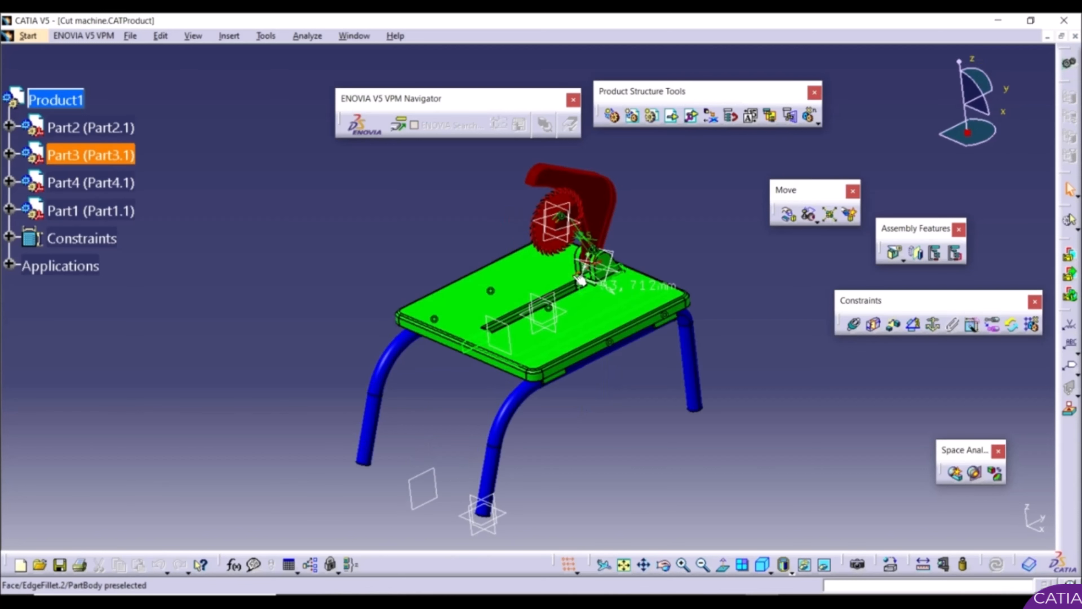
Step: Rotate the red blade guard around the X axis with respect to constraints, swinging it down through the table
click(789, 215)
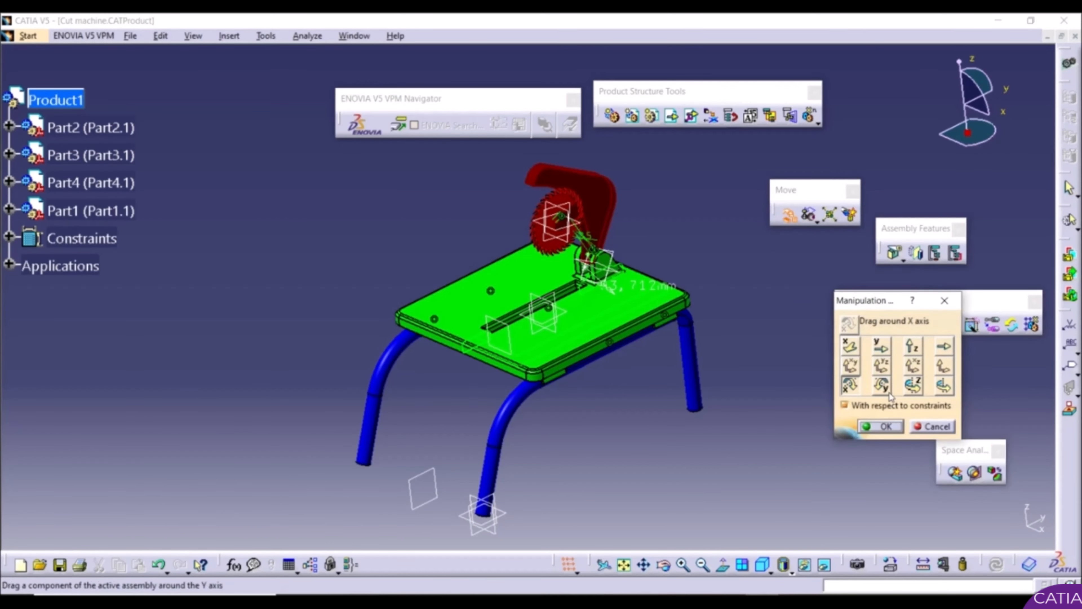
click(849, 385)
ctrl+middle_drag(588, 277, 648, 372)
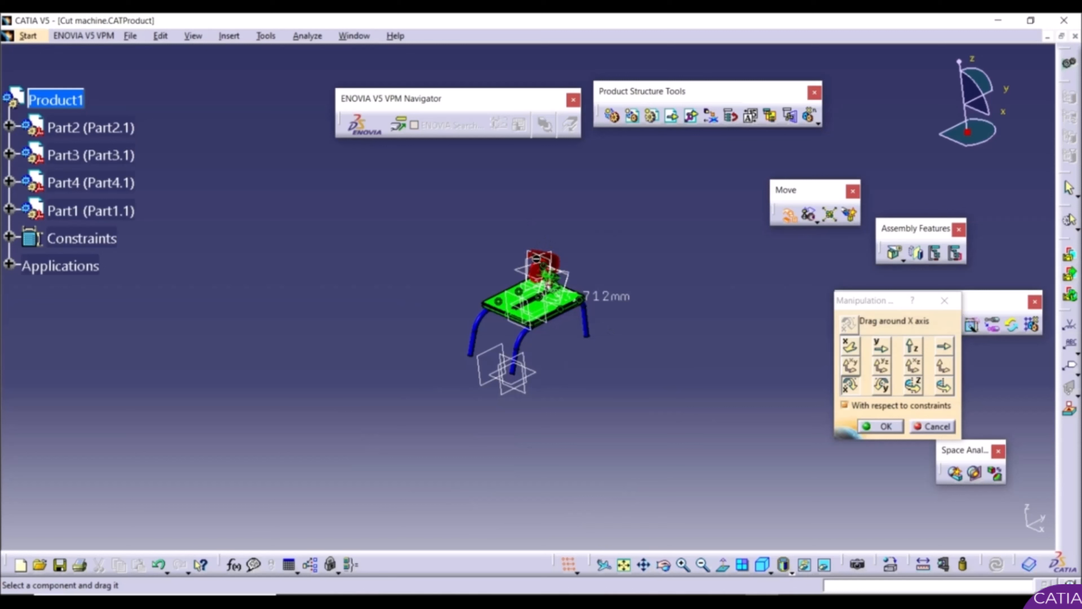
ctrl+middle_drag(536, 258, 532, 228)
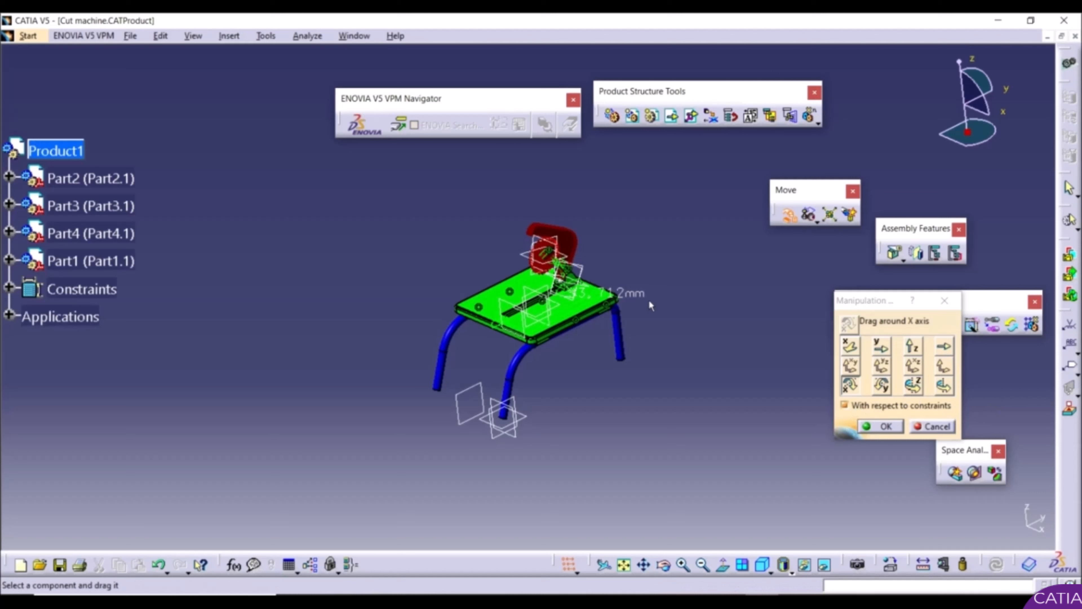
drag(538, 231, 469, 407)
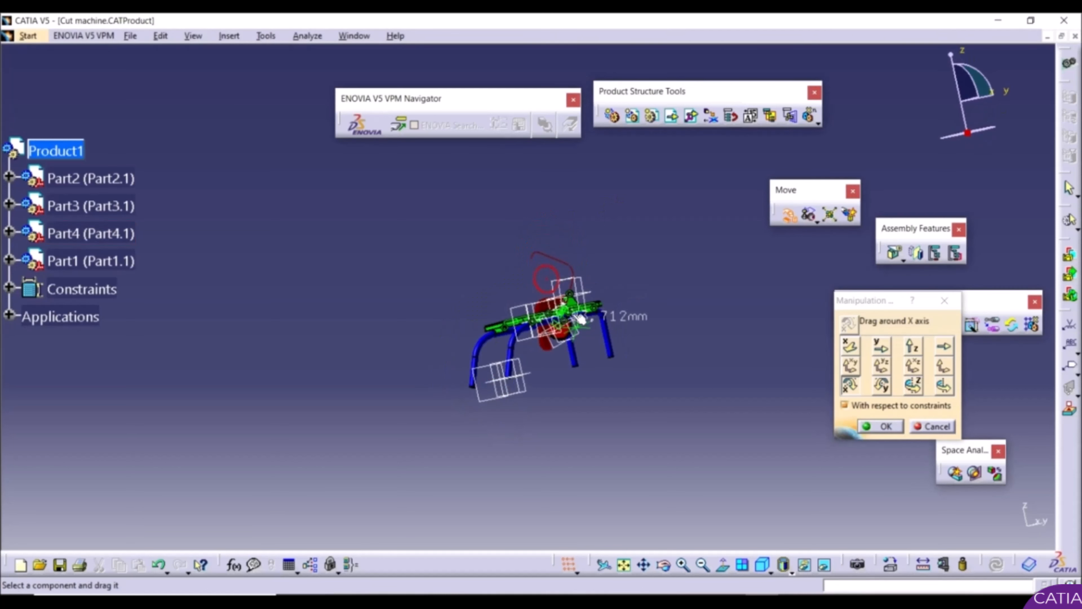
Step: Inspect the lowered blade and guard from beneath the table, and undo the manipulation
middle_drag(580, 317, 495, 172)
scroll(495, 172, up, 1)
middle_drag(640, 376, 705, 370)
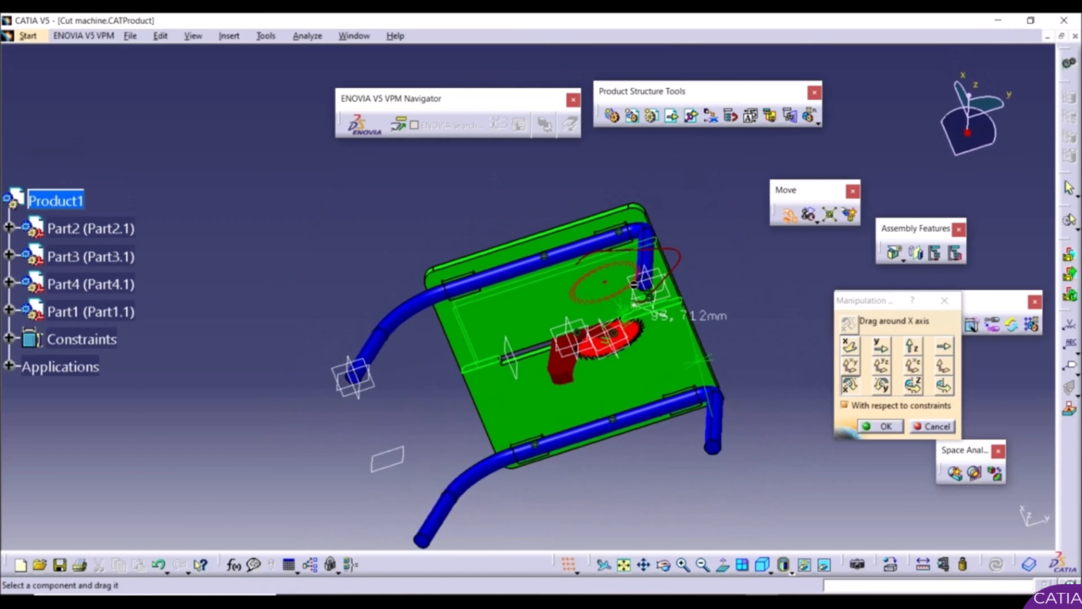
middle_drag(632, 286, 667, 350)
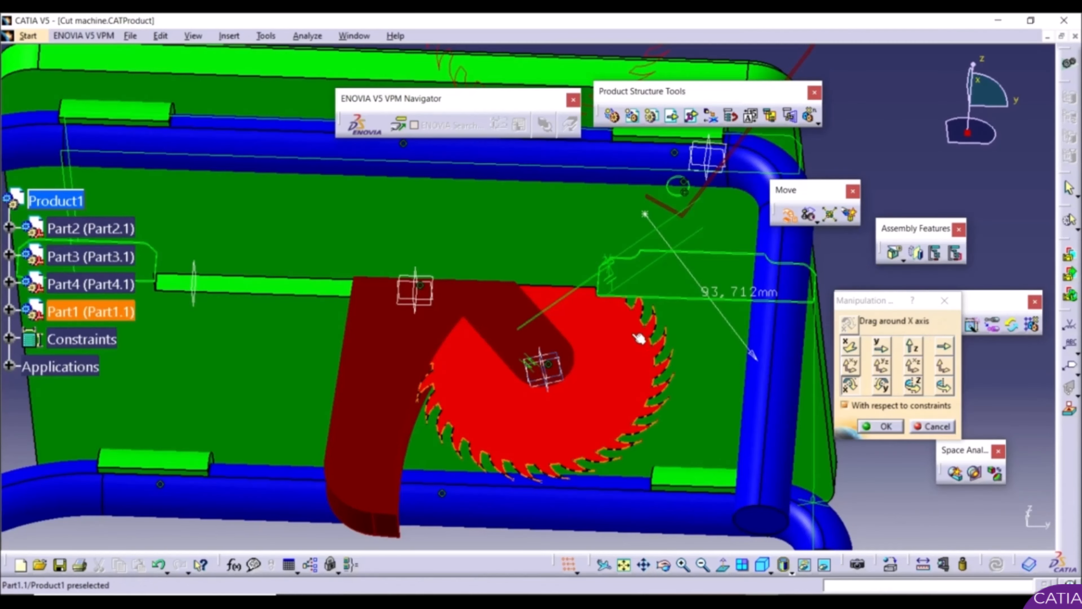
middle_drag(543, 292, 693, 347)
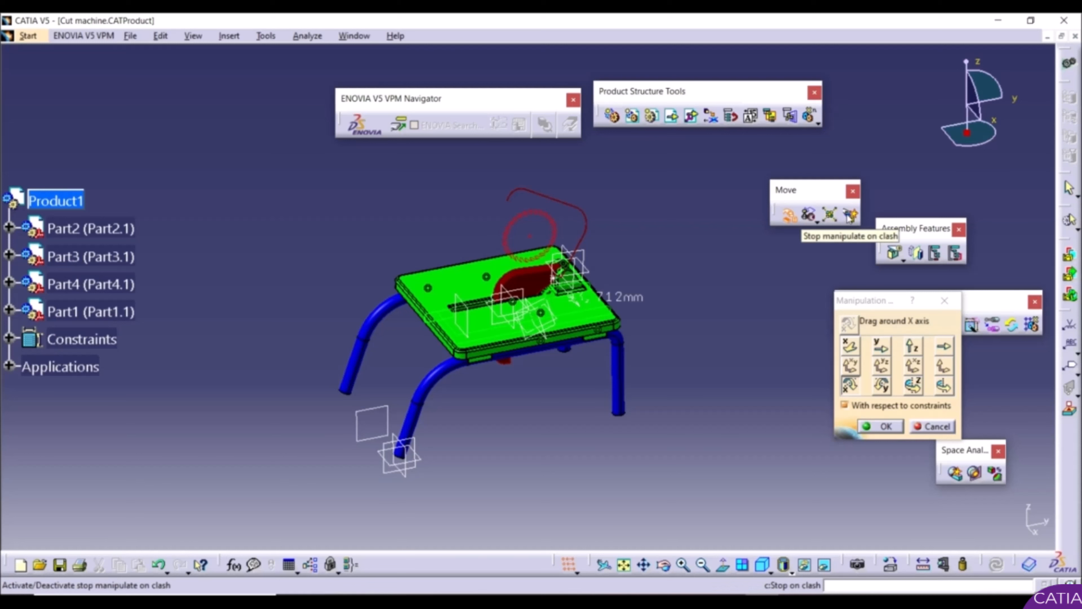
click(162, 565)
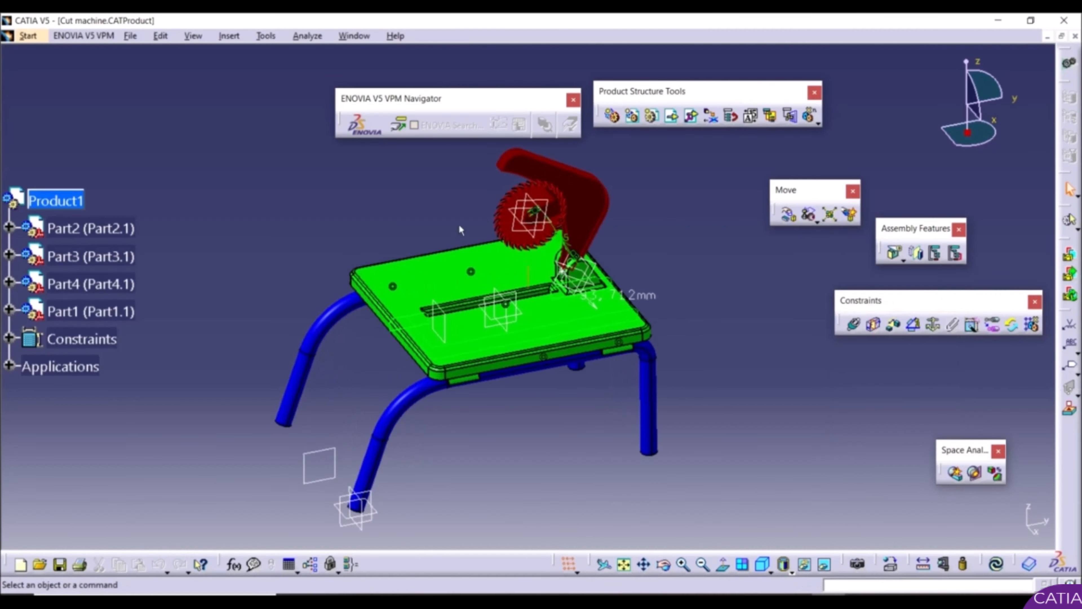
Step: Activate stop manipulate on clash and rotate the blade guard around the X axis toward the table, respecting constraints
middle_drag(457, 224, 495, 303)
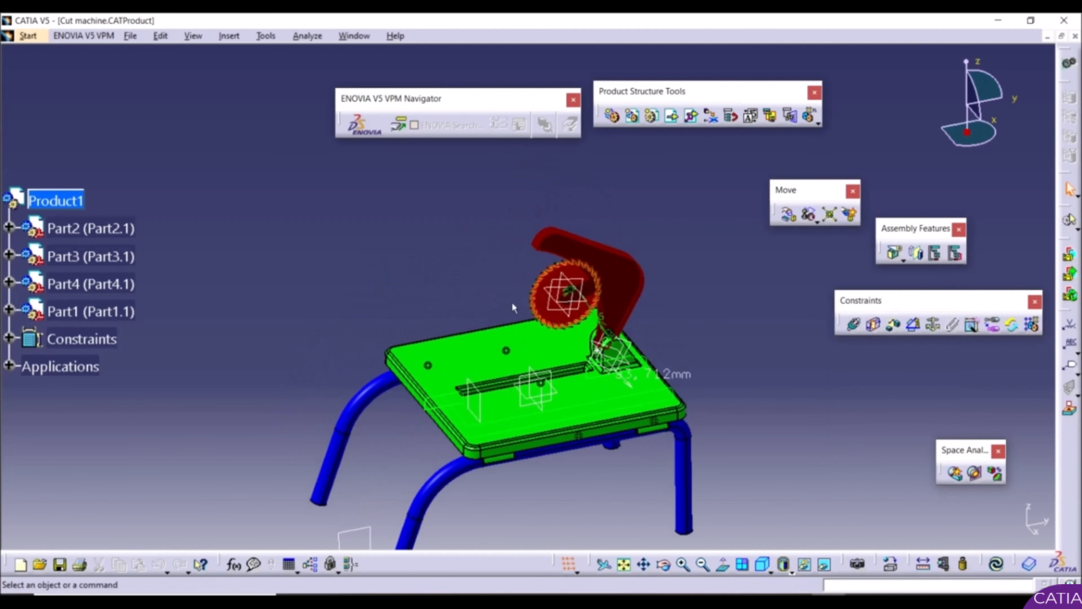
click(850, 213)
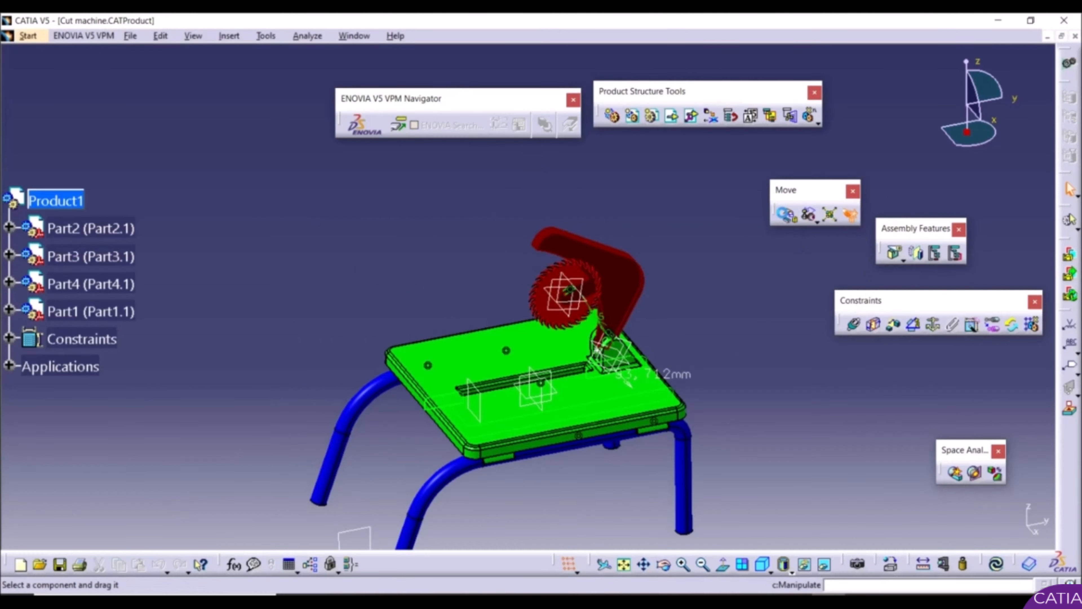
click(787, 214)
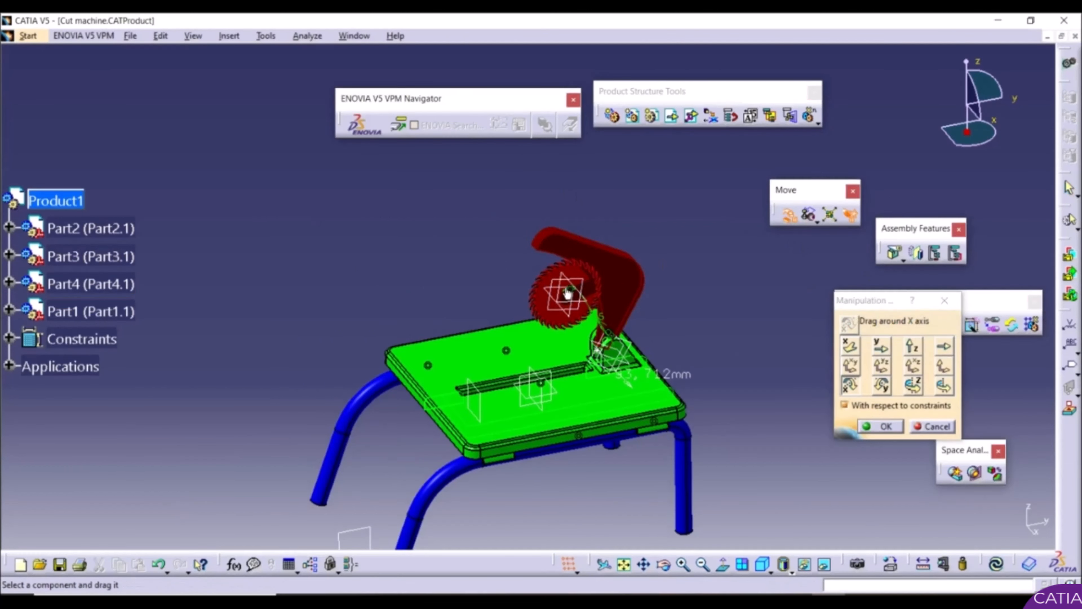
ctrl+middle_drag(569, 294, 583, 339)
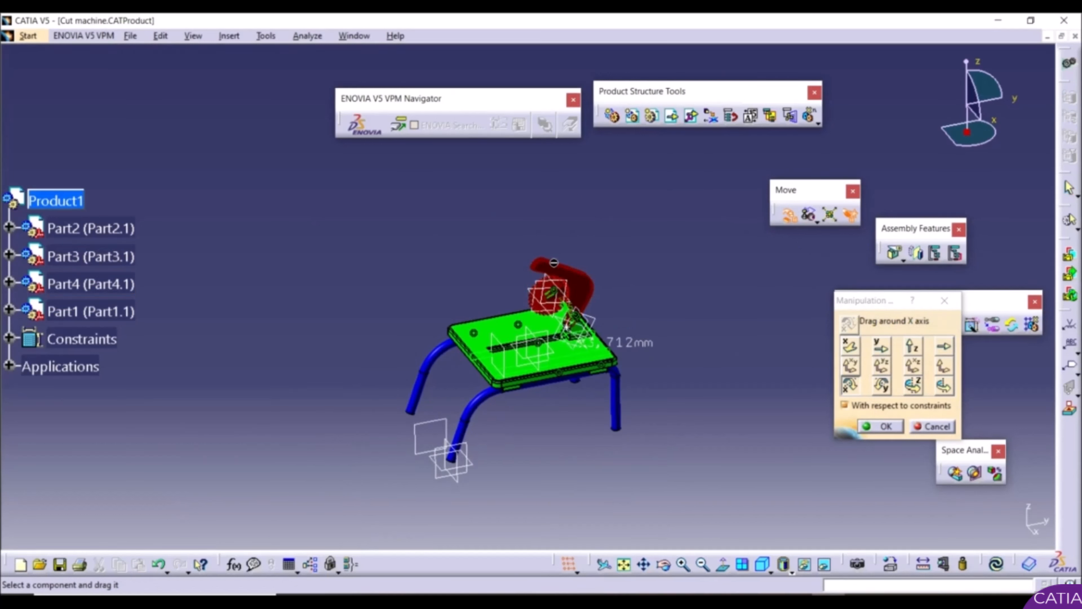
drag(556, 271, 449, 379)
ctrl+middle_drag(516, 361, 525, 312)
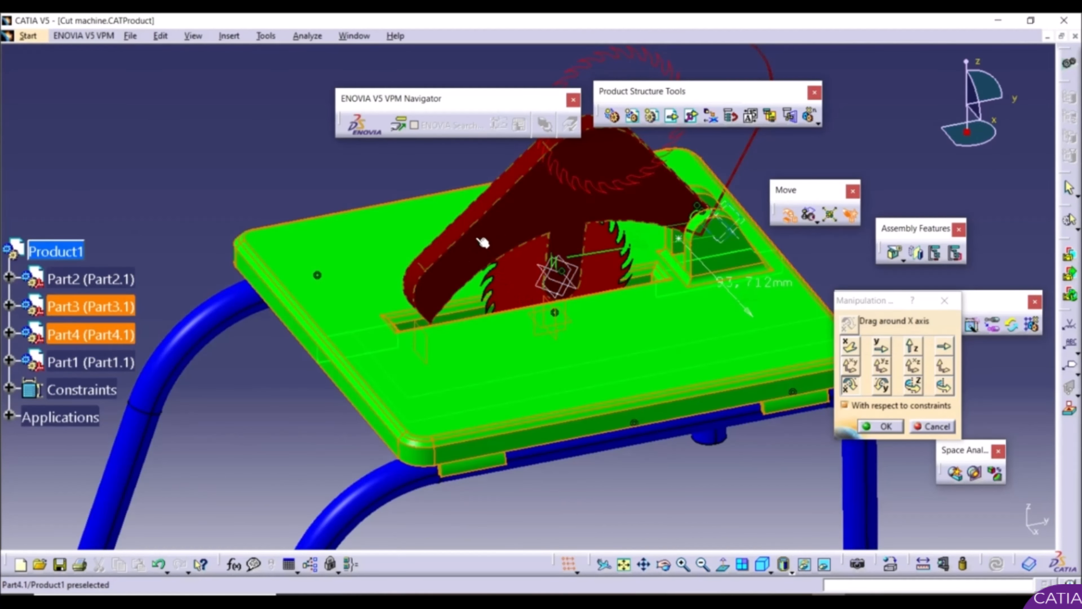
ctrl+middle_drag(455, 343, 527, 398)
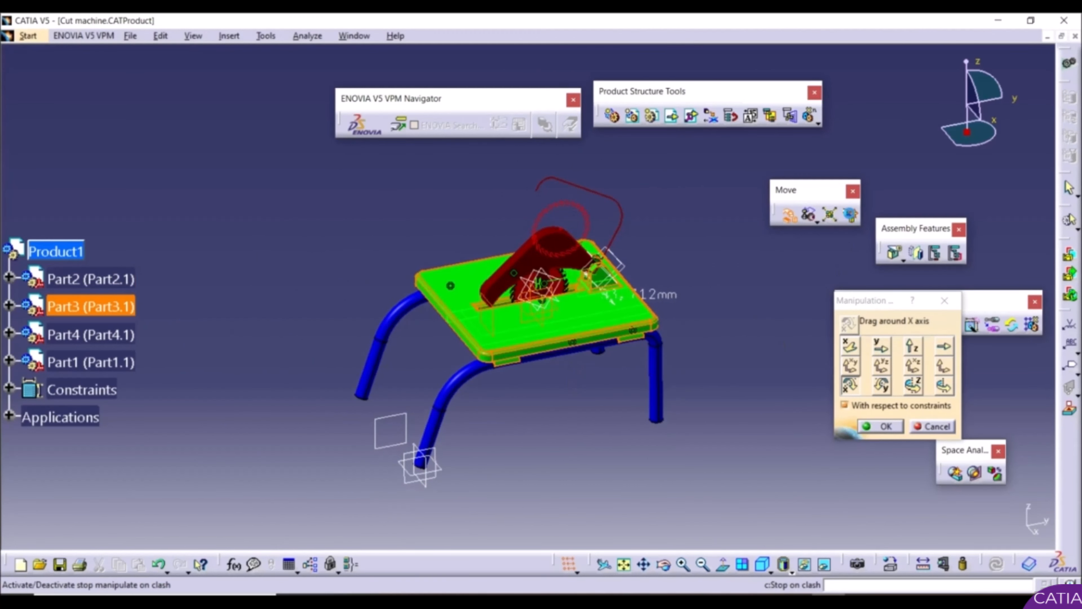
Step: Deactivate stop on clash, rotate the blade guard down through the table, and inspect the overlap from below
drag(501, 299, 355, 15)
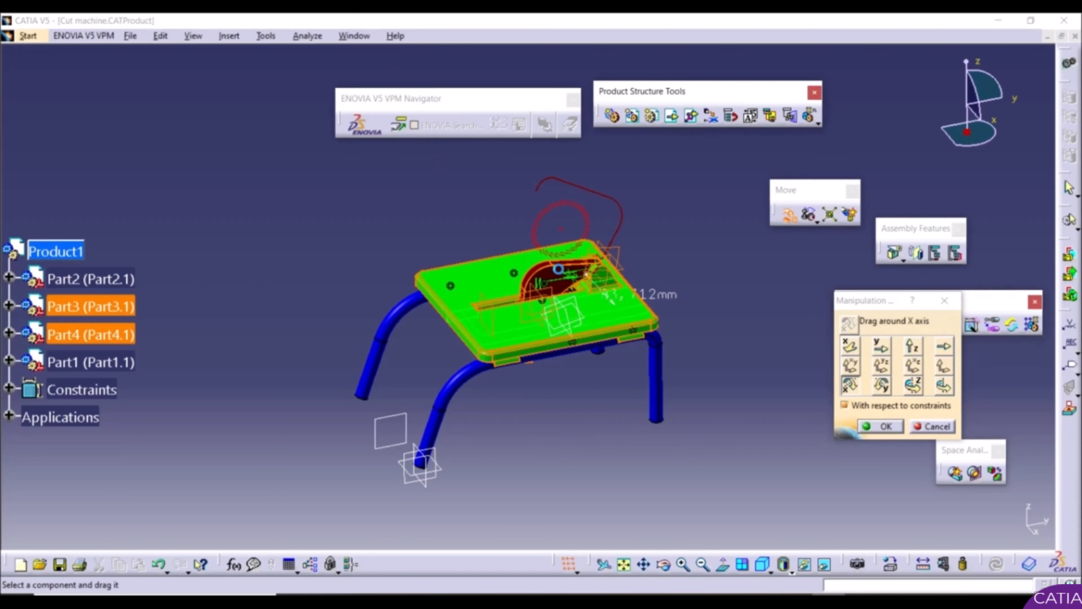
middle_drag(496, 333, 518, 188)
middle_drag(514, 126, 514, 102)
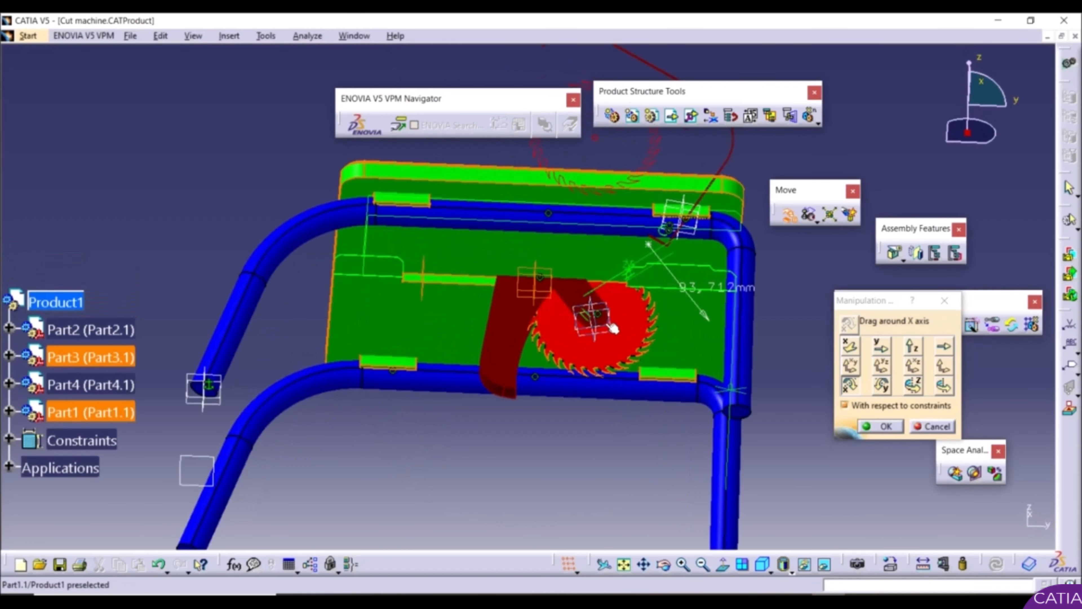
middle_drag(532, 230, 534, 224)
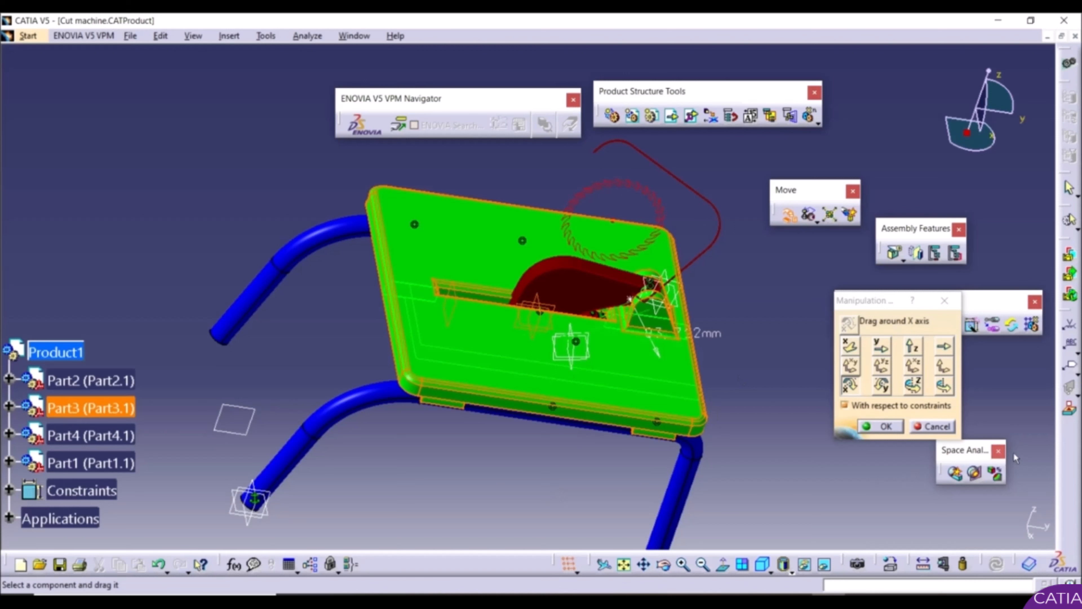
Step: Run a Contact + Clash check between all components of the table saw assembly
click(957, 474)
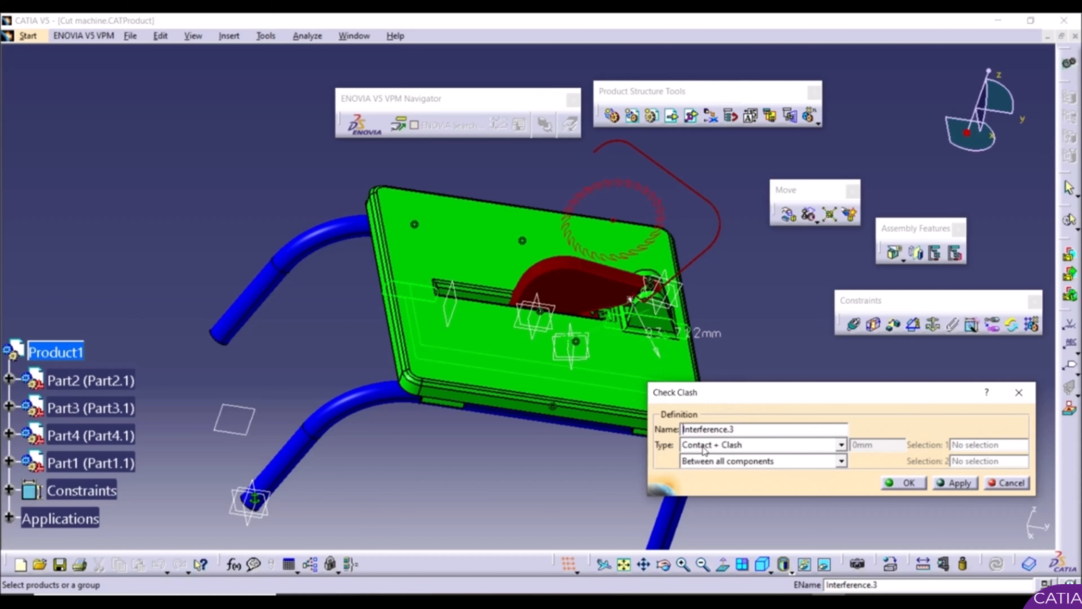
click(733, 449)
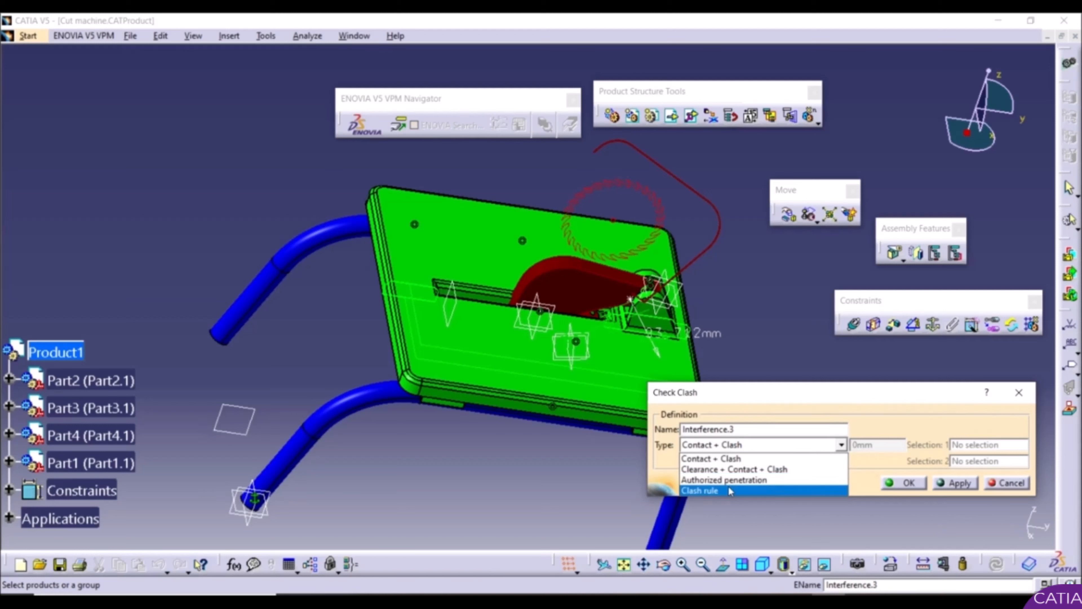
click(727, 462)
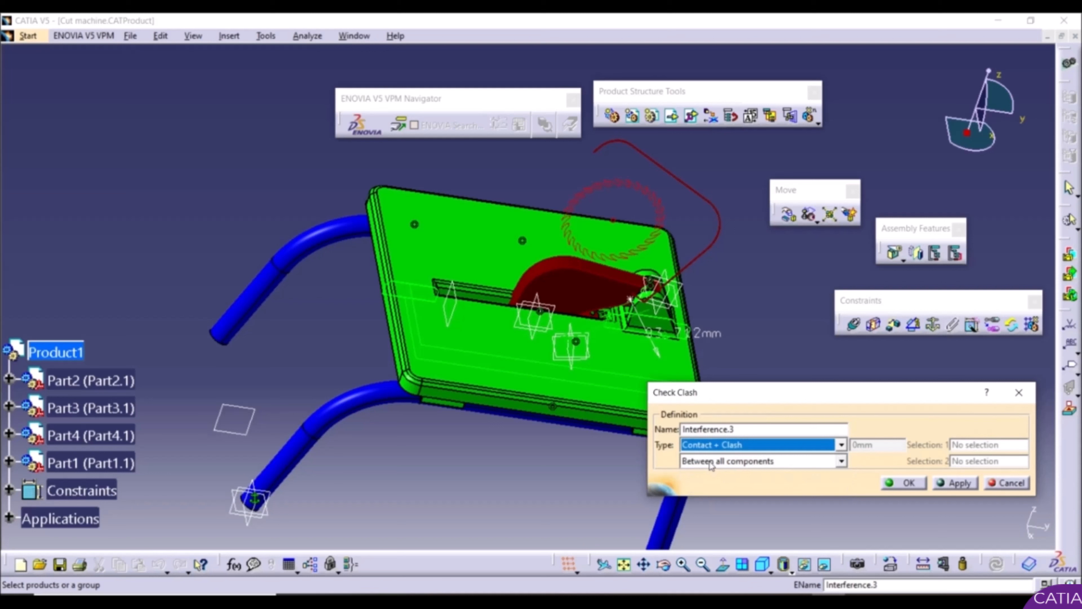
click(711, 461)
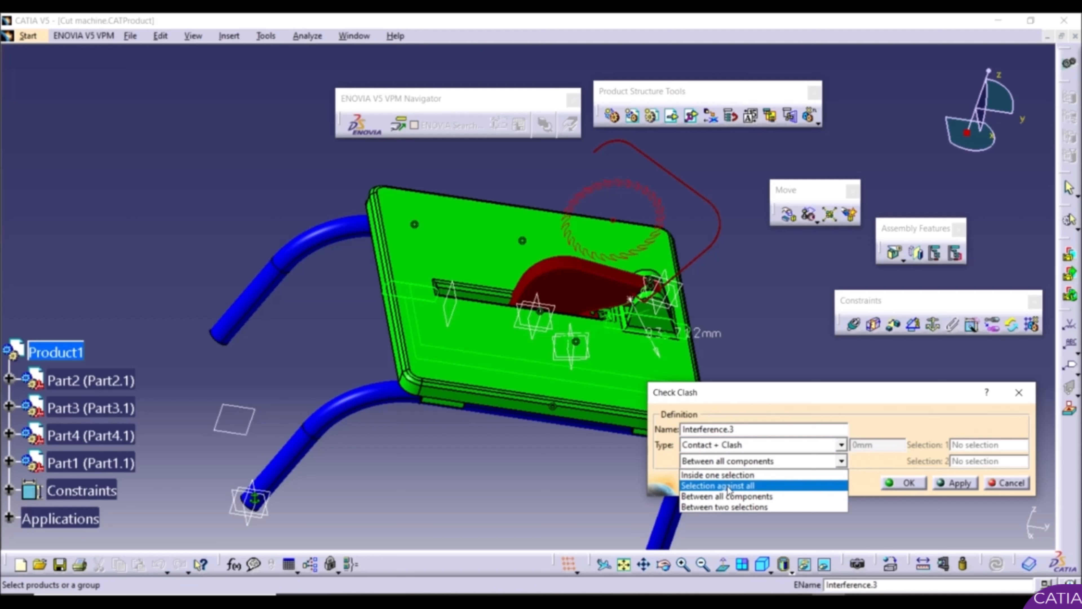
click(759, 404)
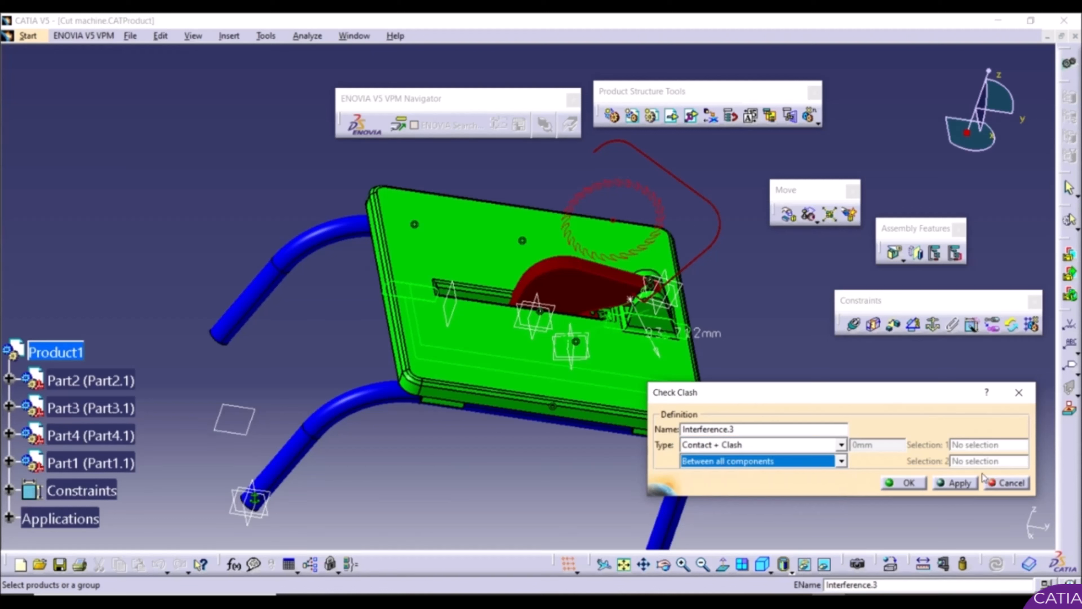
click(959, 483)
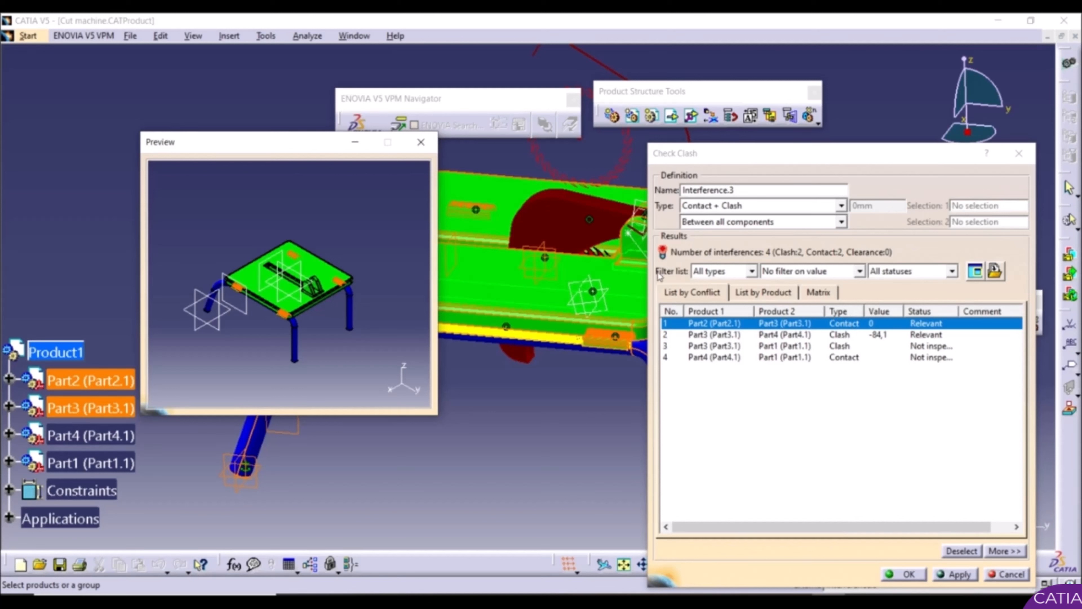
Step: Filter the interference results to clashes only and examine the clash between Part3 and Part4 up close in the preview
click(749, 272)
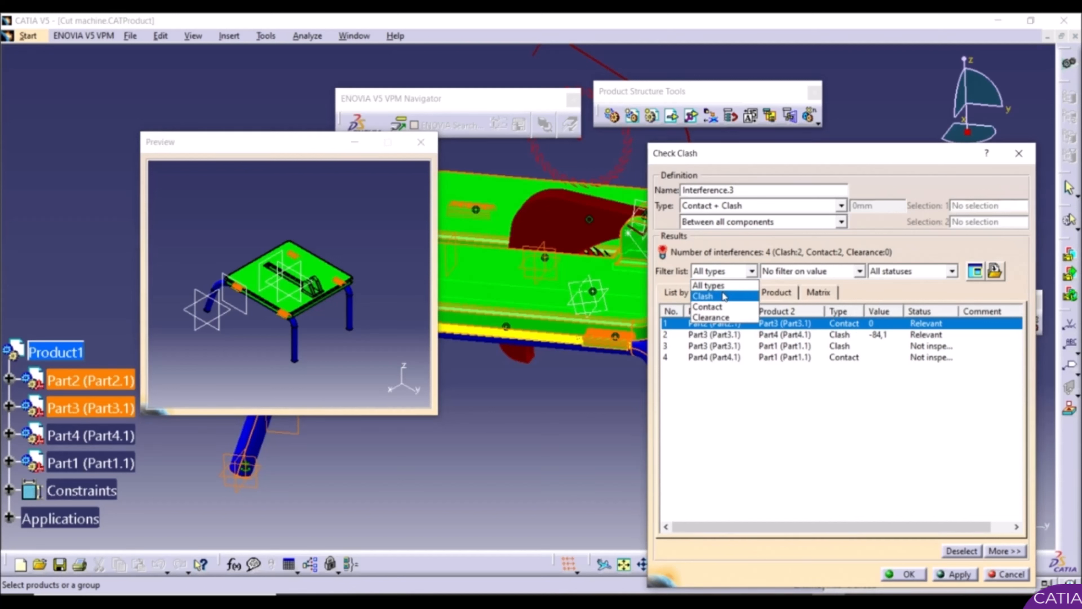
click(720, 296)
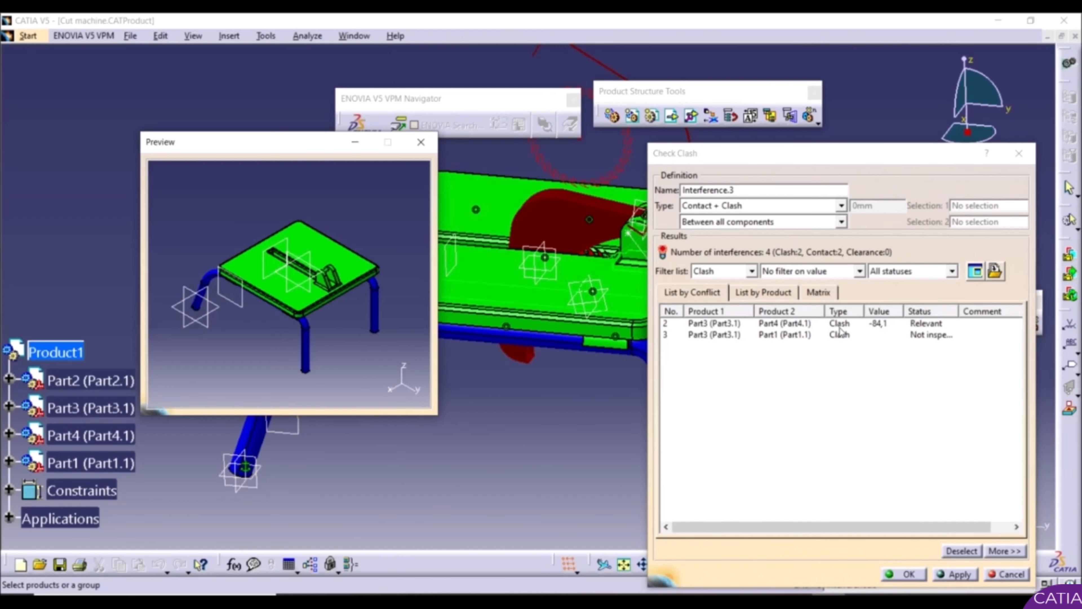
click(777, 324)
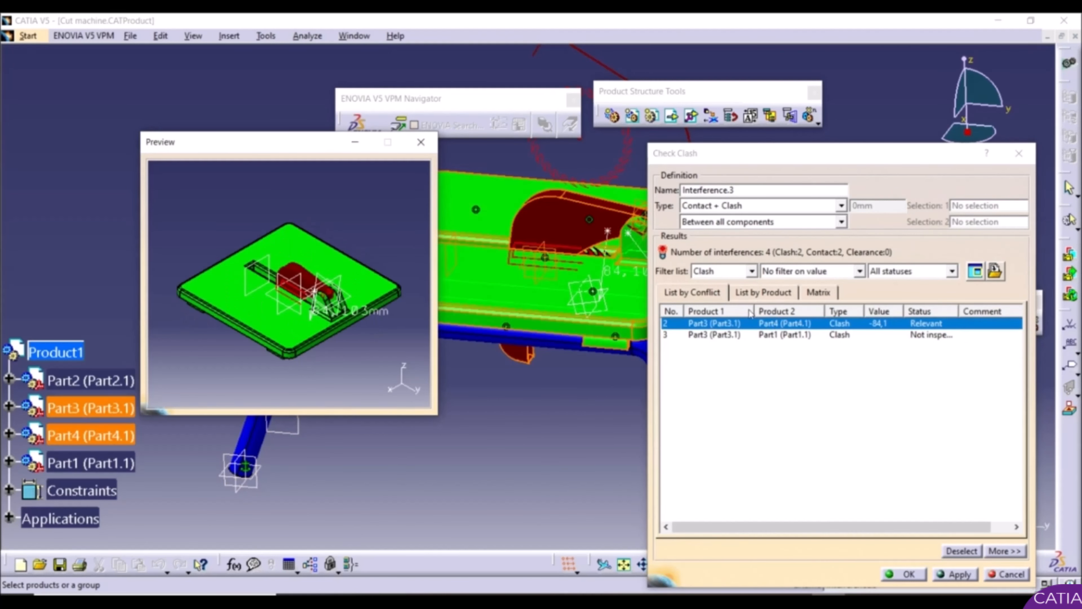
middle_drag(301, 321, 274, 190)
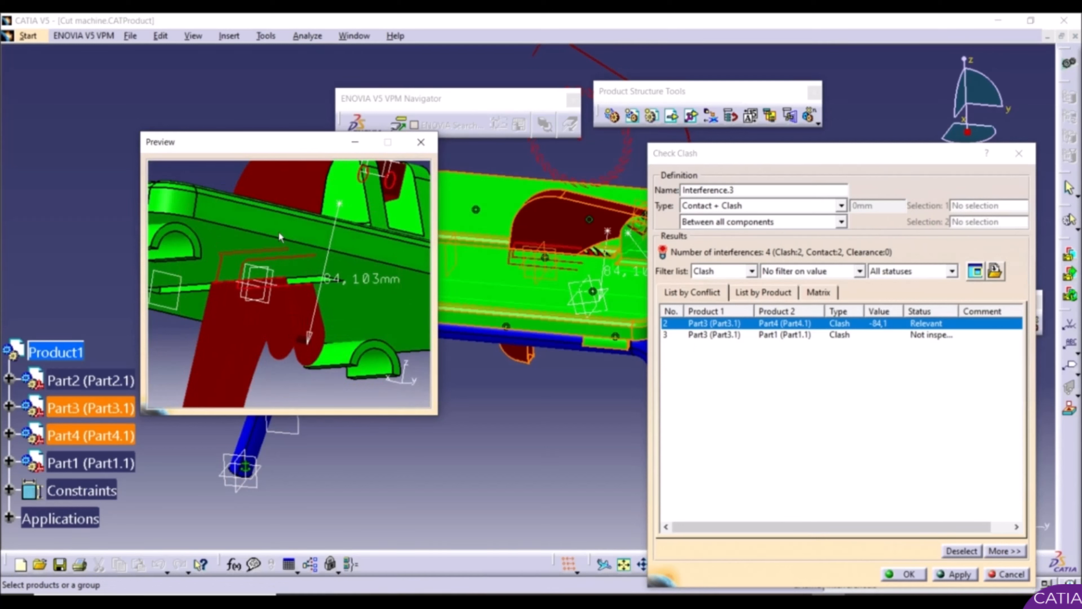
Step: Examine the clash between Part3 and Part1 up close in the preview, and leave the clash check without keeping it
click(712, 335)
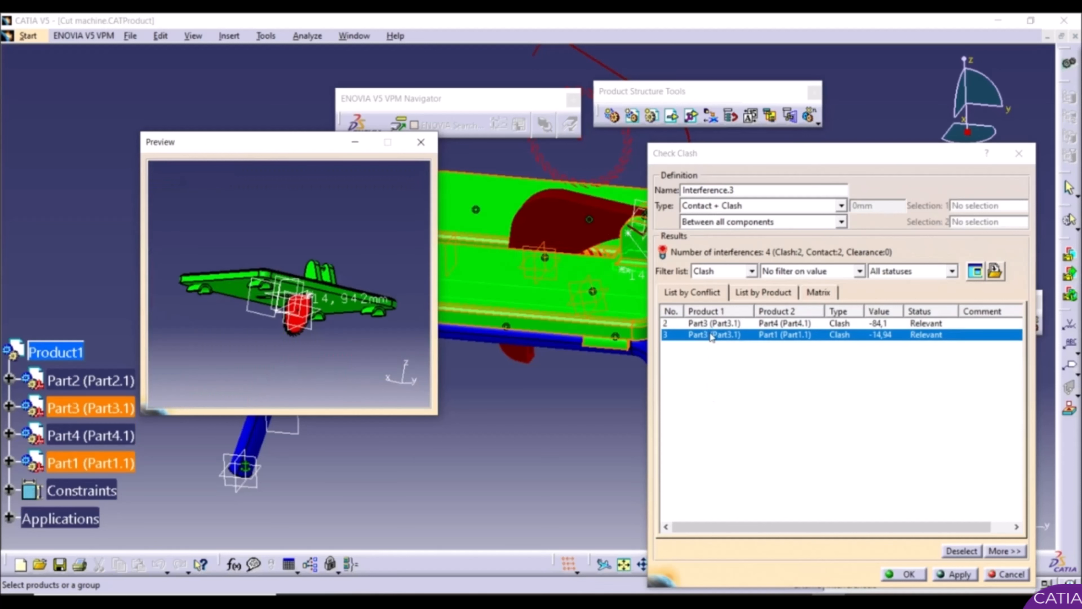
ctrl+middle_drag(327, 333, 303, 322)
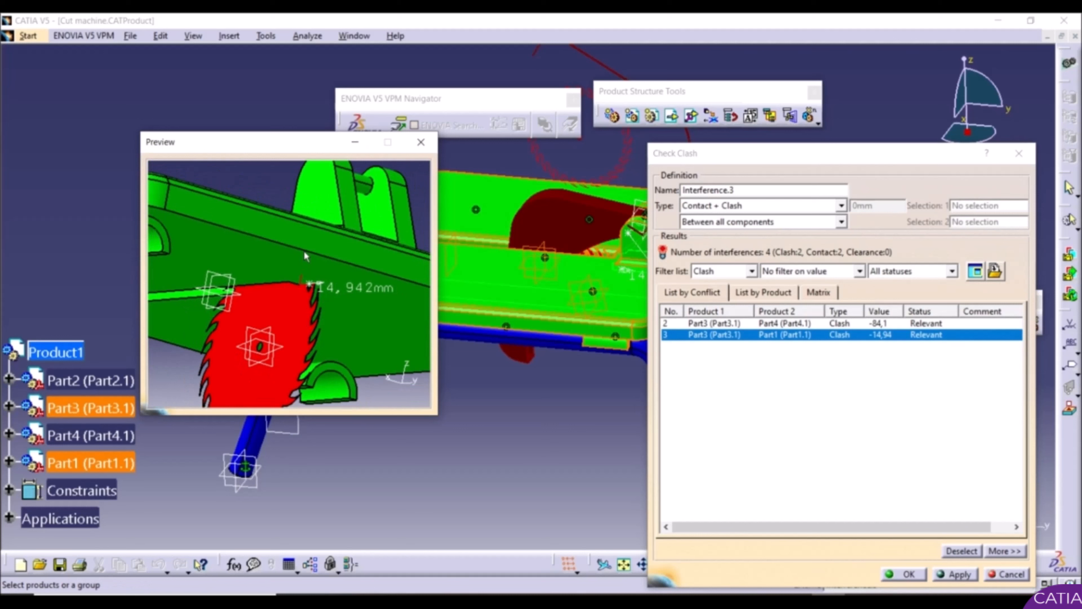
click(998, 275)
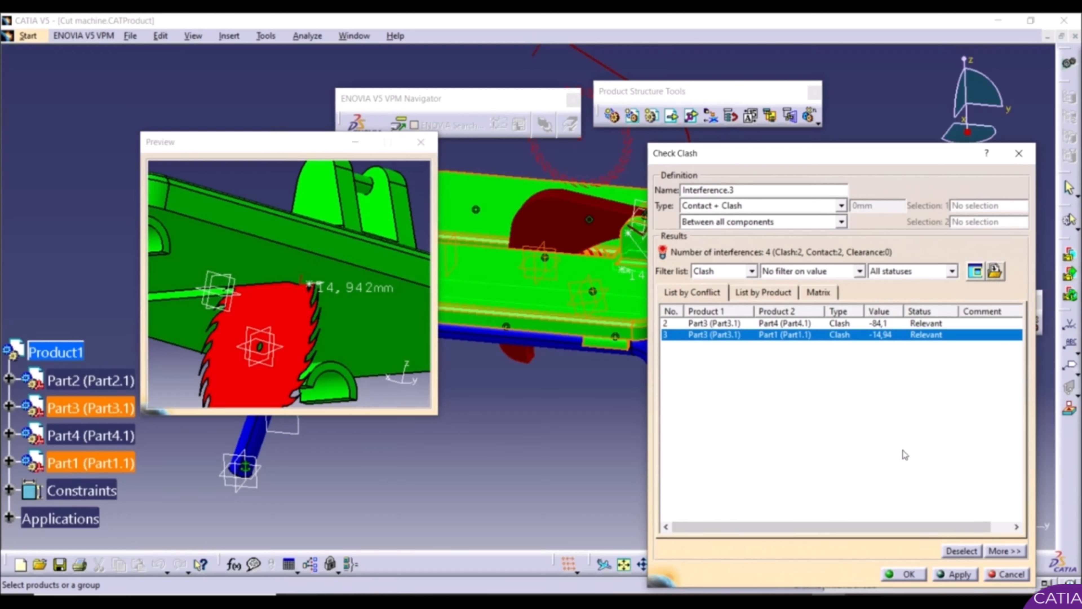
click(993, 574)
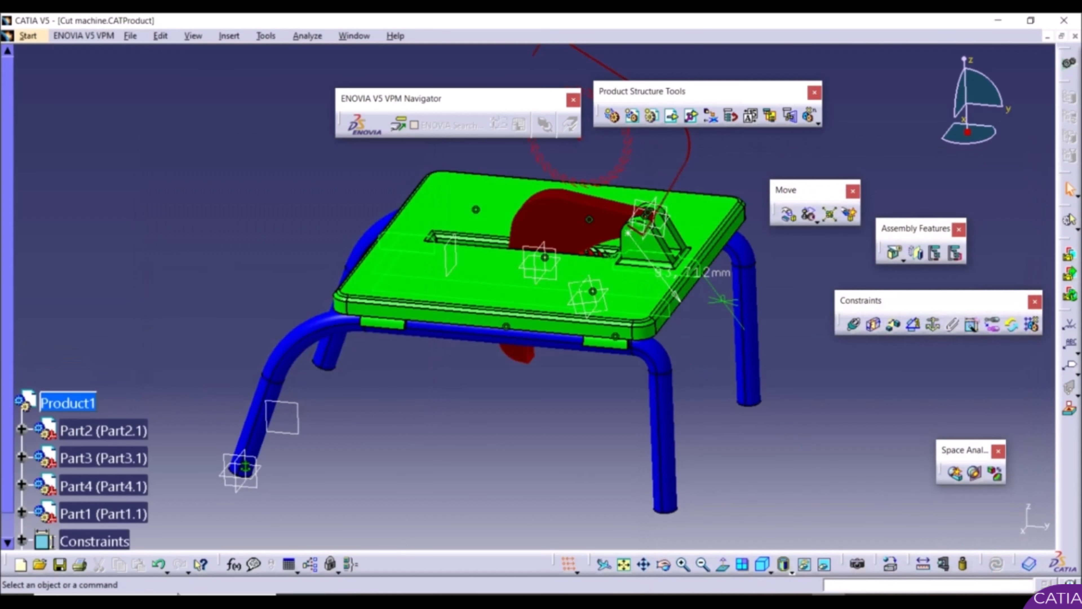
Step: Undo the blade guard manipulation to raise the guard and blade above the table
click(159, 563)
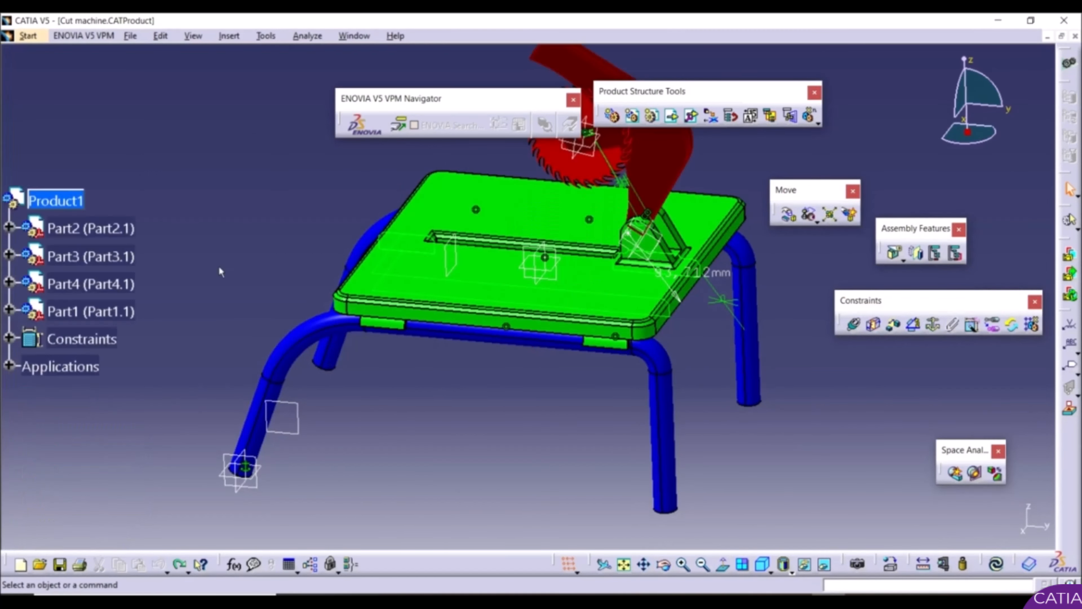
middle_drag(218, 265, 391, 403)
ctrl+middle_drag(815, 383, 814, 457)
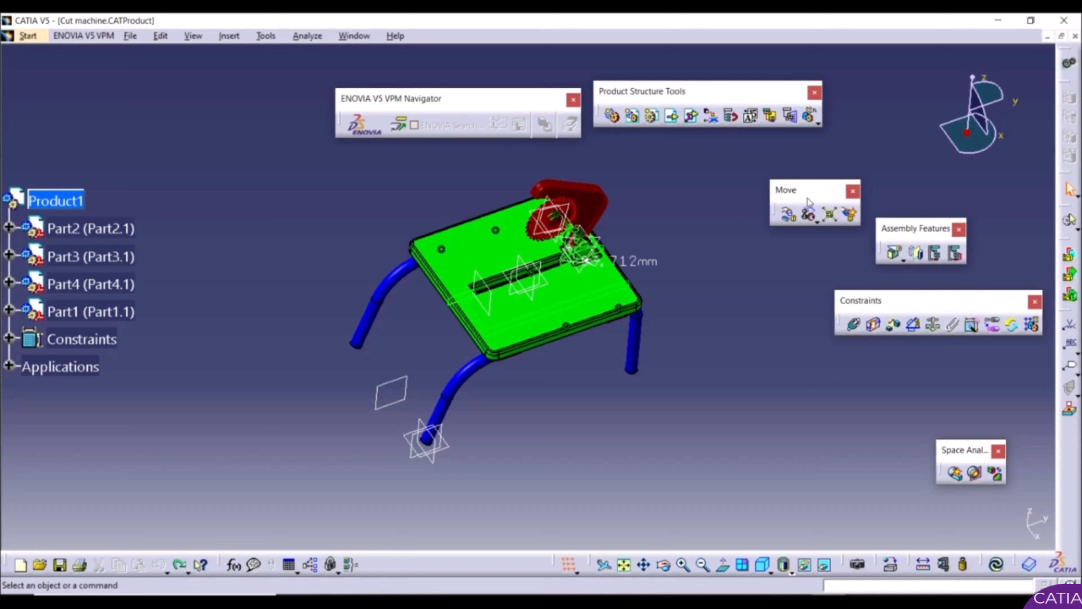
Step: Explode Product1 with depth All levels and type 3D, keeping the leg frame Part2.1 as the fixed product
click(836, 216)
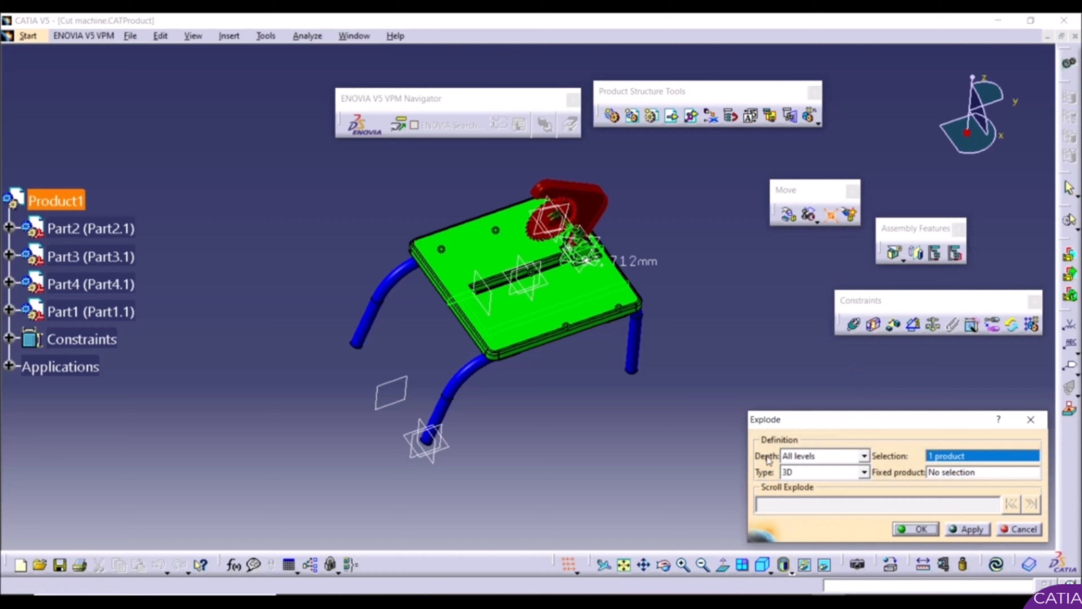
click(824, 457)
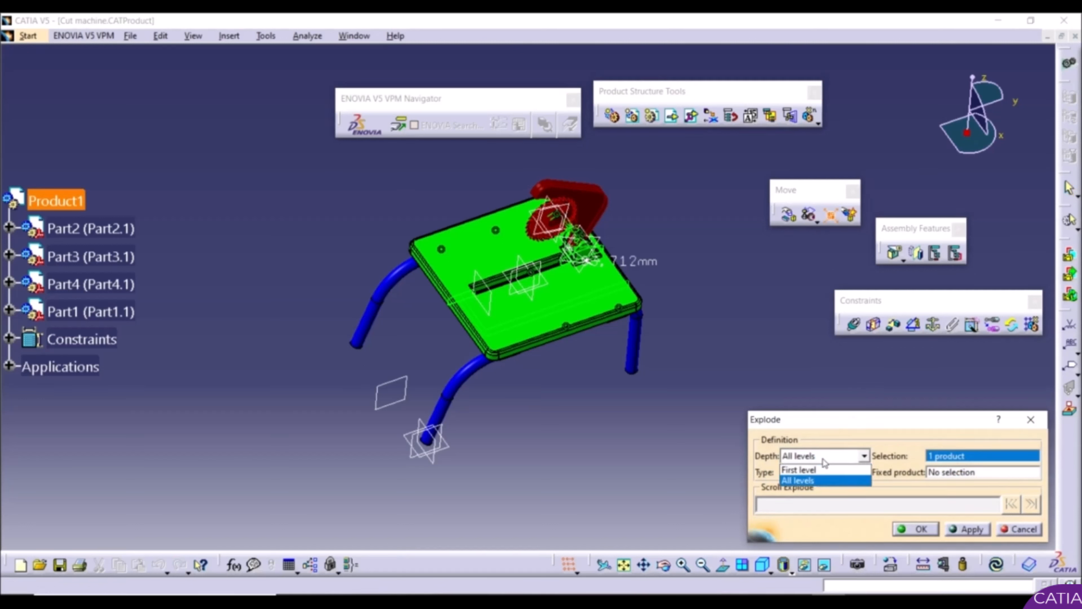
click(818, 480)
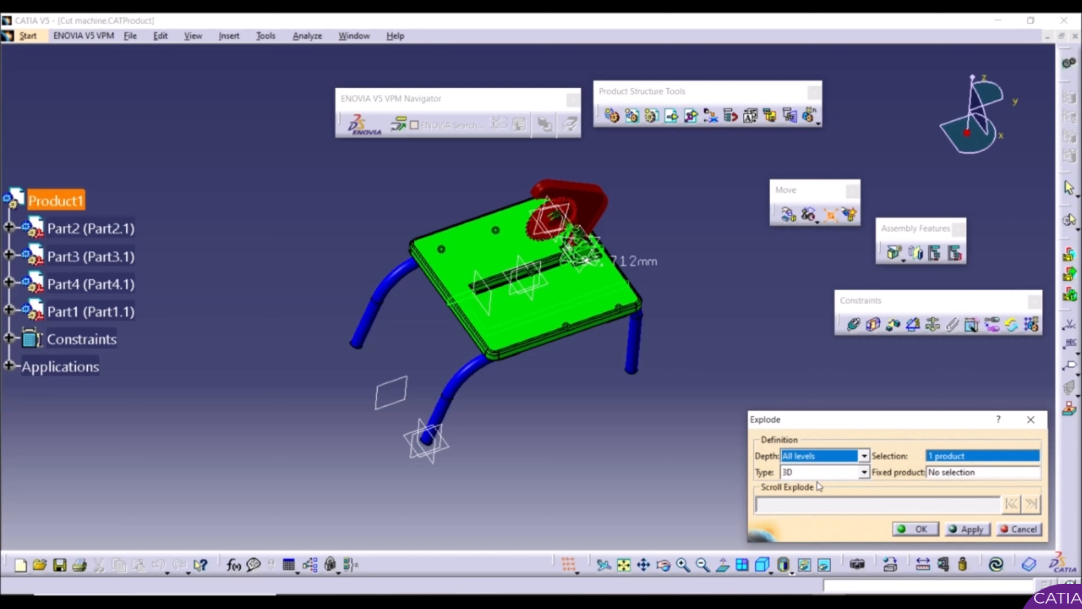
click(794, 474)
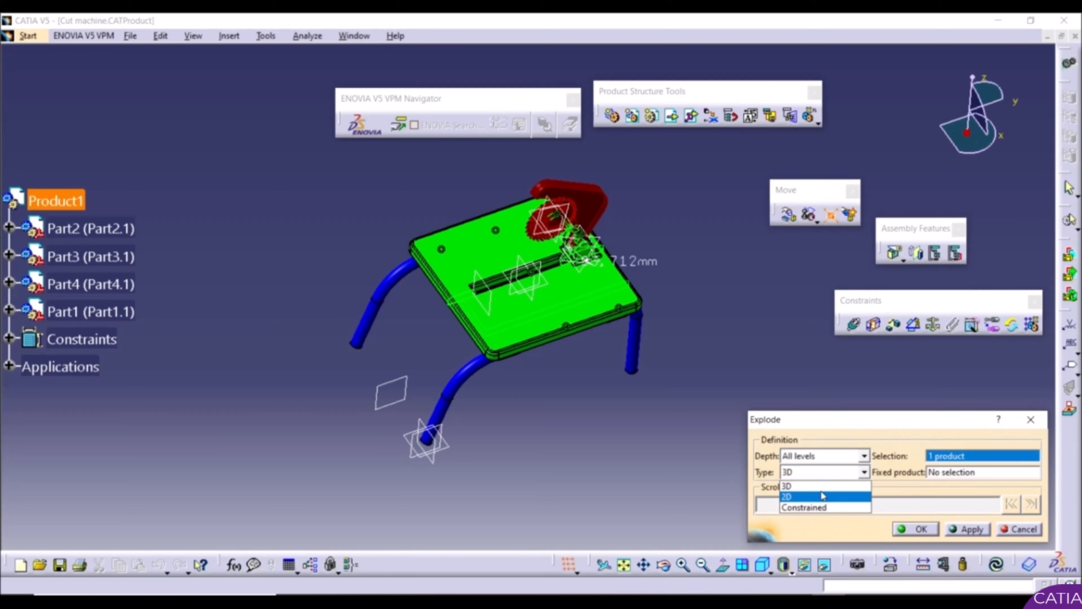
click(821, 487)
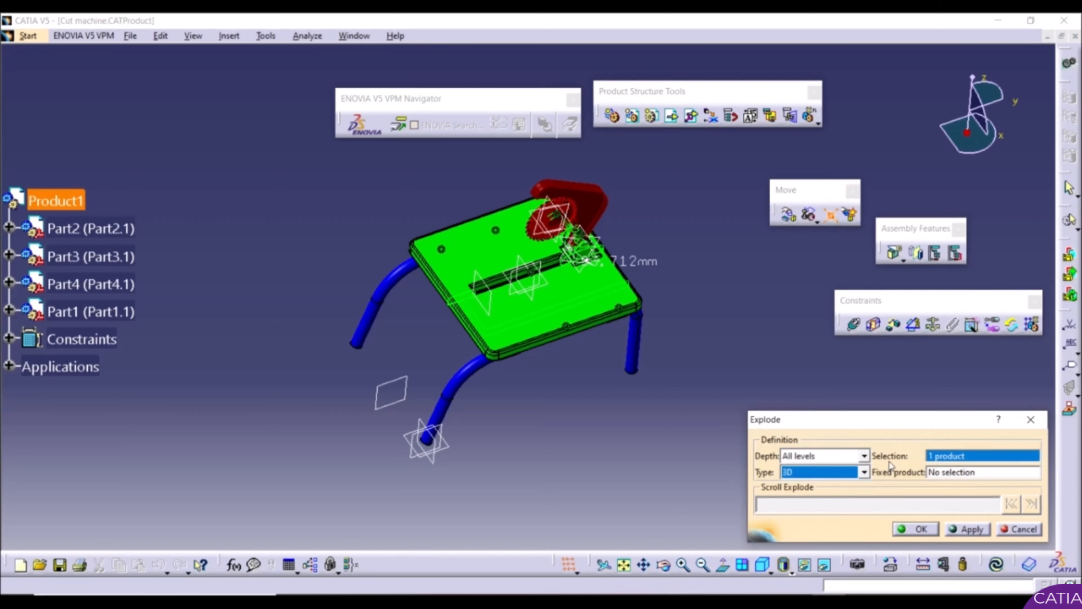
click(950, 474)
click(471, 378)
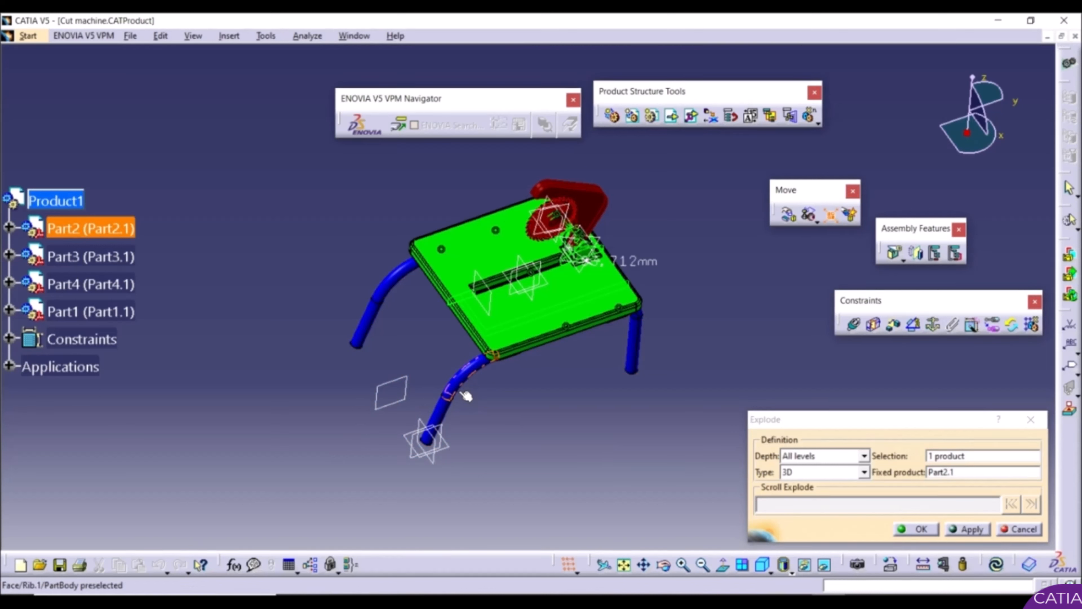
click(970, 529)
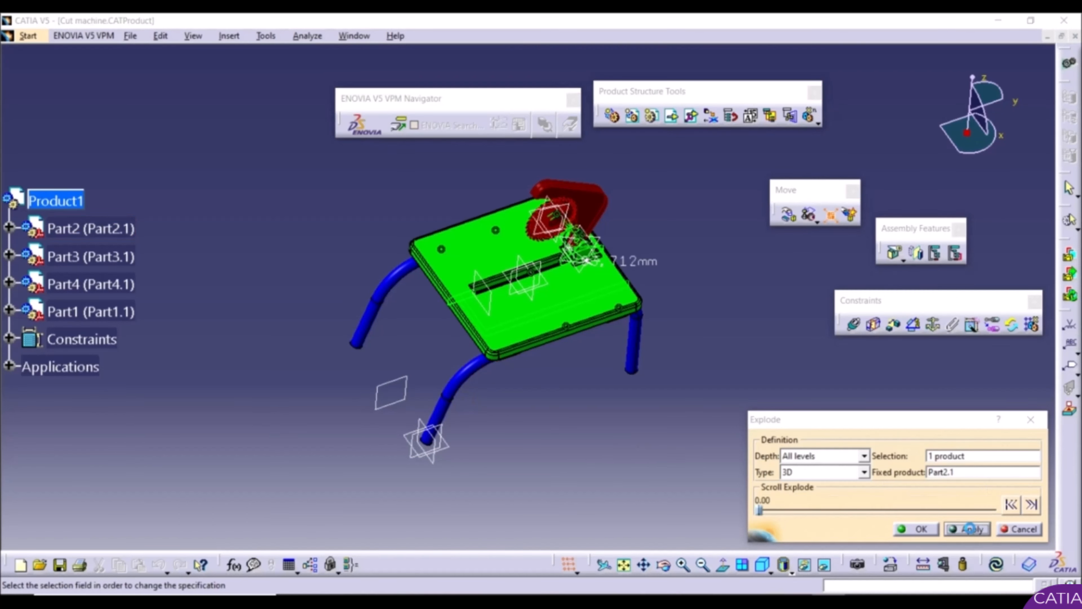
click(1032, 531)
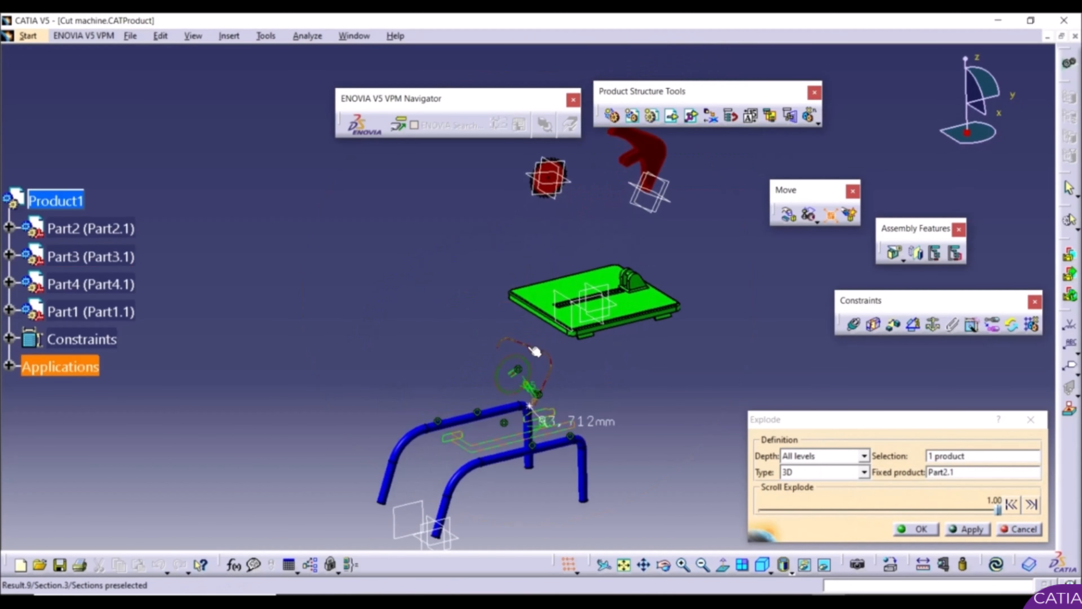
Step: Scroll the explosion to 0.95, switch between the assembled and exploded extremes, and accept it at 0.00
click(9, 366)
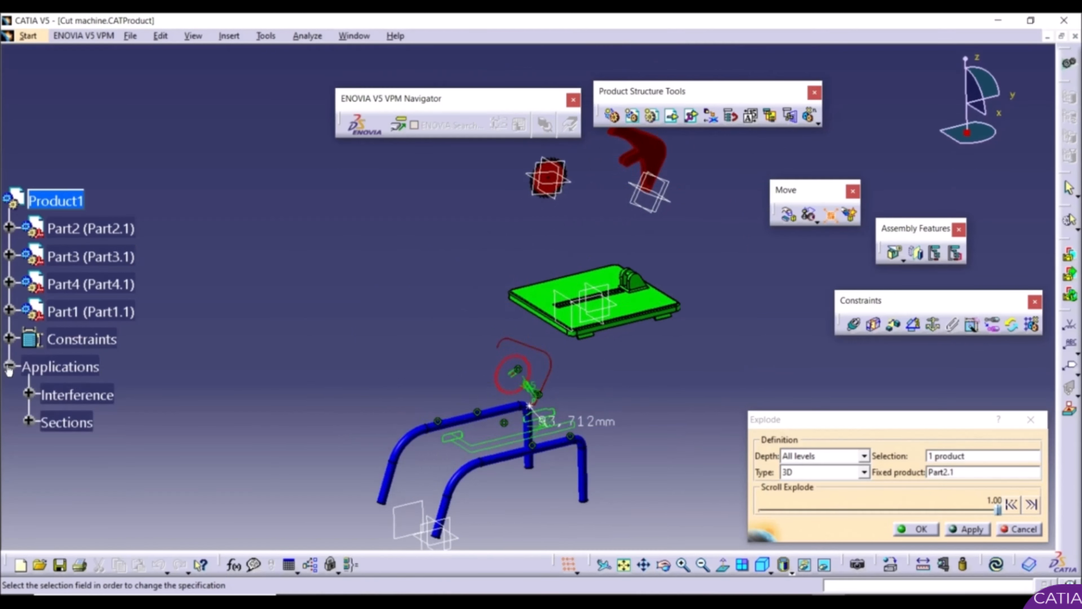
click(9, 366)
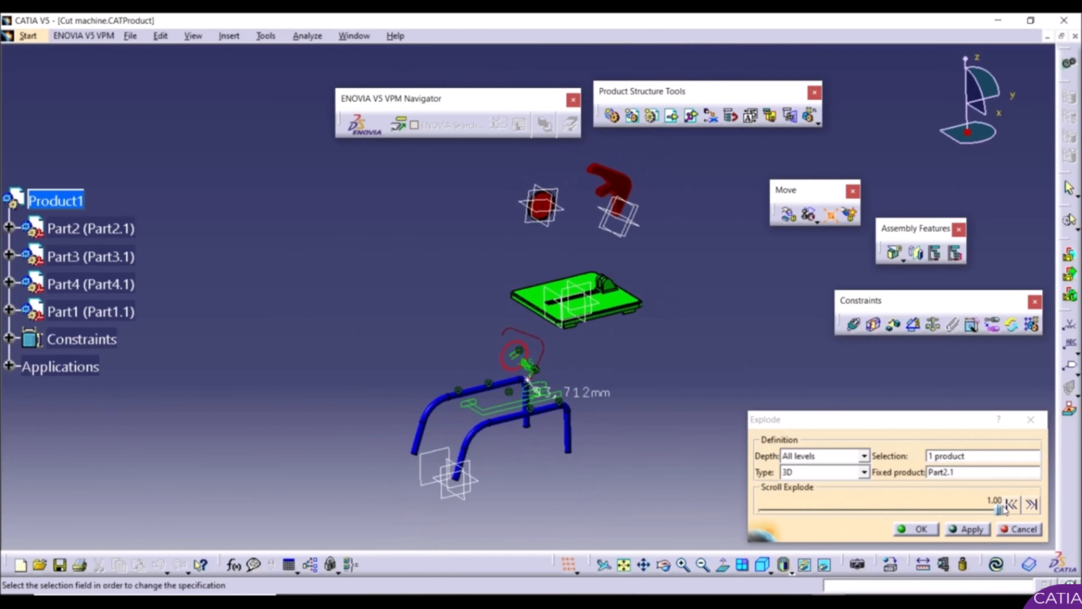
mouse_move(1000, 510)
mouse_down()
mouse_move(751, 509)
mouse_move(986, 510)
mouse_up()
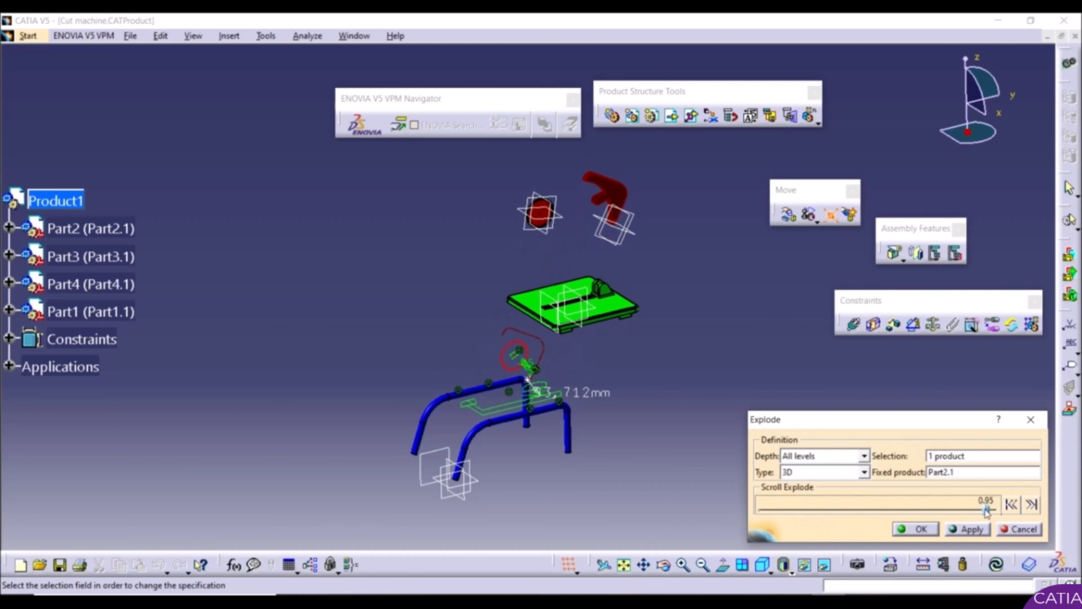
click(1012, 507)
click(1032, 506)
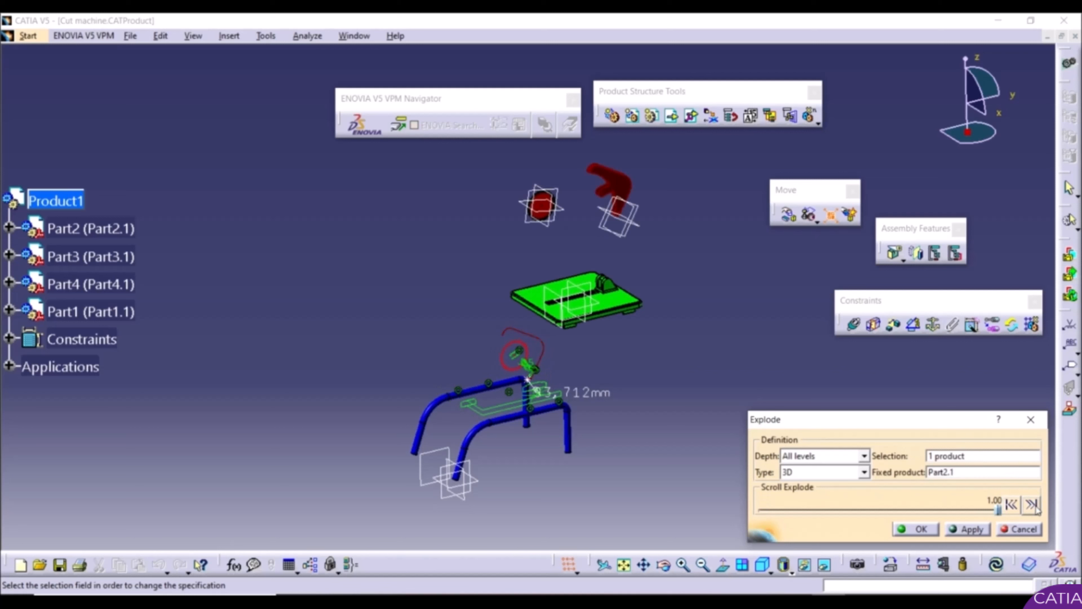
click(1012, 506)
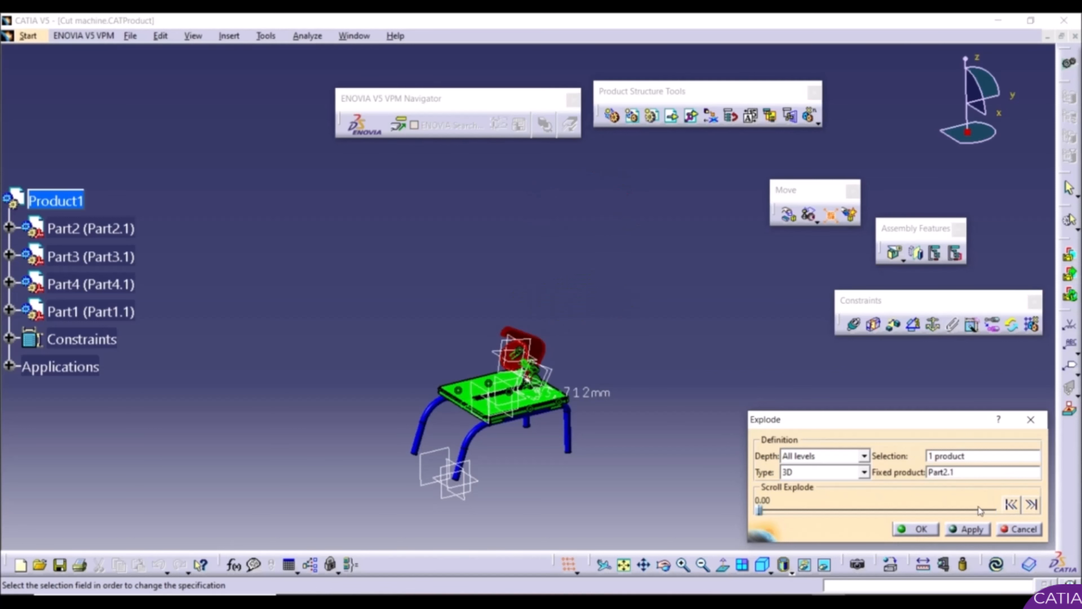
click(916, 529)
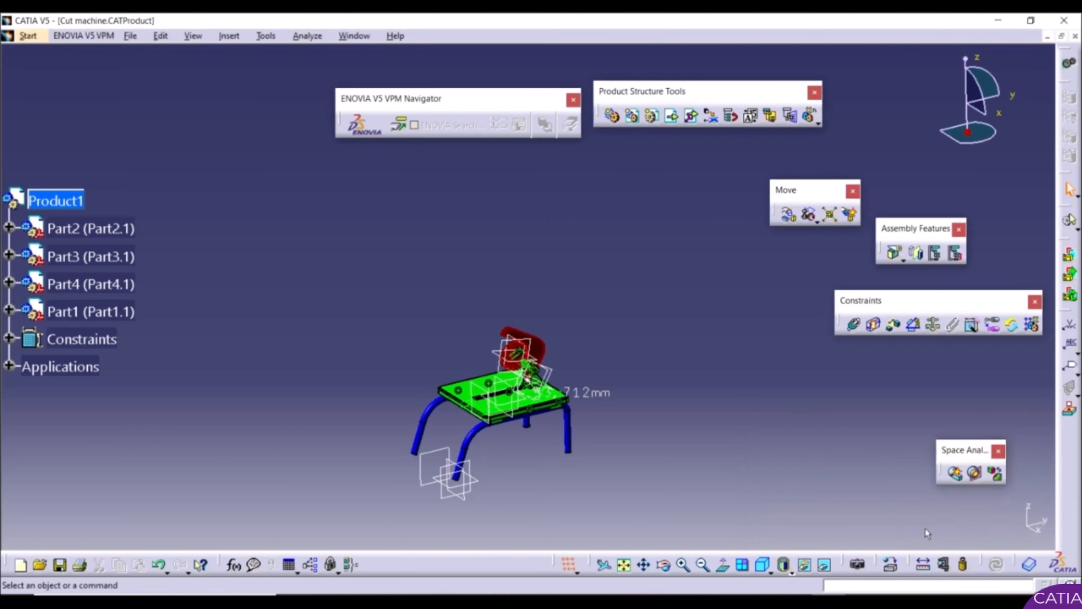
Step: Start a section of the table saw and move its cutting plane sideways across the table, clear of the blade slot
middle_drag(925, 528, 786, 429)
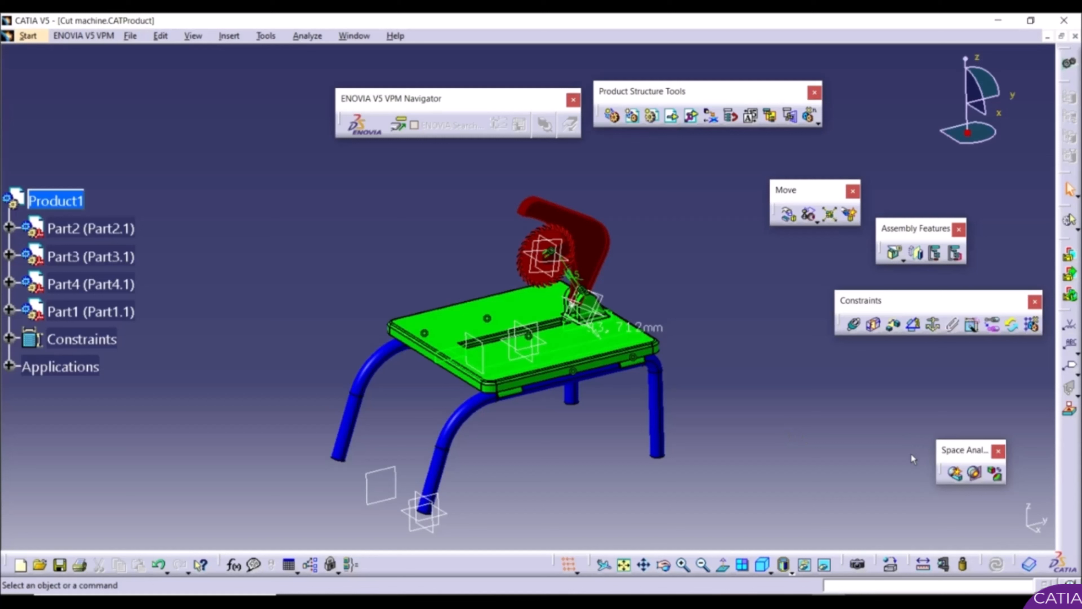
click(976, 474)
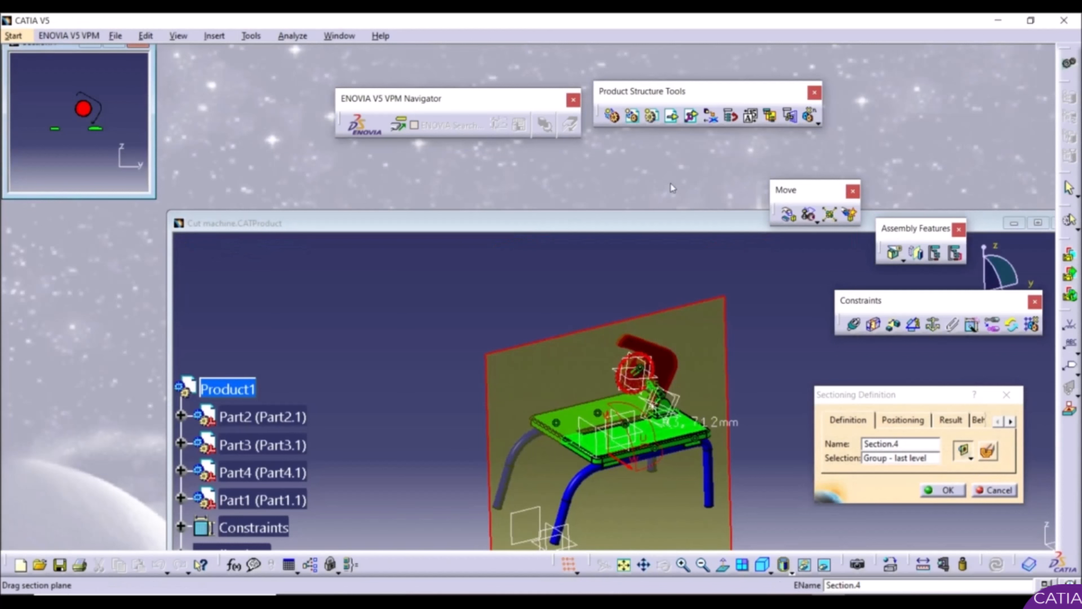
drag(603, 210, 594, 104)
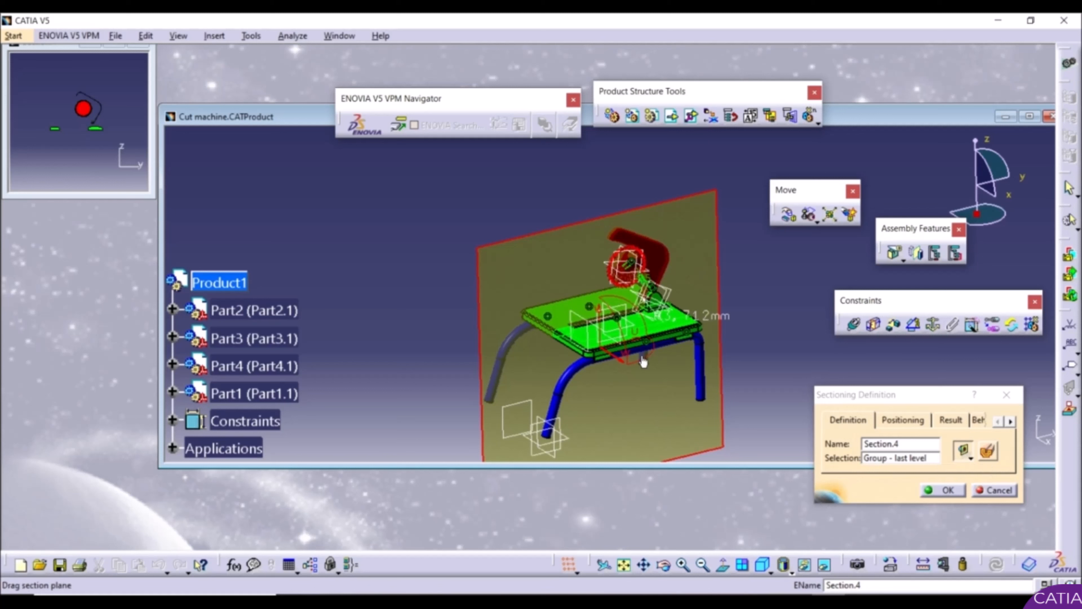
middle_drag(645, 361, 609, 383)
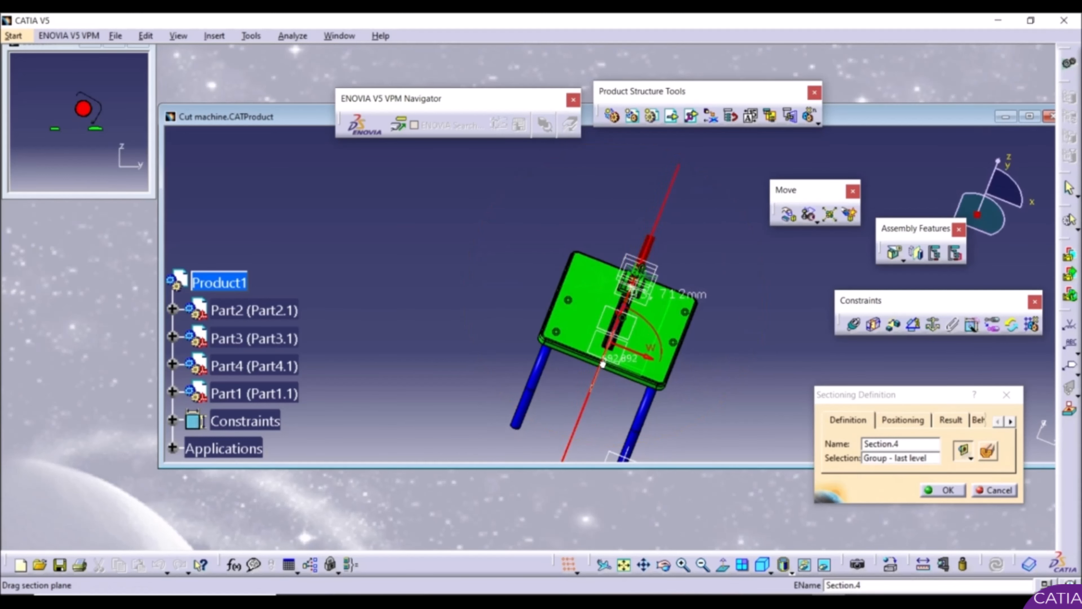
middle_drag(604, 346, 535, 275)
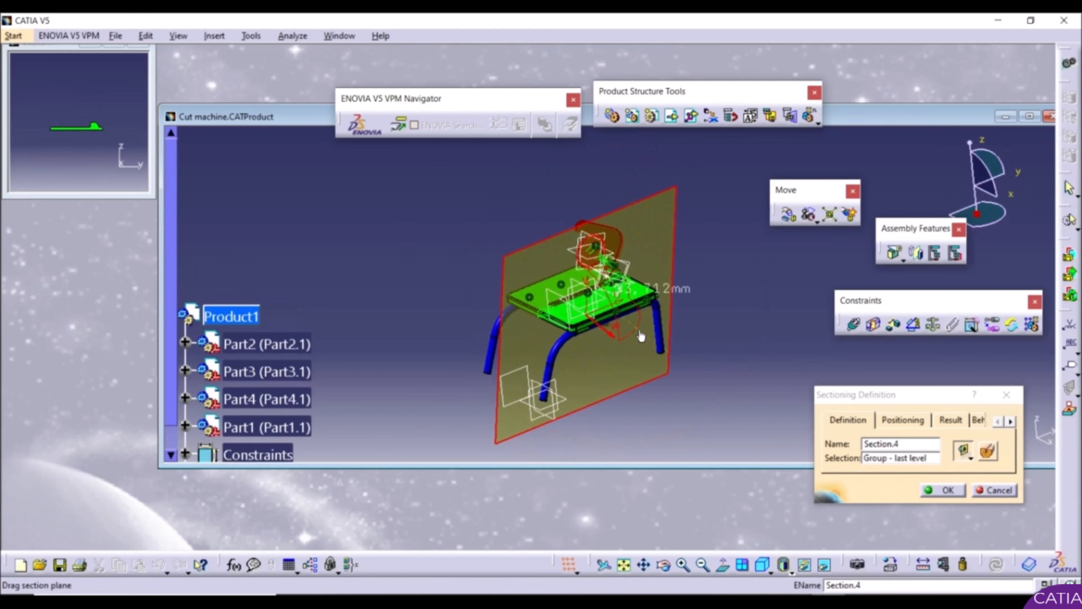
drag(635, 327, 591, 320)
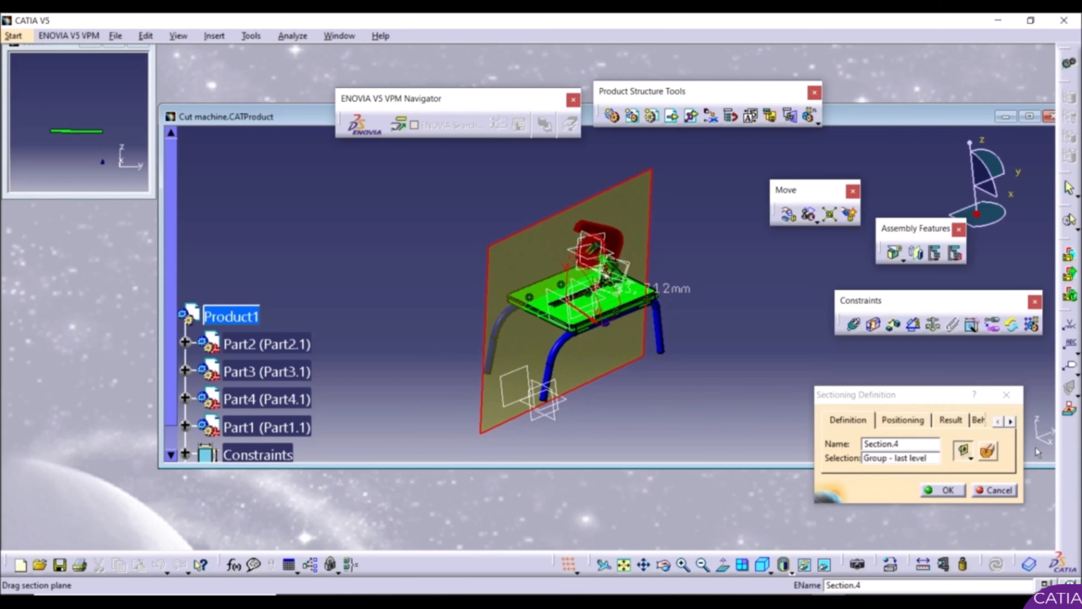
Step: Activate the volume cut for the section and inspect the cut table and legs from several angles
click(988, 450)
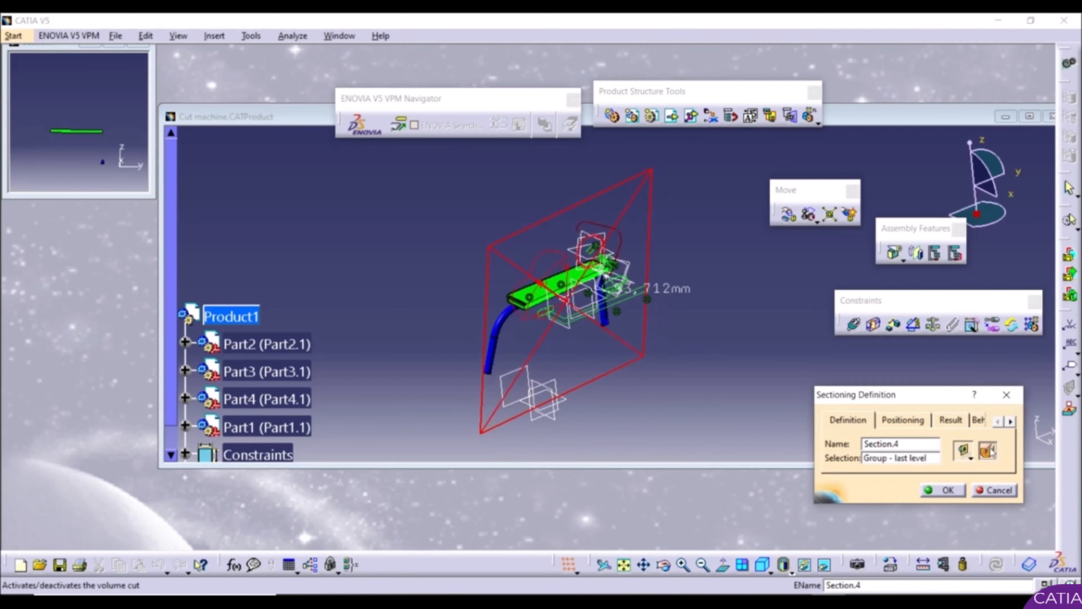
middle_drag(617, 332, 510, 153)
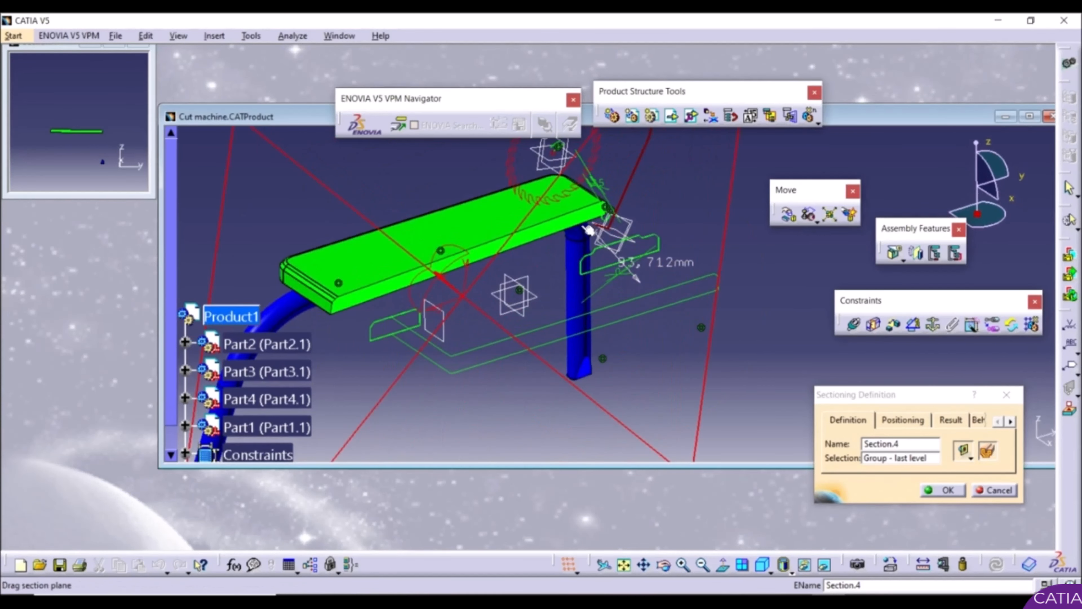
middle_drag(588, 230, 639, 299)
scroll(710, 307, up, 1)
middle_drag(711, 307, 743, 328)
Step: Try the section plane normal to the X axis, and set its normal constraint to Y
click(918, 421)
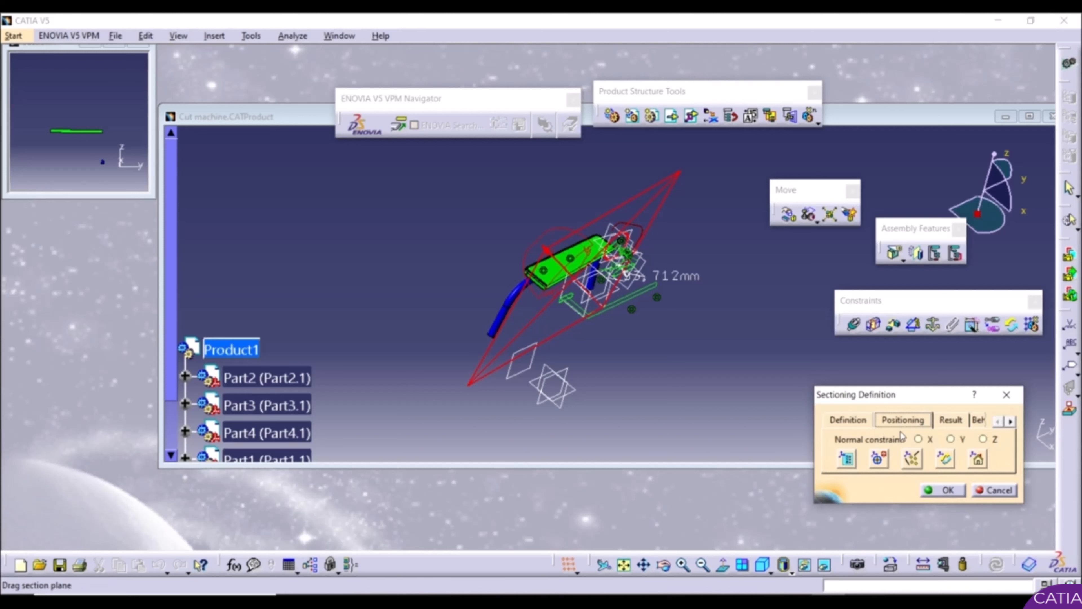
click(918, 439)
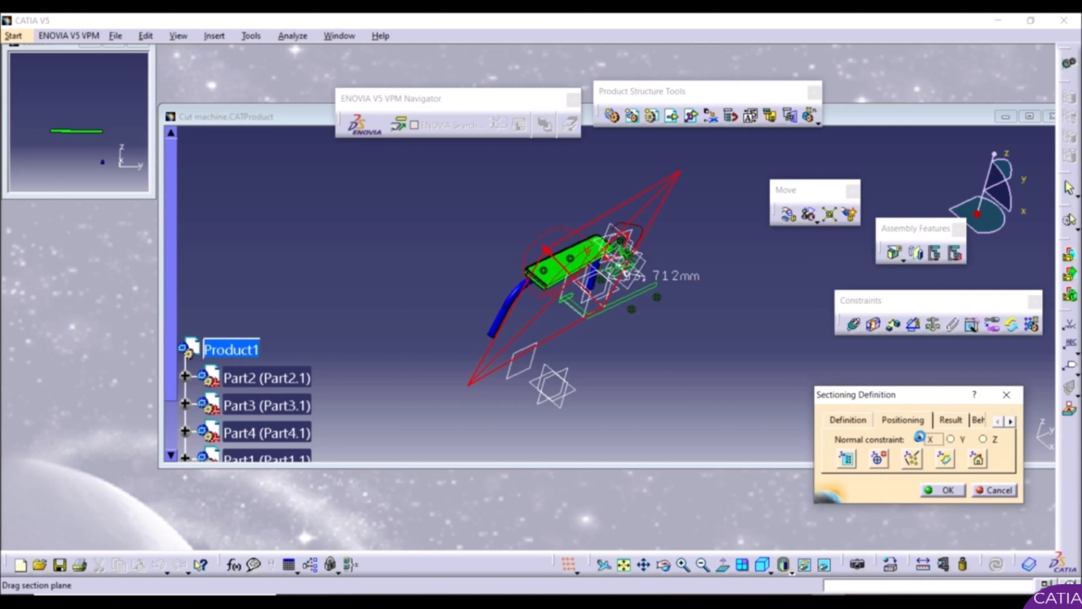
click(950, 439)
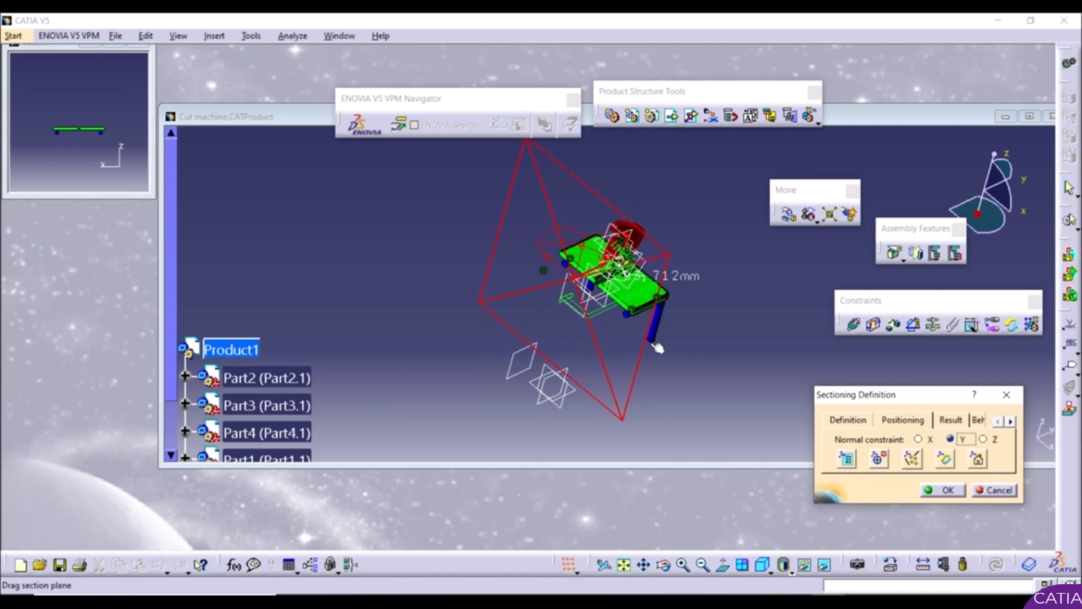
Step: Try the section plane slightly shifted along Y, then normal to Z and moved up above the tabletop
middle_drag(591, 303, 571, 247)
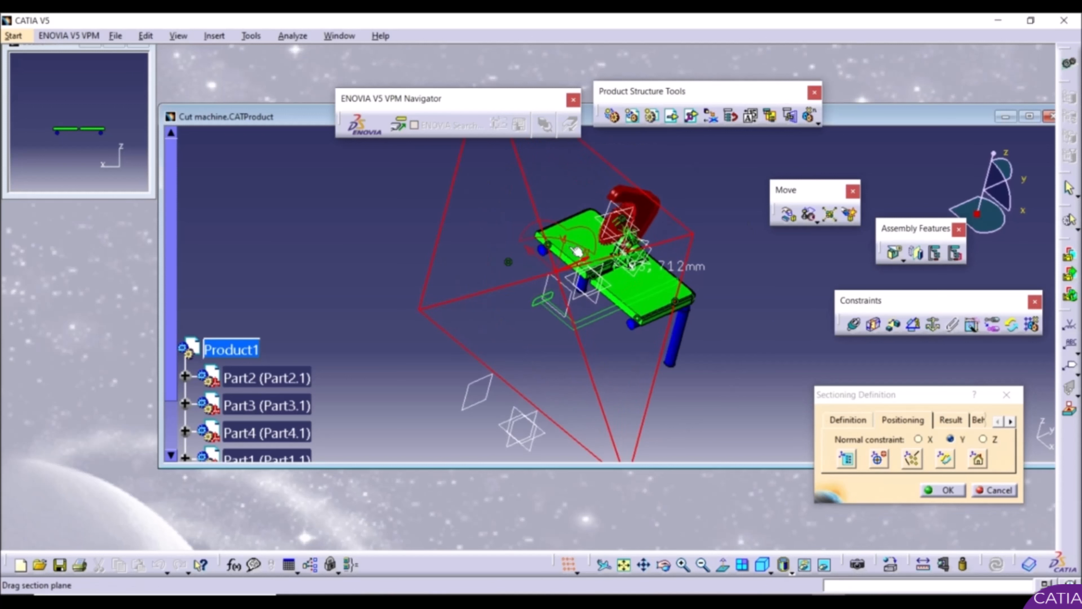
mouse_move(576, 251)
mouse_down()
mouse_move(567, 238)
mouse_move(594, 259)
mouse_move(587, 243)
mouse_up()
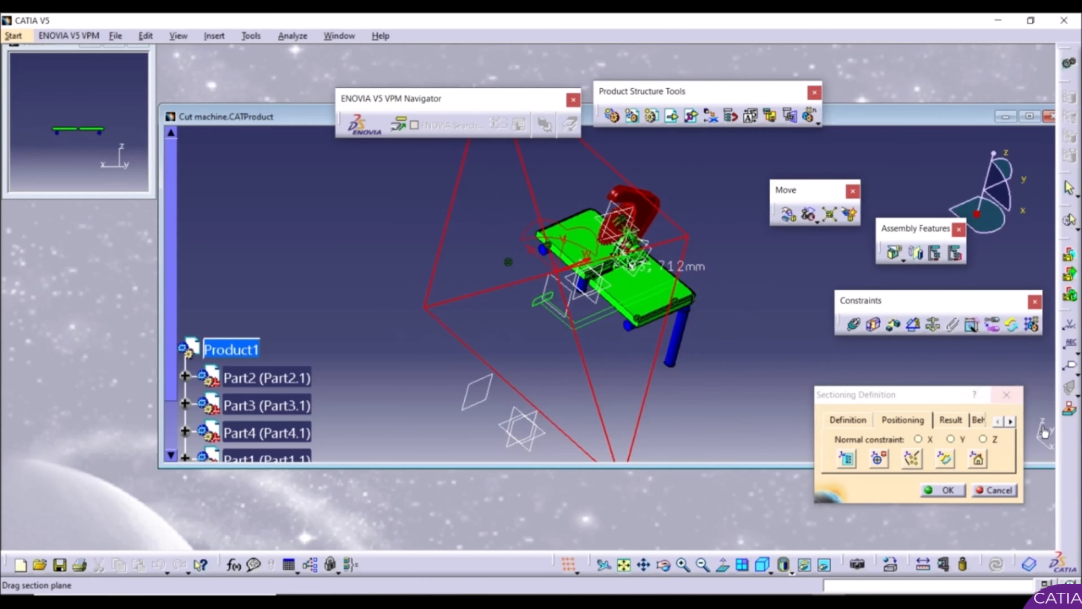
click(982, 439)
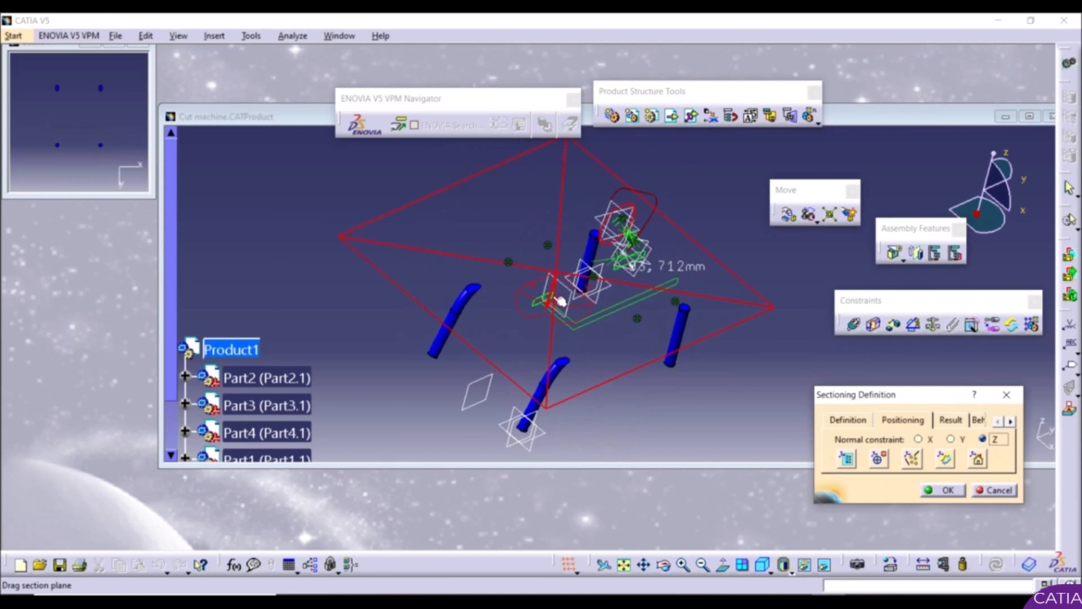
mouse_move(561, 265)
mouse_down()
mouse_move(561, 245)
mouse_move(546, 305)
mouse_move(558, 230)
mouse_move(556, 254)
mouse_up()
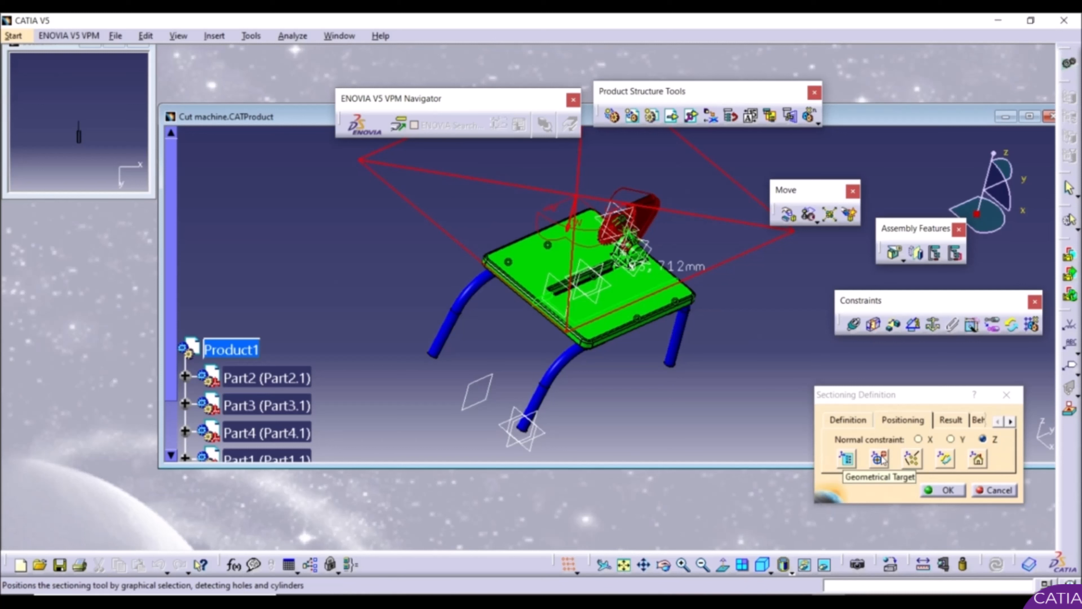
Step: Position the section plane on the tabletop with Geometrical Target and move it upward above the table surface
click(879, 459)
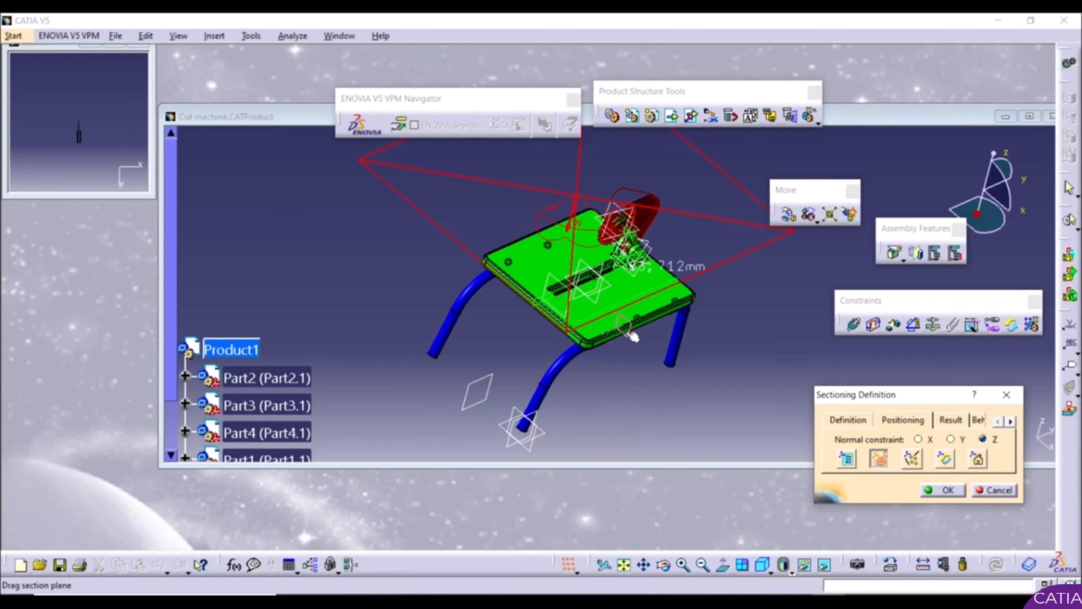
click(625, 296)
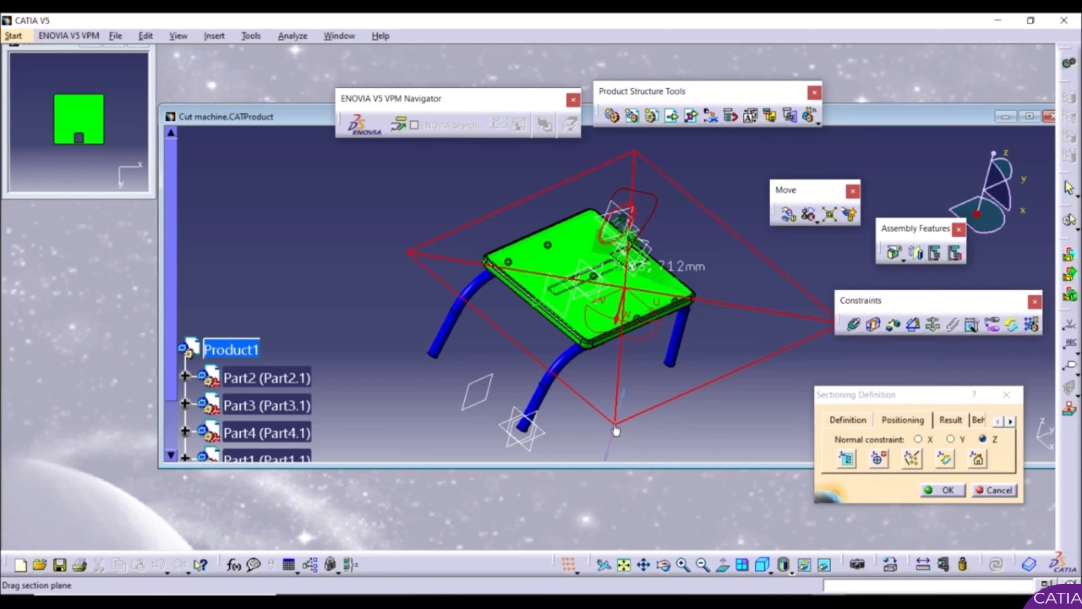
drag(618, 416, 618, 393)
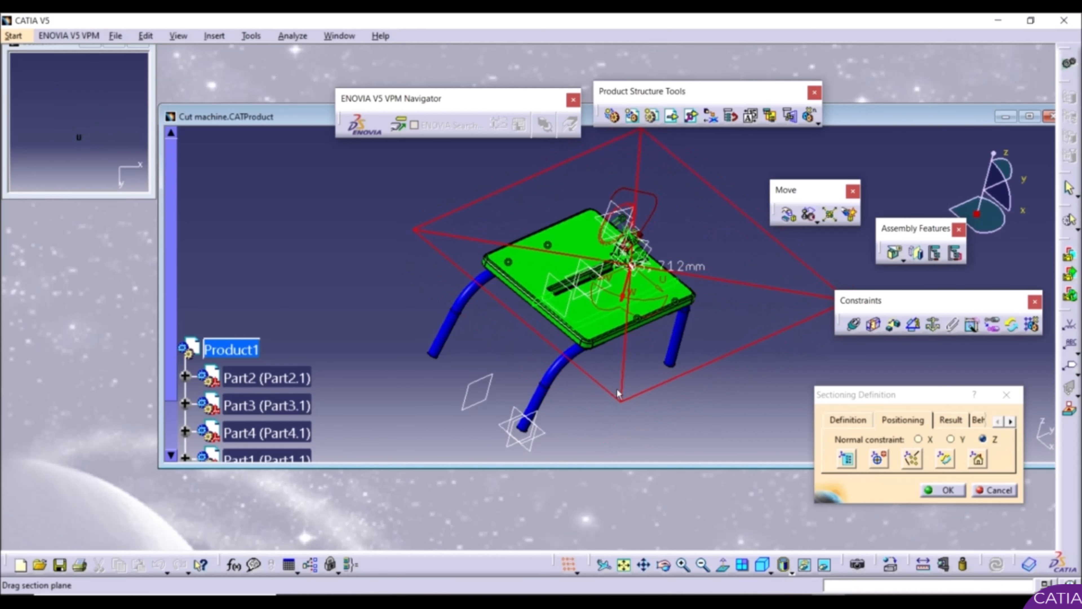
Step: Reposition the section plane with Geometrical Target onto the table's side edge, normal to the X axis
click(879, 459)
middle_drag(630, 363, 622, 284)
scroll(626, 333, up, 1)
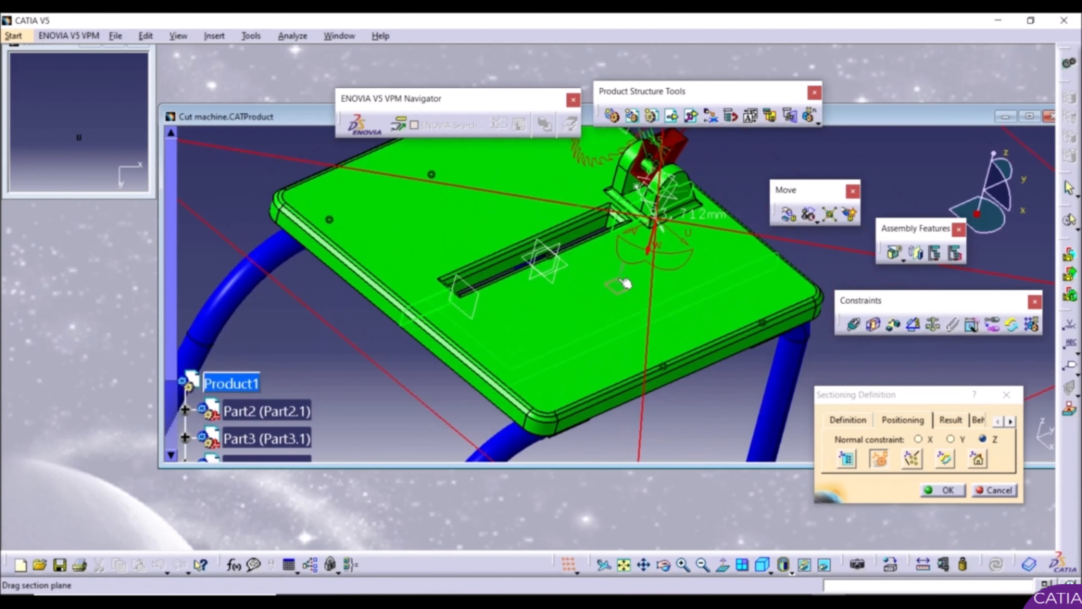
middle_drag(613, 418, 596, 276)
click(614, 287)
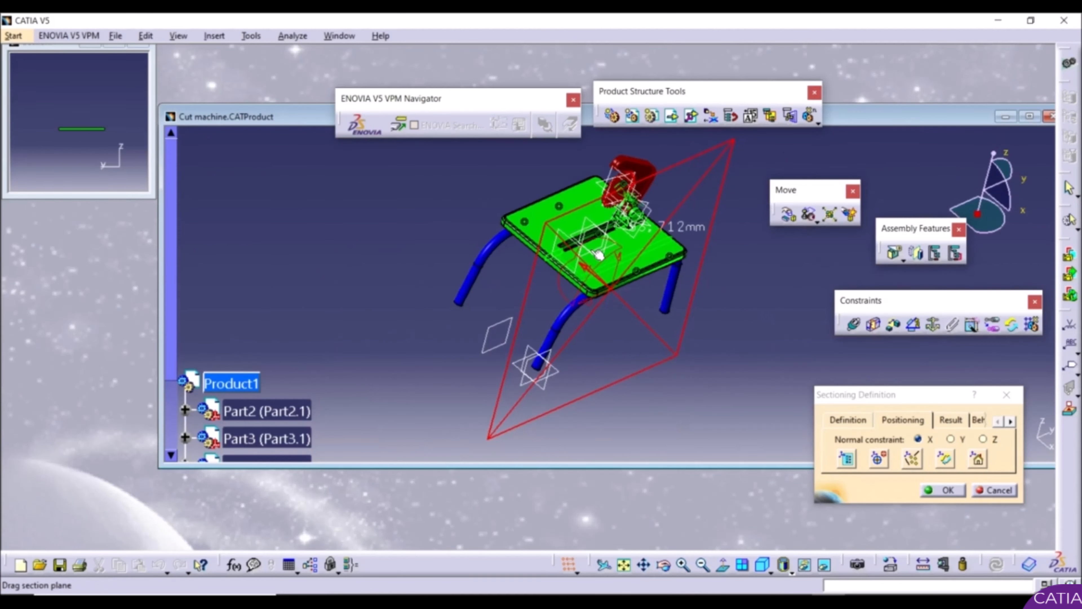
Step: Change the sectioning tool to Section Slice and activate the volume cut to isolate the table portion between the two planes
click(849, 421)
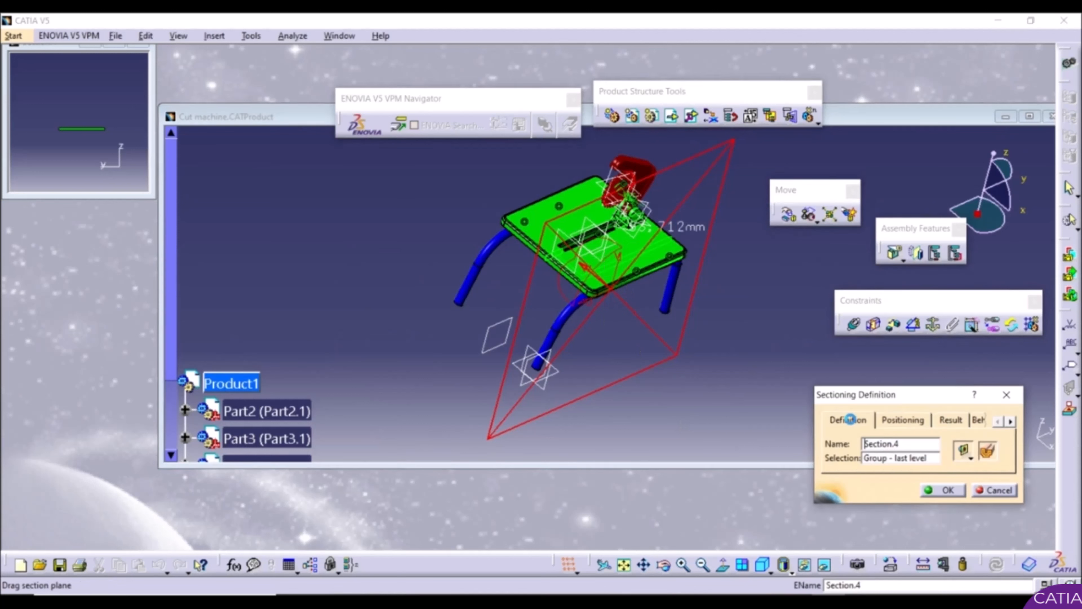
click(971, 458)
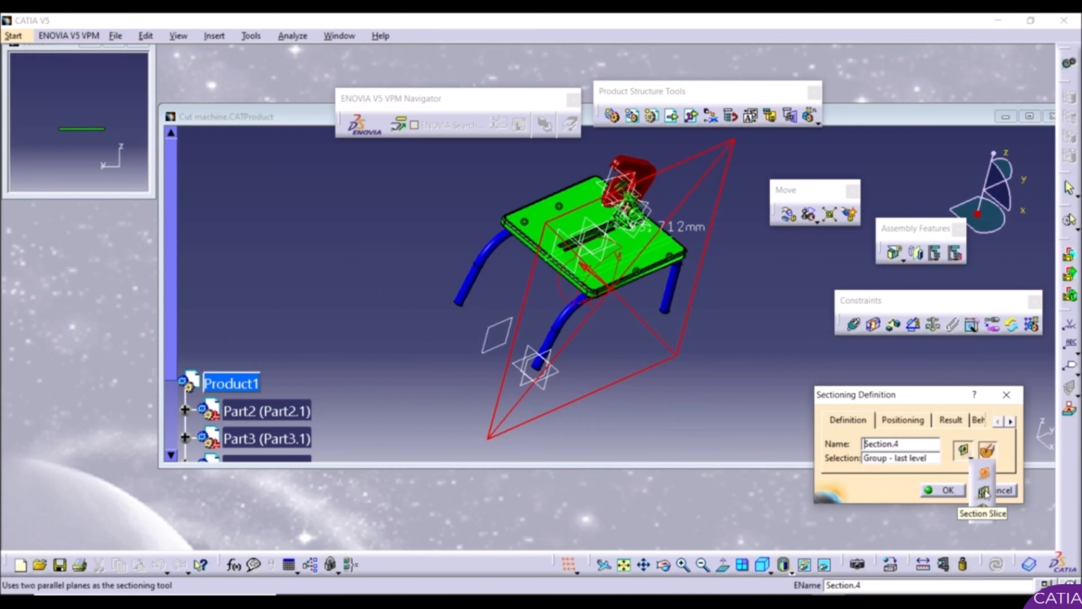
click(985, 493)
mouse_move(639, 420)
middle_down()
mouse_move(650, 408)
mouse_move(631, 409)
middle_up()
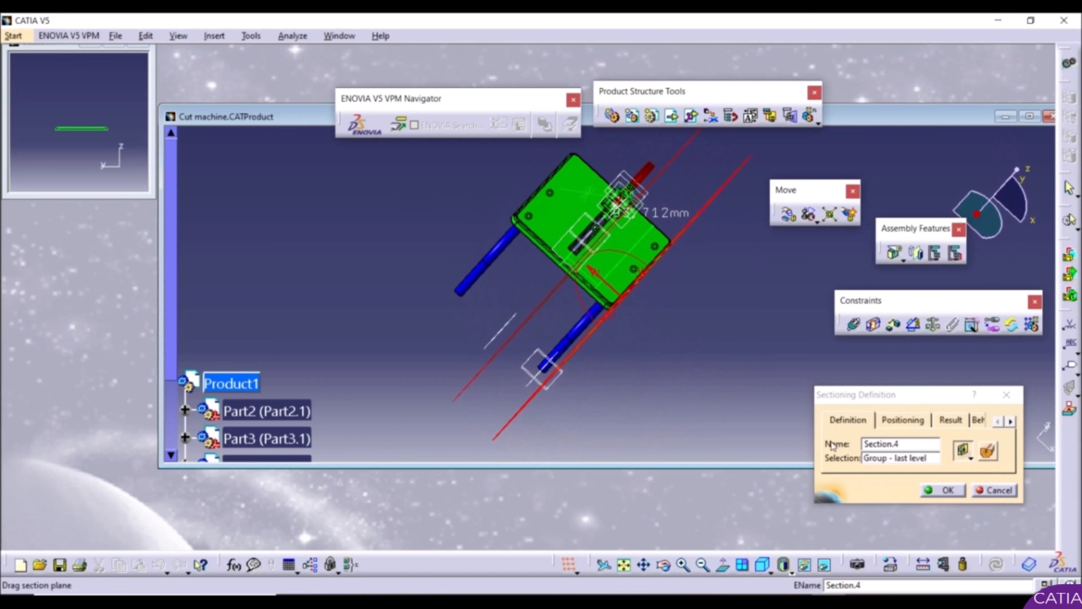
click(980, 447)
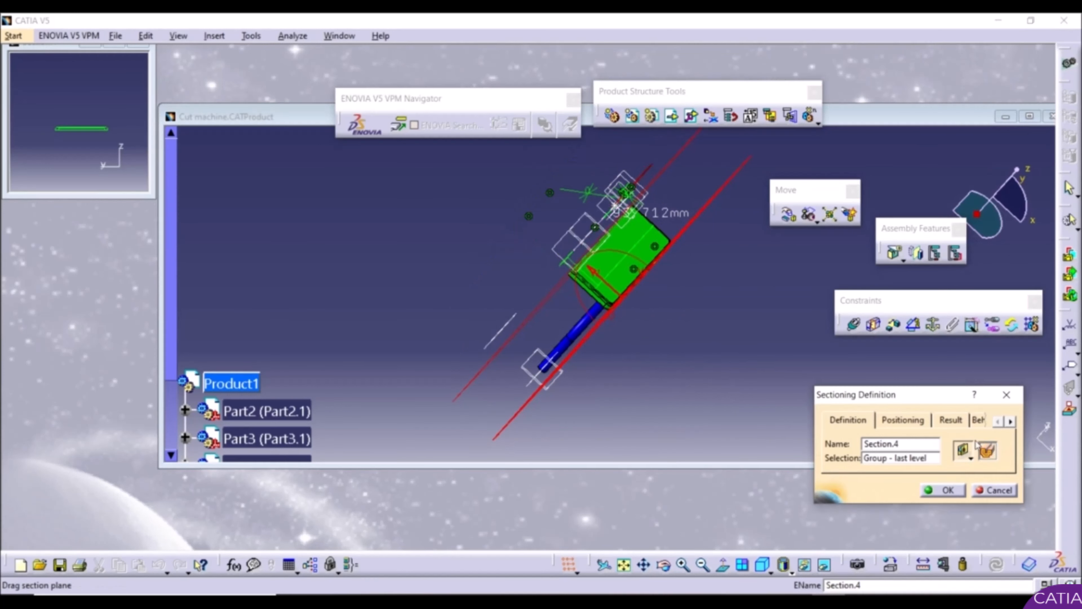
middle_drag(573, 299, 517, 284)
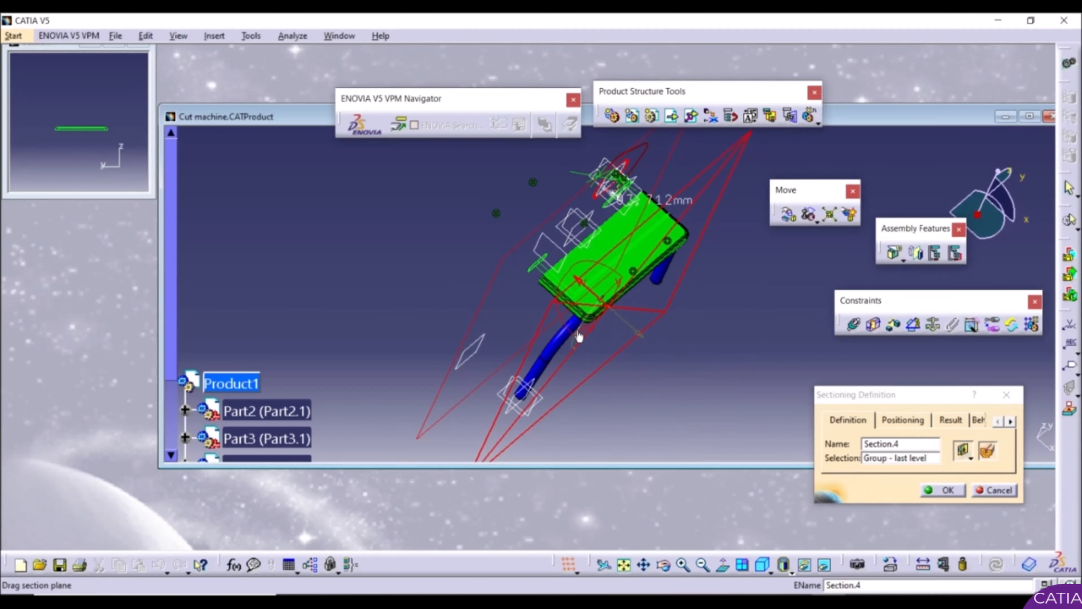
Step: Turn off the volume cut and change the sectioning tool to a section box around the table saw
click(987, 451)
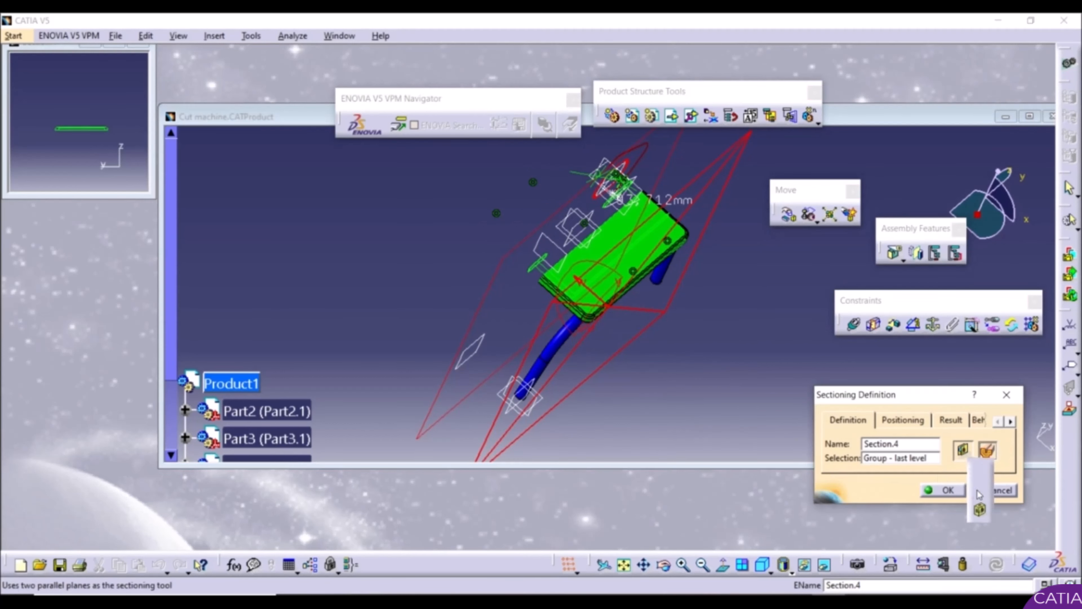
click(981, 509)
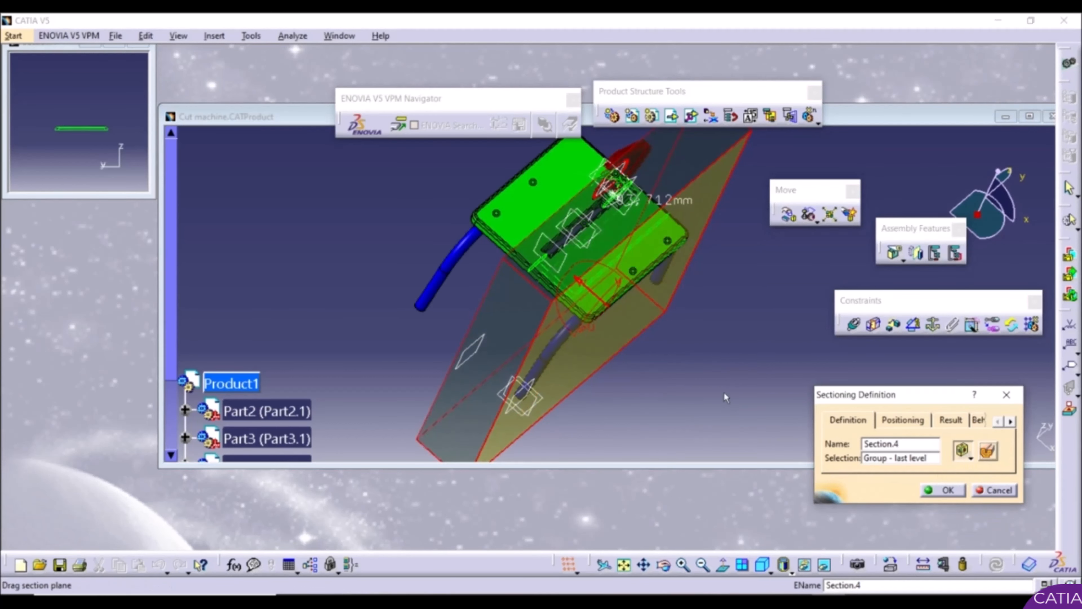
middle_drag(727, 398, 543, 346)
scroll(529, 278, up, 1)
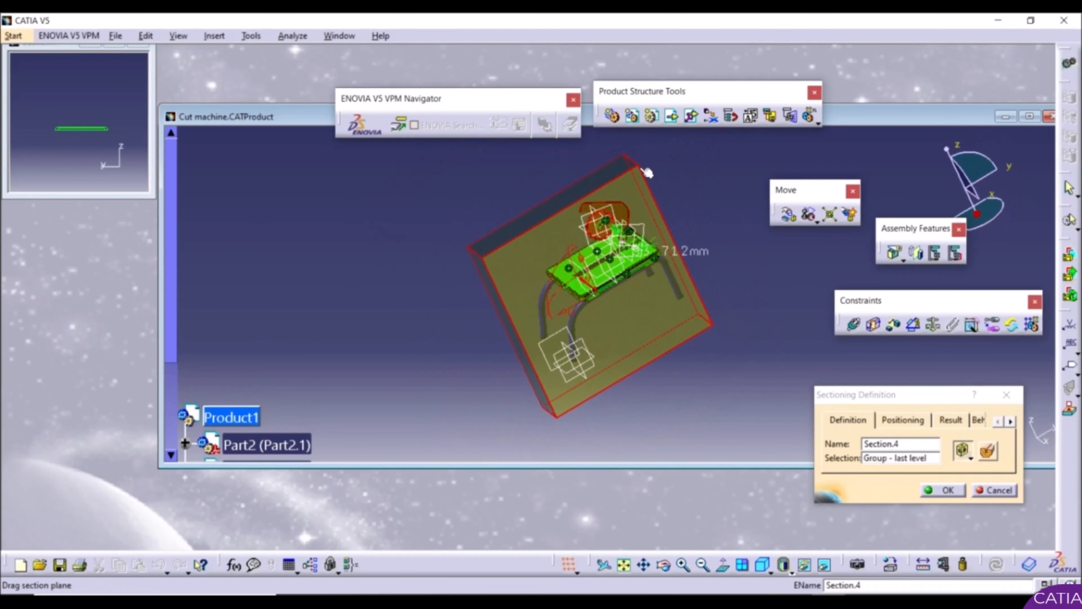
Step: Pull one side of the section box inward to the blade and activate the volume cut
drag(650, 201, 609, 215)
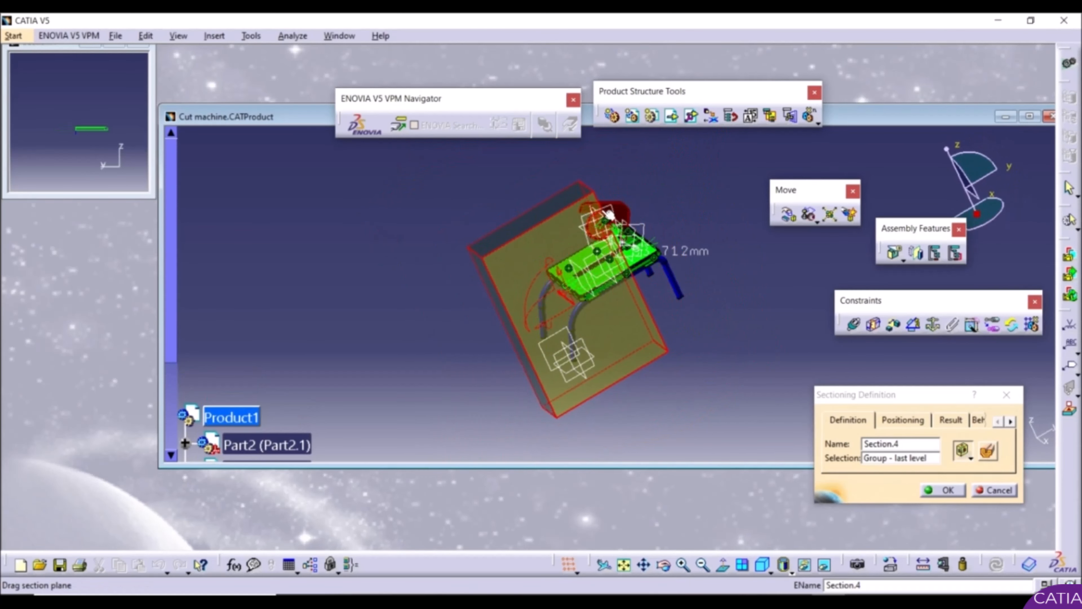
click(988, 451)
middle_drag(657, 273, 616, 305)
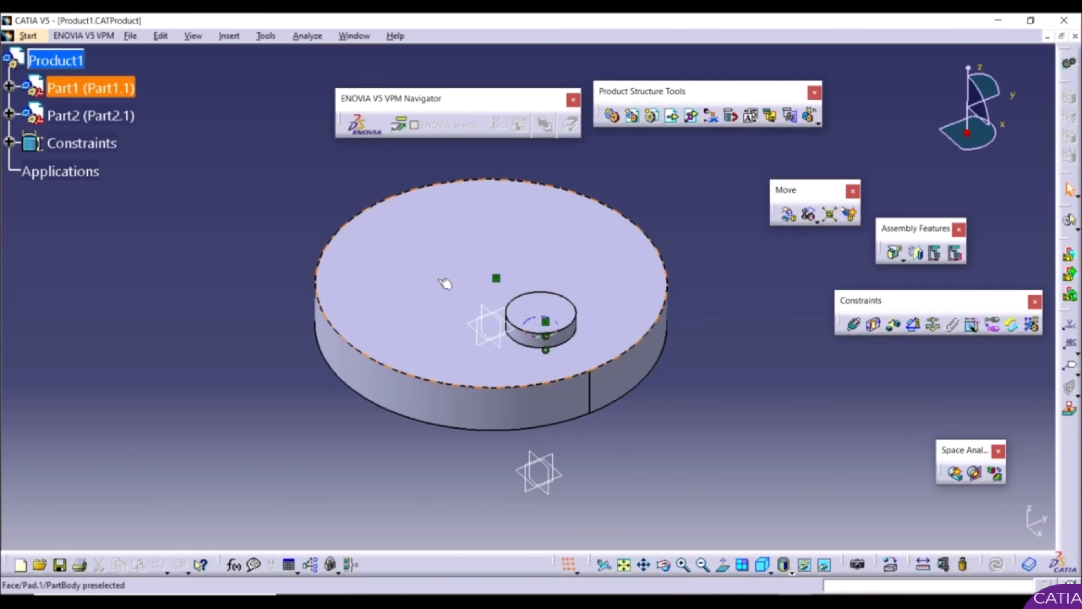
Step: Open Part1 of the disc assembly for editing and start a circular pattern of Pocket.1 around the disc's cylindrical face
click(15, 86)
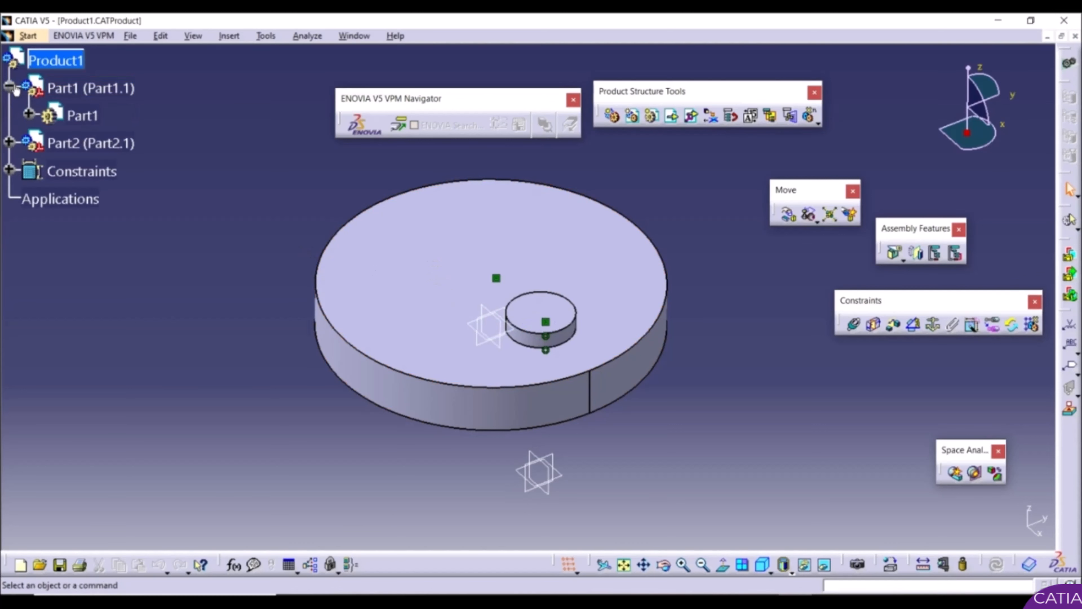
double_click(77, 116)
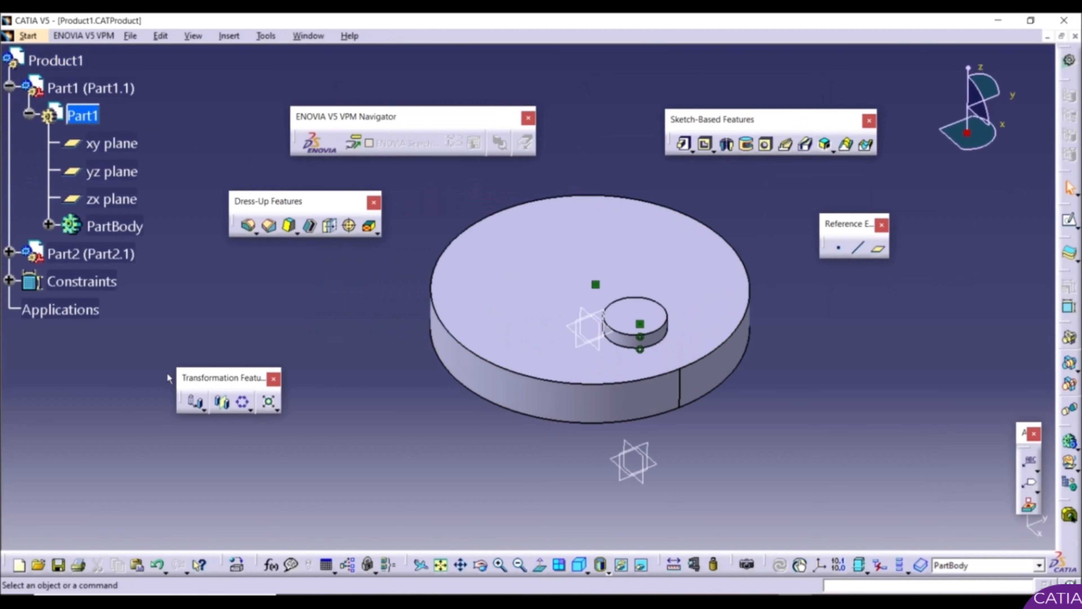
click(244, 403)
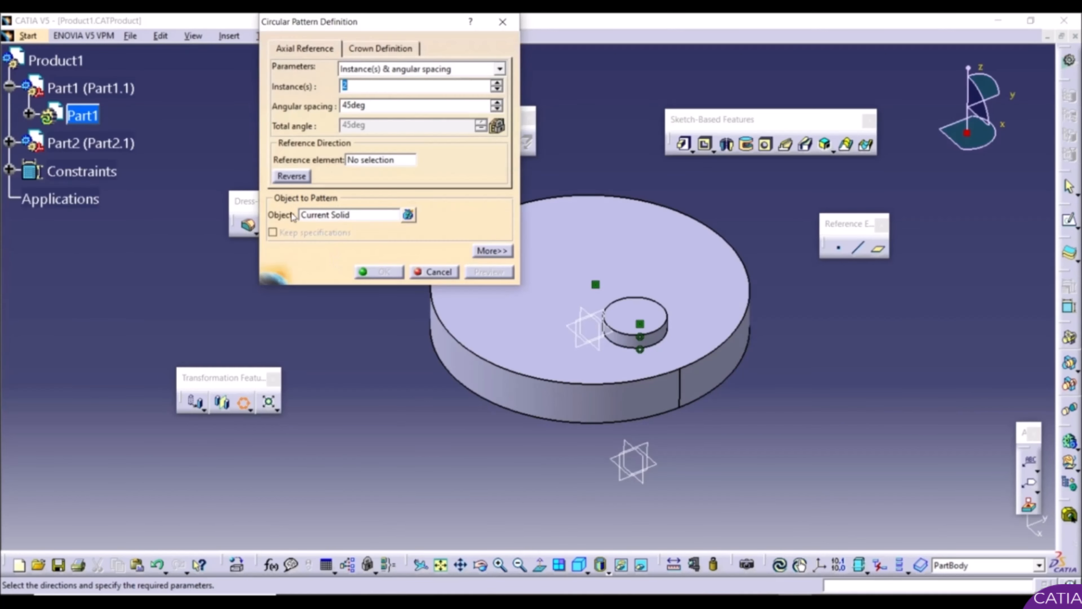
click(308, 217)
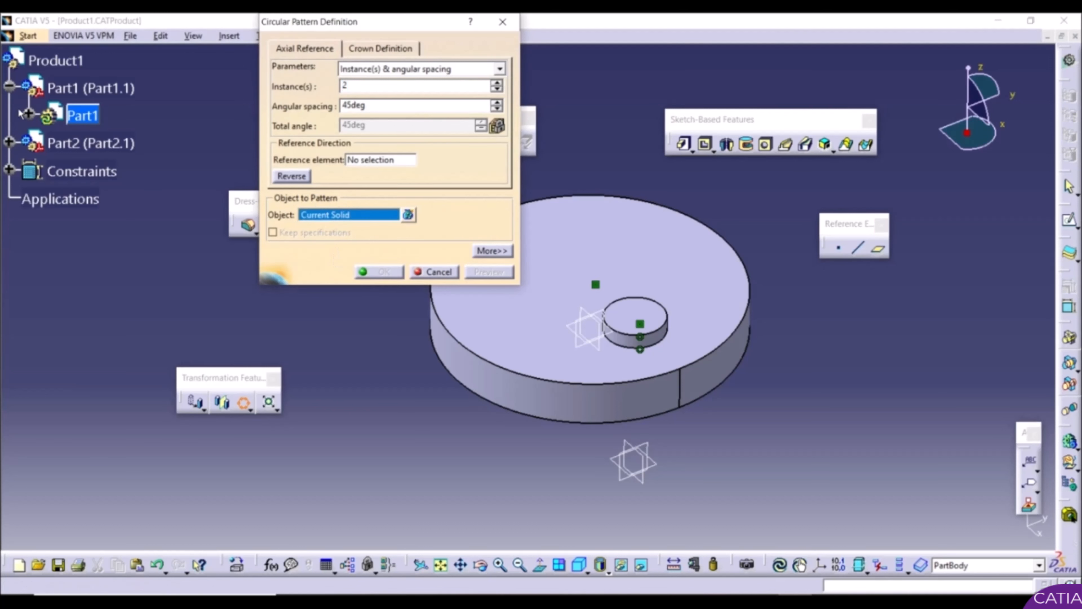
click(28, 113)
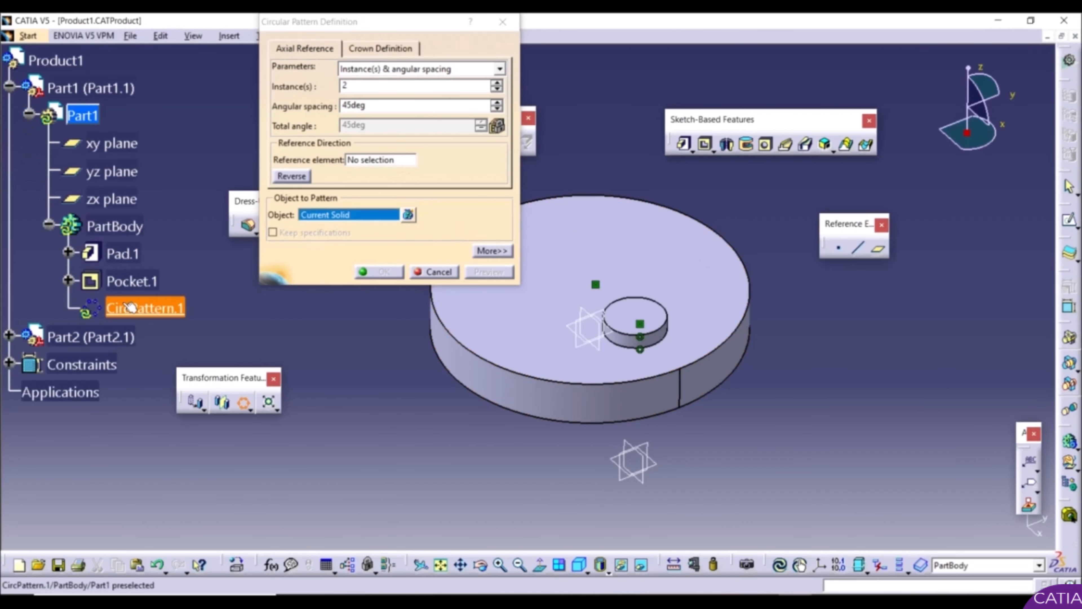
click(123, 280)
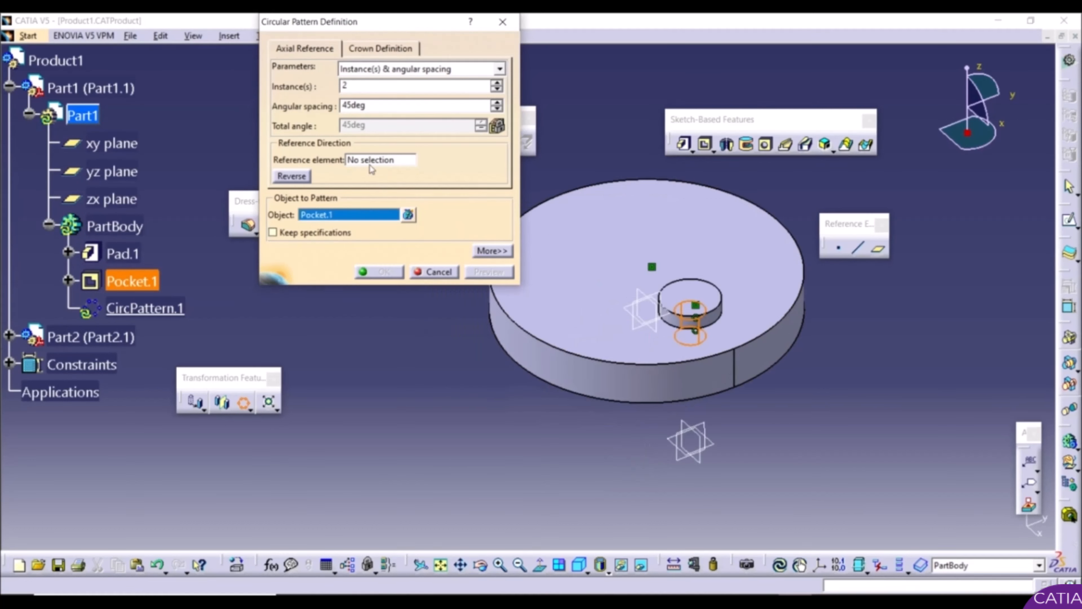
click(399, 161)
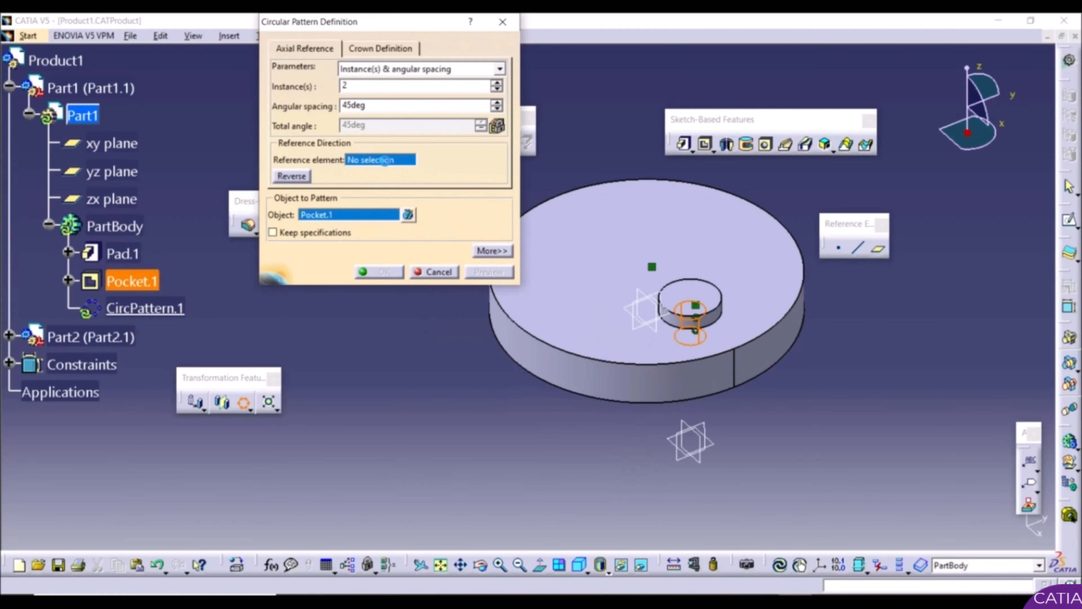
click(559, 369)
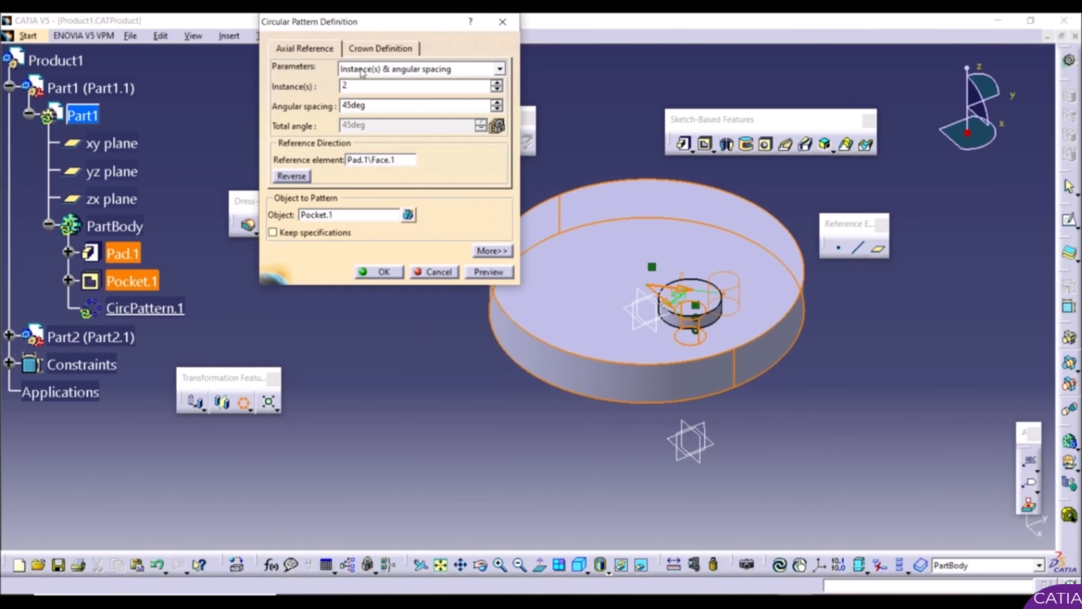
Step: Define the circular pattern by angular spacing & total angle, with 60 deg spacing over 360 deg, and create it
click(427, 73)
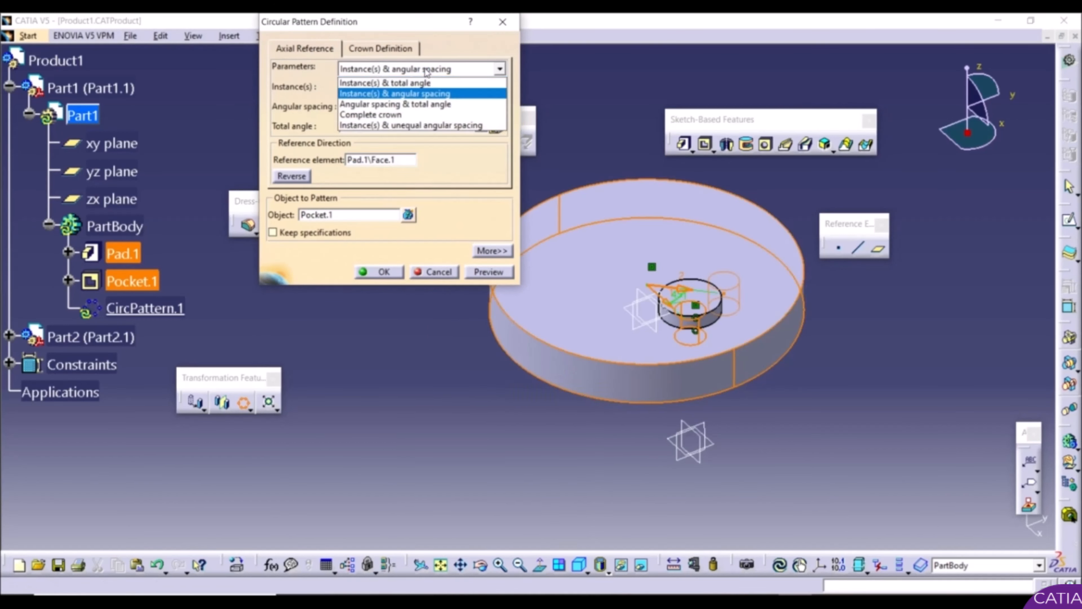
click(425, 110)
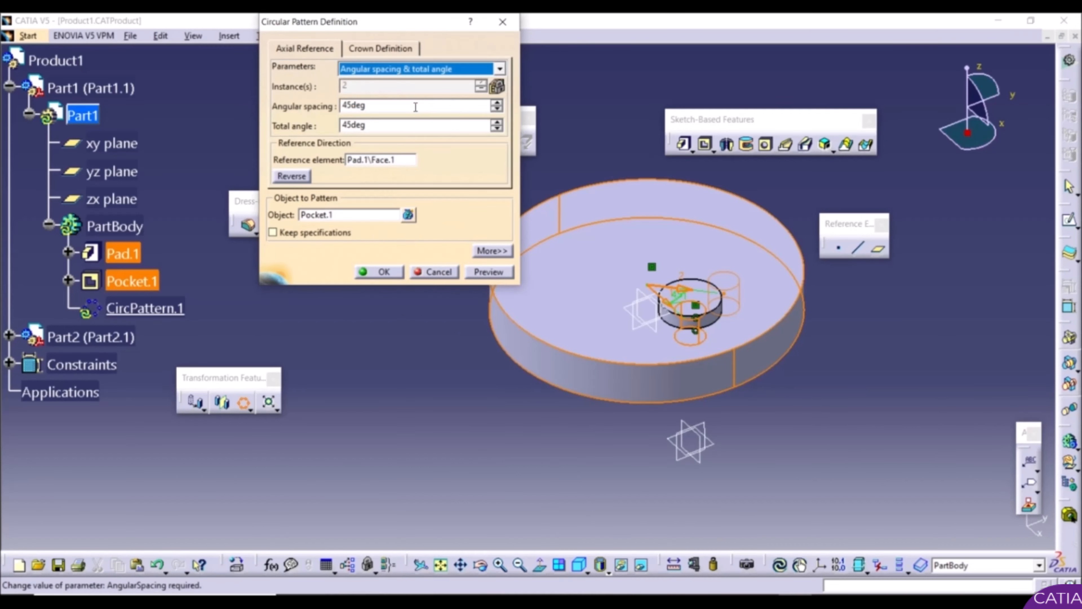
double_click(404, 125)
text(36)
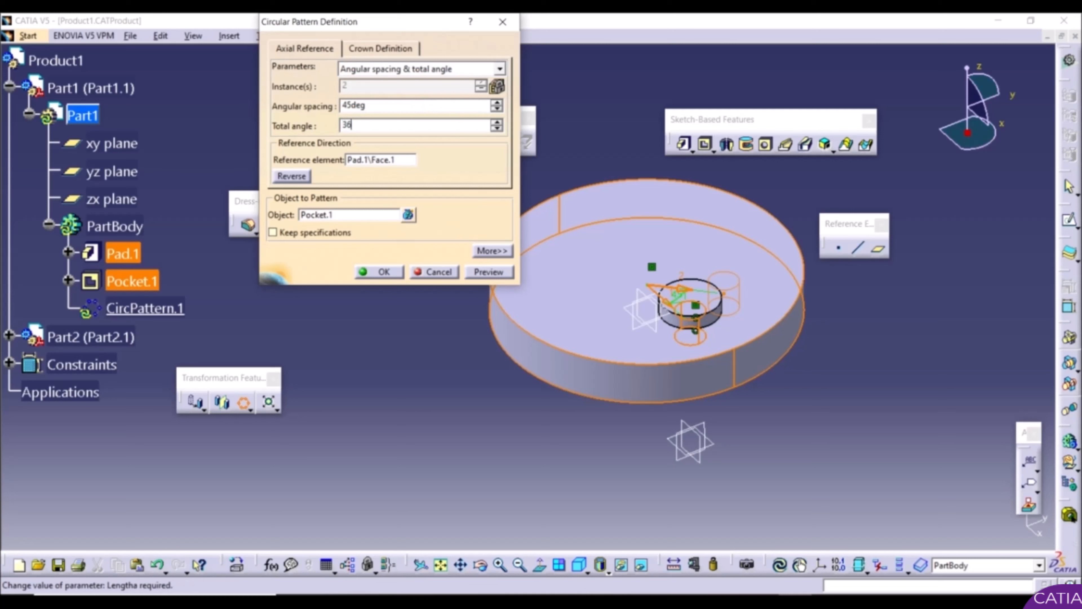
text(0)
double_click(386, 105)
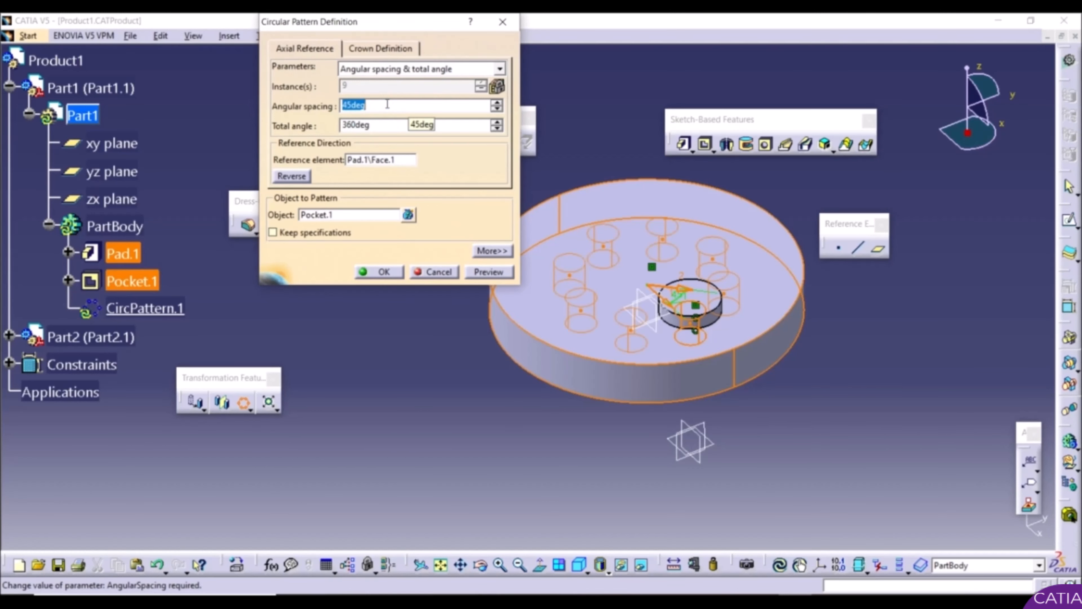
text(0)
key(Return)
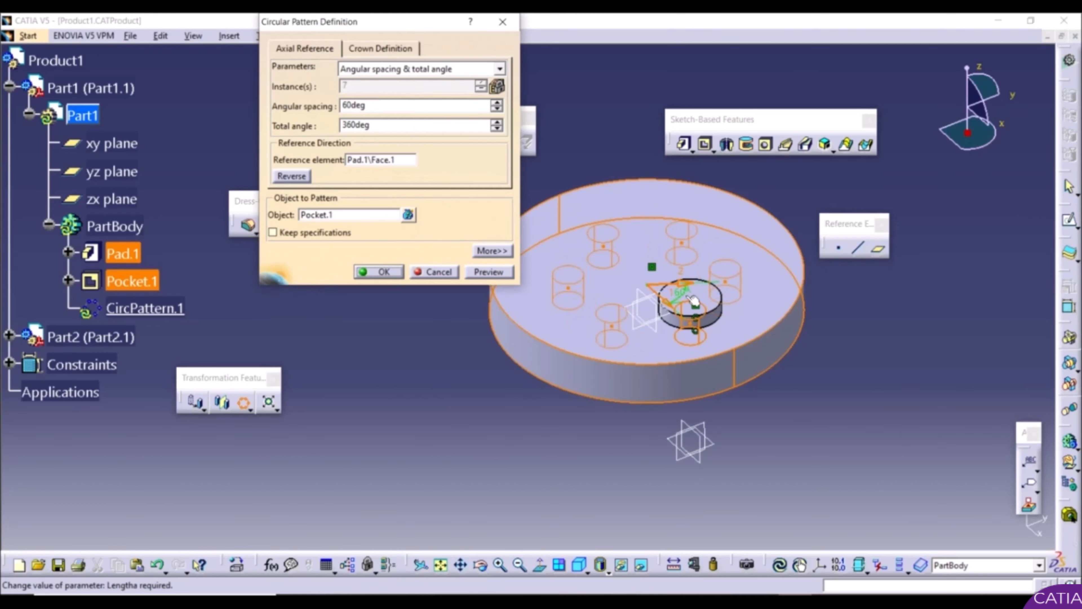
click(383, 272)
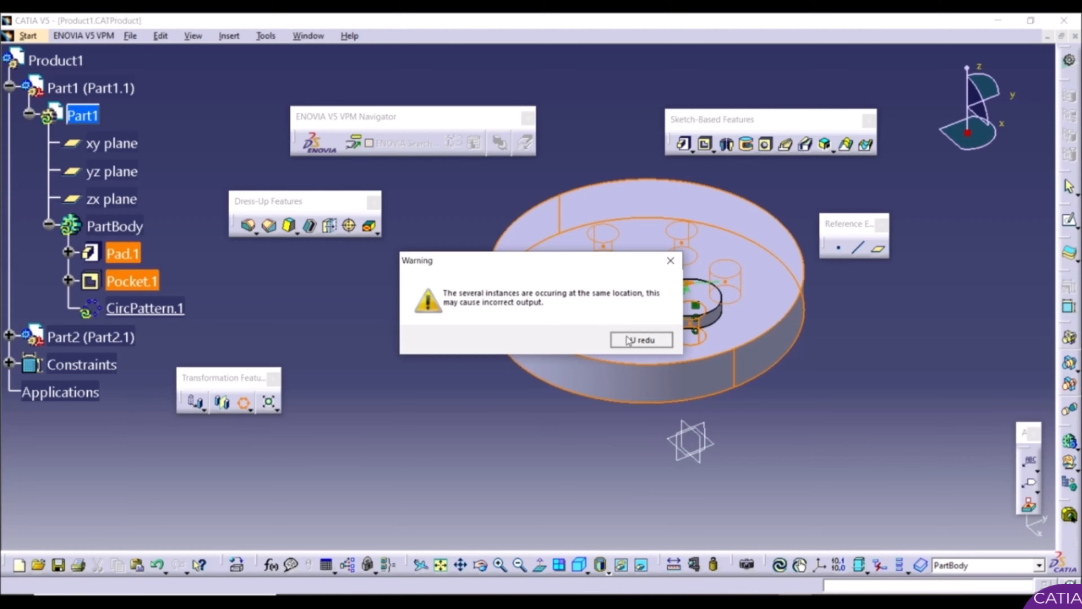
click(641, 339)
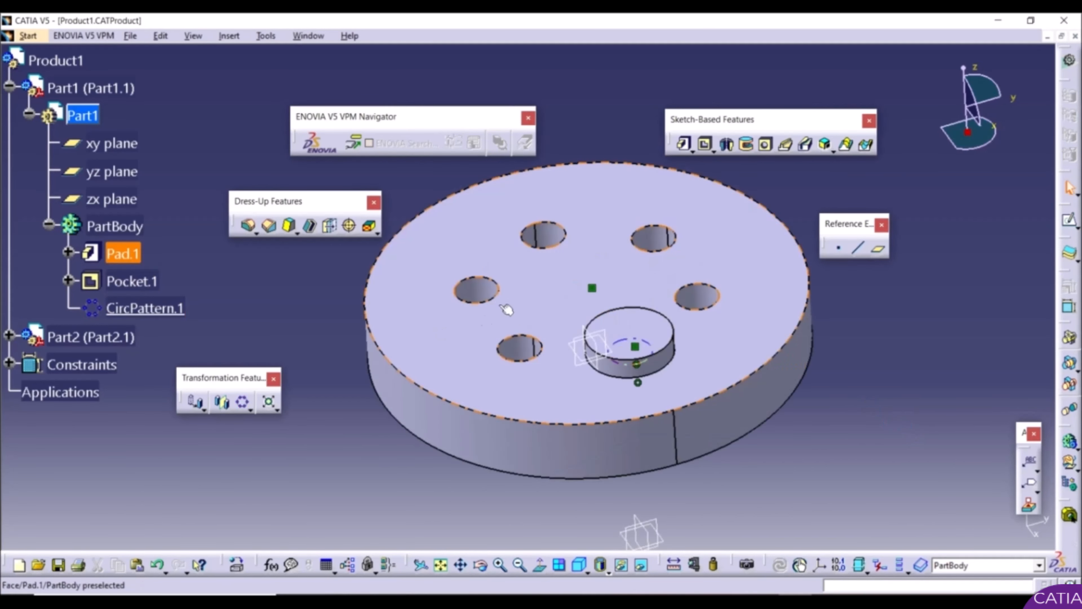
middle_drag(505, 308, 680, 294)
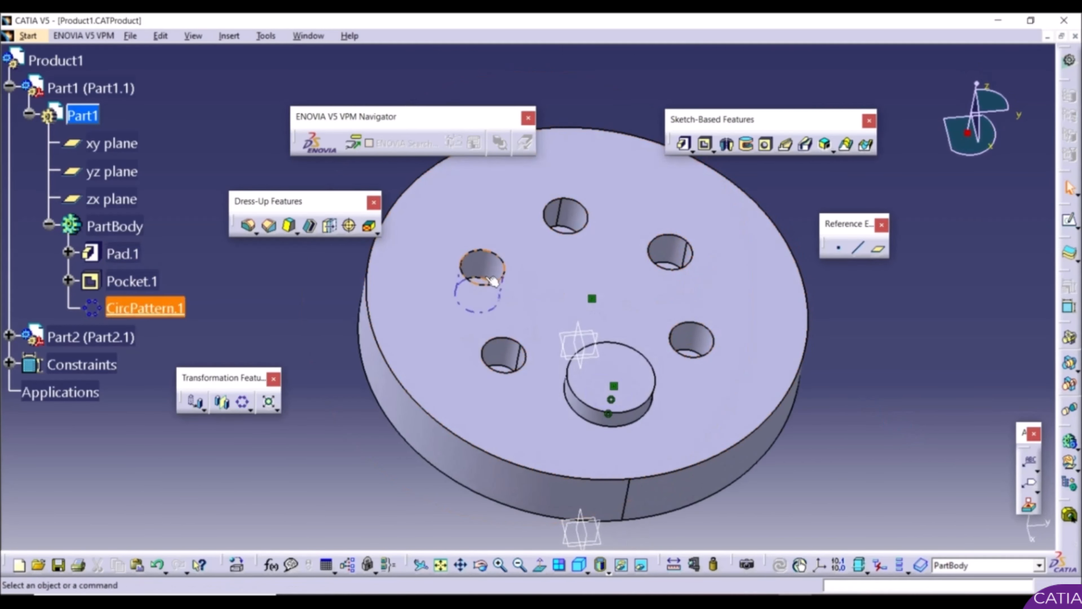
Step: Leave Part1's editing and make the top-level Product1 assembly active again
double_click(40, 58)
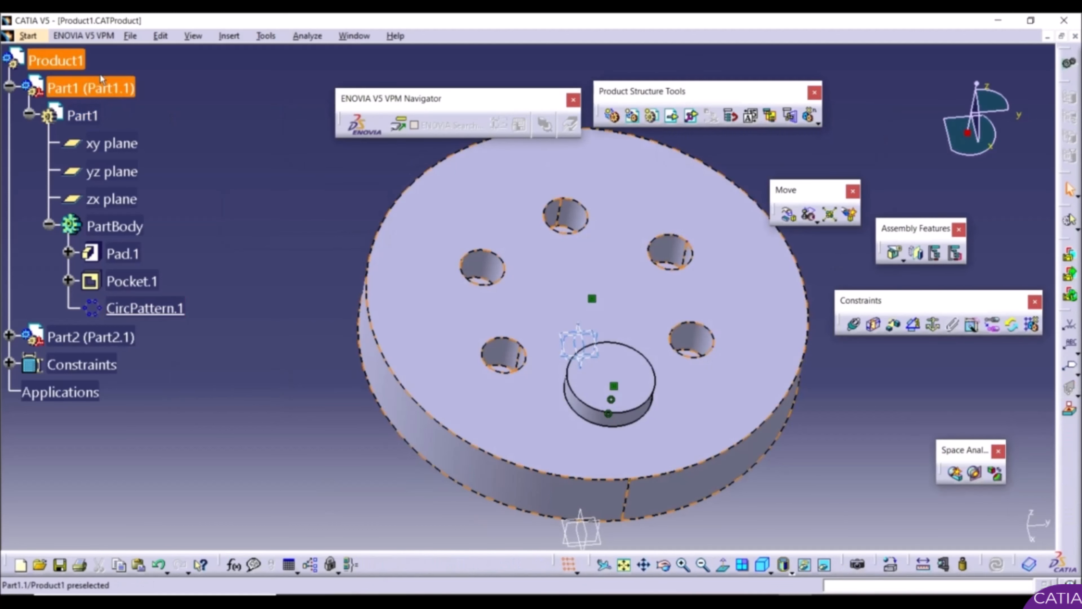
middle_drag(609, 293, 645, 283)
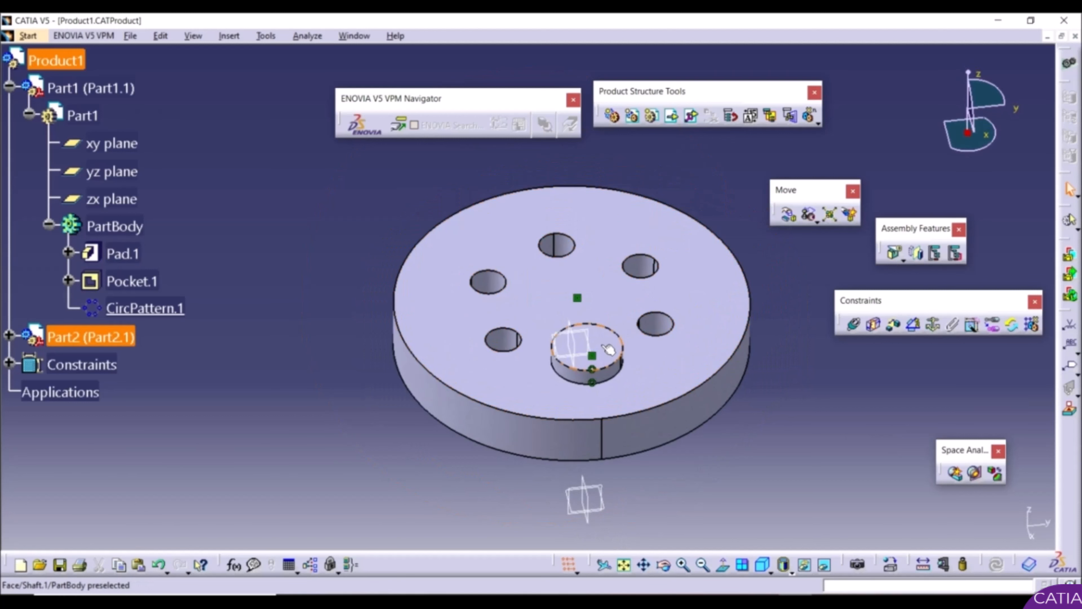
click(237, 361)
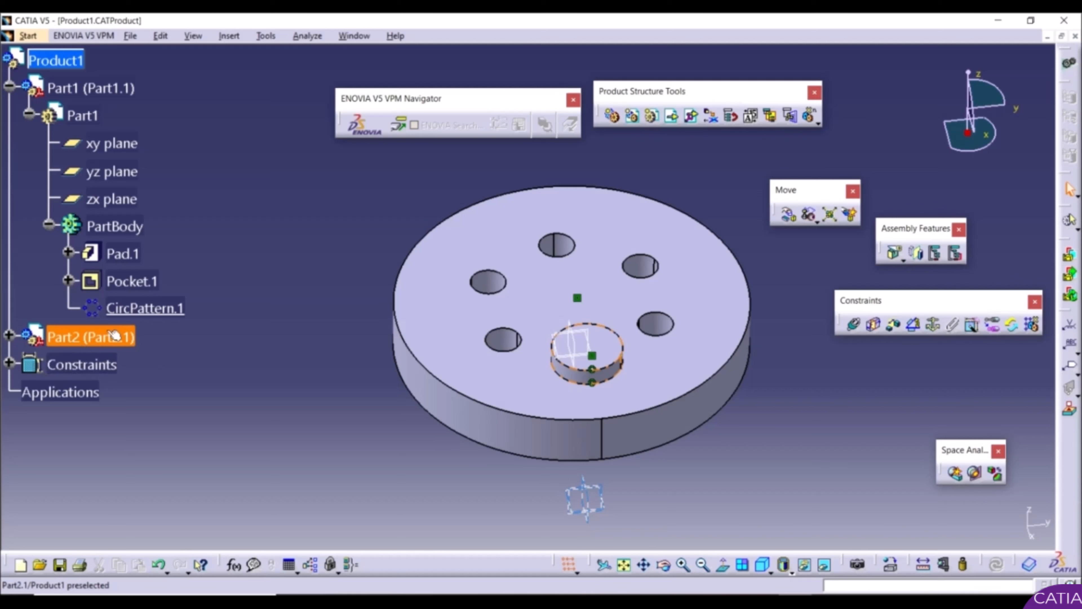
Step: Copy the Part2 pin and paste it as a second instance into Product1
right_click(78, 337)
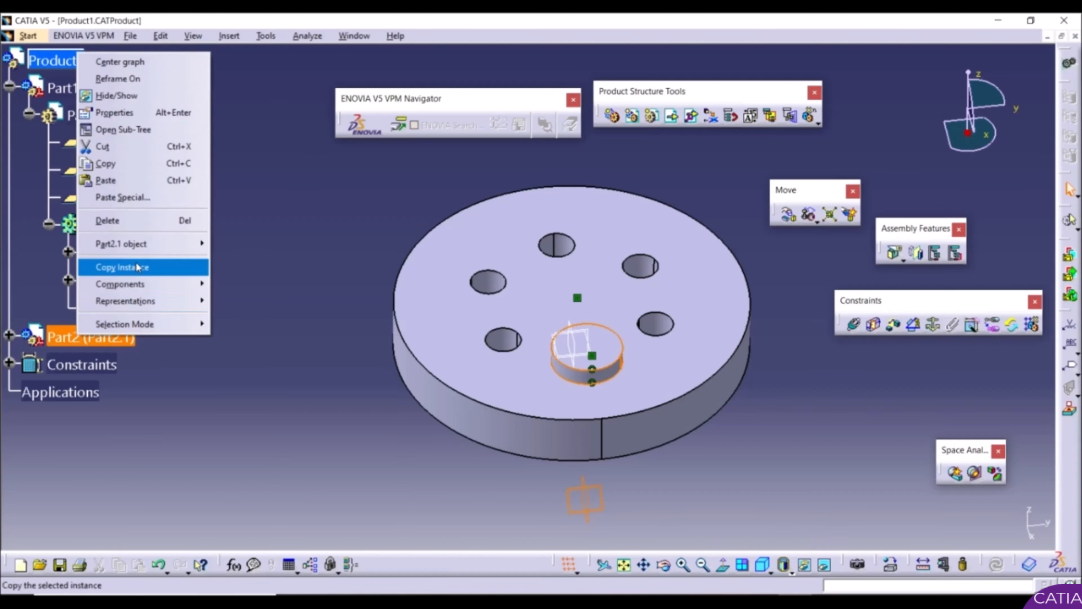
click(112, 163)
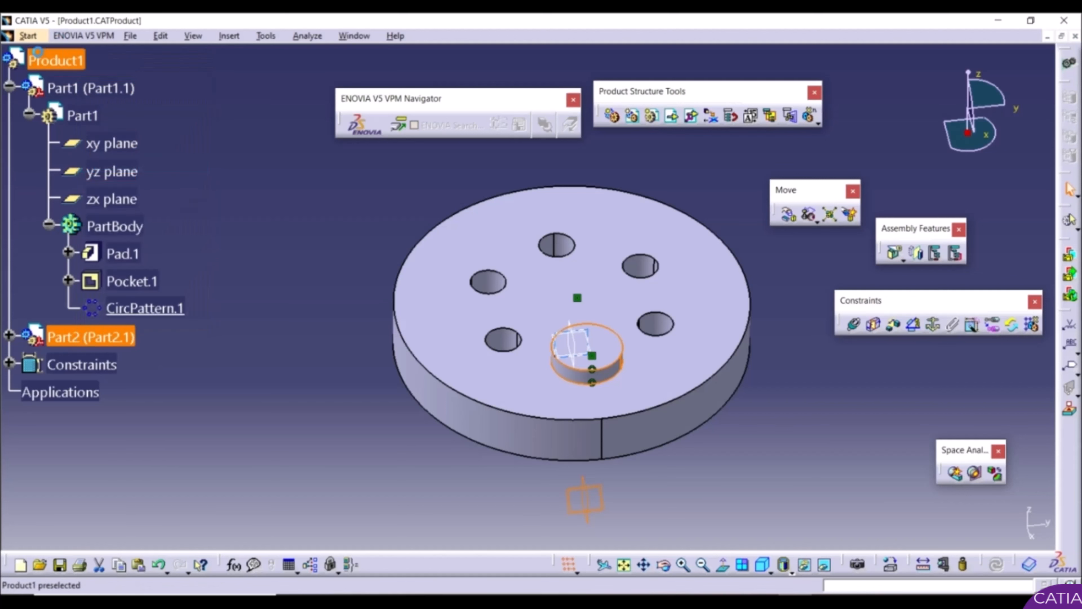
right_click(52, 61)
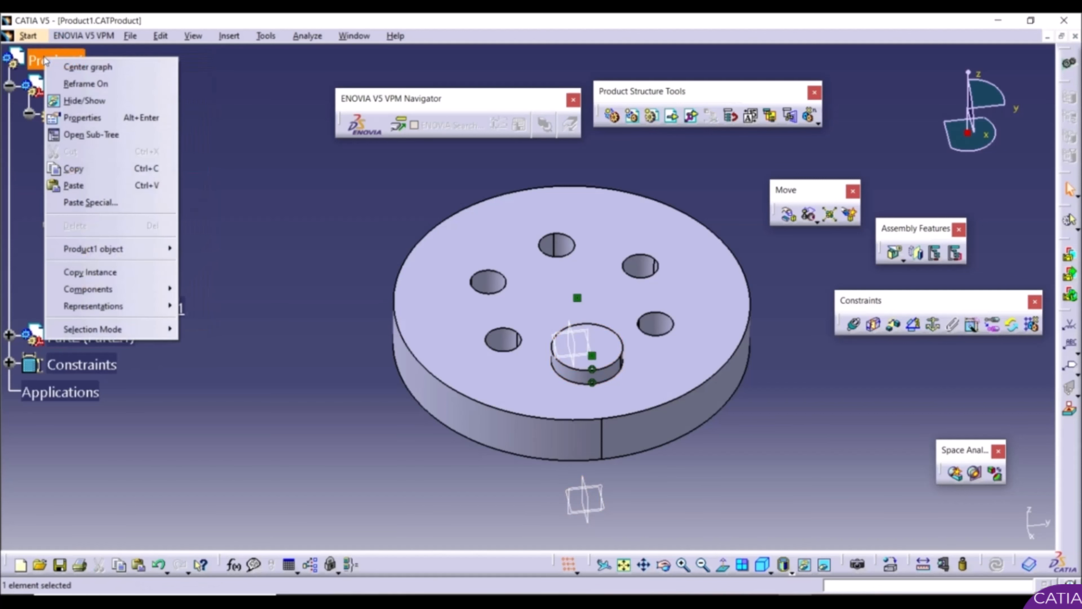
click(95, 185)
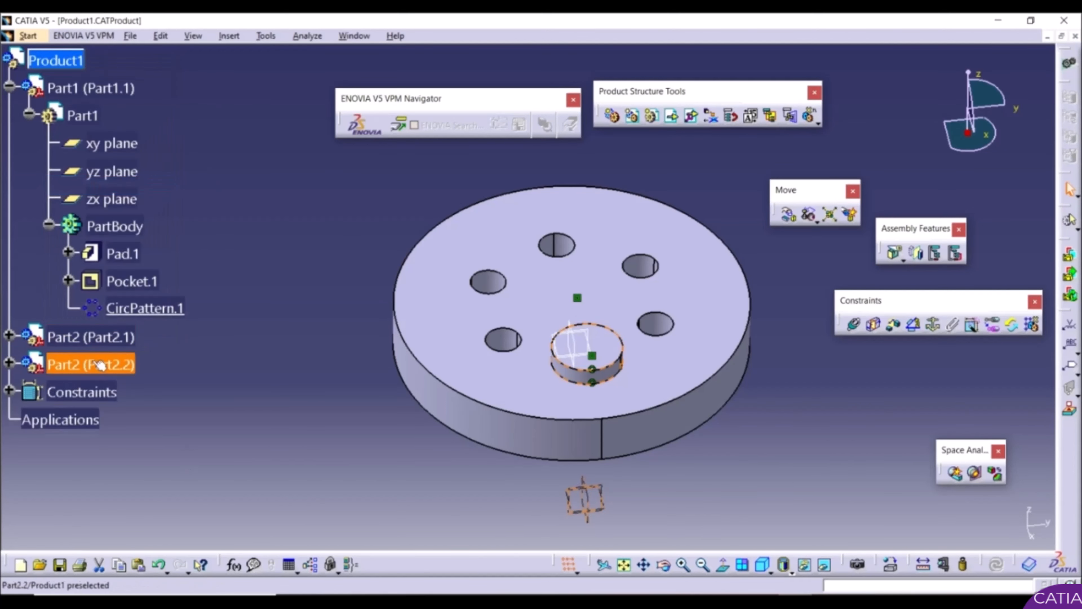
Step: Use Manipulation to move the pasted Part2 instance along the Z axis until it is clear below the disc
click(71, 365)
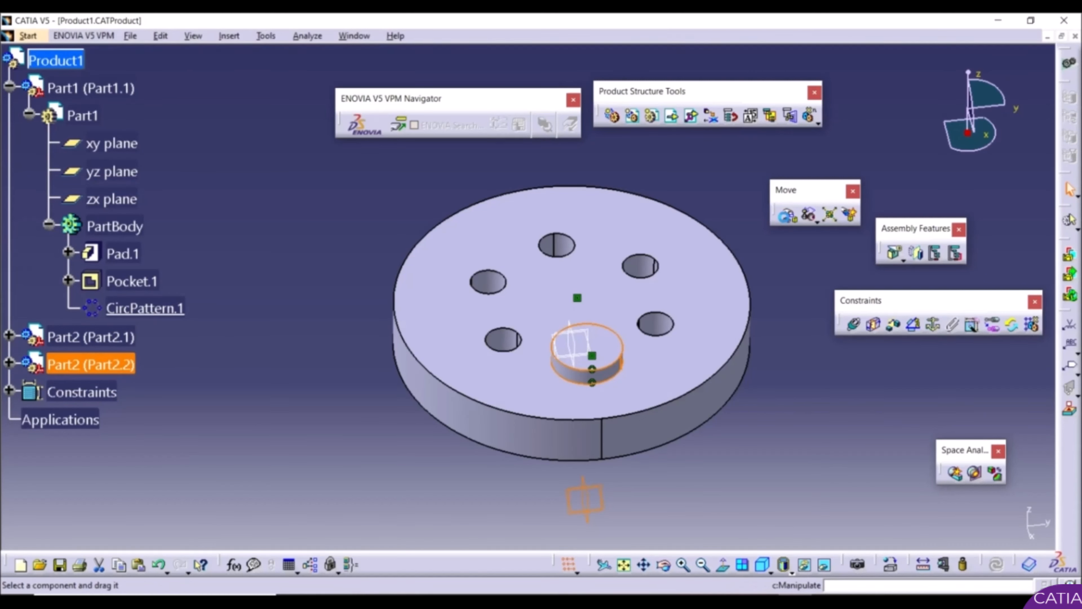
click(790, 215)
click(913, 346)
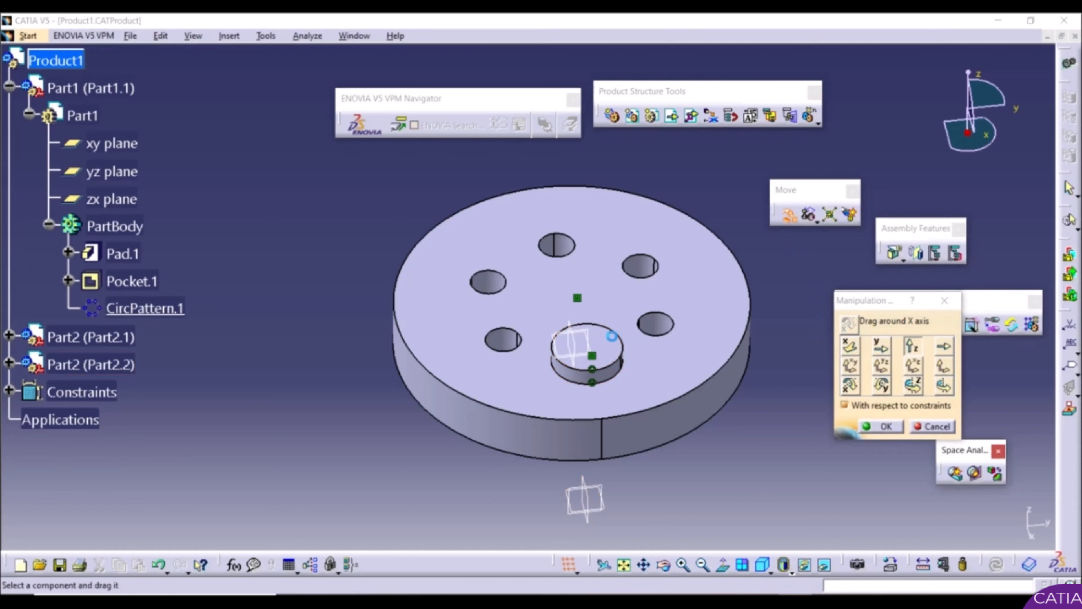
drag(612, 351, 600, 210)
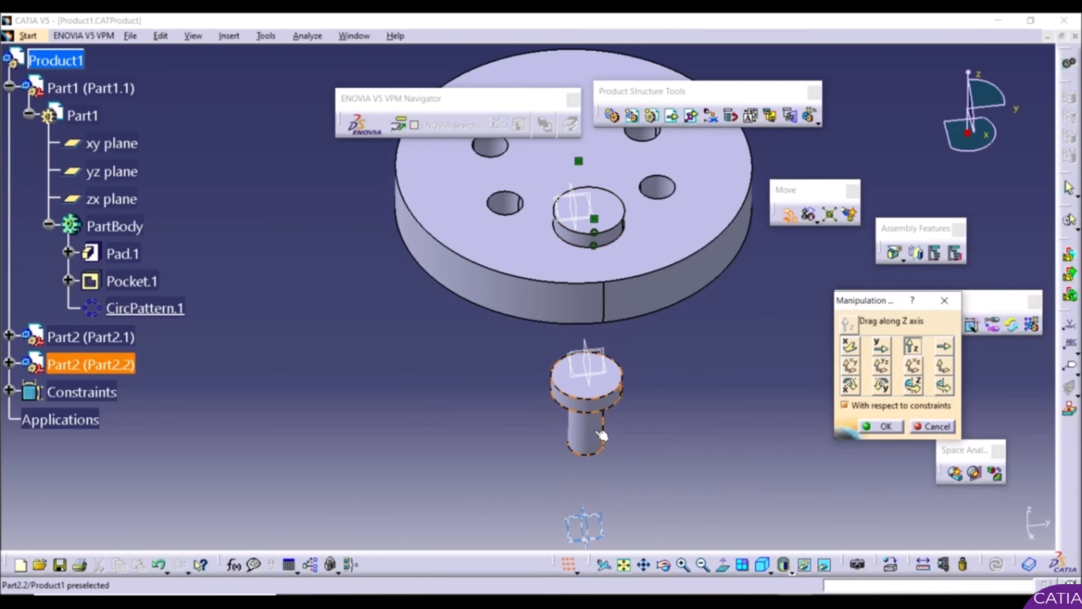
middle_drag(596, 435, 536, 471)
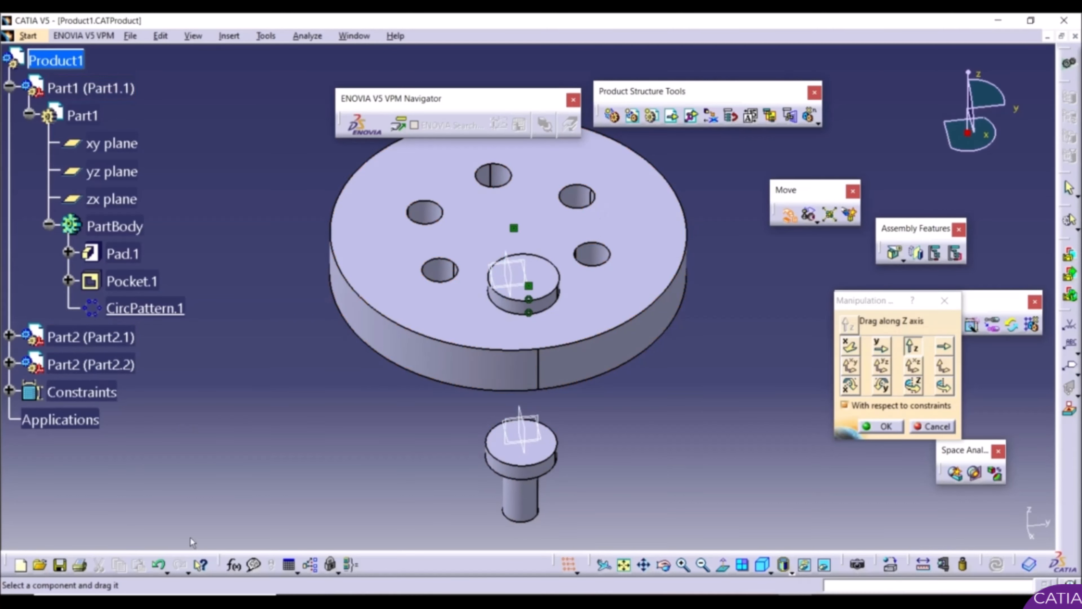
Step: Undo the pin's manipulation along the Z axis and the pasting of the second Part2 instance
click(180, 566)
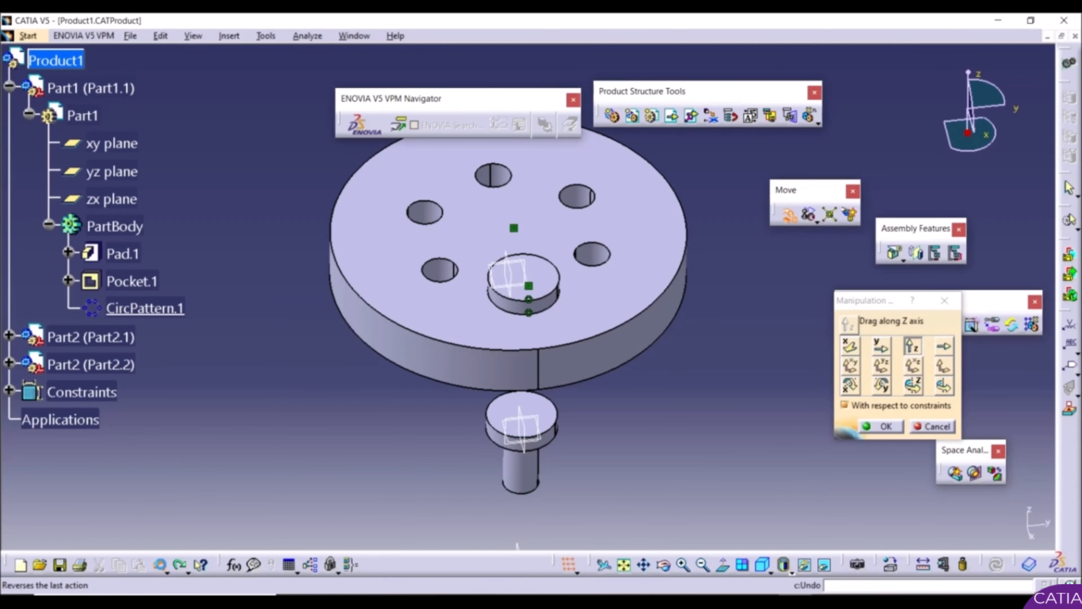
click(161, 567)
click(161, 566)
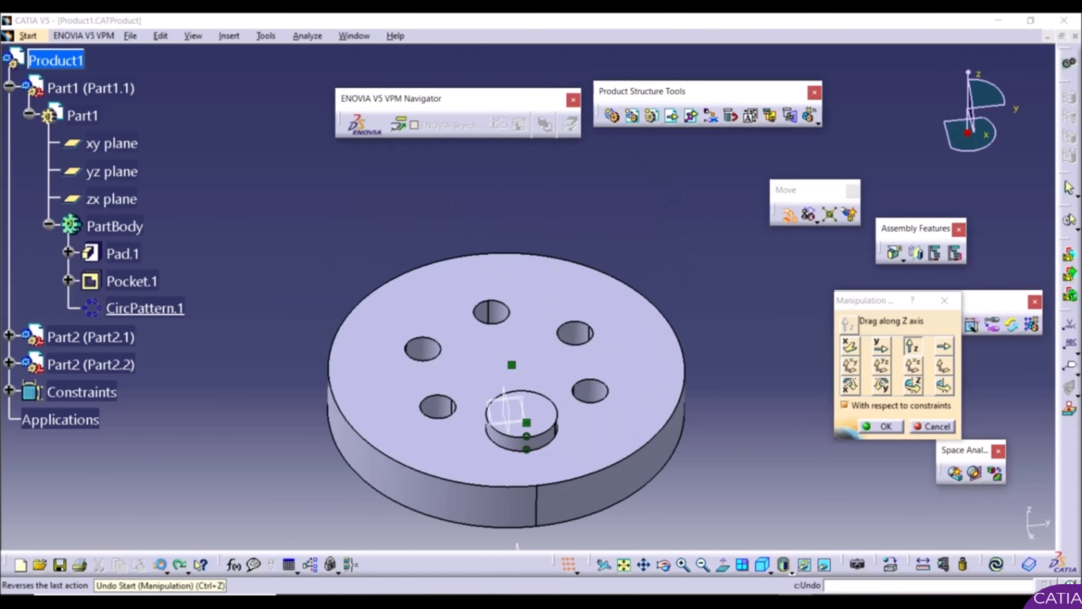
click(161, 566)
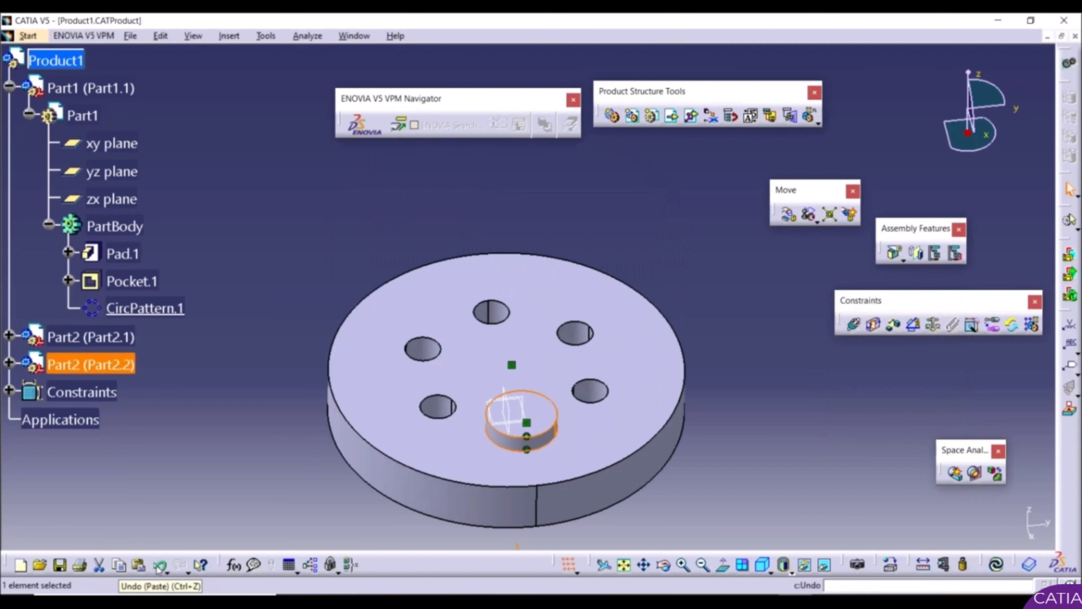
click(160, 566)
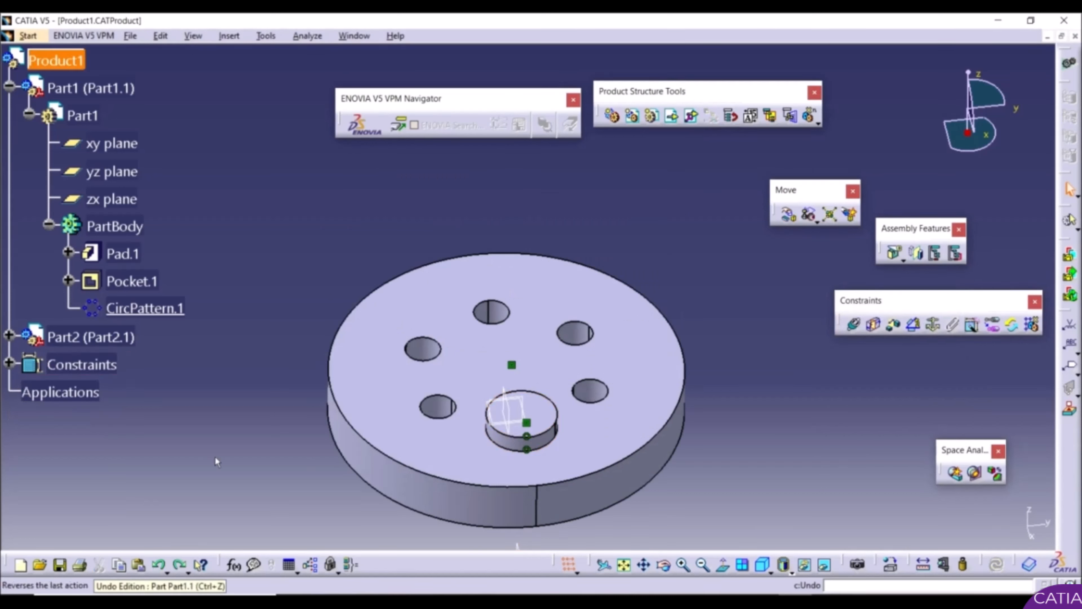
Step: Start a Reuse Pattern instantiation with CircPattern.1 of Part1 as the pattern and Part2 as the component to instantiate
ctrl+middle_drag(294, 307, 304, 327)
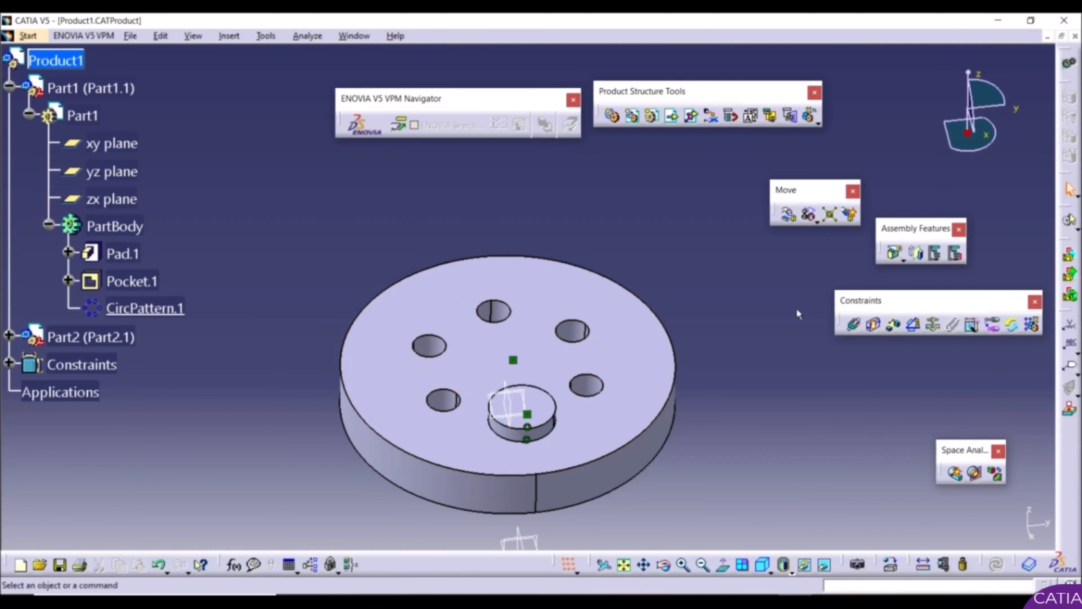
click(1033, 325)
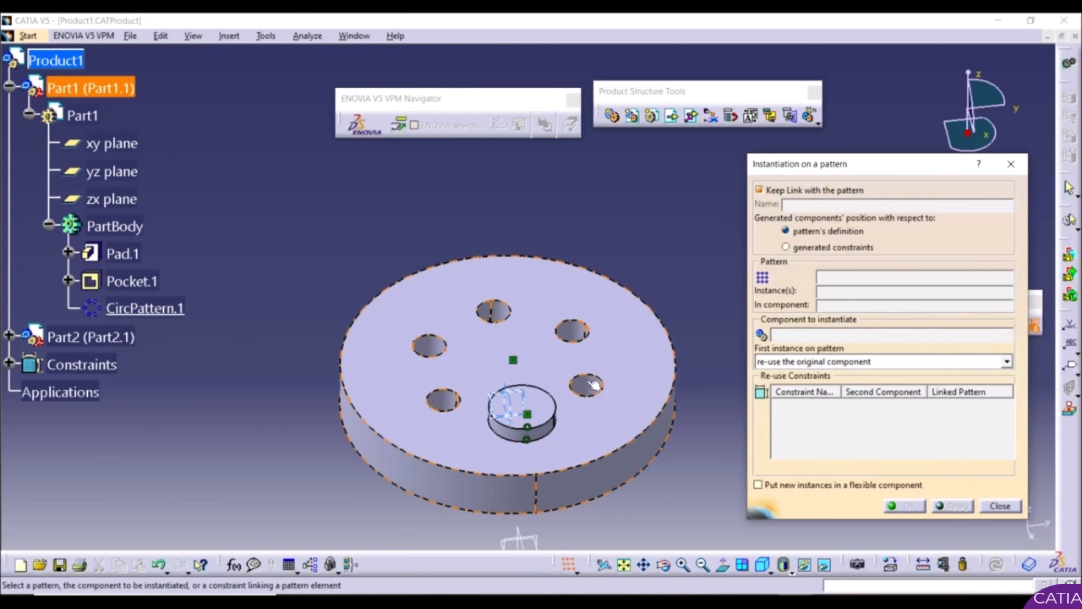
click(158, 313)
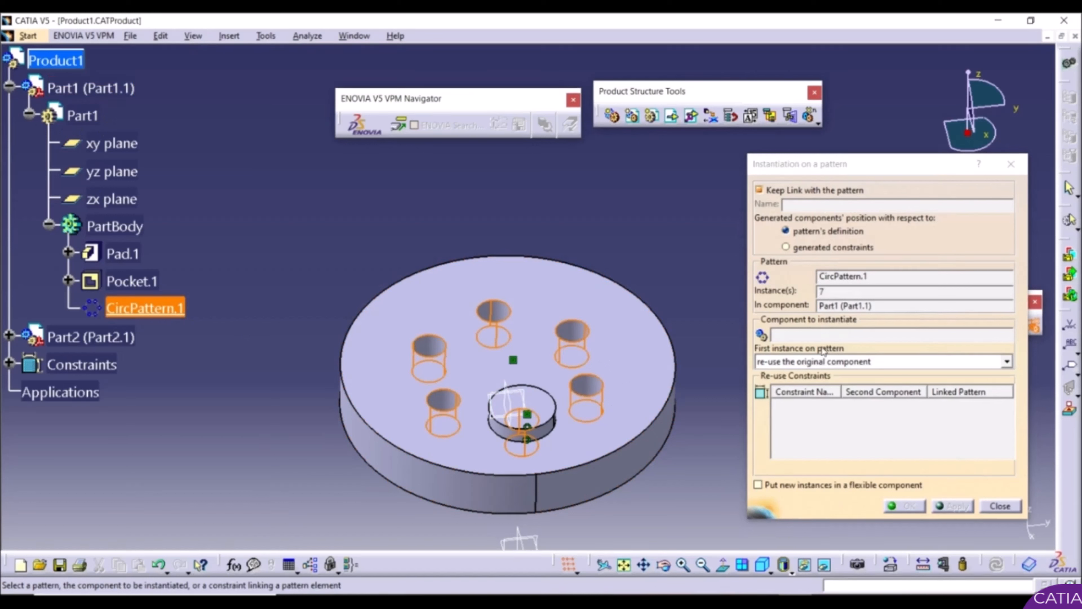
click(805, 333)
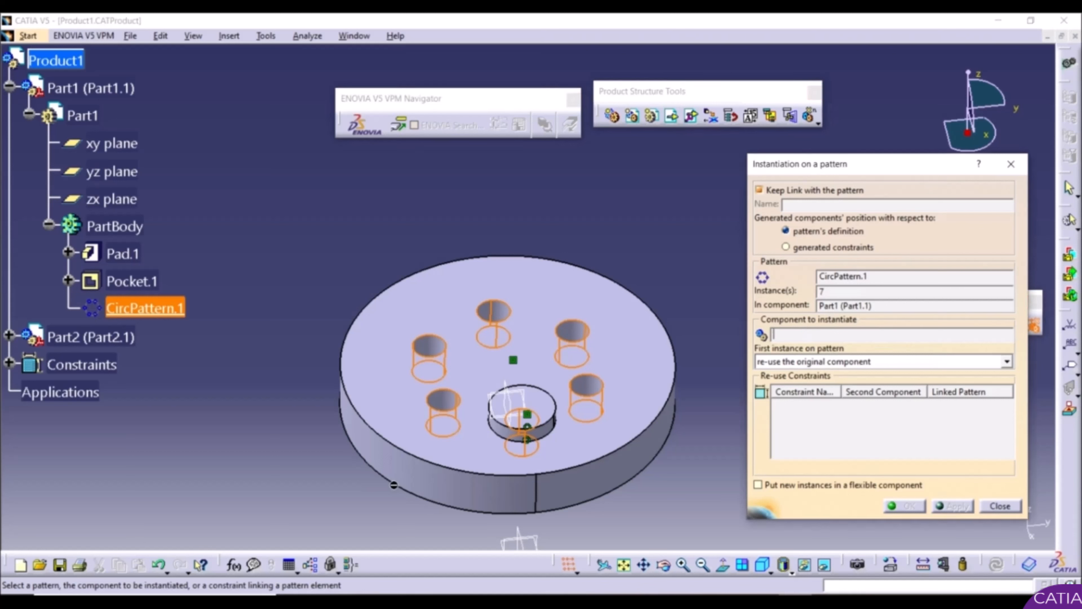
click(543, 407)
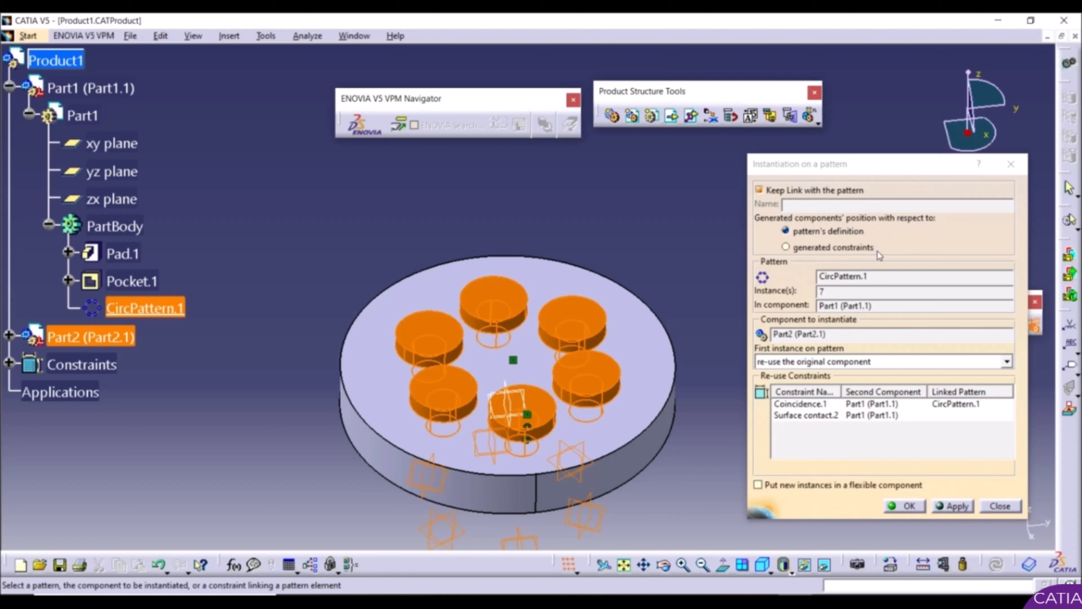
Step: Position the instances by generated constraints, reusing Coincidence.1 and Surface contact.2, and create the patterned pins
click(819, 251)
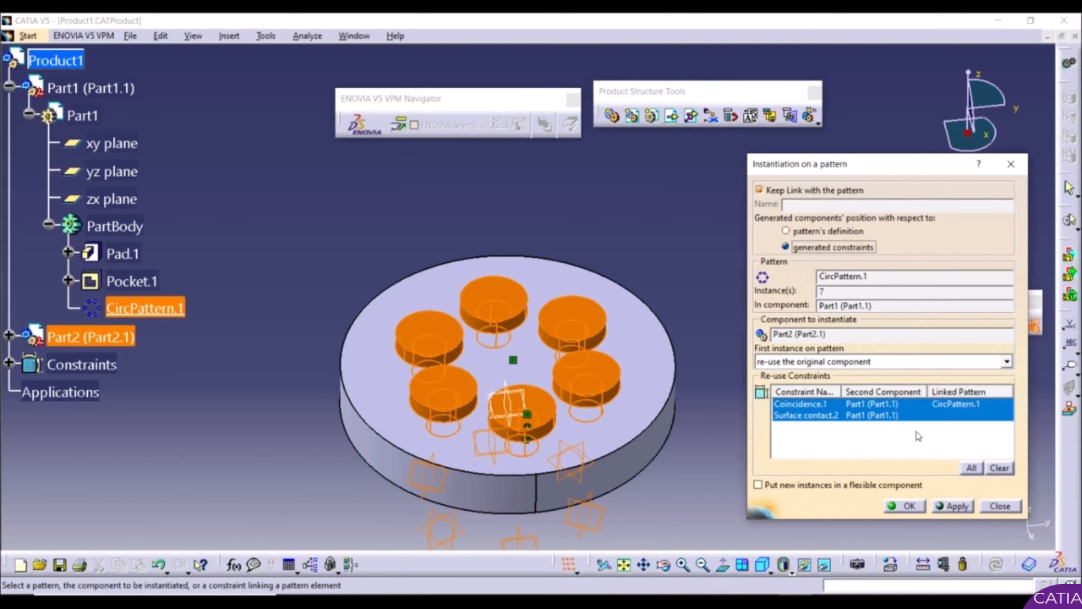
click(959, 507)
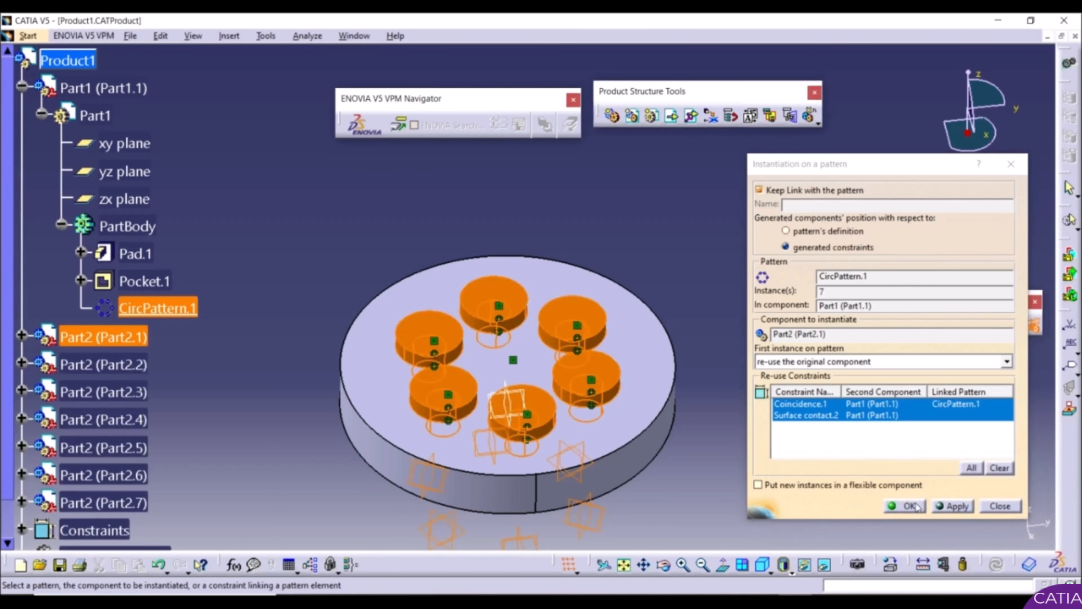
click(916, 506)
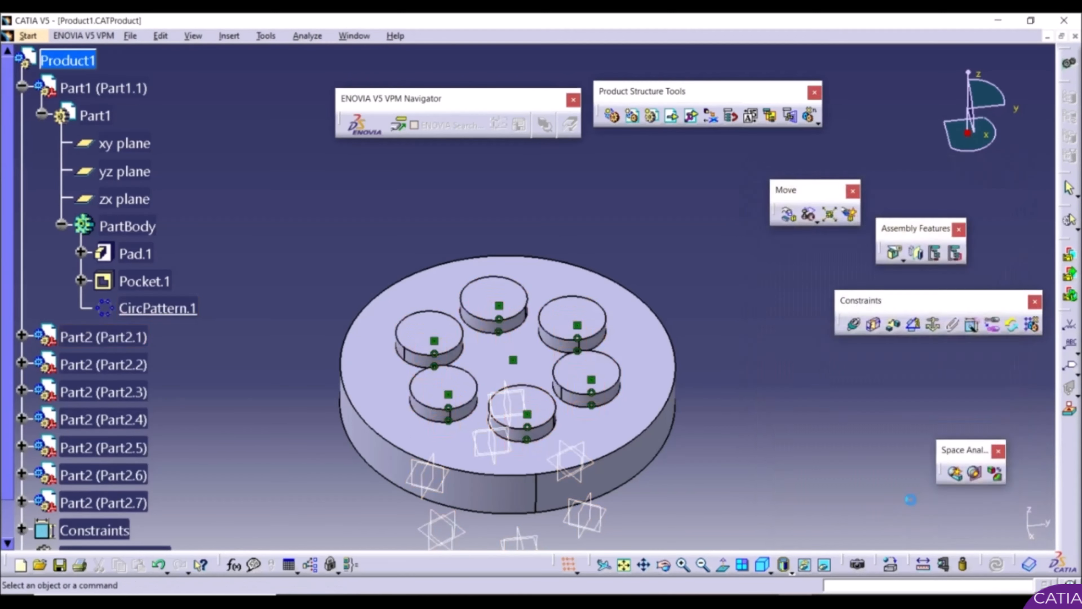
Step: Examine the Part2 instances in the specification tree and the pins on the disc's underside
scroll(79, 338, down, 2)
scroll(79, 338, up, 2)
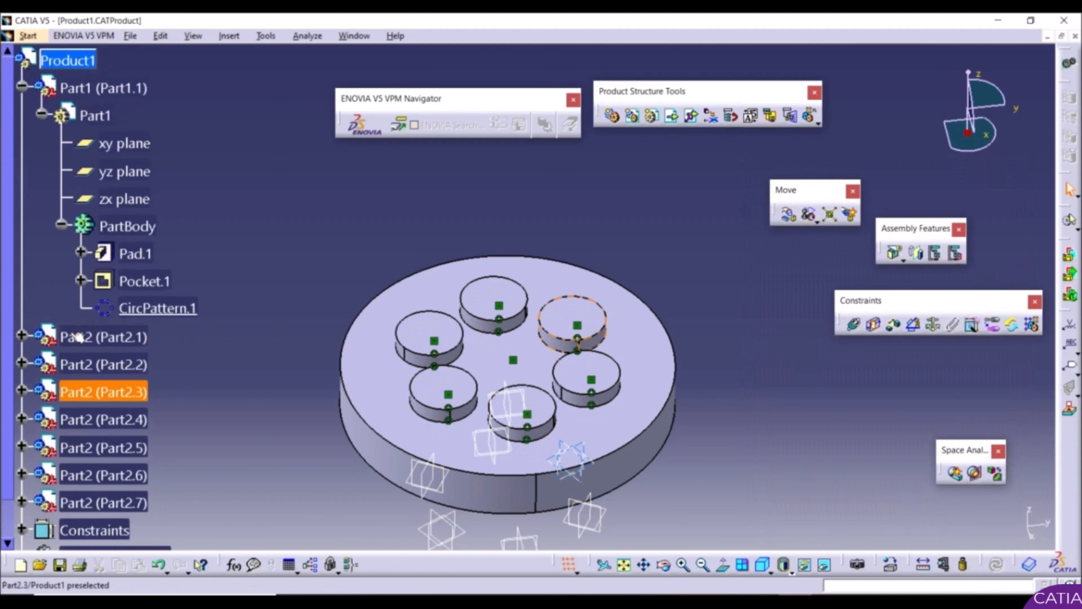
scroll(79, 338, down, 2)
scroll(147, 340, down, 4)
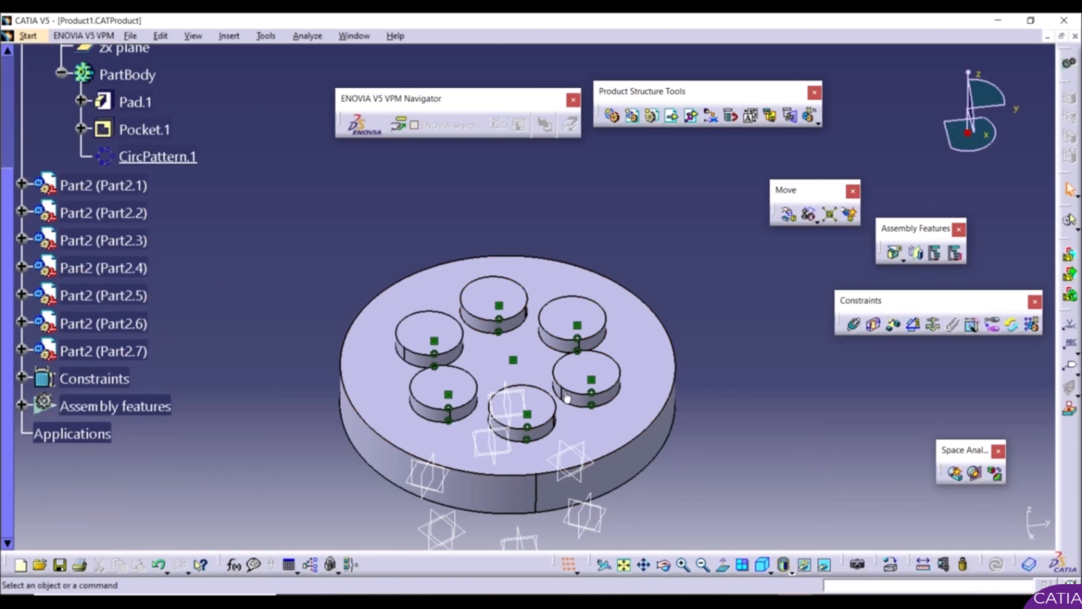
middle_drag(562, 383, 573, 314)
middle_drag(722, 374, 659, 295)
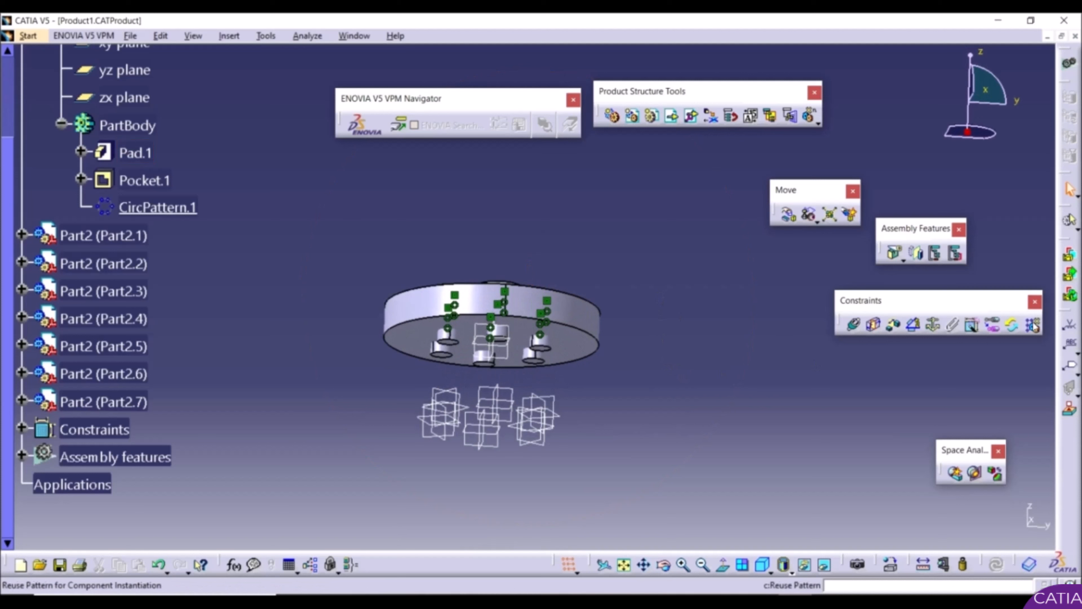
middle_drag(495, 229, 679, 360)
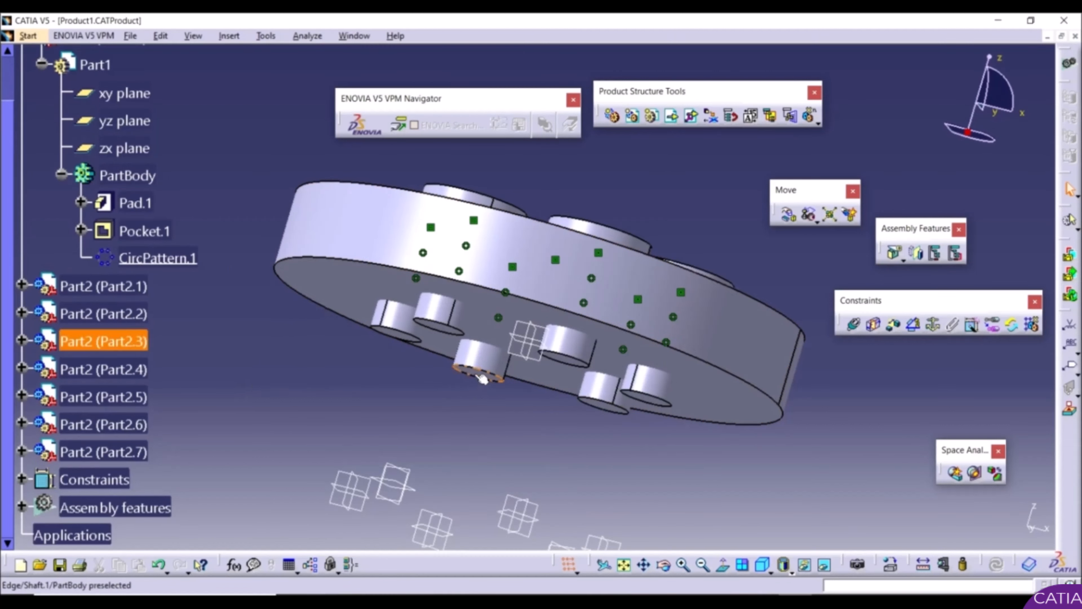
Step: Start an assembly symmetry with the lower end face of the Part2.3 pin as symmetry plane and Part1 as the component
click(917, 254)
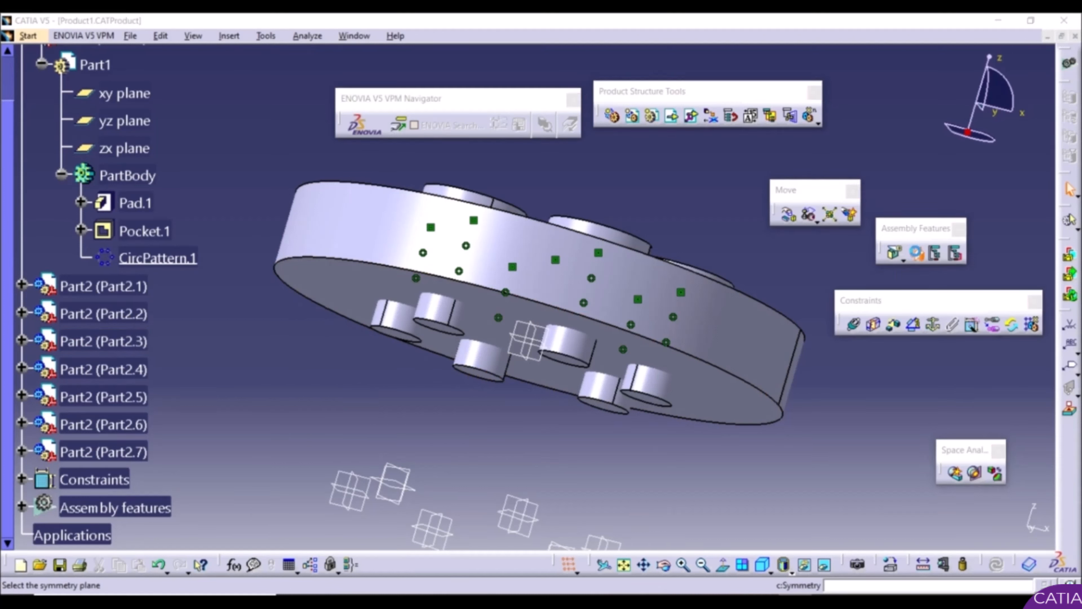
drag(879, 455, 863, 378)
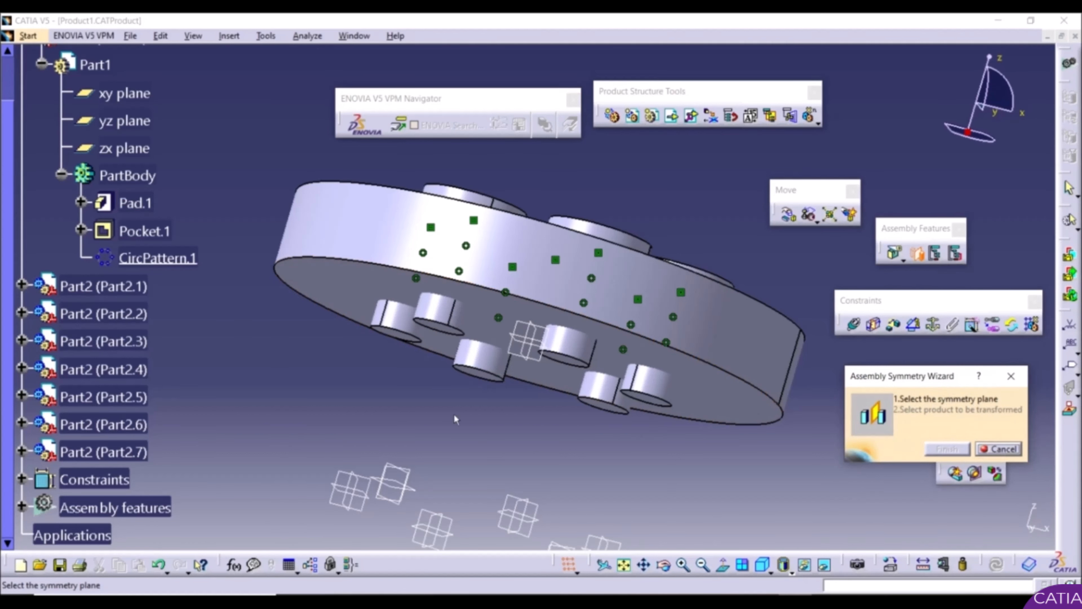
click(481, 378)
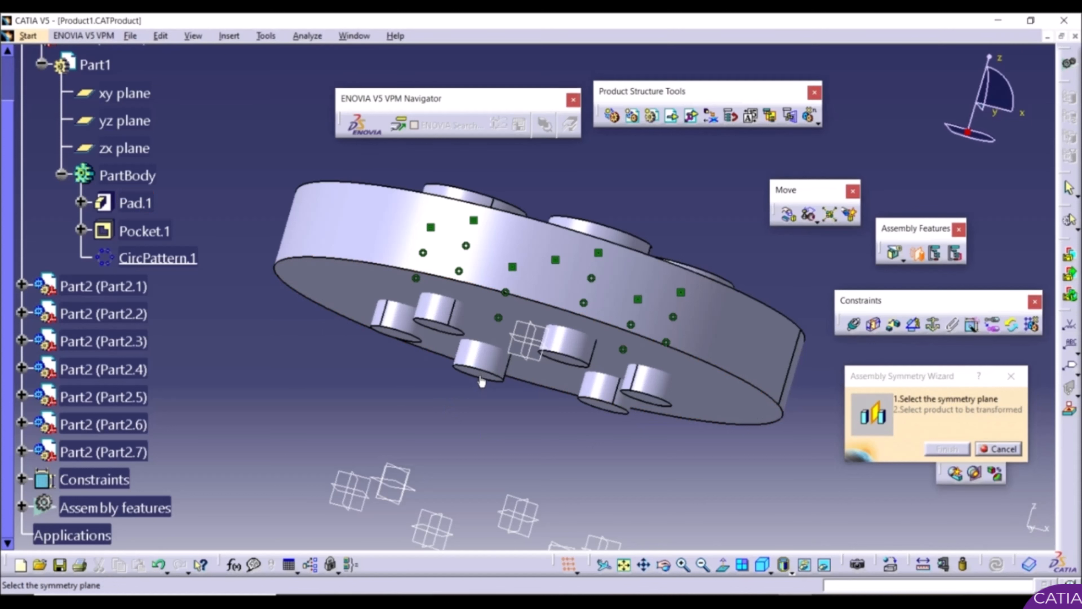
click(482, 379)
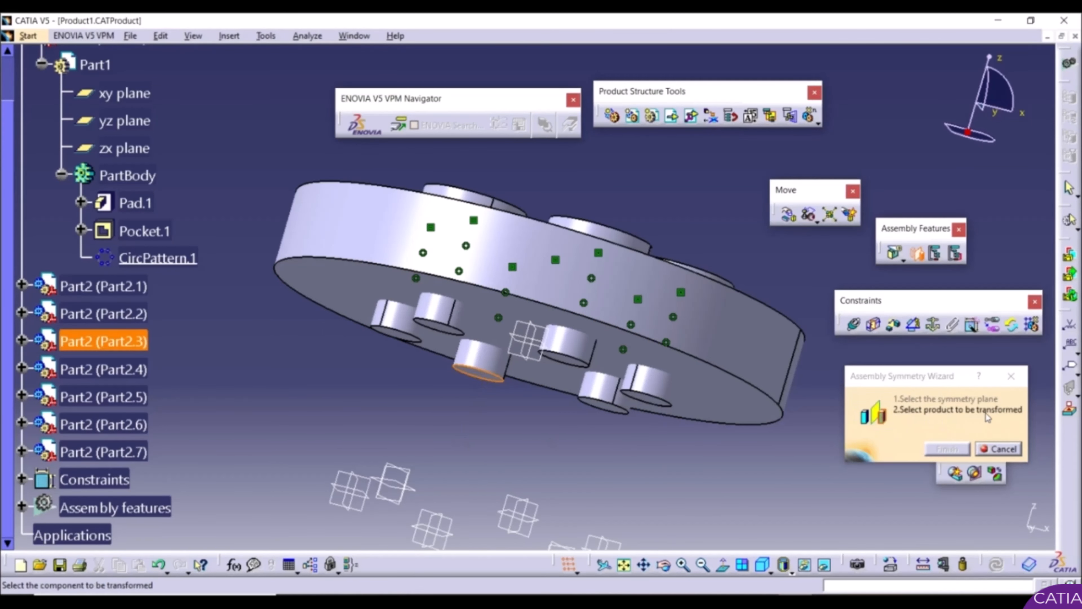
click(729, 337)
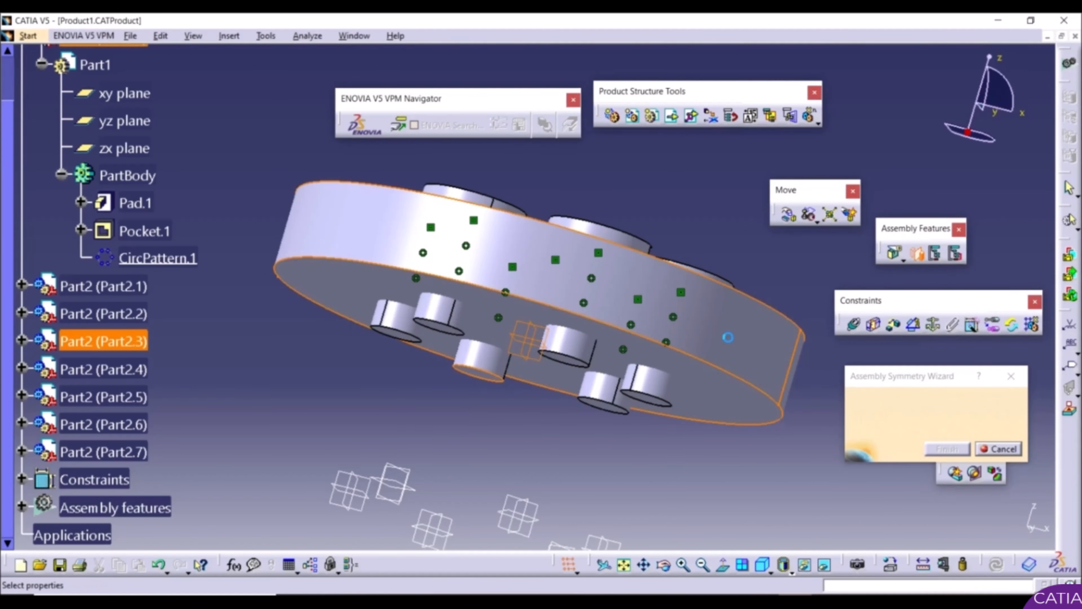
Step: Create the symmetry of Part1 as a mirrored new component, keeping the links in position and with geometry
drag(890, 275, 875, 204)
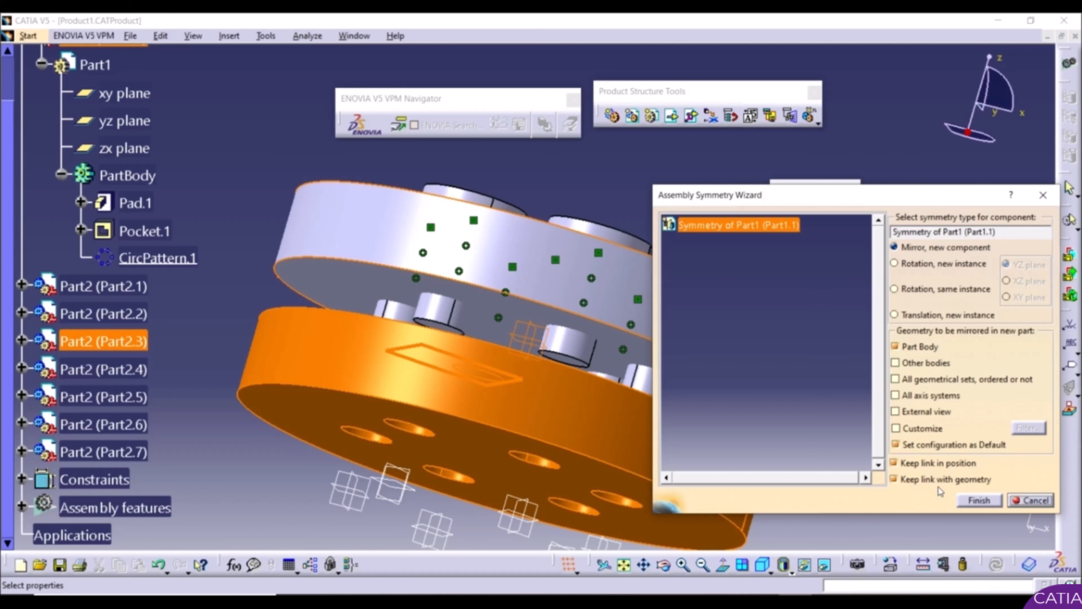
click(979, 501)
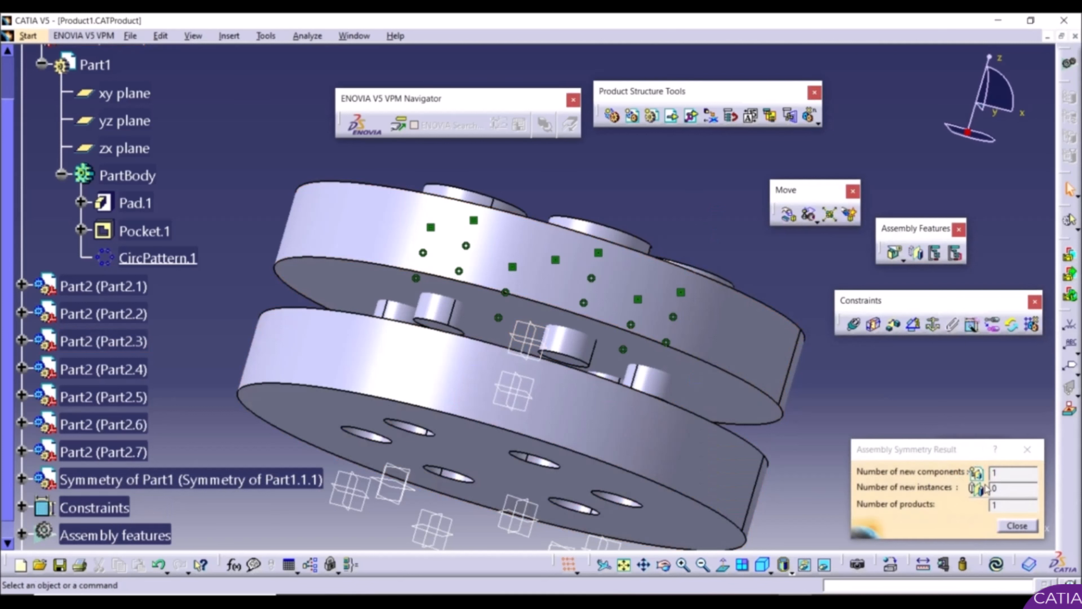
click(1018, 526)
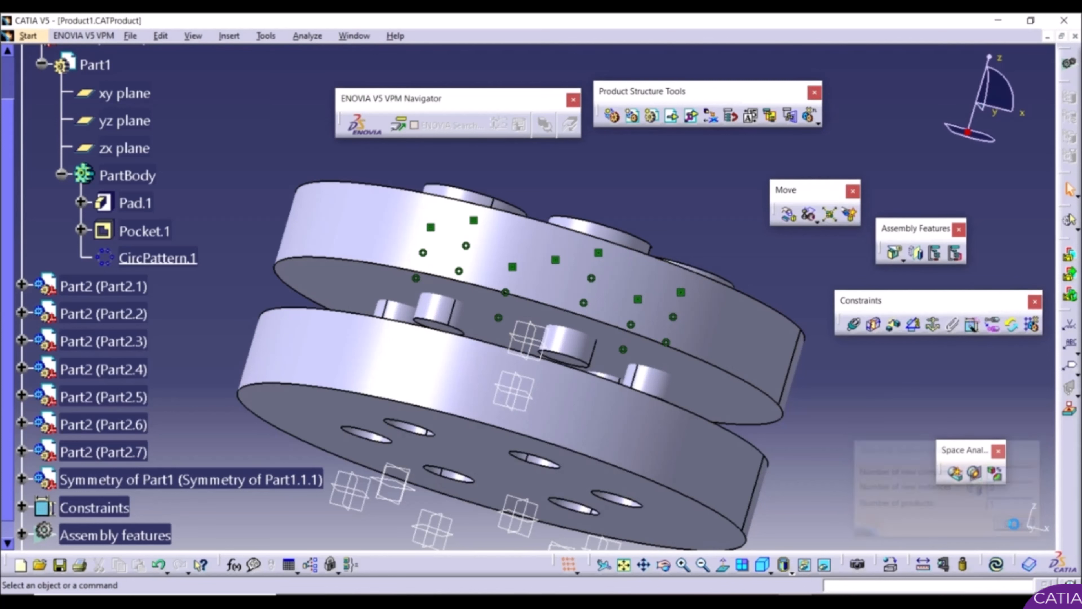
Step: Examine the disc assembly with its pins and mirrored disc from above
middle_drag(409, 278, 619, 379)
click(613, 343)
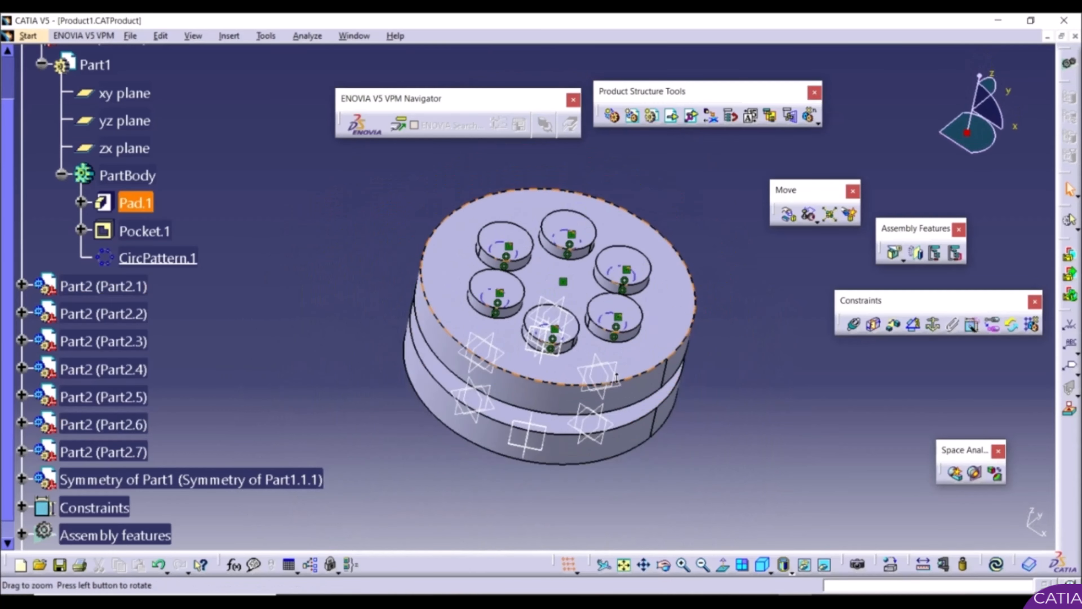
scroll(619, 379, up, 1)
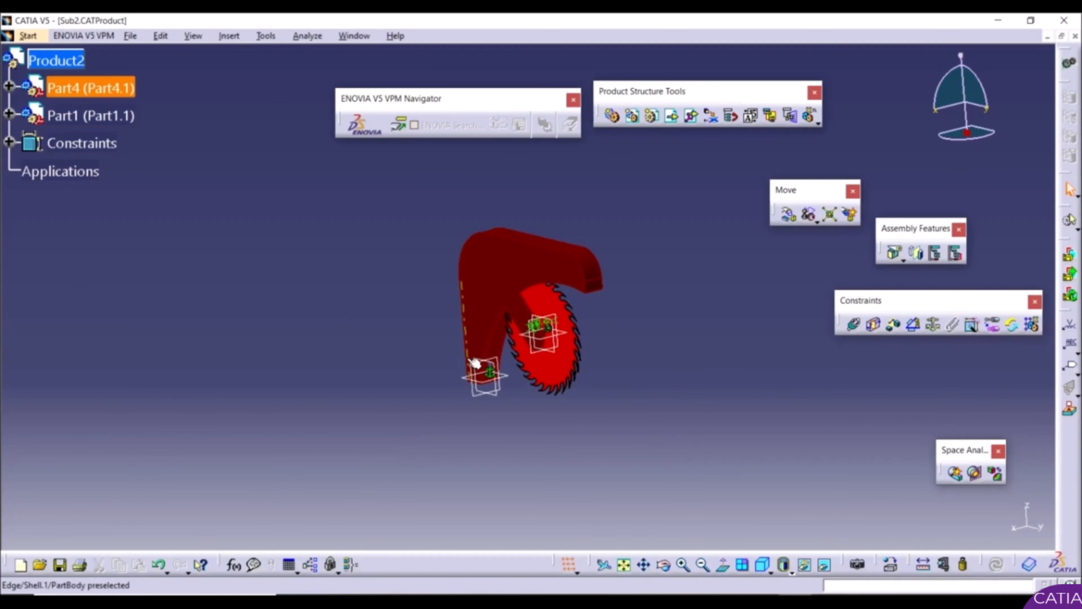
Step: Identify Part4 and Part1 of the Sub2 saw assembly and switch to the Sub1.CATProduct window
click(64, 89)
click(70, 112)
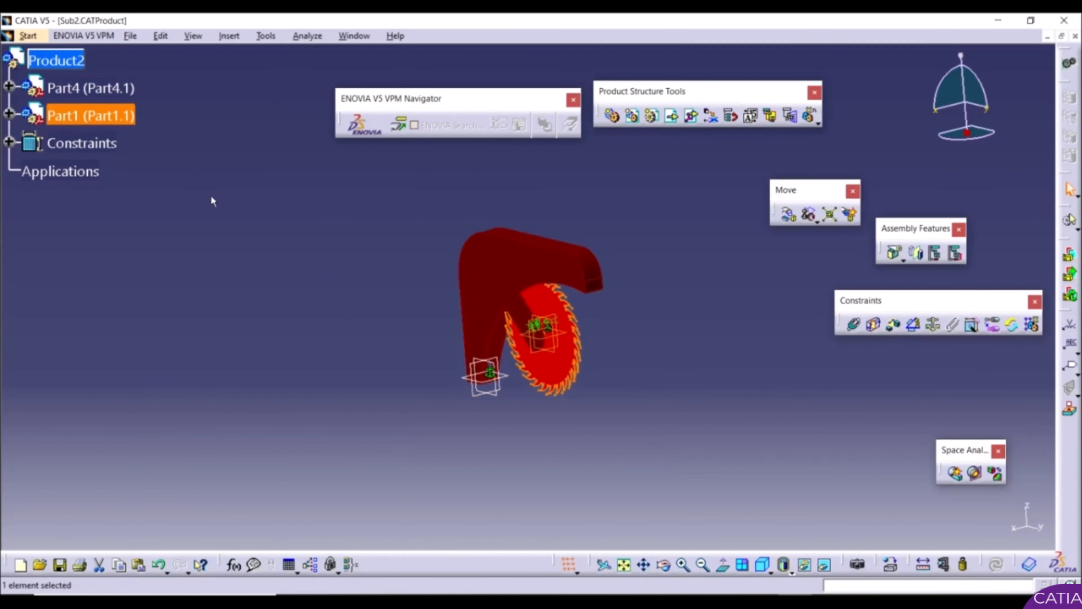
click(213, 198)
click(354, 36)
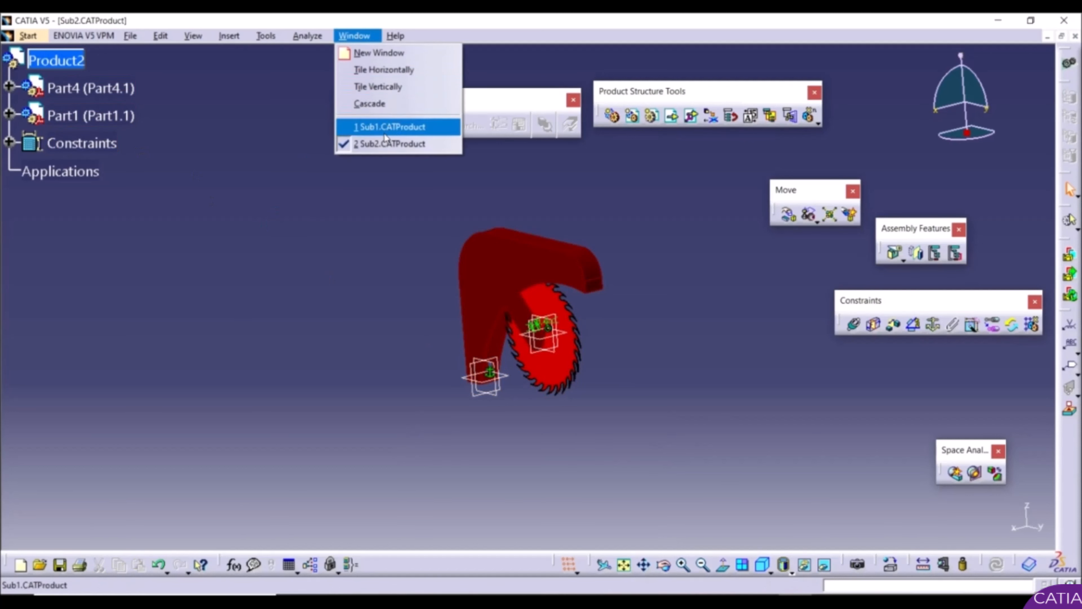
click(370, 128)
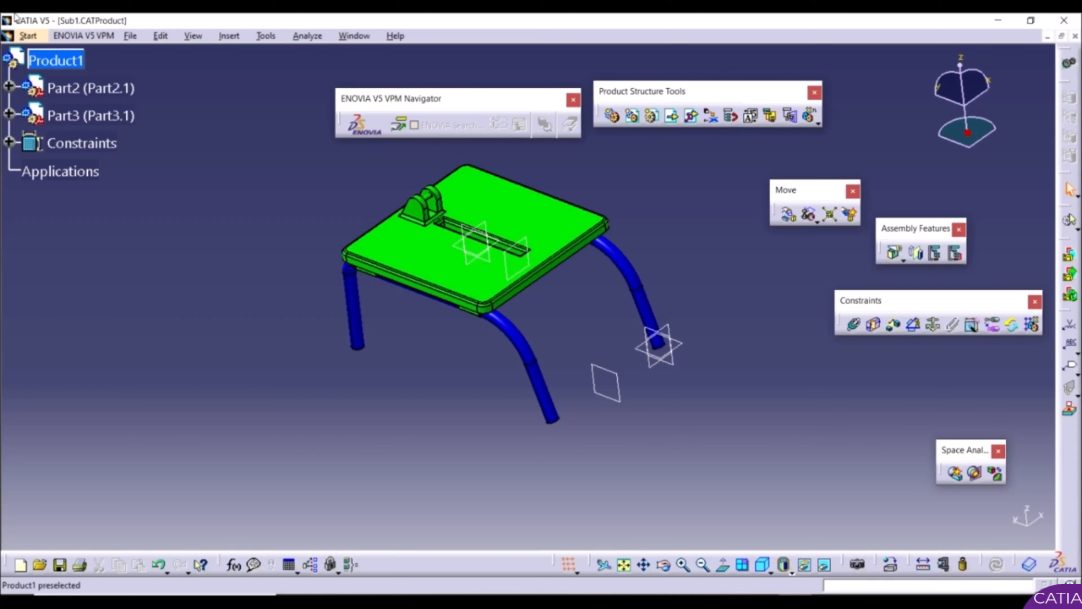
Step: Create a new empty product in the Assembly Design workbench
click(28, 36)
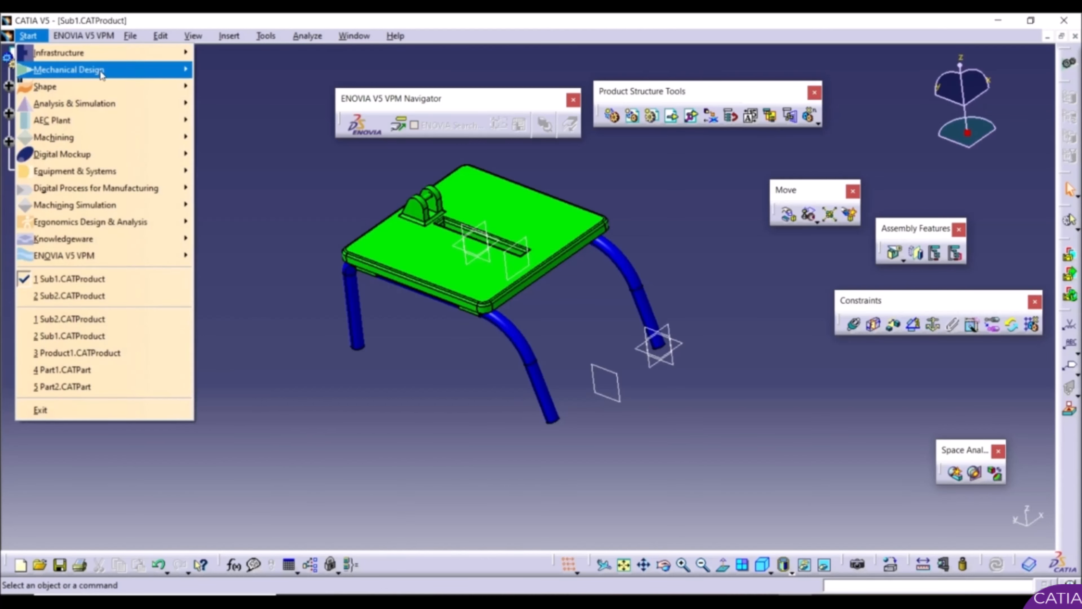
mouse_move(102, 70)
click(266, 87)
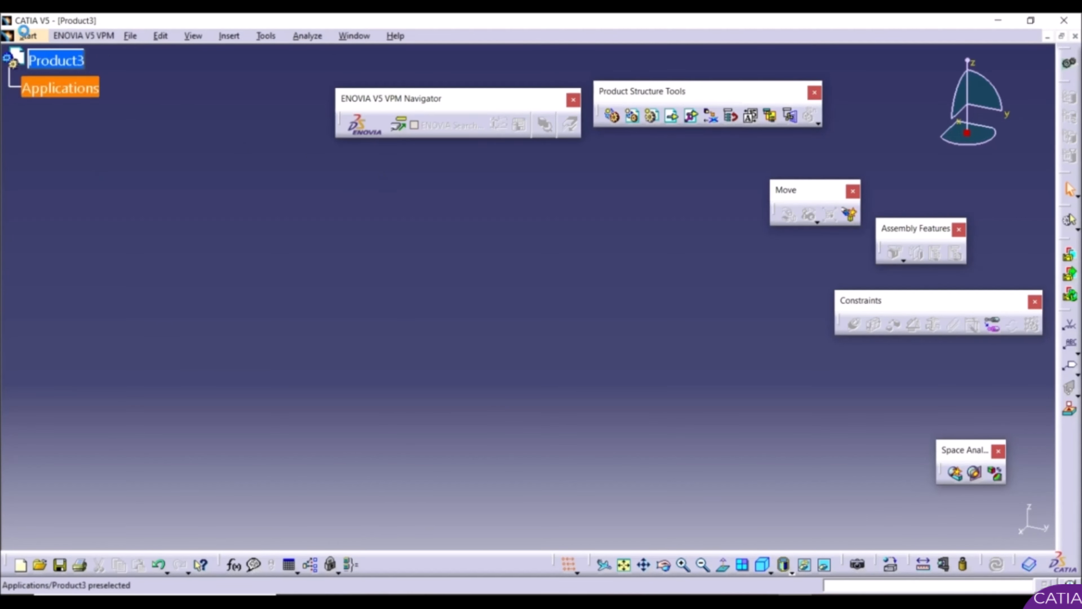
Step: Insert Sub1 from the Subassembly folder into Product3 as an existing component and check its parts in the tree
click(55, 60)
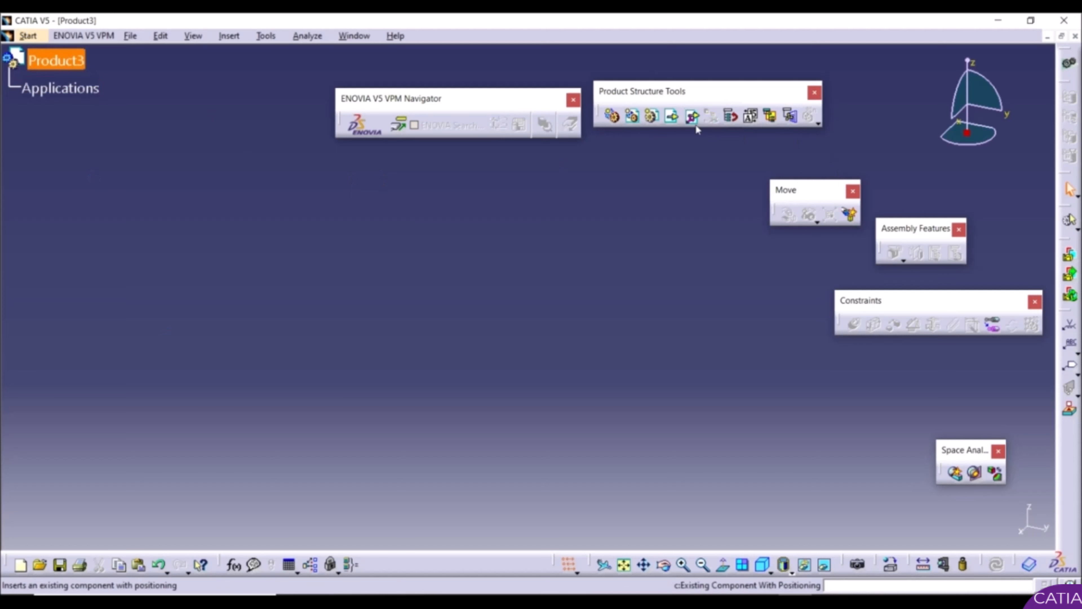
click(675, 121)
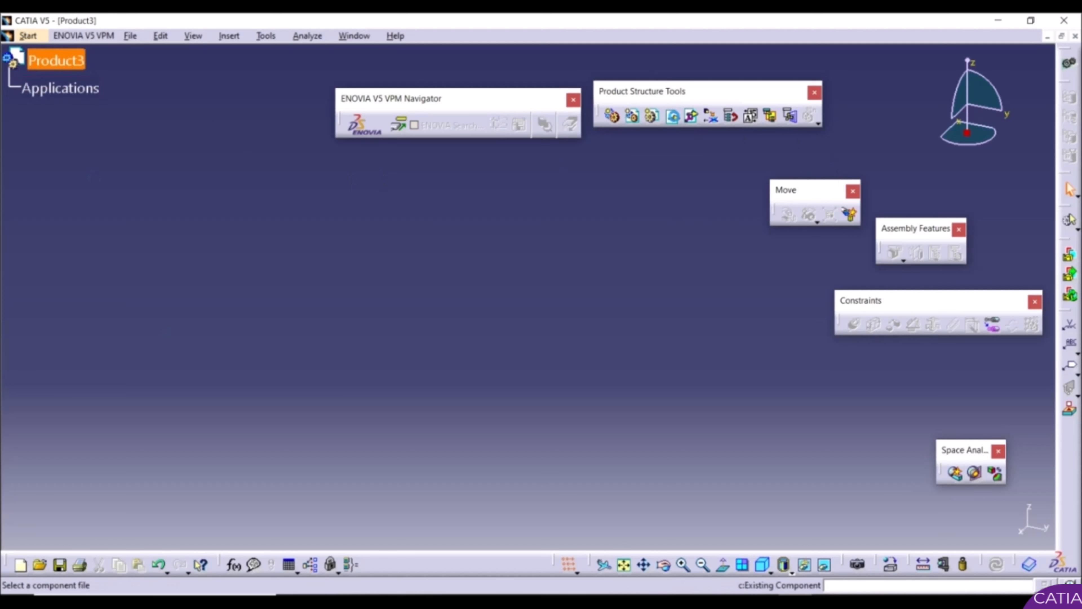
key(BackSpace)
scroll(511, 331, down, 2)
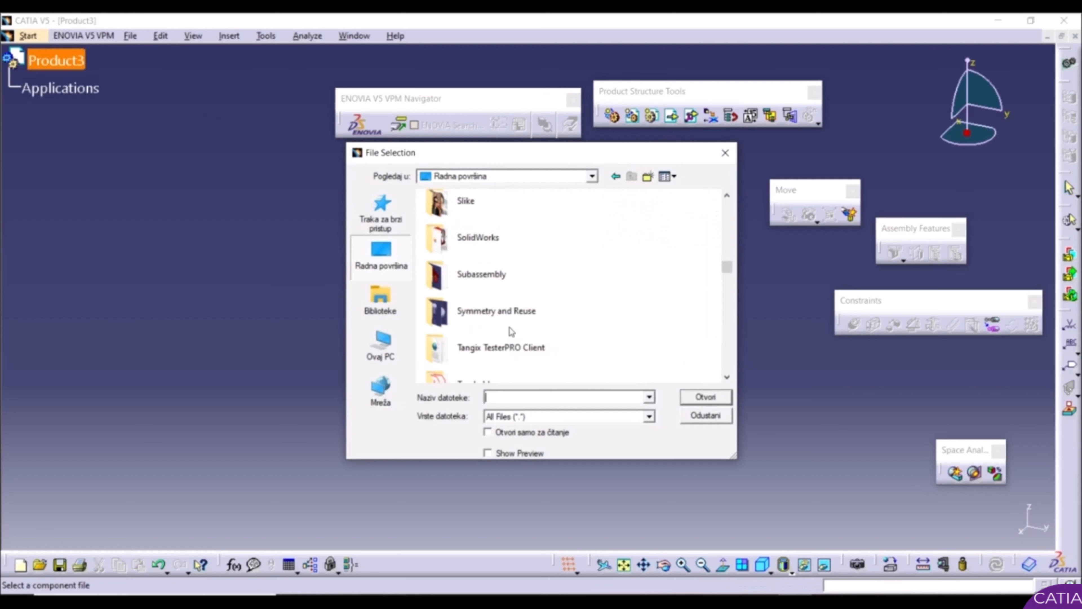
double_click(510, 278)
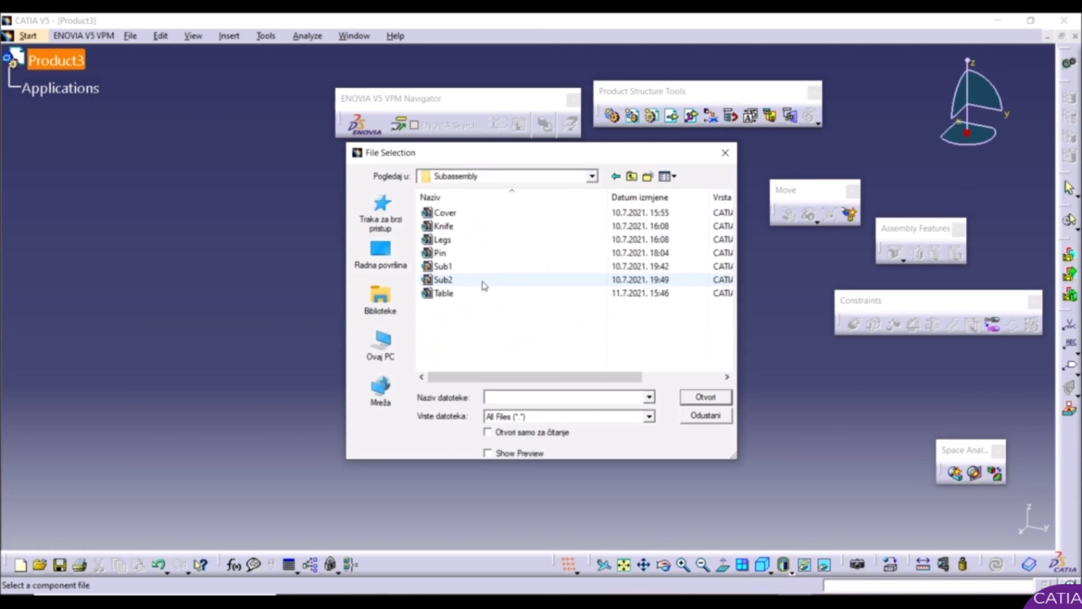
click(475, 266)
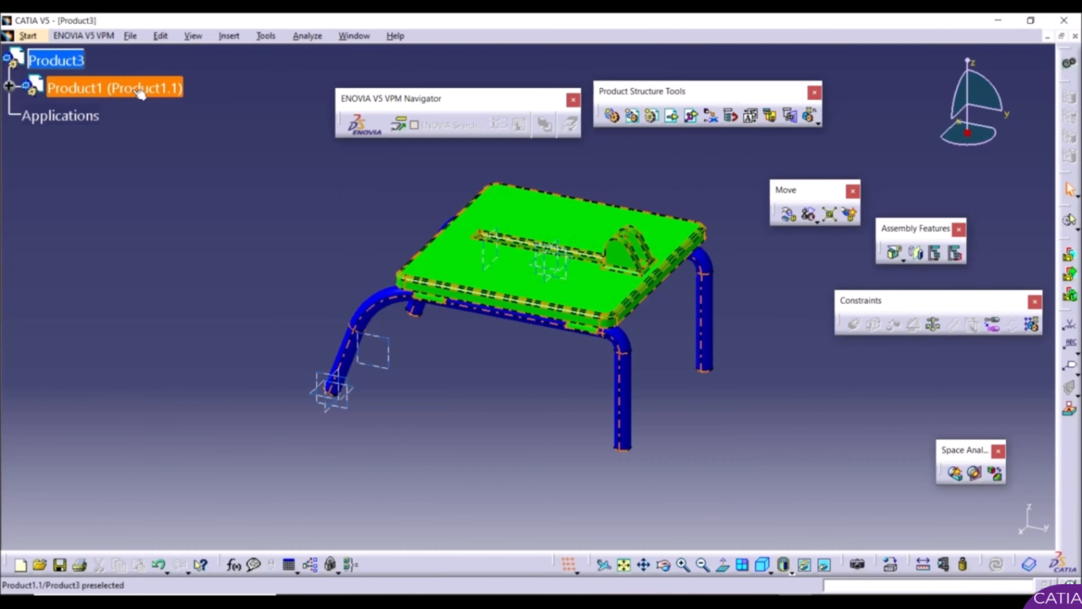
click(9, 86)
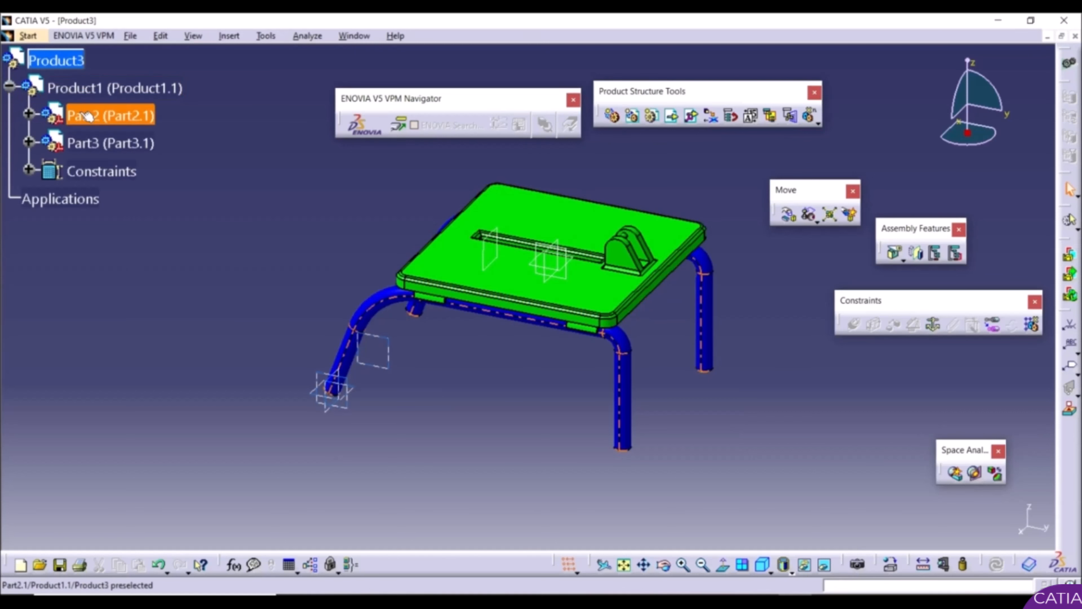
click(9, 86)
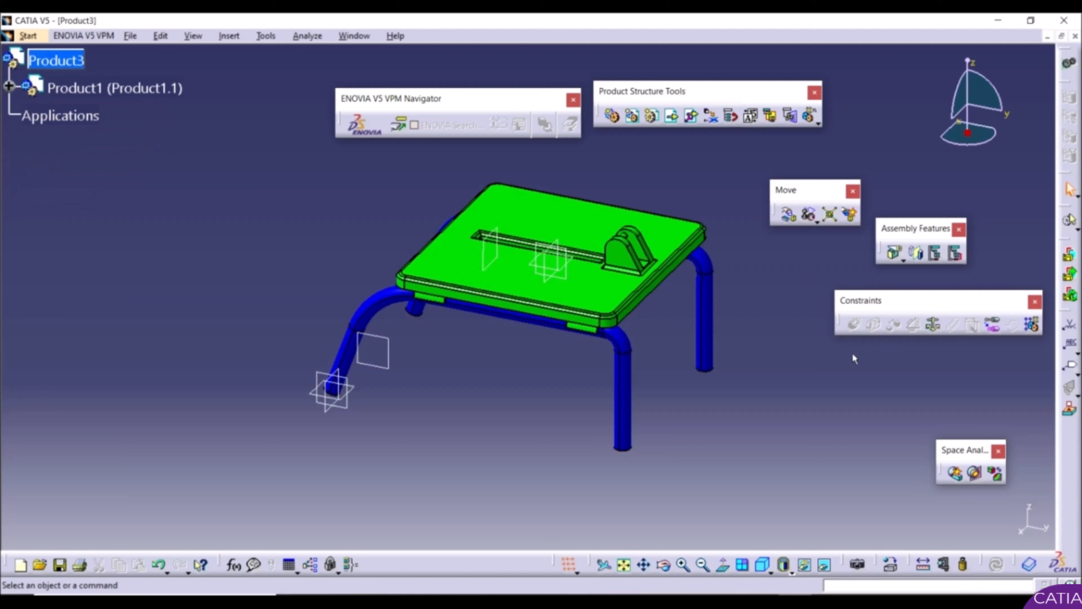
Step: Fix the table subassembly Product1.1 in place with a Fix constraint
click(933, 324)
click(933, 325)
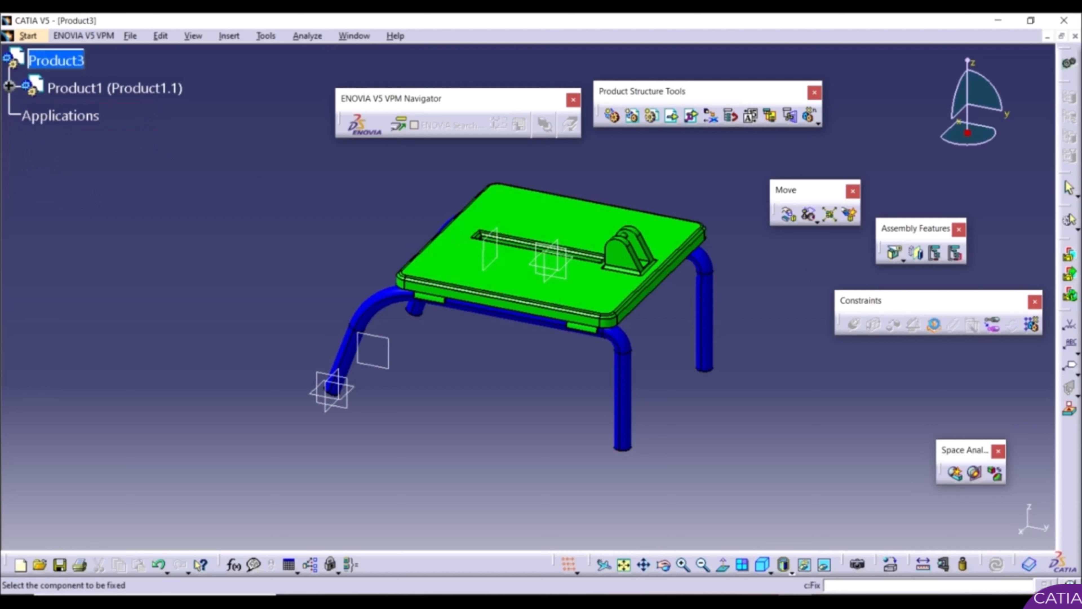
click(626, 379)
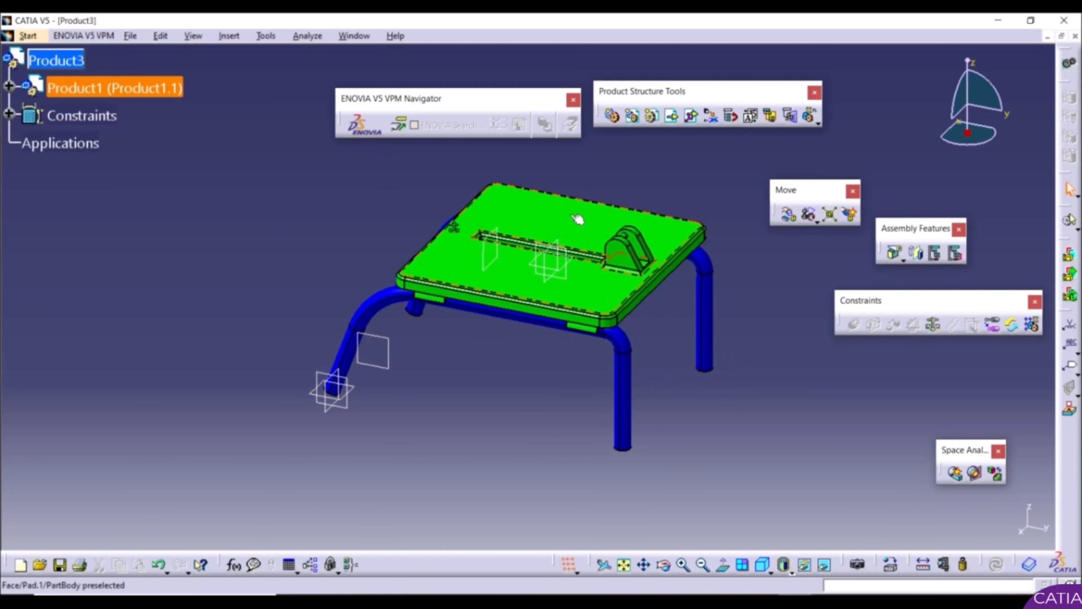
Step: Insert Sub2 from the Subassembly folder into Product3 as an existing component
middle_drag(551, 223, 537, 281)
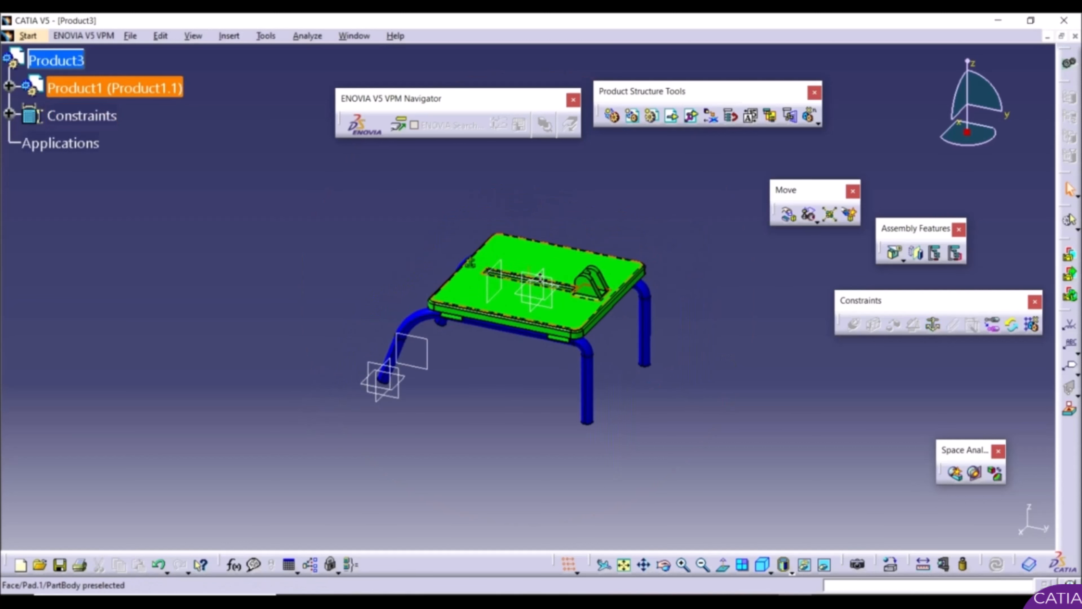
click(56, 60)
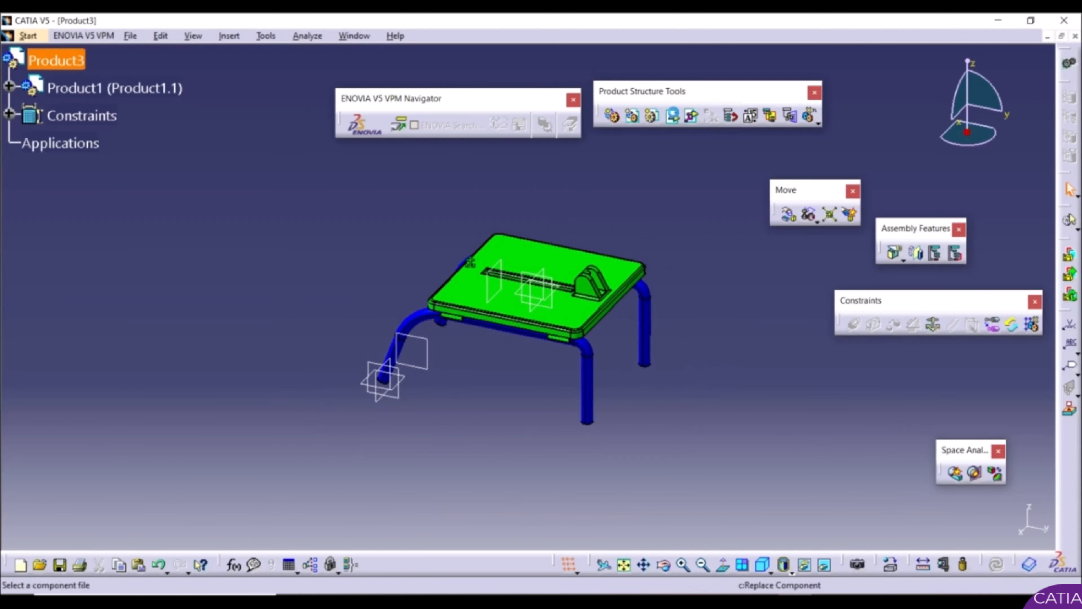
click(674, 115)
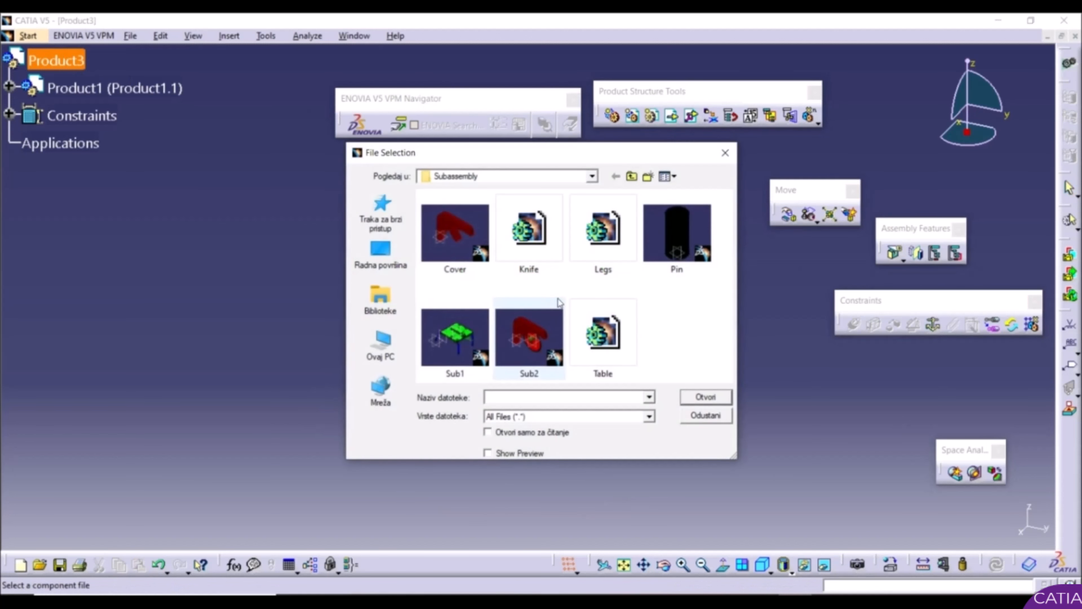
double_click(527, 342)
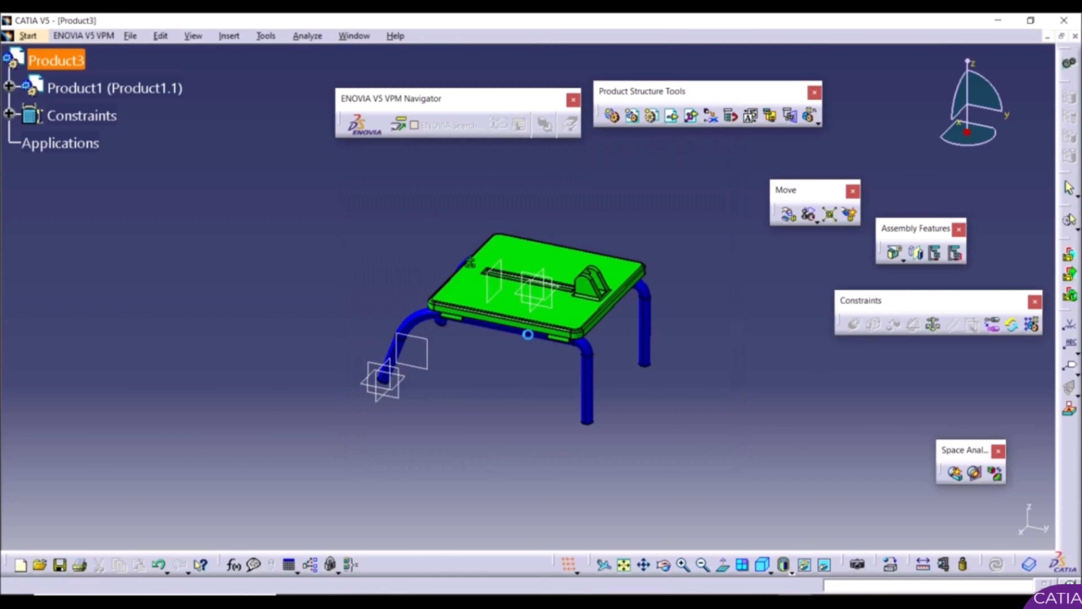
Step: Move the saw subassembly Product2.1 up along the Z axis to above the table with the Manipulation tool
middle_drag(536, 339, 600, 283)
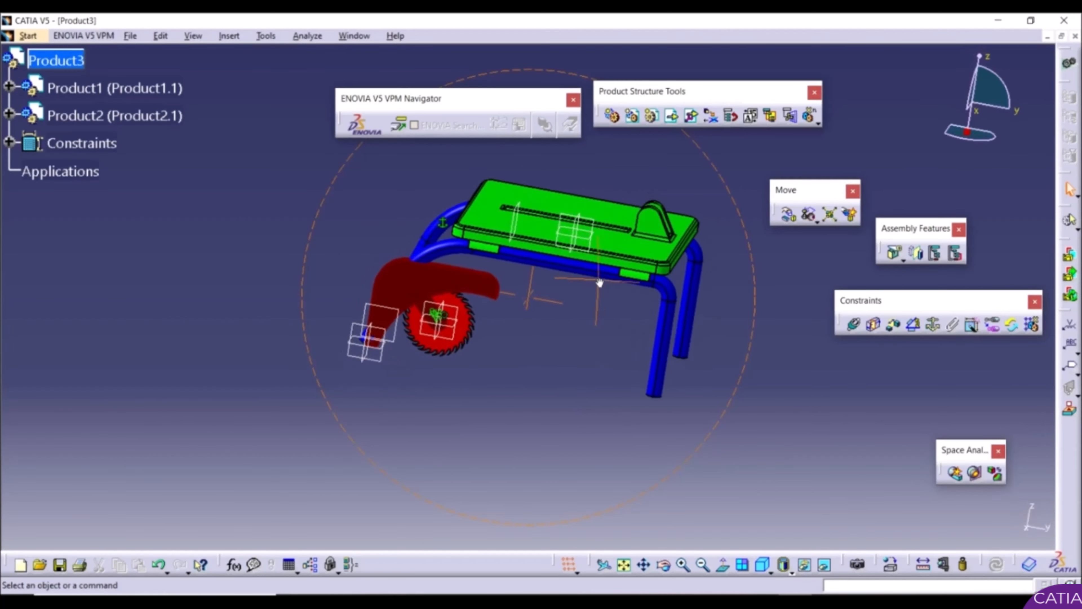
middle_drag(377, 225, 370, 295)
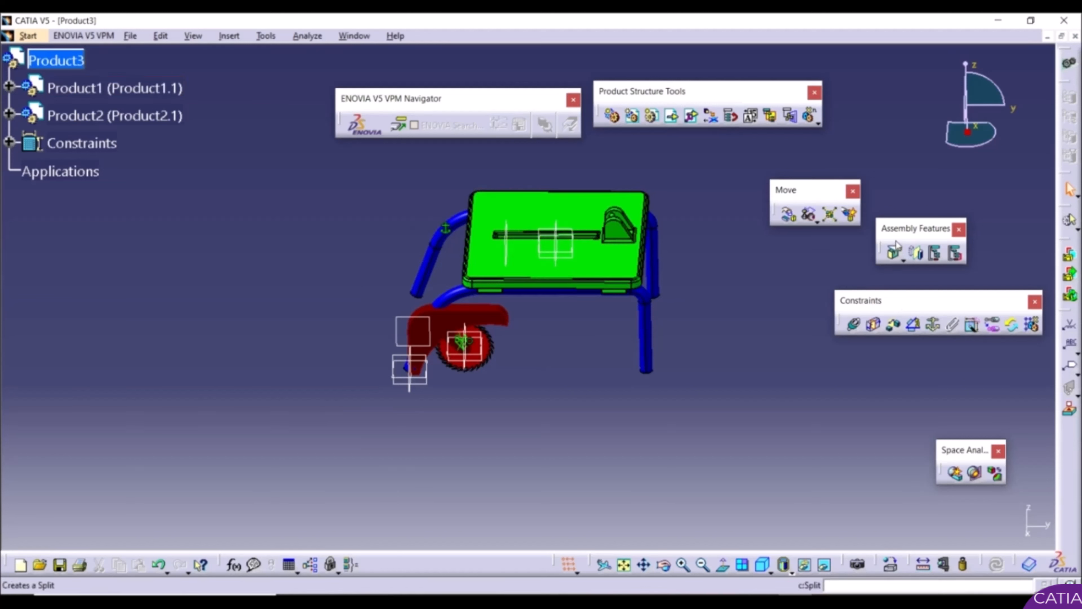
click(788, 214)
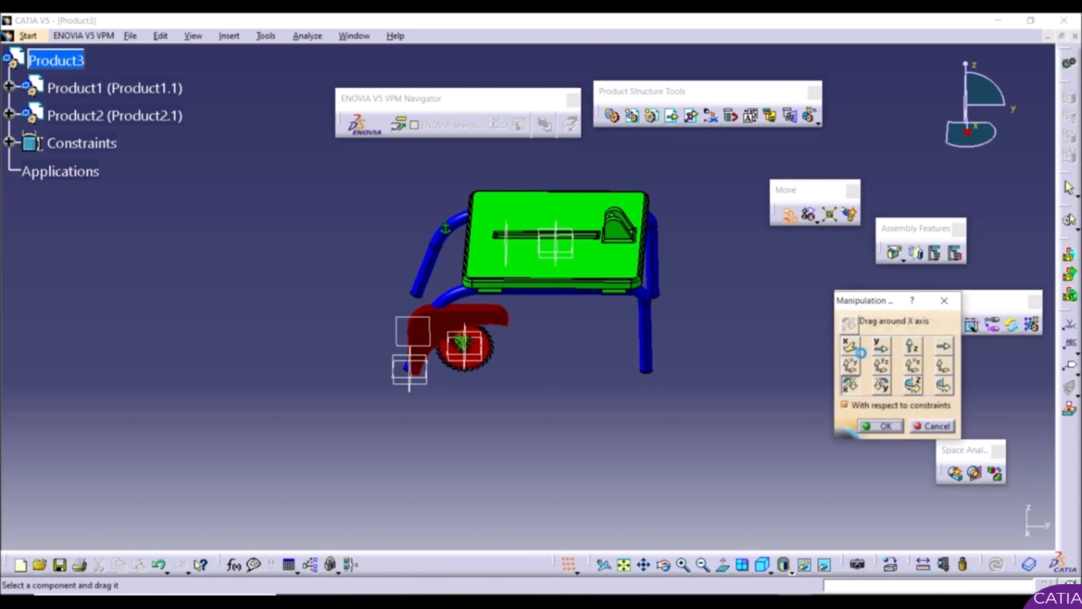
click(910, 352)
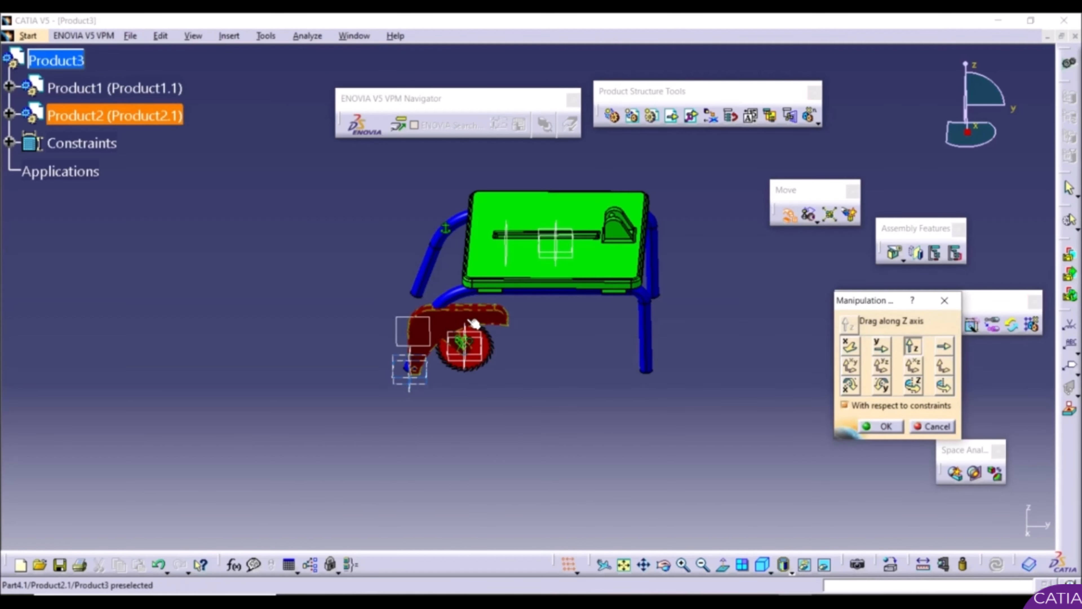
drag(474, 306, 469, 155)
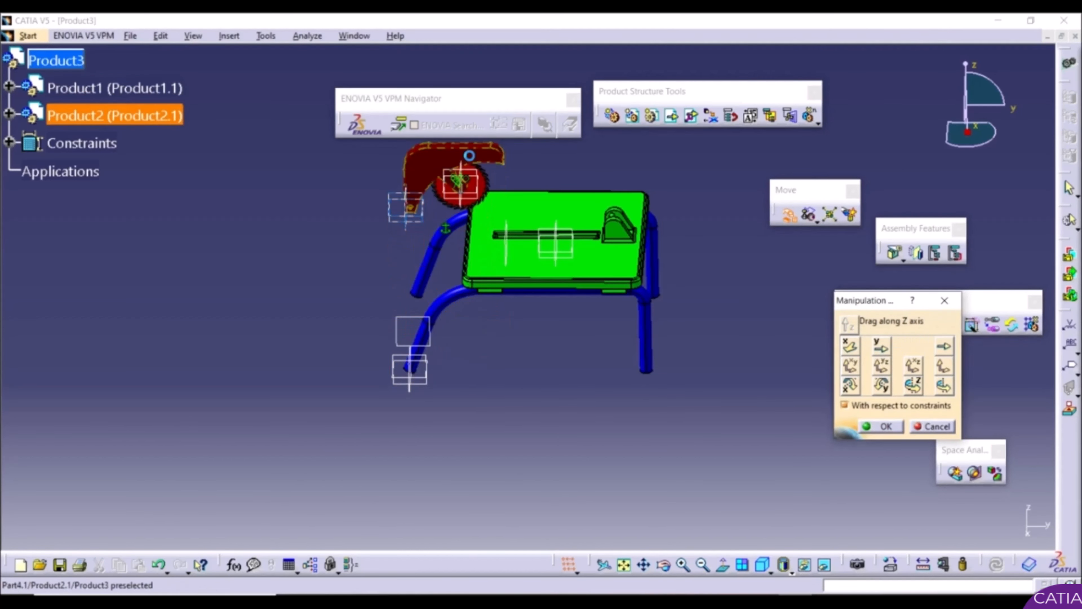
Step: Rotate the saw subassembly about half a turn around the Z axis and finish the manipulation
click(913, 386)
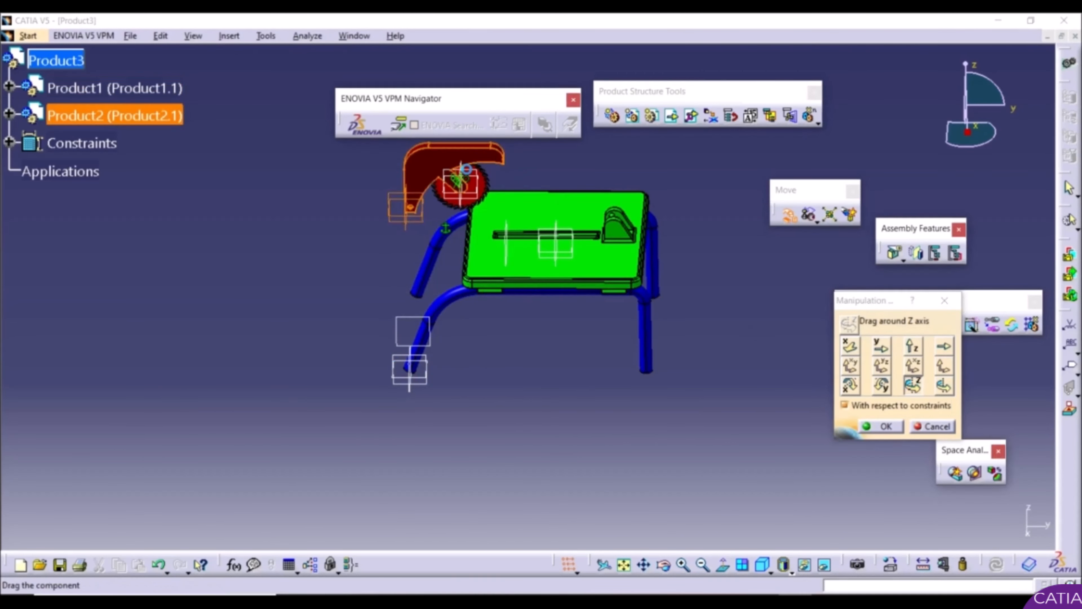
drag(460, 182, 297, 145)
middle_drag(357, 237, 415, 334)
click(882, 426)
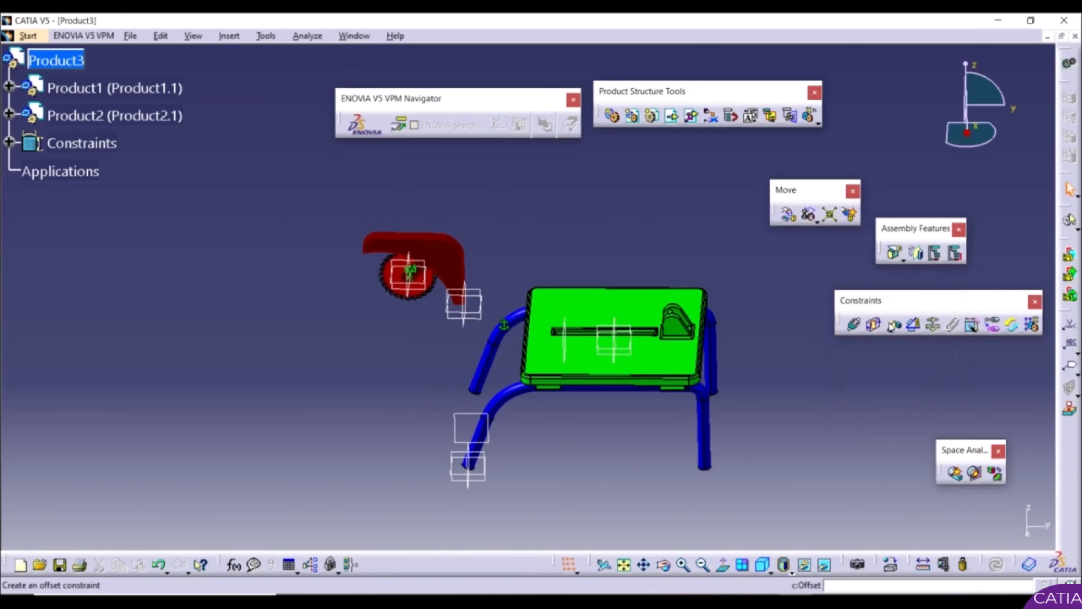
Step: Add a parallelism constraint between the green bracket's side face and the red saw arm's side face, and update the assembly
click(914, 326)
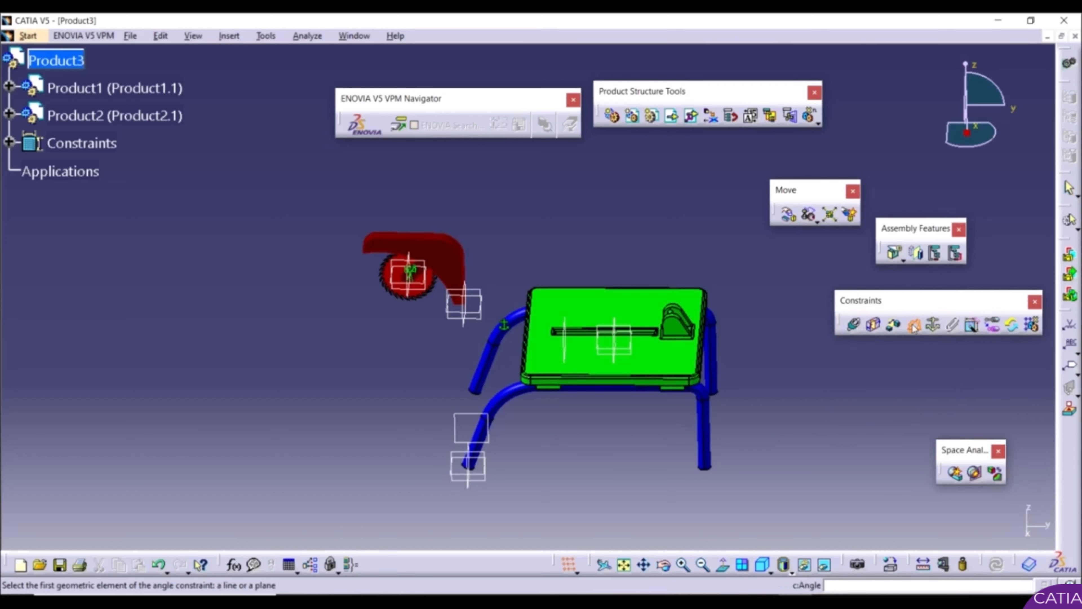
click(677, 333)
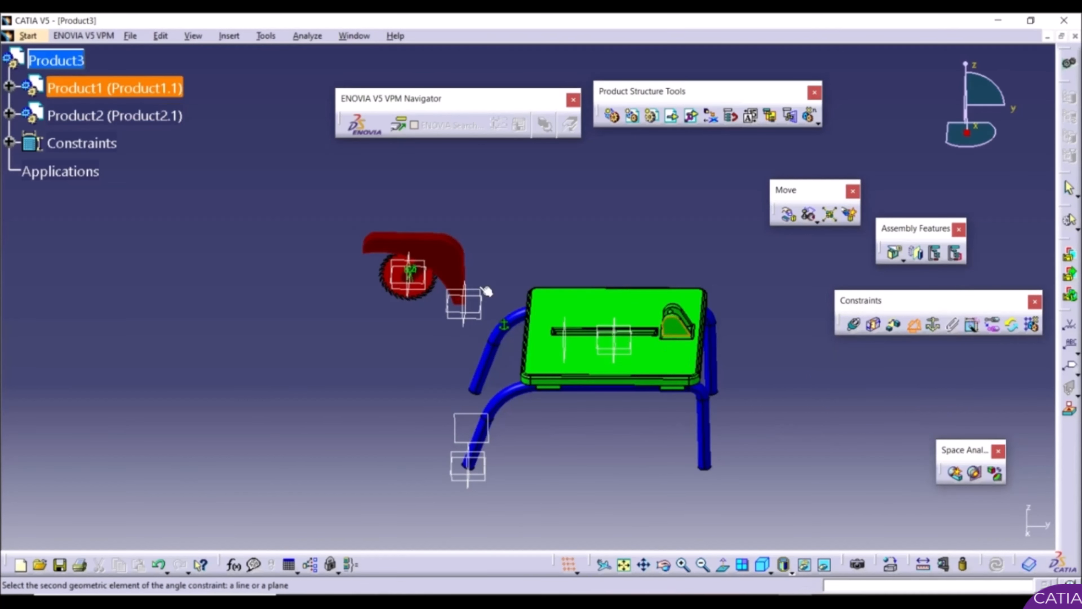
click(444, 264)
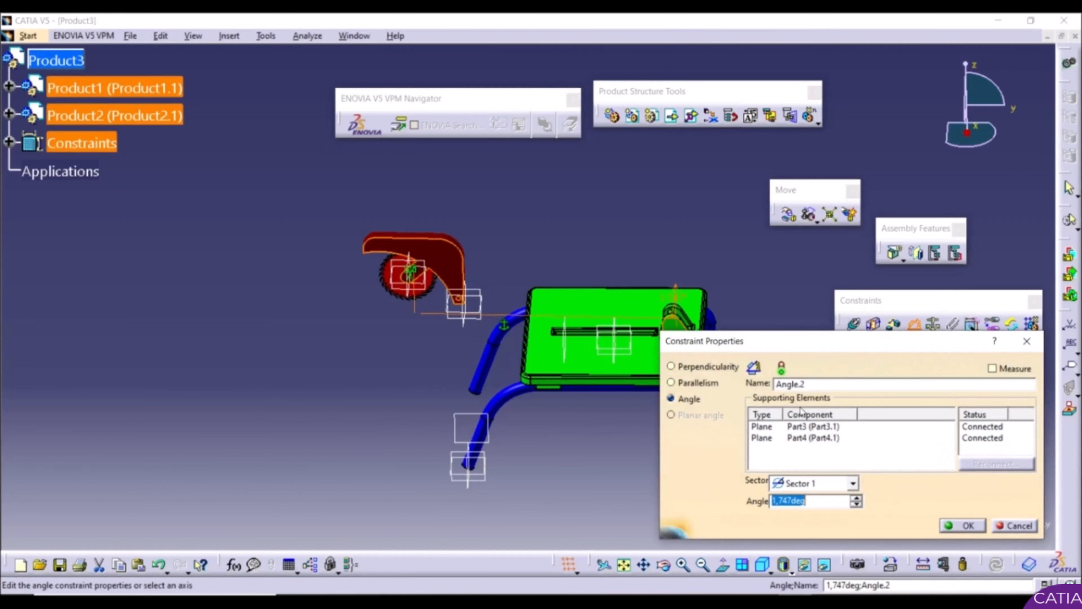
click(691, 382)
click(964, 526)
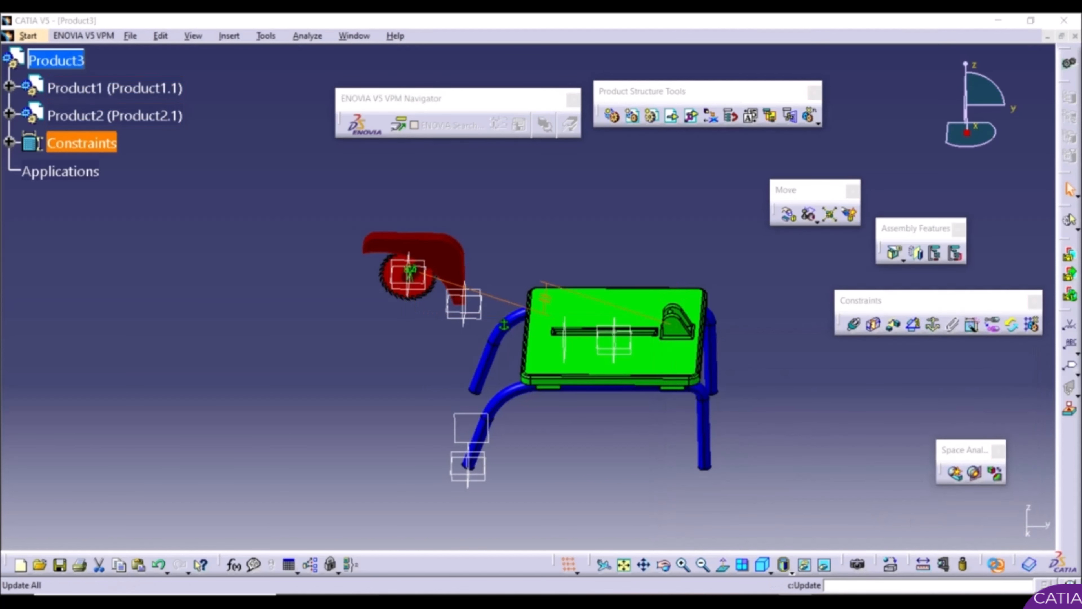
click(996, 566)
click(786, 498)
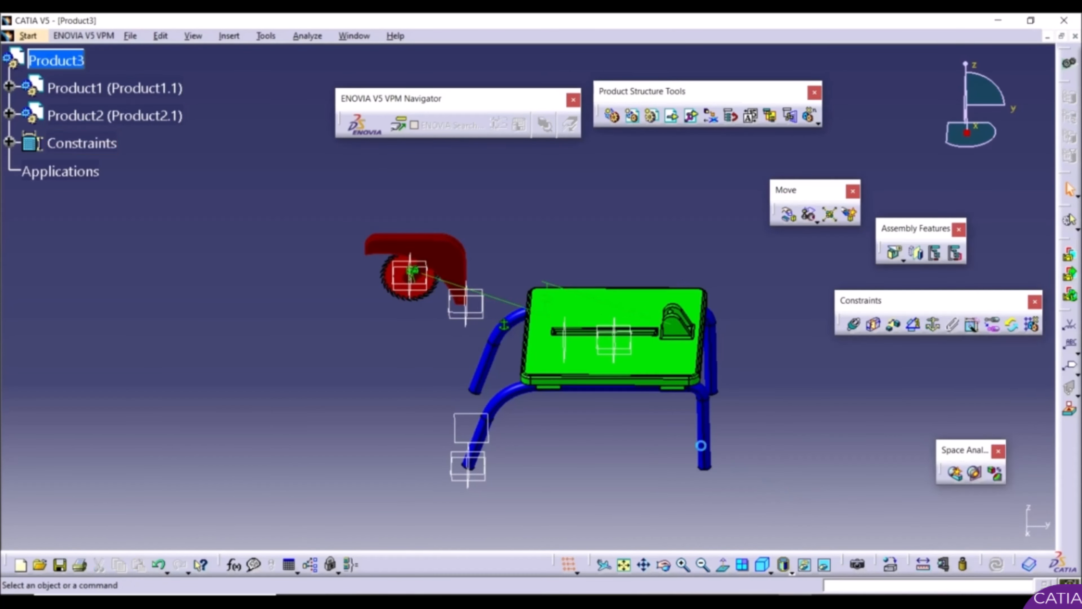
middle_drag(562, 379, 636, 337)
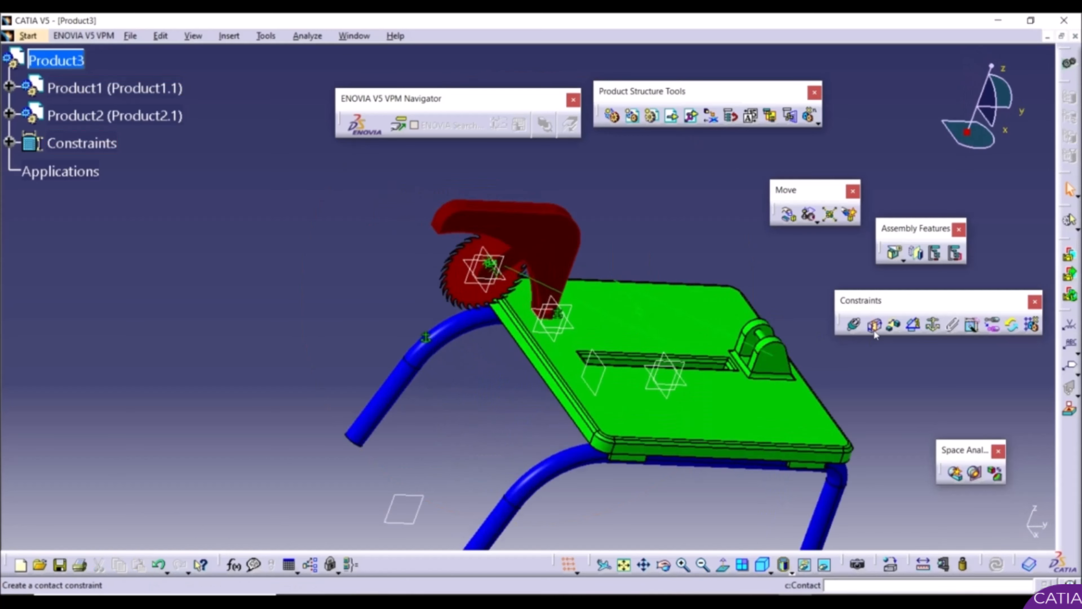
Step: Make the axis of the saw arm's lower hole coincident with the pin axis of the green bracket, and update the assembly
click(853, 324)
middle_drag(507, 301, 507, 133)
middle_drag(718, 418, 731, 454)
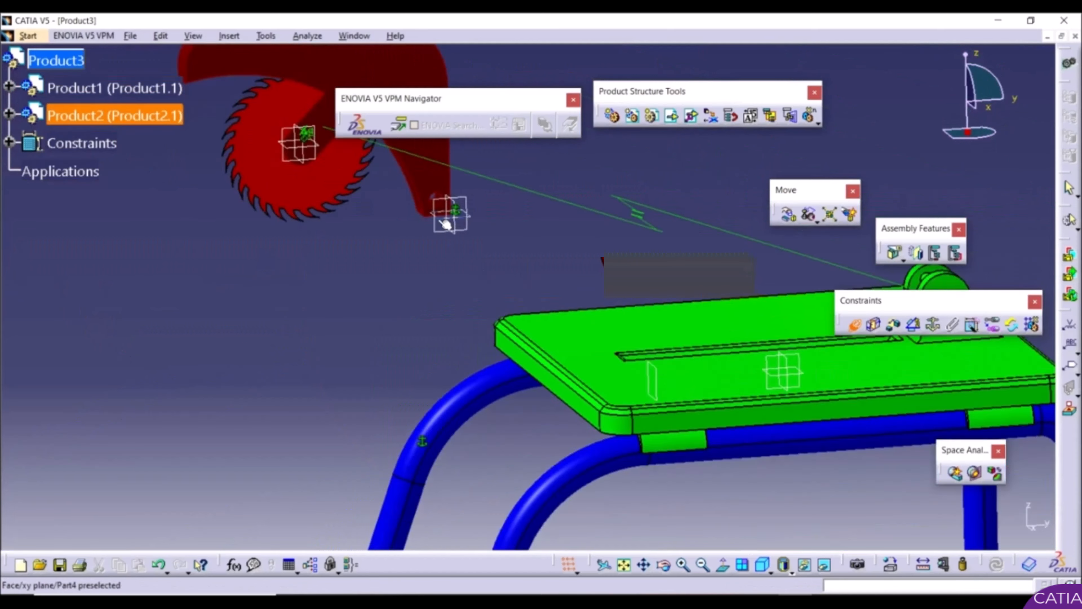
middle_drag(449, 219, 549, 263)
middle_drag(635, 435, 602, 257)
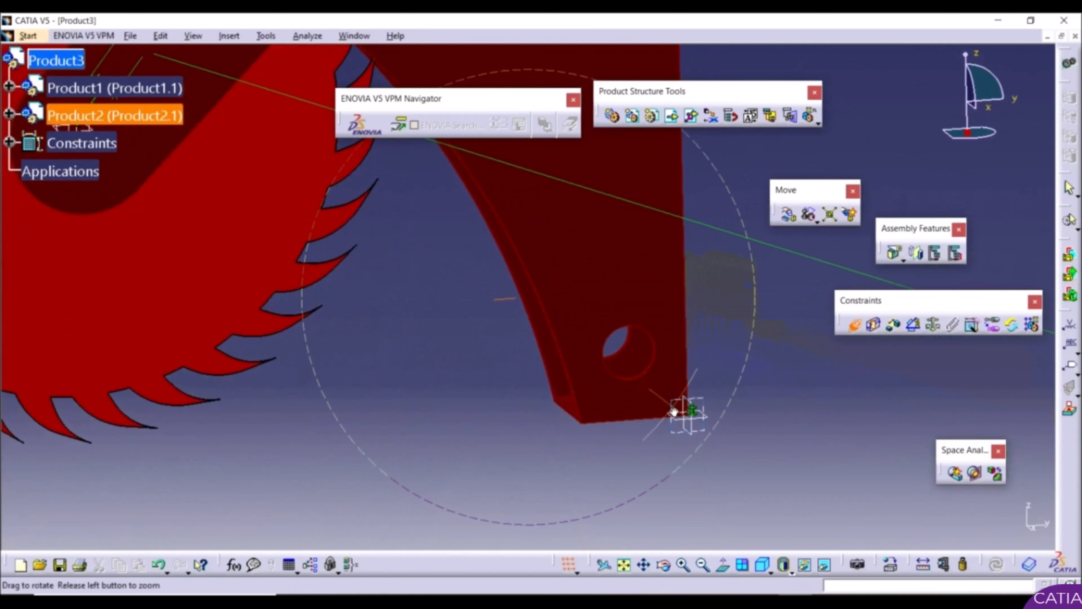
middle_drag(675, 411, 674, 307)
middle_drag(750, 432, 594, 271)
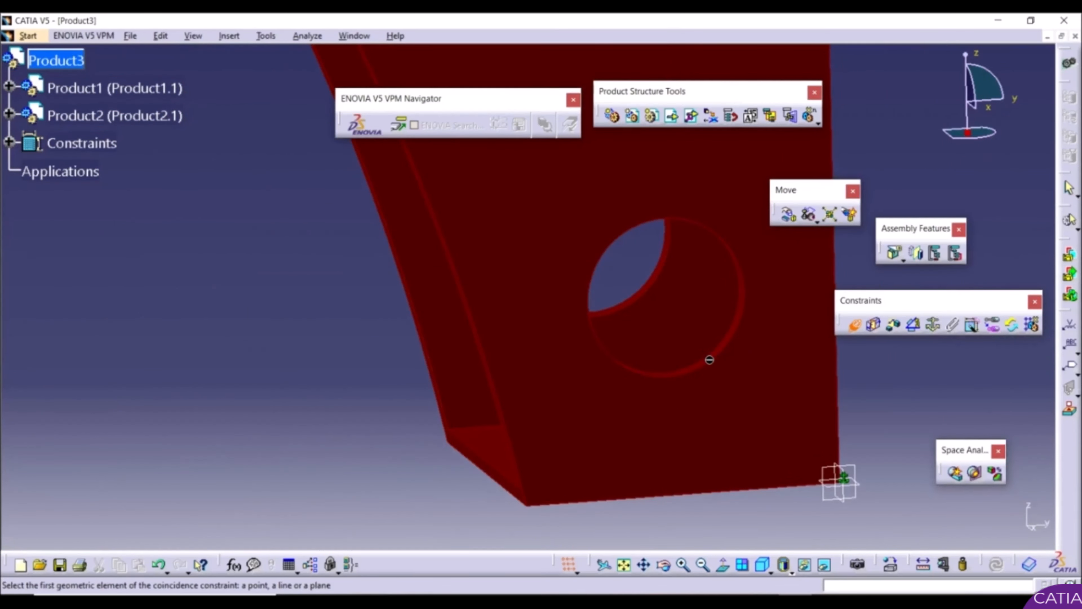
middle_drag(710, 361, 833, 454)
middle_drag(615, 346, 351, 315)
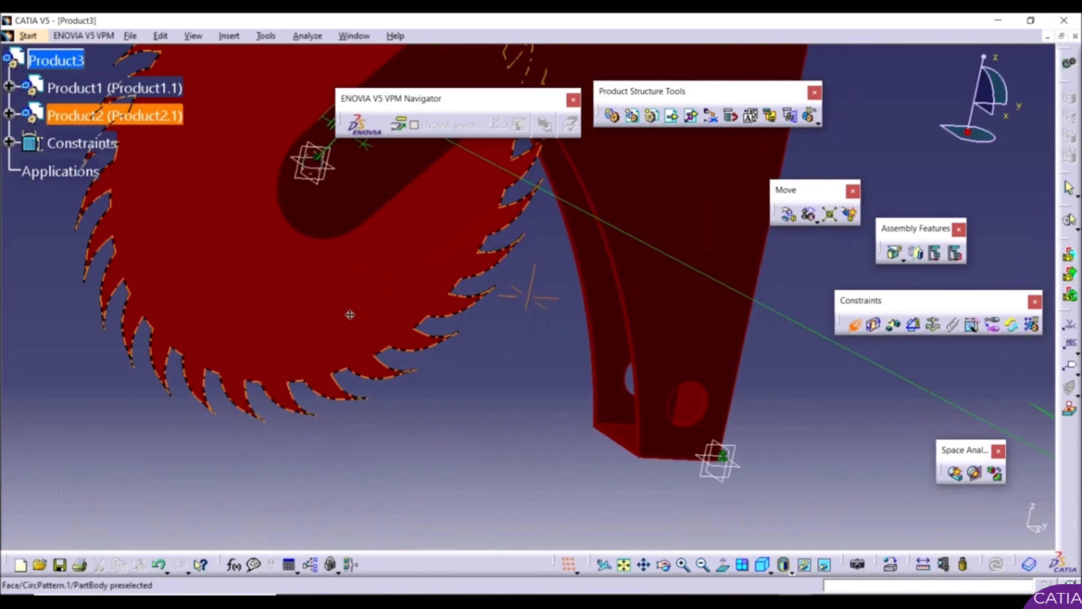
middle_drag(724, 413, 641, 312)
middle_drag(713, 362, 468, 314)
click(549, 338)
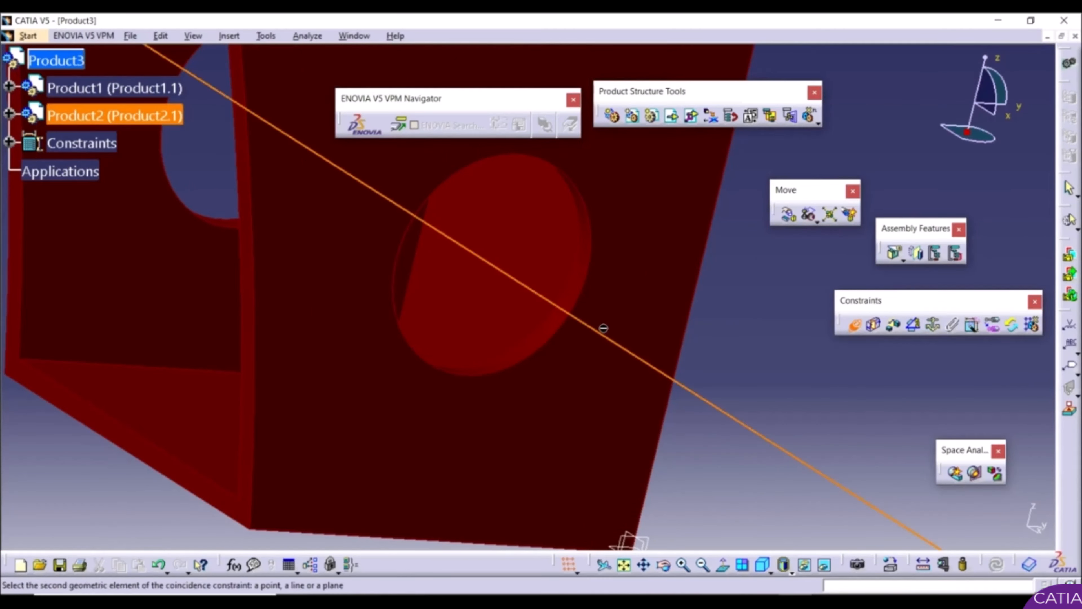
mouse_move(603, 328)
middle_down()
mouse_move(661, 446)
mouse_move(664, 505)
middle_up()
mouse_move(568, 265)
middle_down()
mouse_move(698, 454)
mouse_move(532, 321)
middle_up()
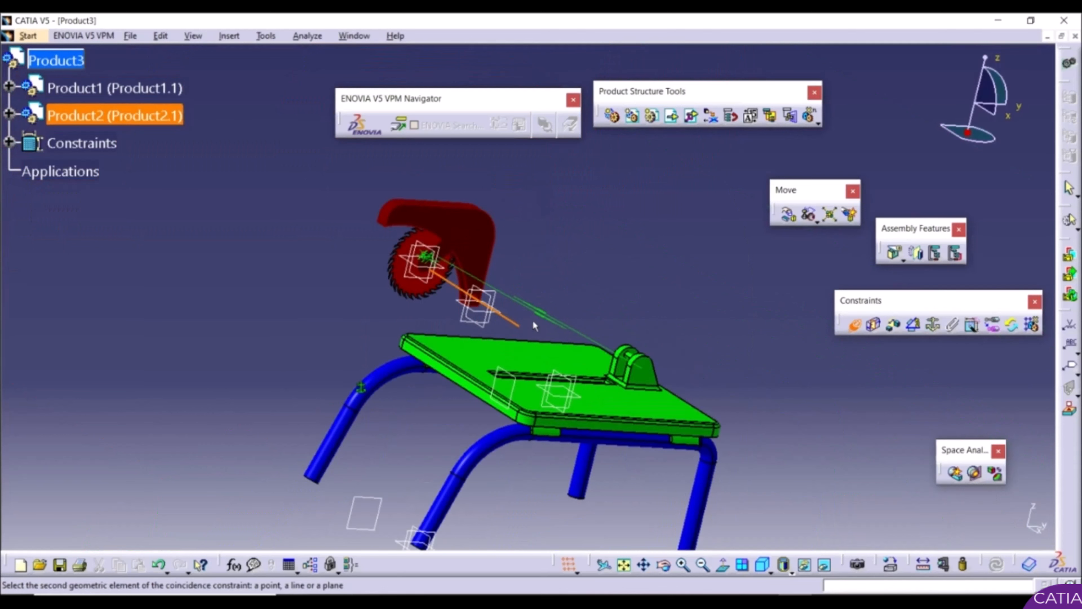
middle_drag(678, 397, 703, 239)
middle_drag(817, 408, 609, 353)
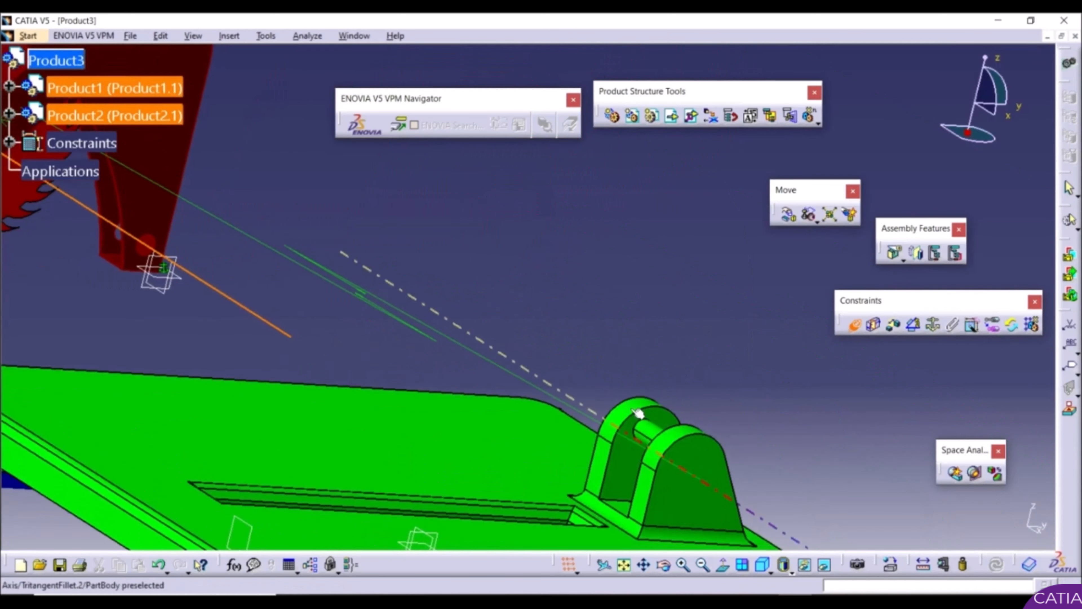
click(661, 432)
key(ctrl+u)
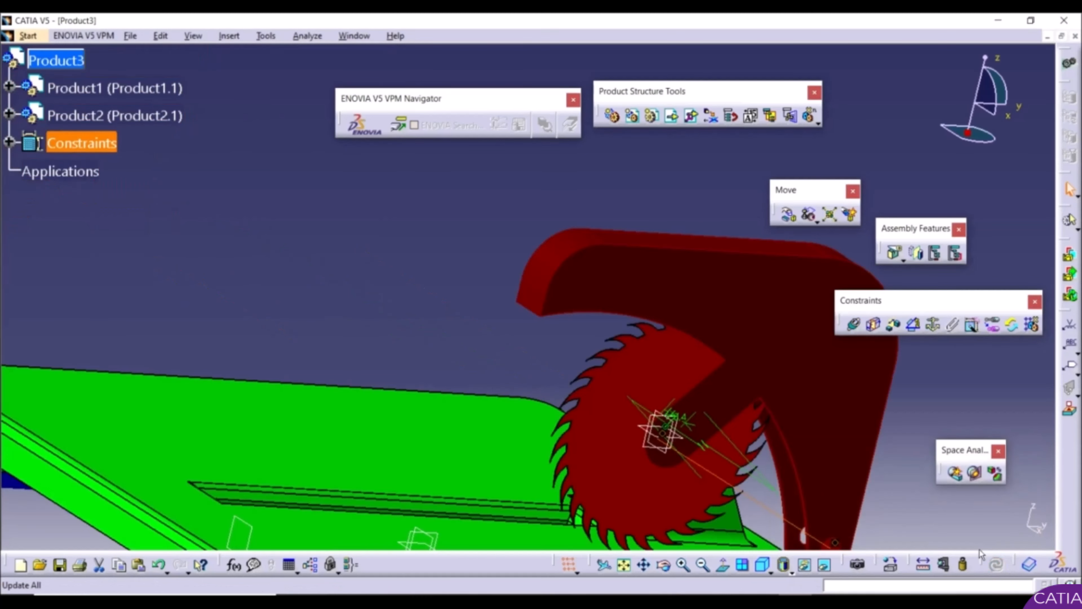
Step: Add a 2.5 mm offset constraint with Opposite orientation between the saw arm's side face and the green bracket's face, and update the assembly
middle_drag(752, 408, 538, 271)
click(900, 326)
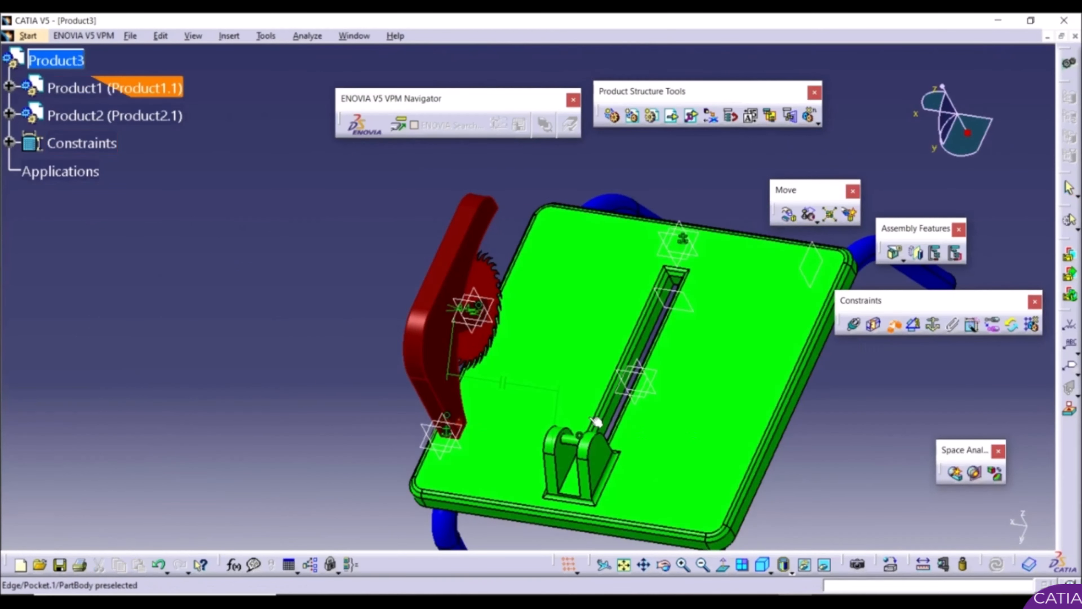
click(445, 375)
middle_drag(508, 418, 676, 381)
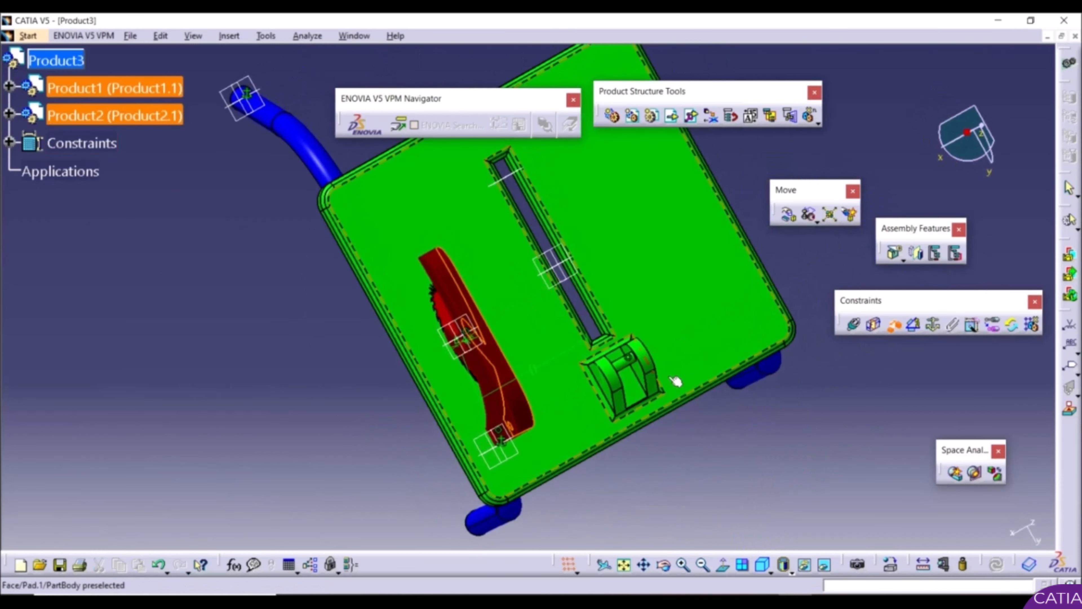
click(640, 379)
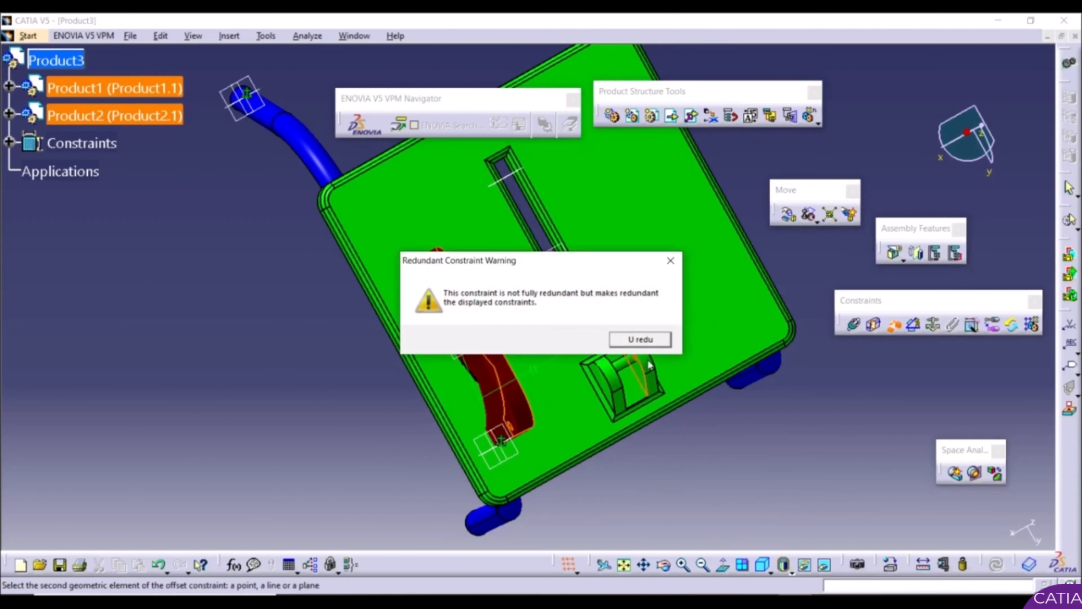
click(640, 340)
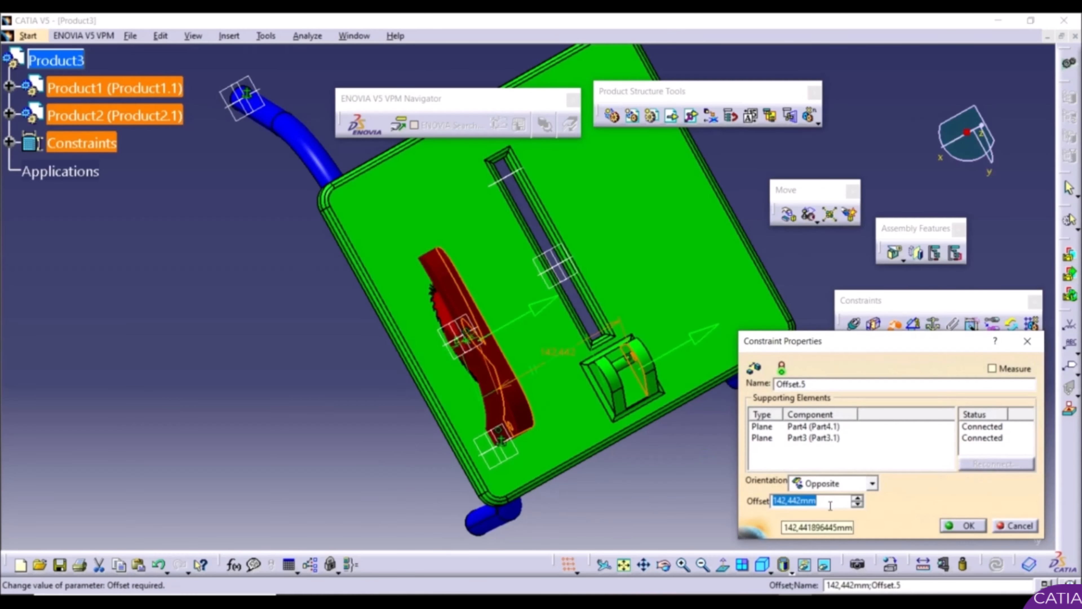
text(2.5)
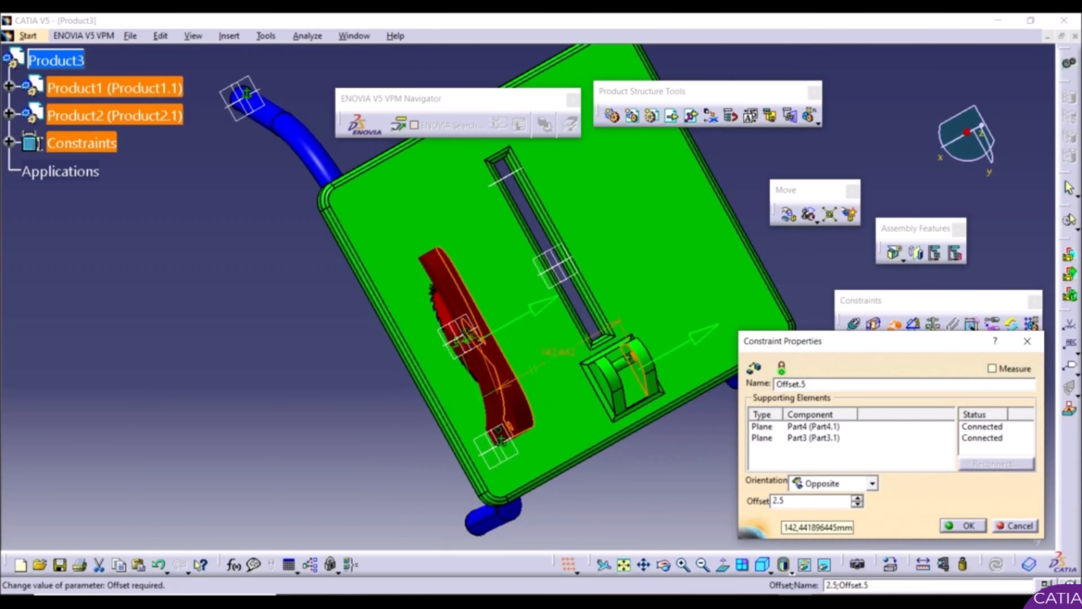
click(956, 525)
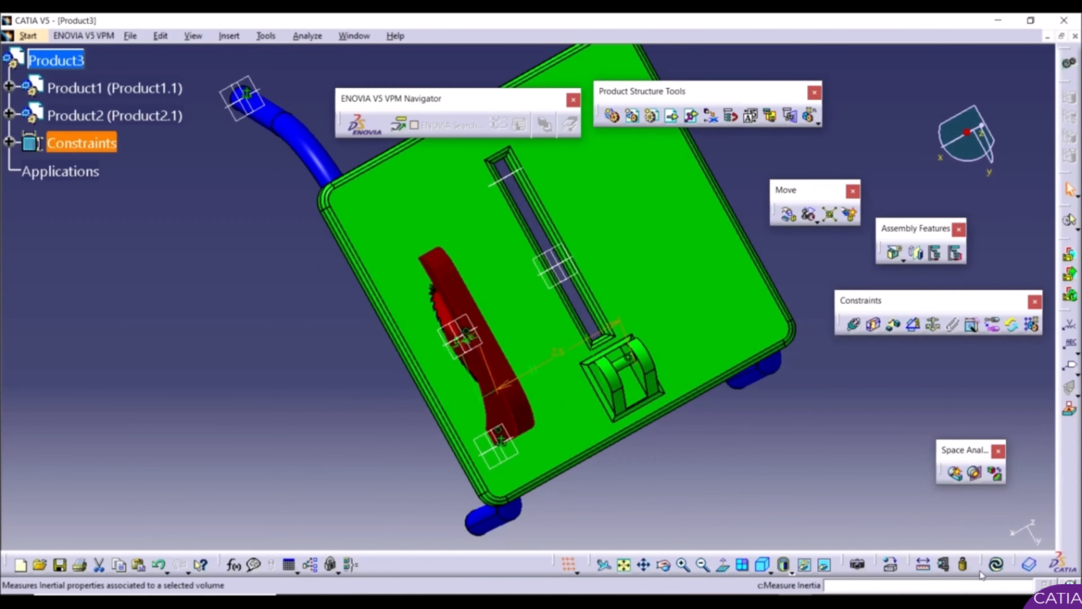
click(996, 565)
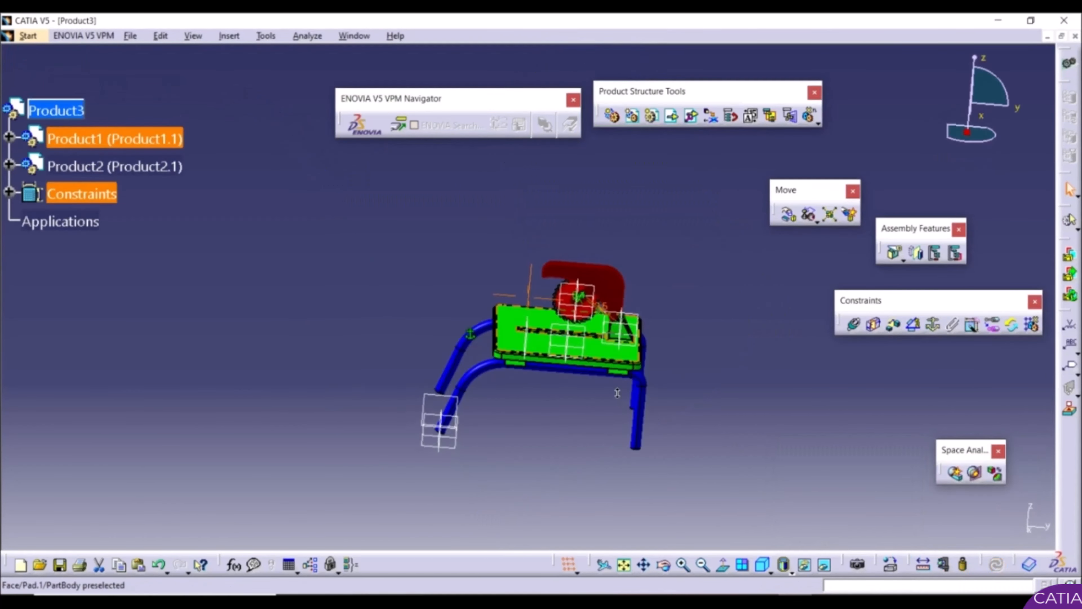
ctrl+middle_drag(619, 390, 645, 354)
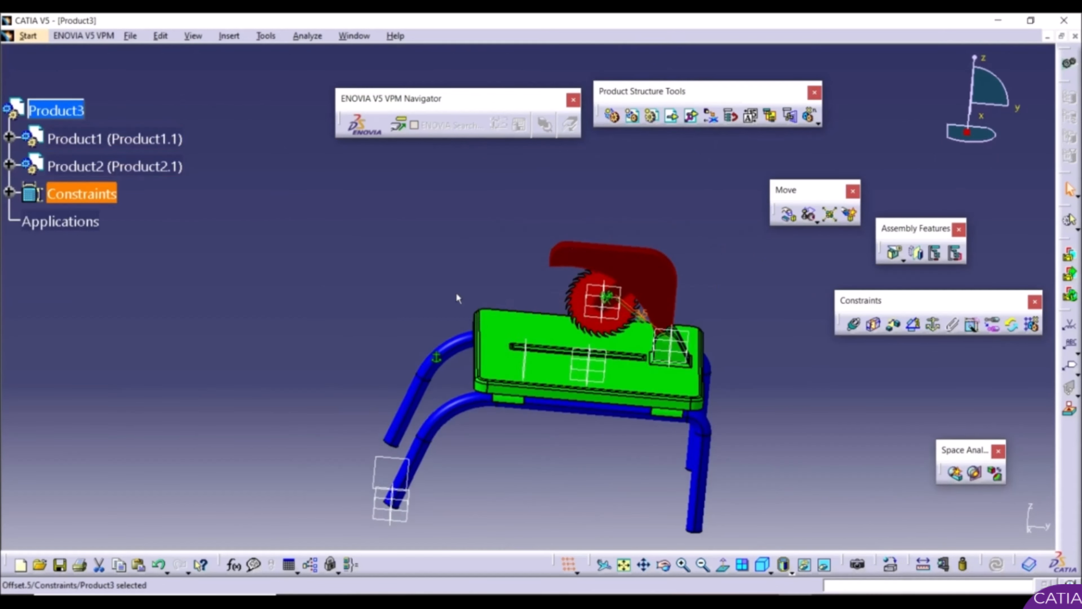
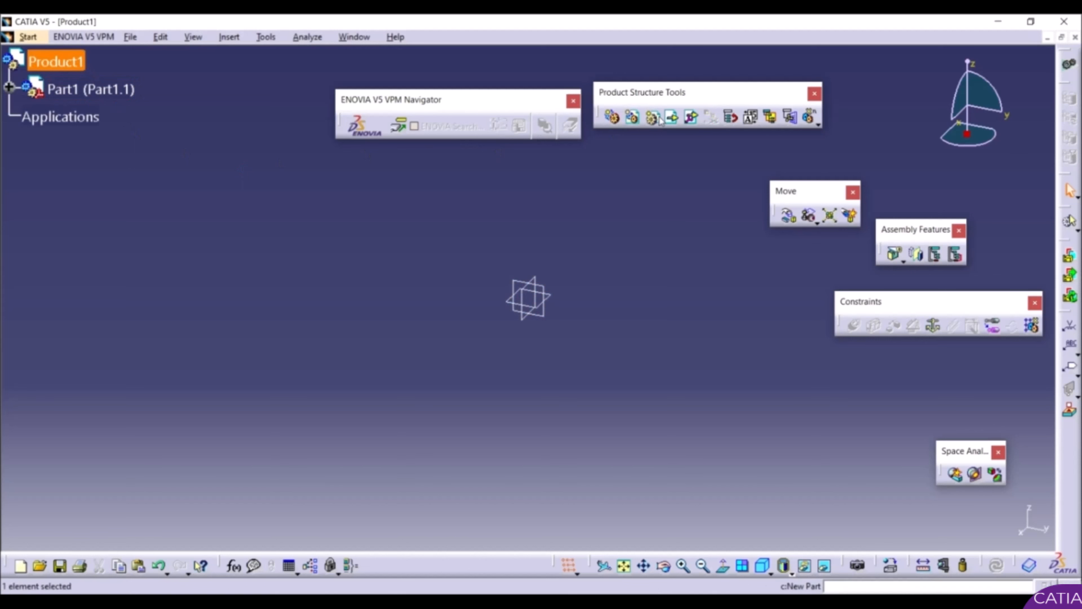
Step: Insert a second new part into Product1, using the assembly origin as its origin point
click(653, 118)
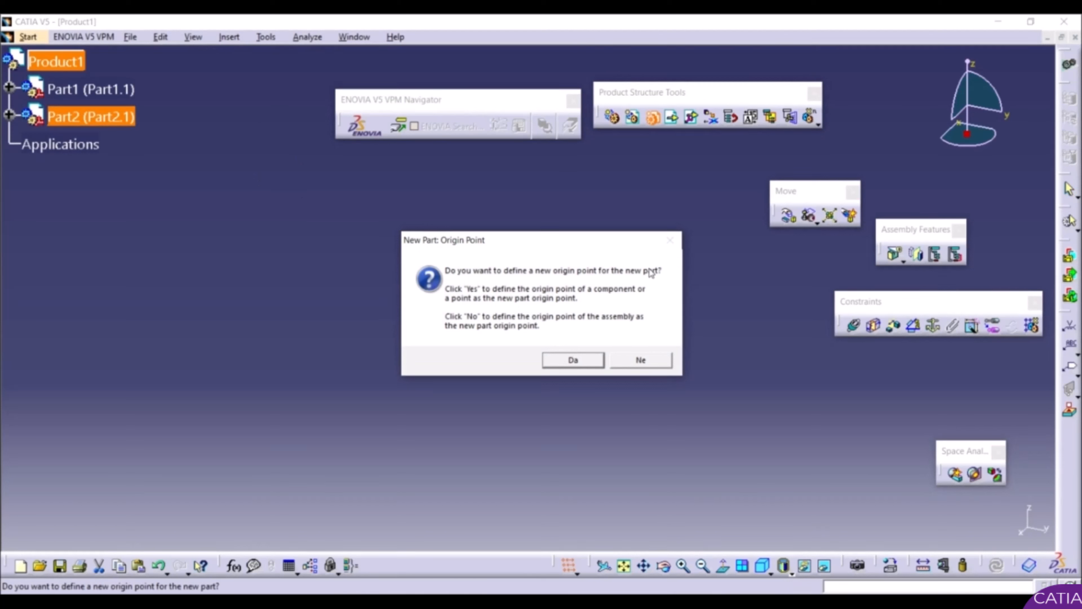
click(635, 361)
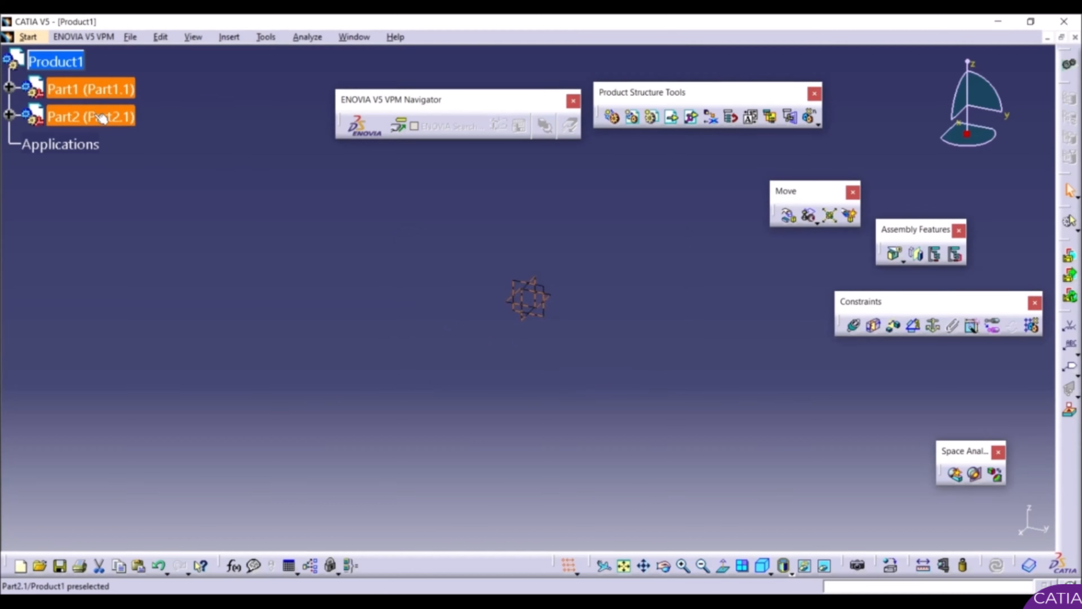
click(176, 195)
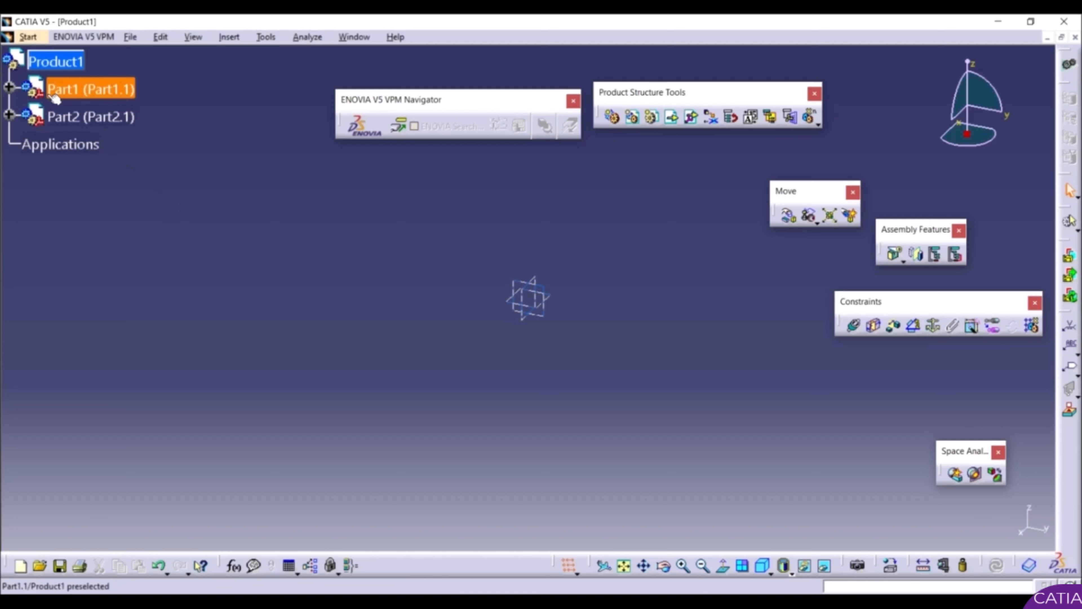
Step: Activate Part1 for editing within the assembly and start a sketch on its xy plane
click(9, 87)
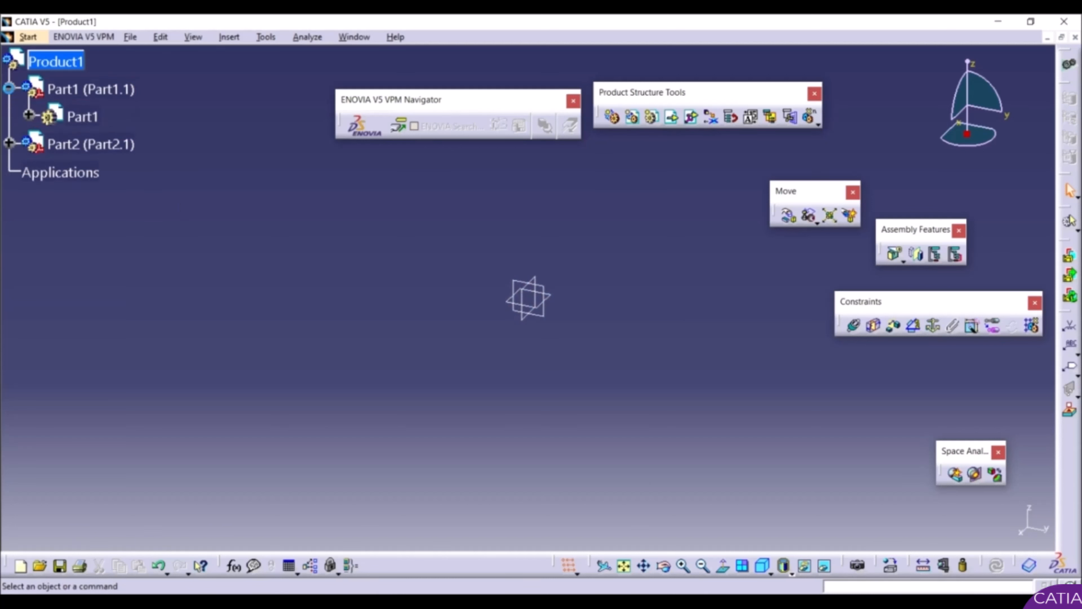
double_click(84, 119)
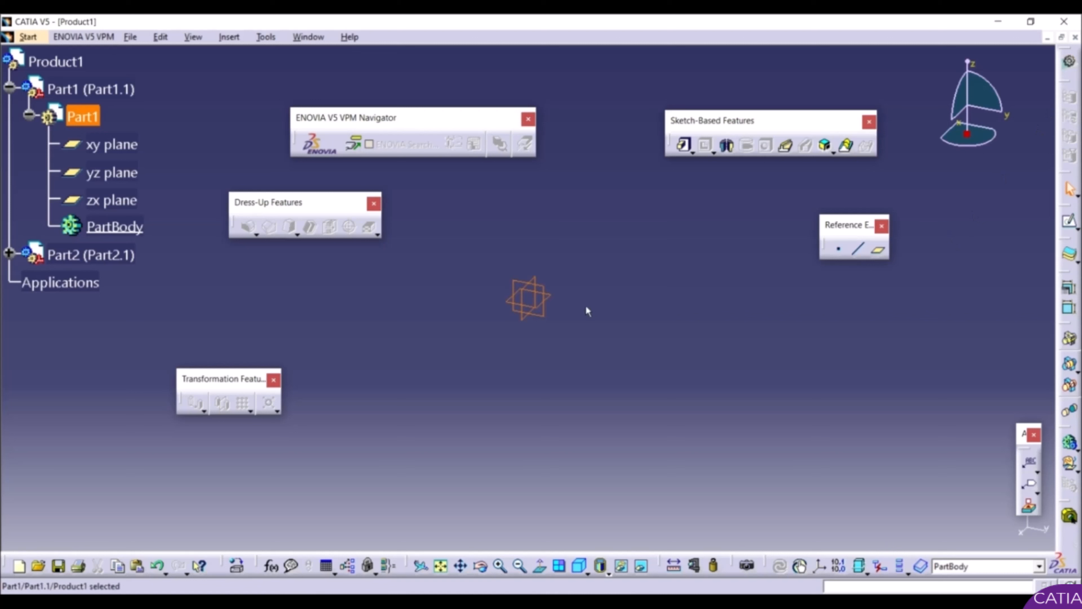
click(552, 301)
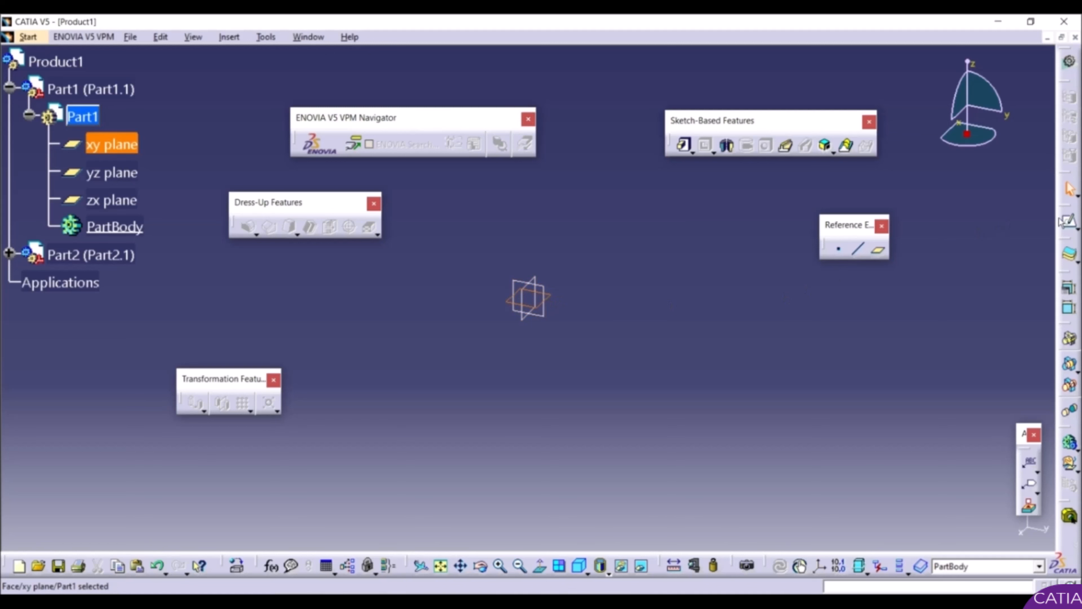
click(1069, 221)
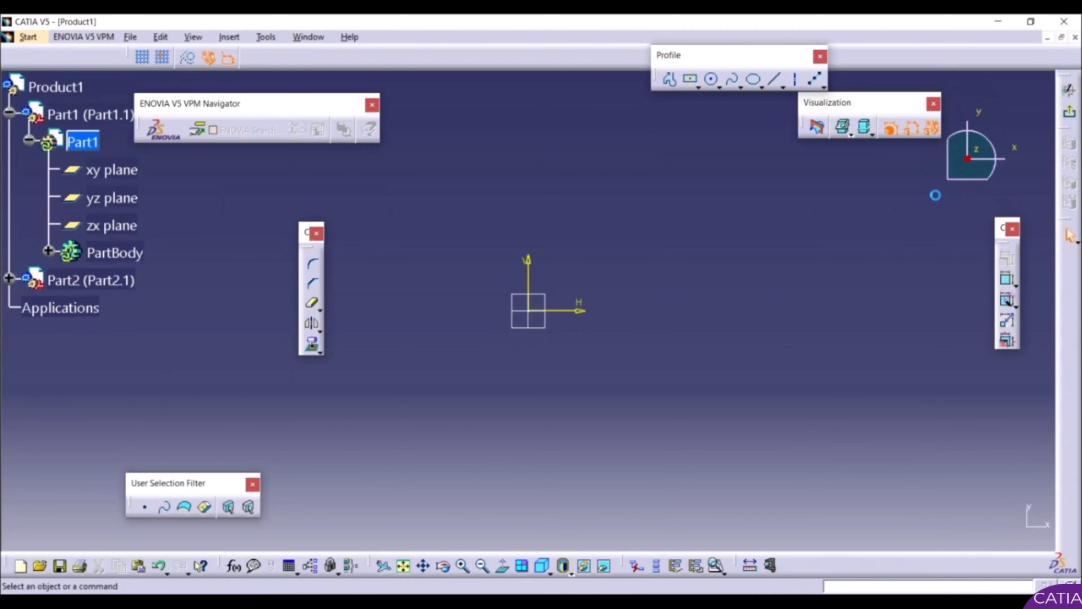
Step: Sketch a circle about 160 mm in diameter centred on the sketch origin
click(711, 78)
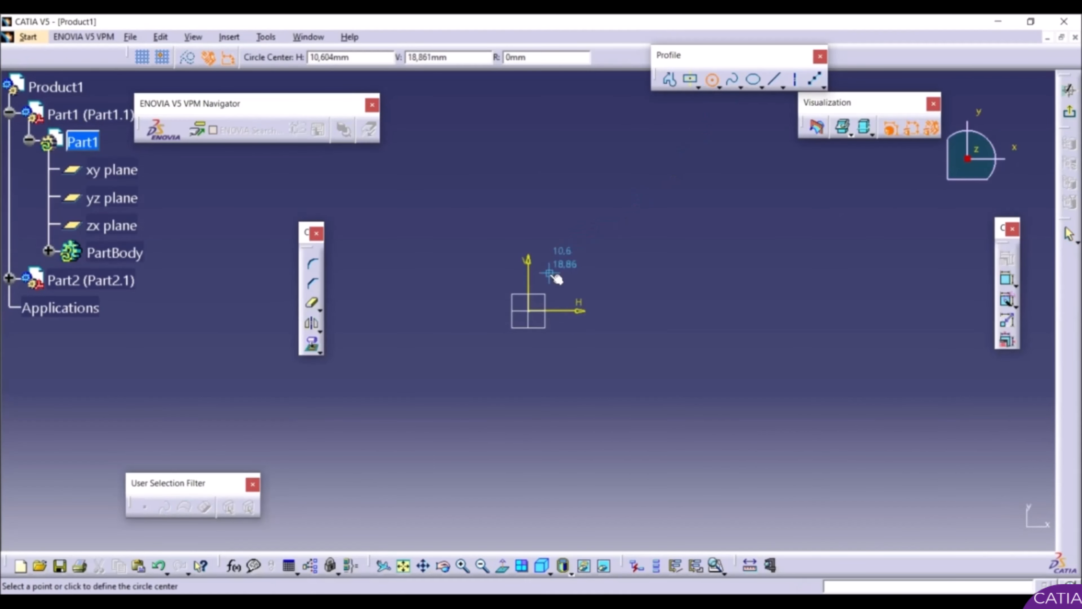
click(528, 315)
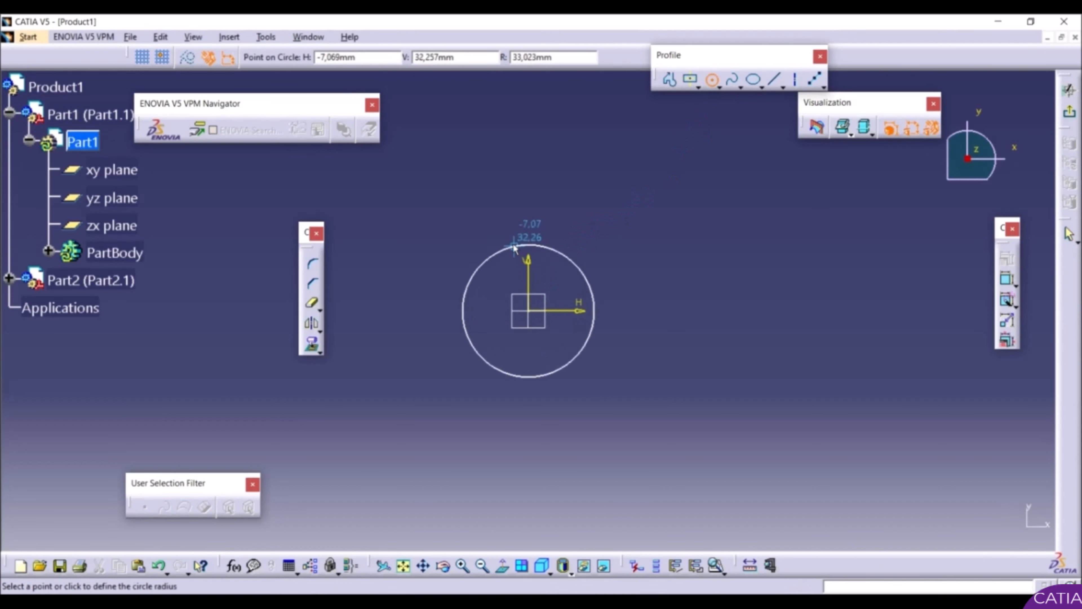
click(516, 152)
Step: Dimension the circle's diameter and set it to 150 mm
click(1006, 279)
click(748, 251)
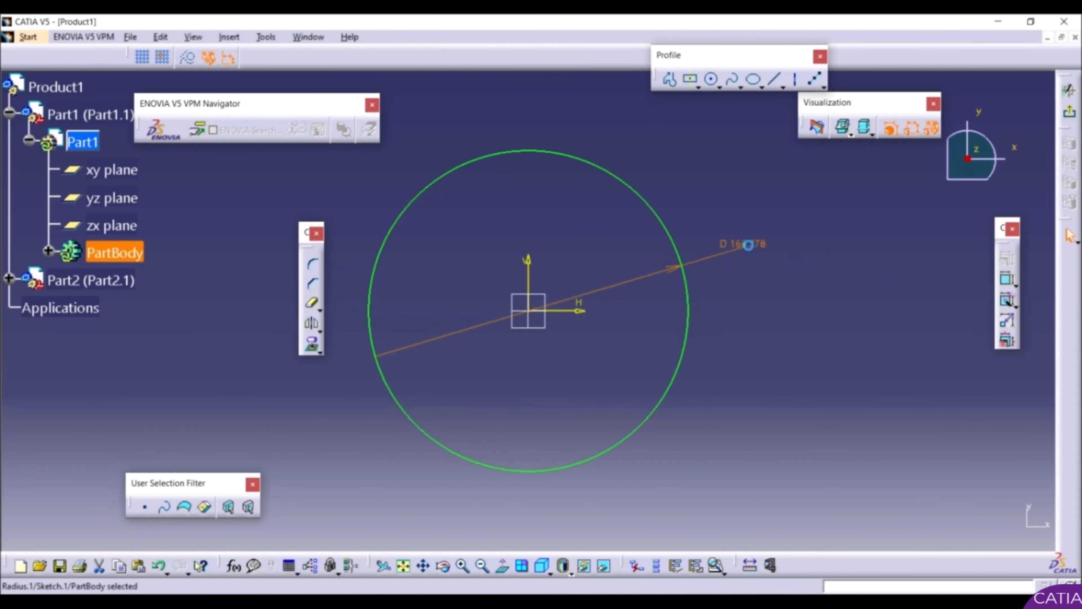
double_click(745, 246)
text(150)
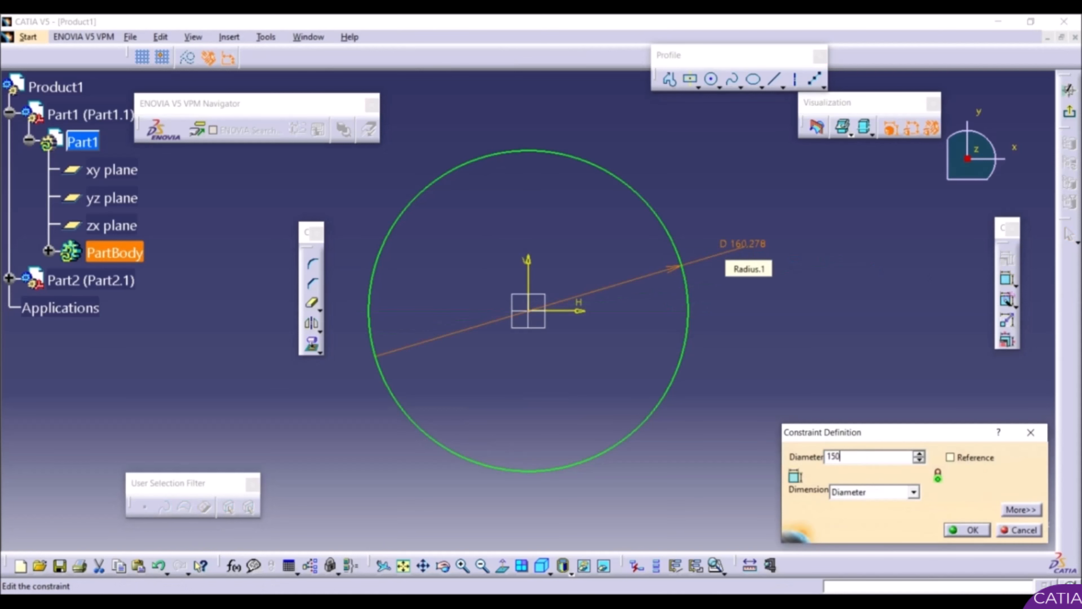
key(Return)
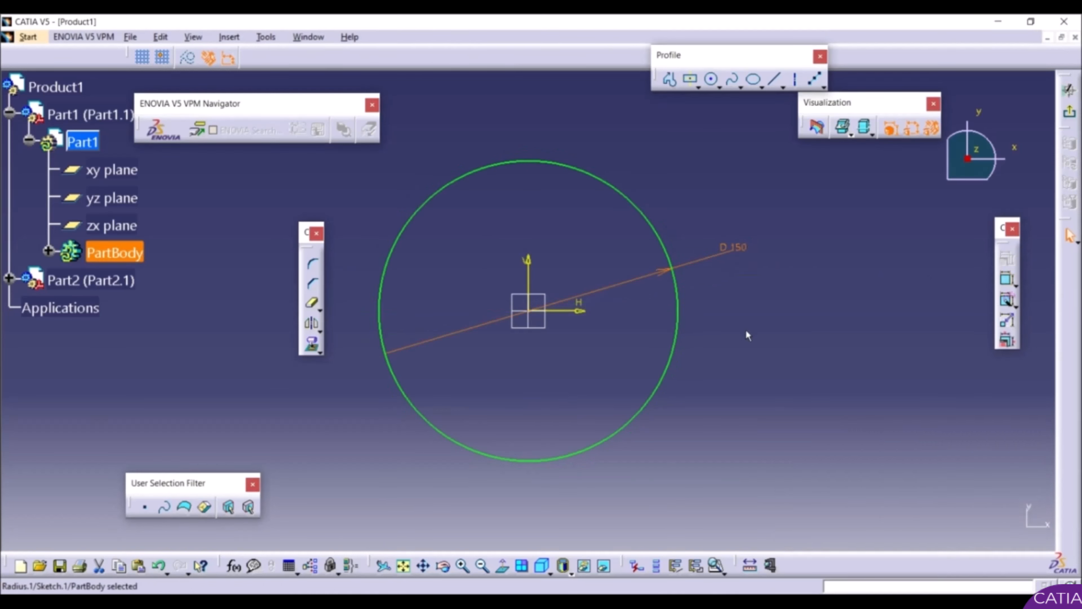
Step: Finish the circle sketch and extrude it 30 mm with Pad to form a solid disc
click(750, 379)
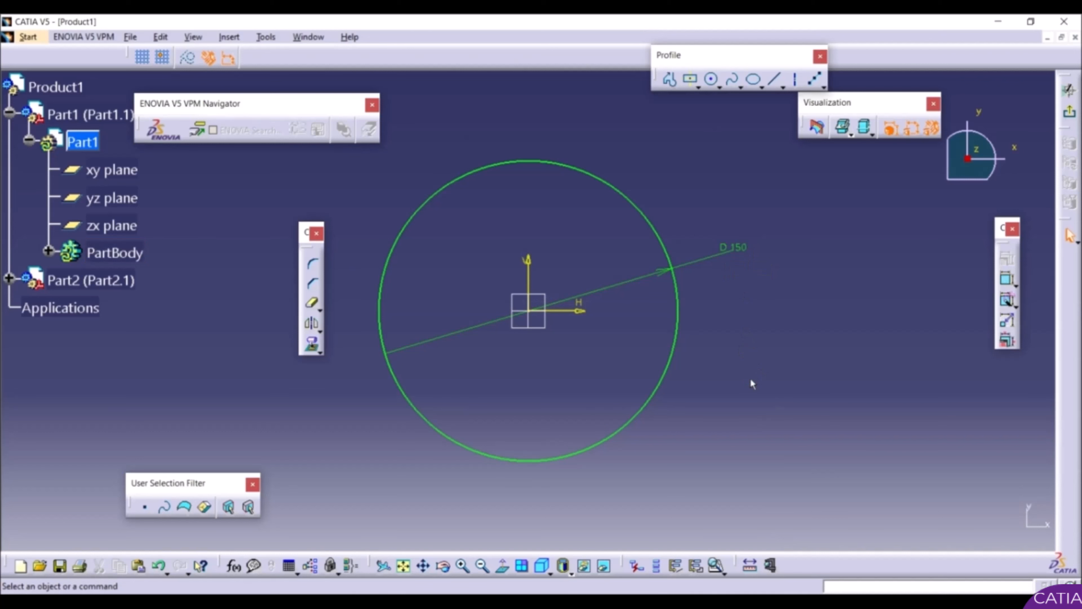
click(1069, 111)
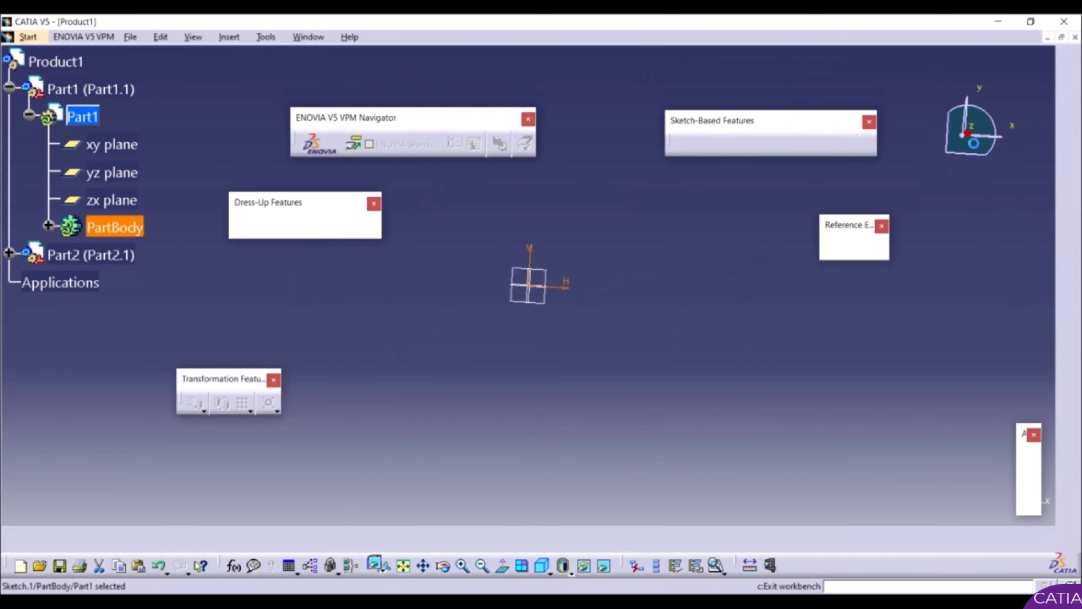
click(684, 145)
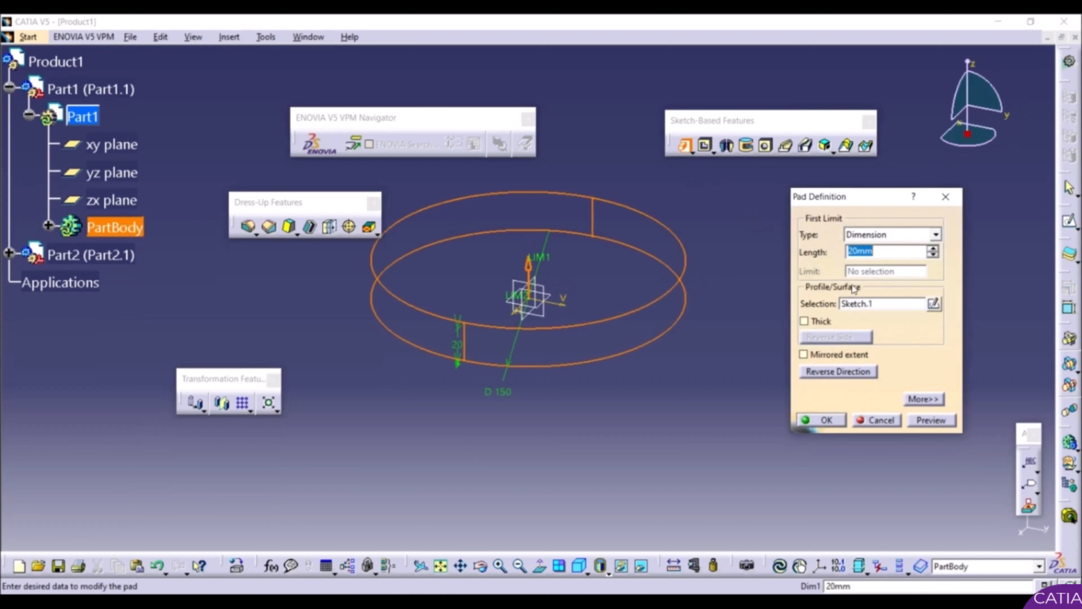
text(30)
key(Return)
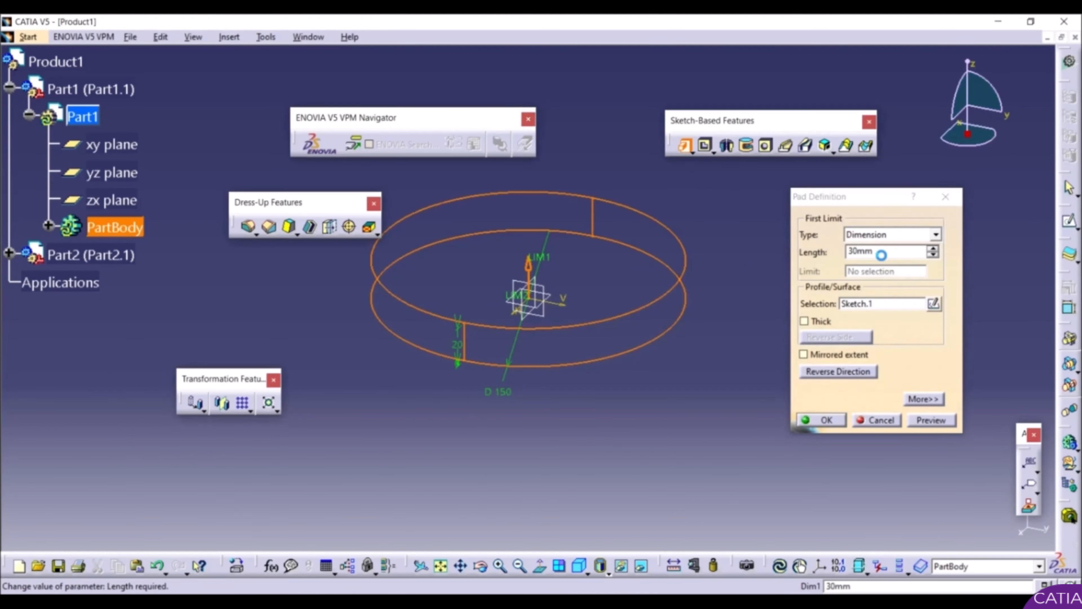
click(816, 361)
middle_drag(638, 365, 708, 441)
Step: Start a sketch on the disc's top face and draw a circle about 22 mm in diameter, centred on the horizontal axis about 53 mm from the origin
click(671, 344)
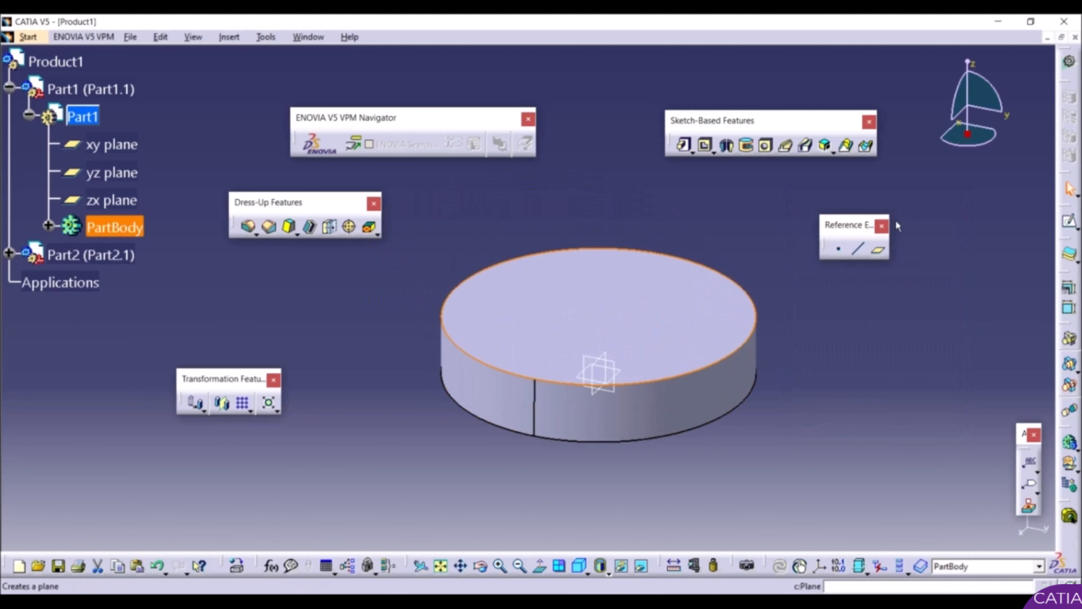
click(1070, 223)
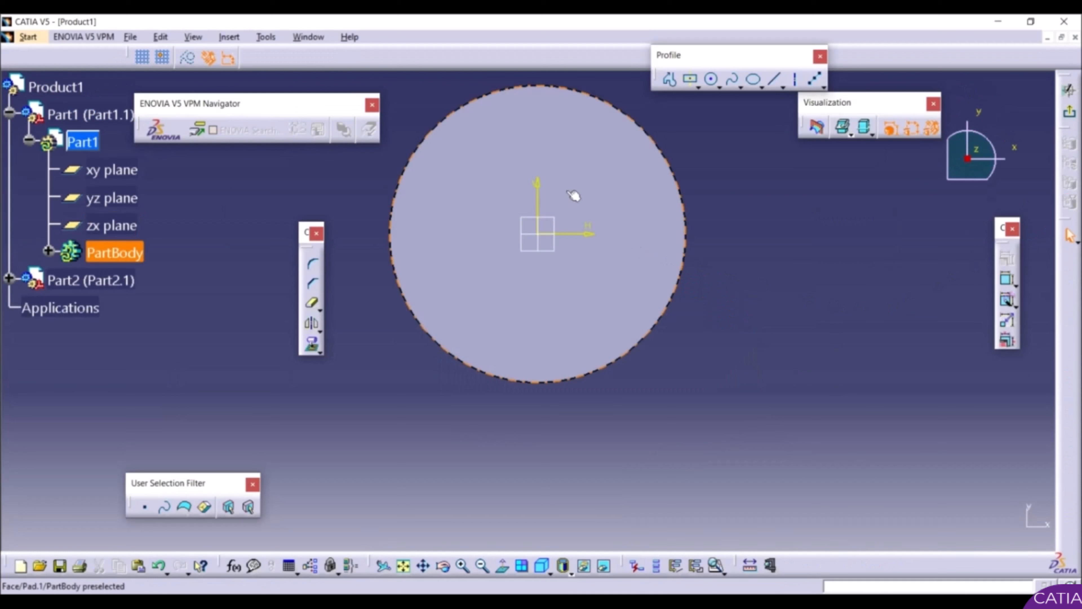
click(712, 80)
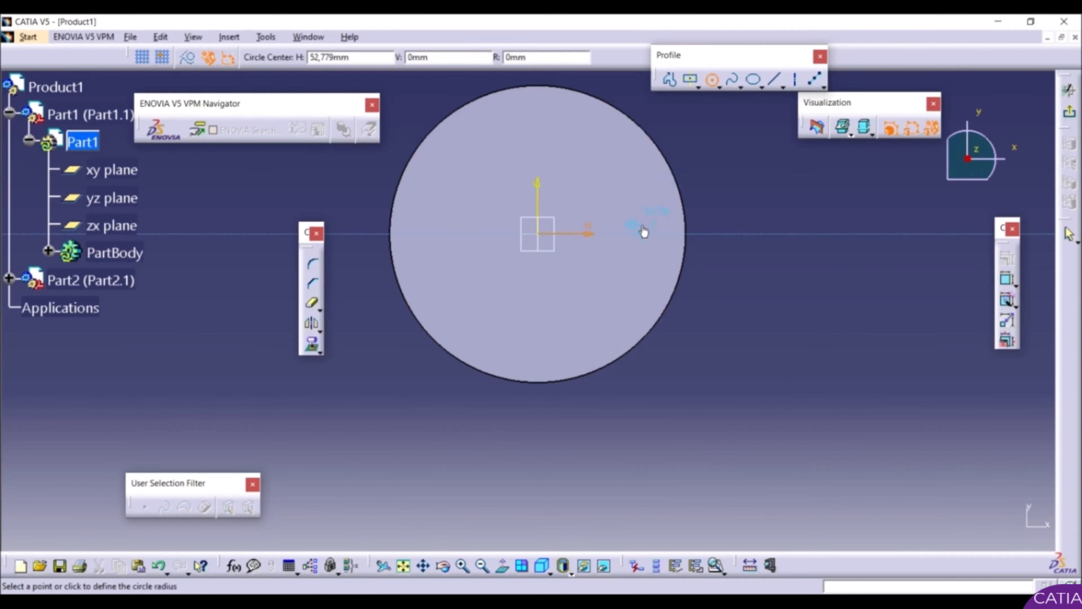
click(660, 213)
click(762, 250)
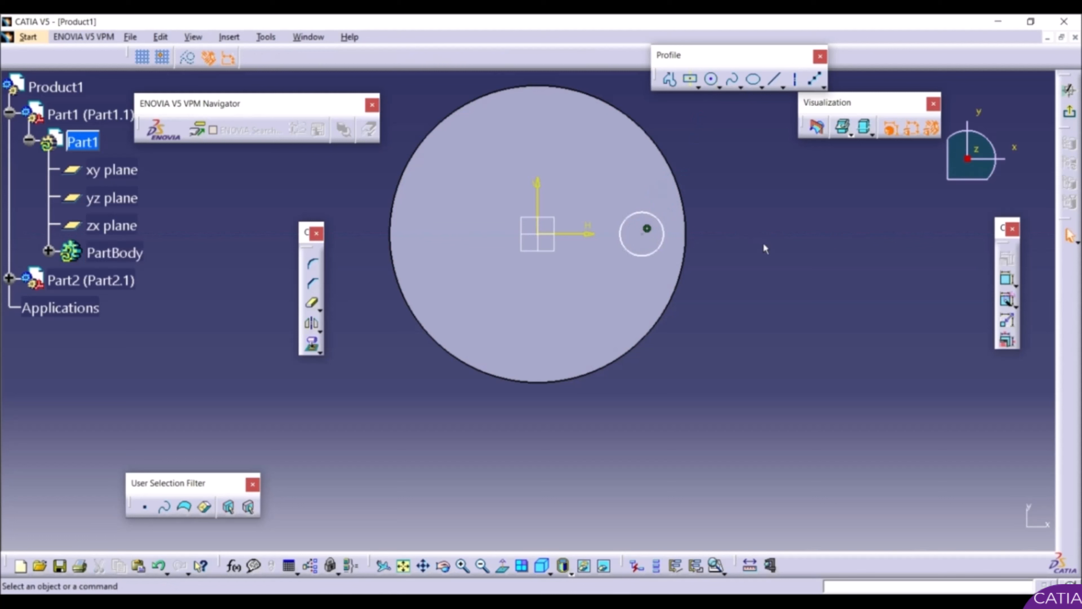
Step: Dimension the small circle's diameter and set it to 20 mm
click(1007, 279)
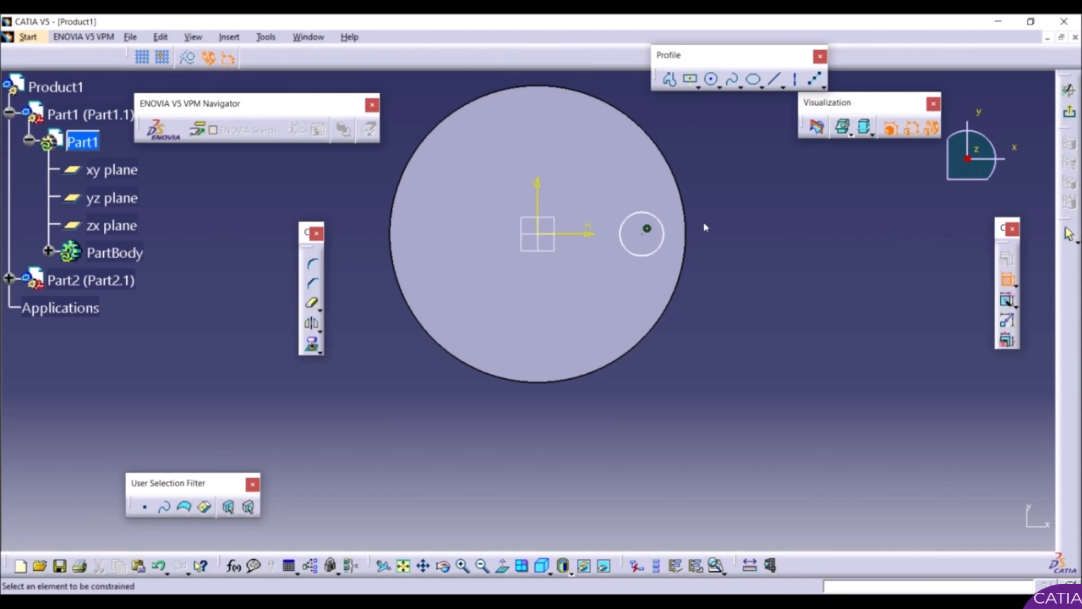
click(663, 227)
click(716, 228)
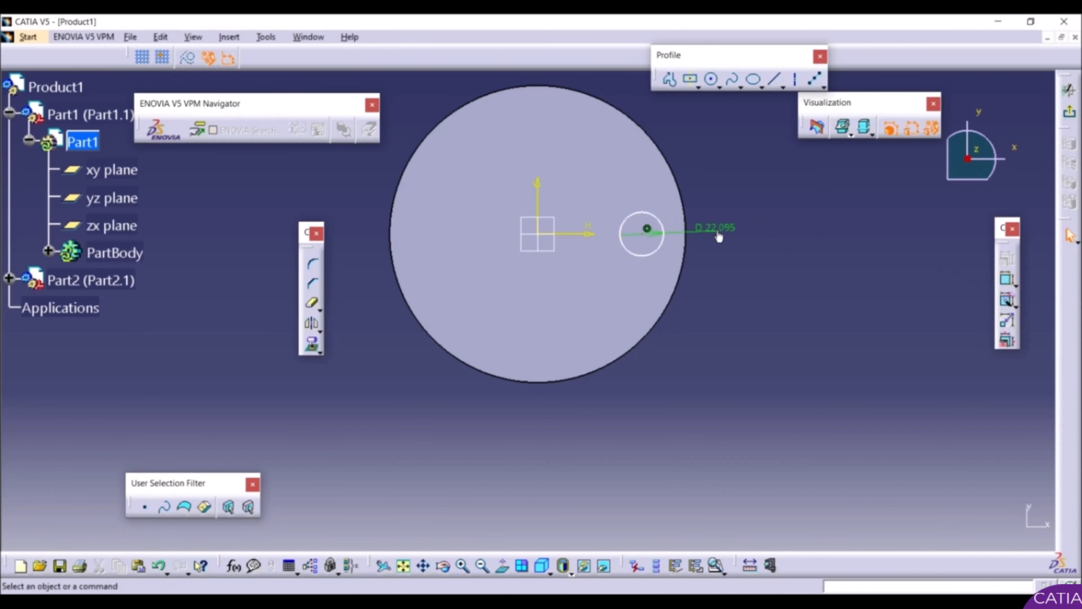
double_click(716, 228)
text(20mm)
key(Return)
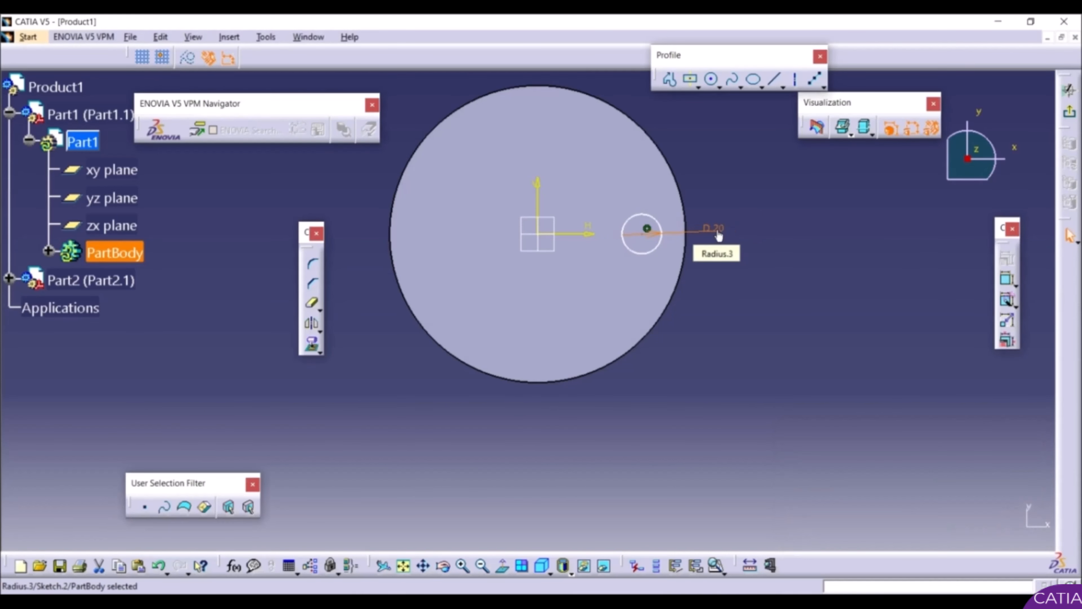
click(973, 286)
Step: Dimension the distance from the small circle's centre to the vertical axis and set it to 50 mm
click(1005, 278)
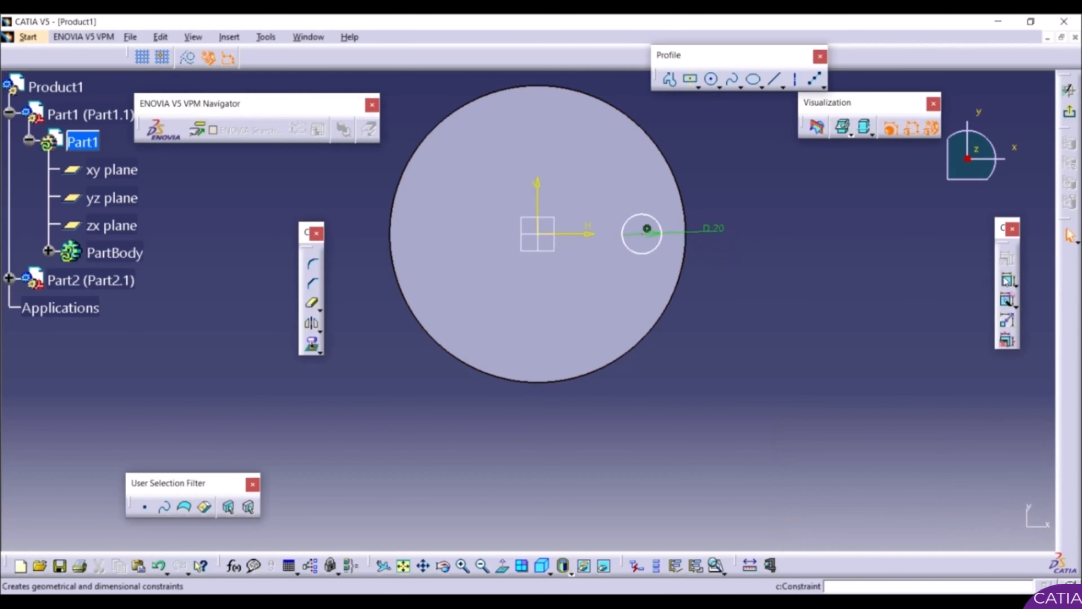
click(644, 240)
click(539, 212)
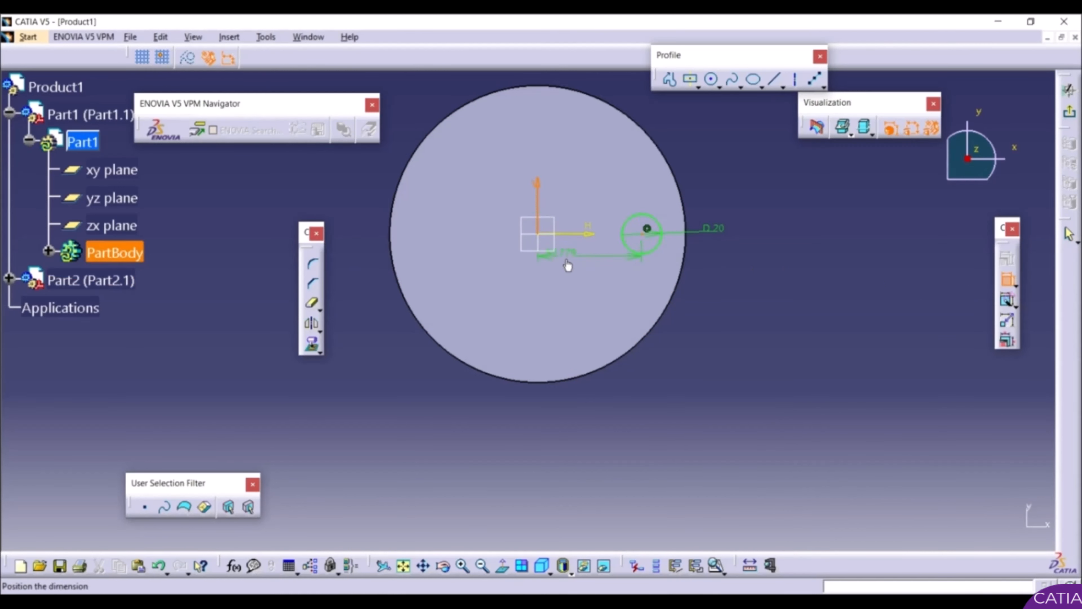
click(583, 290)
double_click(584, 290)
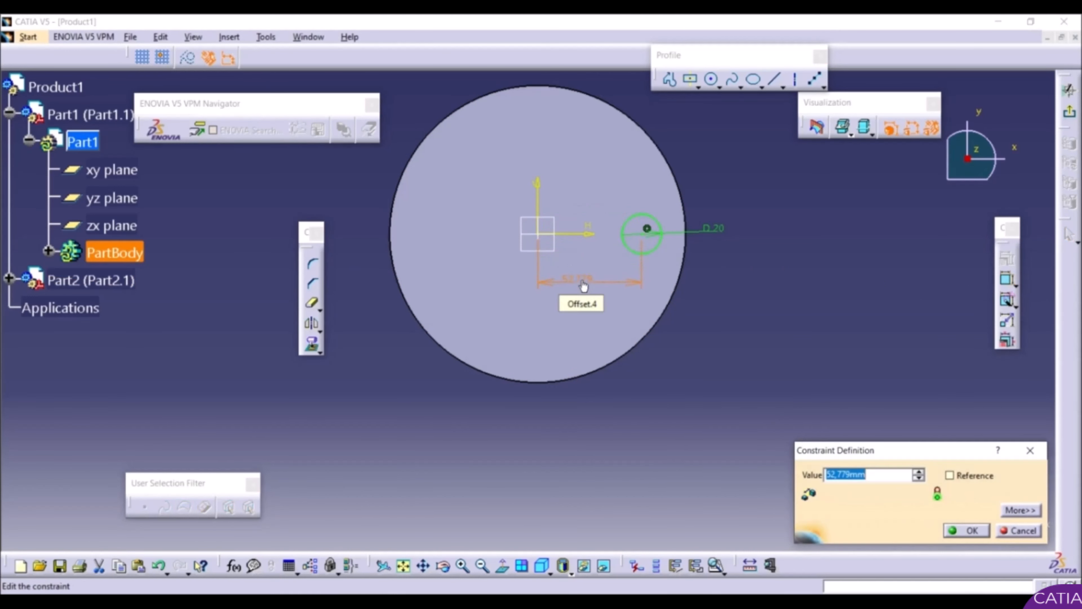
text(50)
key(Return)
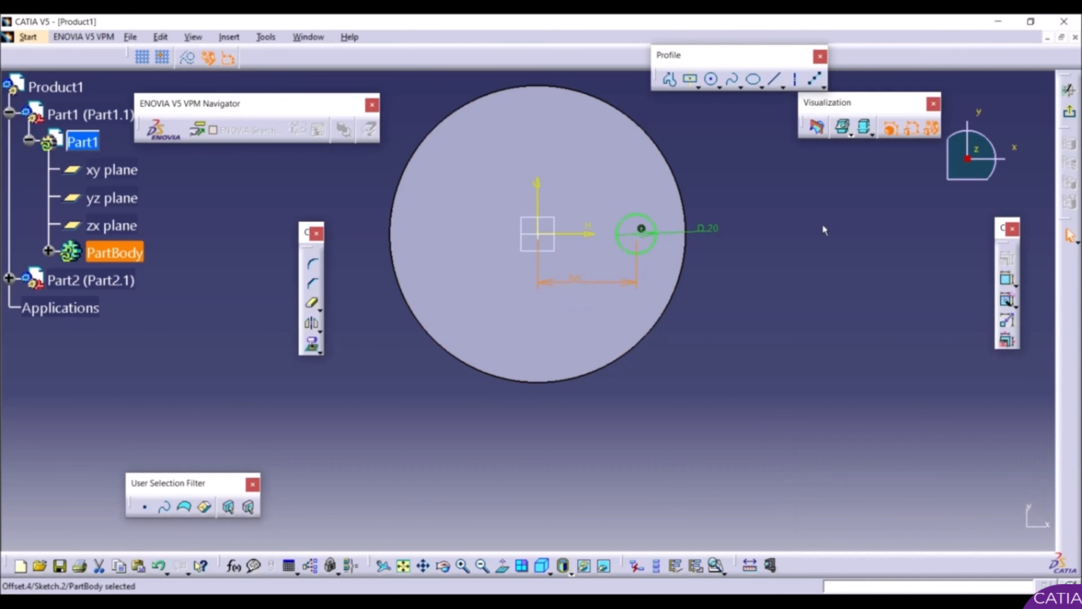
Step: Finish the sketch and cut the small circle into the disc as a 20 mm deep Pocket
click(1069, 112)
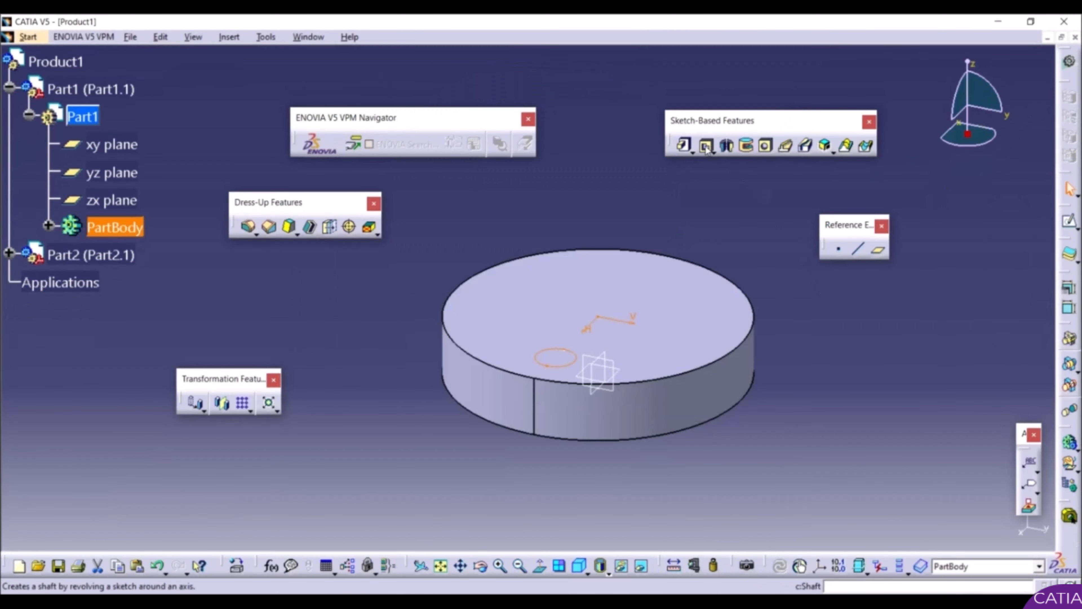
click(705, 145)
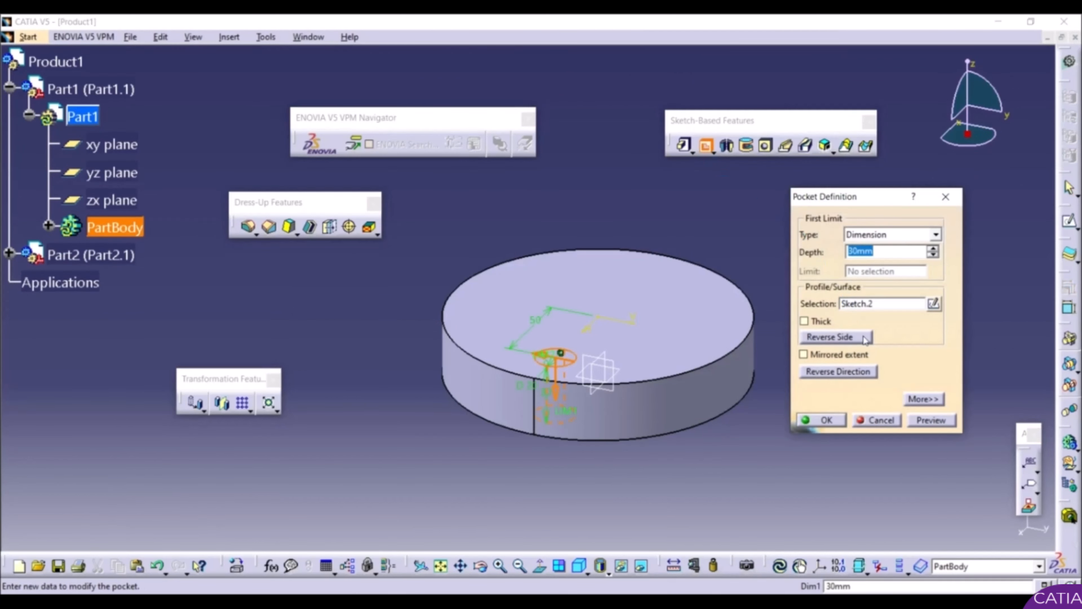
text(20)
key(Return)
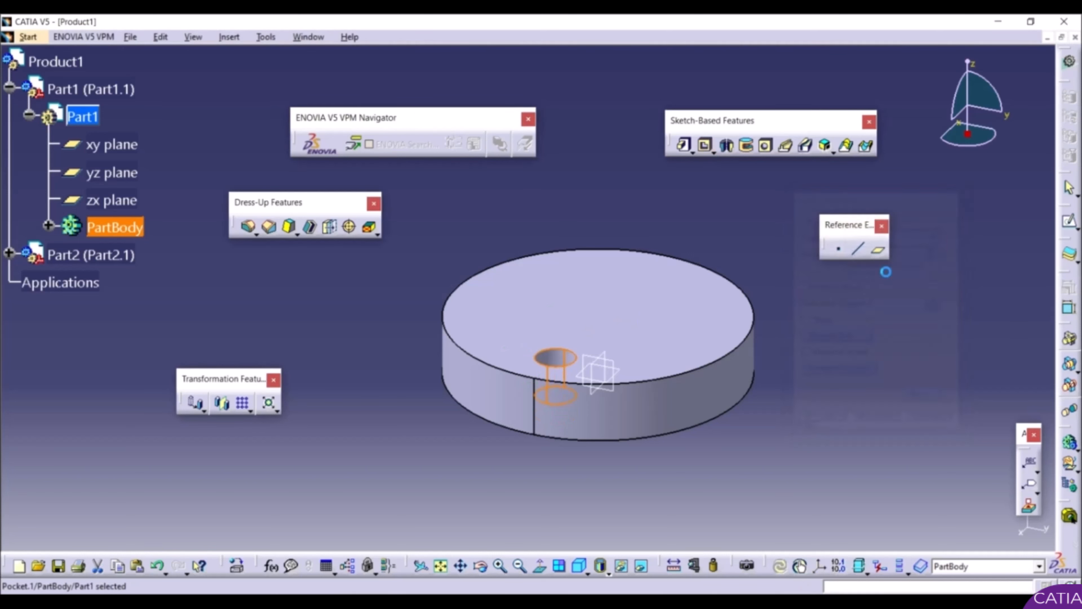
middle_drag(699, 311, 705, 340)
middle_drag(621, 302, 616, 264)
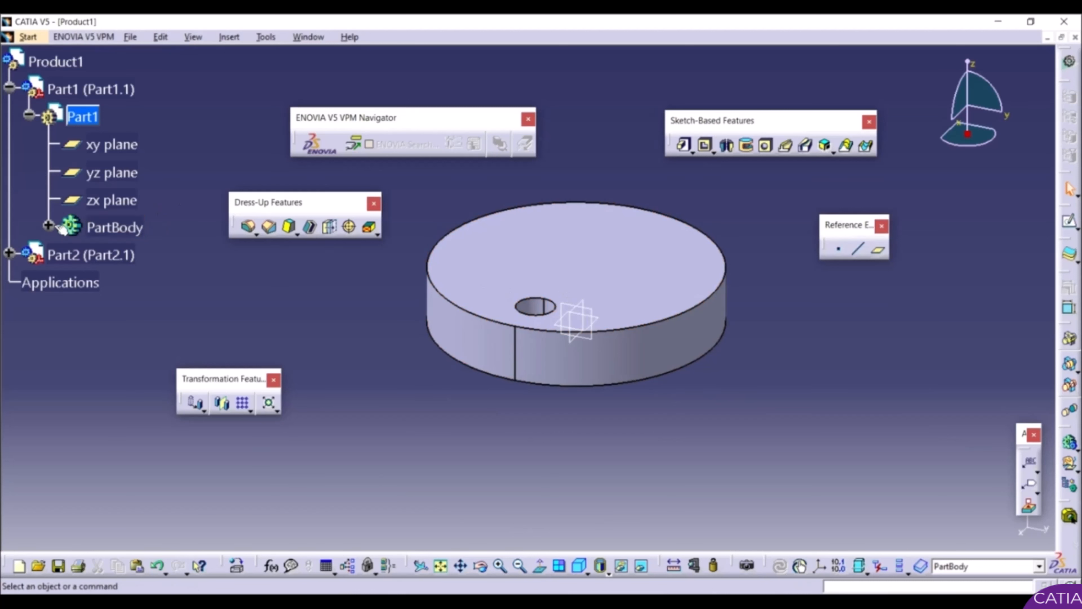
Step: Activate Product1 at assembly level, collapse the Part1 branch and expand the Part2 branch in the tree
click(81, 120)
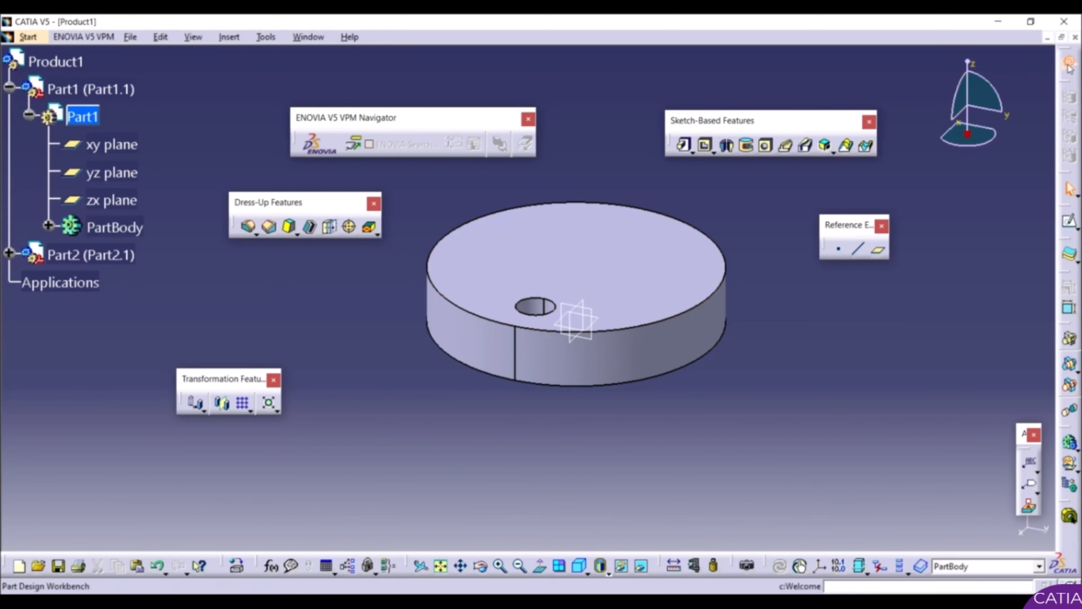
double_click(64, 64)
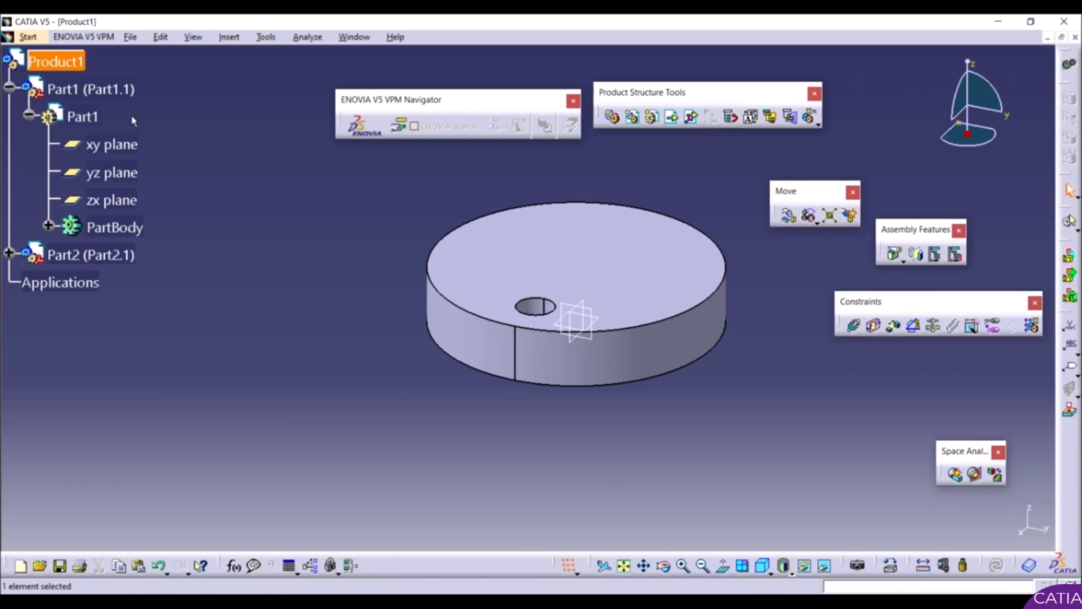
click(9, 88)
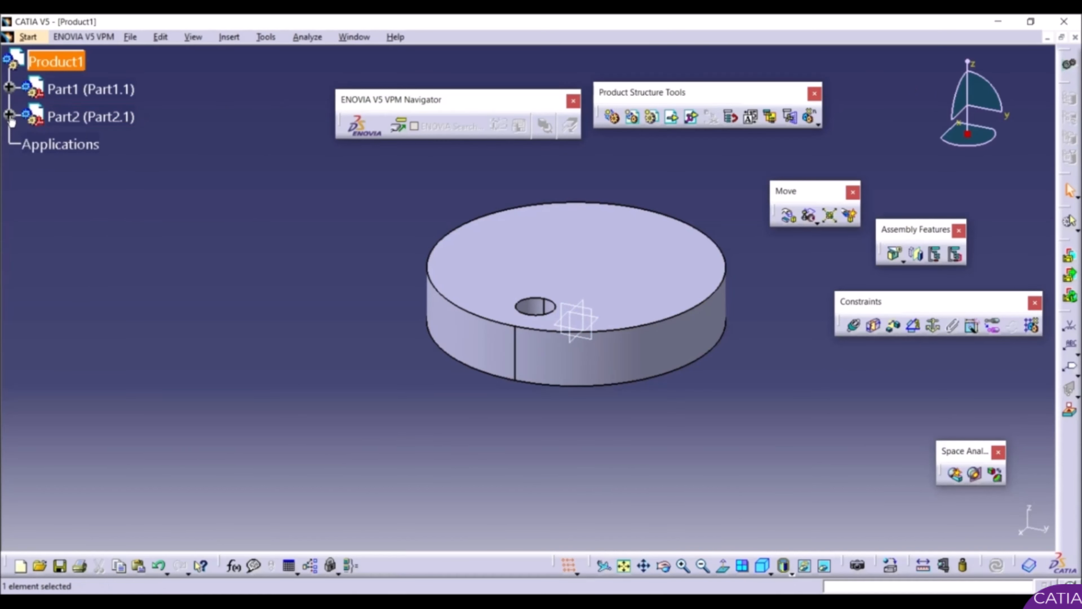
click(9, 115)
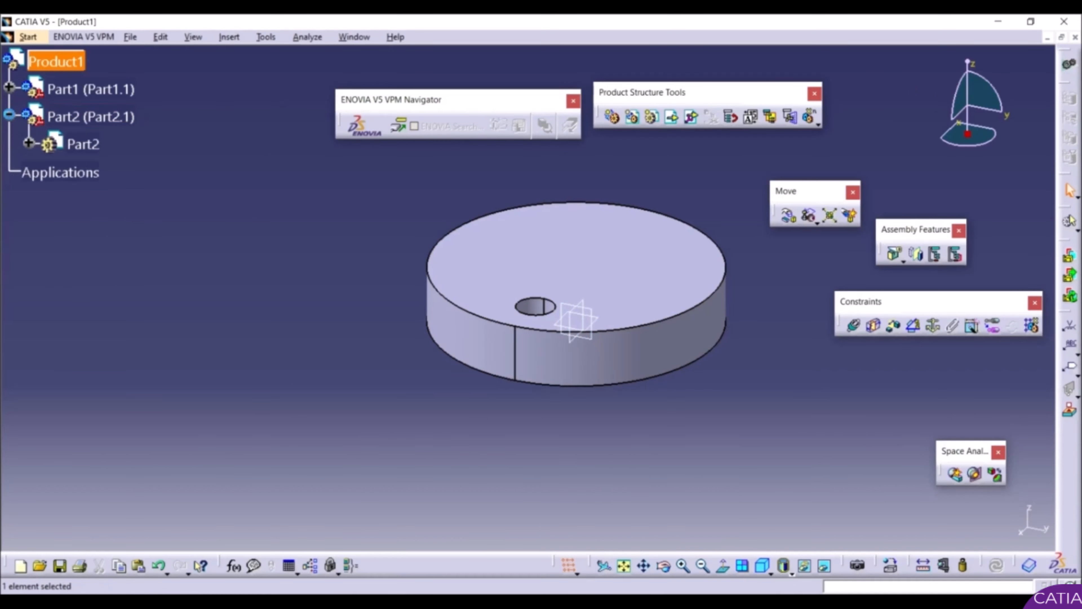
Step: Activate Part2 for editing within the assembly and start a sketch on its yz plane
double_click(79, 147)
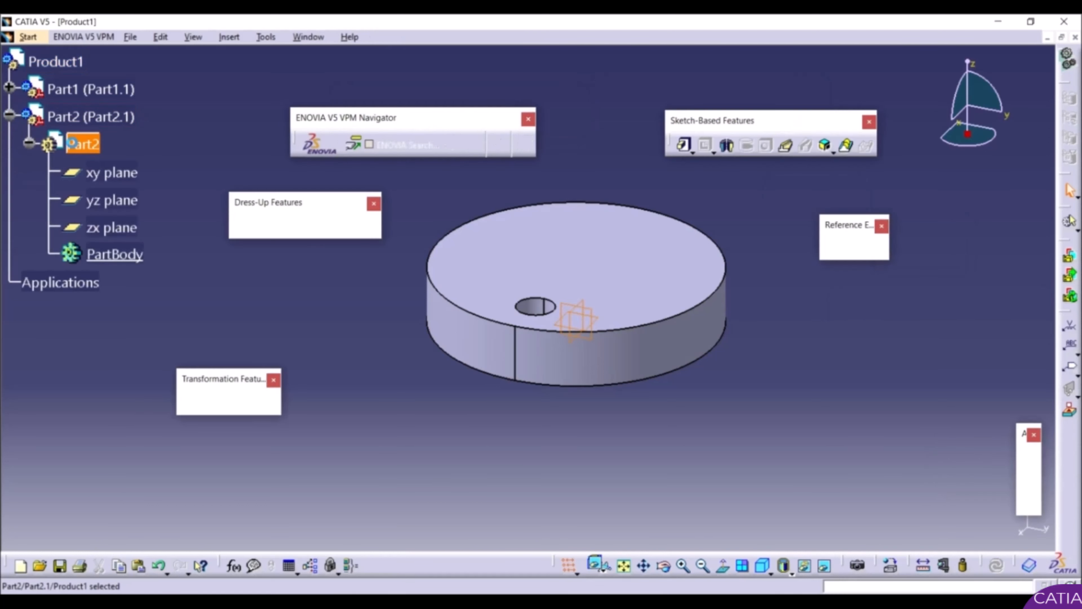
middle_drag(411, 265, 507, 294)
click(606, 295)
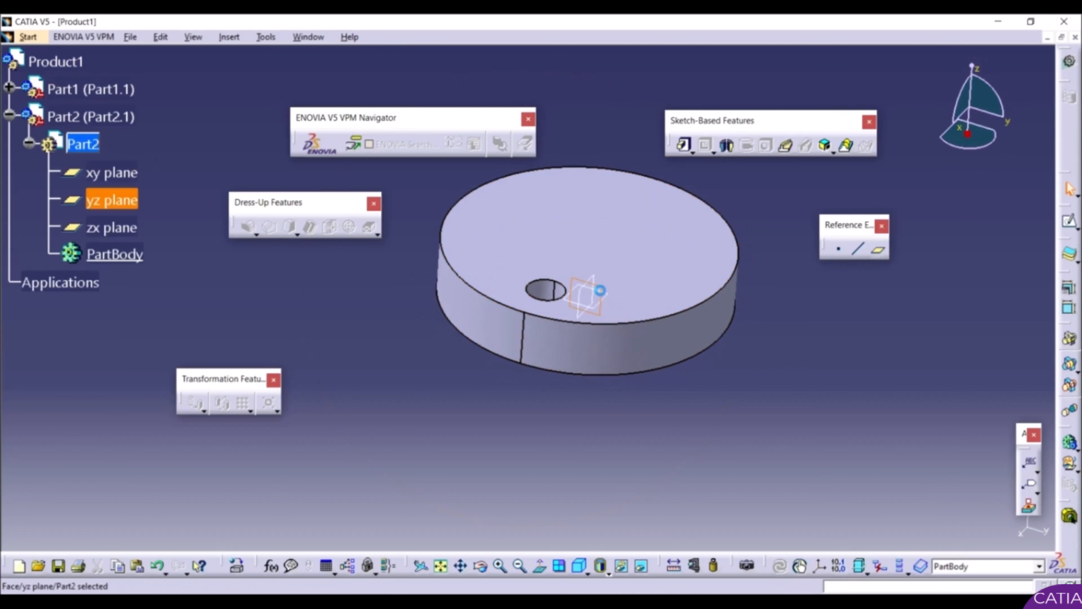
click(1070, 220)
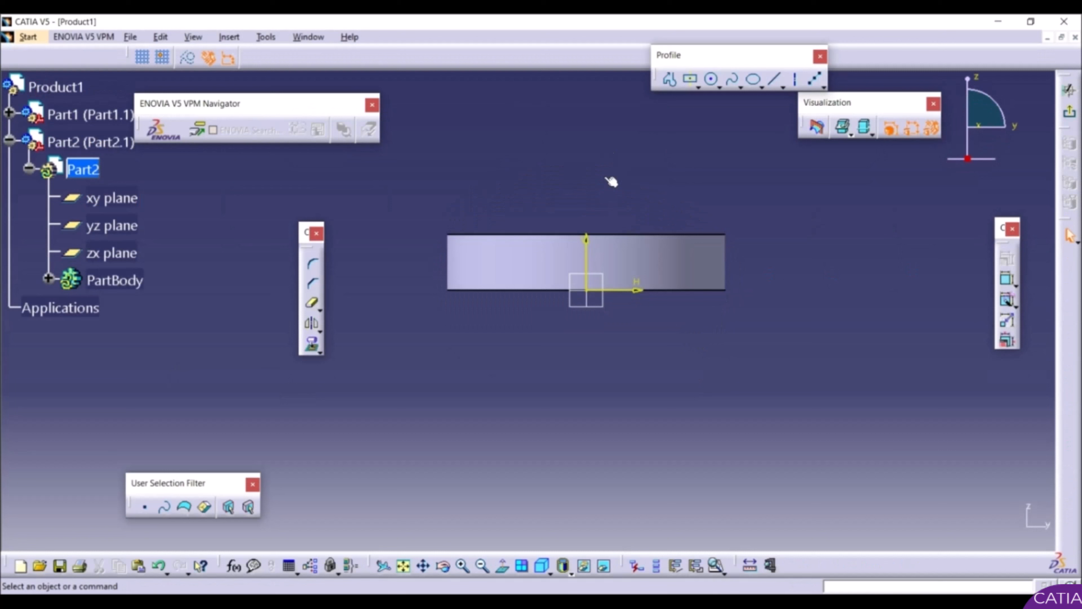
mouse_move(612, 177)
middle_down()
mouse_move(599, 159)
mouse_move(601, 205)
middle_up()
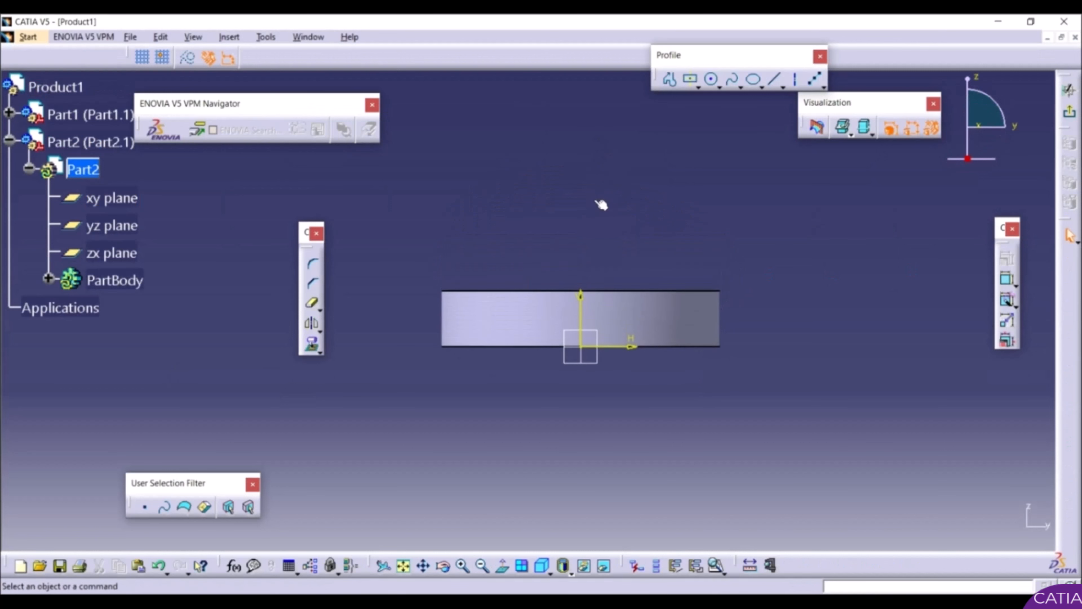
Step: Sketch a closed stepped half-profile on the vertical axis above the disc, about 52 mm tall, with a 17 mm wide stem and 36 mm wide head
click(670, 78)
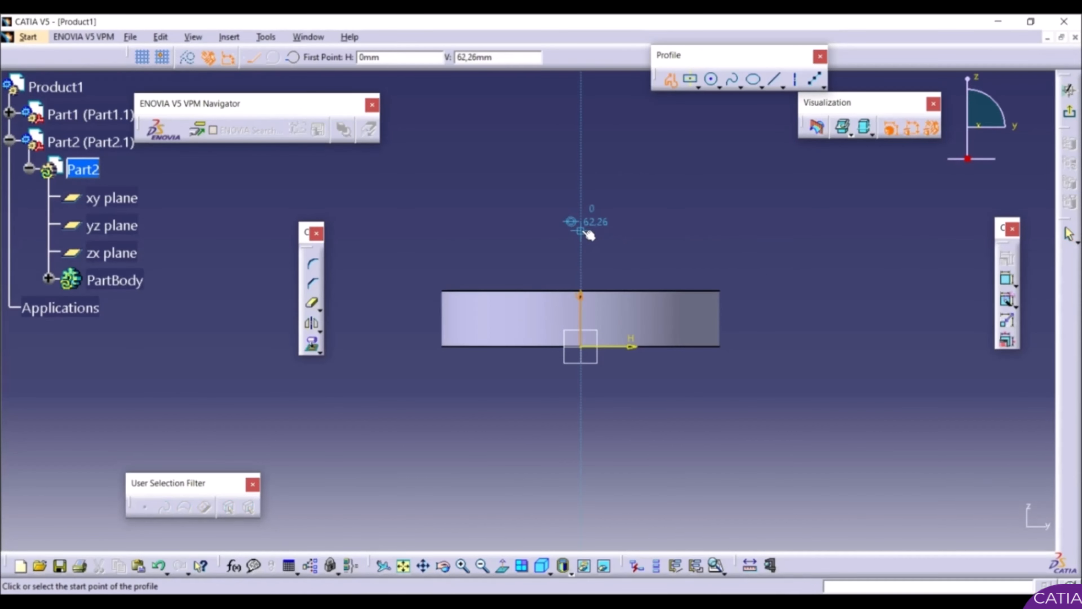
click(586, 225)
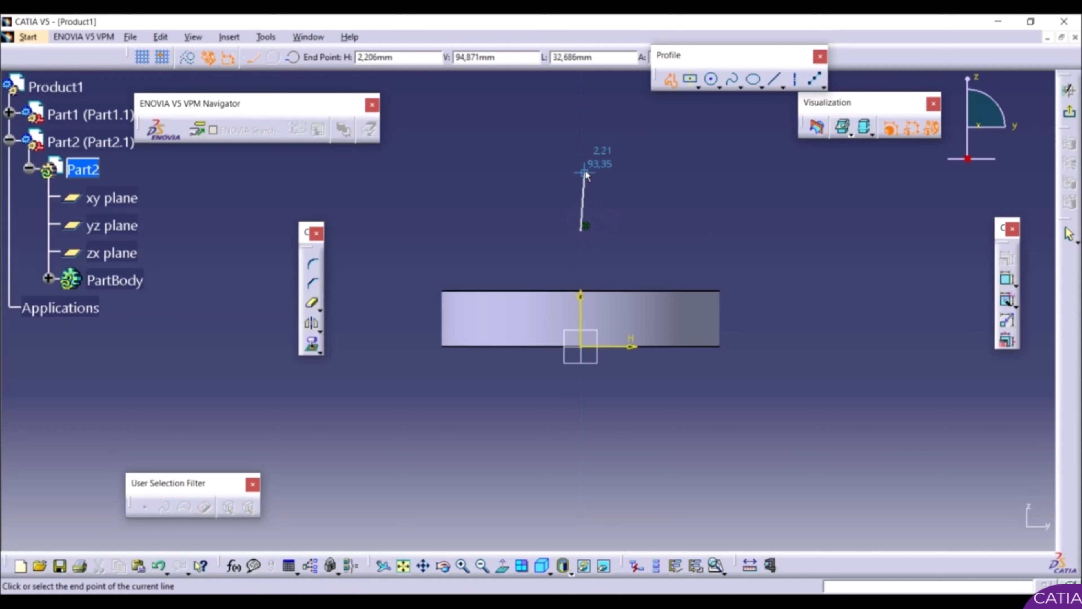
click(581, 133)
click(648, 134)
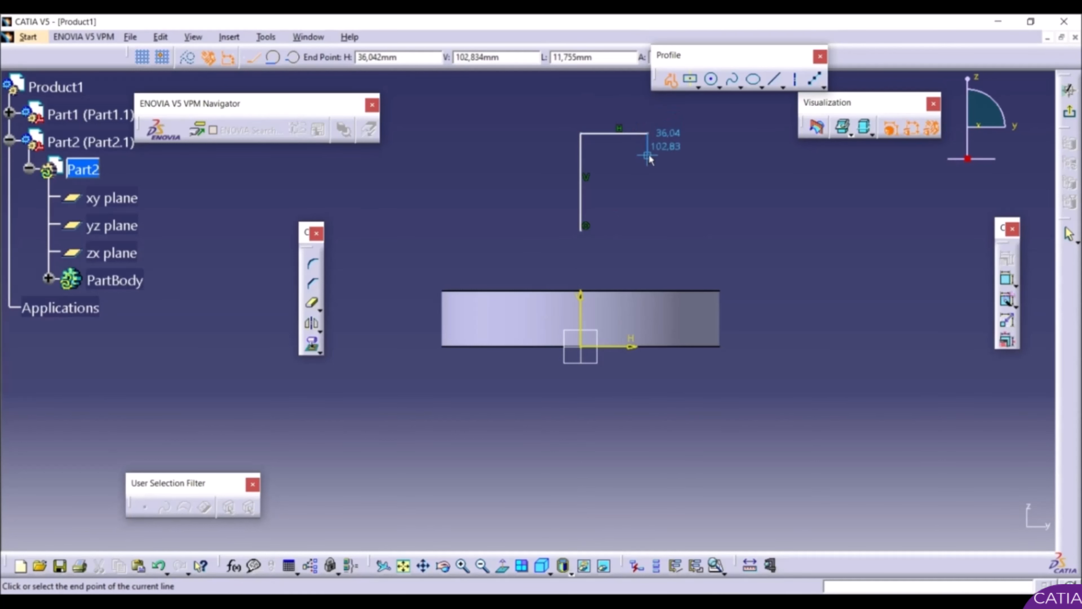
click(647, 156)
click(613, 155)
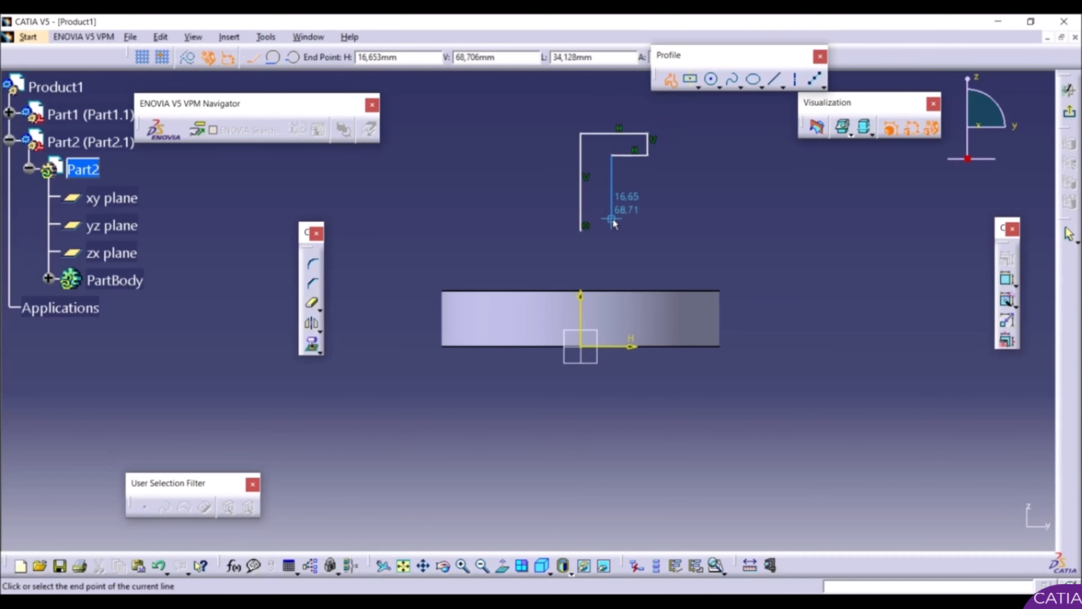
click(612, 230)
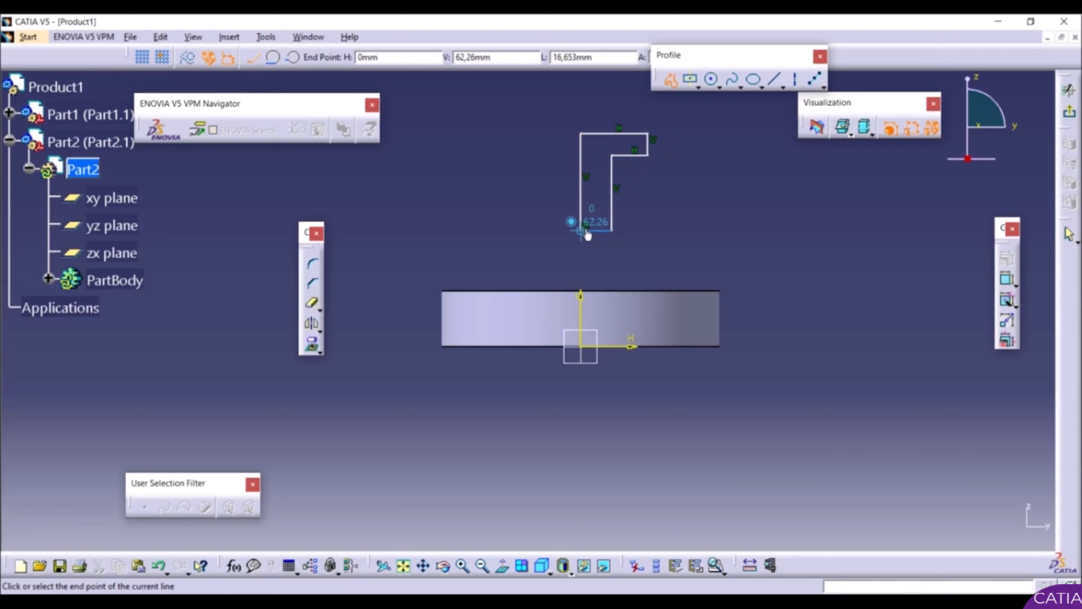
click(581, 230)
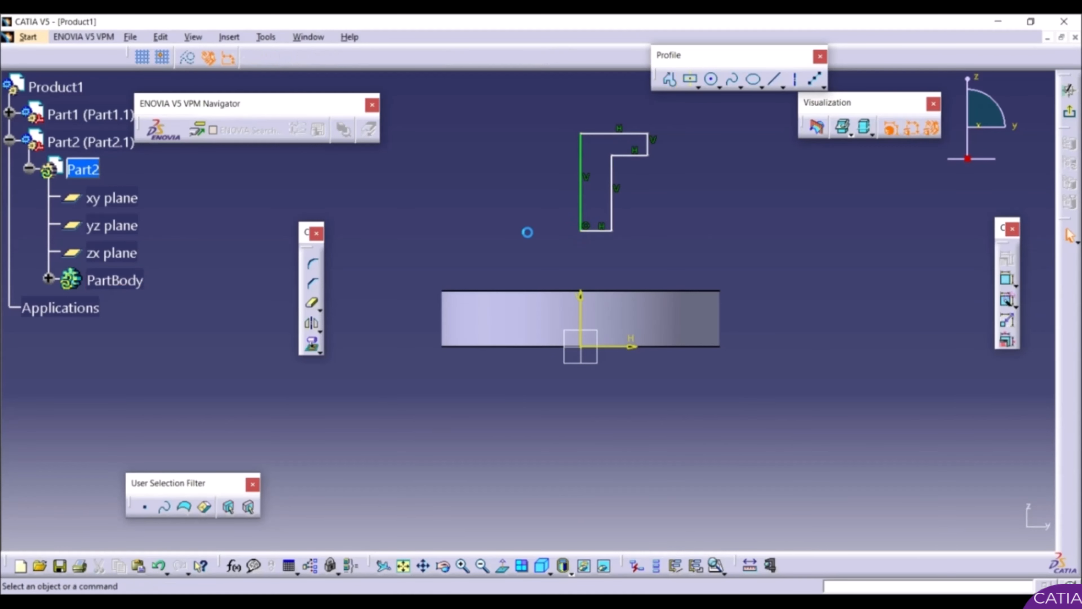
Step: Dimension the stem width between the vertical axis line and the stem's outer line and set it to 10 mm
click(1007, 280)
click(581, 220)
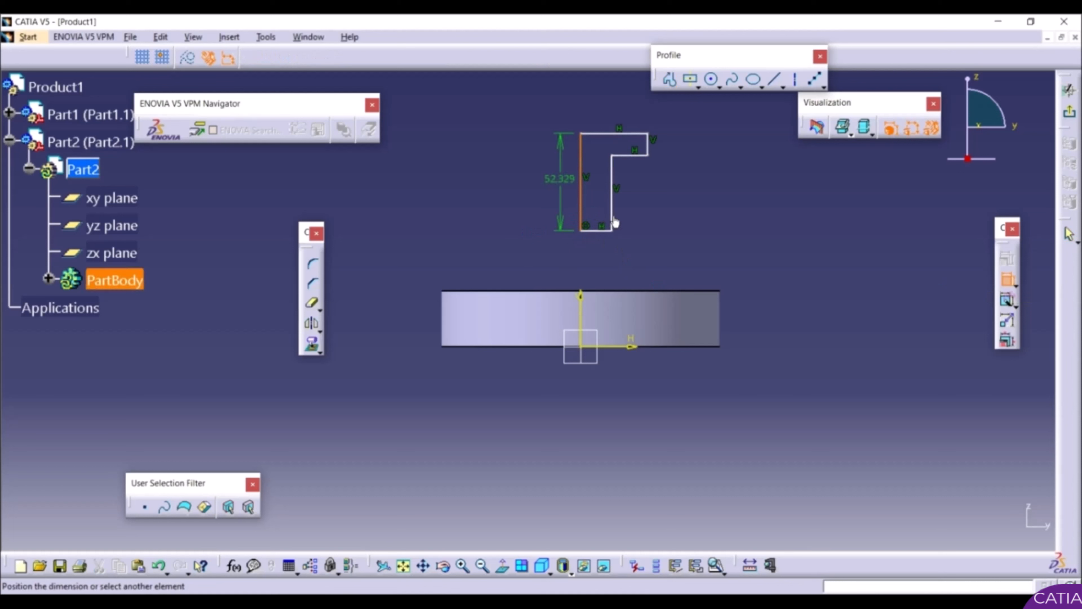
click(613, 221)
click(607, 256)
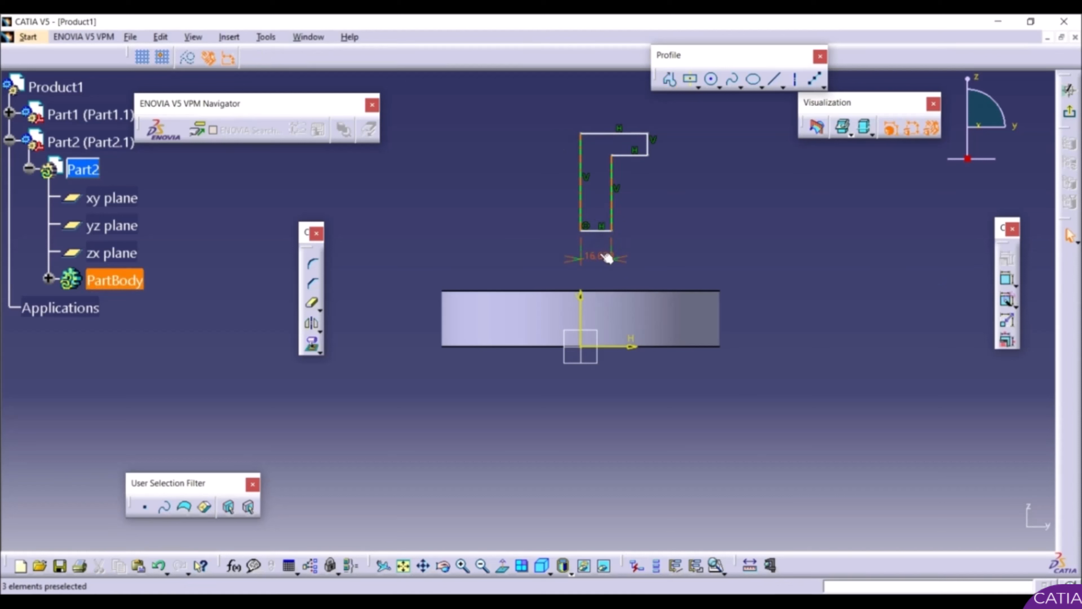
double_click(601, 255)
text(10)
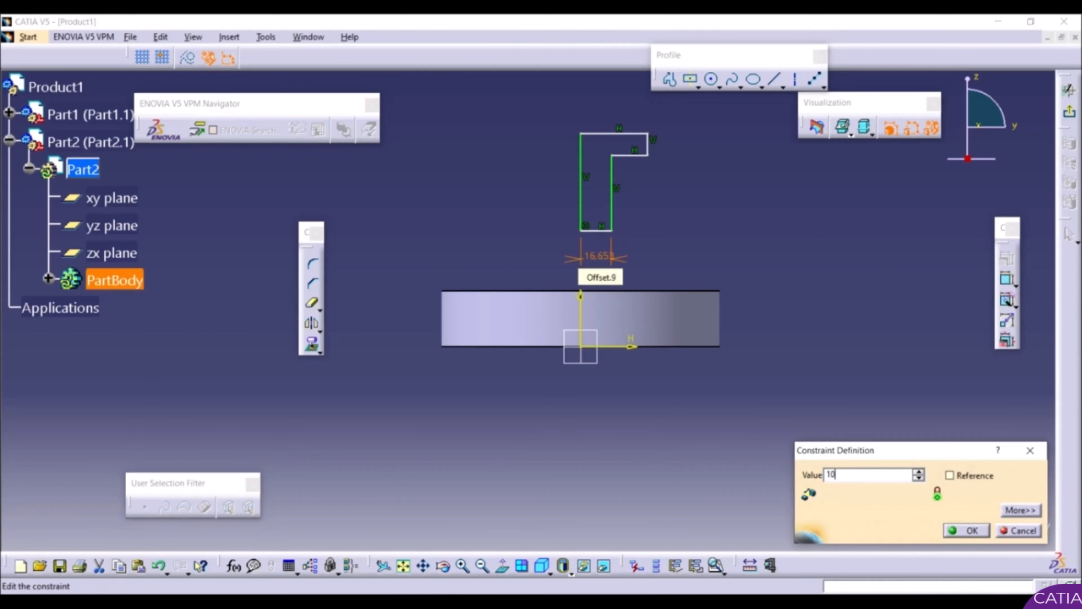
key(Return)
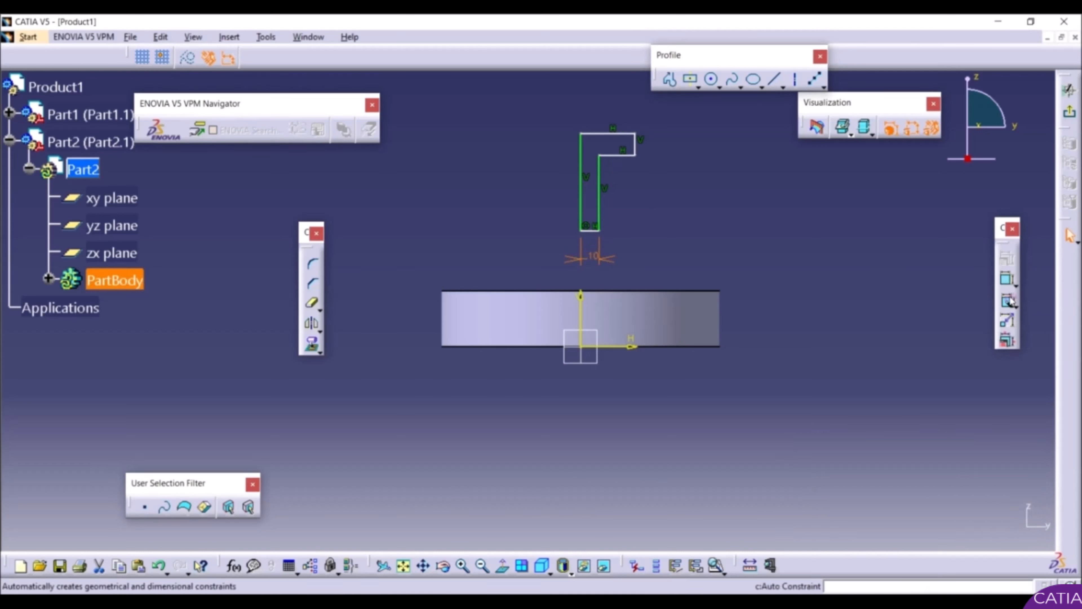
Step: Apply Auto Constraint to all six lines of the profile and set the stem length to 40 mm
click(1006, 301)
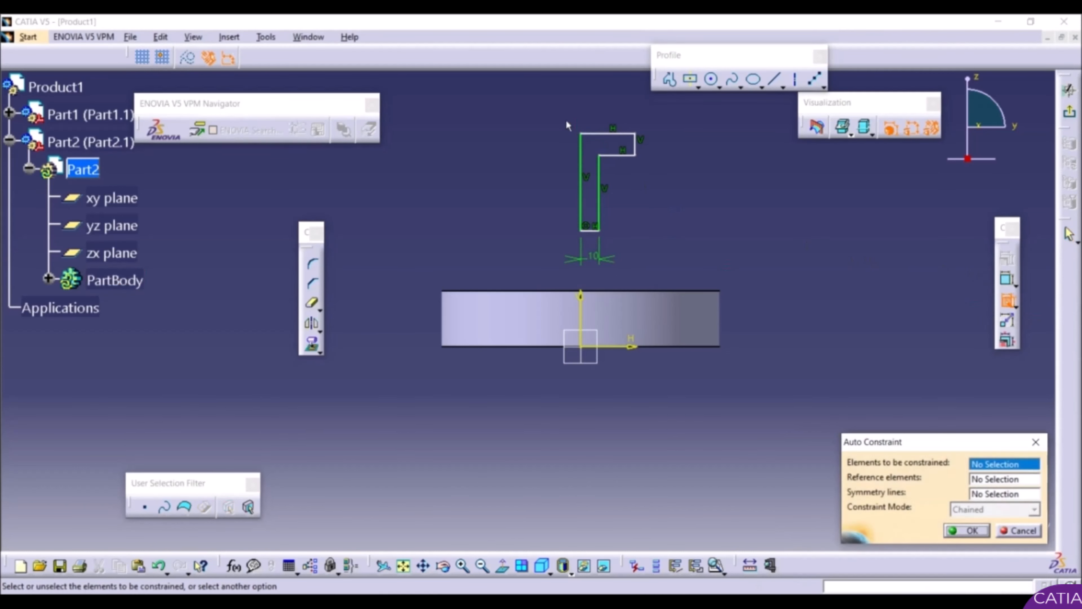
drag(565, 120, 654, 237)
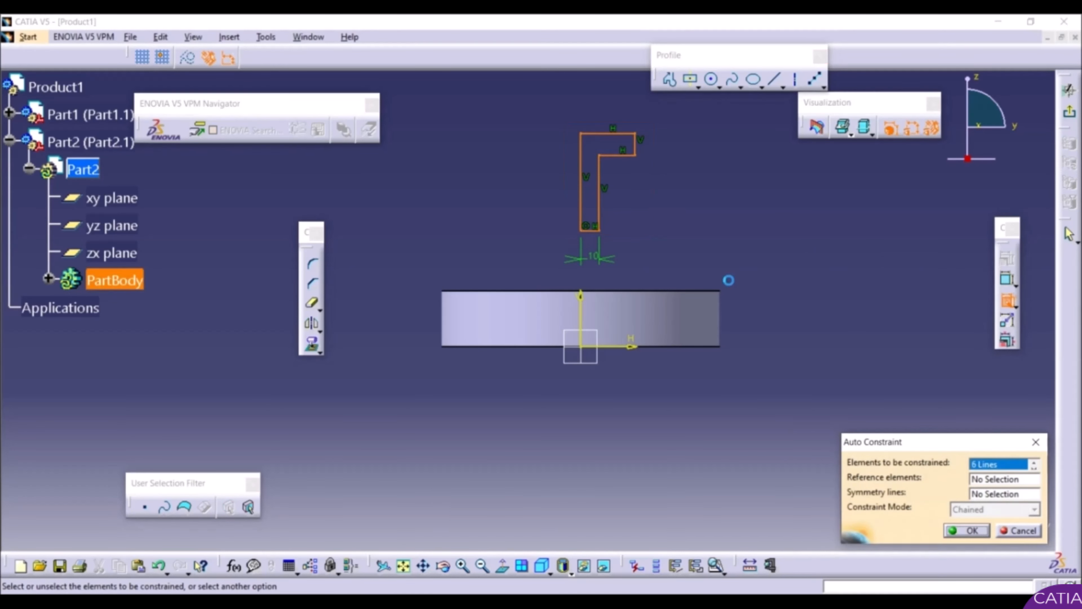
click(961, 532)
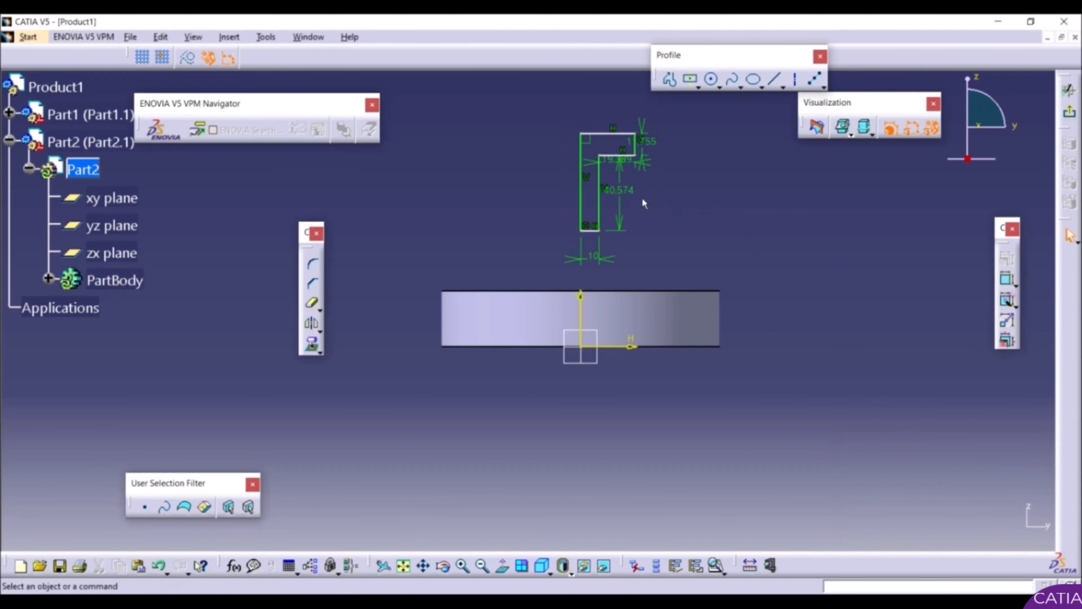
drag(619, 191, 713, 191)
double_click(712, 191)
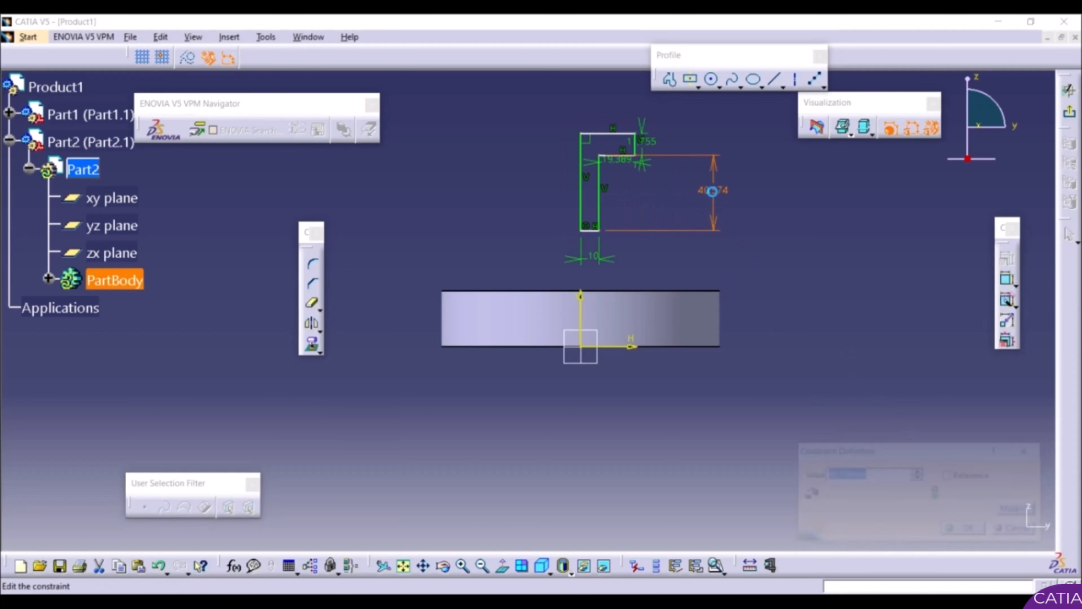
text(40mm)
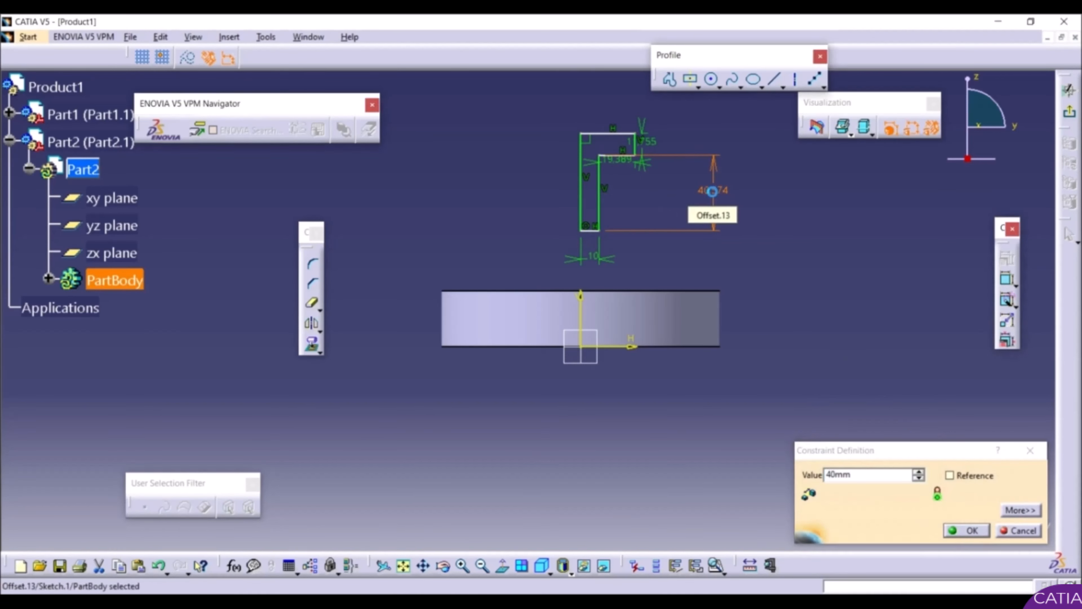
key(Return)
Step: Set the head's thickness to 15 mm and its overhang beyond the stem to 20 mm
click(644, 144)
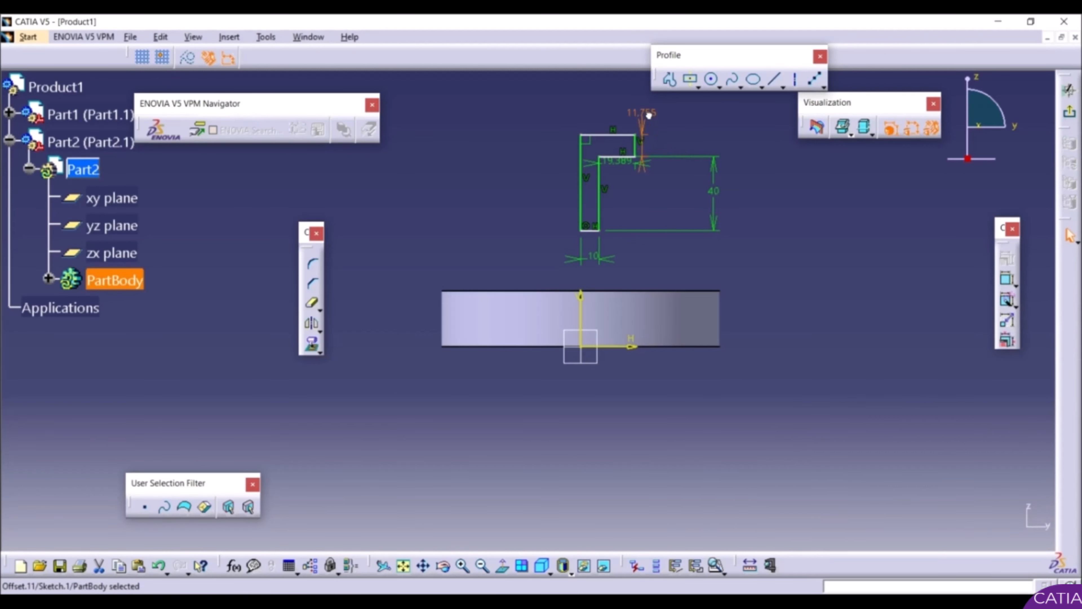
double_click(648, 106)
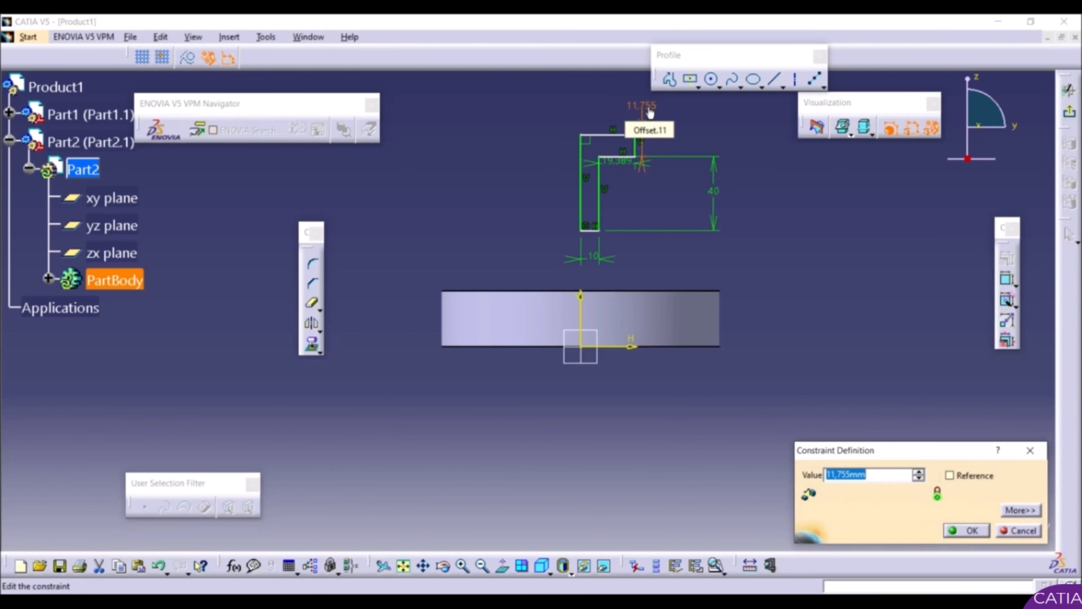
text(15)
key(Return)
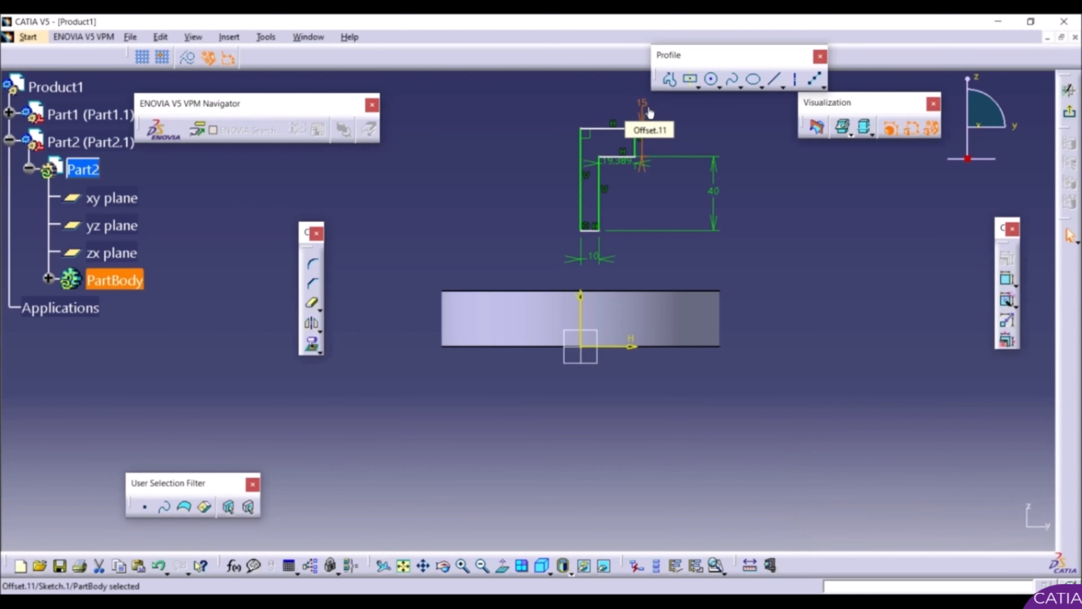
double_click(618, 166)
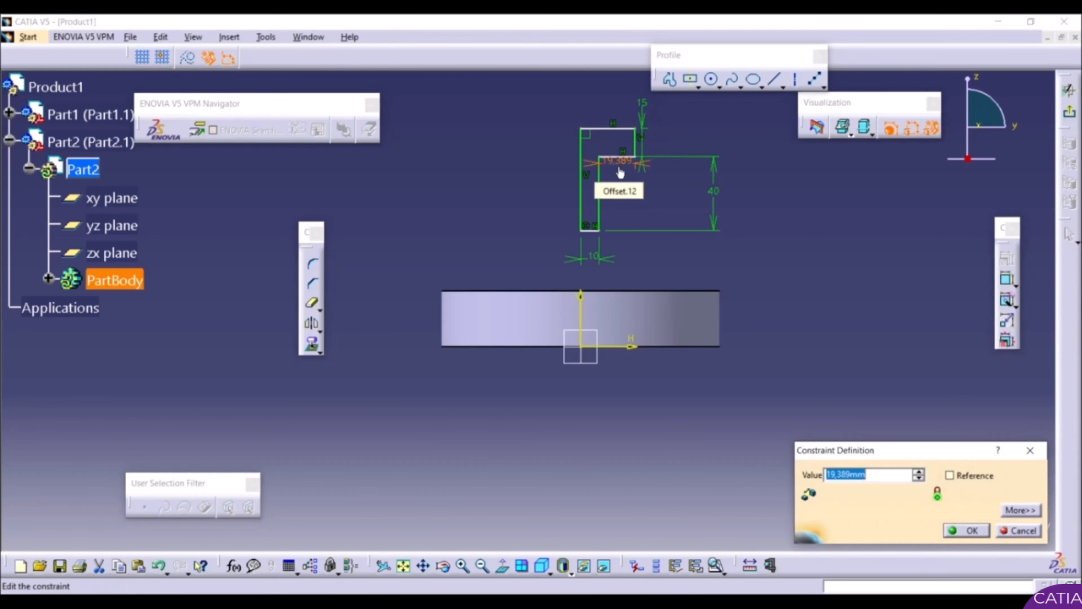
text(20)
key(Return)
click(851, 236)
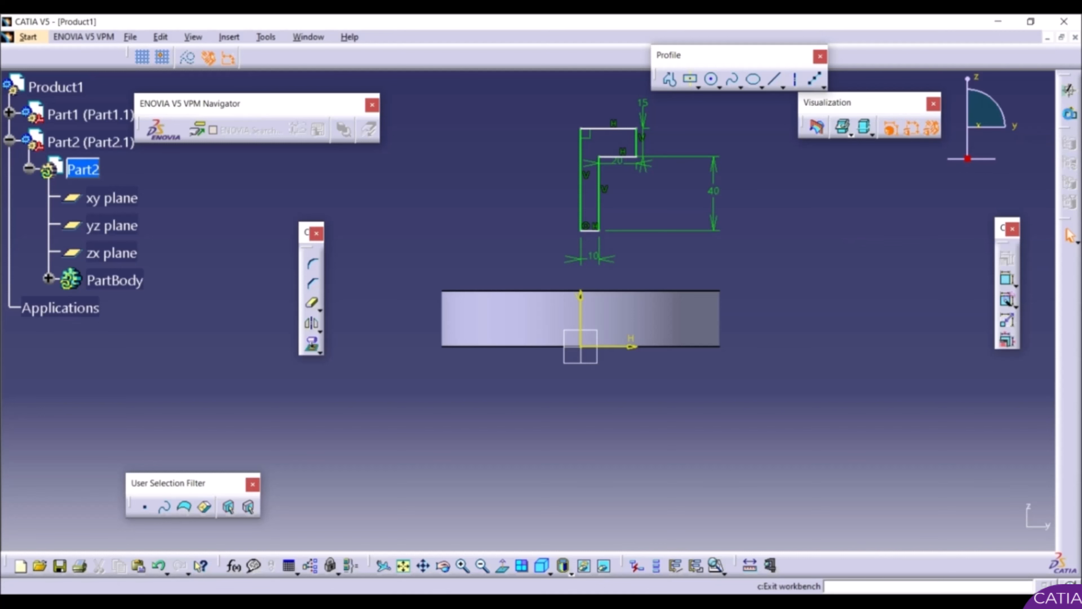
Step: Finish the sketch and revolve the profile 360 degrees as a Shaft about its long vertical edge
click(1070, 112)
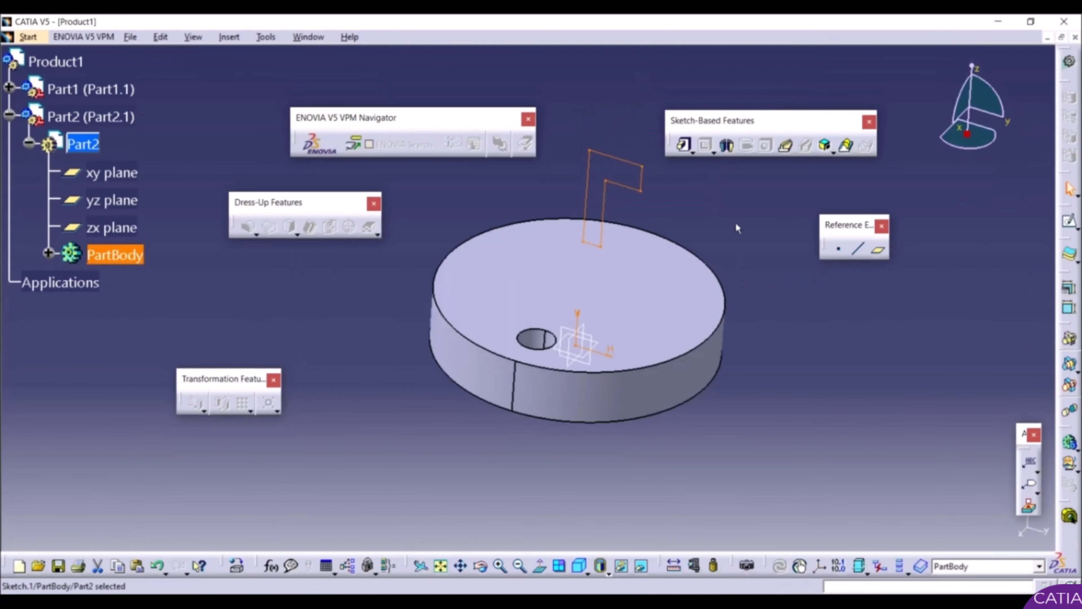
click(729, 146)
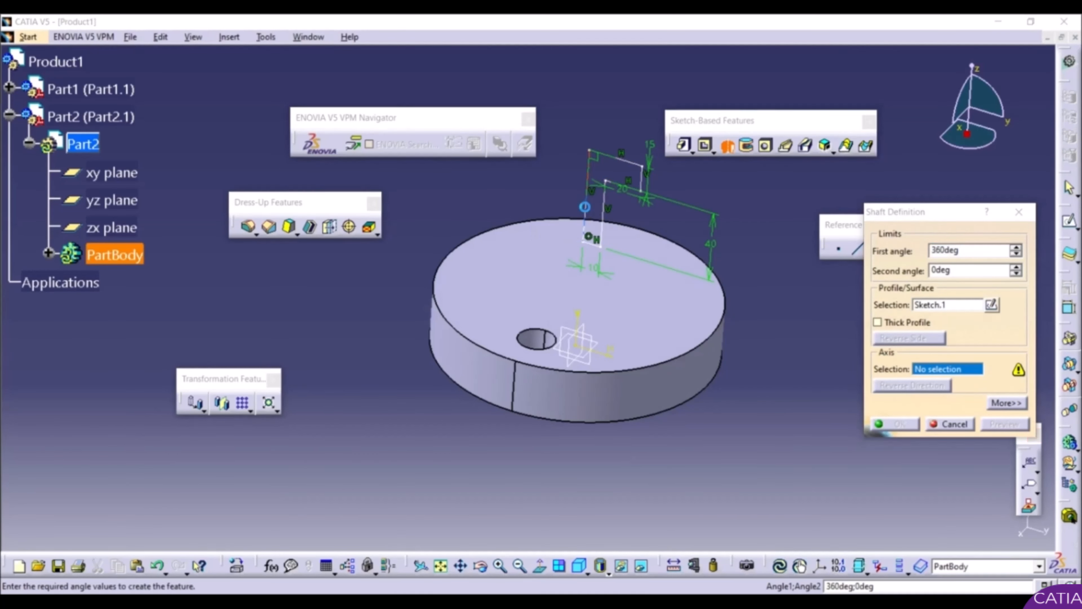
click(592, 212)
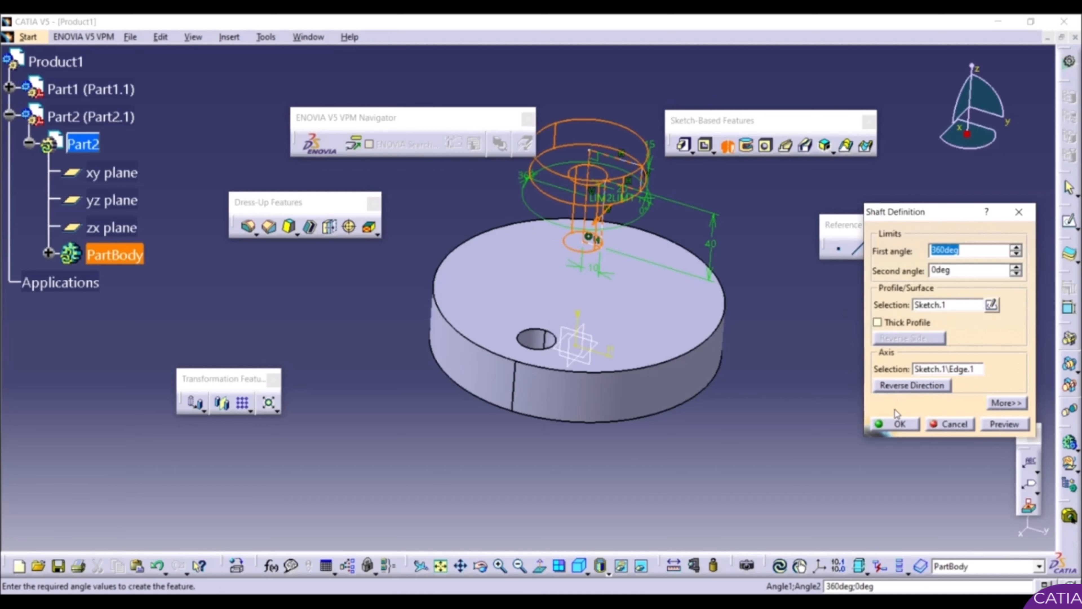
click(897, 423)
middle_drag(626, 332, 607, 245)
Step: Reopen the shaft's Sketch.1 for editing and set the head's overhang beyond the stem to 10 mm
click(49, 253)
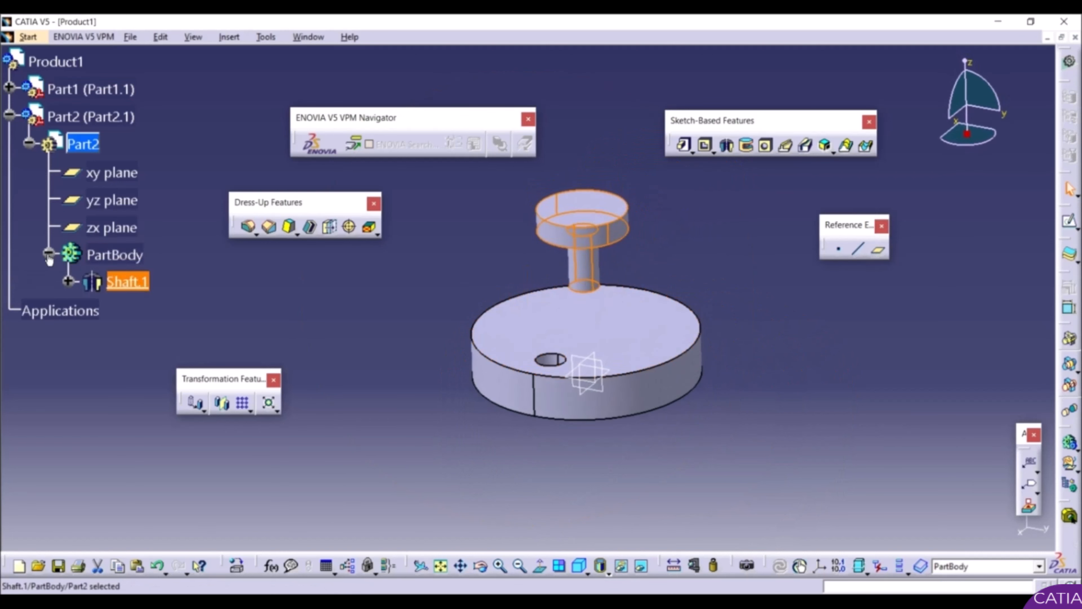
click(68, 280)
double_click(141, 310)
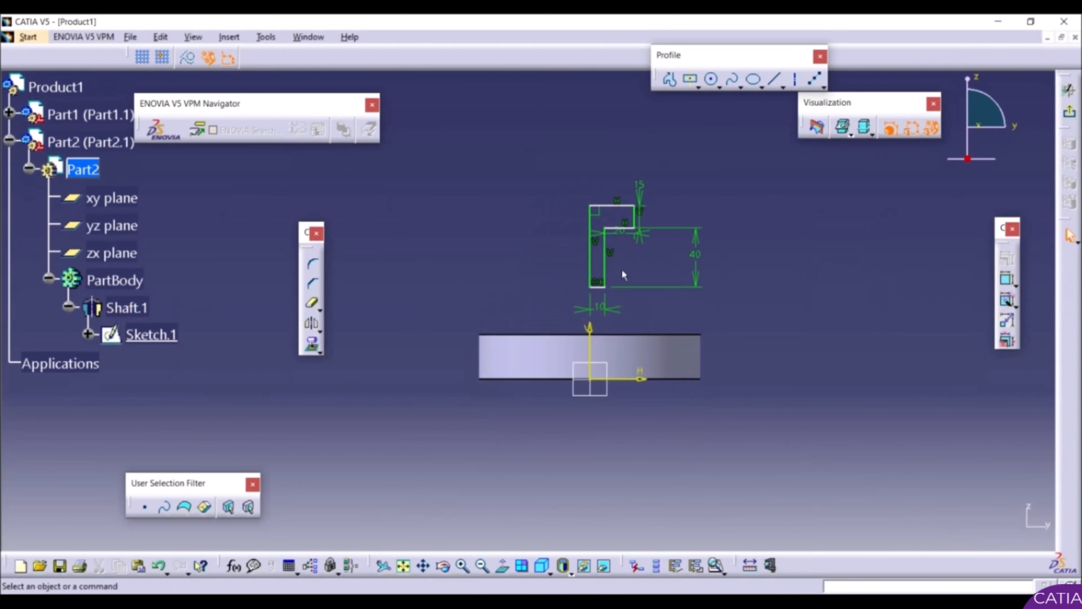
double_click(622, 233)
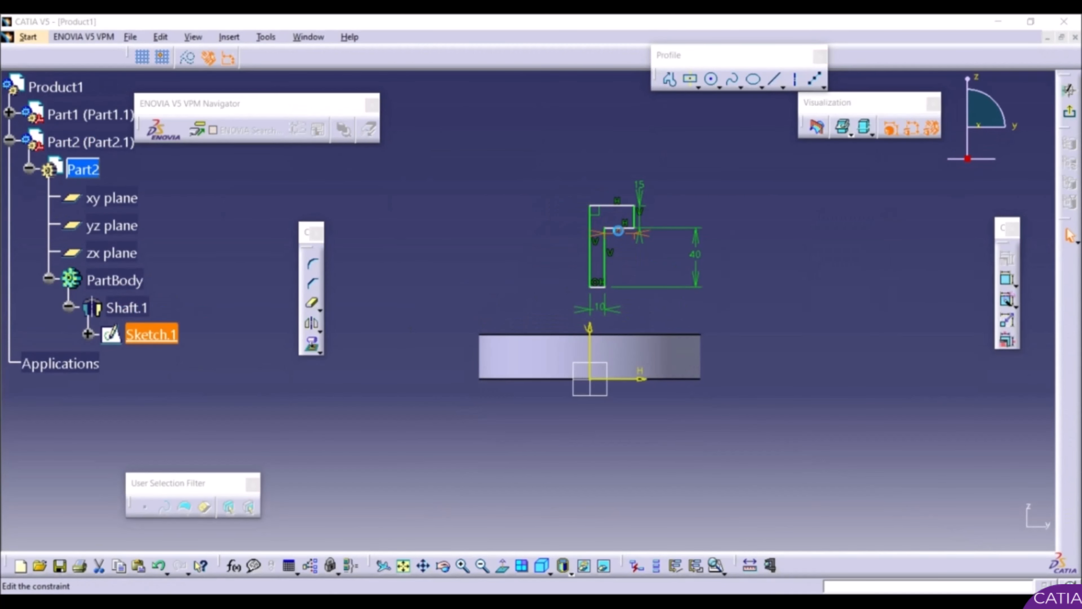
text(10)
key(Return)
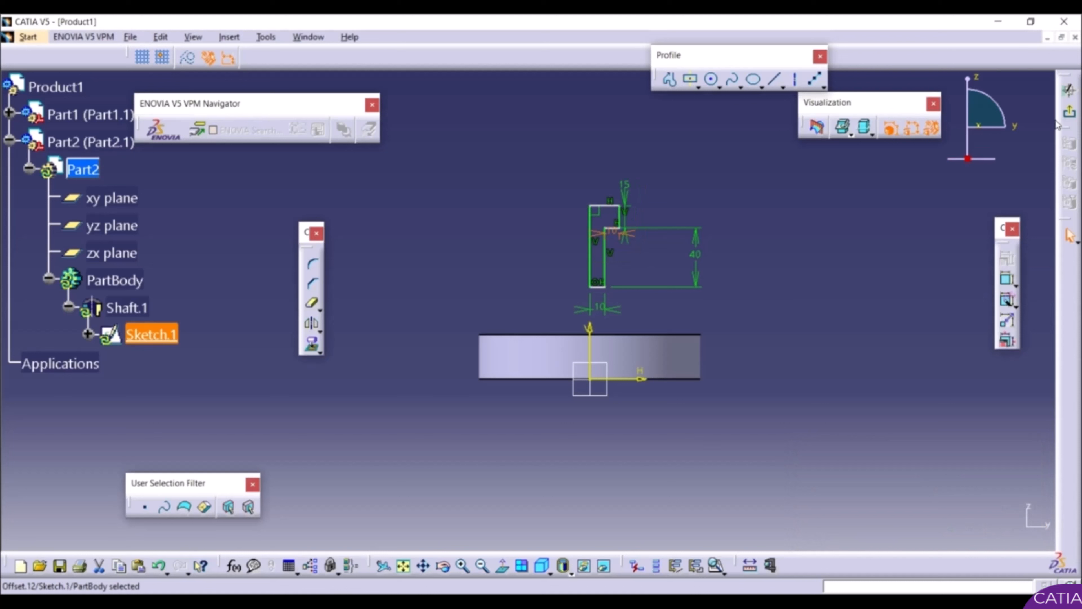
Step: Set the head's thickness to 10 mm and exit the sketch to rebuild the shaft
double_click(624, 187)
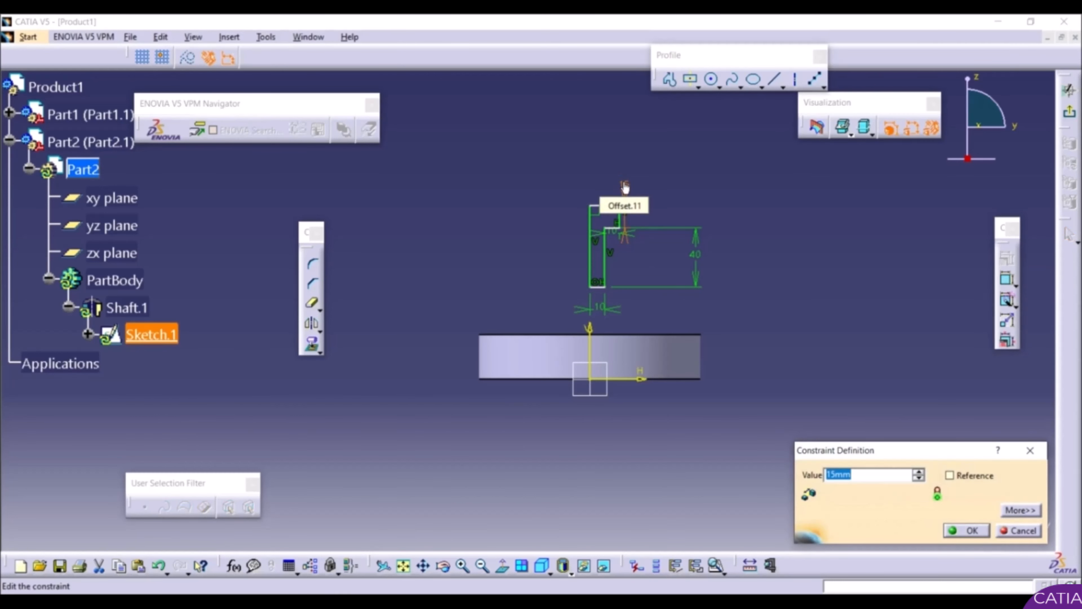
text(10)
key(Return)
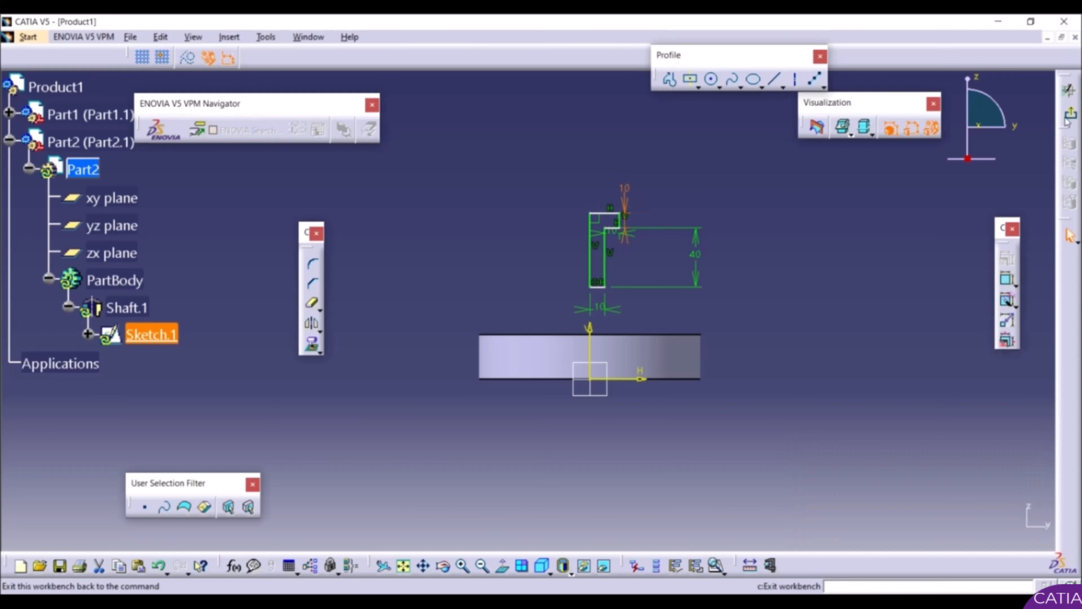
click(1068, 89)
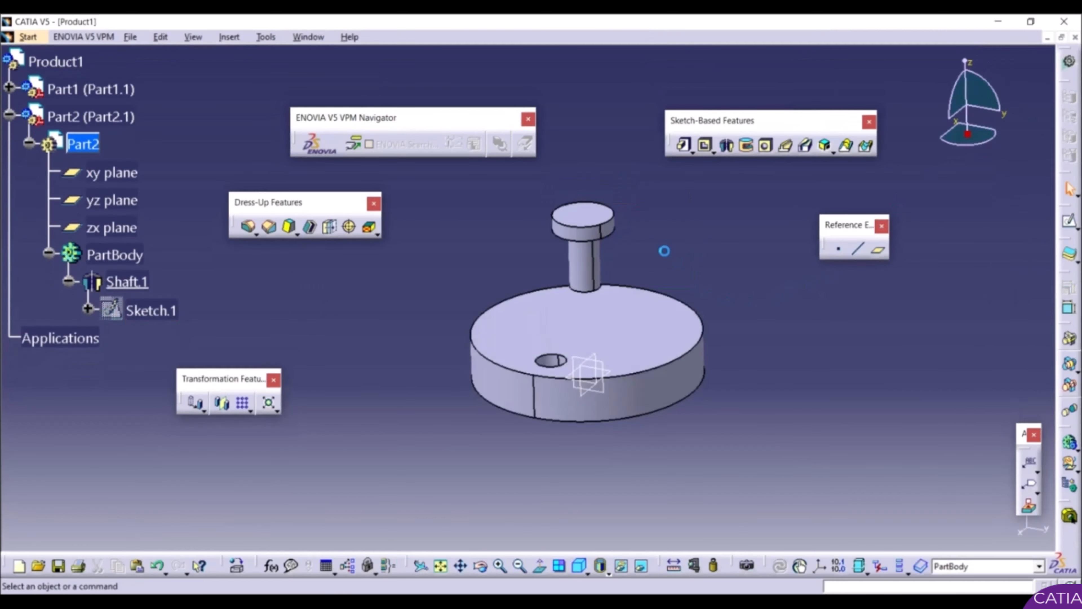
Step: Activate Product1 to return to editing at assembly level
middle_drag(646, 224, 653, 311)
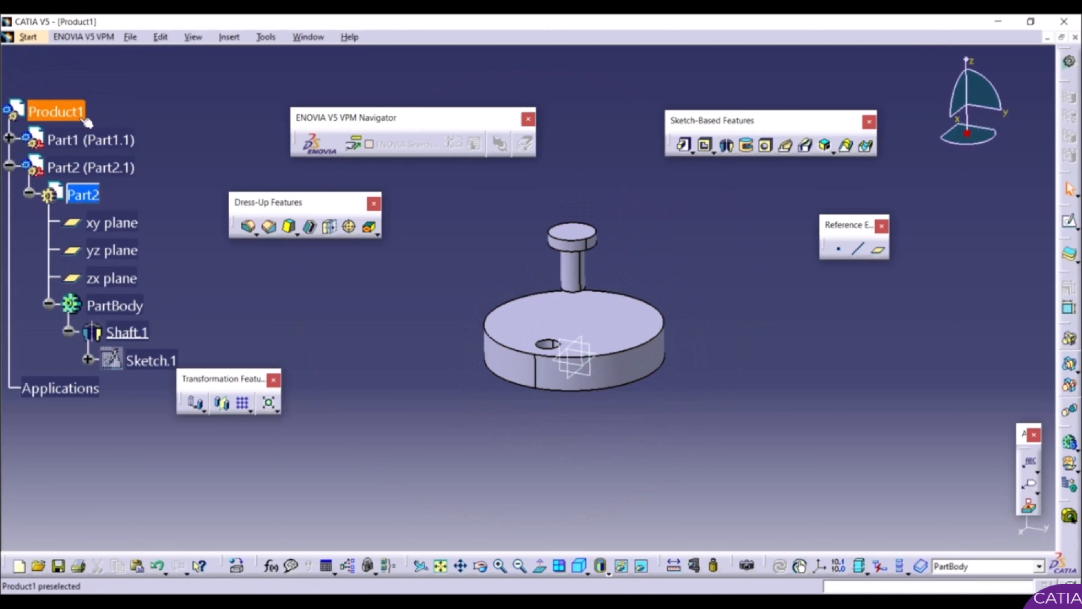
double_click(60, 112)
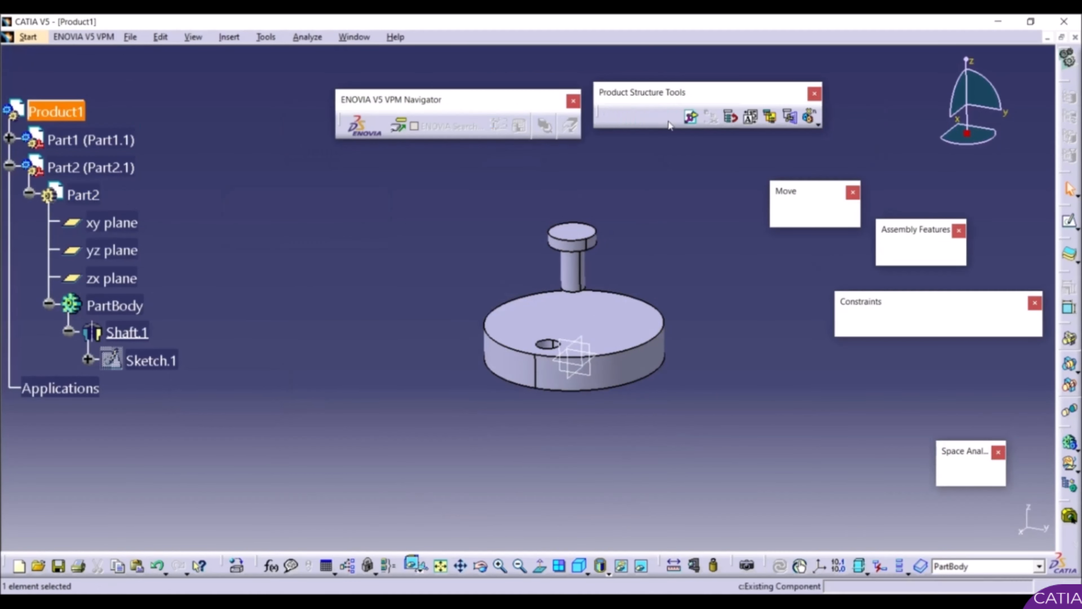
click(359, 248)
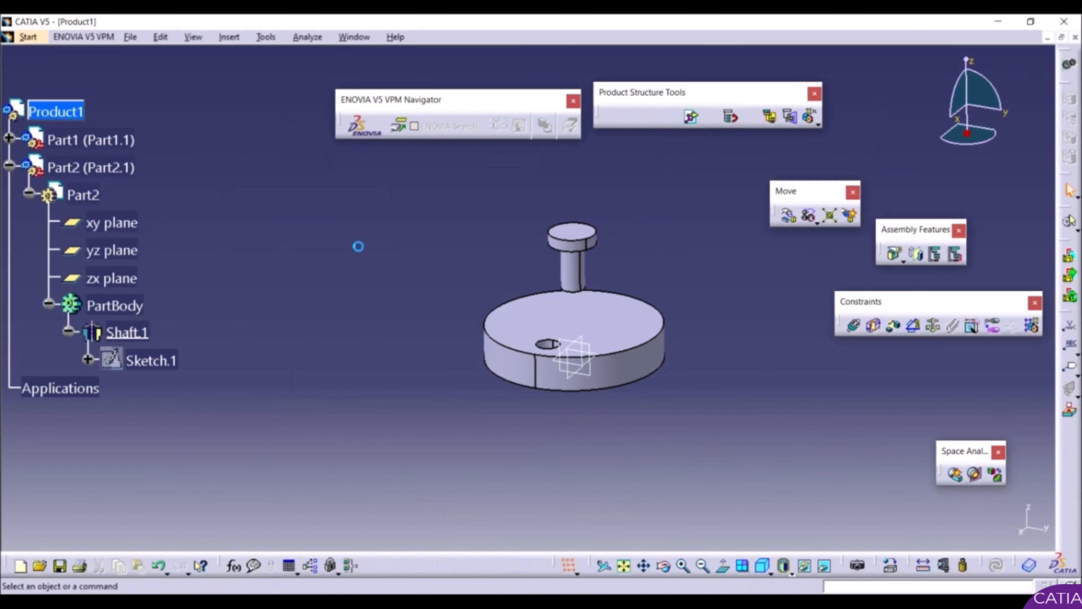
middle_drag(511, 248, 526, 318)
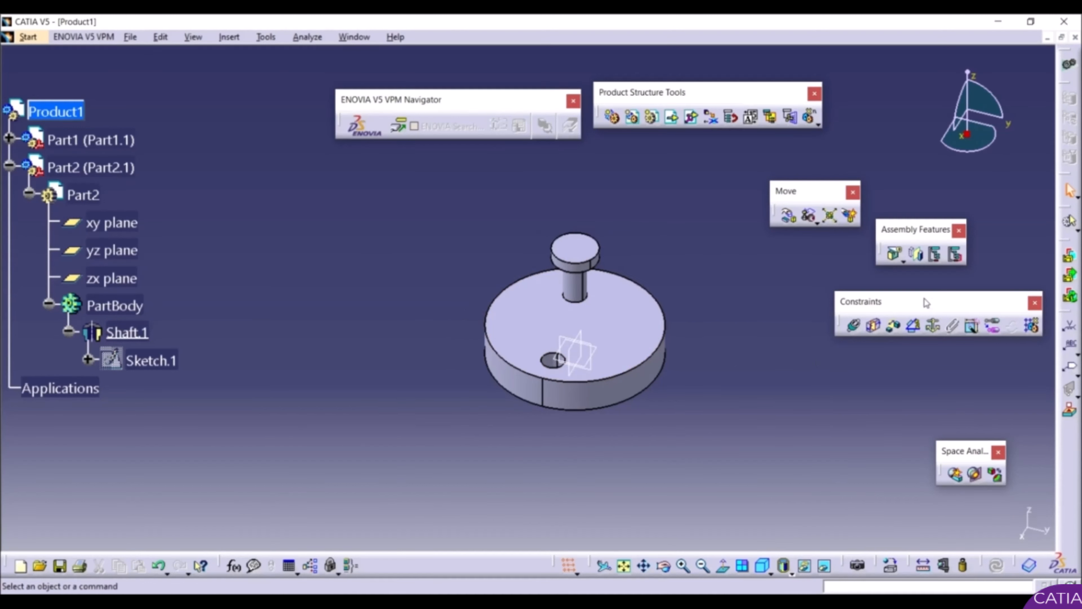
Step: Add a coincidence constraint between the pin's axis and the axis of the disc's pocket, and update the assembly
click(855, 329)
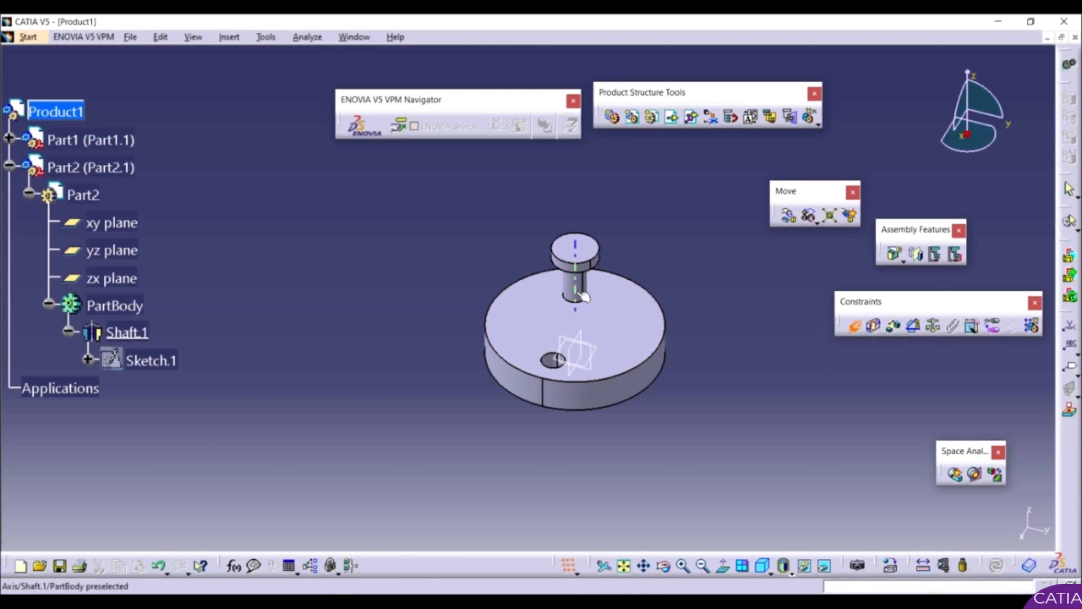
click(578, 293)
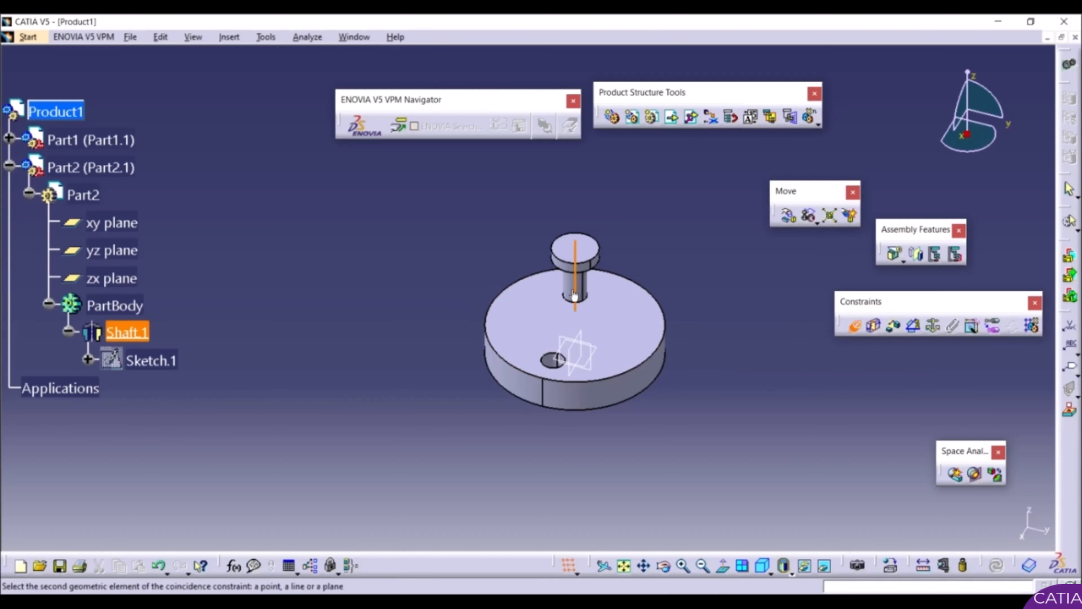
click(556, 361)
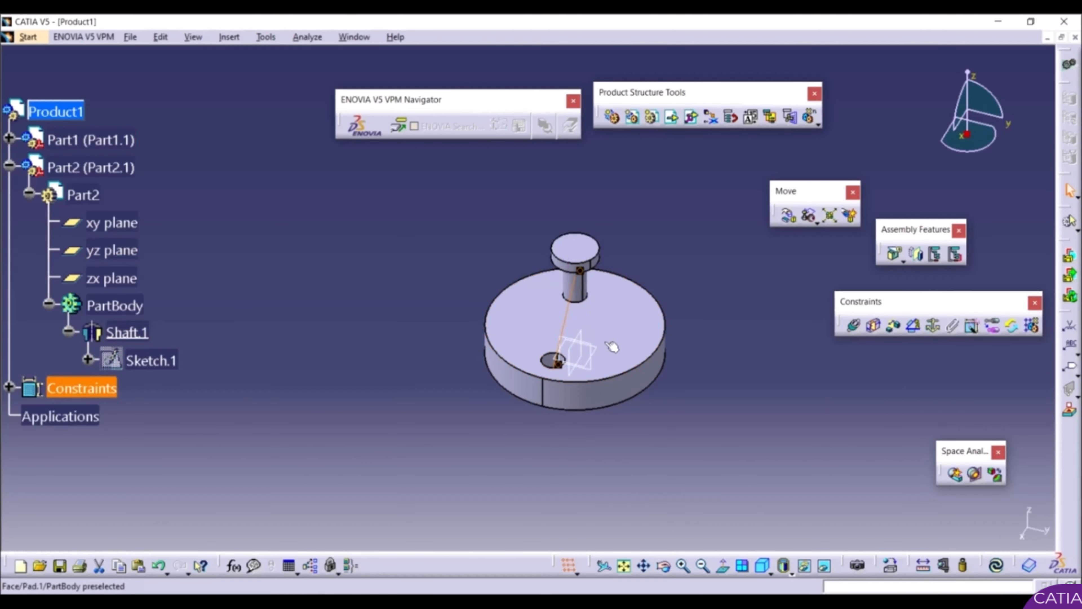
click(996, 565)
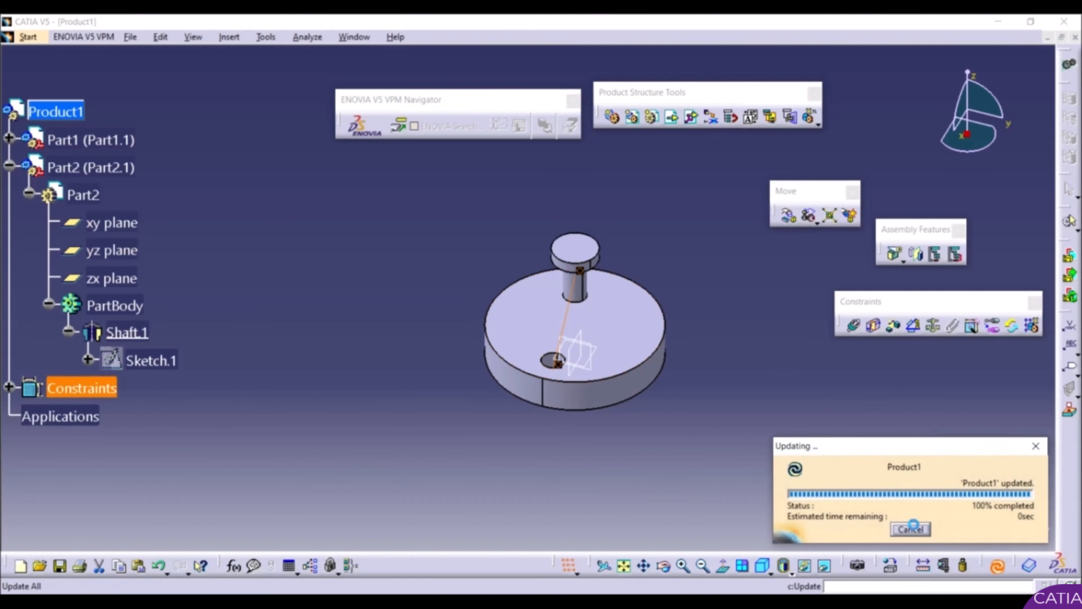
Step: Add a contact constraint between the underside of the pin's head and the disc's upper face, and update the assembly
middle_drag(616, 462, 596, 315)
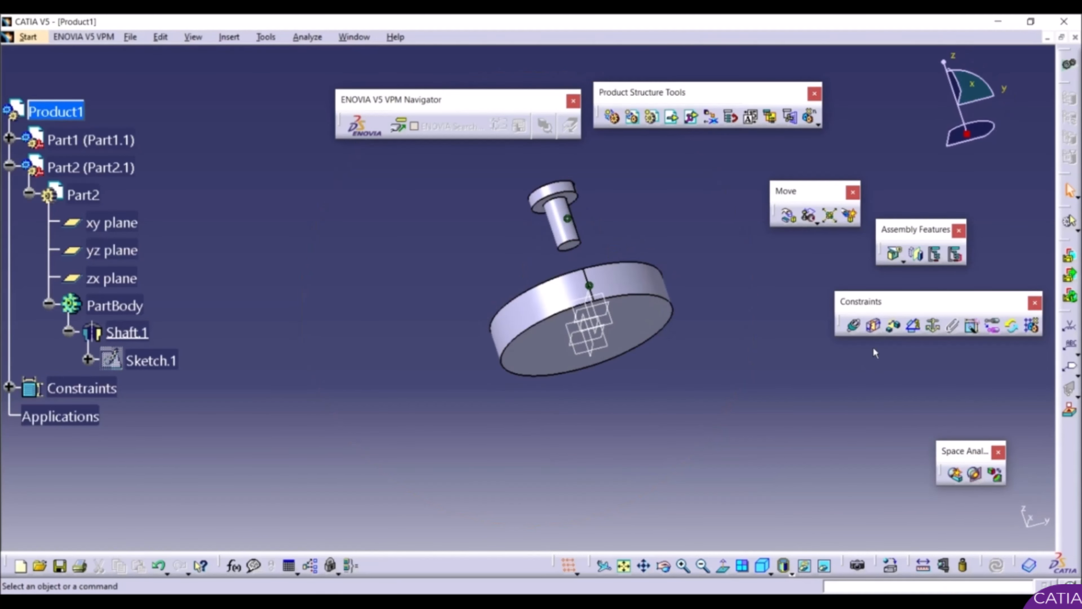
click(873, 330)
middle_drag(570, 268, 573, 484)
click(593, 241)
click(524, 445)
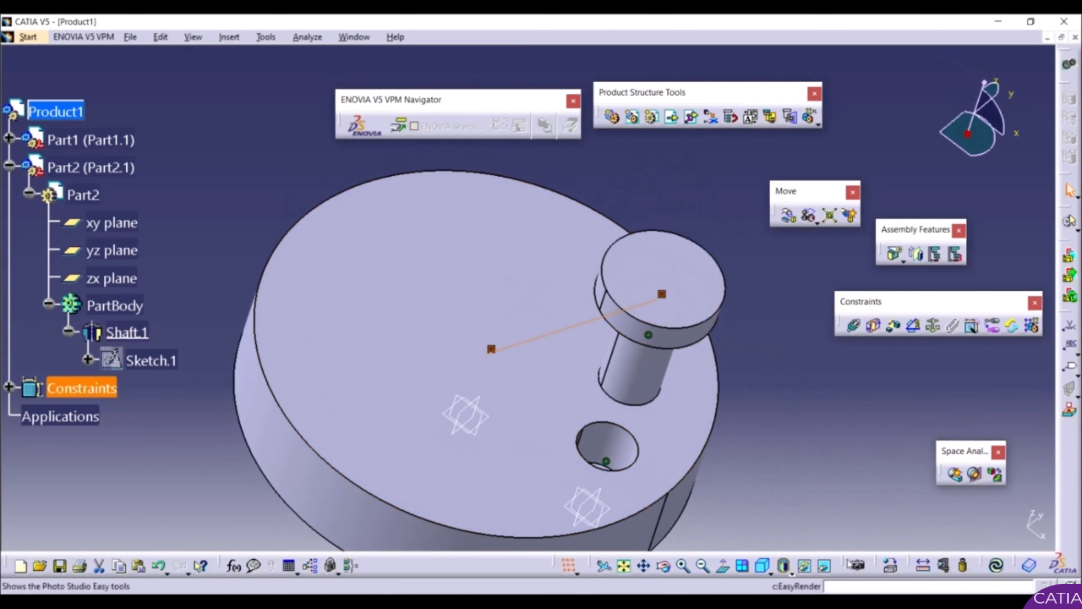
click(997, 567)
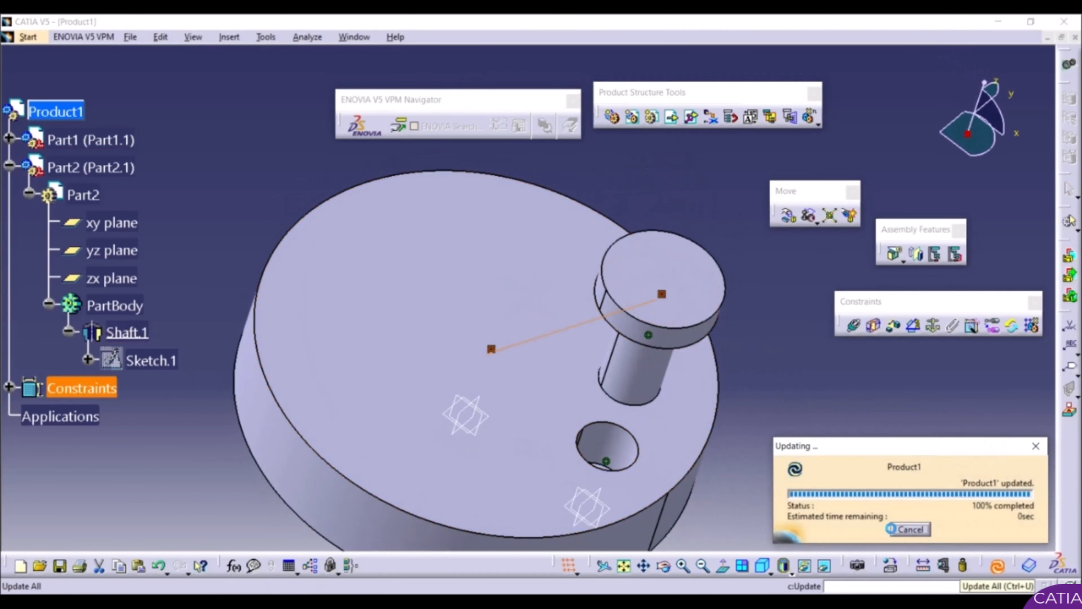
Step: Inspect the pin seated in the disc's pocket from a different angle and collapse the Part2 branch of the tree
middle_drag(554, 278, 488, 320)
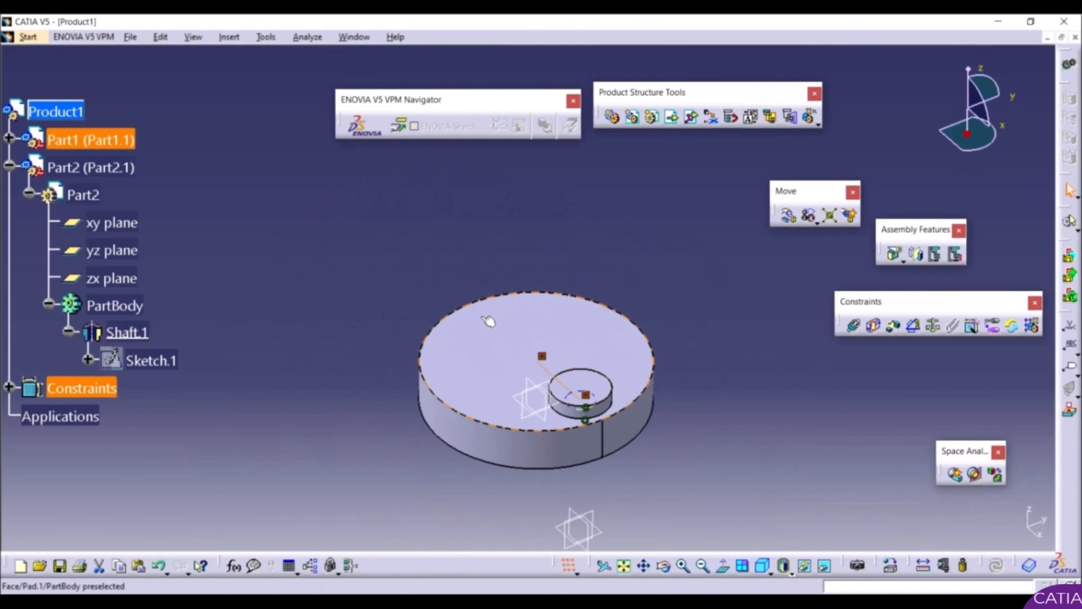
click(9, 166)
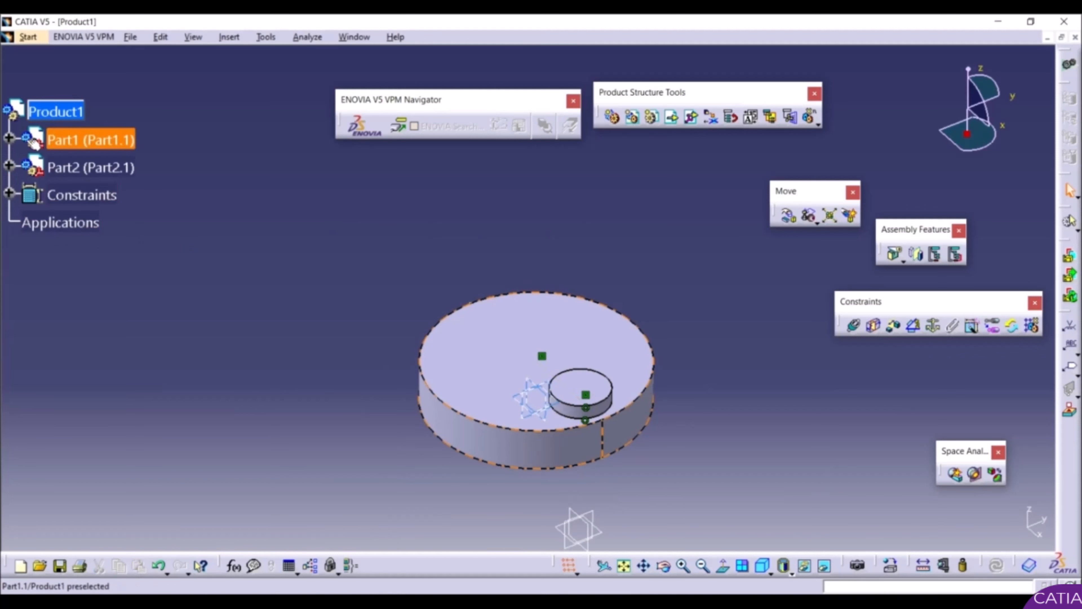
click(479, 349)
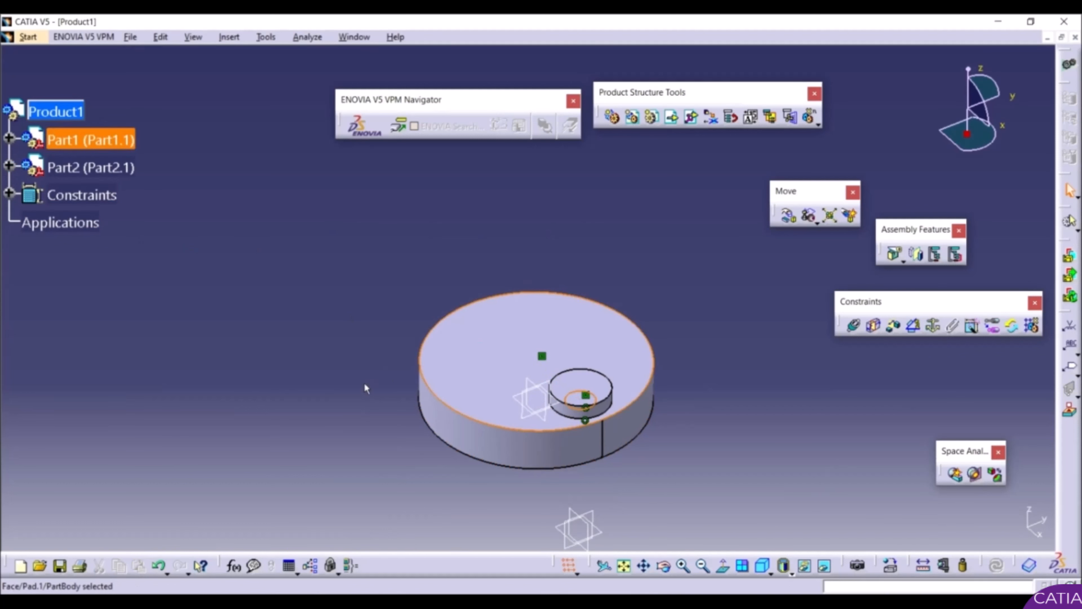
click(366, 384)
click(574, 393)
click(747, 421)
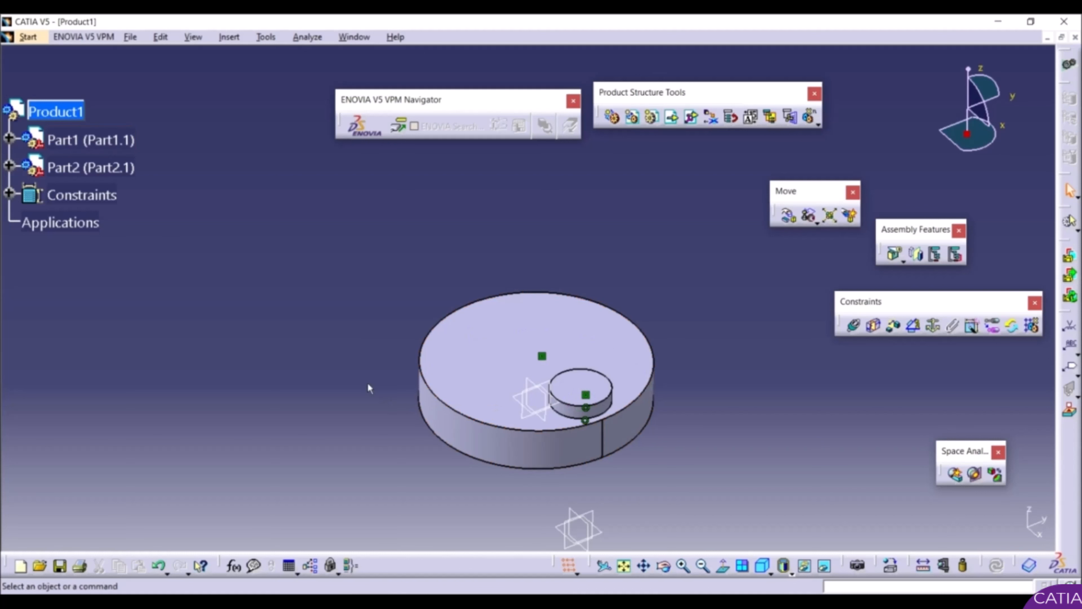
scroll(367, 382, down, 1)
scroll(367, 382, up, 2)
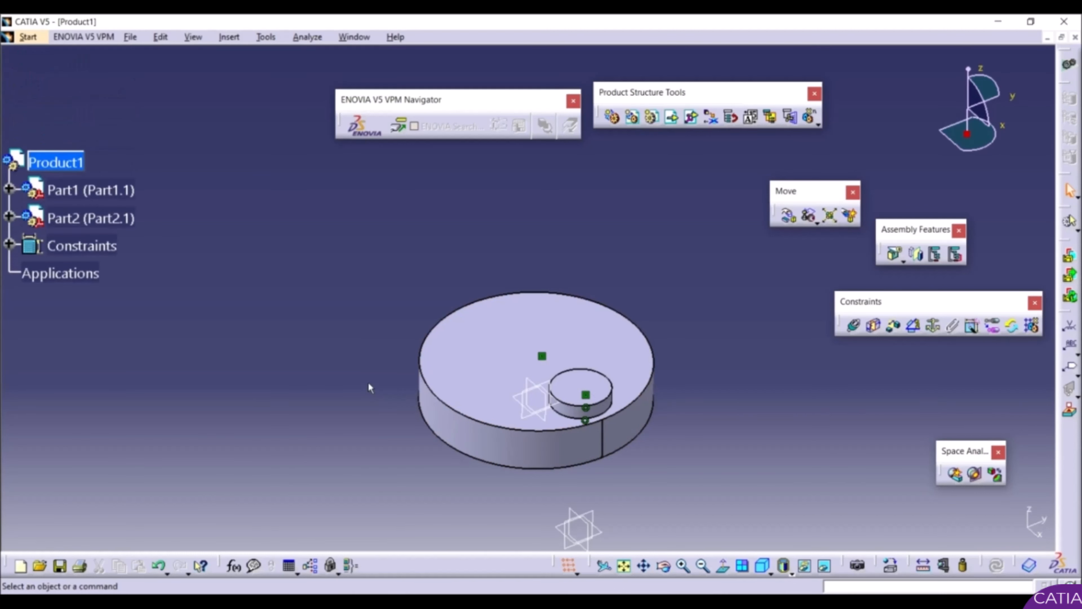
scroll(368, 381, down, 1)
Step: Start saving Product1 through Save Management and create a new desktop folder named "Top Down Assembly" for it
click(131, 37)
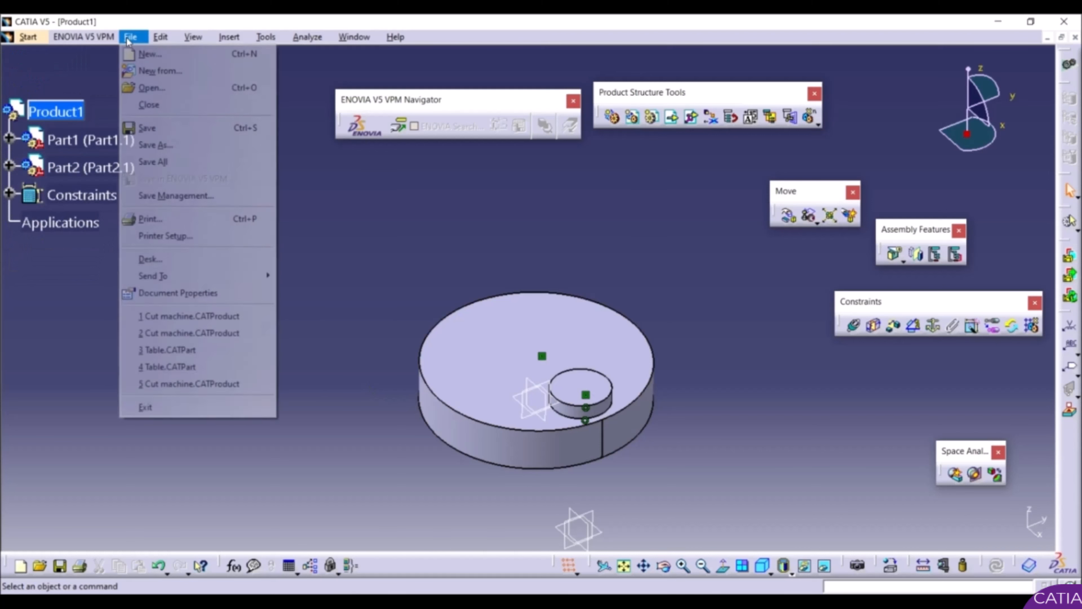
click(172, 197)
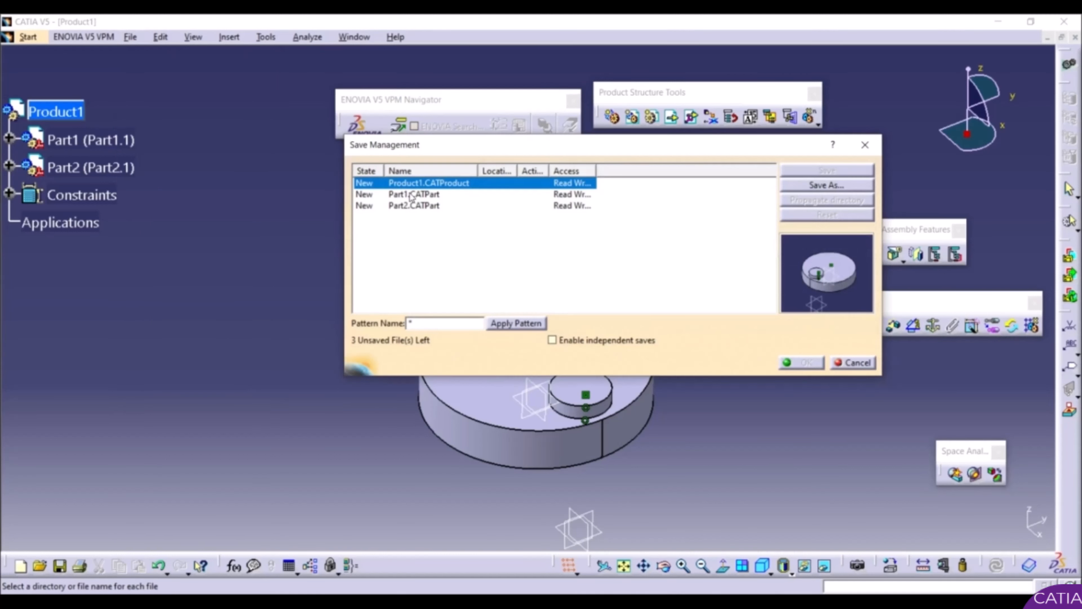
click(826, 185)
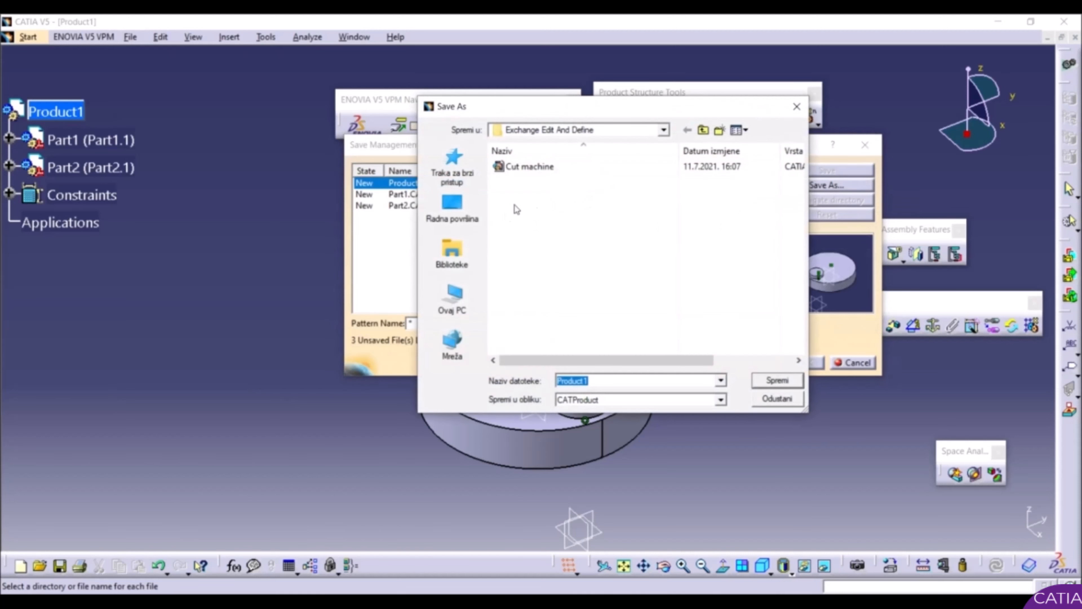
click(458, 211)
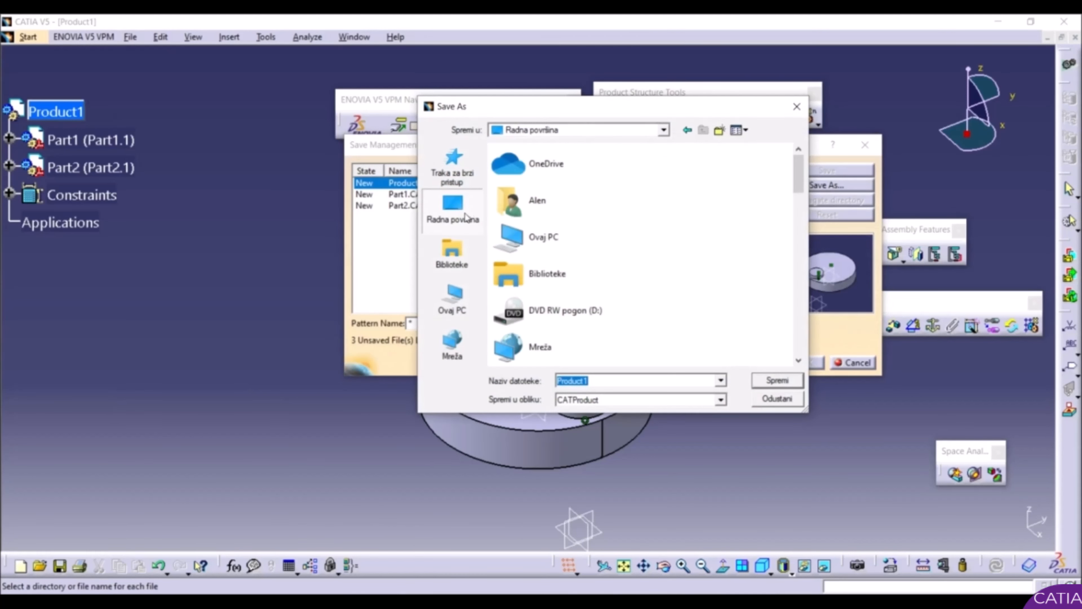
right_click(656, 243)
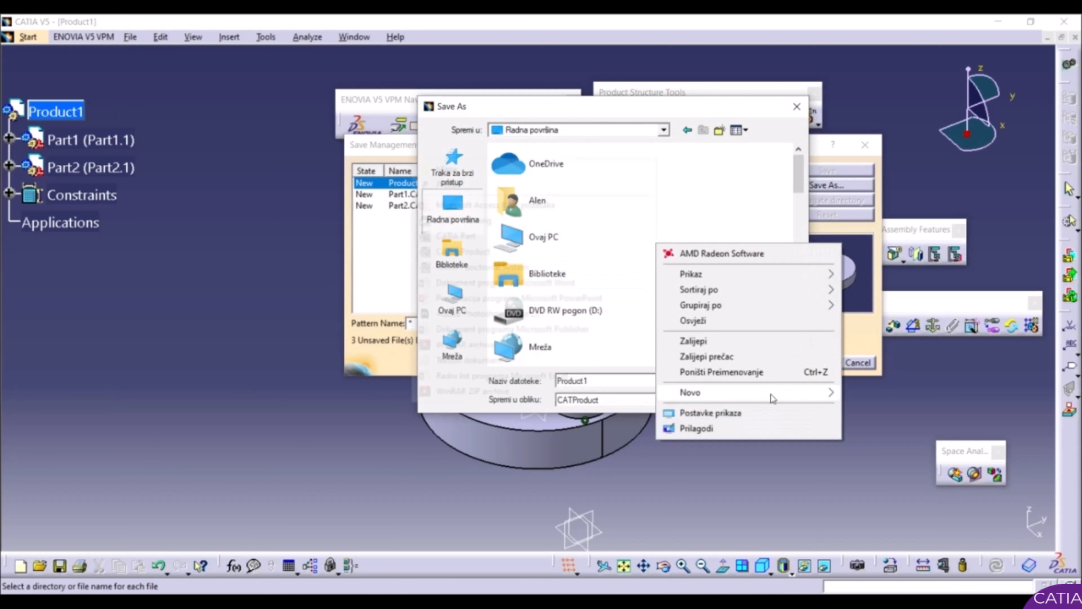
mouse_move(792, 392)
click(560, 169)
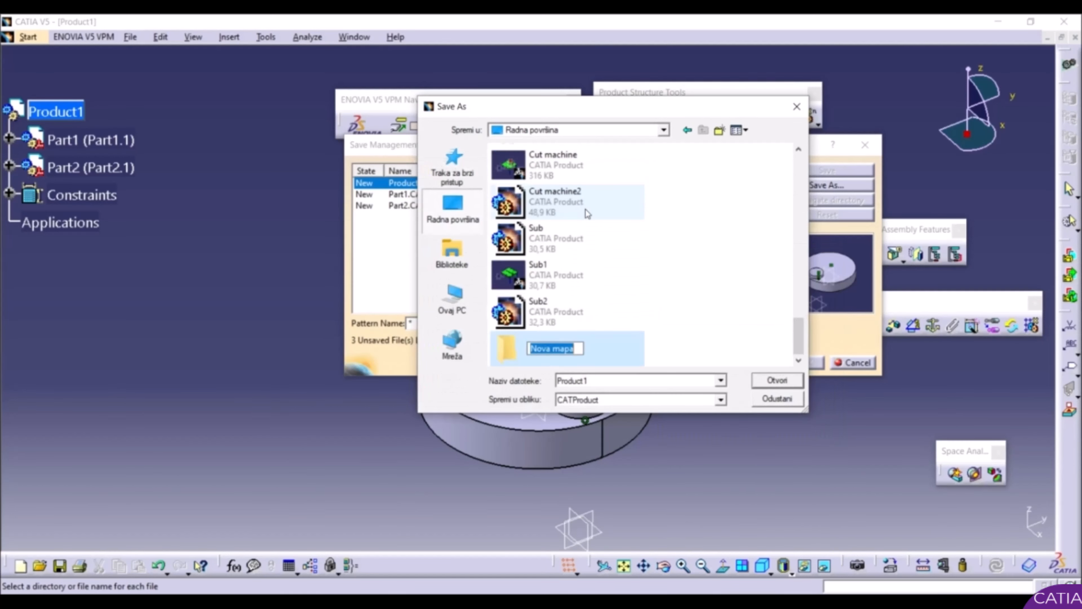
text(Top DP)
key(BackSpace)
text(ow)
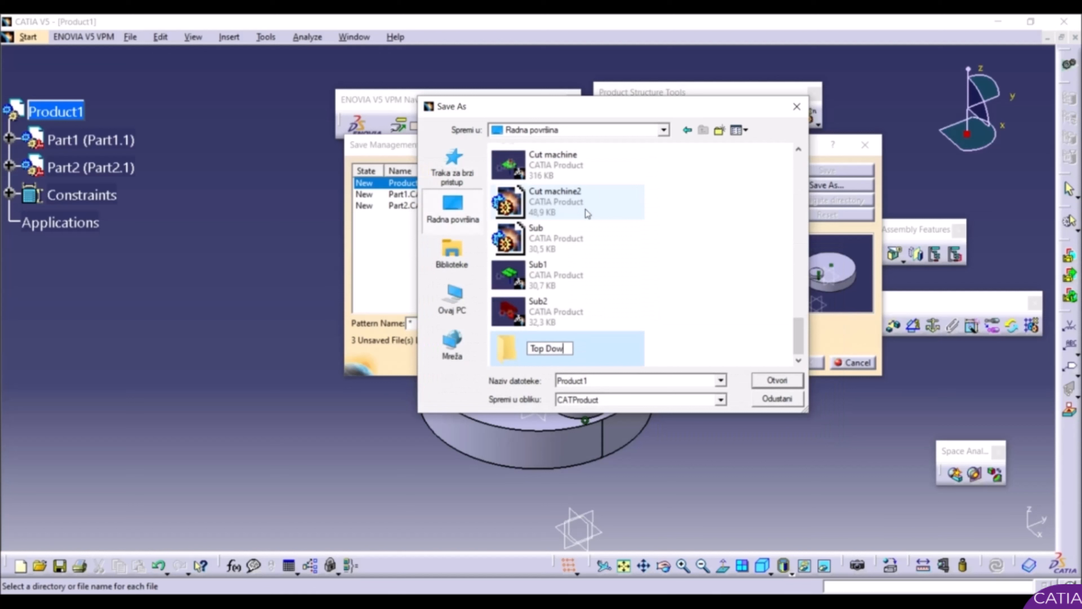
text(n Assembly)
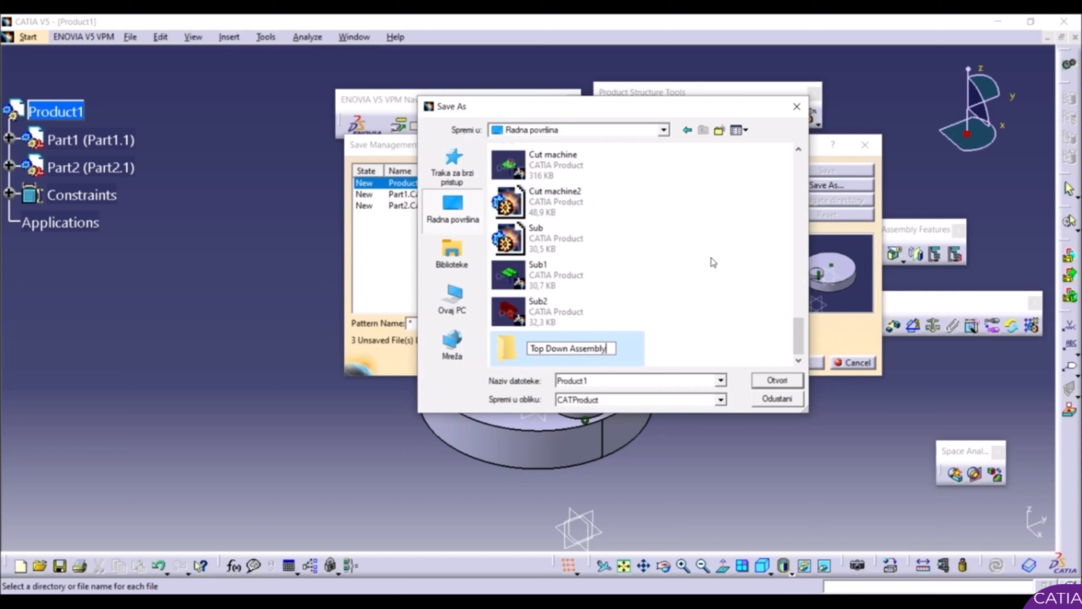
Step: Save Product1 together with its two parts in the Top Down Assembly folder
click(777, 381)
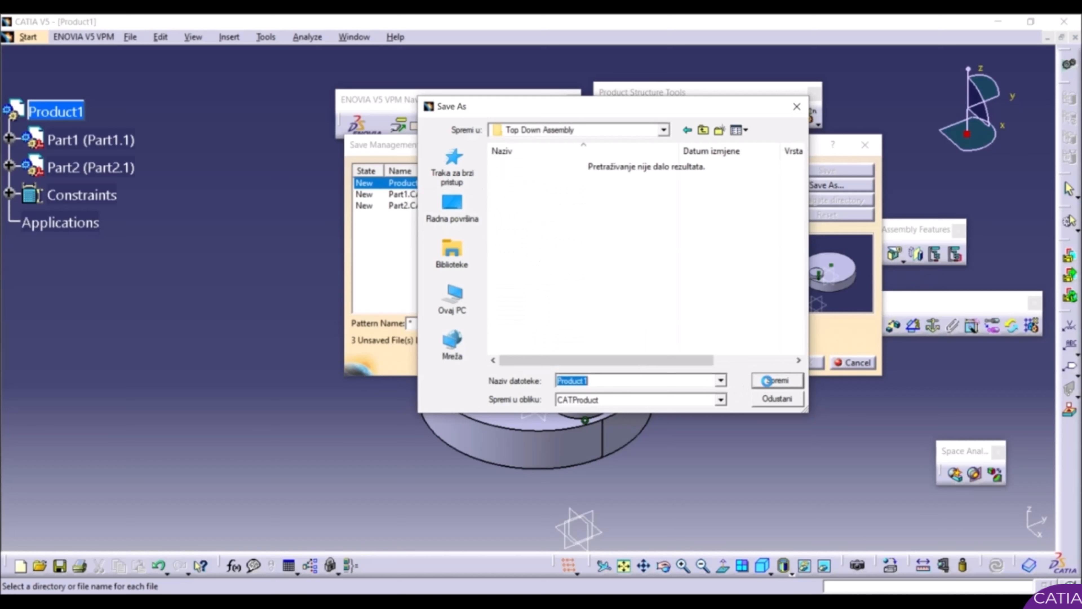
click(767, 380)
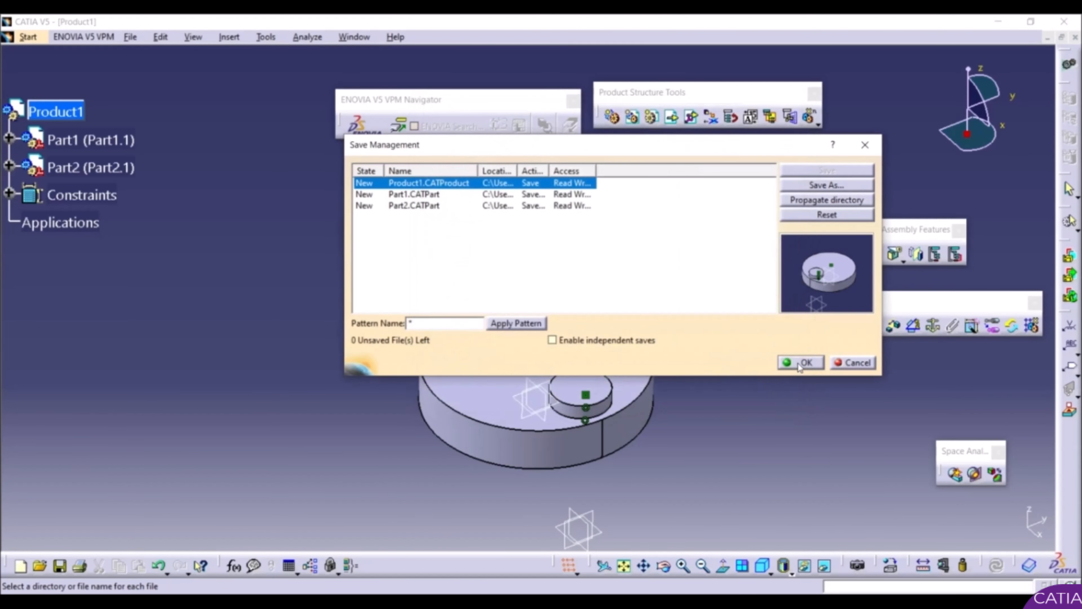
click(798, 363)
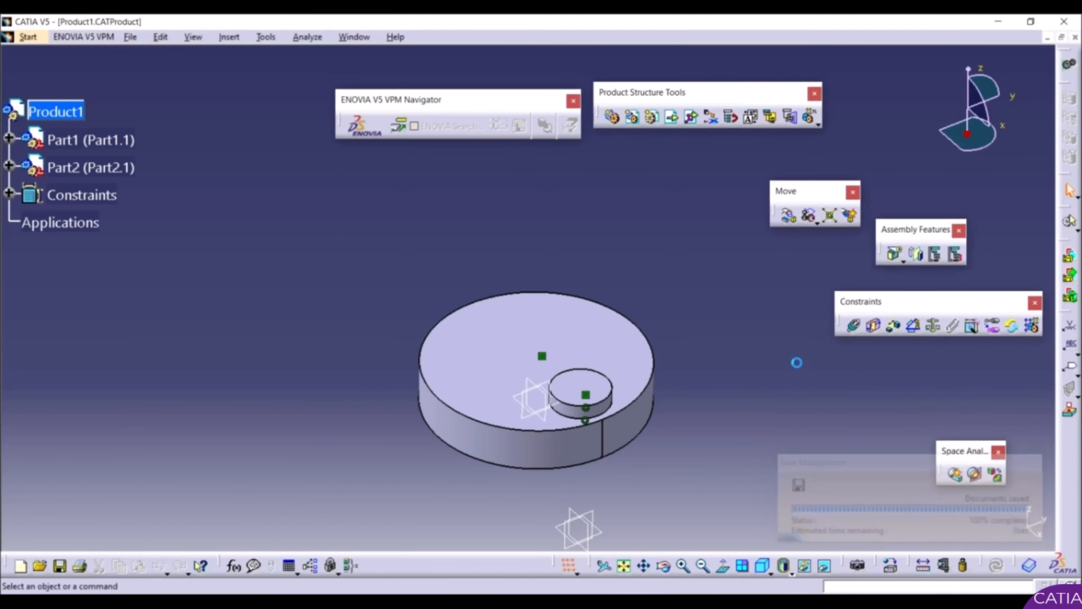
Step: Close the assembly document, switch to the desktop and look through the saved files in the Top Down Assembly folder
click(1075, 37)
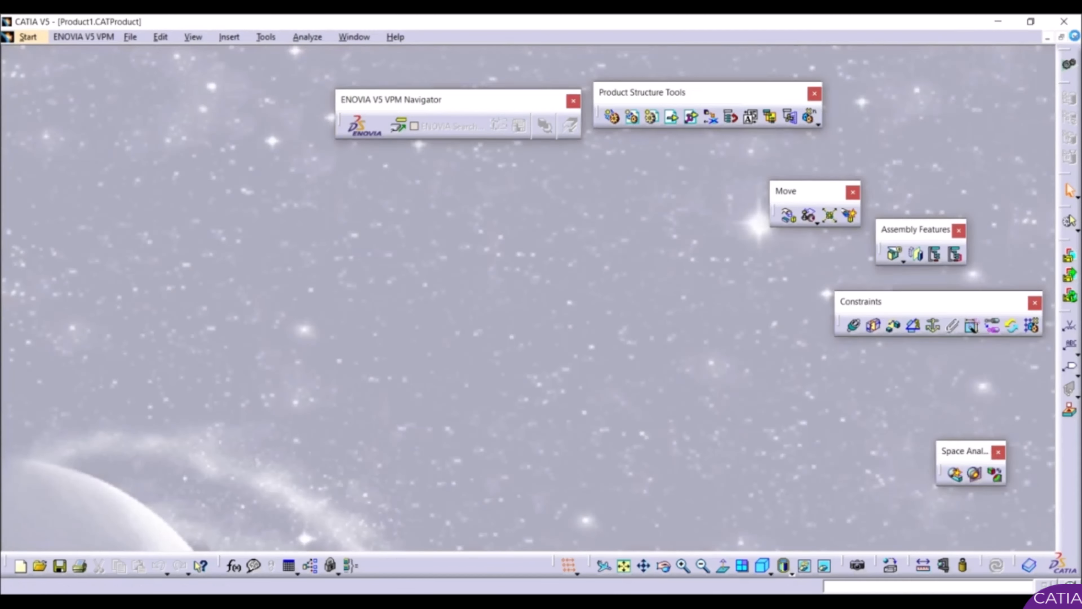
click(998, 21)
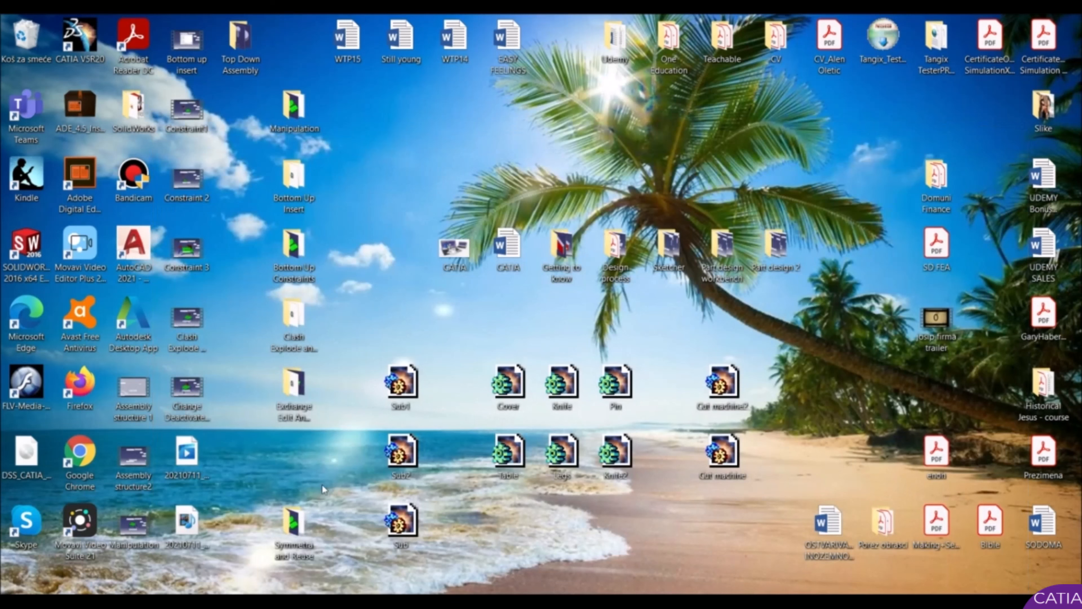
click(237, 61)
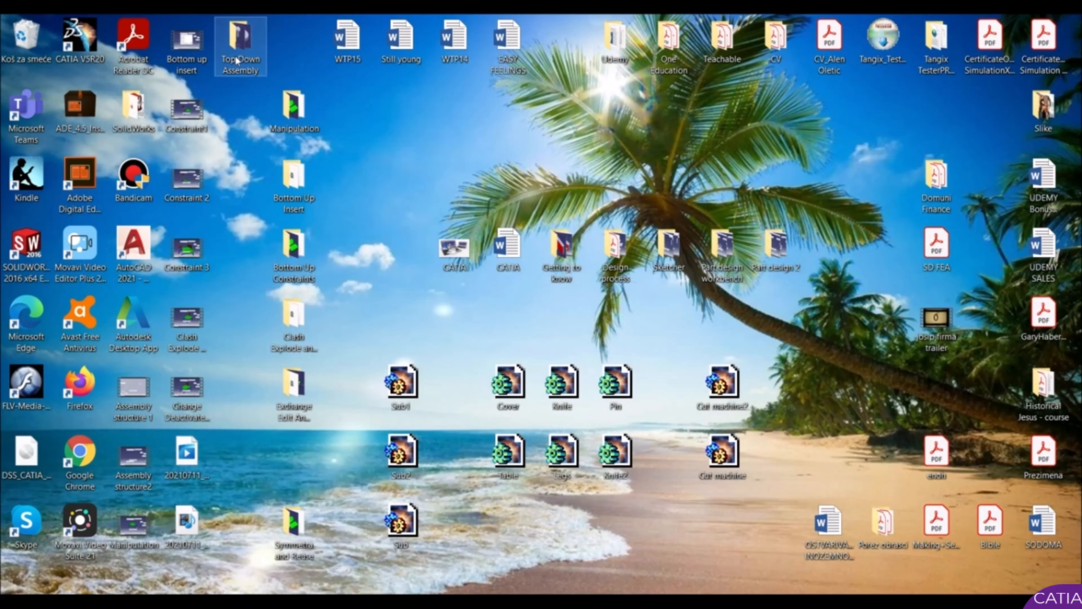
double_click(237, 60)
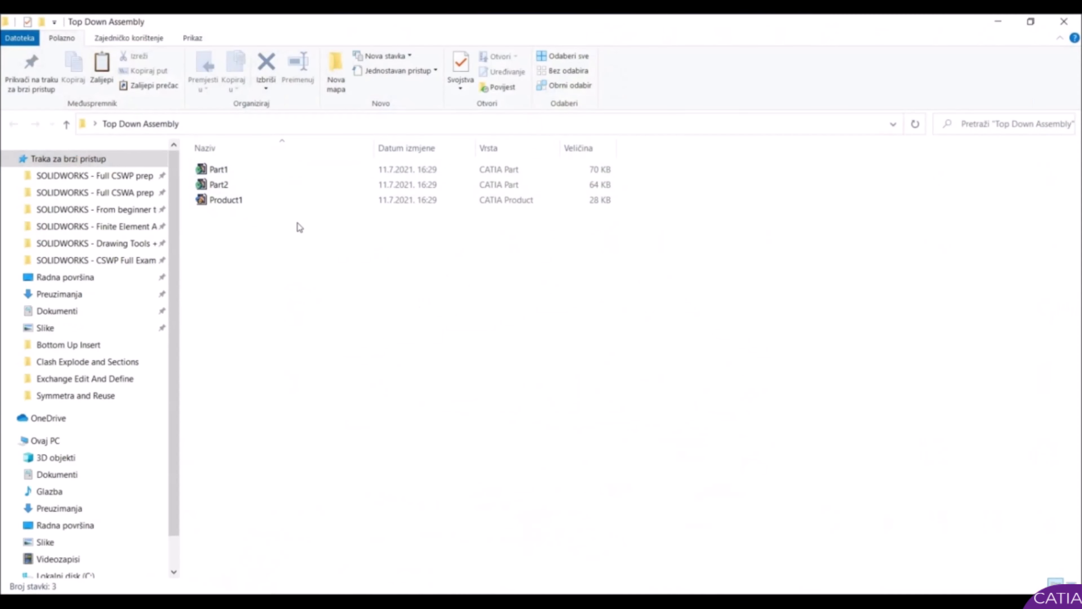
click(232, 186)
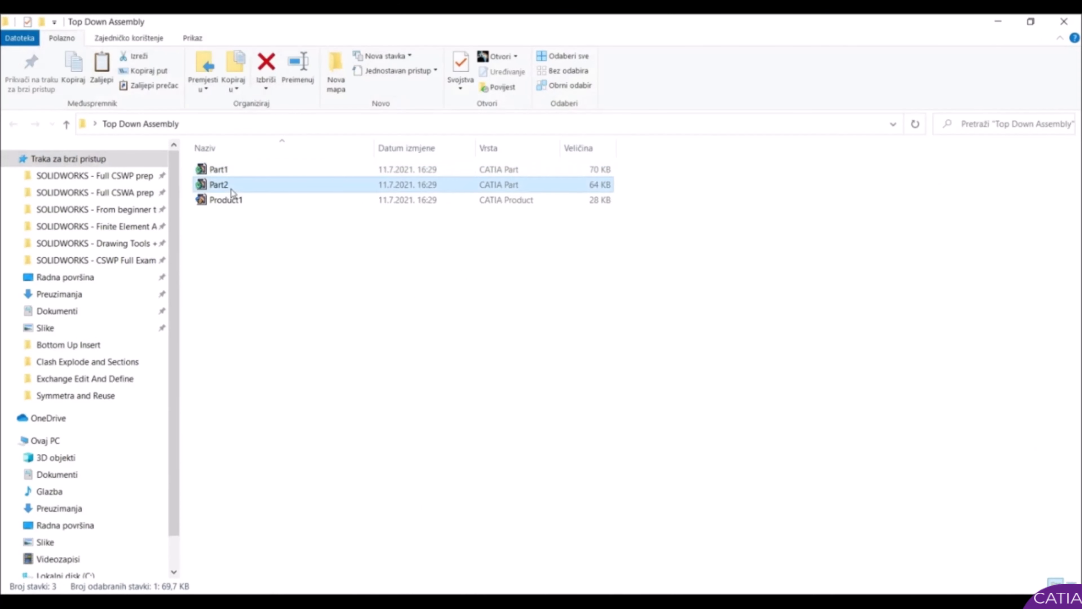
click(240, 203)
click(265, 252)
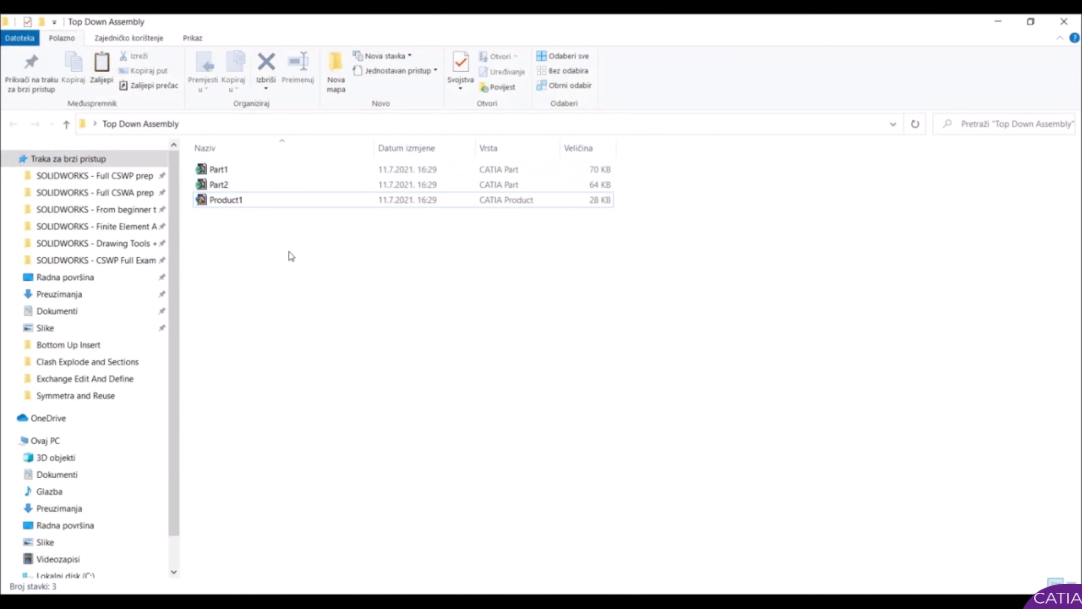
Step: Open Part2 and Part1 individually from the Top Down Assembly folder to check the saved geometry
double_click(237, 185)
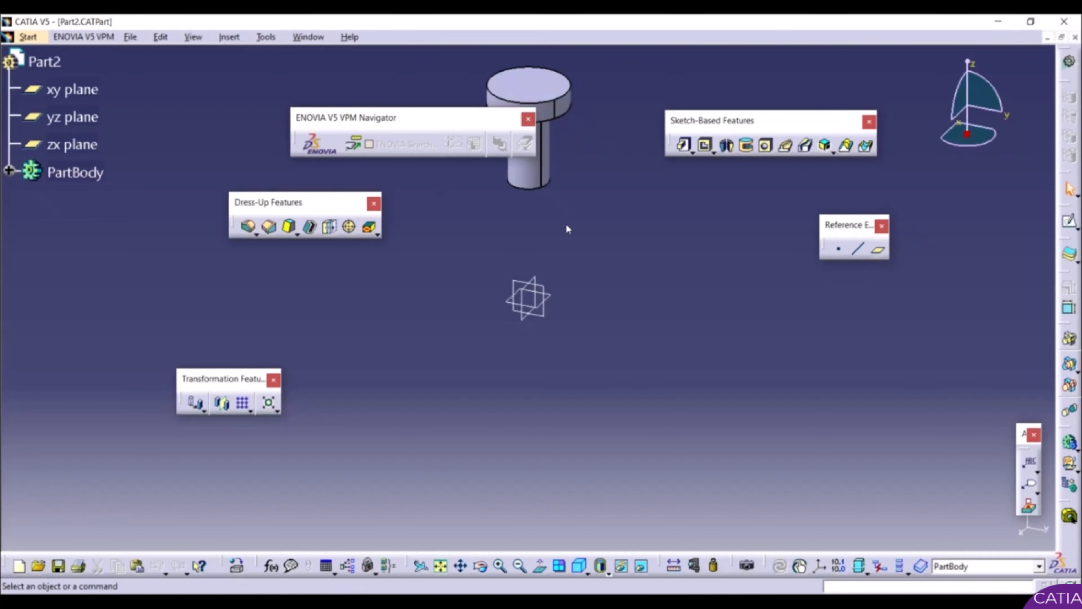
middle_drag(567, 228, 567, 306)
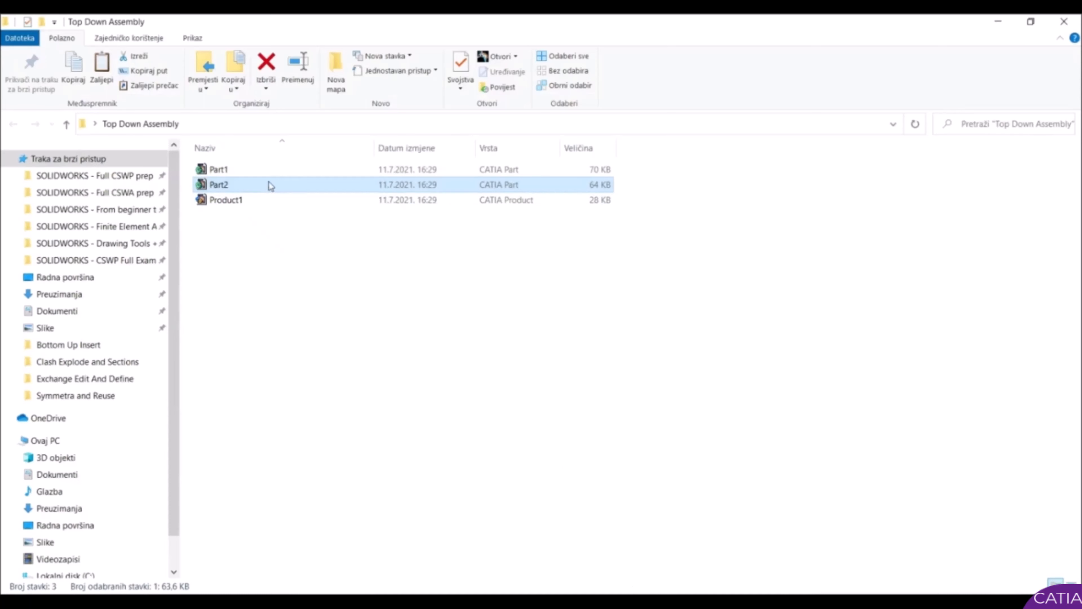
click(262, 172)
double_click(261, 172)
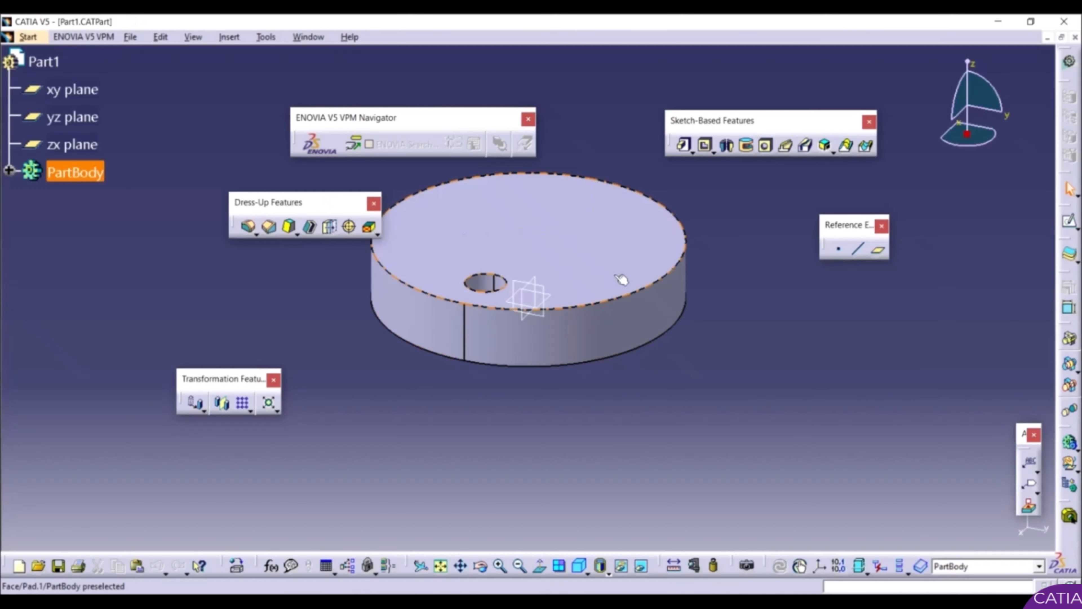
Step: Return to the Top Down Assembly folder in File Explorer and open Product1 in CATIA
key(alt+Tab)
click(240, 201)
double_click(240, 202)
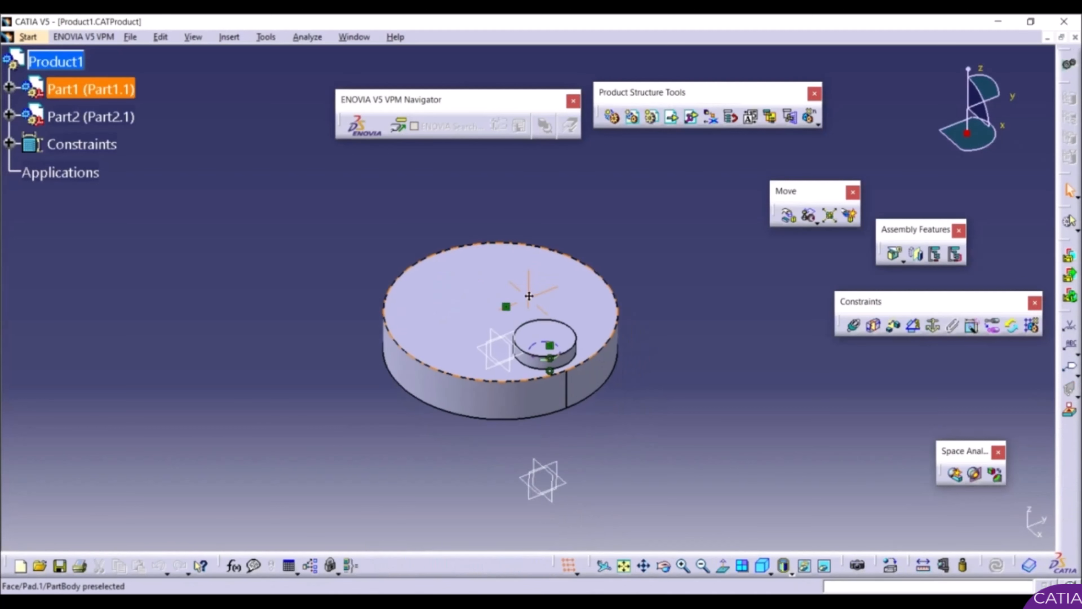
middle_drag(529, 295, 520, 248)
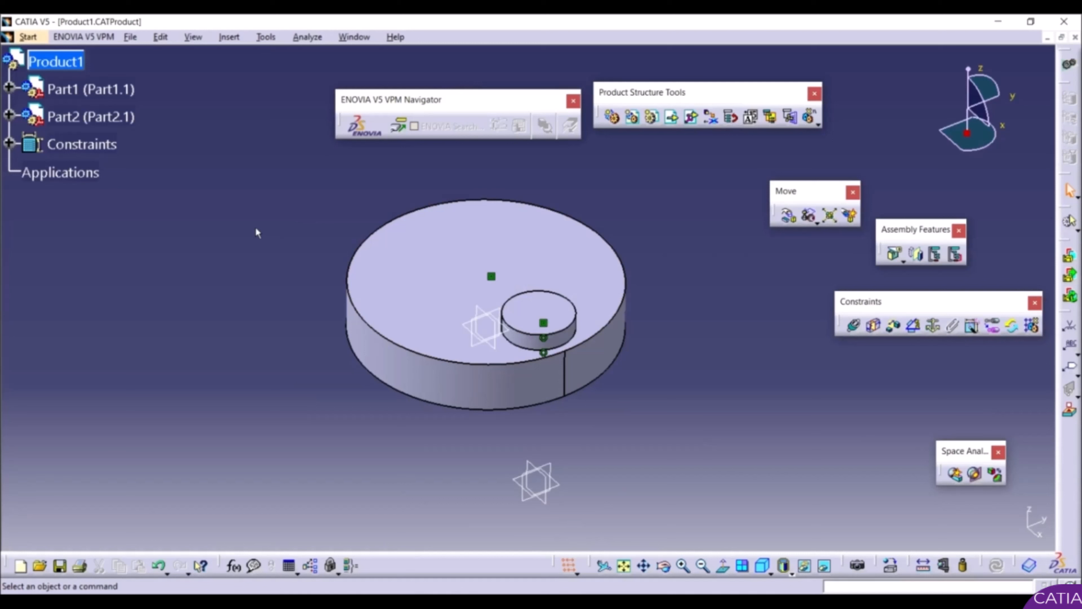
Step: Expand Part1's tree down to Pad.1 and open its Sketch.1 for editing within the assembly
click(9, 88)
click(29, 114)
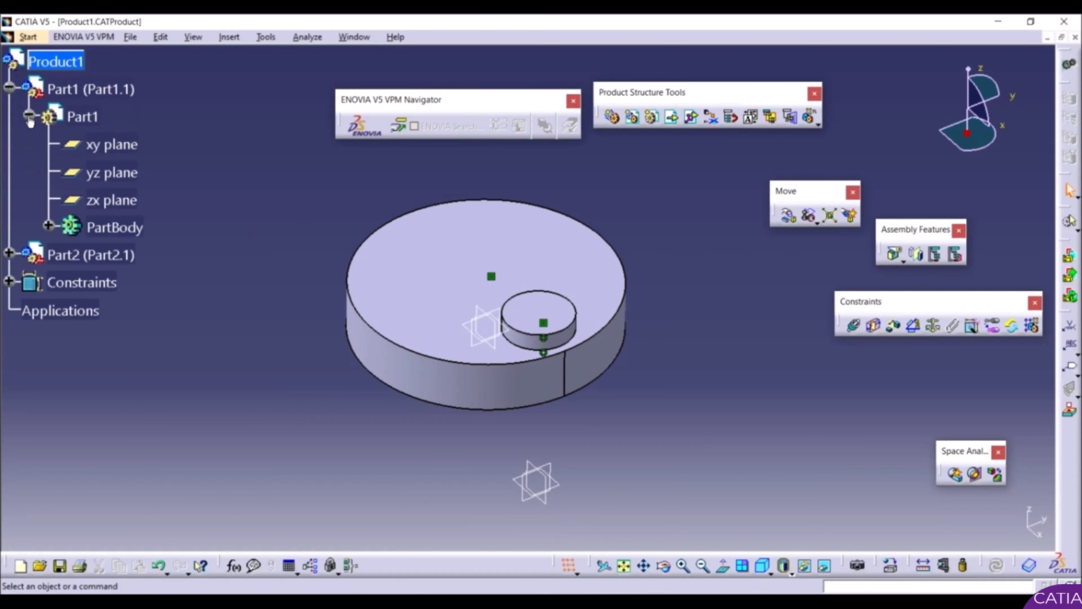
click(49, 225)
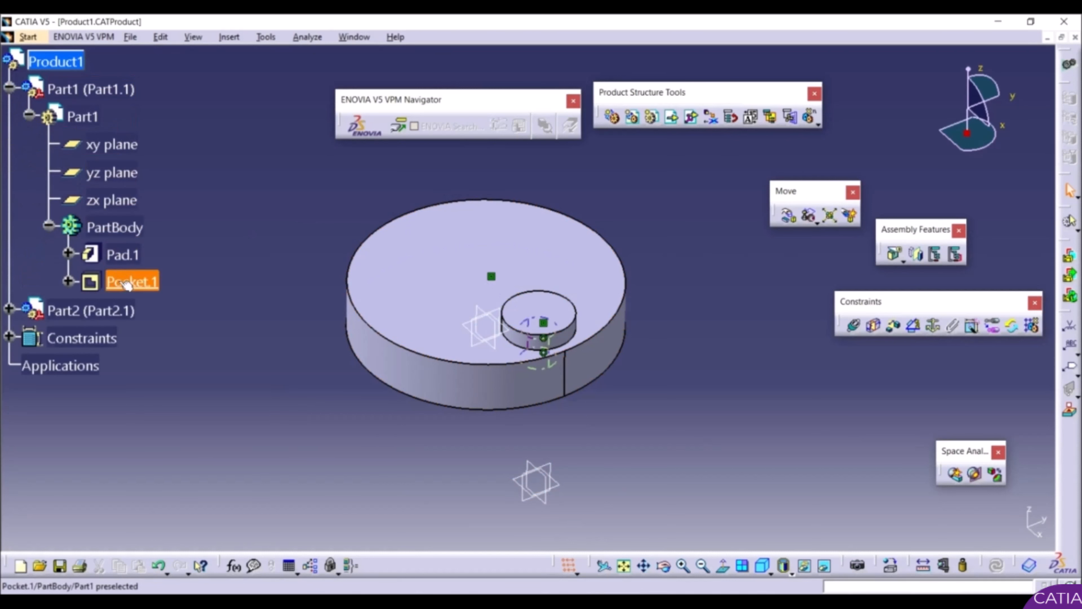
click(67, 253)
double_click(152, 283)
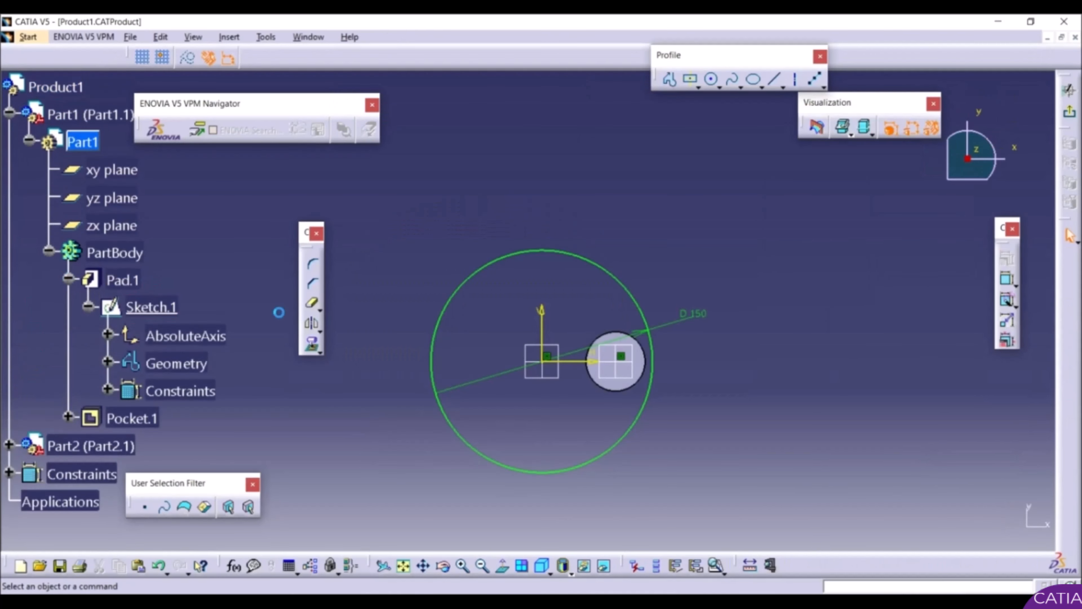
Step: Set the disc circle's diameter to 200 mm, then exit the sketch and save the modified part
double_click(693, 318)
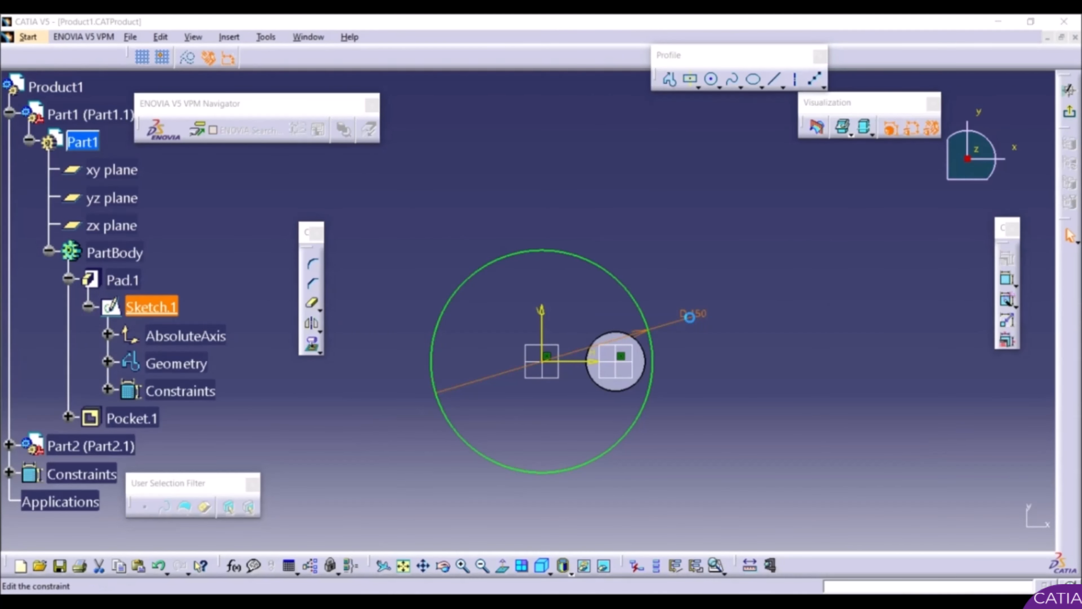
text(200mm)
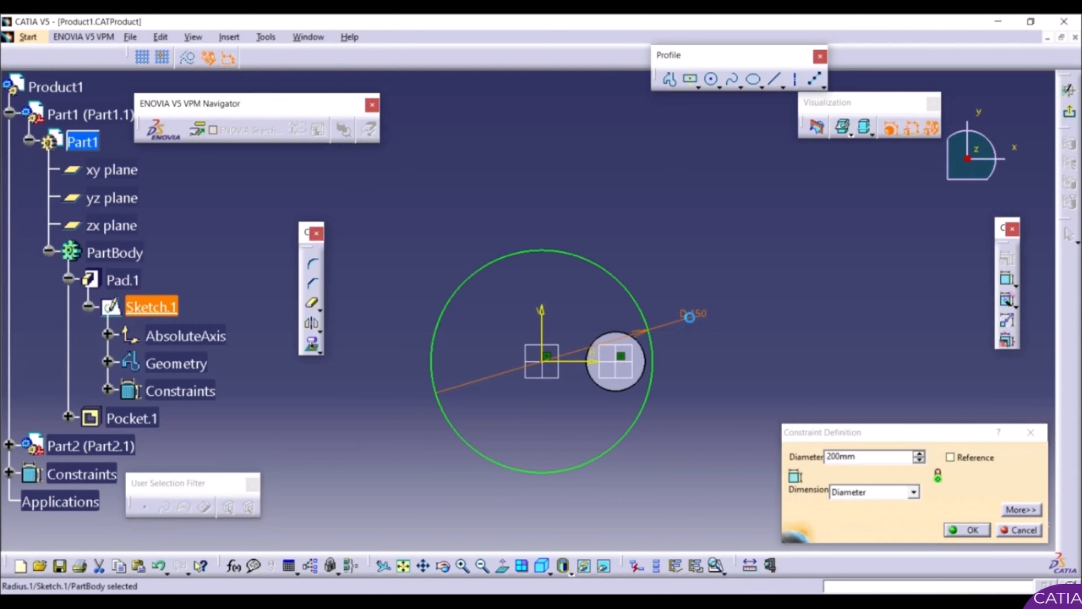
key(Return)
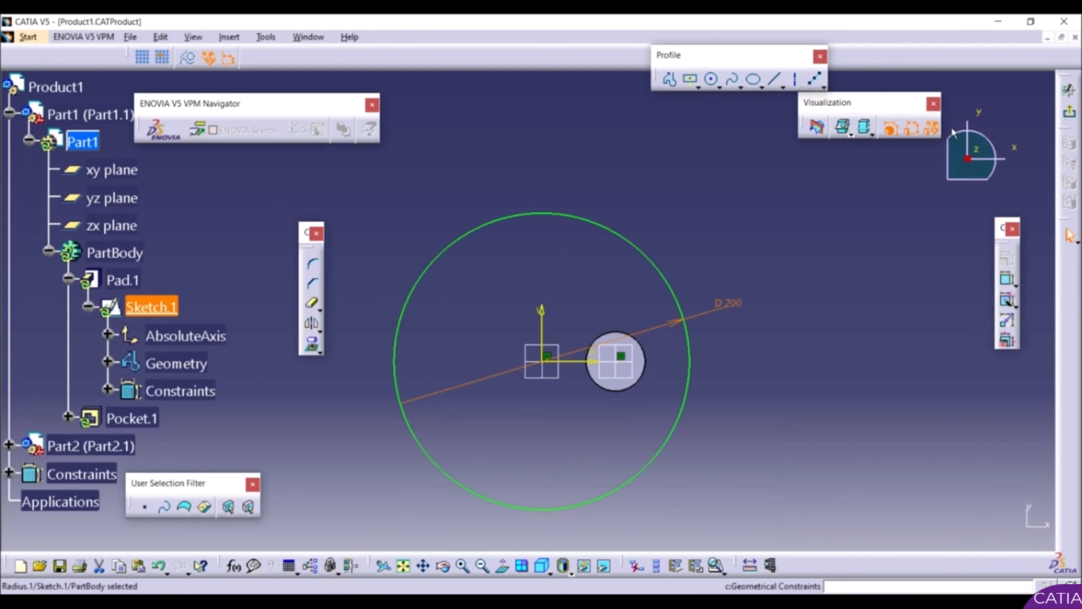
click(1071, 112)
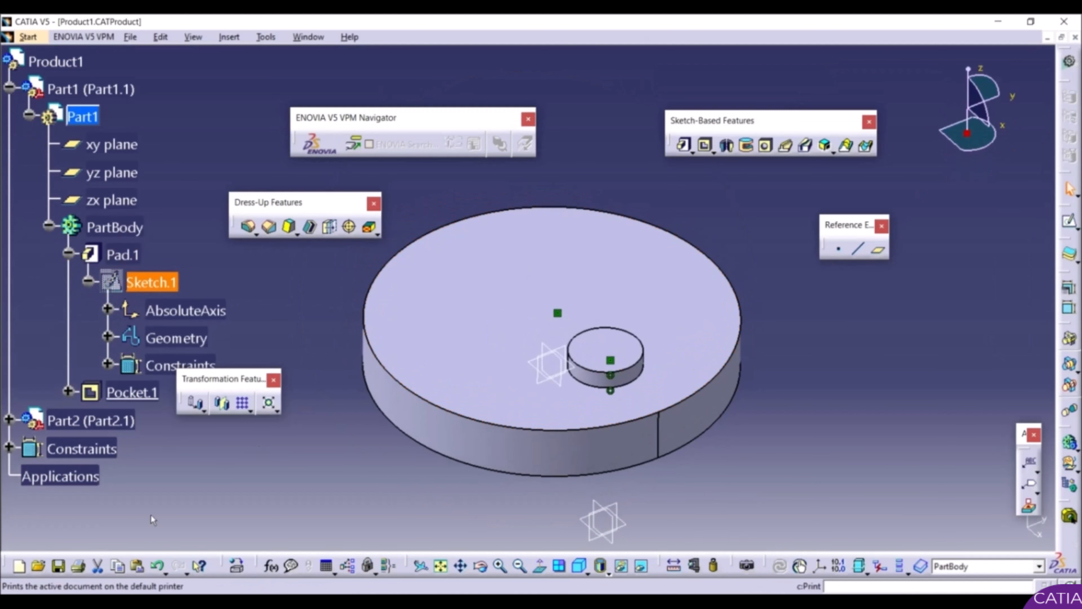
click(62, 567)
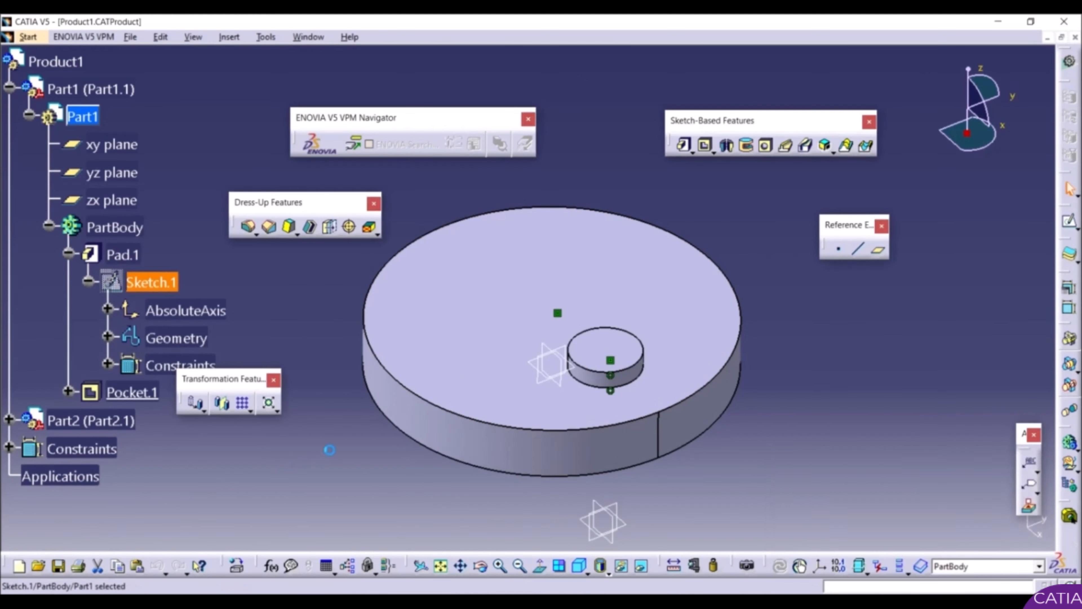
Step: Switch to the Part1 window, expand its PartBody and open the pad's Sketch.1 to check the circle's diameter
click(309, 36)
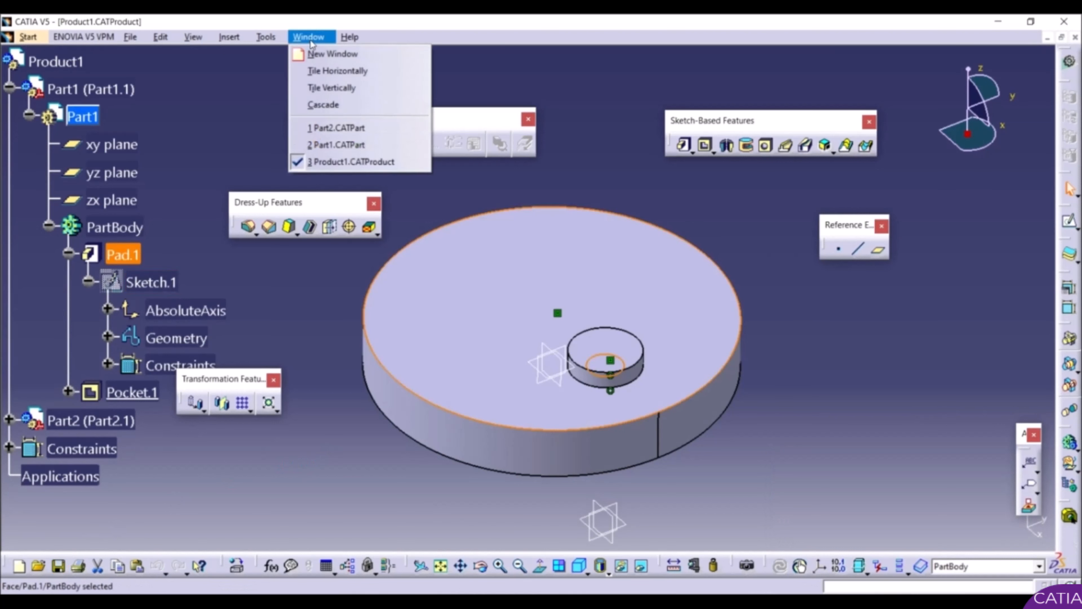
click(330, 145)
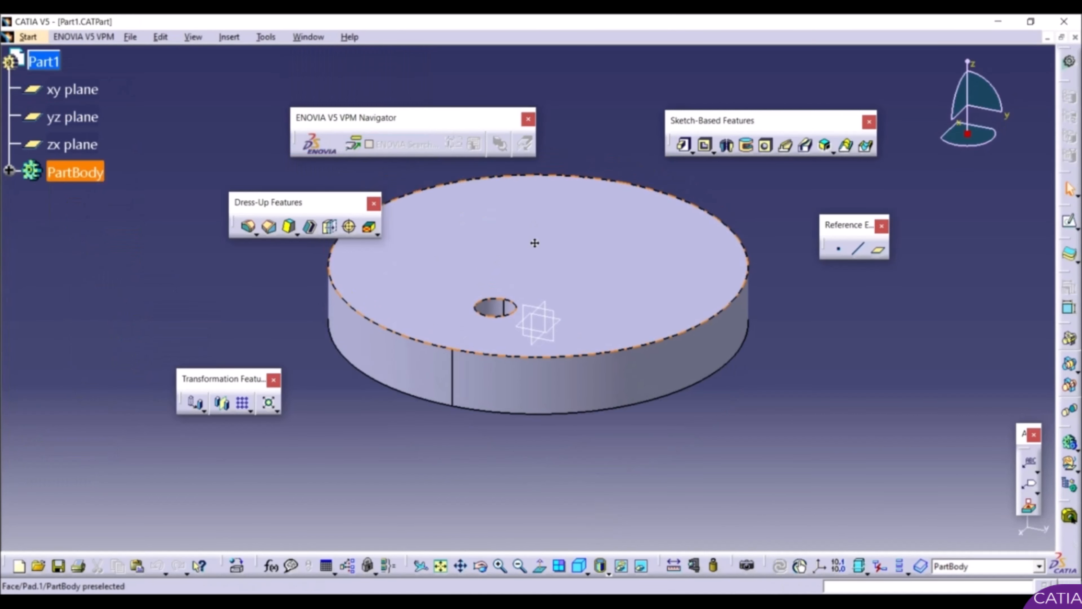
click(9, 171)
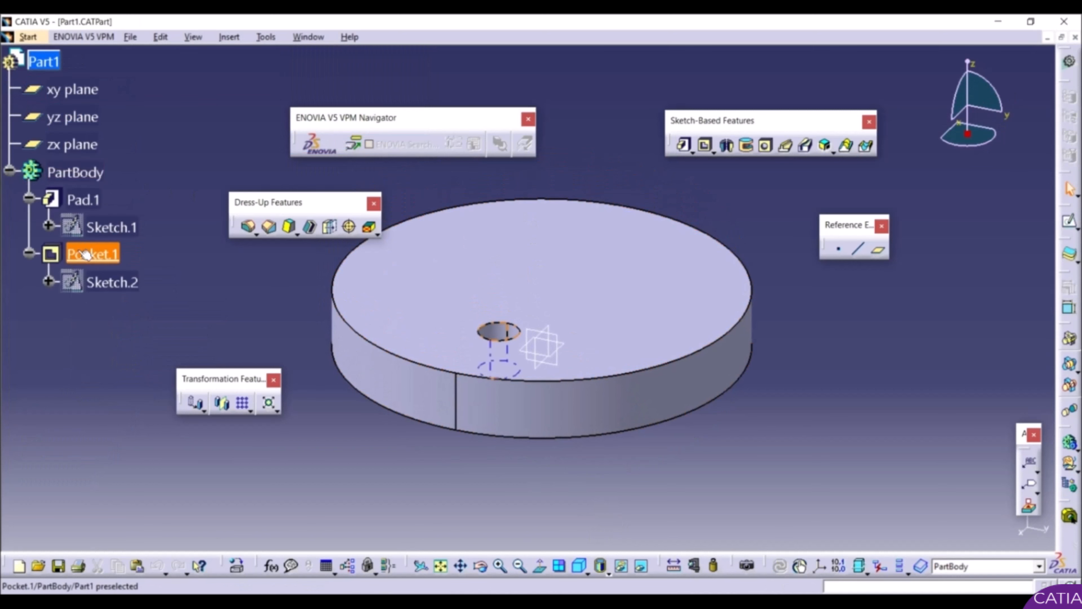
click(94, 227)
double_click(93, 227)
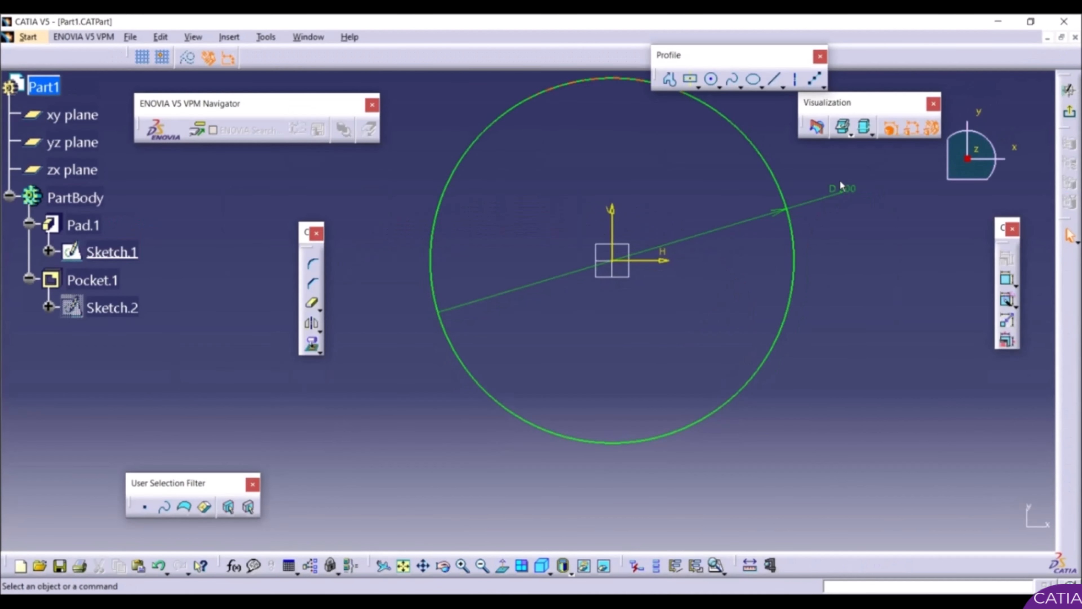
middle_drag(839, 215, 790, 305)
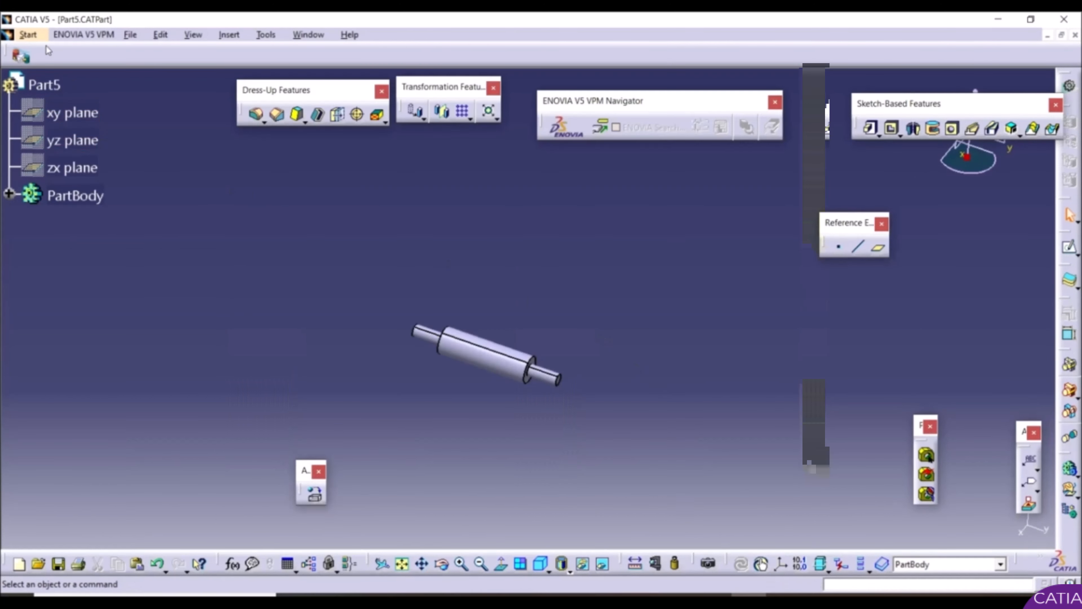
Step: Start a new product in the Assembly Design workbench
click(27, 35)
mouse_move(97, 68)
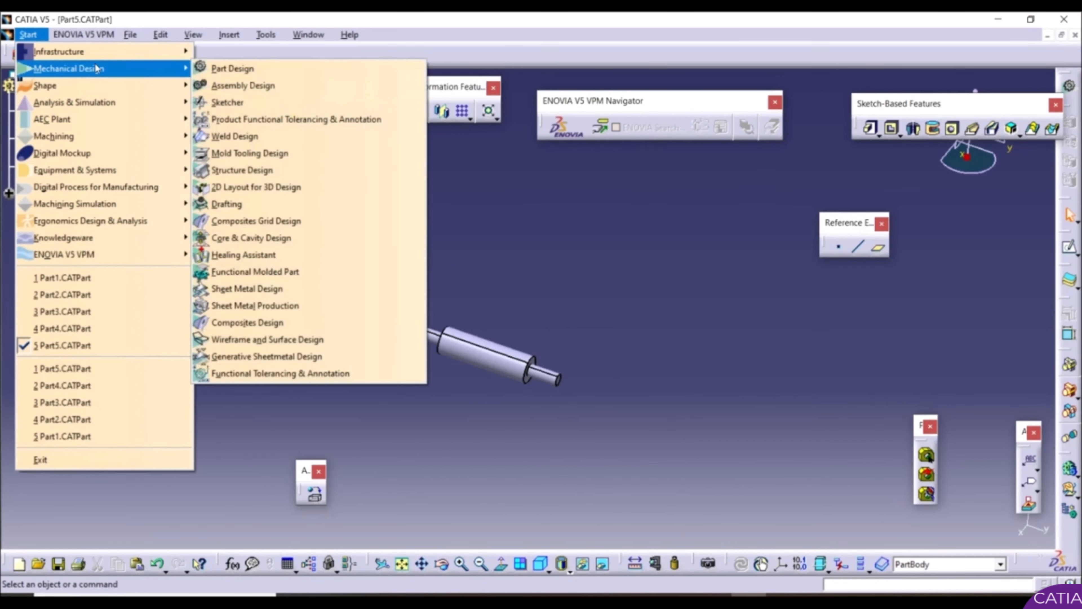
click(243, 85)
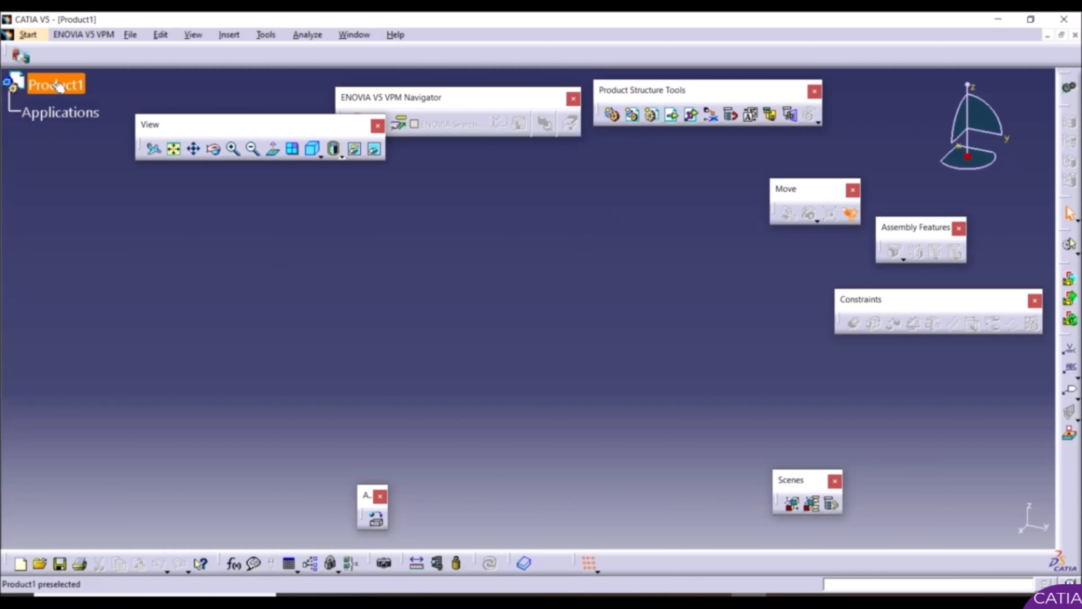
Step: Insert the existing component Part3 from the Assembly example folder into Product1
click(672, 115)
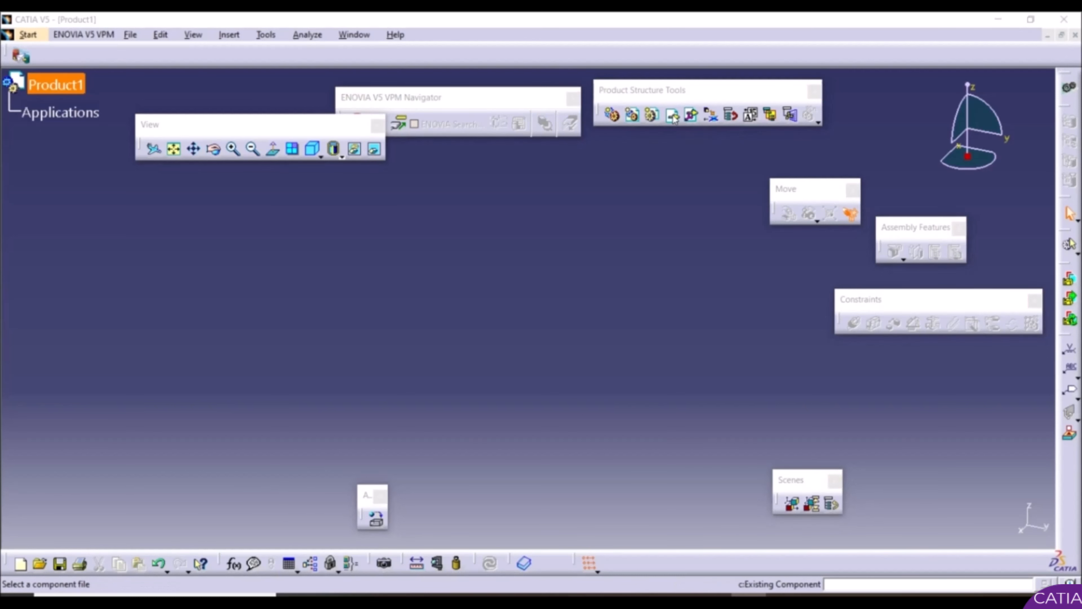
scroll(523, 337, down, 5)
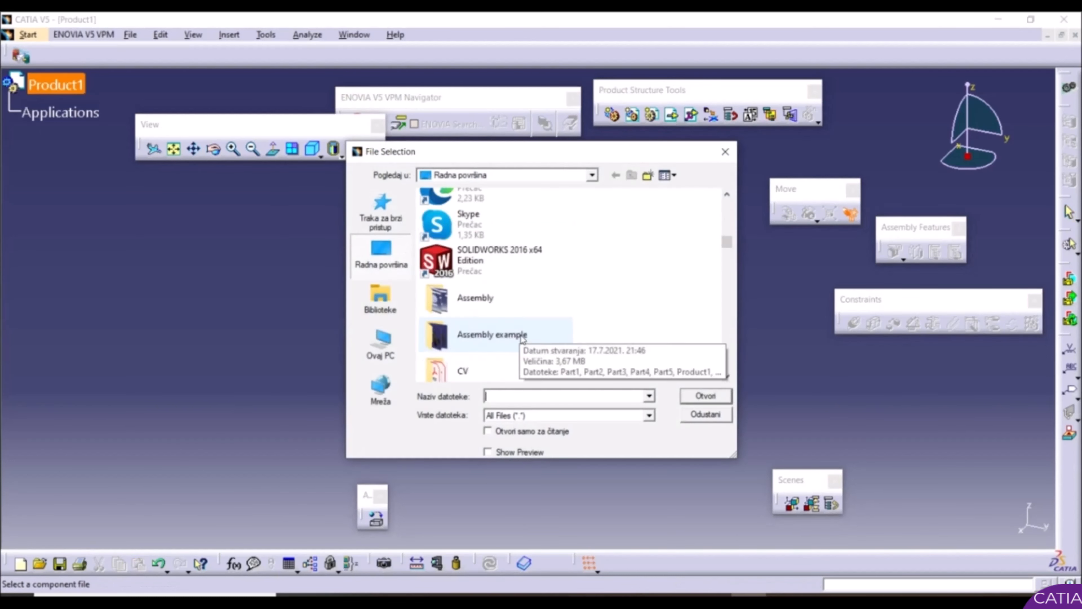
double_click(492, 334)
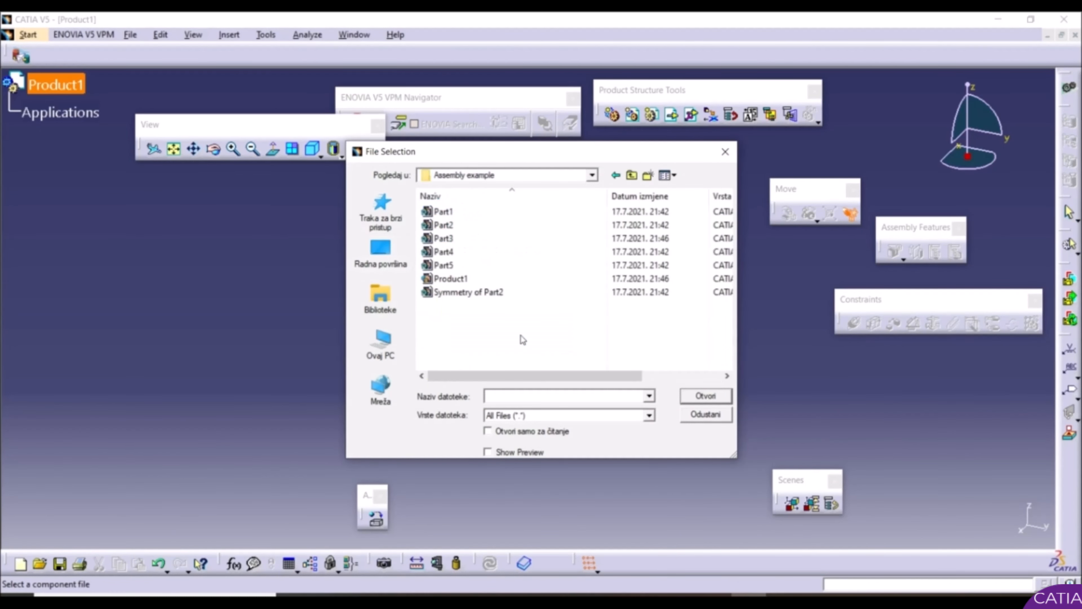
double_click(468, 251)
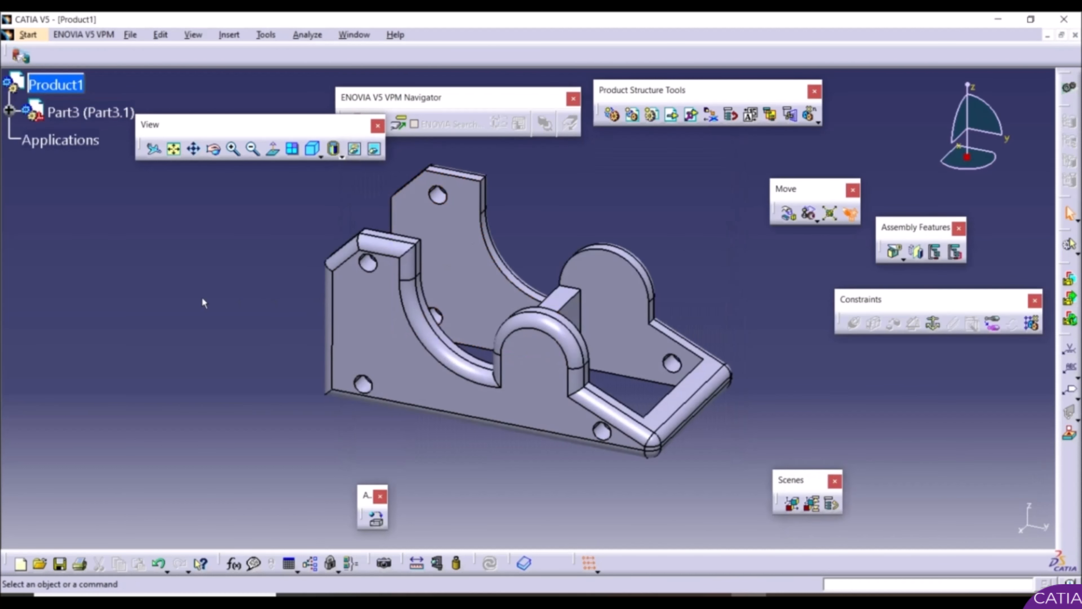
Step: Fix the Part3 bracket in space and expand the tree's Constraints node to check the fix constraint
middle_drag(203, 303, 268, 381)
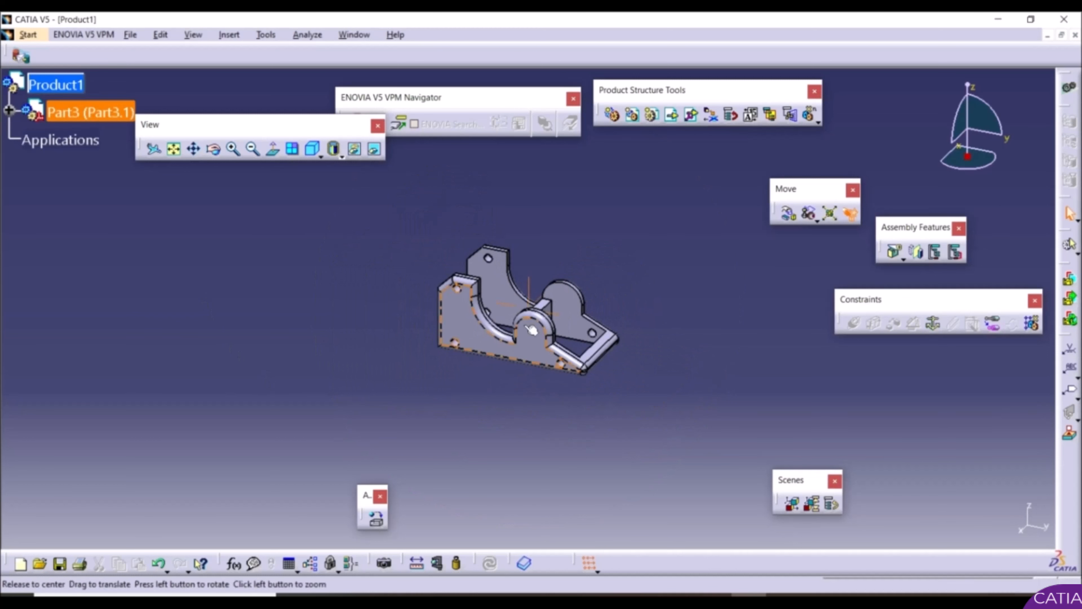
middle_drag(531, 329, 502, 256)
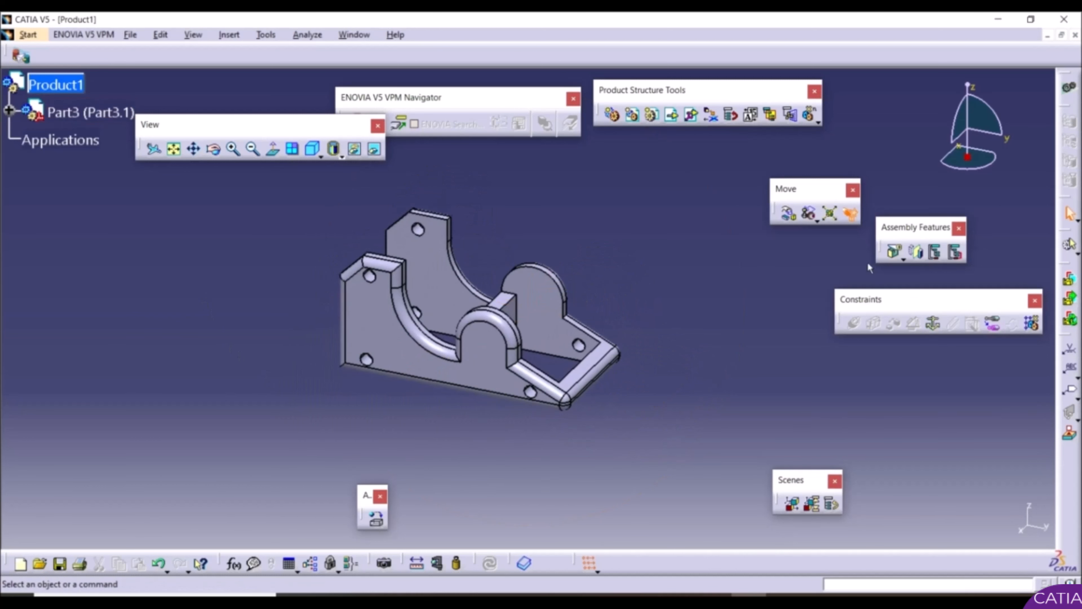
click(934, 324)
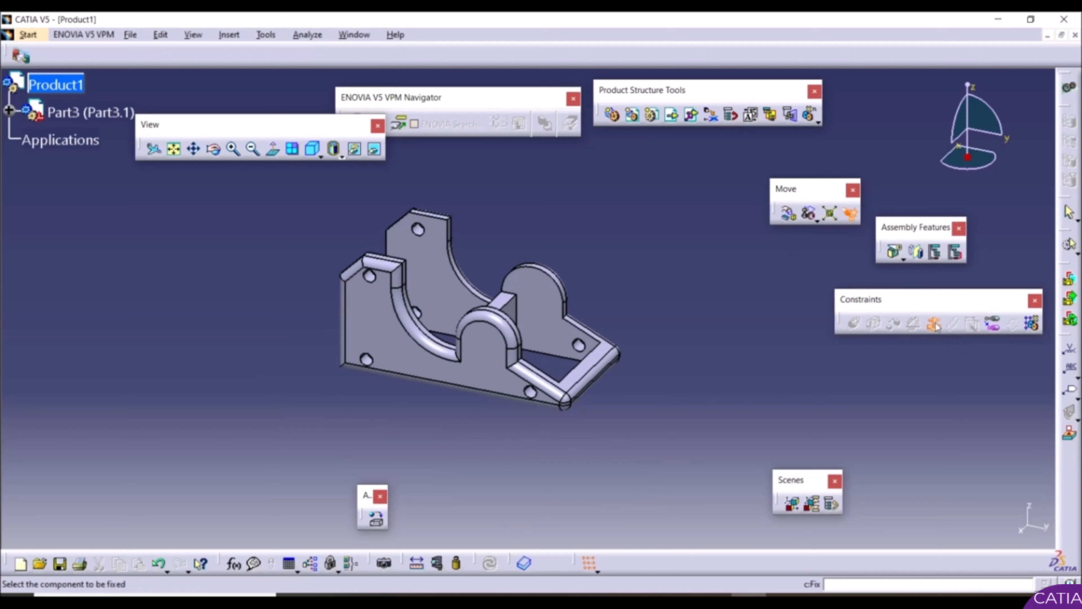
click(484, 349)
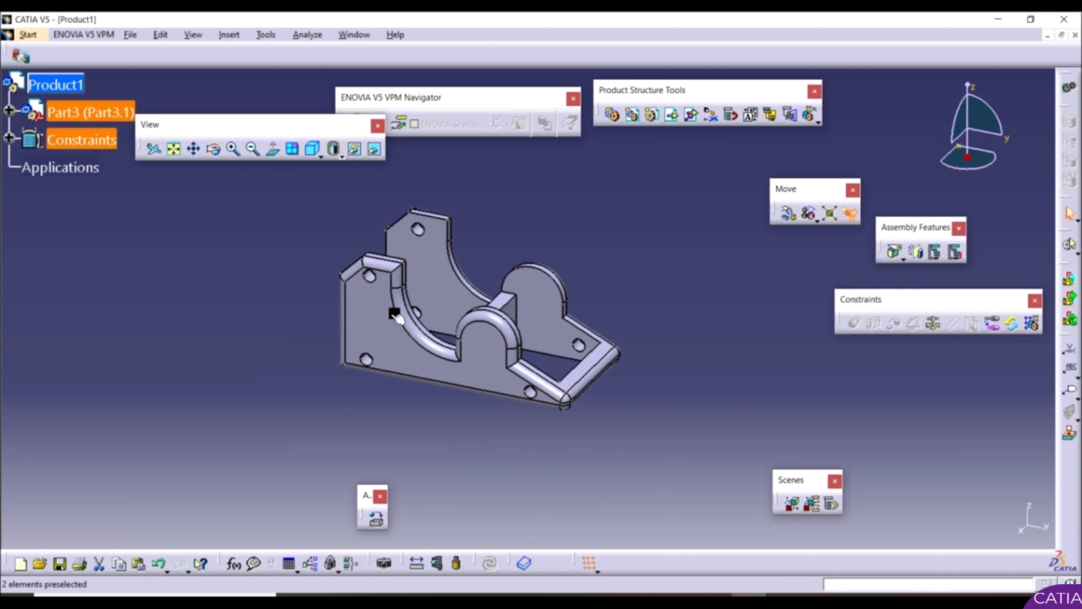
click(395, 315)
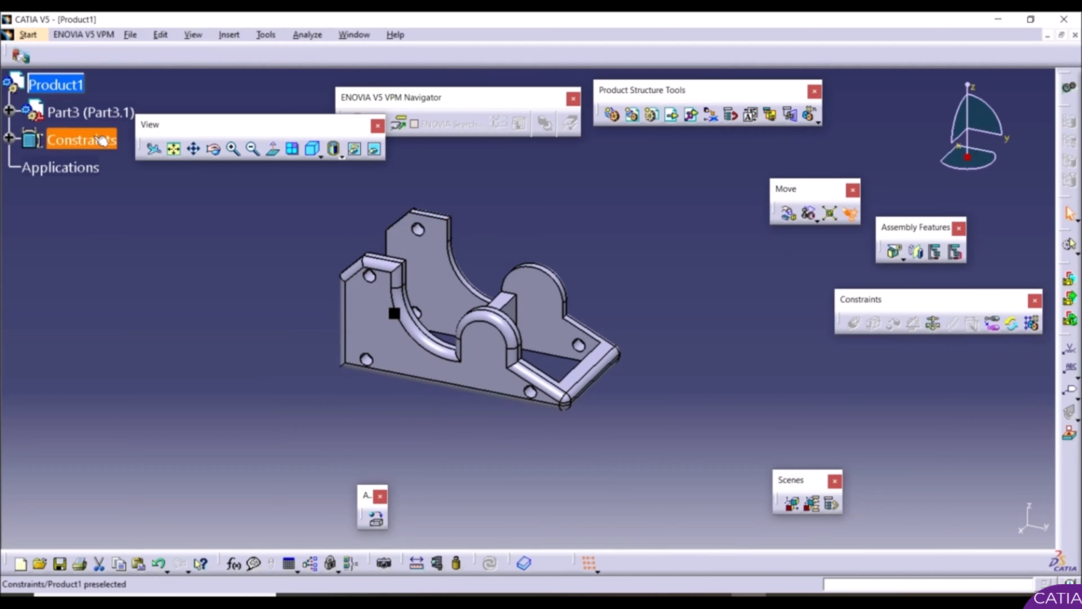
click(10, 139)
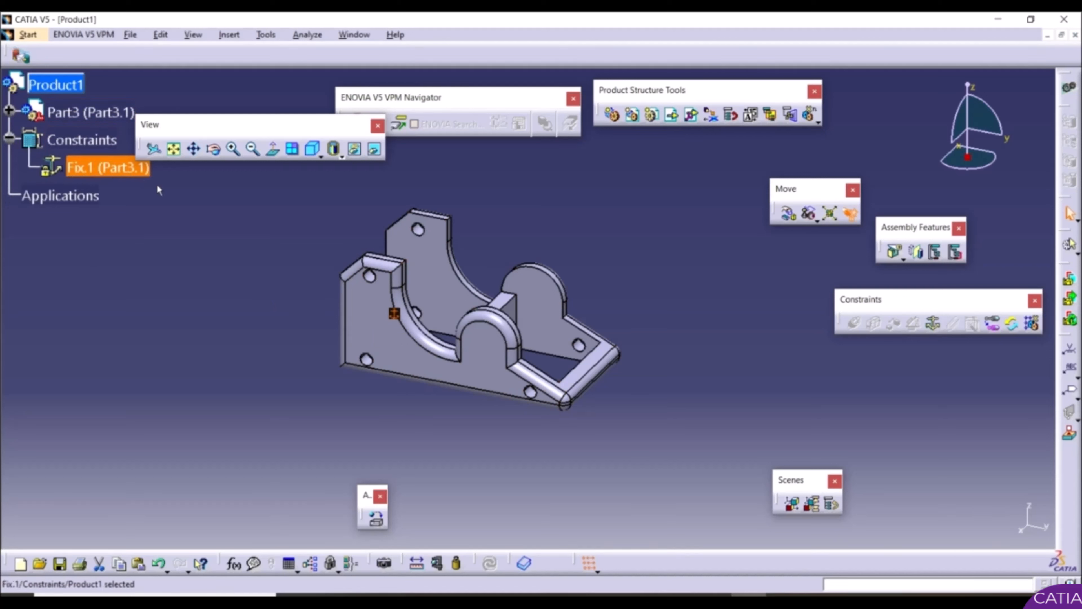
click(265, 282)
Step: Insert the existing component Part4 from the Assembly example folder into Product1
middle_drag(266, 282, 331, 327)
middle_drag(549, 246, 492, 261)
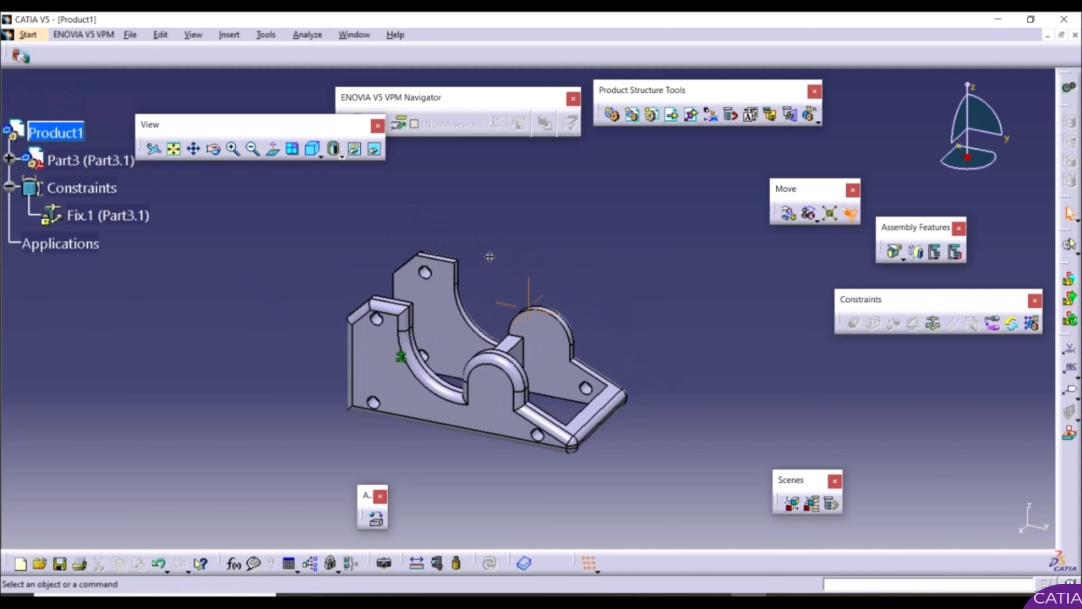
click(36, 132)
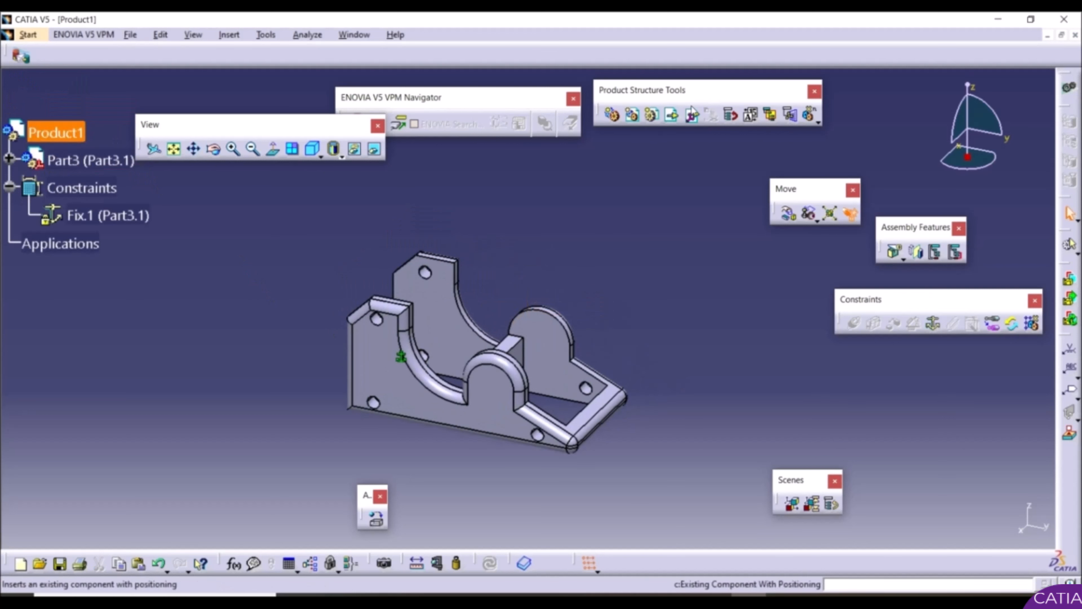
click(673, 115)
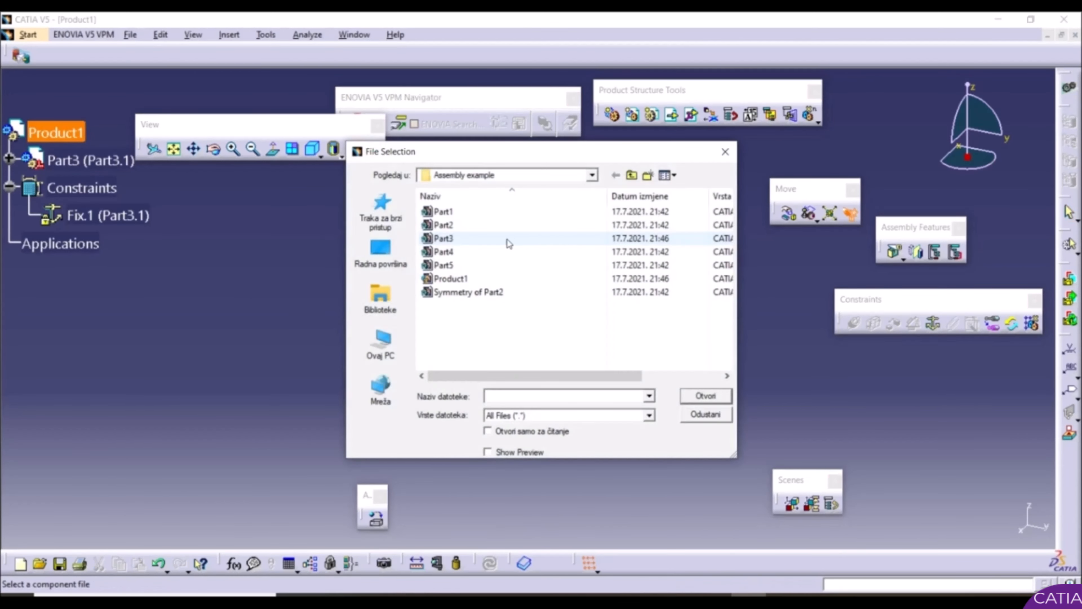
click(455, 251)
double_click(456, 251)
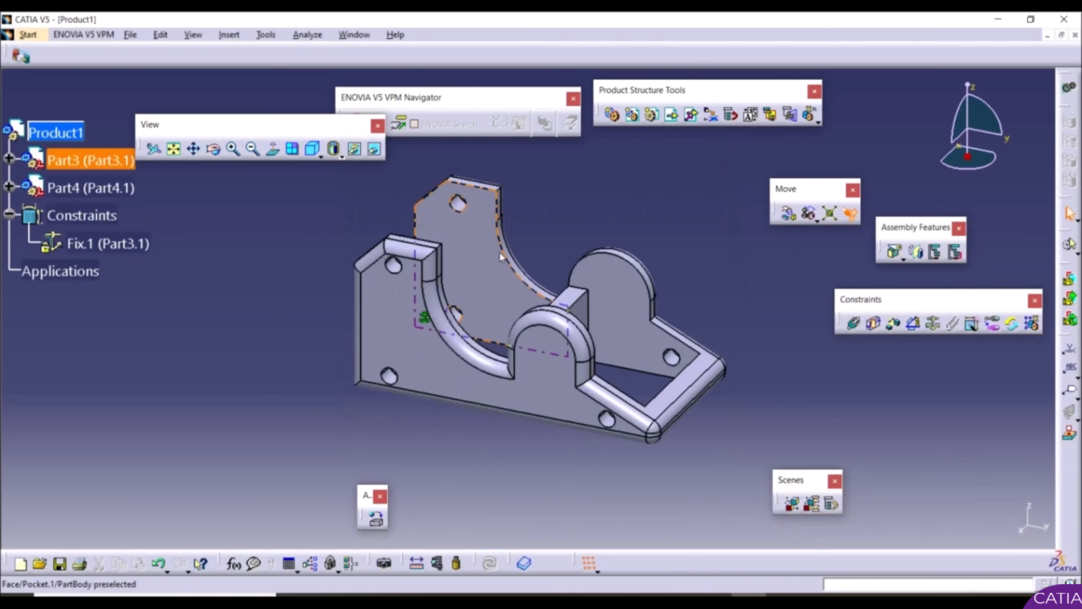
Step: Make the Part4 pin's axis coincident with the axis of Part3's upper hole at the tall end and update the assembly
middle_drag(475, 347, 784, 315)
middle_drag(609, 368, 605, 430)
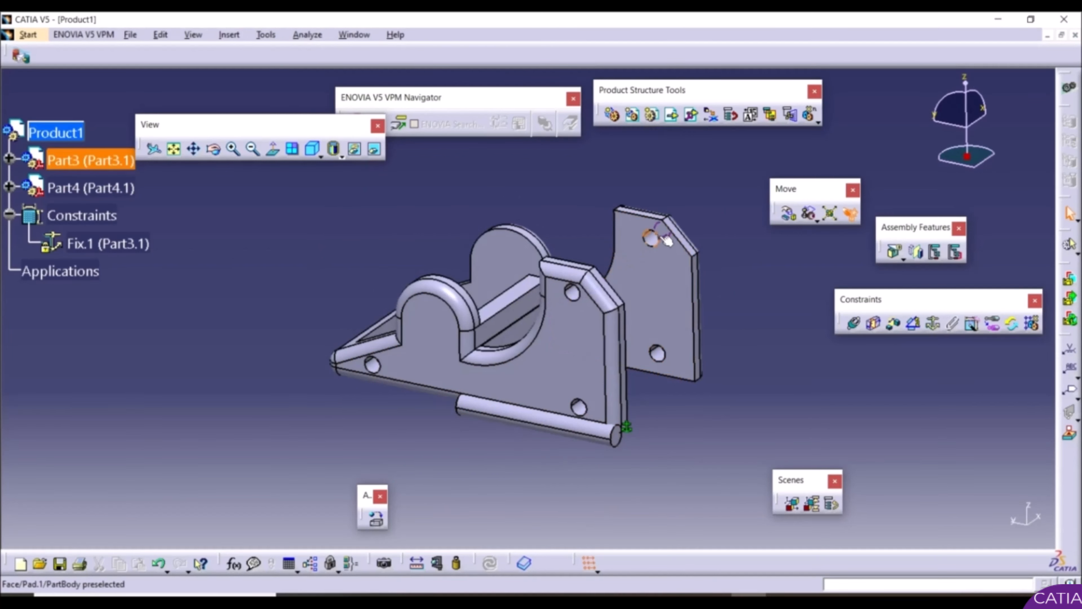
click(854, 325)
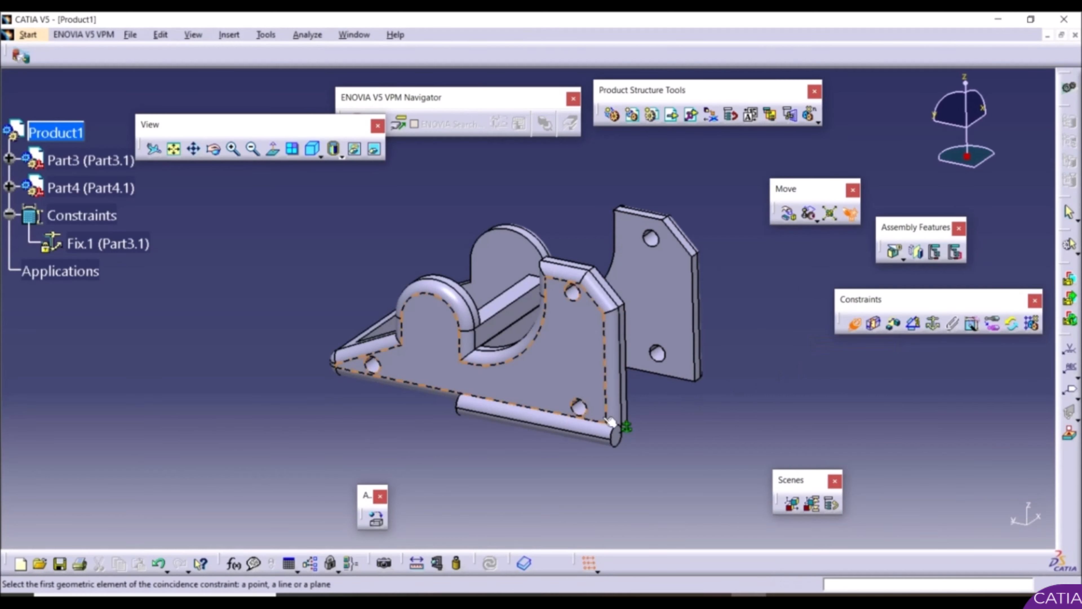
click(524, 420)
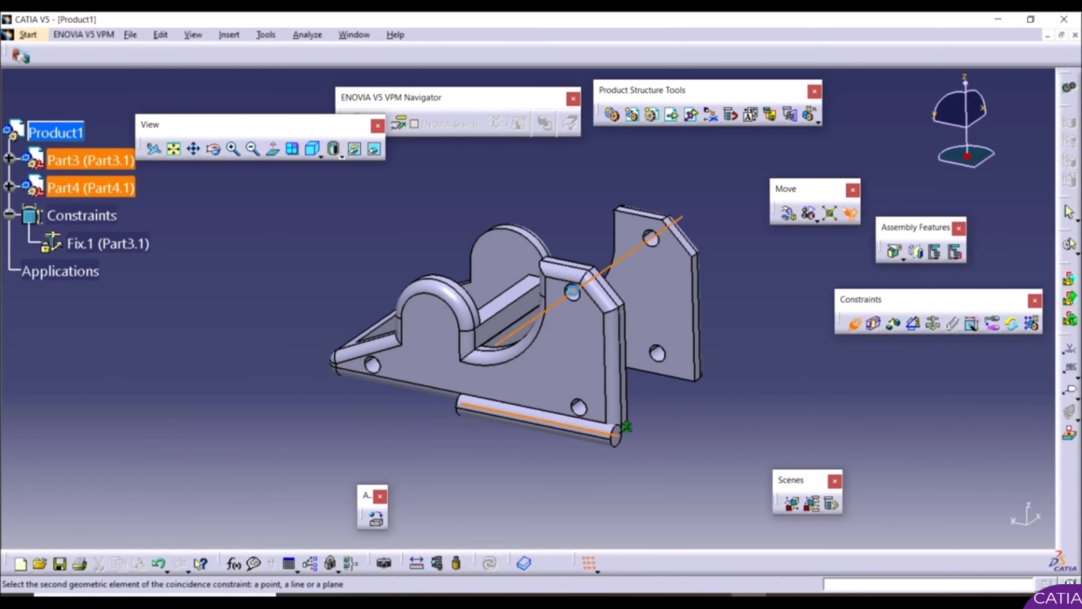
click(576, 292)
click(490, 563)
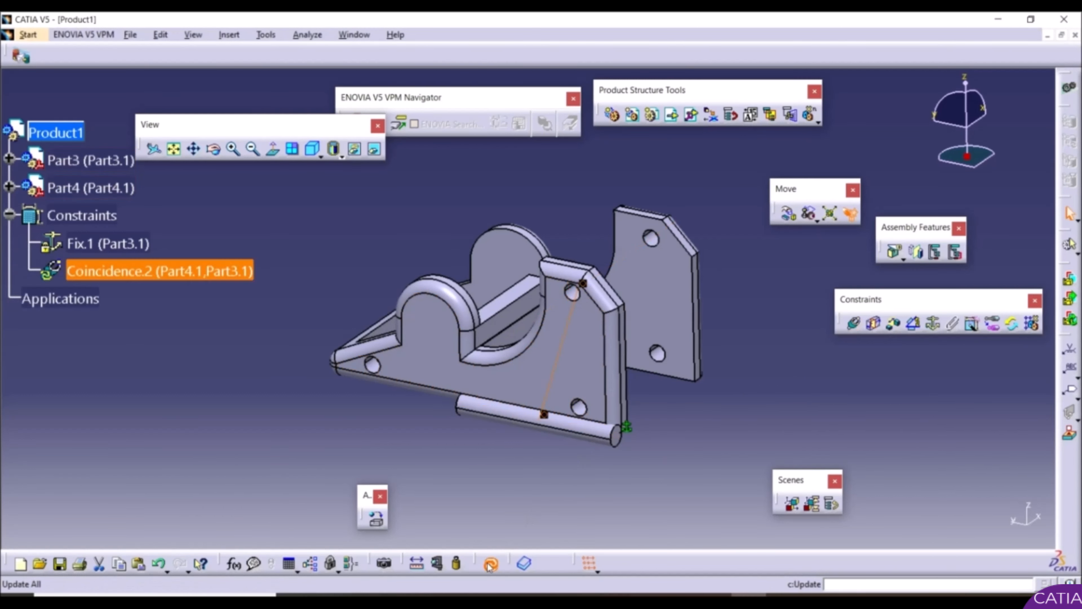
click(696, 443)
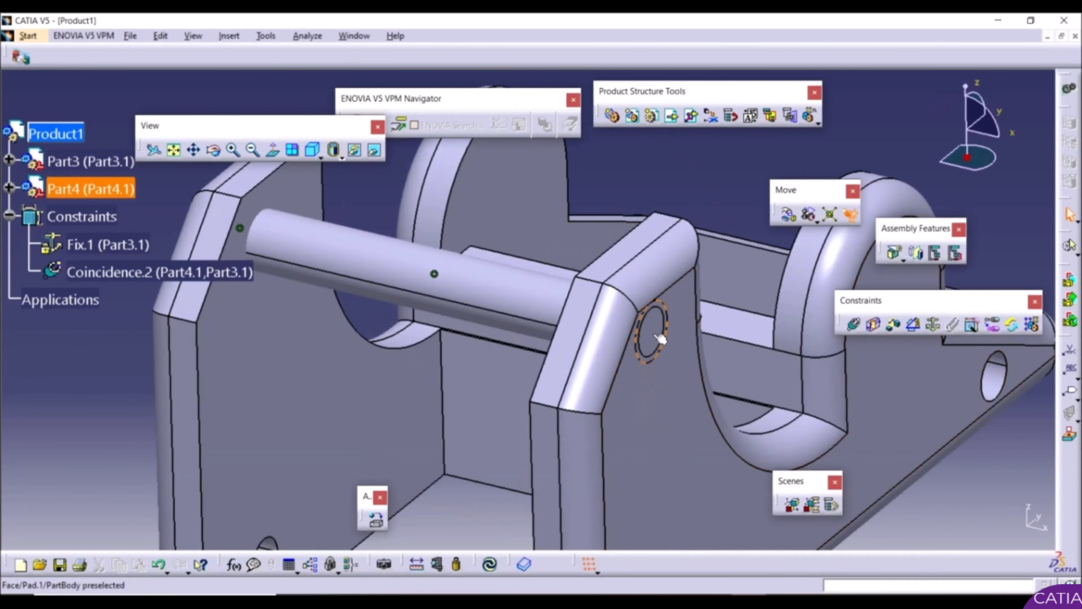
Step: Manipulate the Part4 pin along the X axis with respect to constraints until its end protrudes from Part3's side plate
click(665, 407)
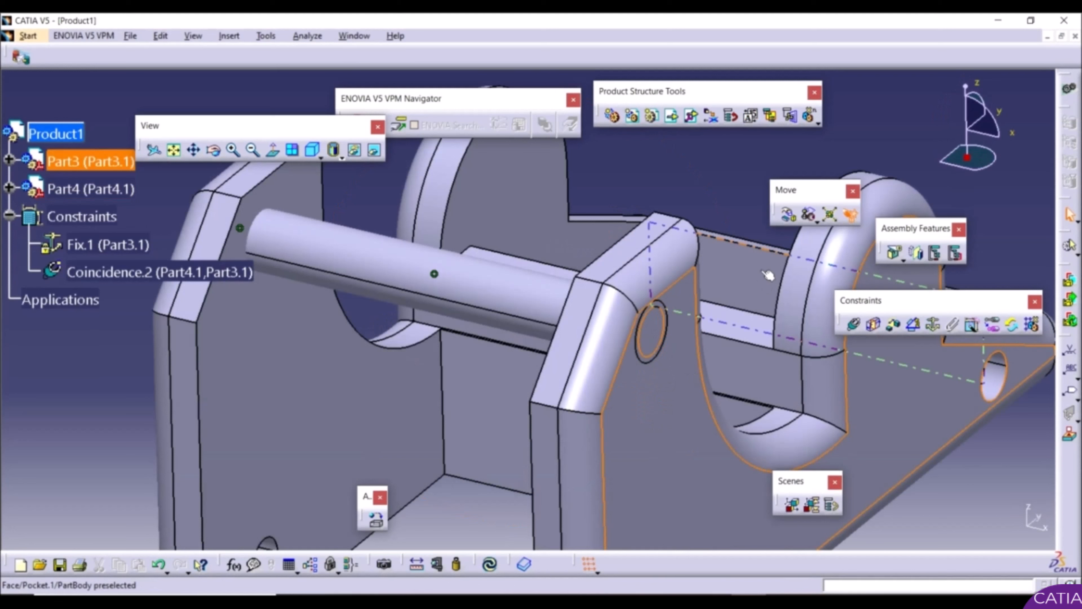
click(786, 215)
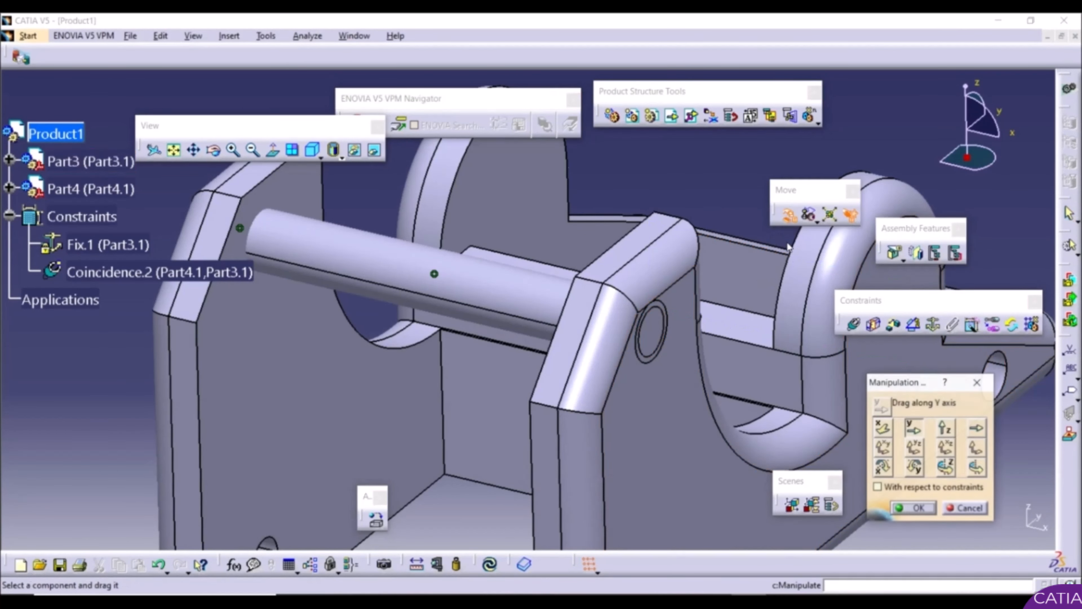
click(889, 489)
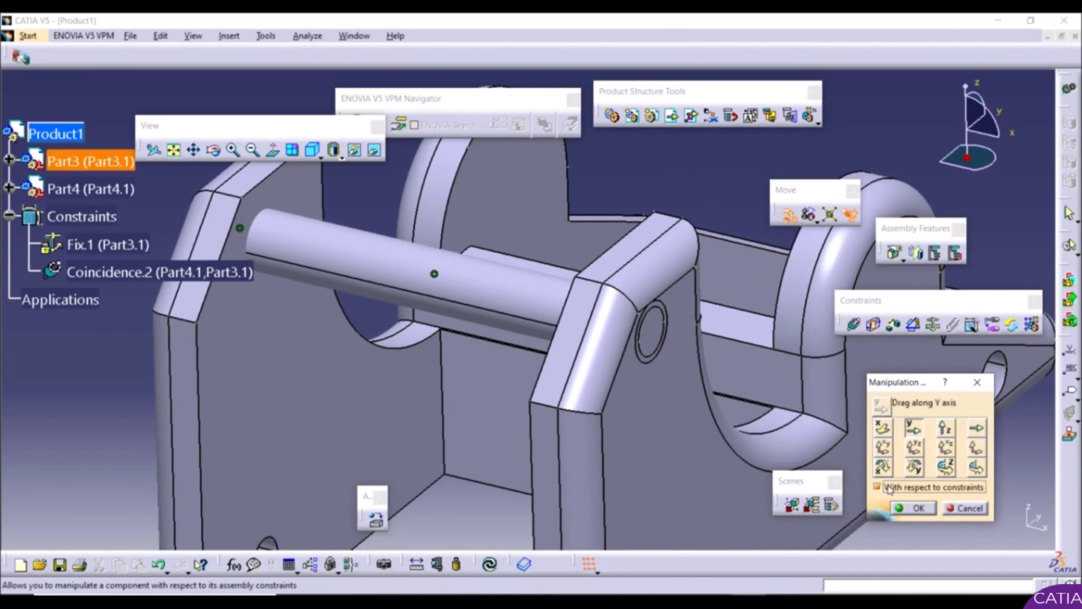
click(883, 428)
drag(505, 306, 438, 294)
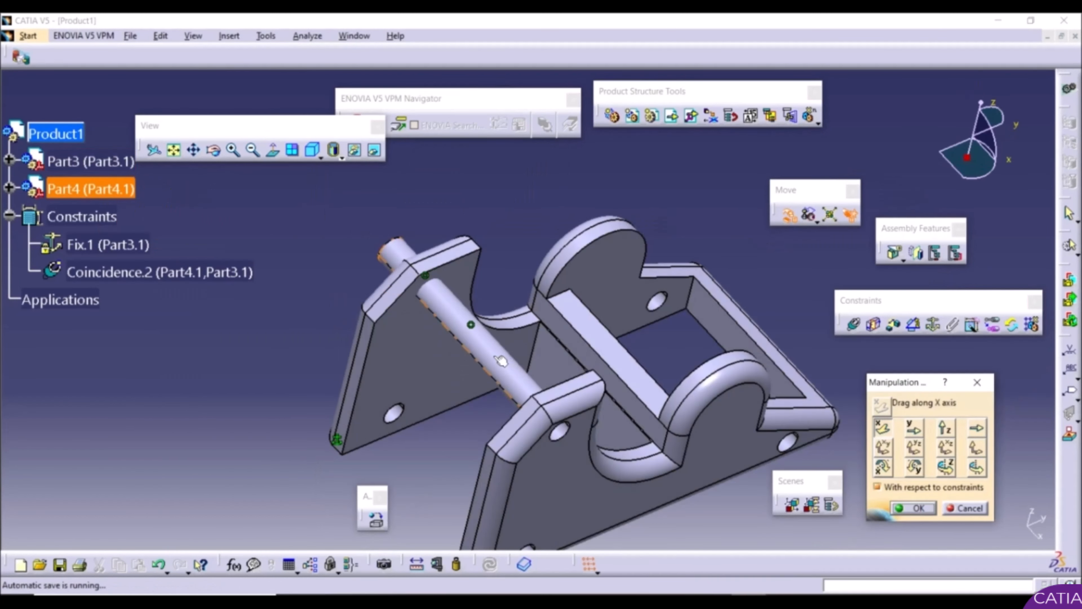
drag(498, 358, 518, 404)
click(913, 508)
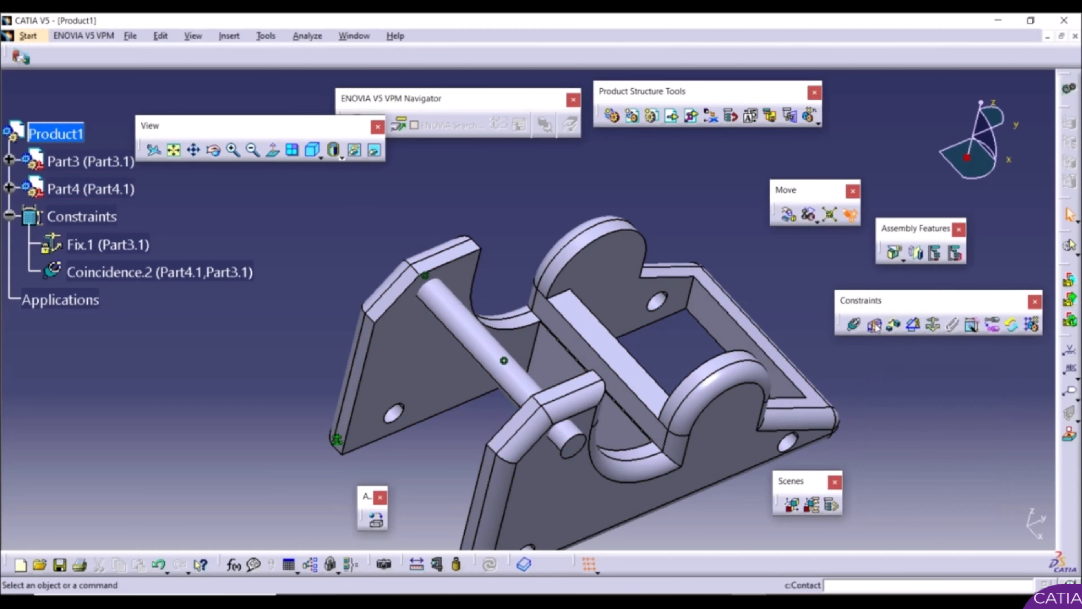
Step: Add a 0 mm offset constraint between Part3's outer side face and the Part4 pin's end face, then update the assembly
click(893, 326)
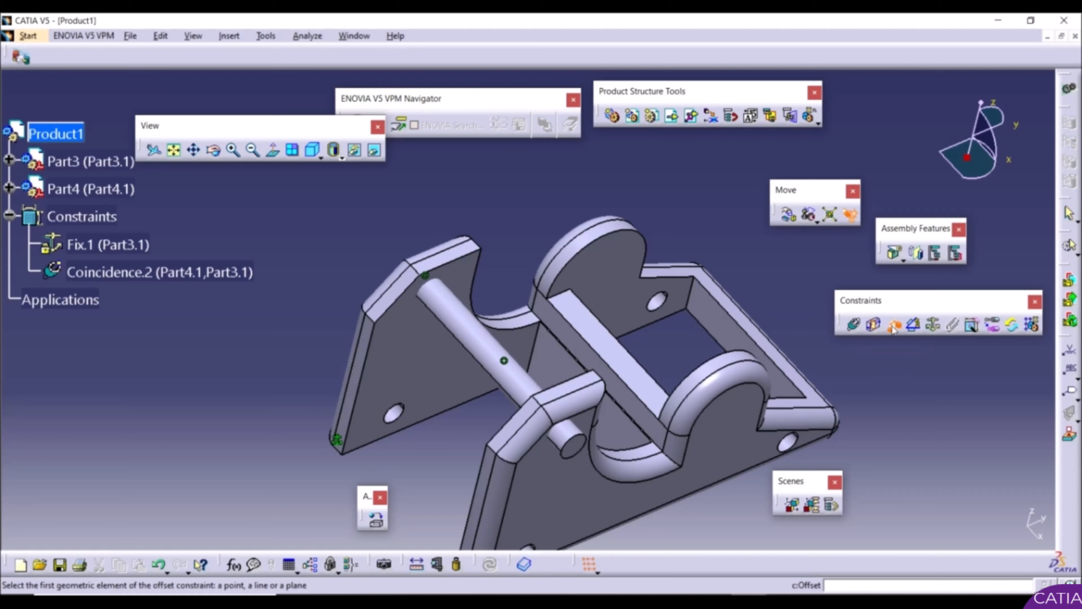
click(588, 495)
click(583, 450)
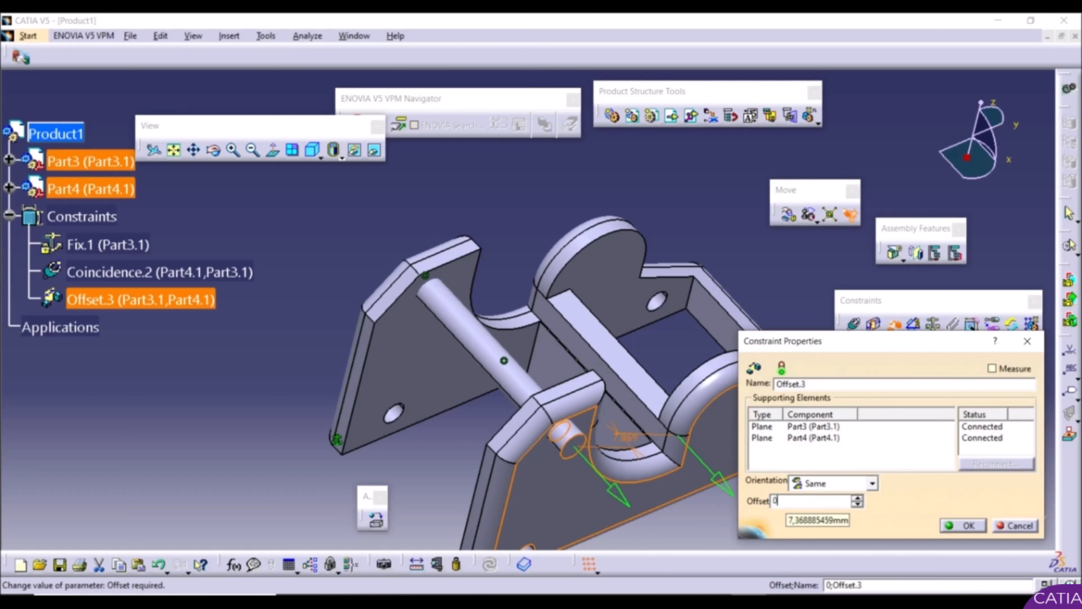
click(960, 526)
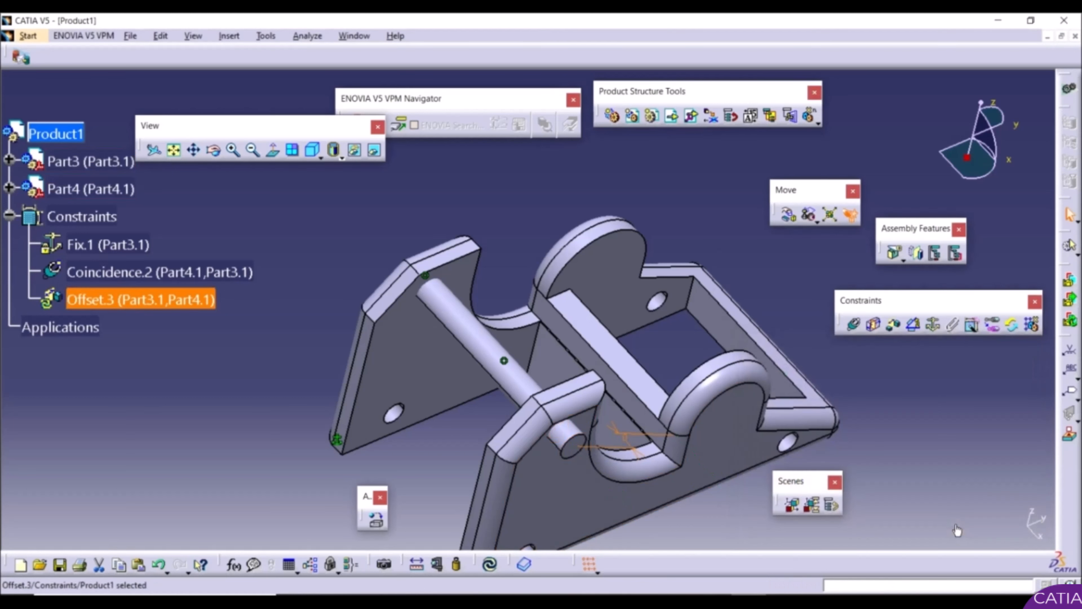
click(488, 564)
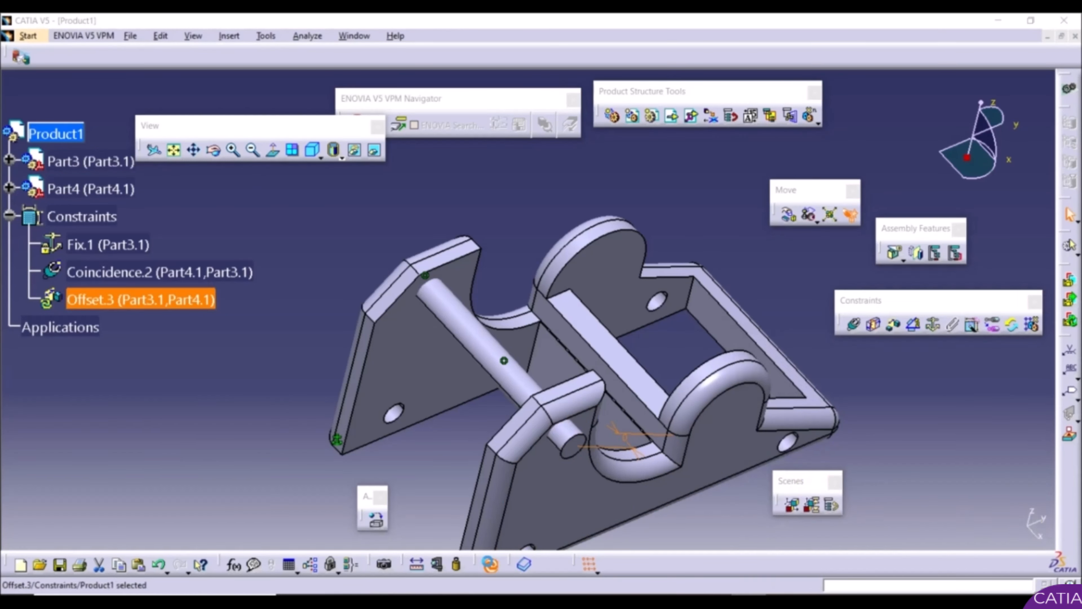
Step: Insert the existing component Part5 from the Assembly example folder into Product1
click(450, 478)
middle_drag(571, 443, 546, 422)
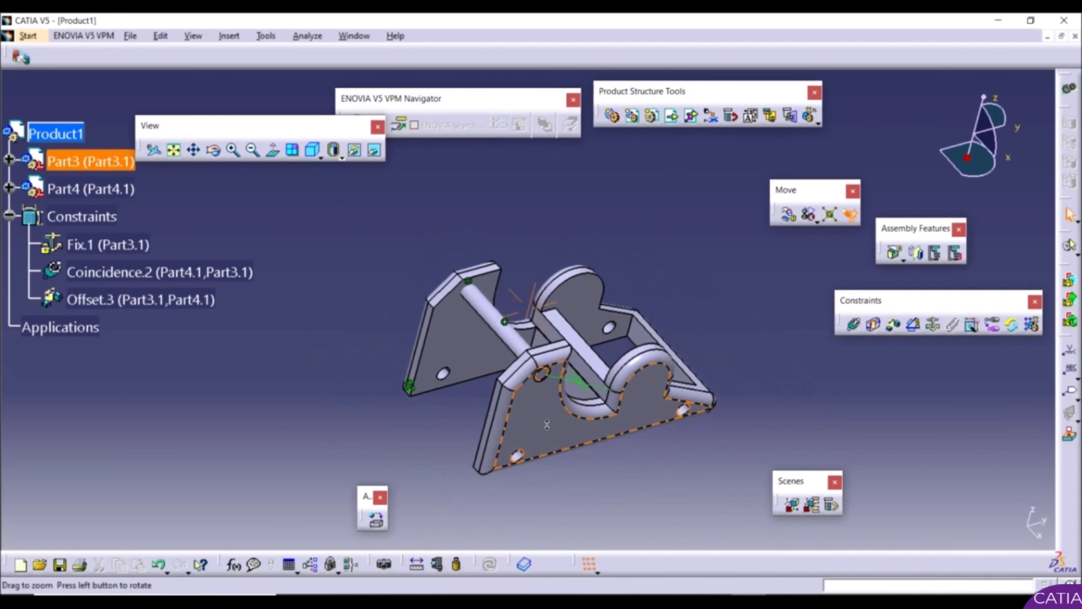
right_click(67, 141)
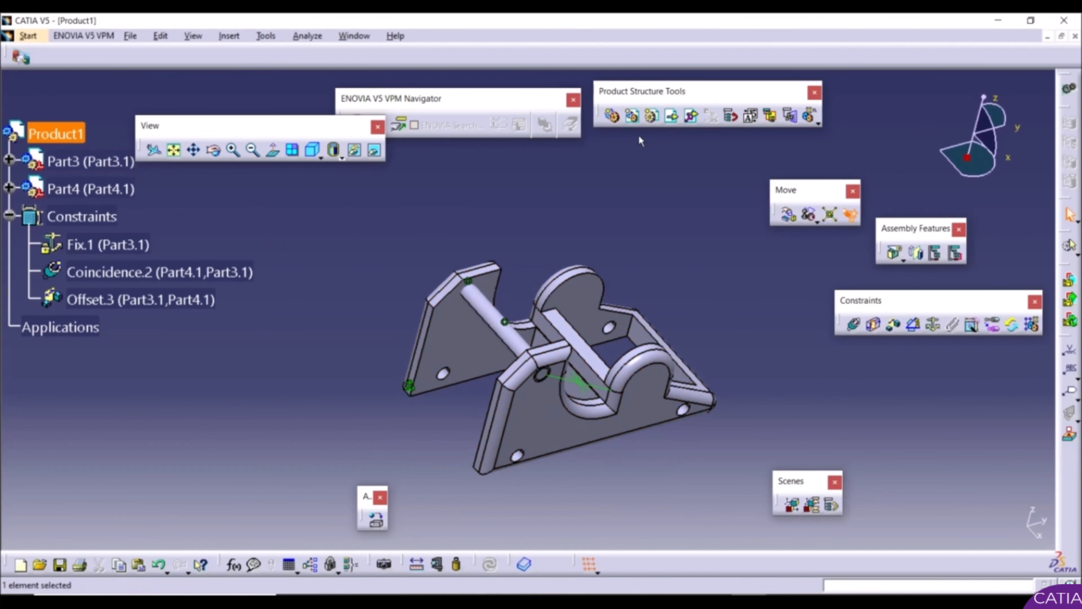
click(672, 115)
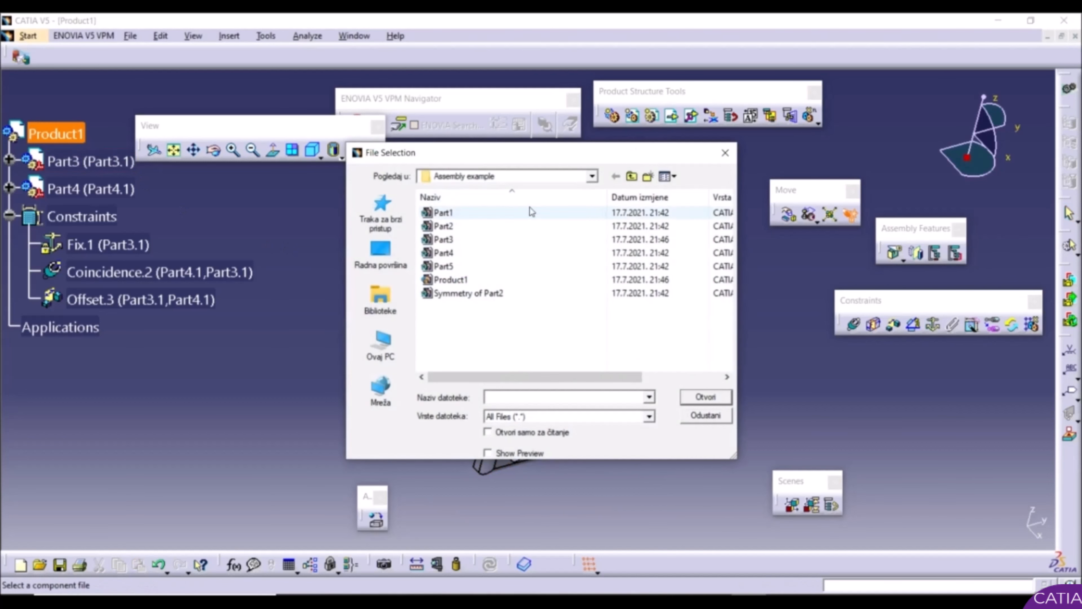
double_click(471, 267)
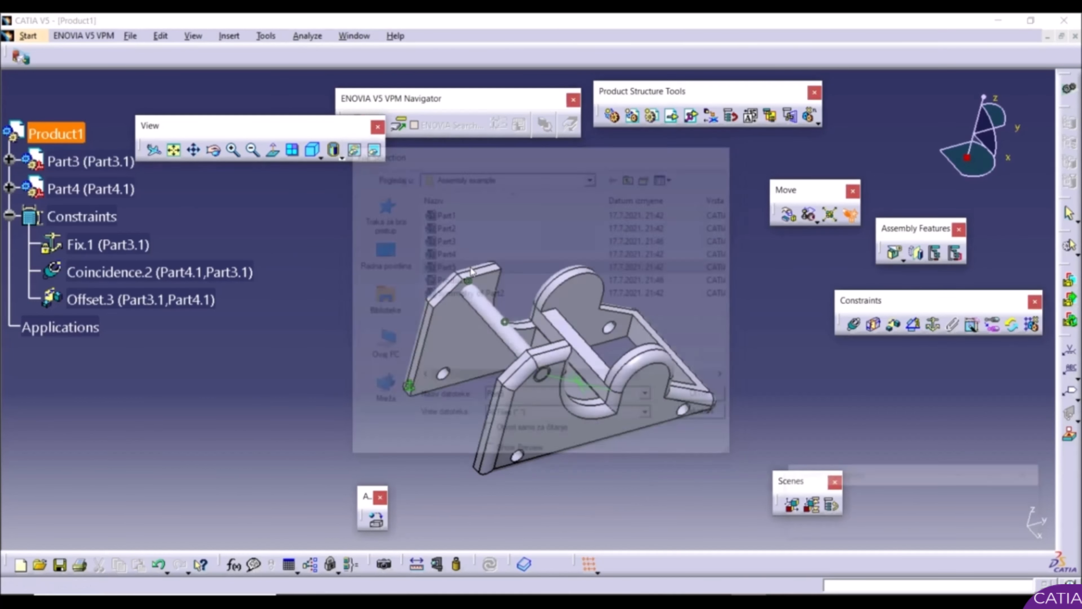
Step: Move the Part5 shaft along the Z axis below Part3 and rotate it around the Z axis until roughly parallel to the Part4 pin
middle_drag(404, 399, 572, 469)
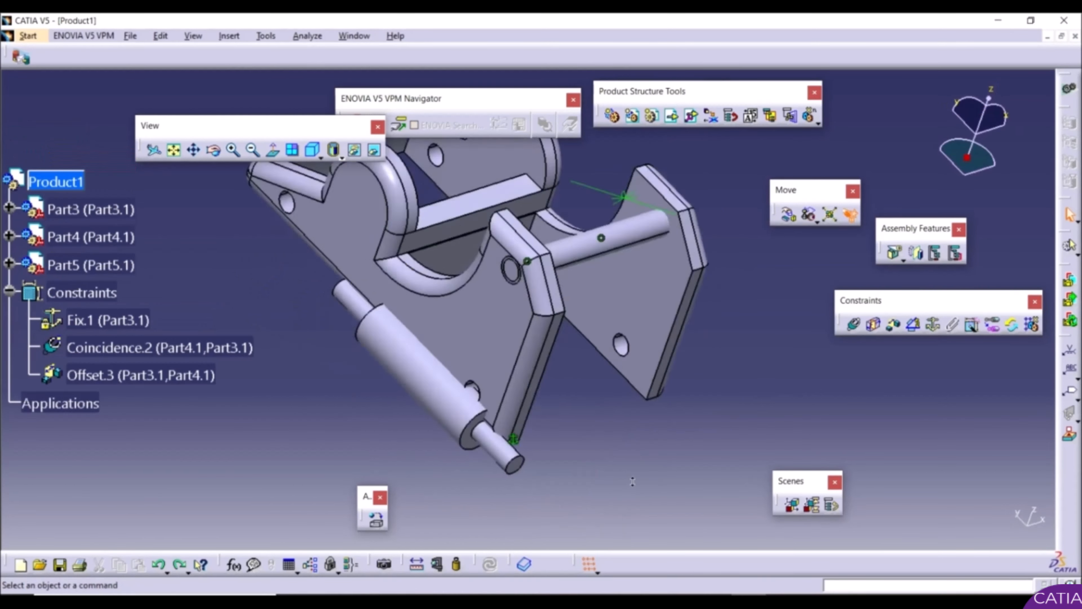
ctrl+middle_drag(633, 481, 633, 518)
click(790, 214)
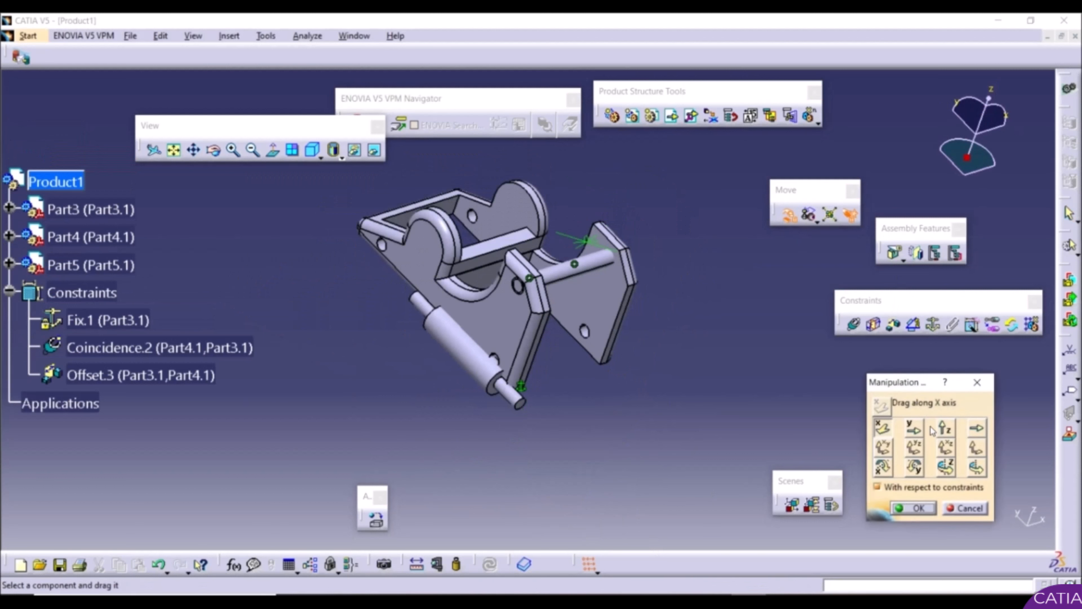
click(945, 427)
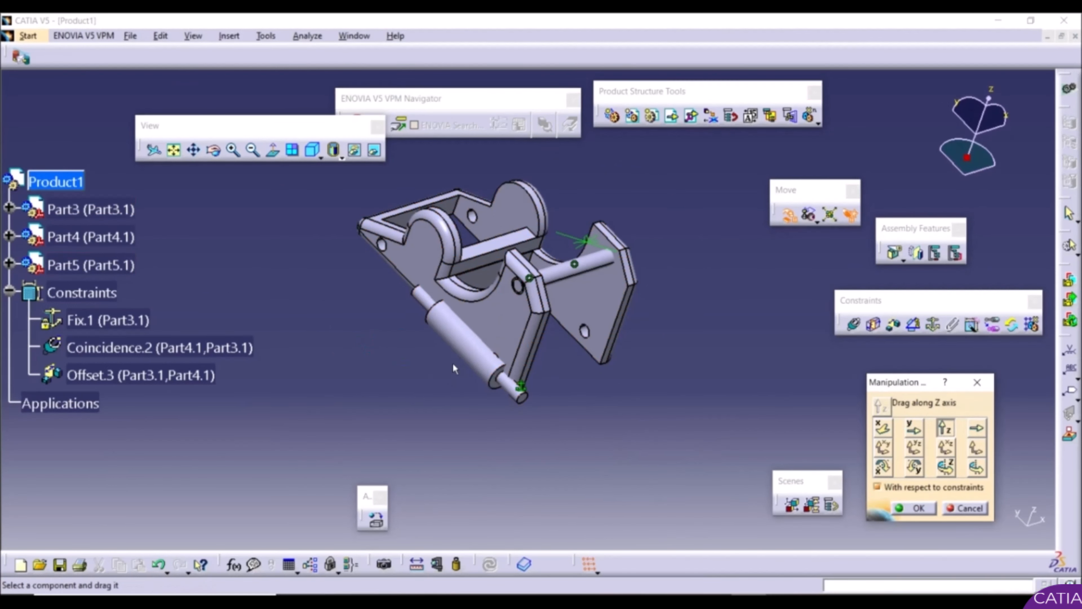
drag(453, 369, 434, 420)
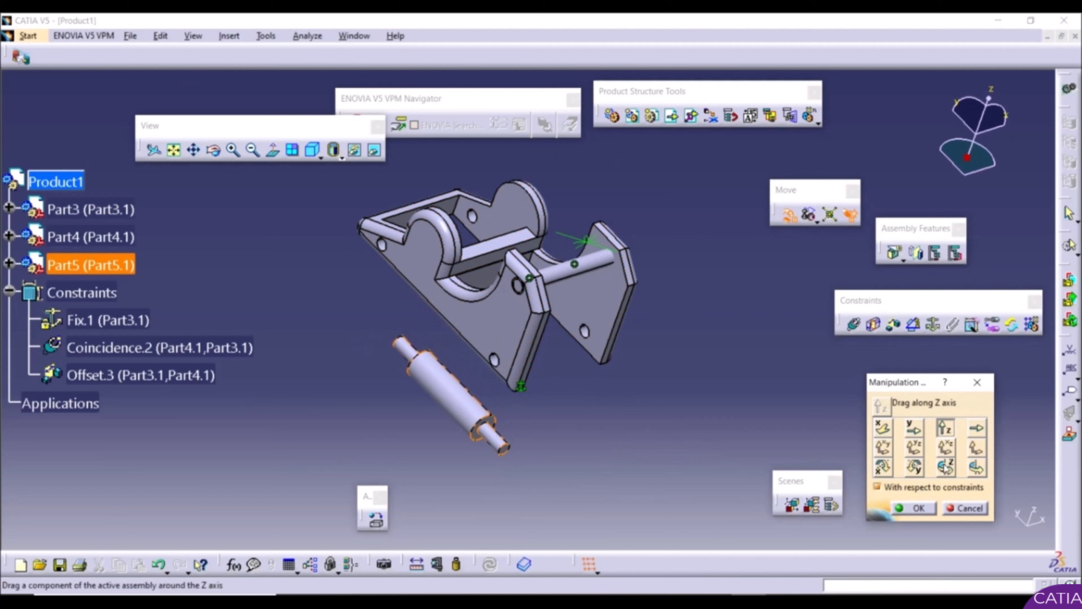
drag(505, 446, 454, 453)
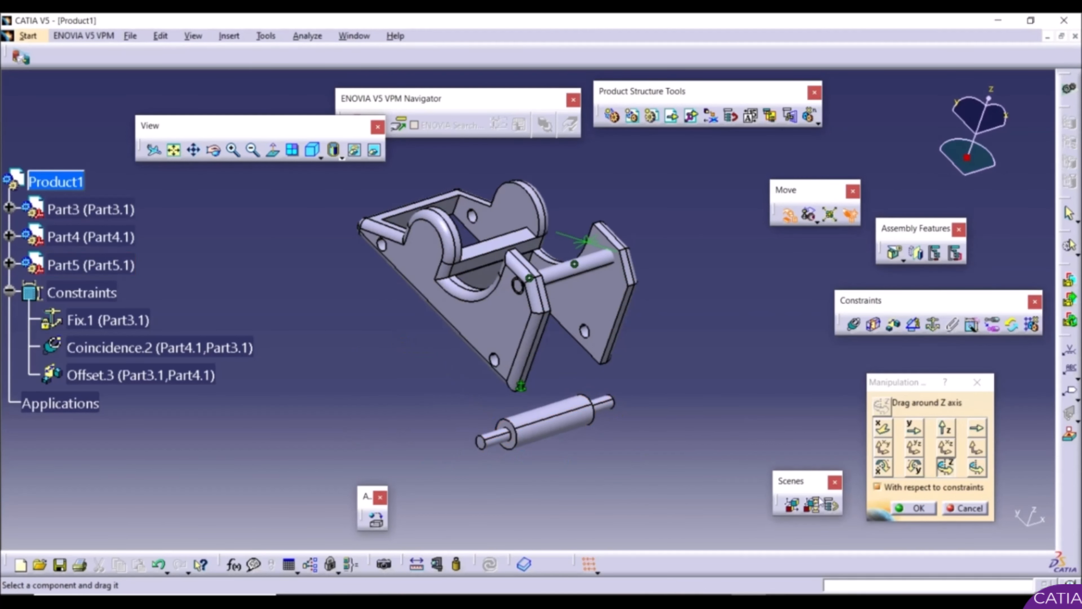
click(910, 508)
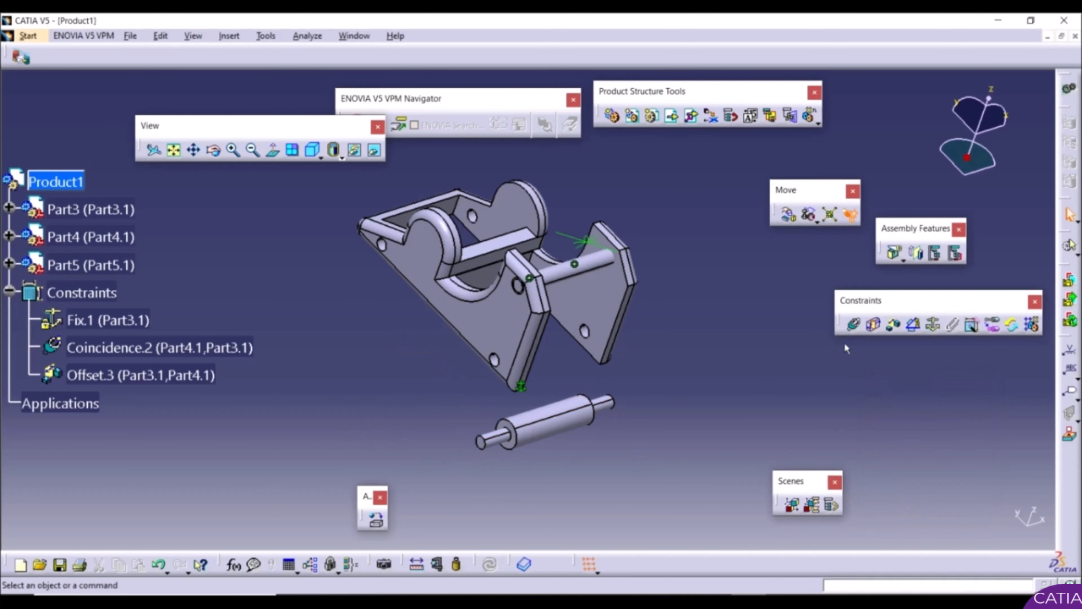
Step: Make the Part5 shaft's axis coincident with the axis of Part3's lower hole beneath the Part4 pin and update the assembly
click(854, 326)
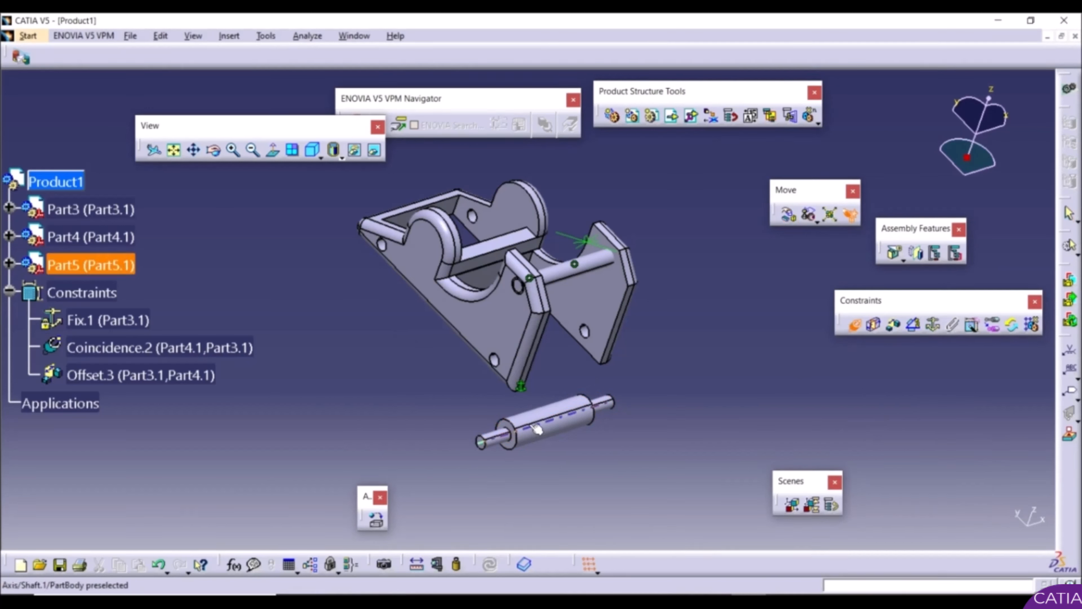
click(545, 434)
scroll(489, 378, up, 5)
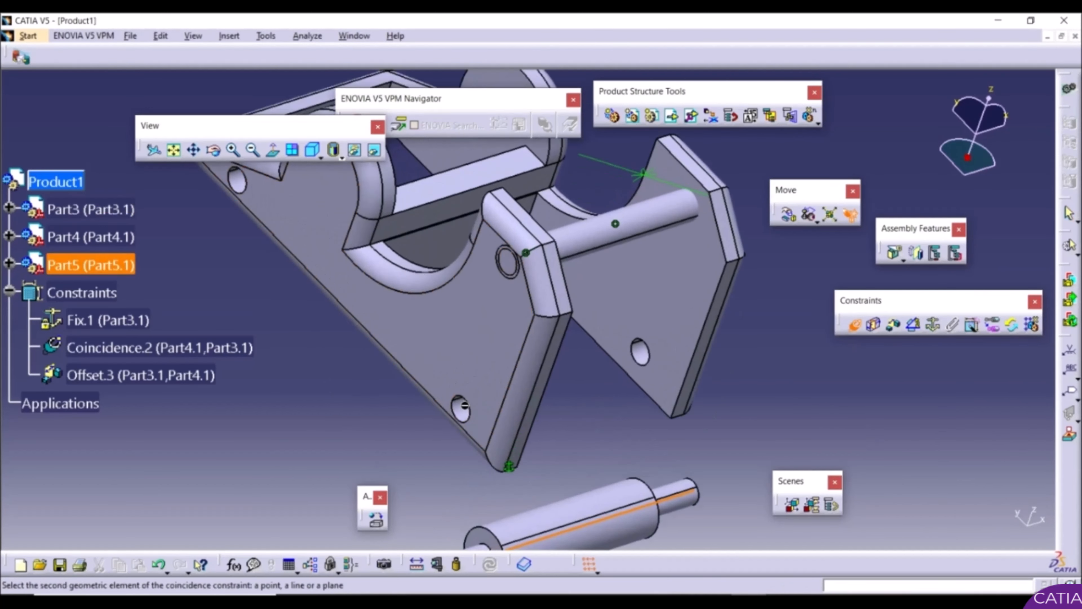
click(467, 418)
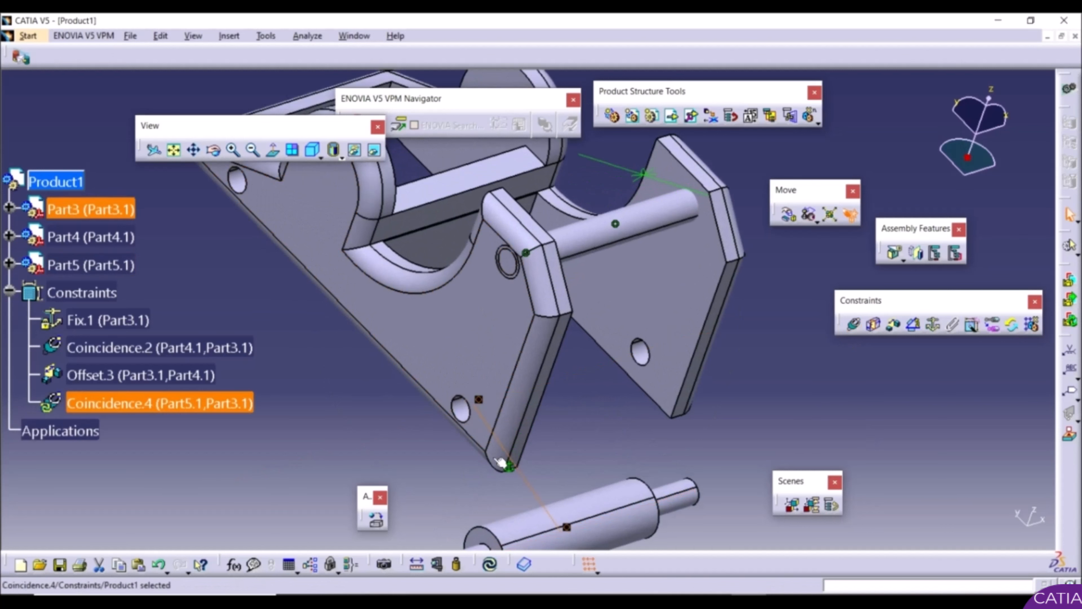
click(492, 564)
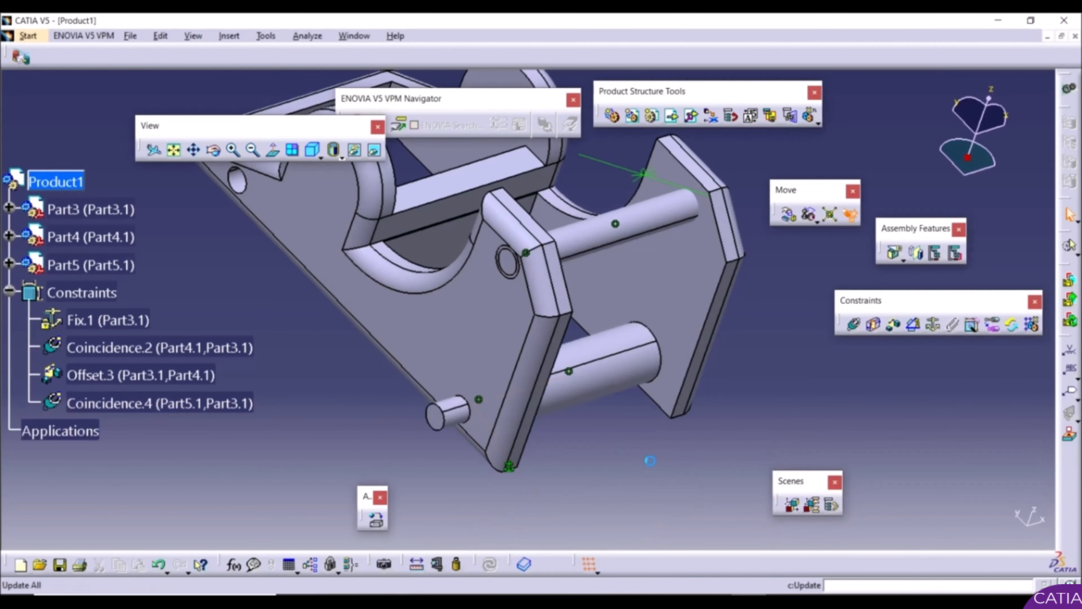
Step: Try to manipulate the Part5 shaft along the X axis with respect to constraints
middle_drag(716, 443, 542, 473)
click(787, 214)
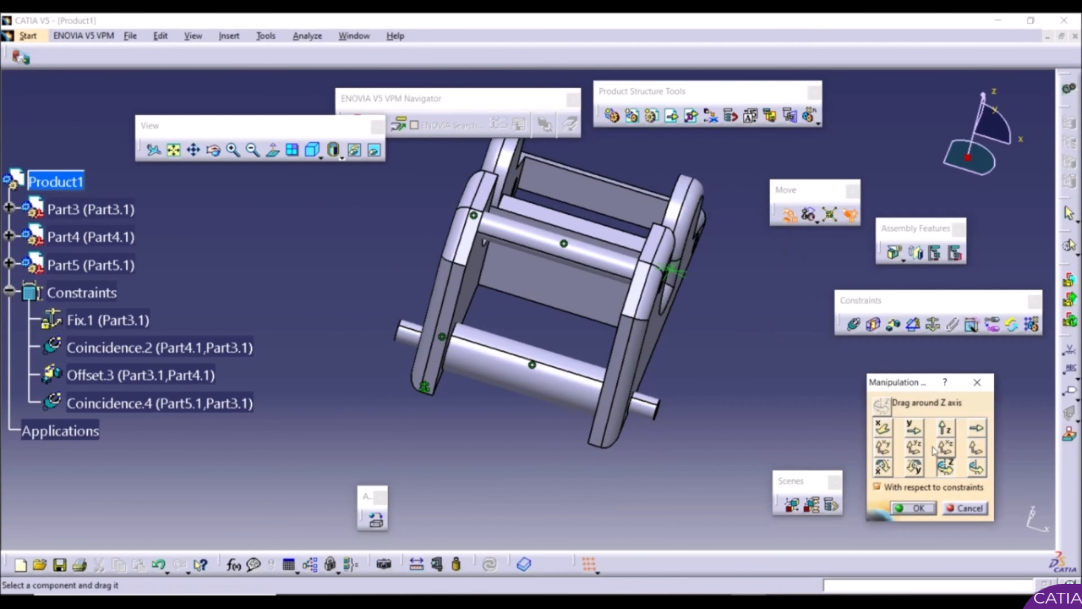
click(881, 428)
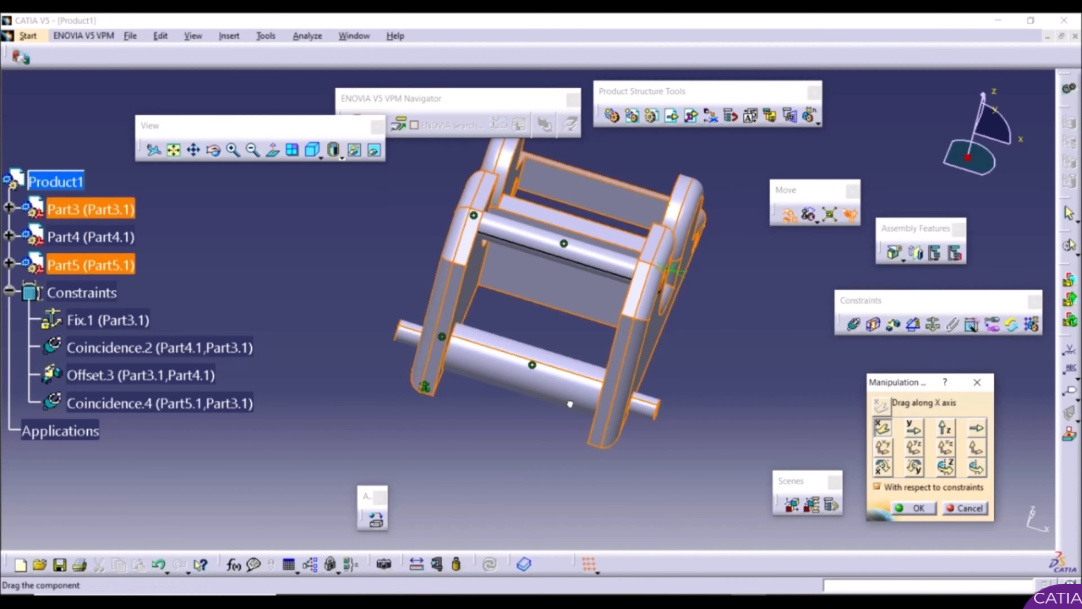
drag(511, 398, 490, 441)
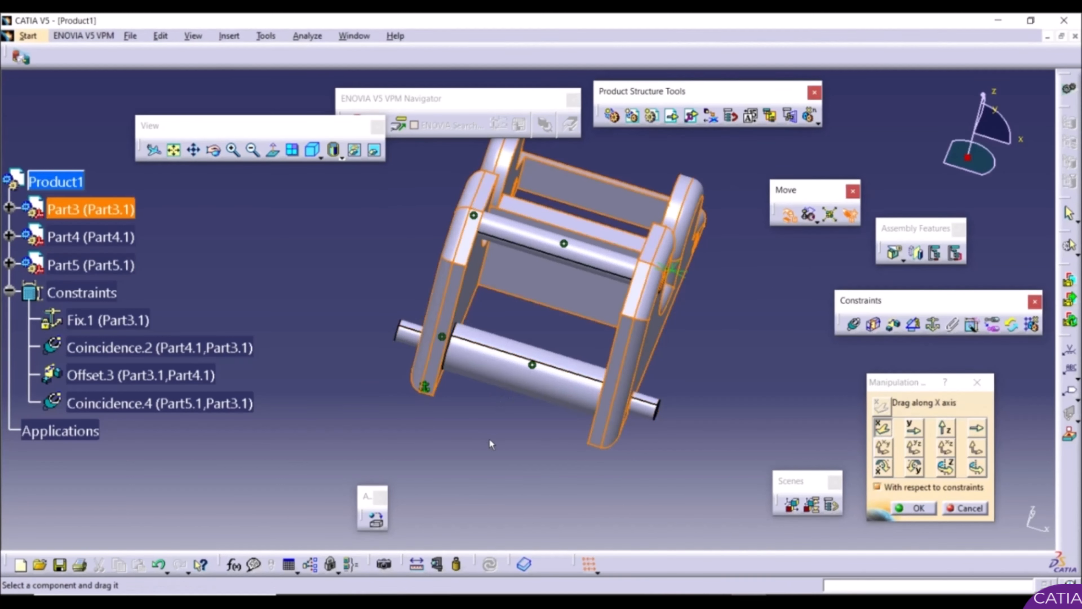
middle_drag(490, 442, 444, 389)
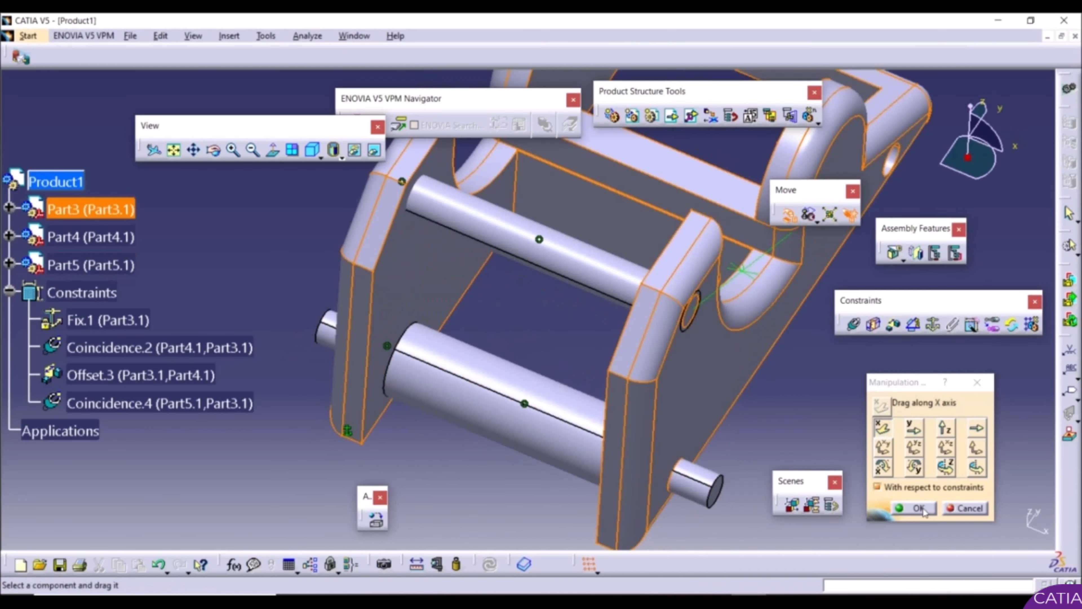
click(918, 508)
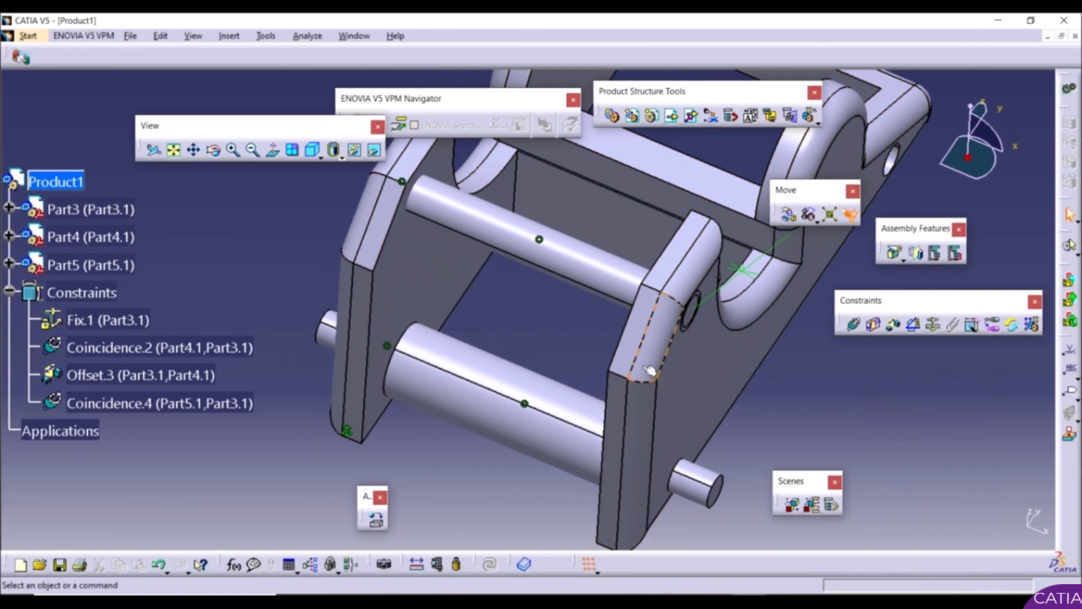
Step: Copy the Part5 component and paste it into Product1 as a second instance
middle_drag(652, 375, 533, 482)
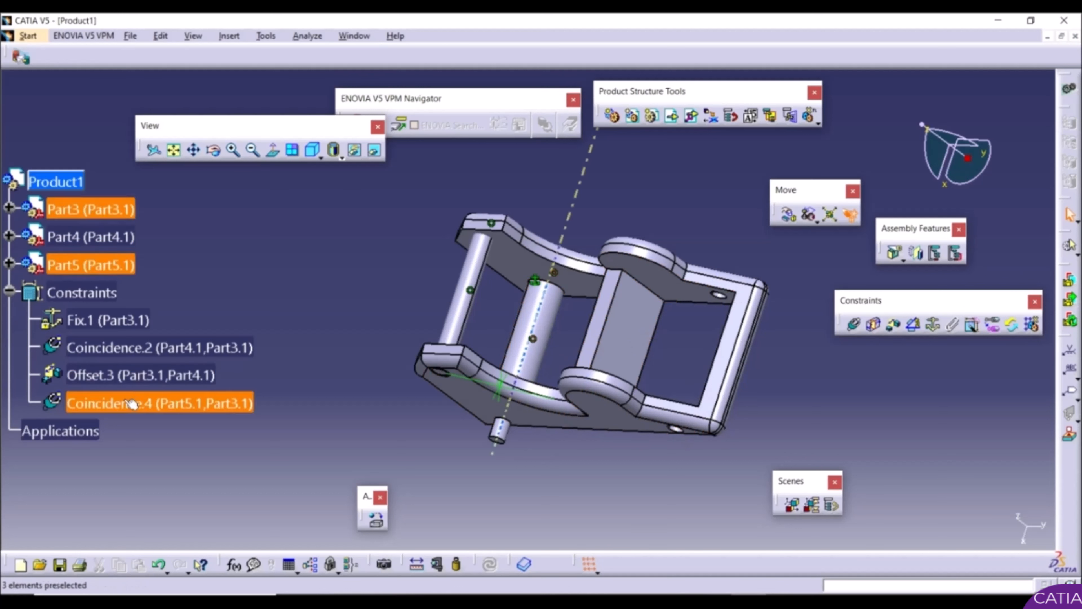
right_click(82, 265)
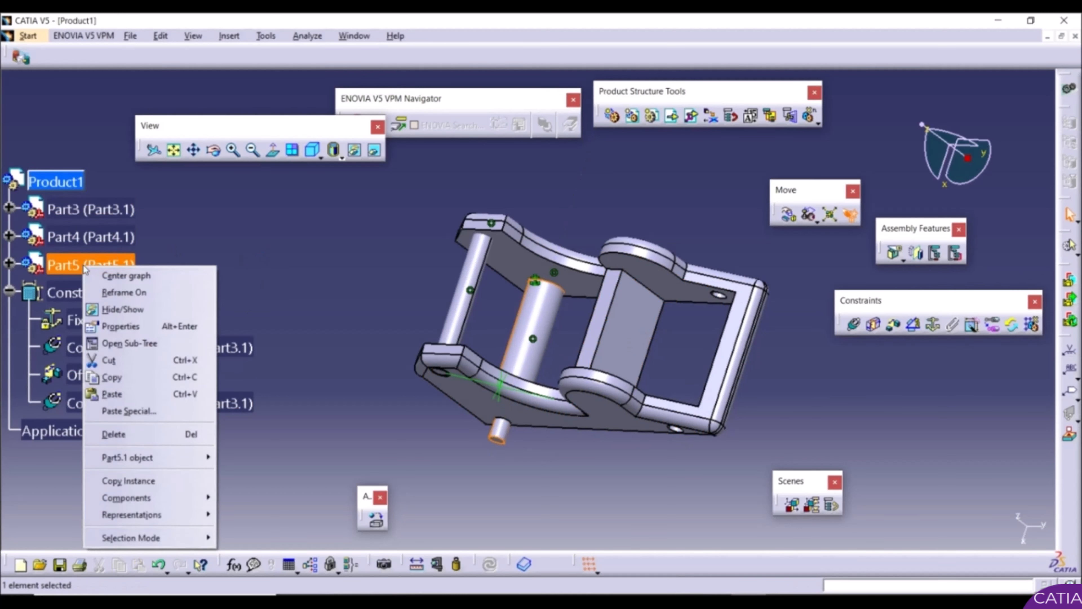
click(111, 377)
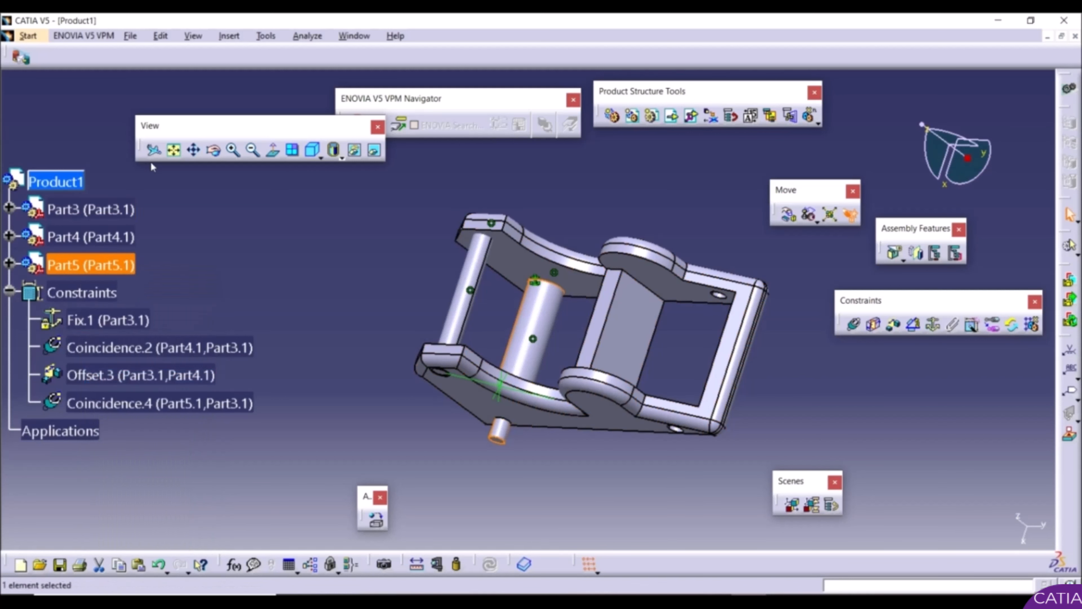
right_click(59, 181)
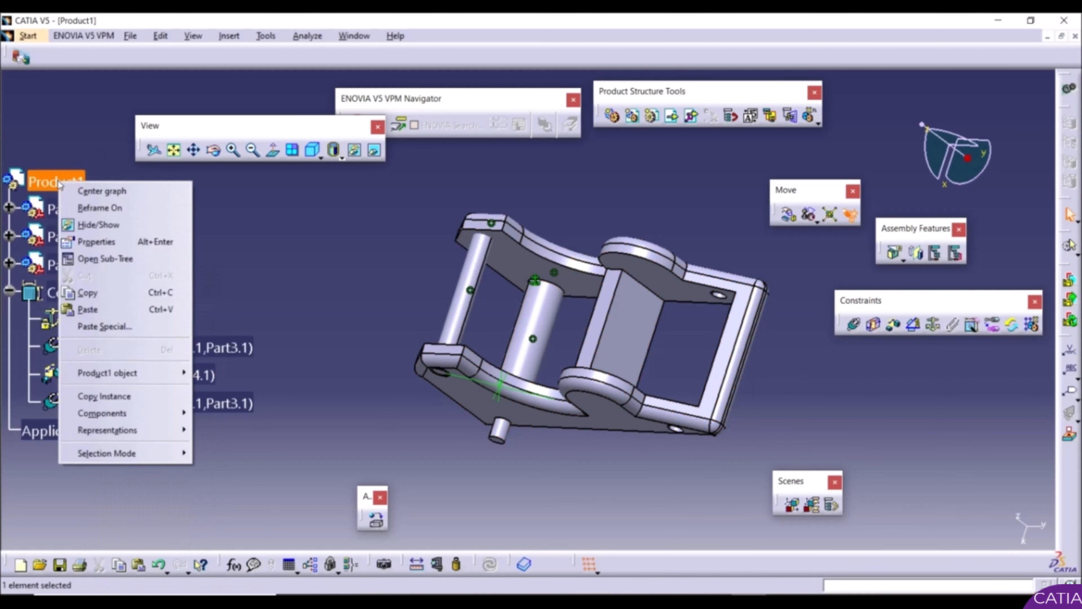
click(87, 309)
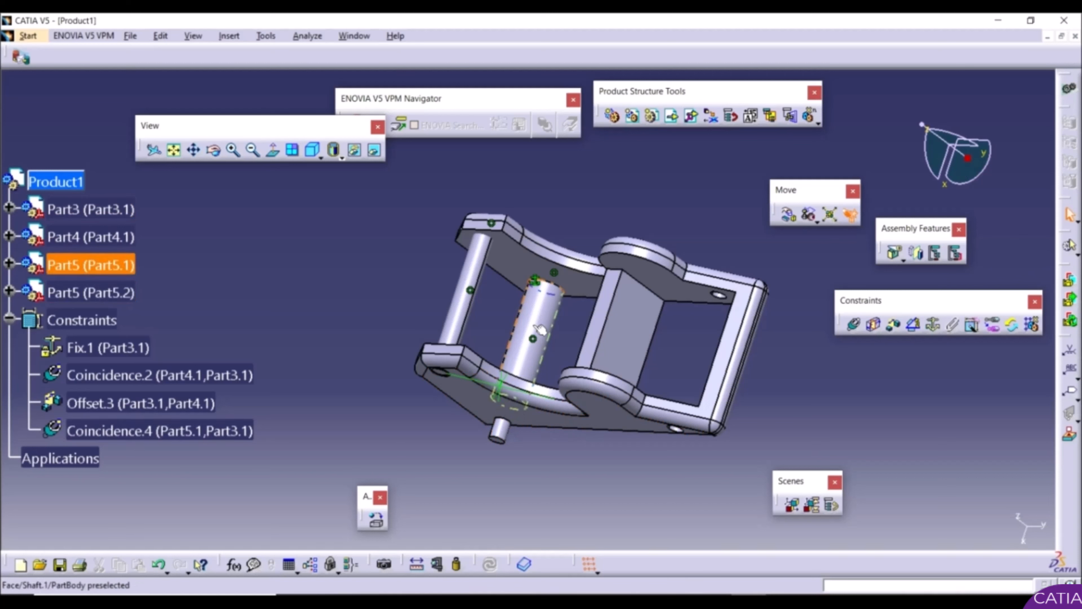
Step: Move the second Part5 shaft along the X axis until it lies completely outside Part3's side plate
middle_drag(786, 335, 792, 289)
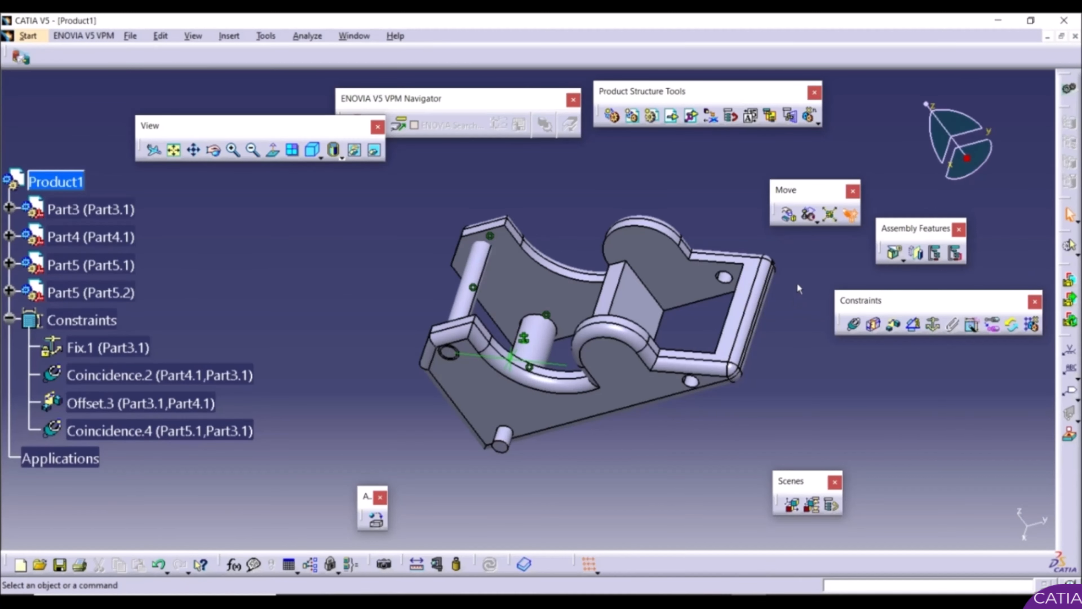
click(789, 215)
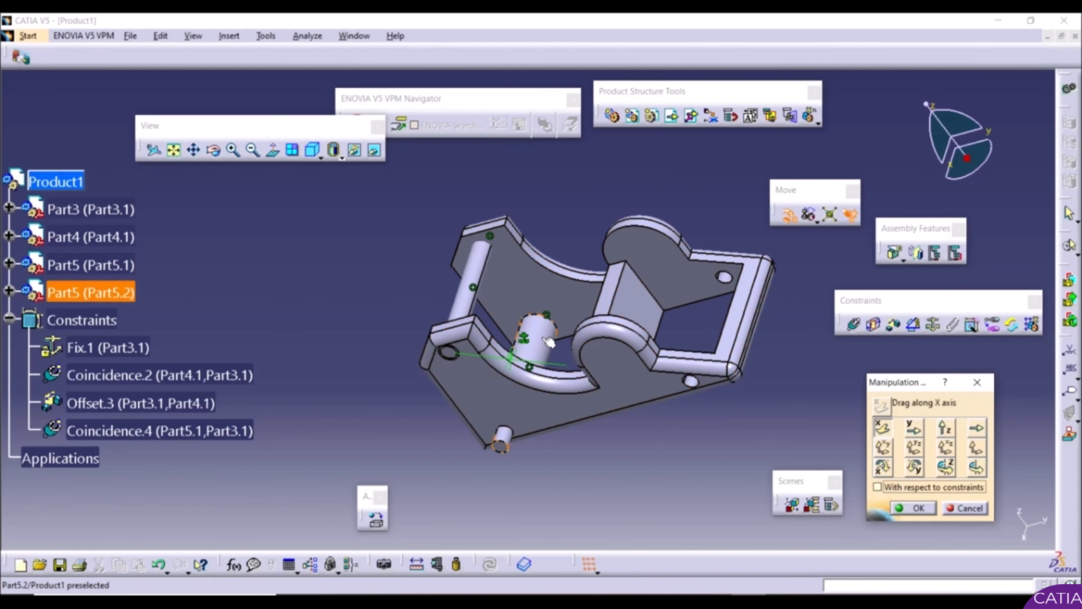
drag(548, 341, 490, 495)
middle_drag(512, 477, 505, 362)
scroll(505, 362, up, 1)
middle_drag(686, 348, 666, 403)
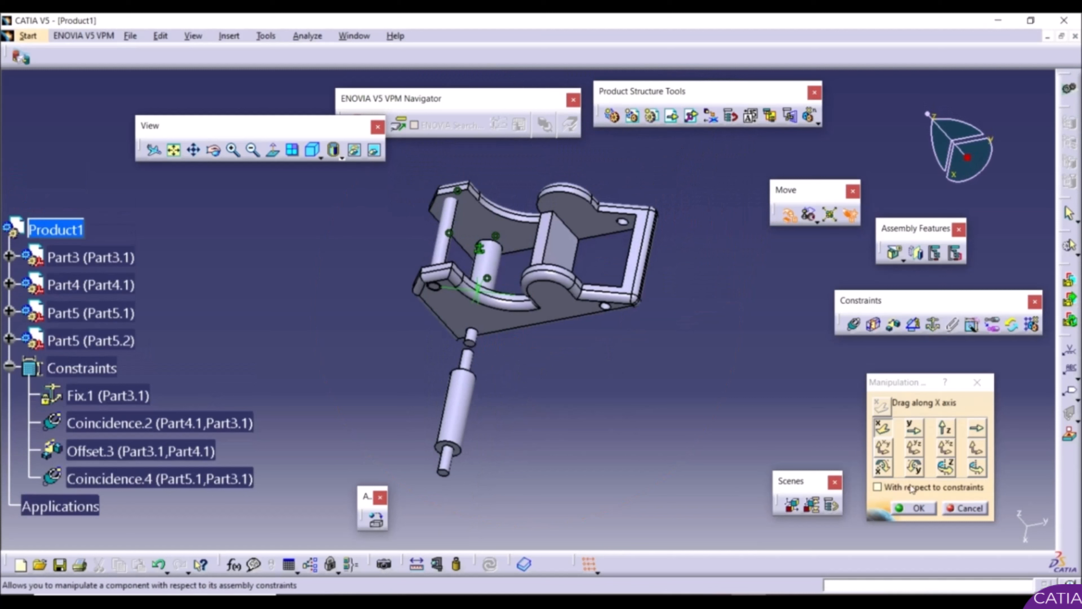
click(921, 508)
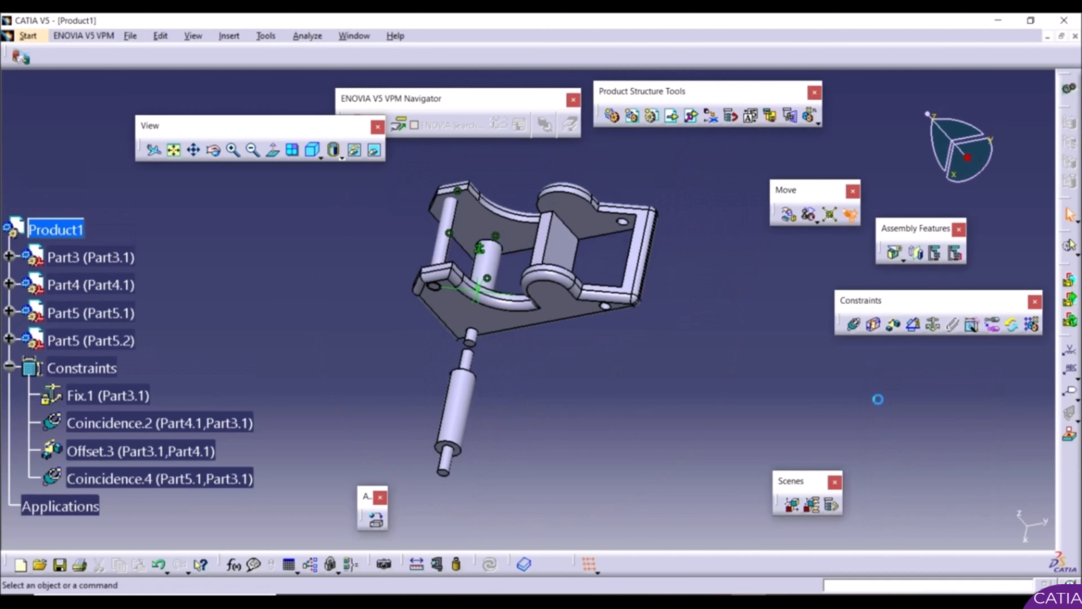
Step: Make the second Part5 shaft's axis coincident with Part3's hole at the rectangular frame end and update the assembly
click(855, 325)
click(461, 397)
middle_drag(607, 303, 610, 231)
scroll(705, 308, up, 1)
middle_drag(705, 308, 489, 367)
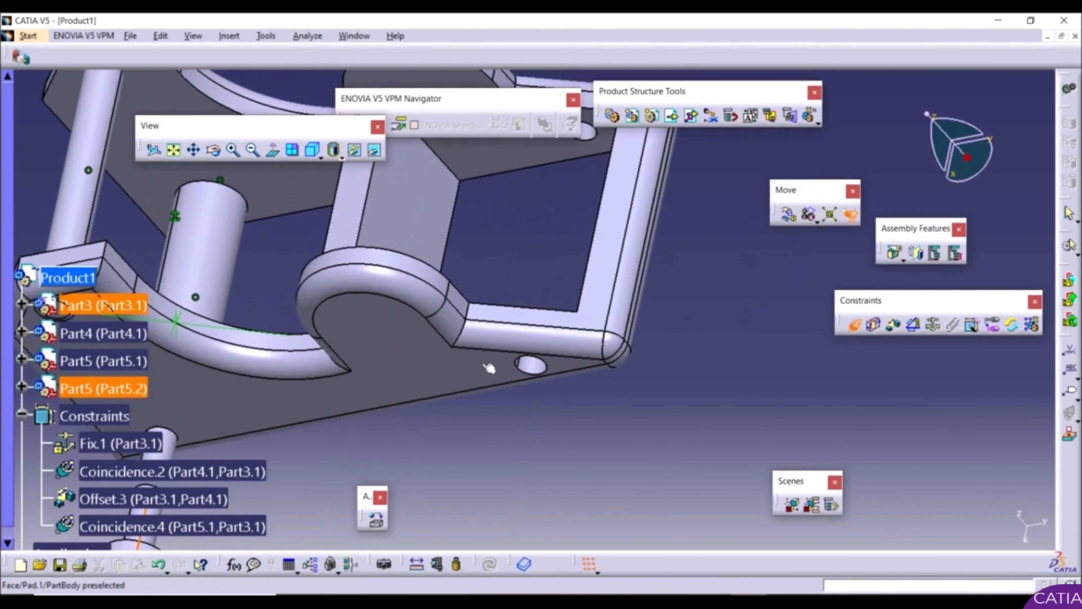
click(531, 364)
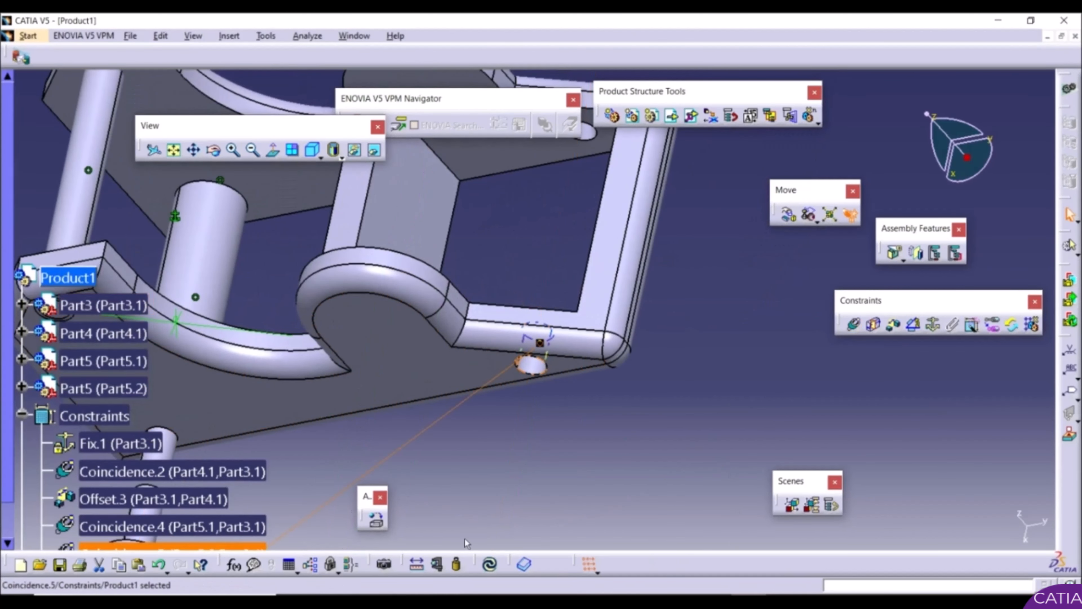
click(490, 564)
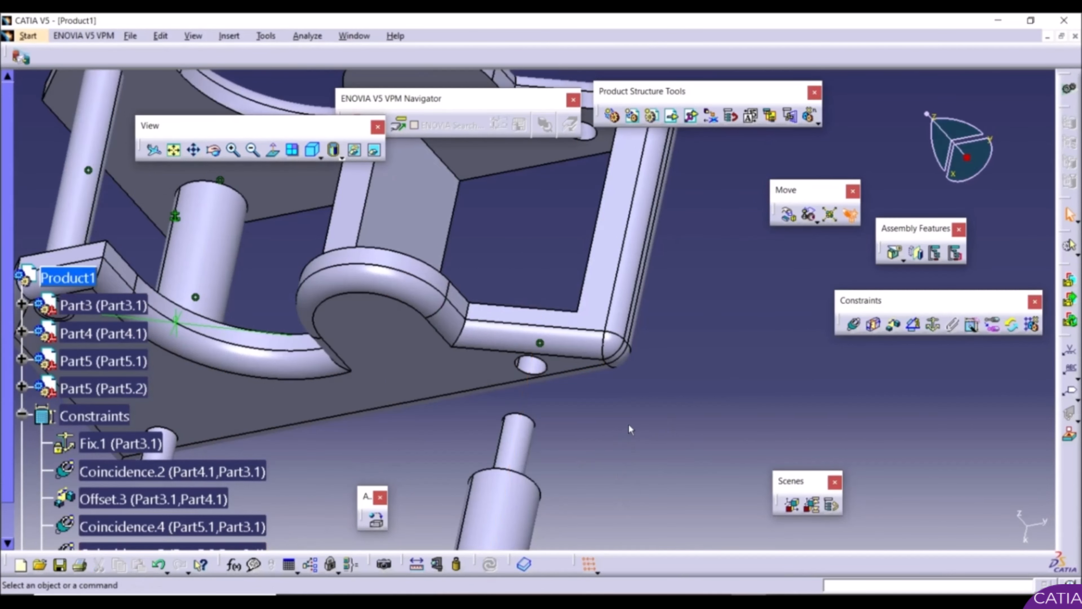
Step: Add a contact constraint between the inner face of Part3's side plate and the shoulder face of the second Part5 shaft
middle_drag(628, 424, 602, 464)
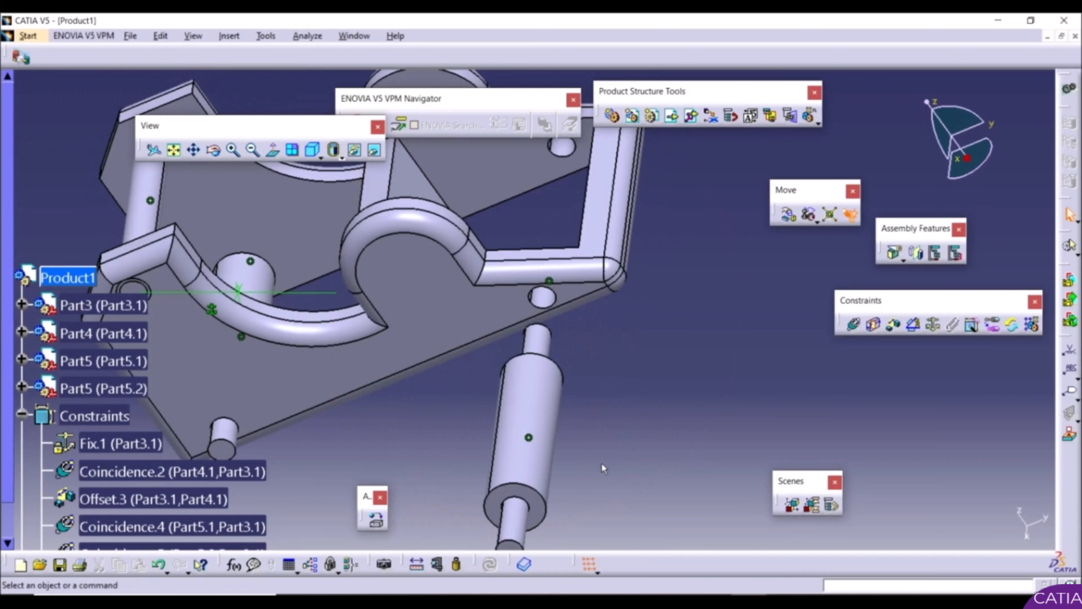
middle_drag(520, 492, 442, 448)
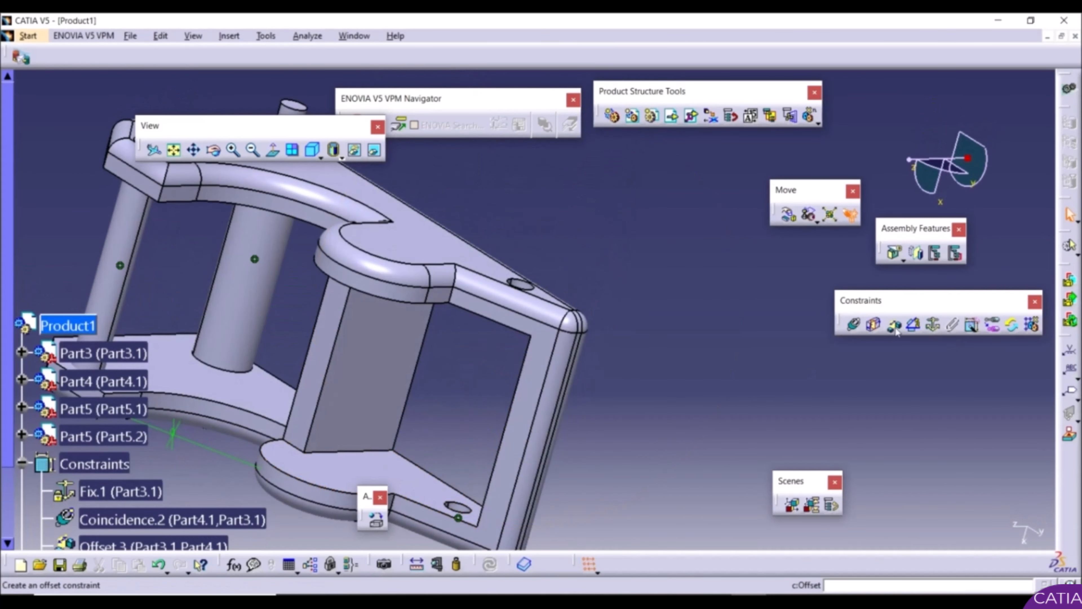
click(875, 326)
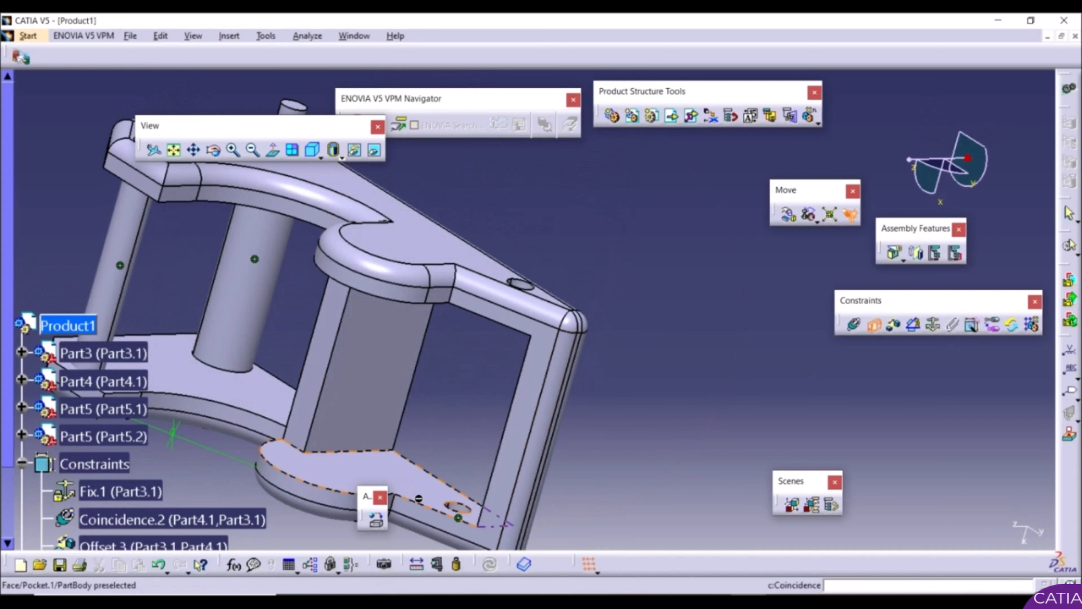
click(418, 491)
middle_drag(619, 456, 623, 510)
middle_drag(572, 452, 675, 226)
middle_drag(566, 334, 583, 252)
click(611, 304)
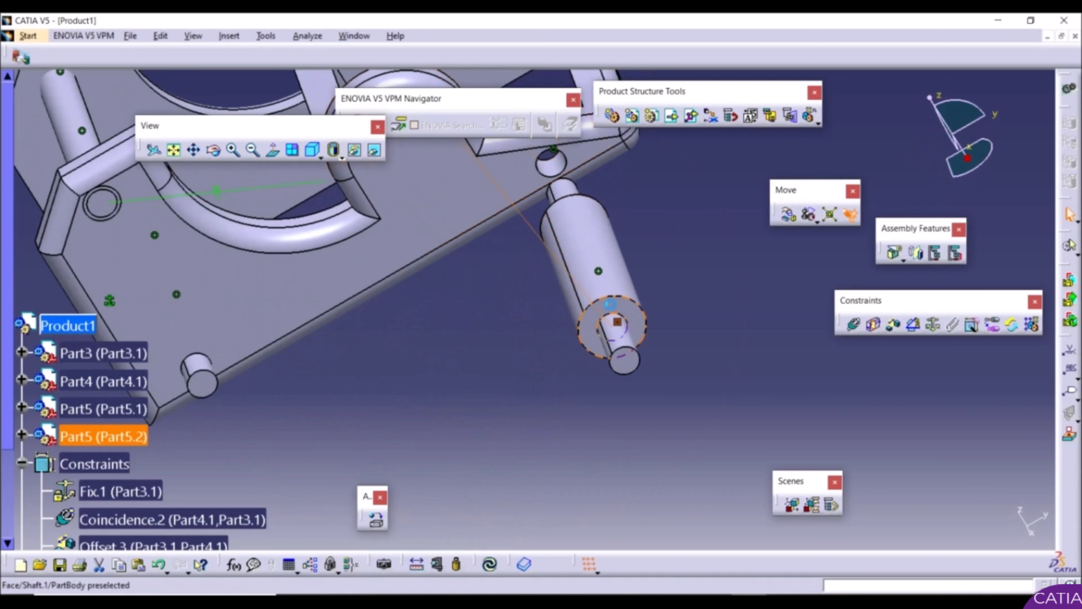
Step: Update the assembly so that the second Part5 shaft's contact constraint with Part3 is applied
click(493, 564)
middle_drag(760, 243, 699, 319)
scroll(698, 320, up, 1)
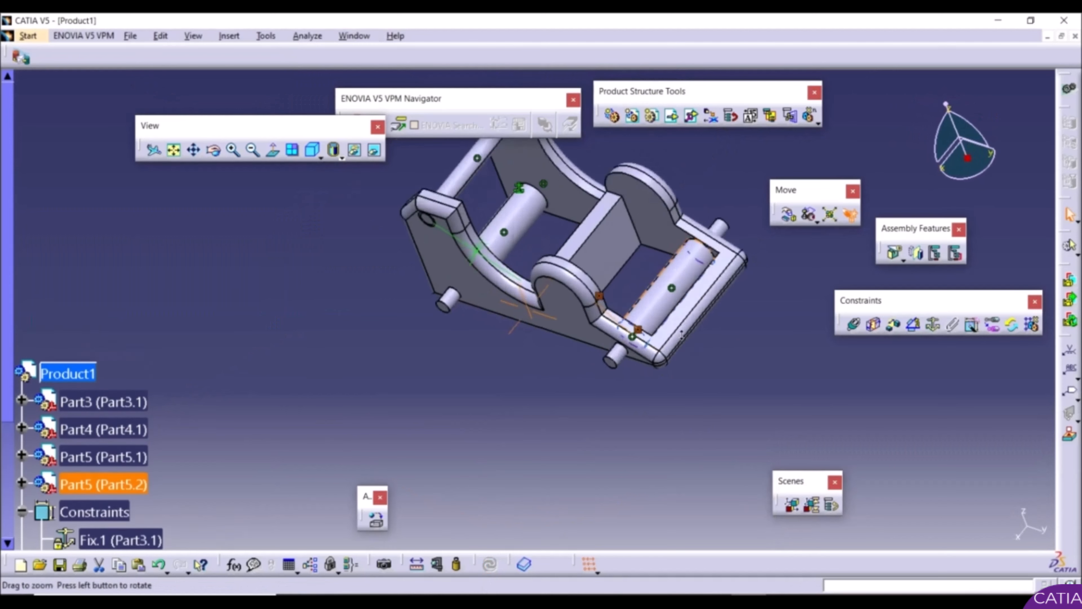
middle_drag(541, 260, 533, 379)
middle_drag(554, 307, 565, 364)
scroll(565, 363, up, 1)
scroll(244, 284, down, 5)
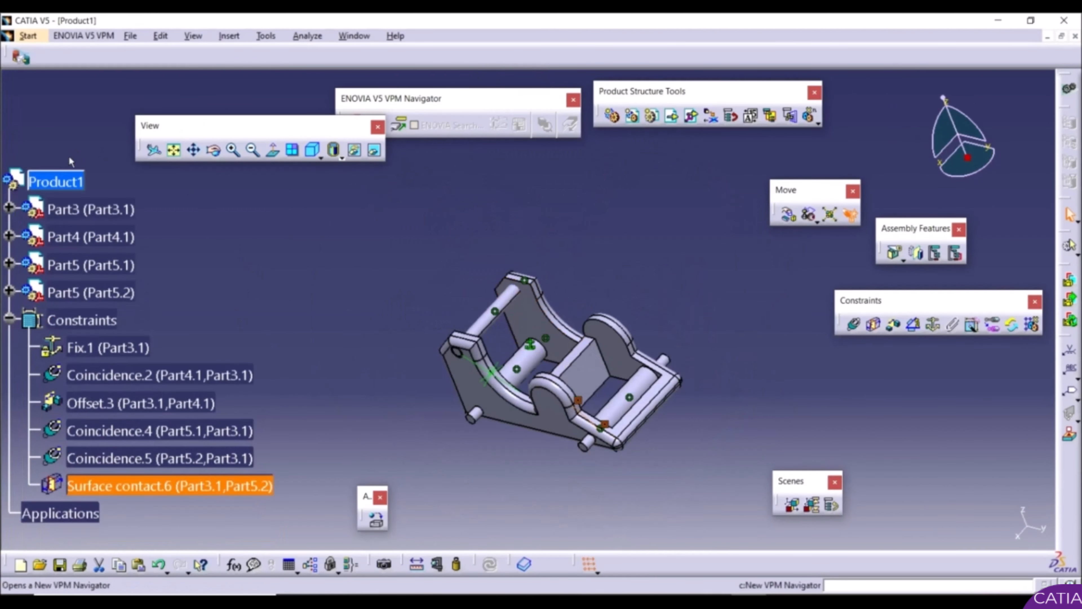
Step: Insert the existing component Part2 from the Assembly example folder into Product1
right_click(62, 177)
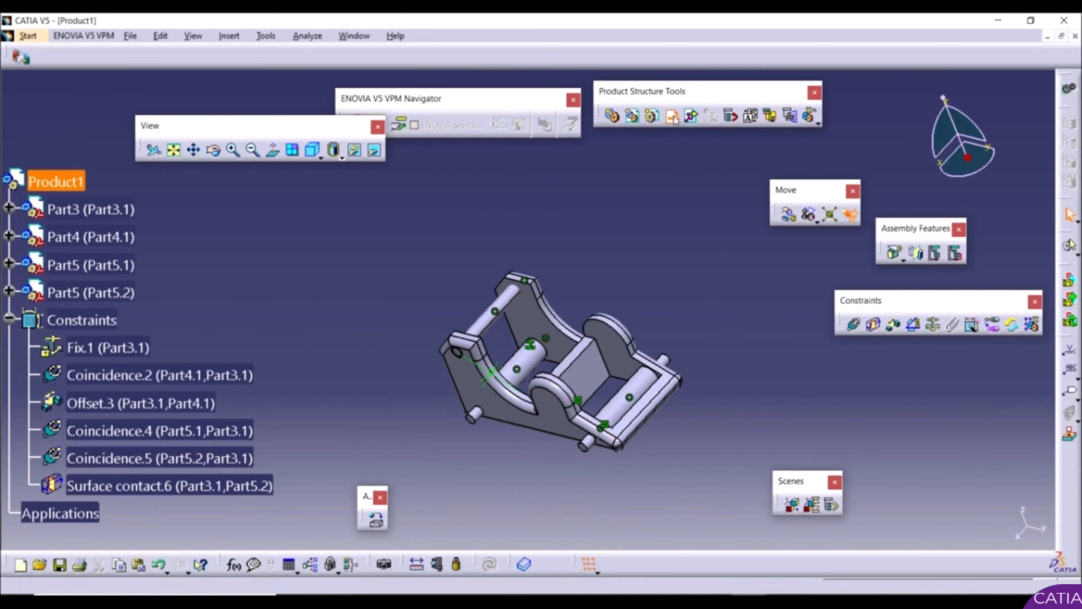
click(691, 117)
double_click(455, 225)
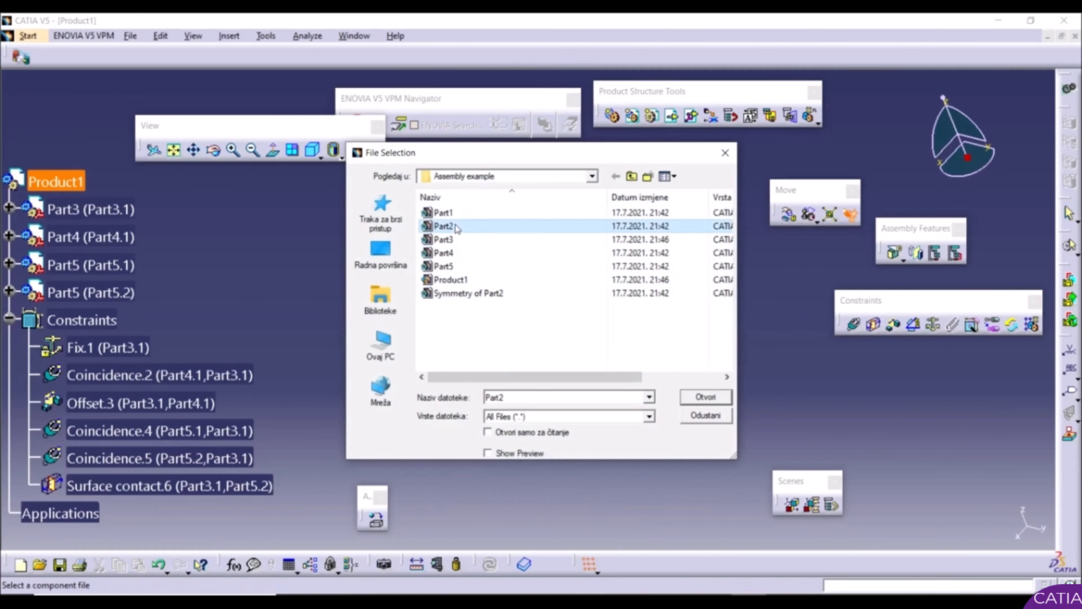
Step: Move the Part2 wheel along the X axis until it lies clear of Part3's side plate and the shaft end
middle_drag(491, 262, 846, 279)
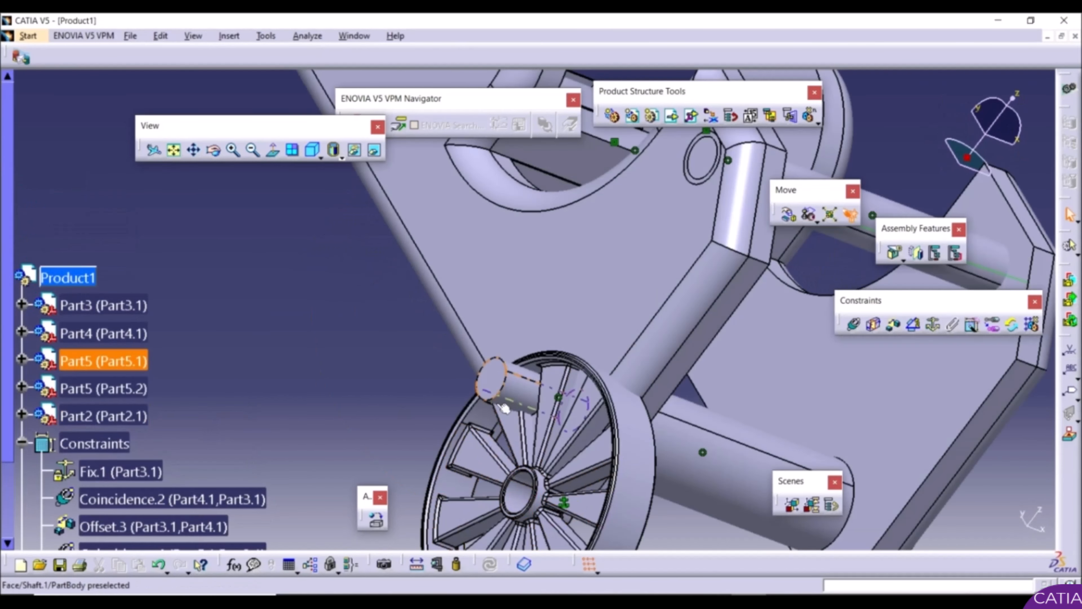
middle_drag(548, 371, 754, 251)
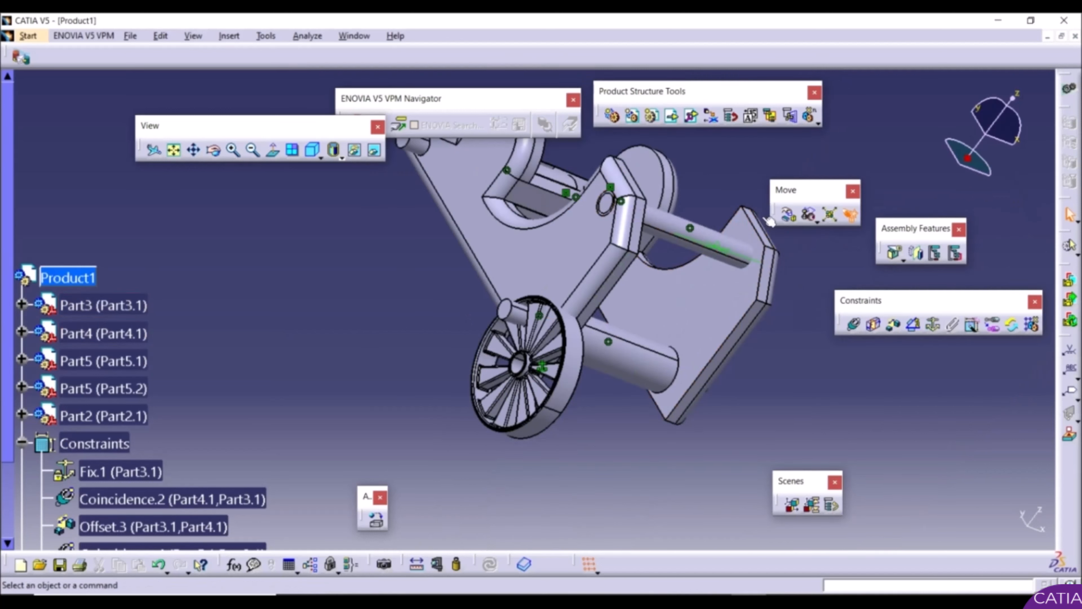
click(789, 214)
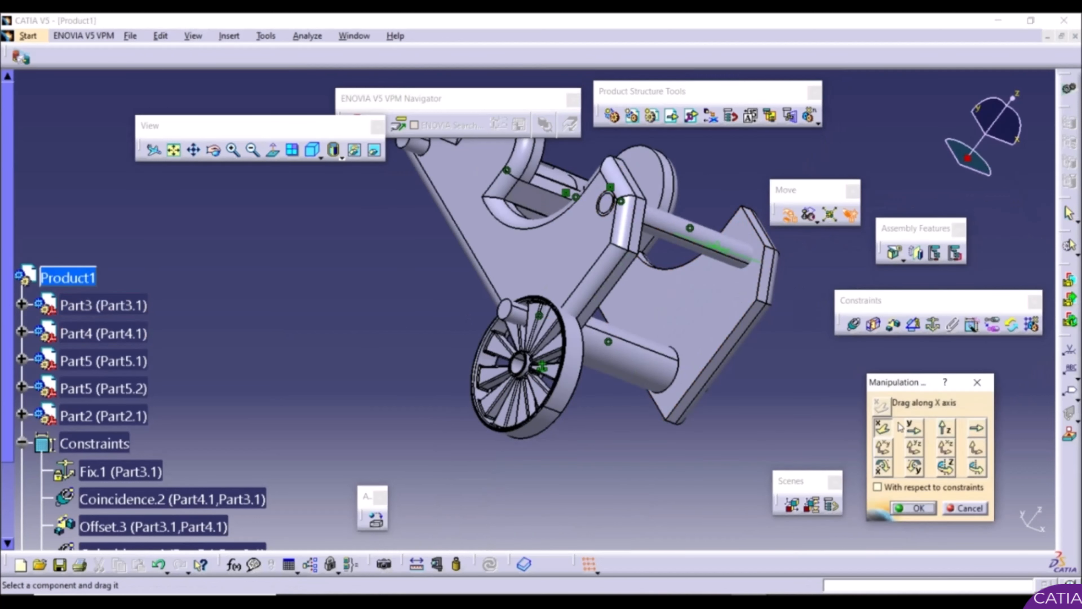
drag(556, 377, 456, 331)
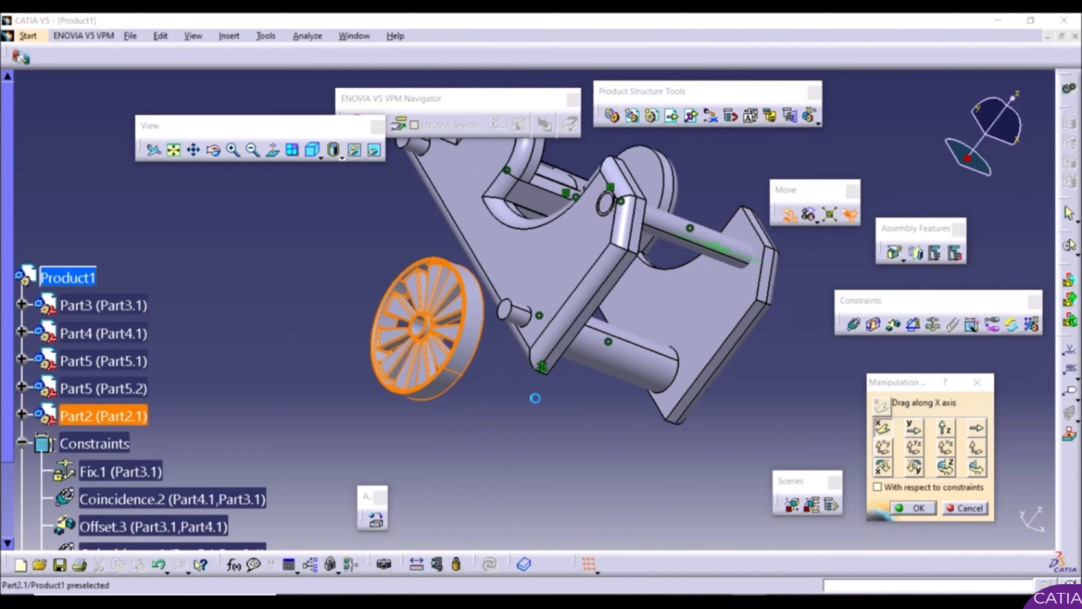
click(912, 508)
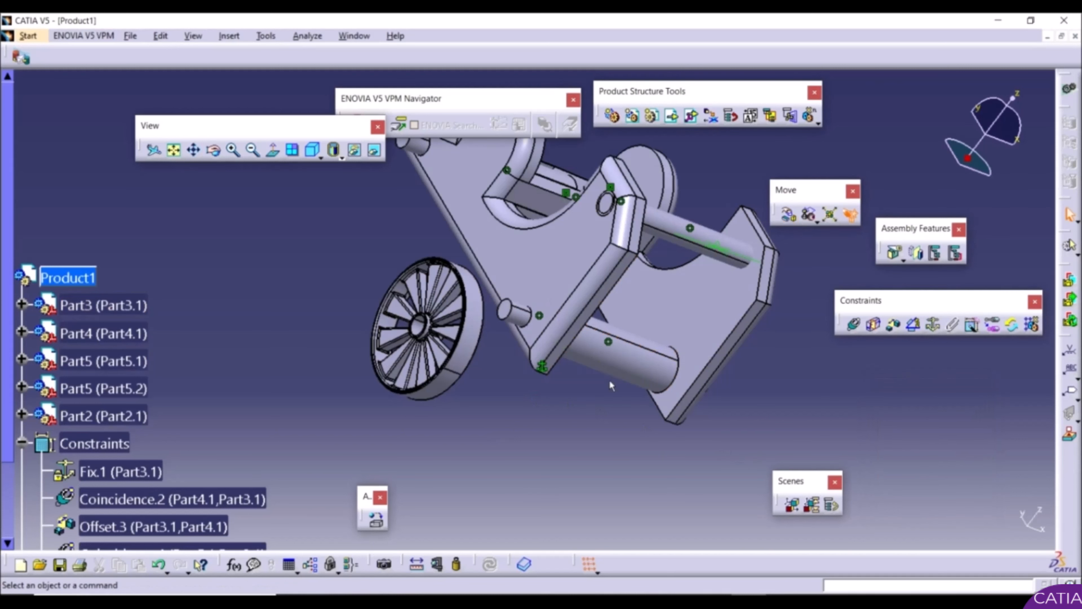
Step: Make the Part2 wheel's hub axis coincident with the axis of the first Part5 shaft and update the assembly
click(856, 324)
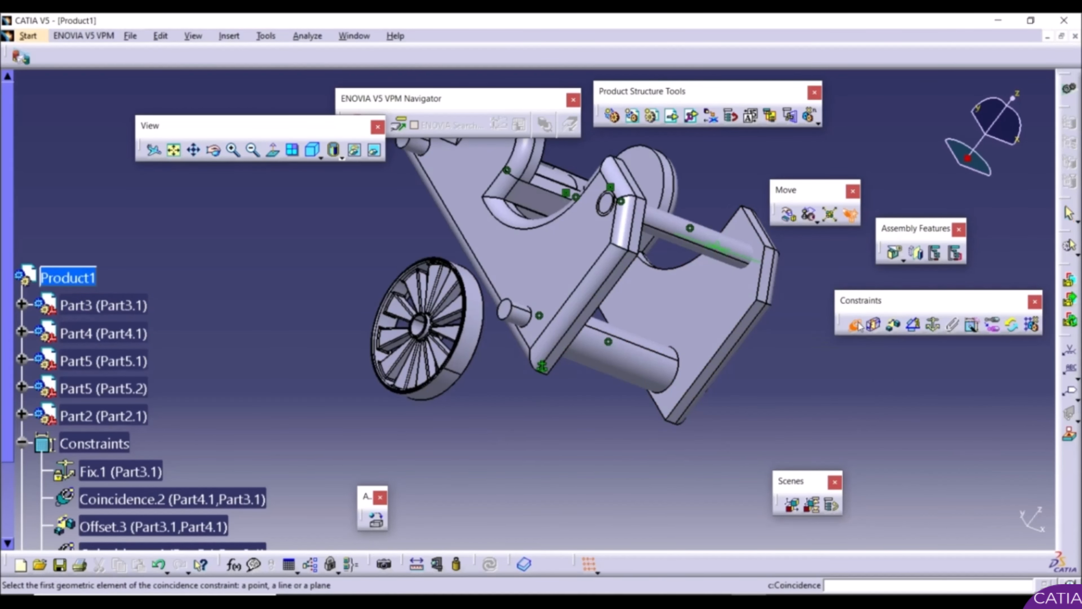
middle_drag(403, 354, 468, 268)
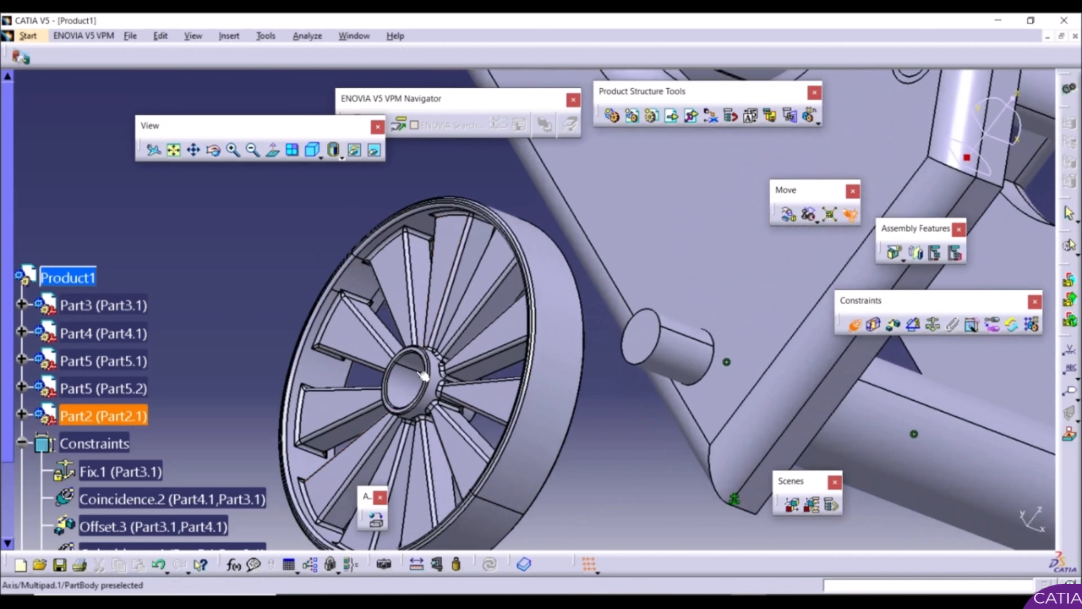
click(409, 388)
click(666, 367)
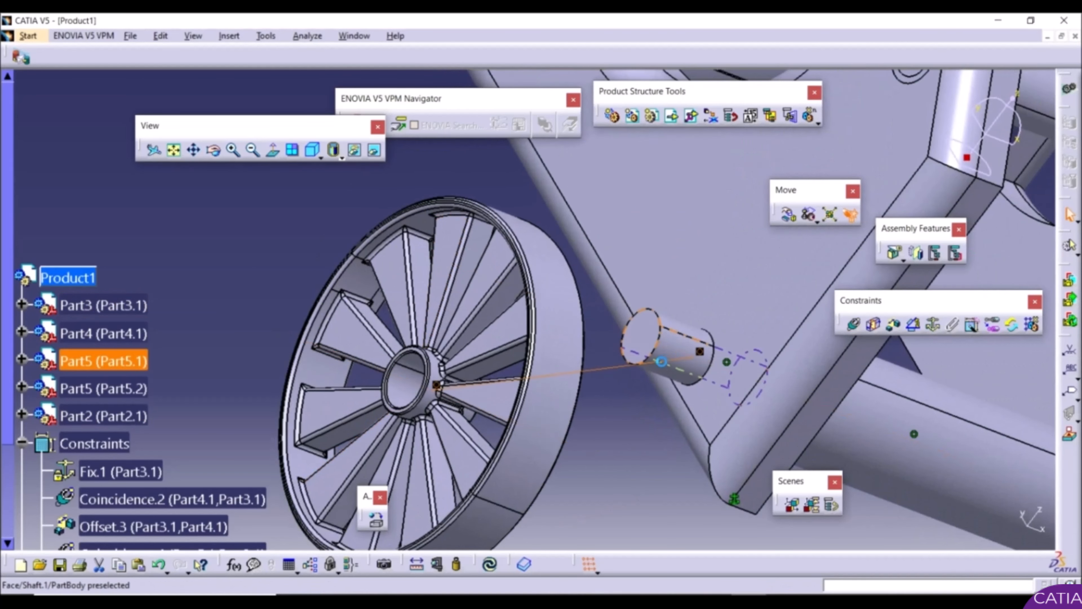
click(491, 565)
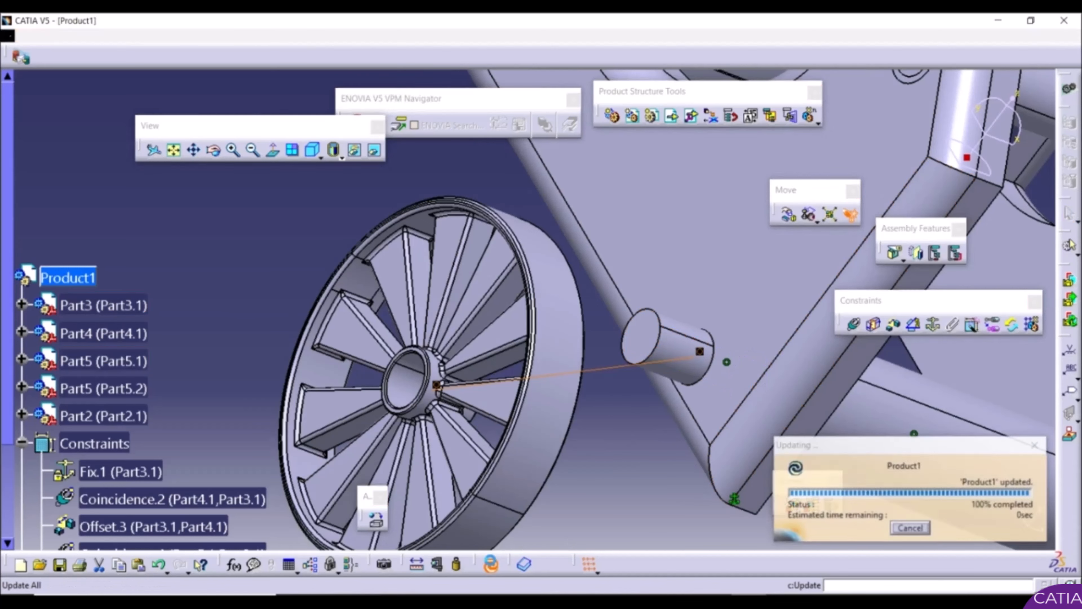
Step: Add a contact constraint between the outer face of Part3's side plate and the Part2 wheel's inner hub face, and update the assembly
middle_drag(582, 413, 745, 412)
scroll(745, 412, up, 1)
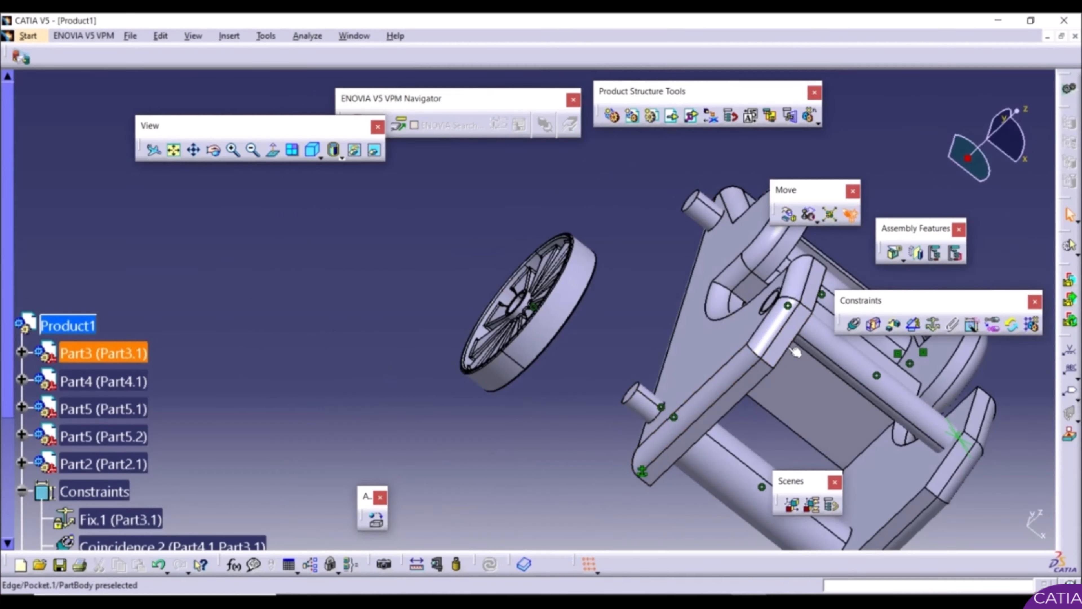
click(874, 325)
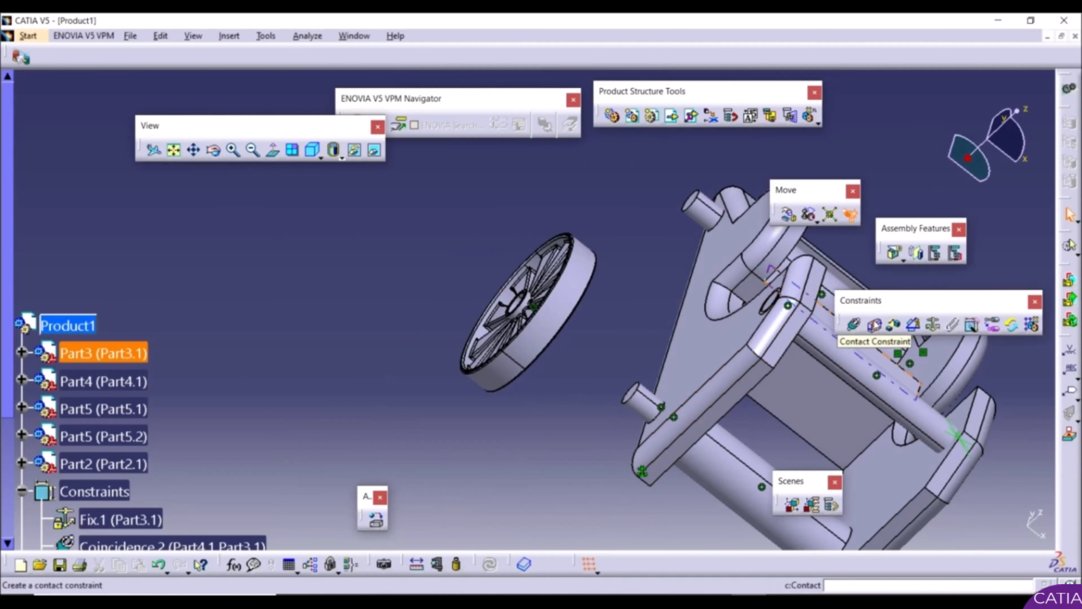
click(673, 383)
middle_drag(586, 394, 547, 34)
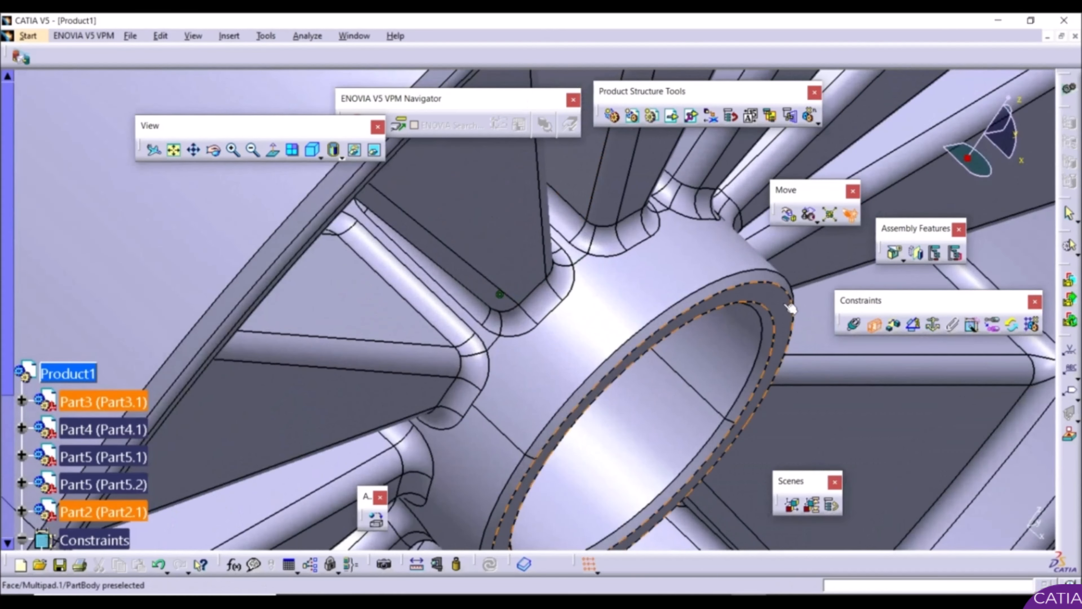
click(624, 321)
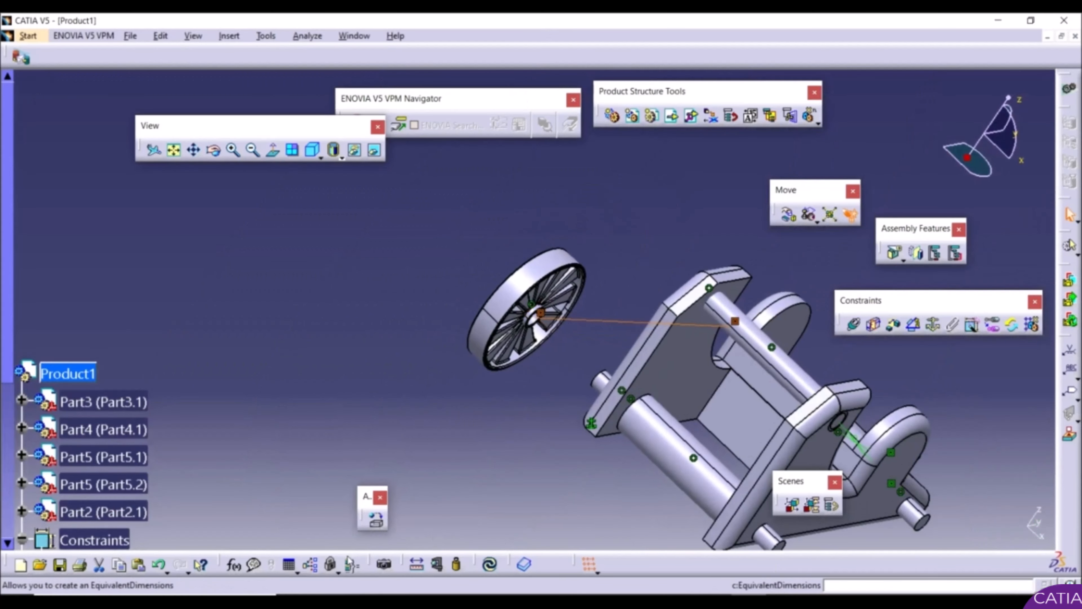
click(490, 565)
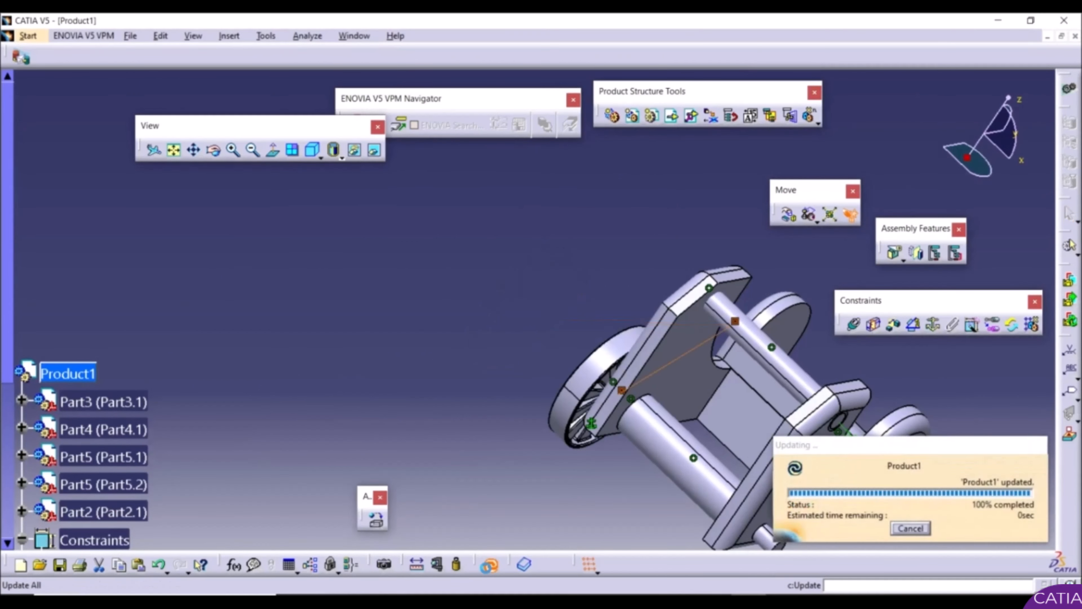
Step: Copy the Part2 wheel component and paste it into Product1 as a second instance
middle_drag(550, 443, 785, 380)
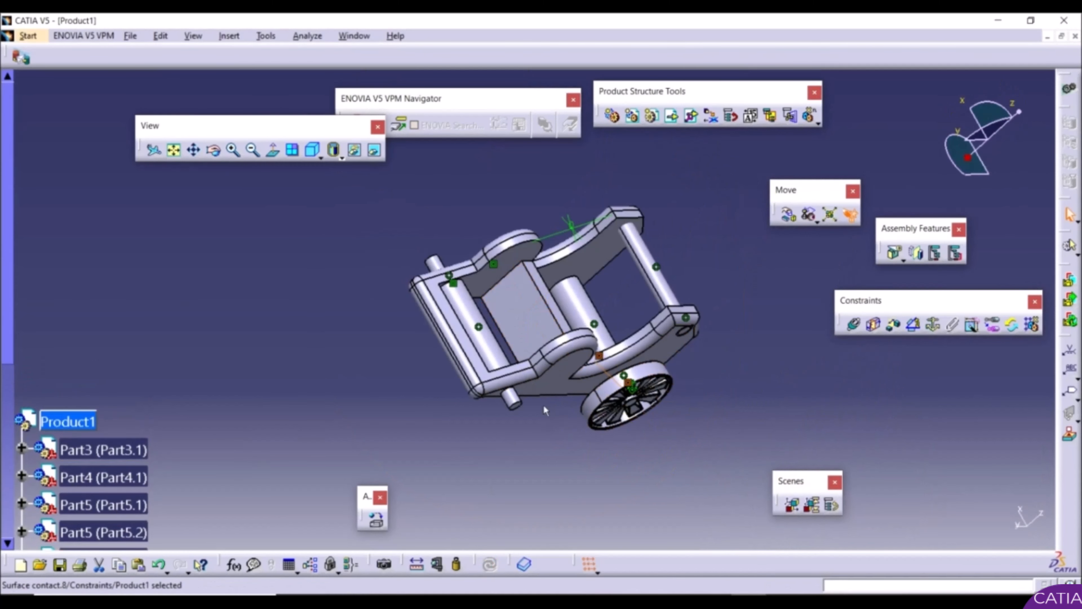
scroll(110, 356, down, 5)
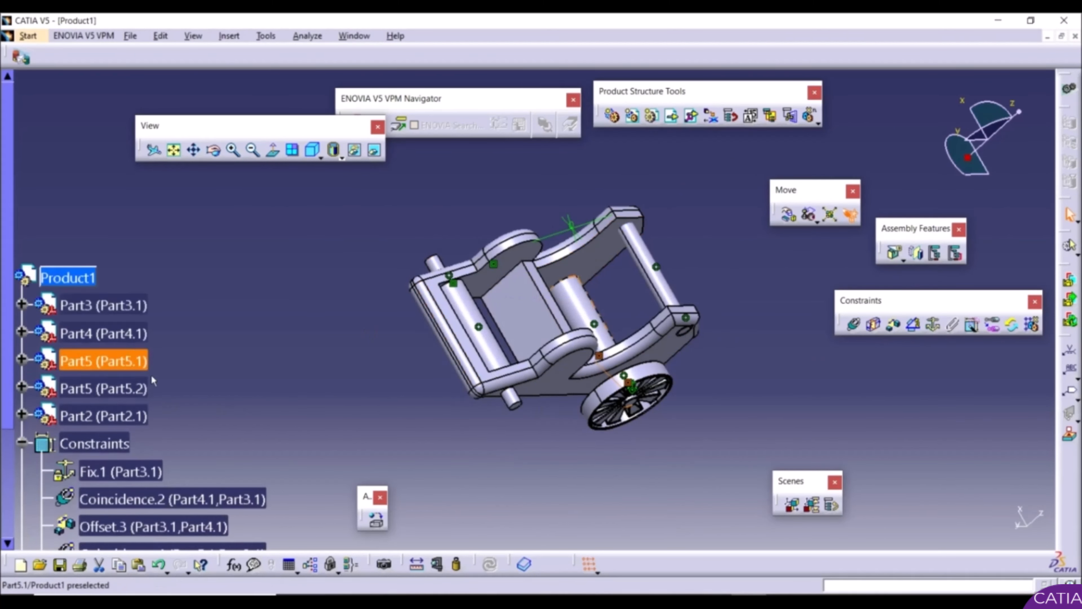
right_click(103, 325)
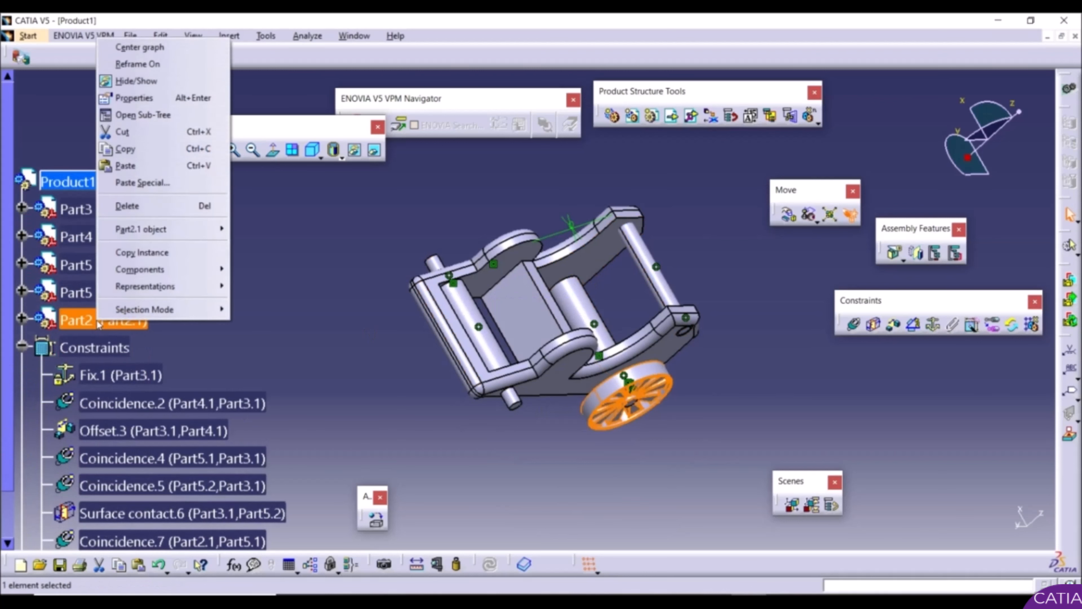
click(174, 149)
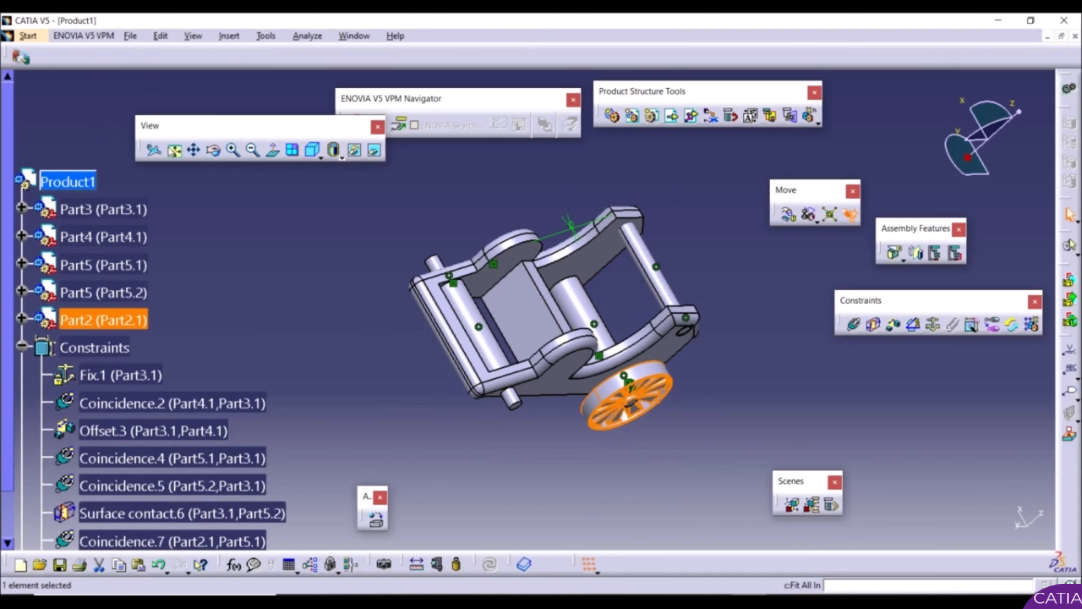
right_click(72, 182)
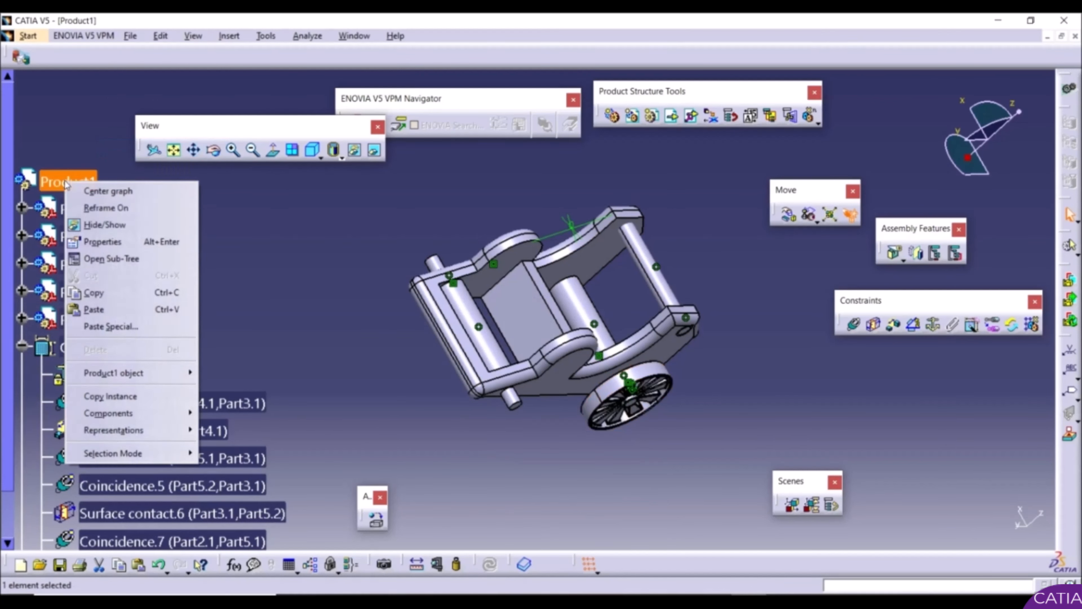
click(104, 307)
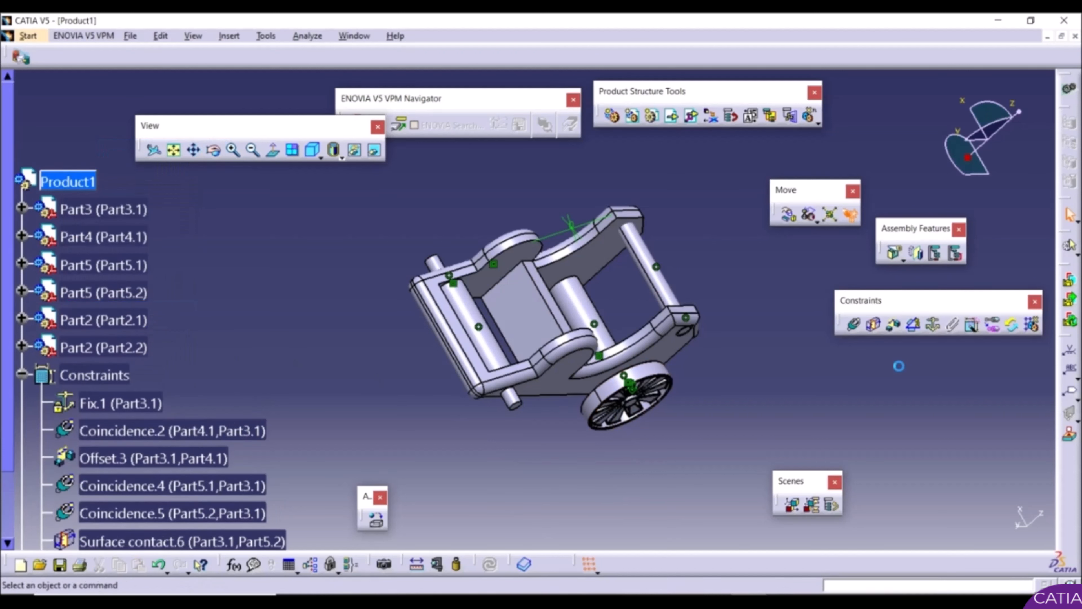
Step: Move the second Part2 wheel along the X axis until it lies outside the first wheel
click(793, 221)
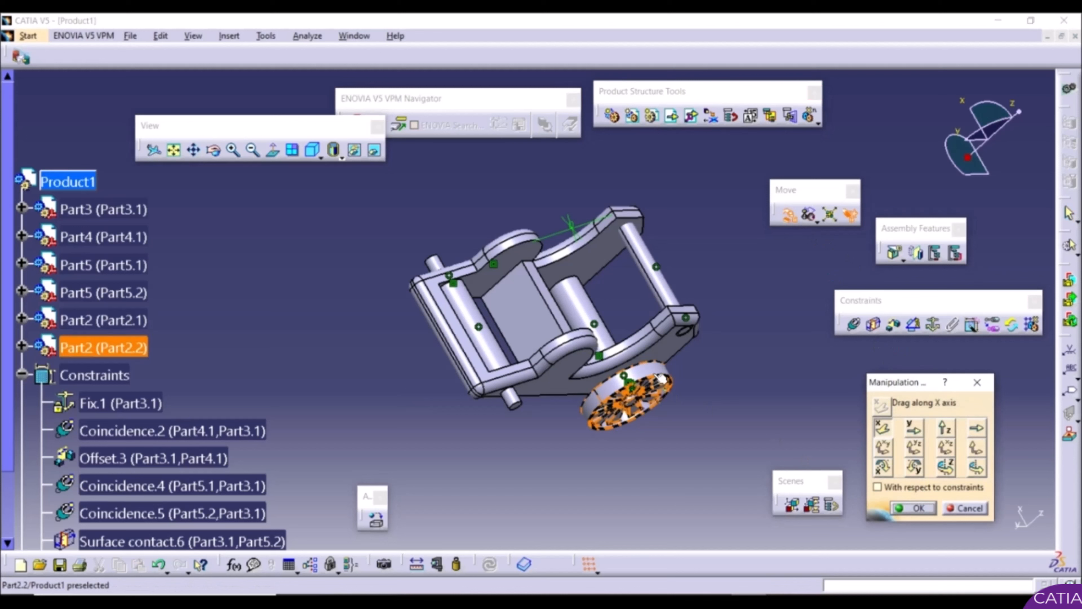
drag(656, 373, 690, 428)
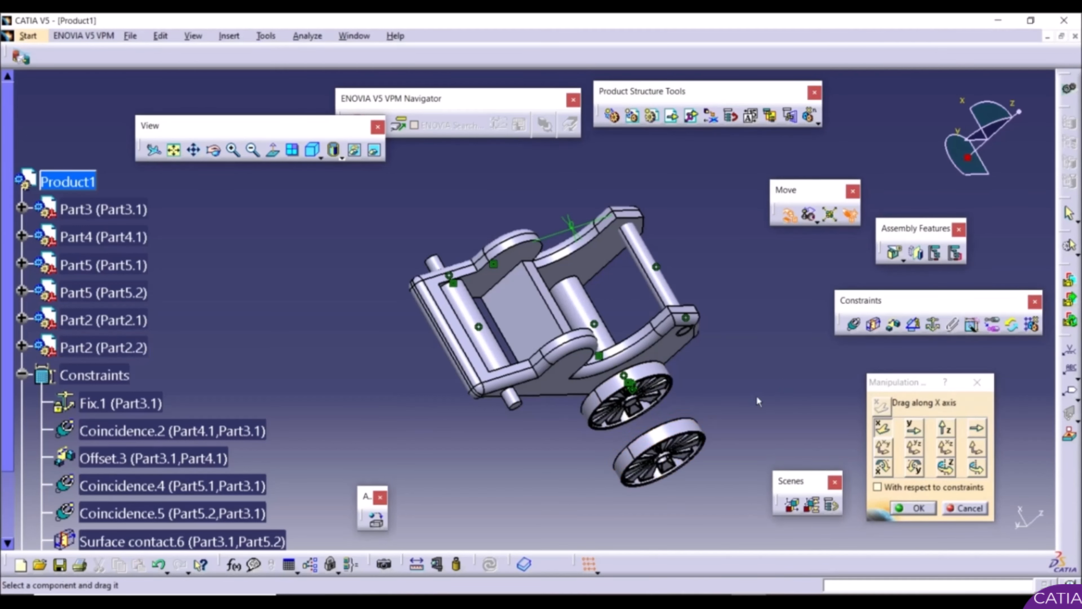
scroll(586, 458, up, 1)
middle_drag(587, 458, 574, 304)
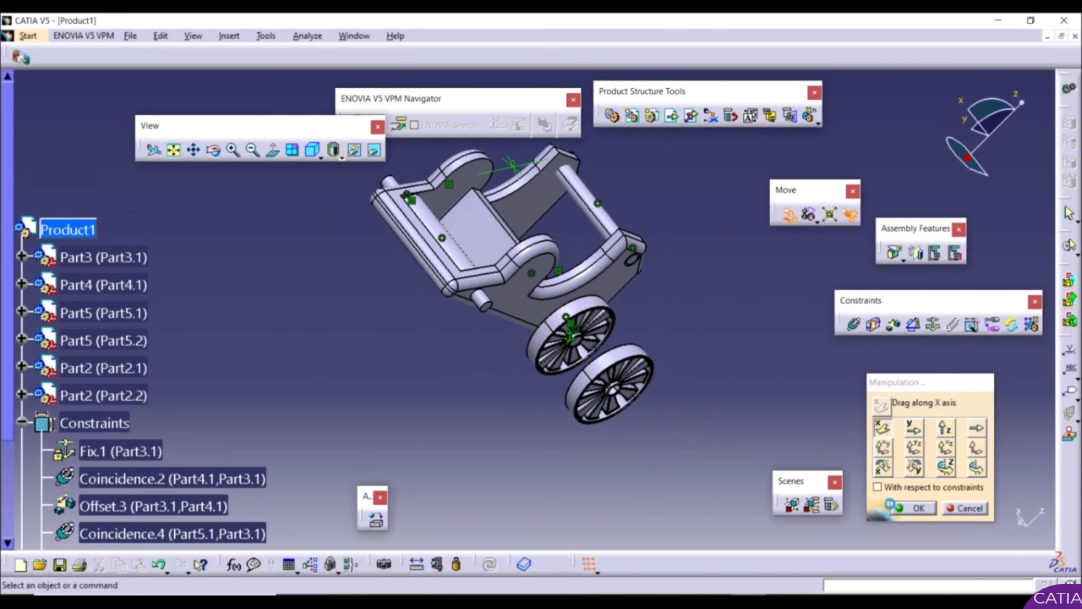
Step: Make the second Part2 wheel's hub axis coincident with the second Part5 shaft's axis and update the assembly
middle_drag(328, 292, 316, 338)
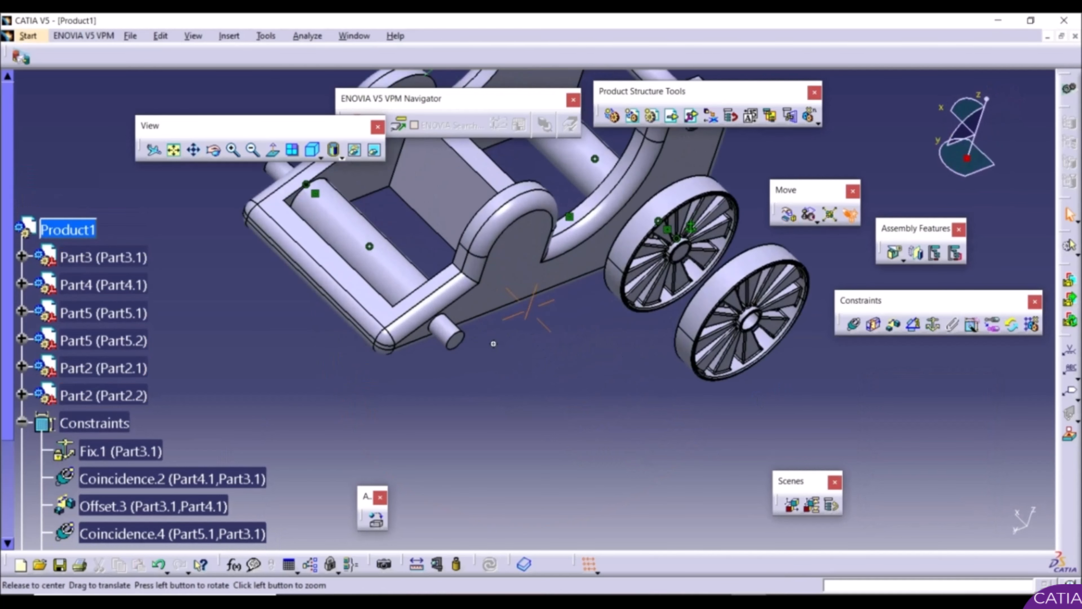
middle_drag(495, 348, 414, 323)
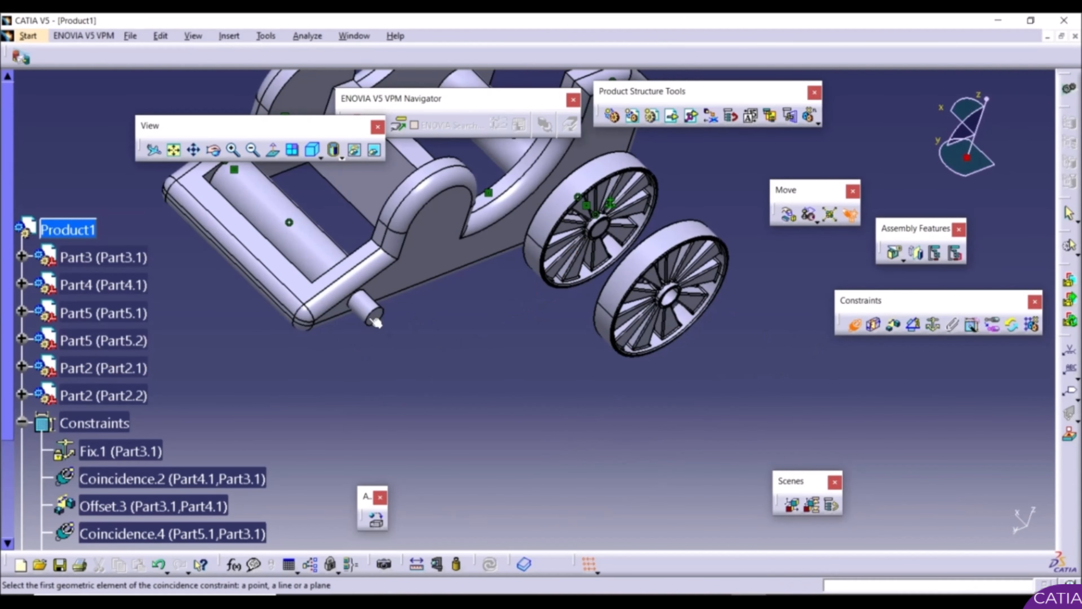
click(314, 252)
middle_drag(724, 319, 726, 260)
click(792, 247)
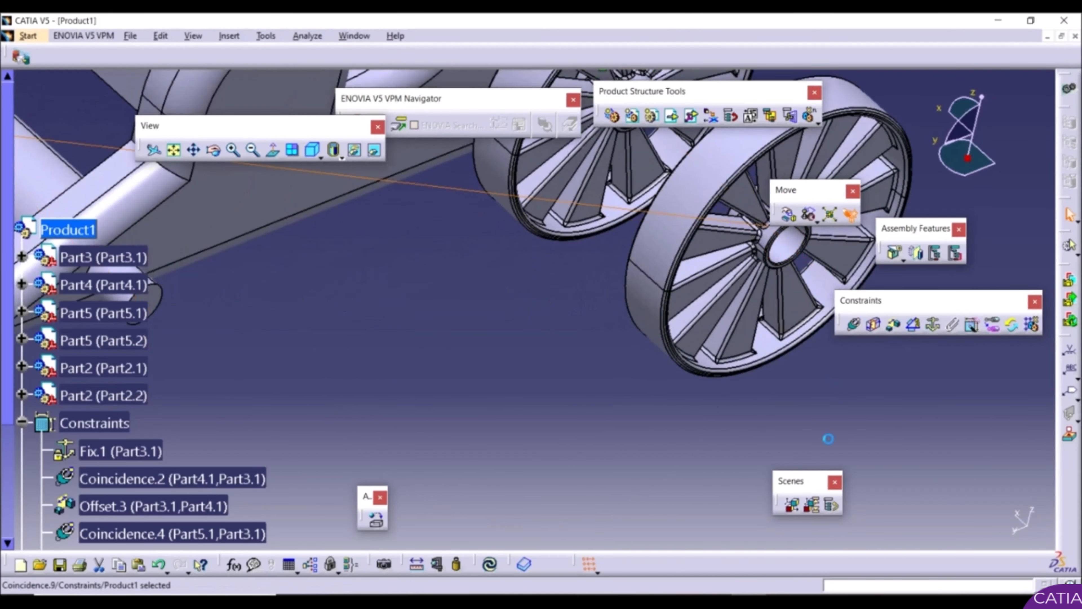
click(491, 565)
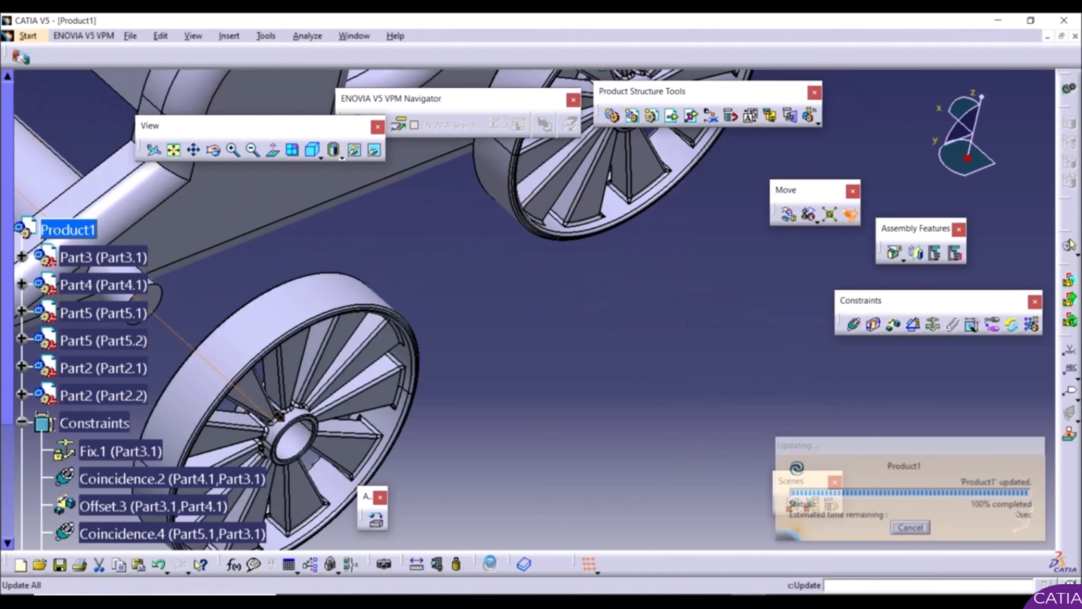
Step: Add a contact constraint between Part3's outer side face and the second Part2 wheel's inner hub face, and update the assembly
middle_drag(507, 350, 575, 464)
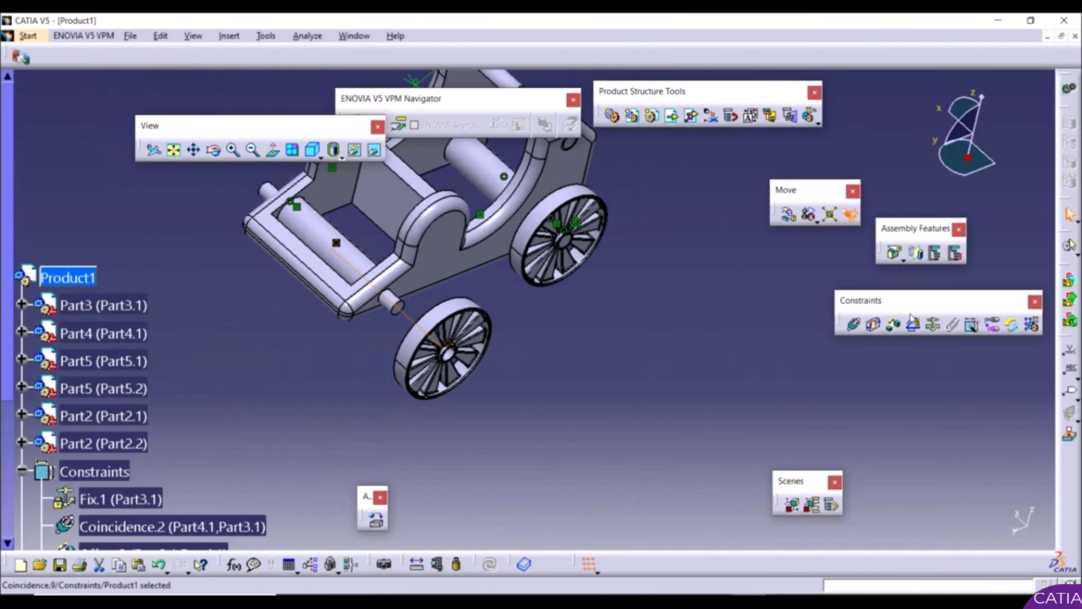
click(435, 278)
middle_drag(397, 305, 632, 275)
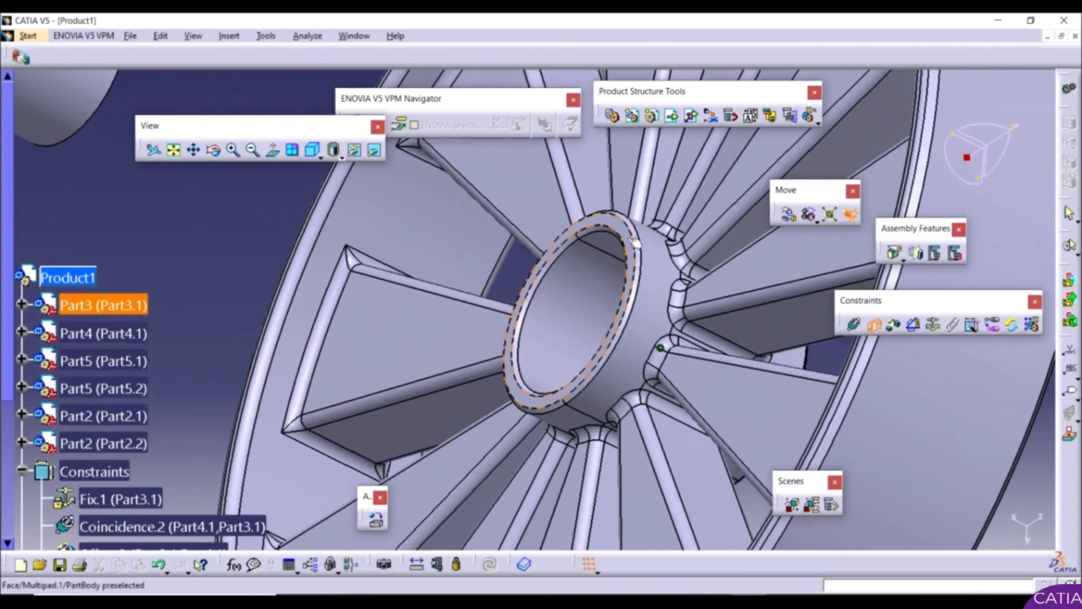
click(625, 230)
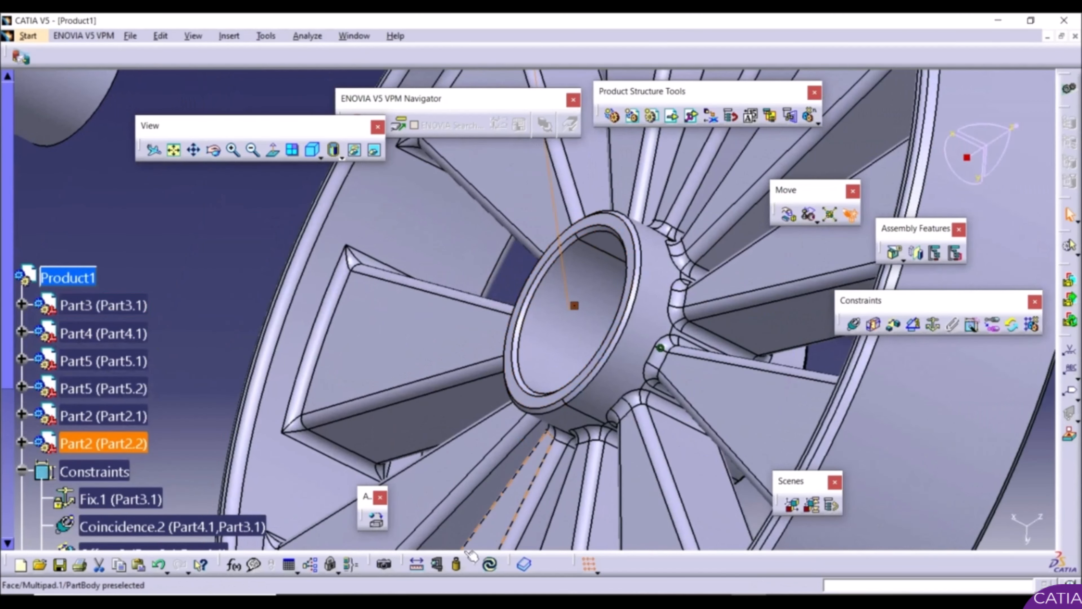
click(490, 565)
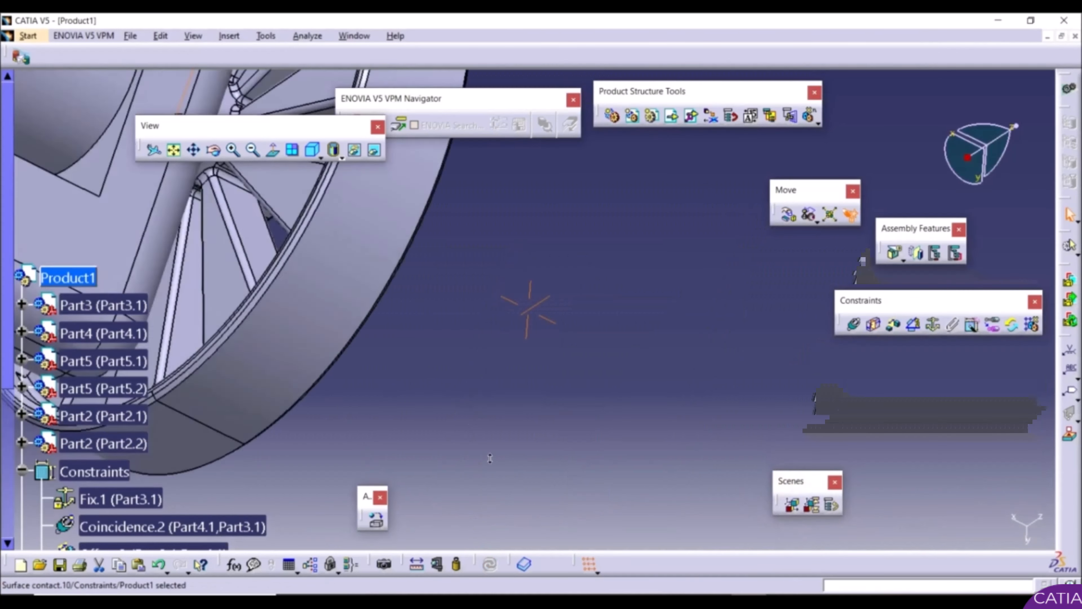
Step: Activate Part3 for editing in the context of the assembly
middle_drag(508, 354, 398, 386)
scroll(428, 371, down, 1)
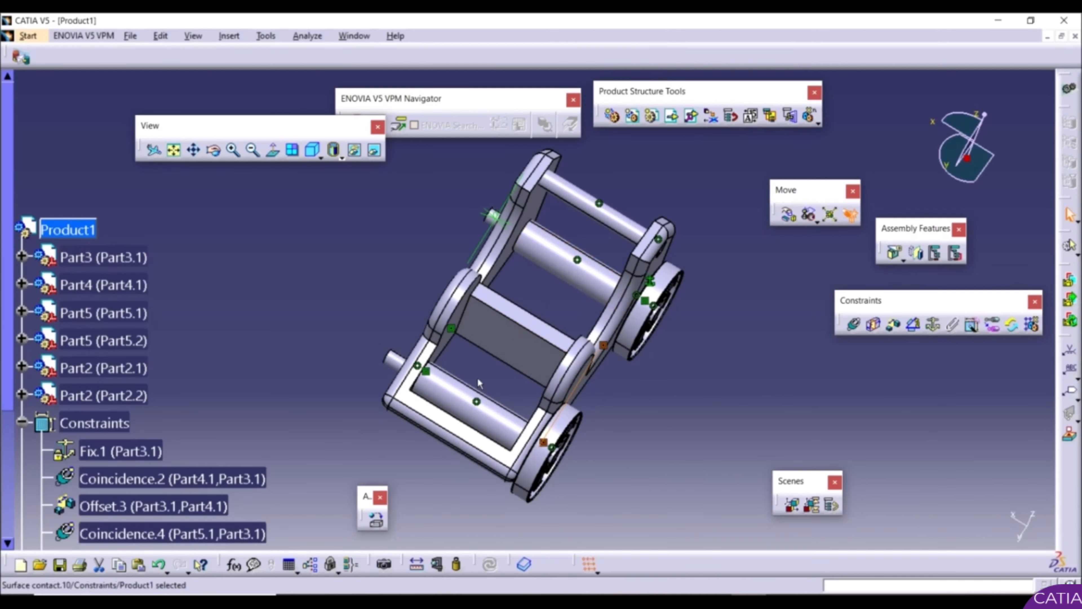
double_click(530, 339)
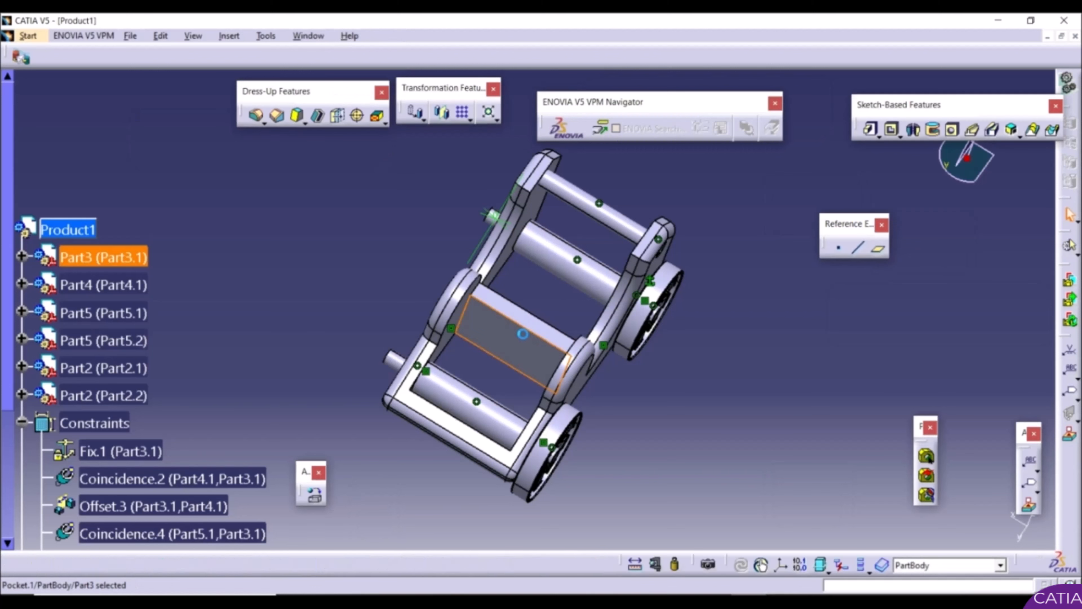
click(752, 357)
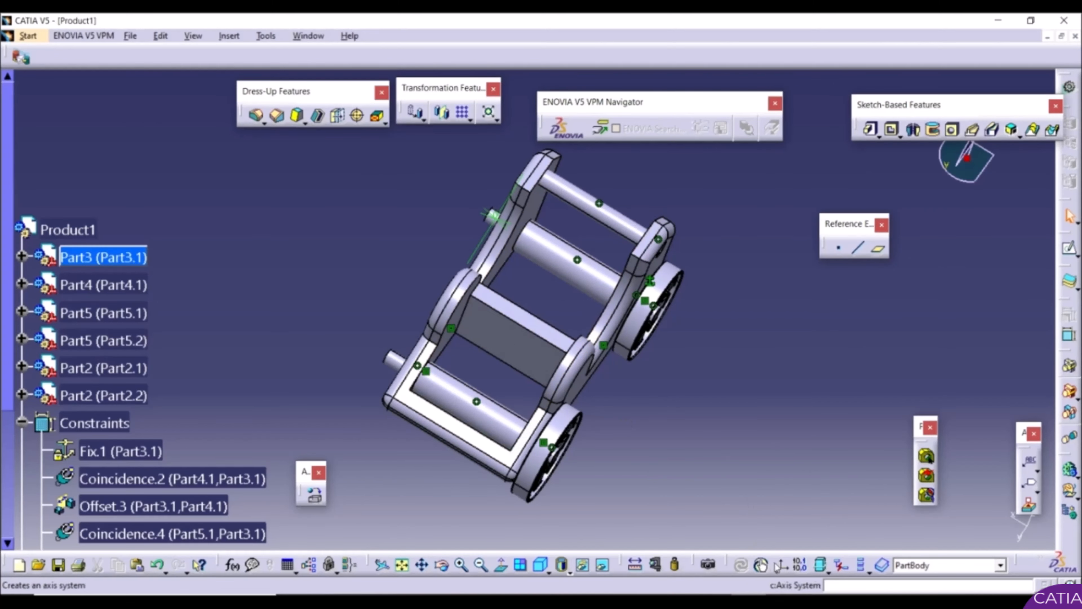
Step: Measure the distance between the inner faces of Part3's two side walls
click(637, 563)
middle_drag(499, 320, 426, 273)
middle_drag(460, 326, 580, 505)
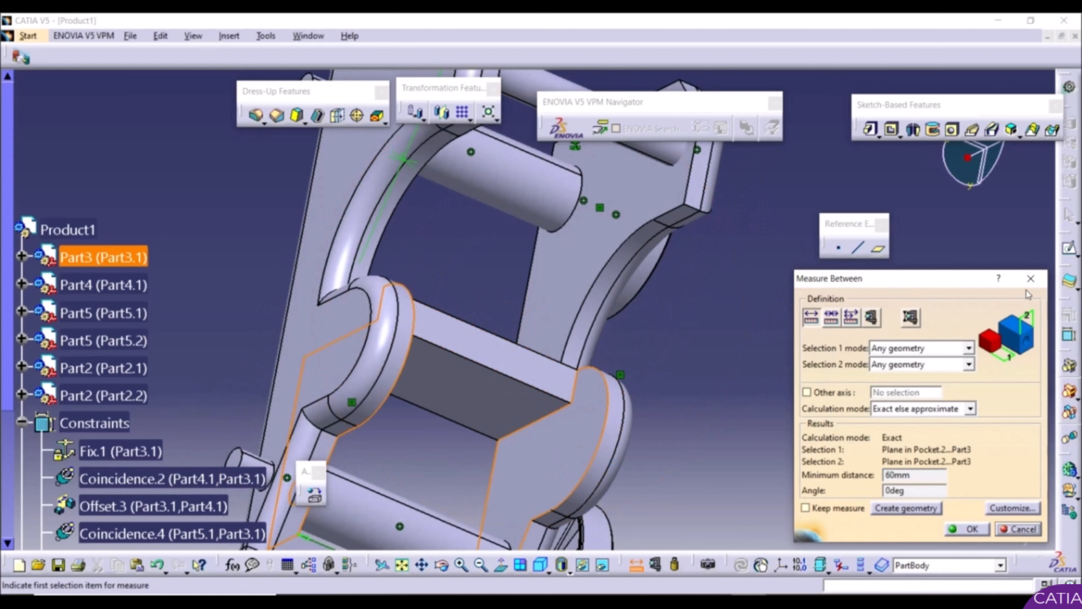
click(1030, 281)
Step: Create a reference plane in Part3 offset from a side wall's inner face, midway between the two side walls
middle_drag(698, 377, 528, 326)
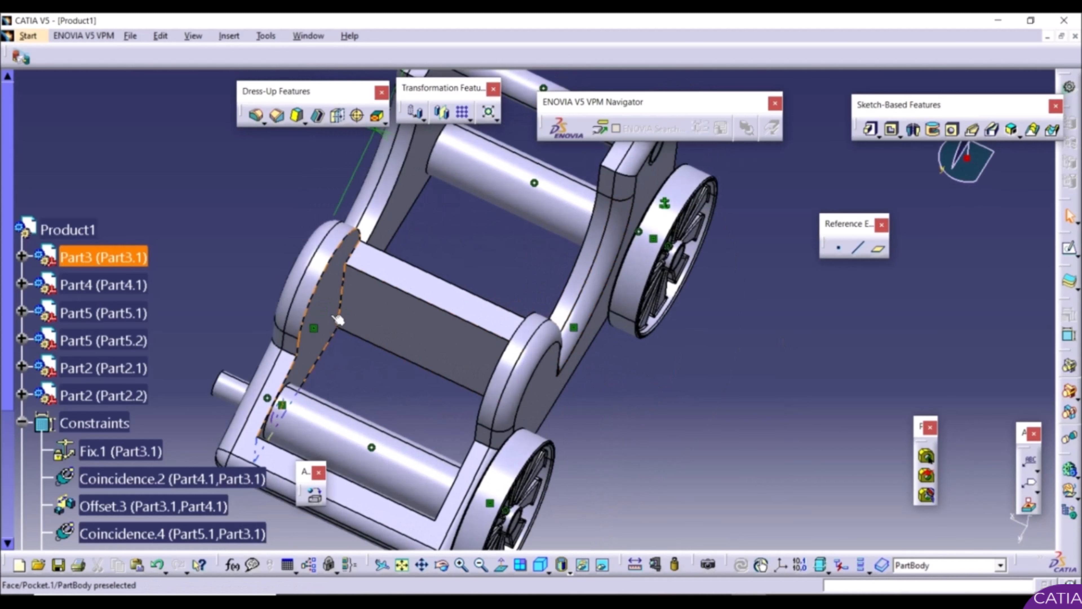
middle_drag(435, 349, 570, 437)
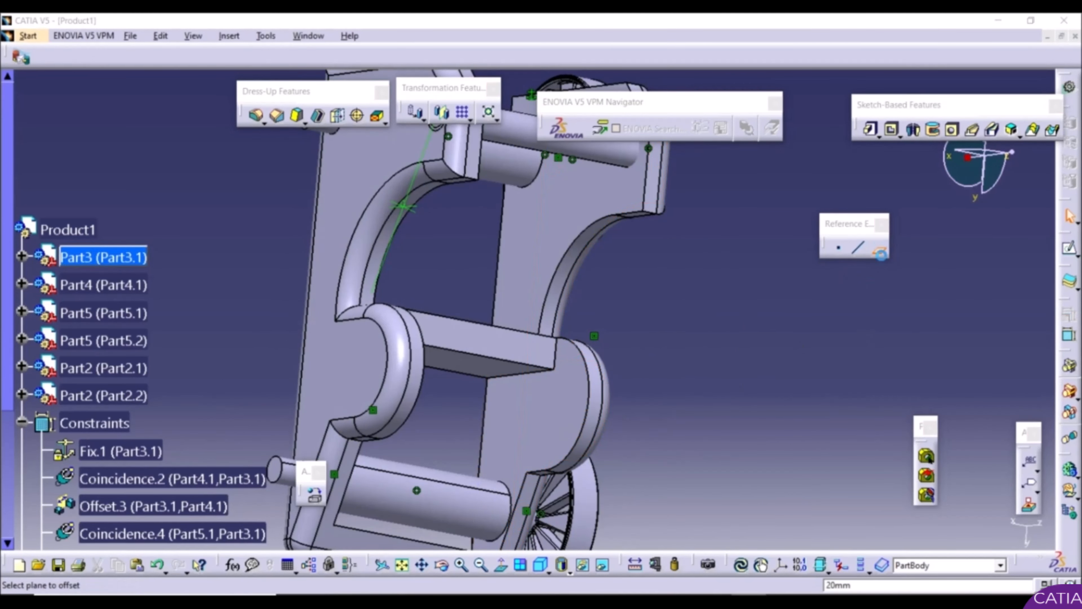
click(525, 430)
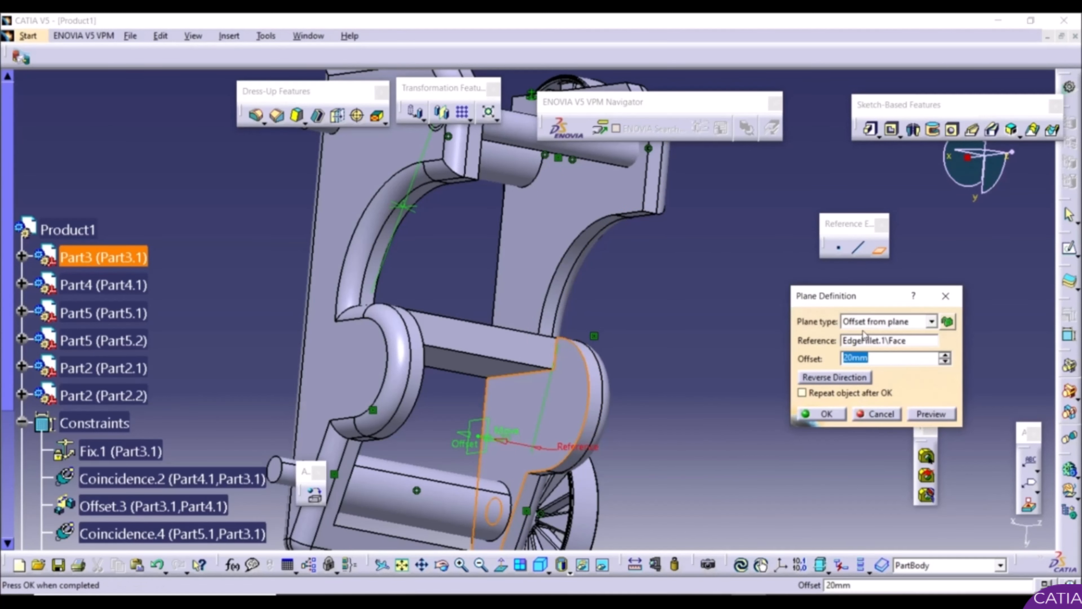
key(Return)
middle_drag(677, 330, 631, 331)
middle_drag(559, 398, 316, 323)
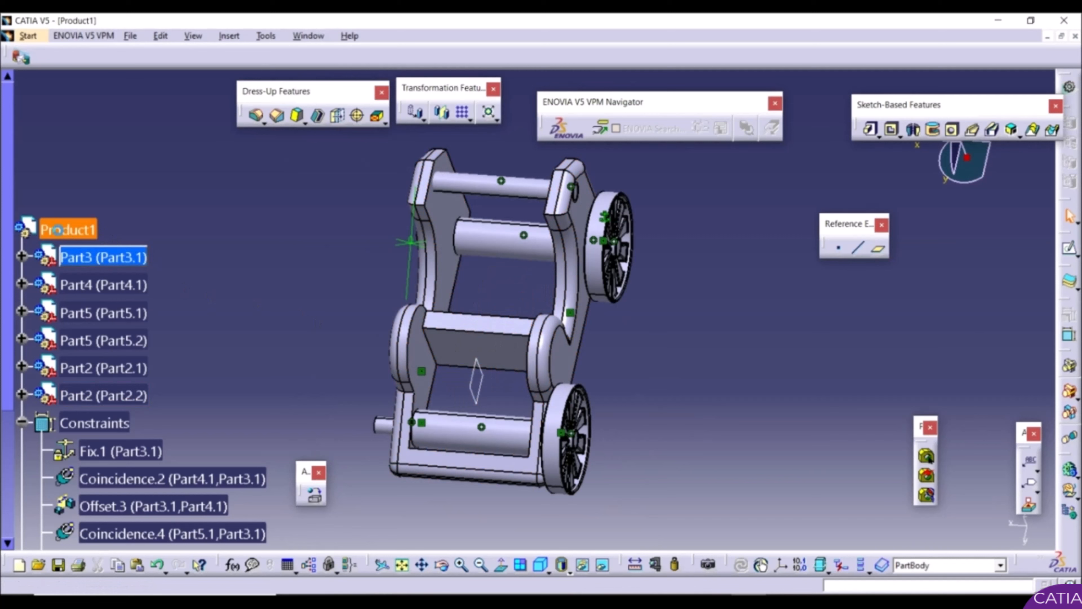
Step: Reactivate Product1 and mirror the second Part2 wheel about Part3's midplane as a new component using Assembly Symmetry
double_click(58, 230)
middle_drag(294, 324, 305, 281)
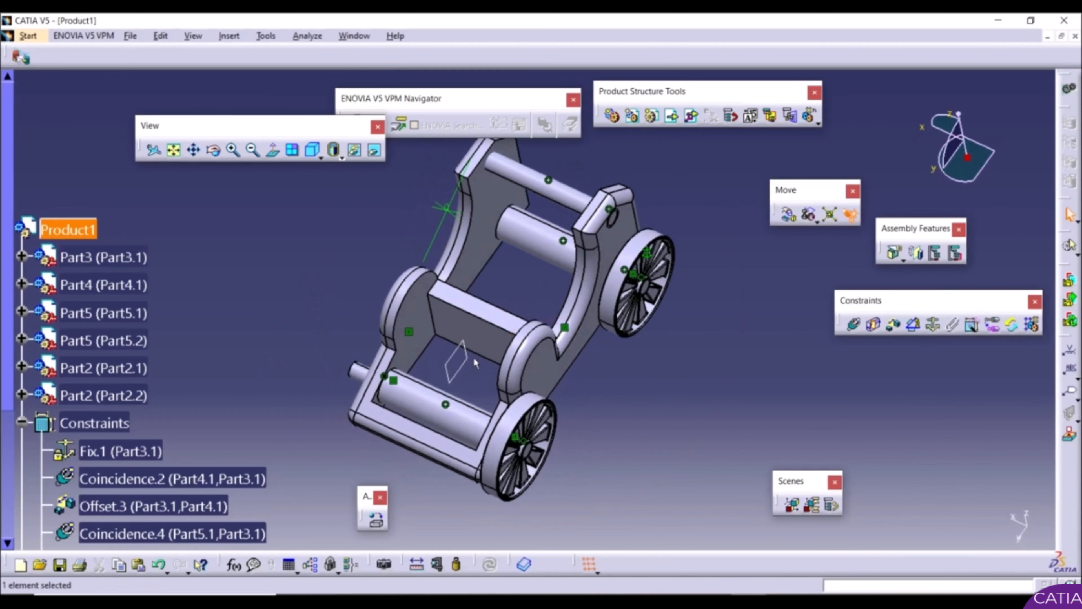
click(918, 253)
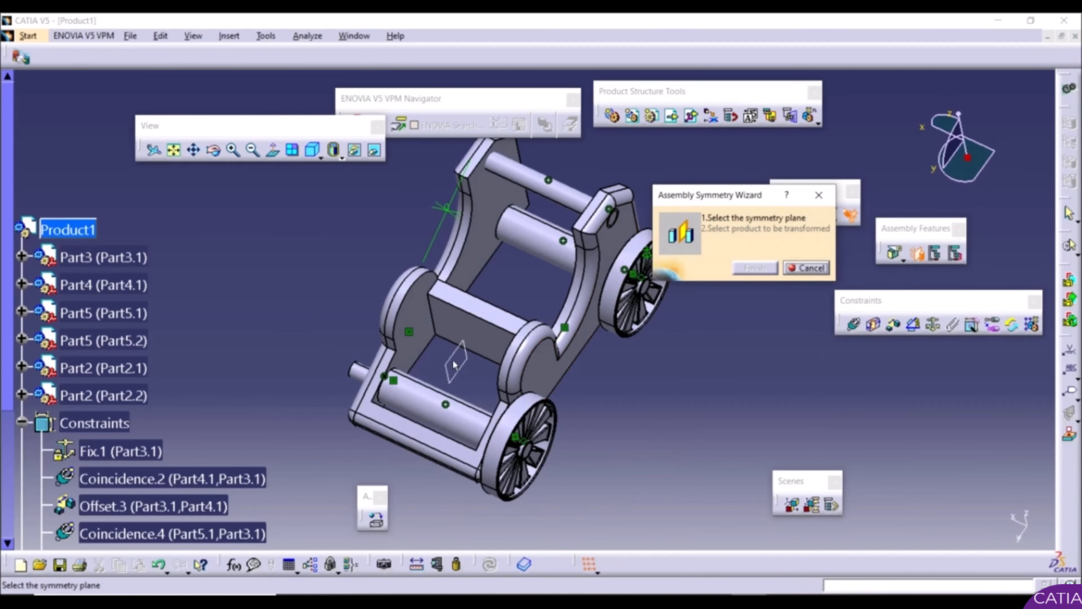
click(464, 373)
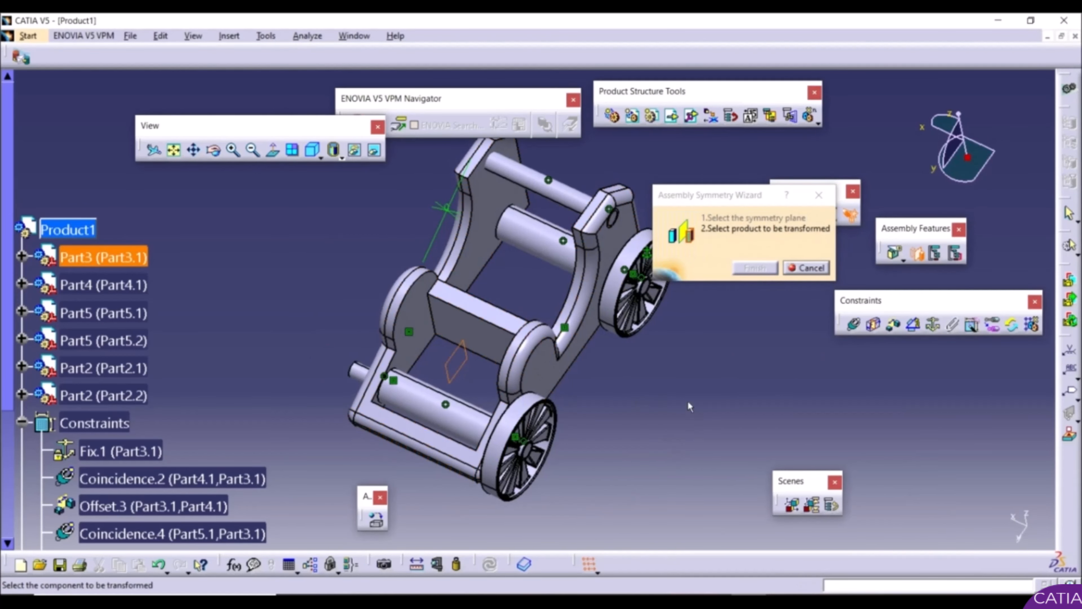
middle_drag(669, 385, 608, 351)
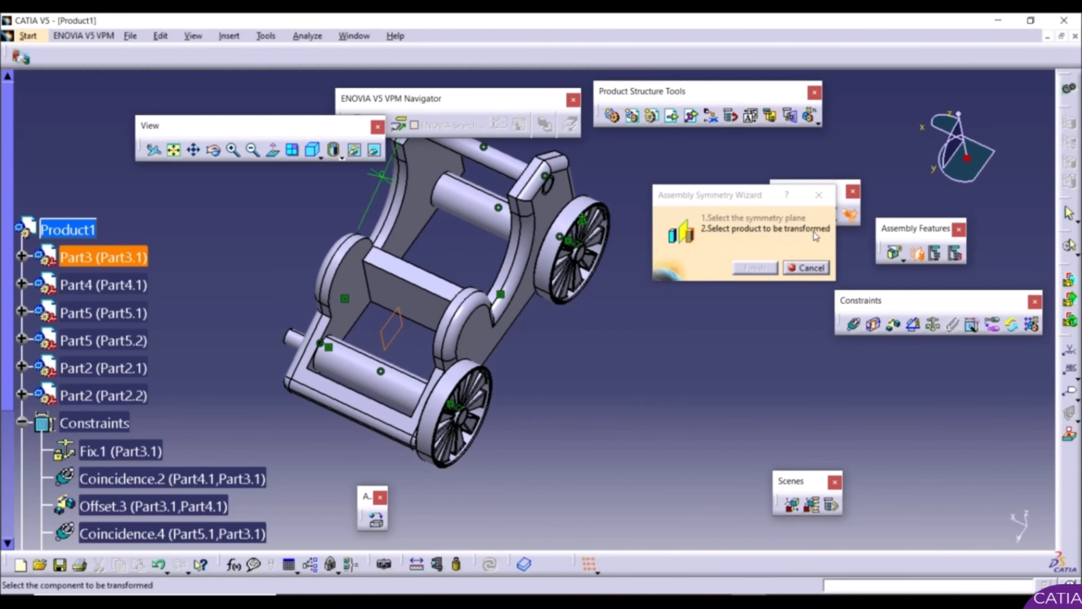
click(462, 379)
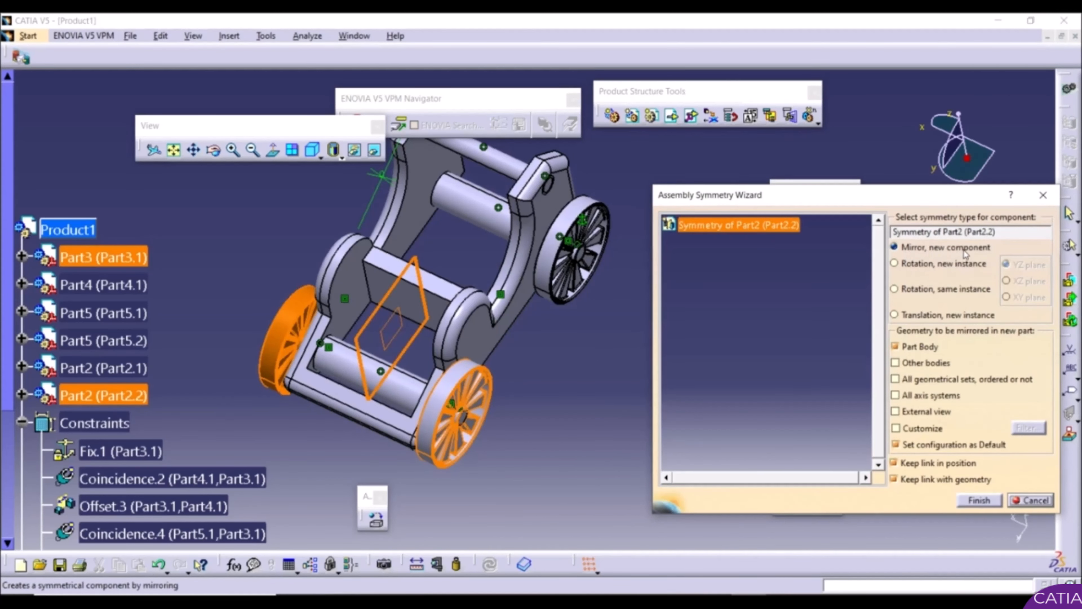
click(979, 500)
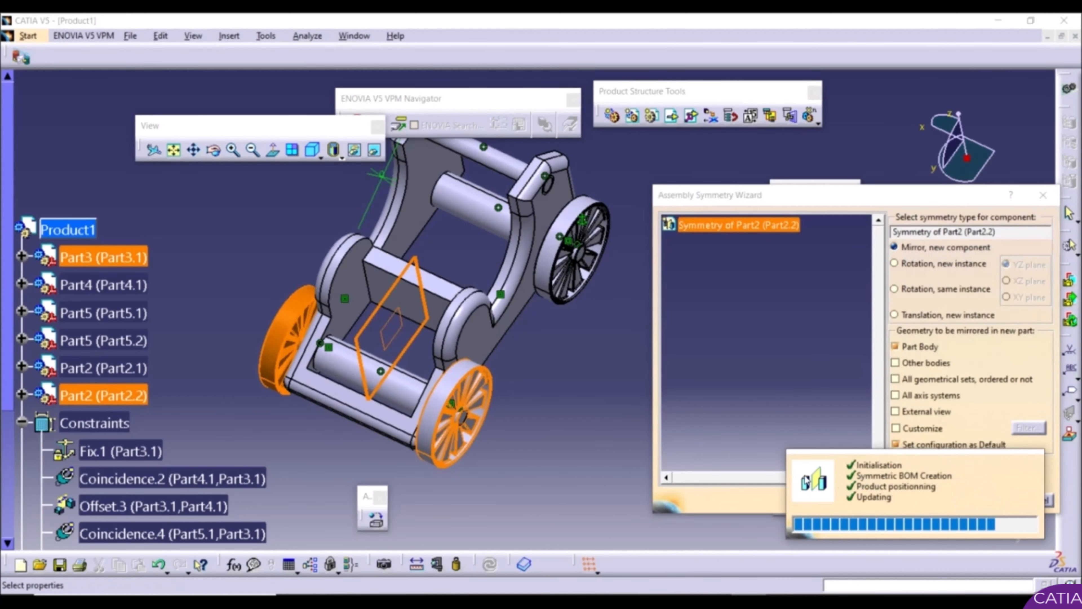
middle_drag(533, 309, 583, 335)
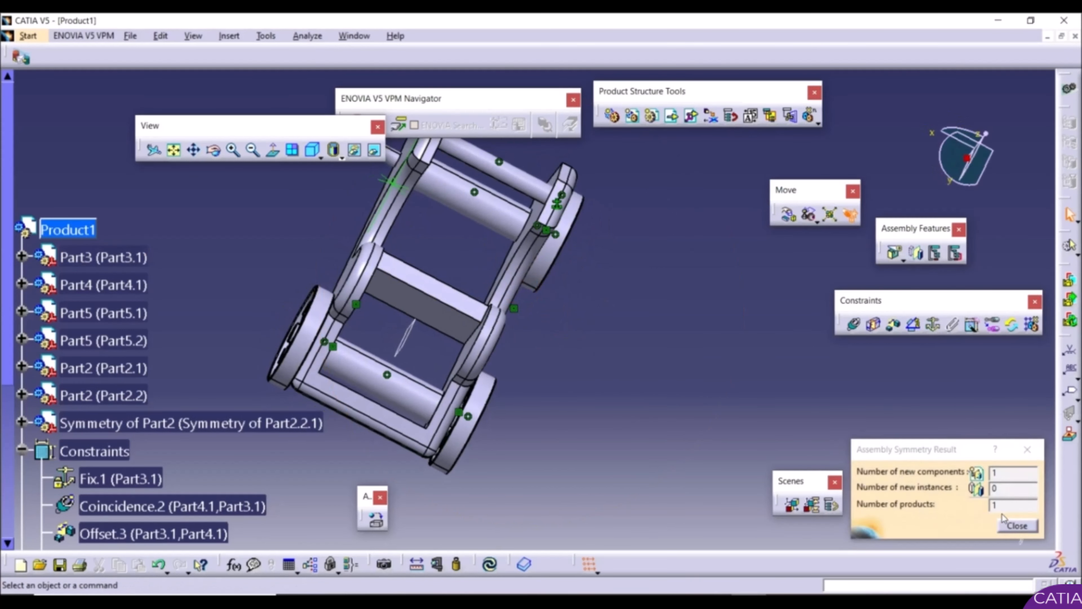
click(1017, 527)
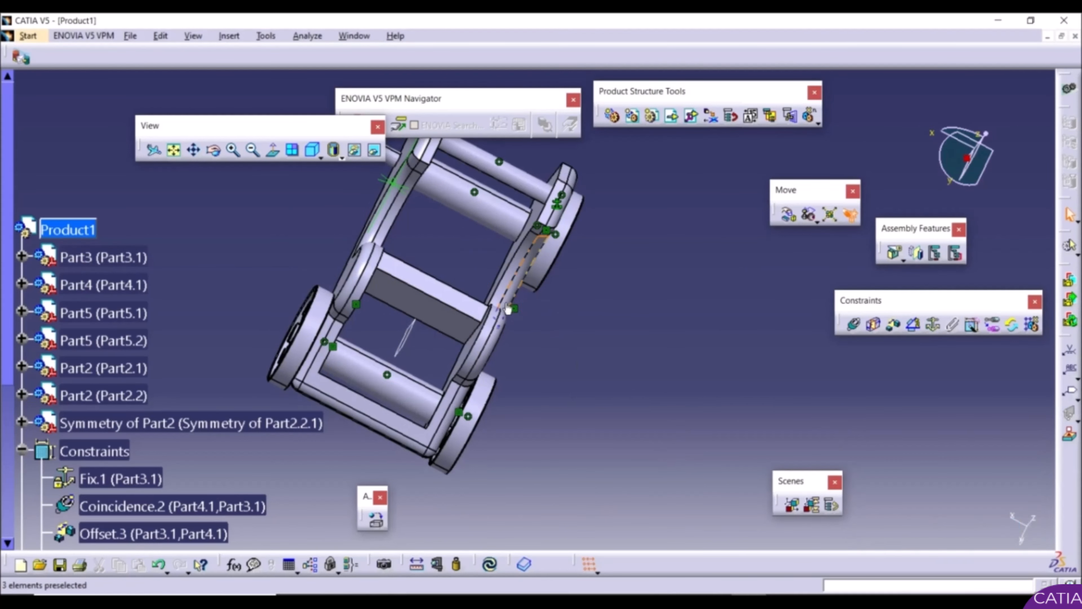
Step: Mirror the first Part2 wheel about Part3's midplane with Assembly Symmetry, reusing the already mirrored component
middle_drag(508, 308, 584, 416)
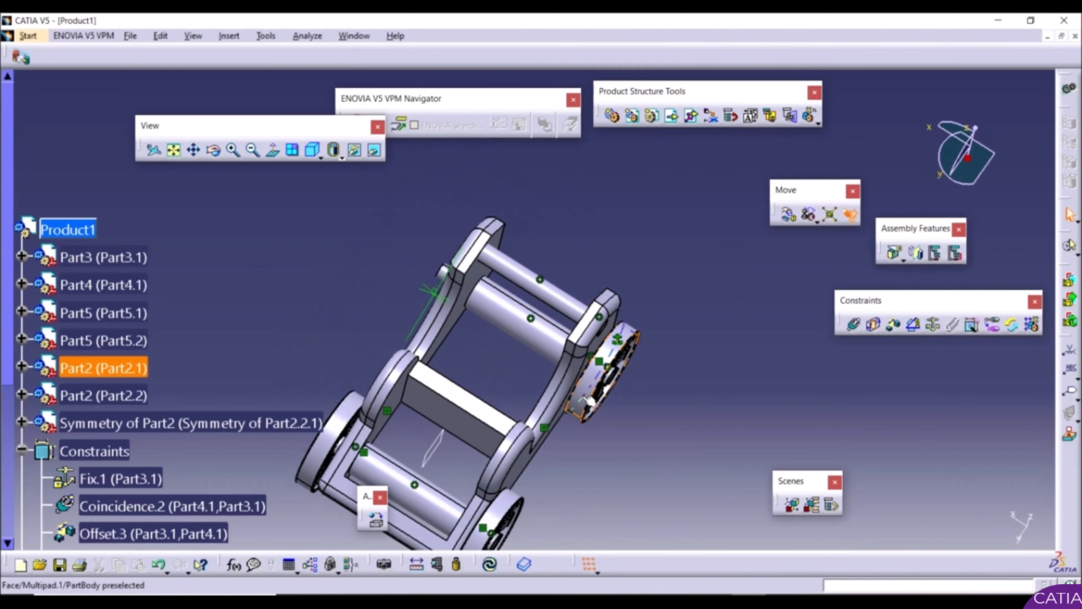
click(919, 254)
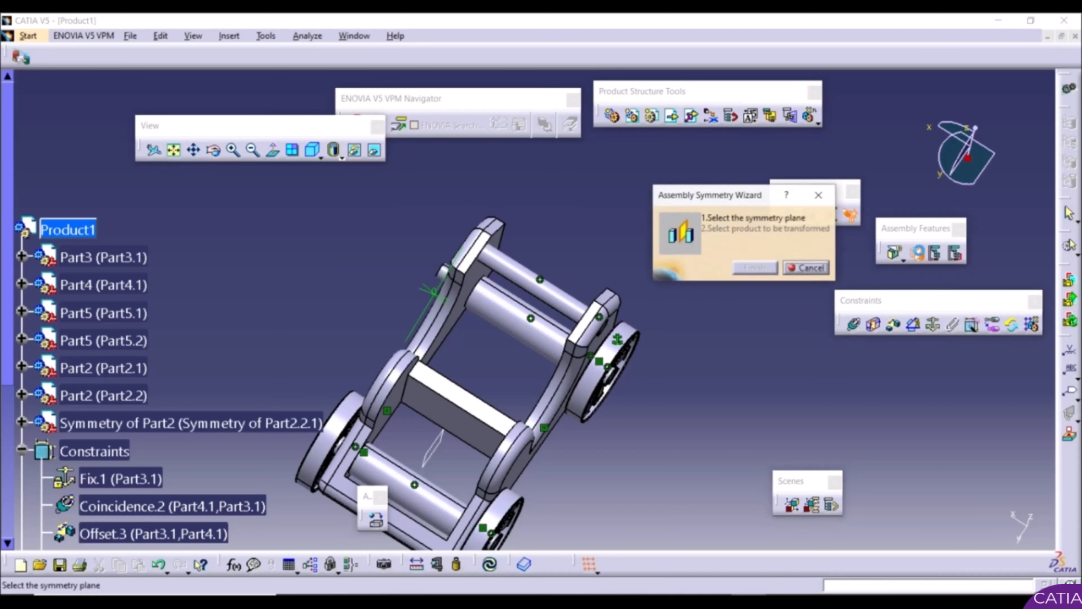
click(445, 451)
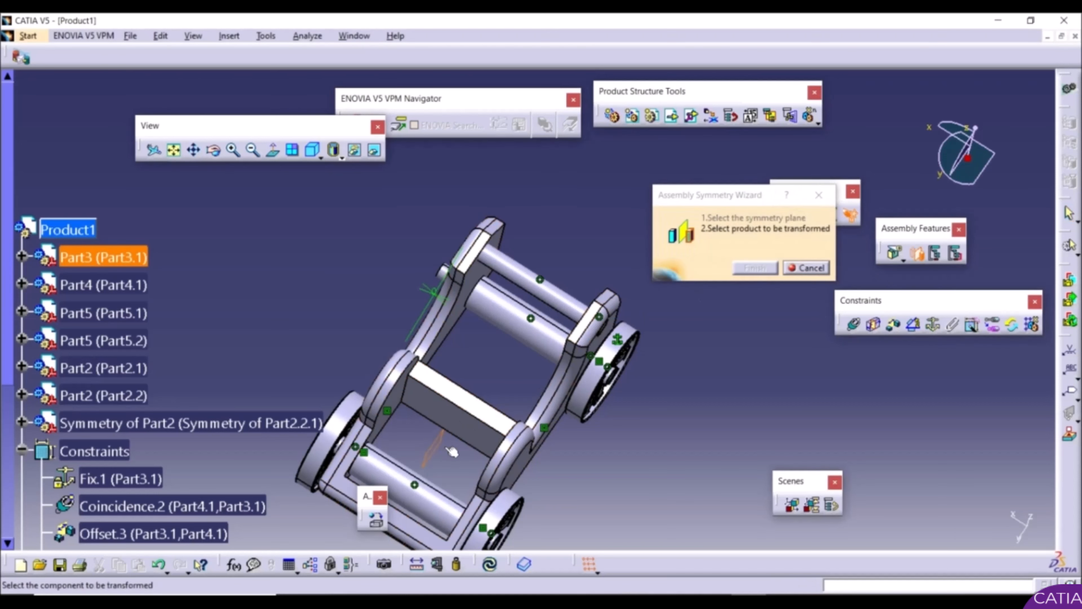
click(613, 358)
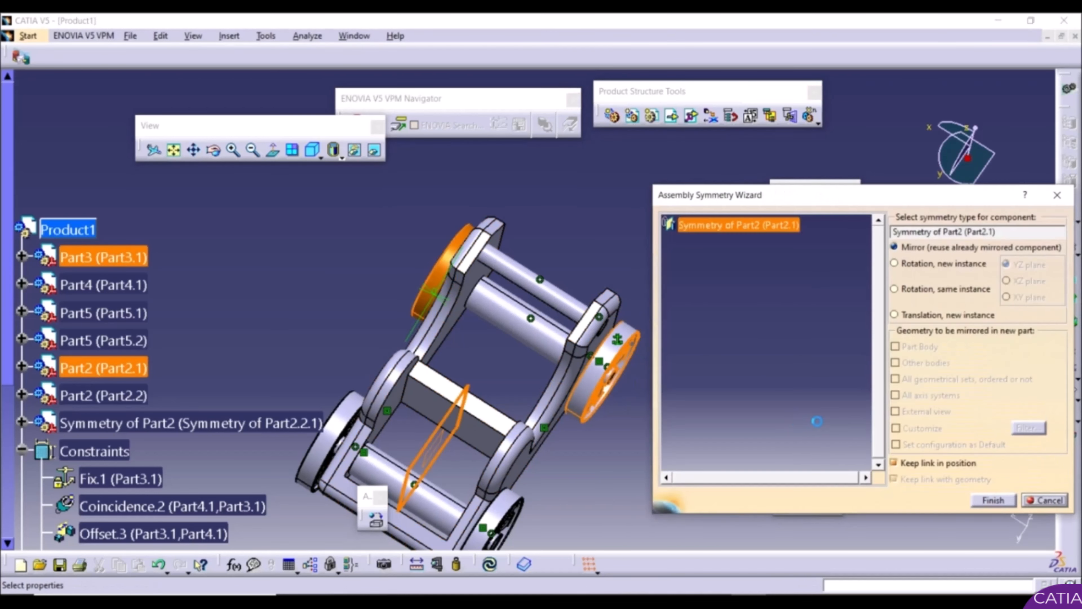
click(993, 500)
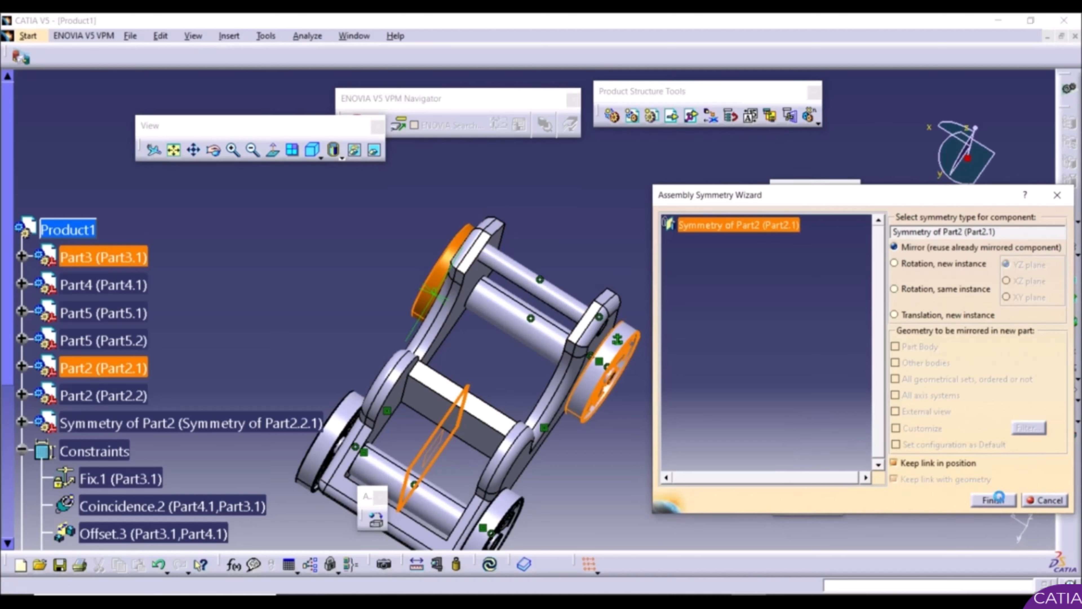
click(1017, 524)
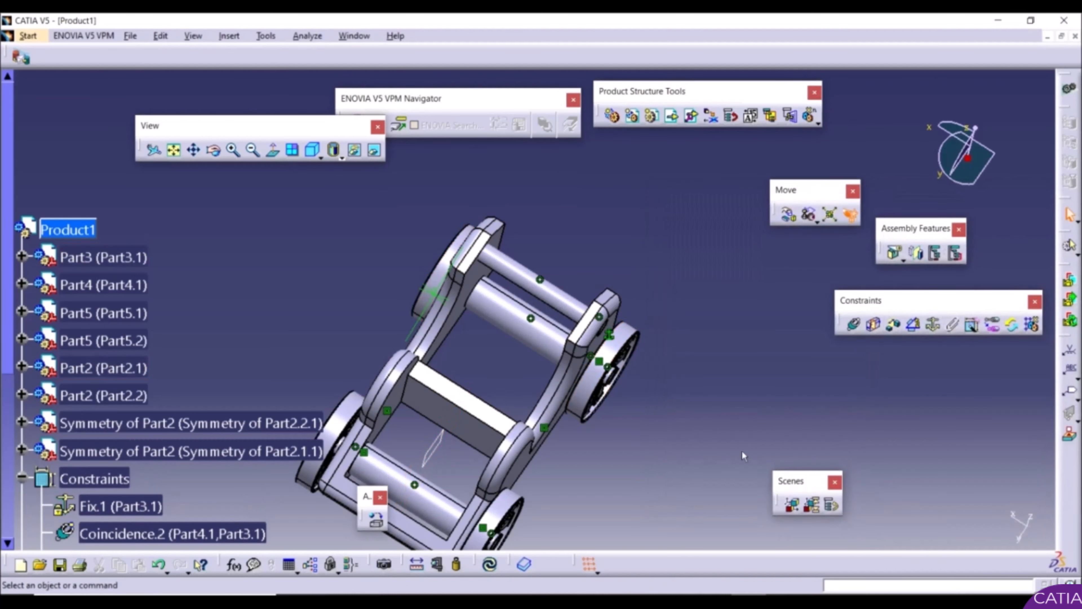
Step: Insert Part1 from the Assembly example folder into Product1 as an existing component
middle_drag(597, 444, 517, 348)
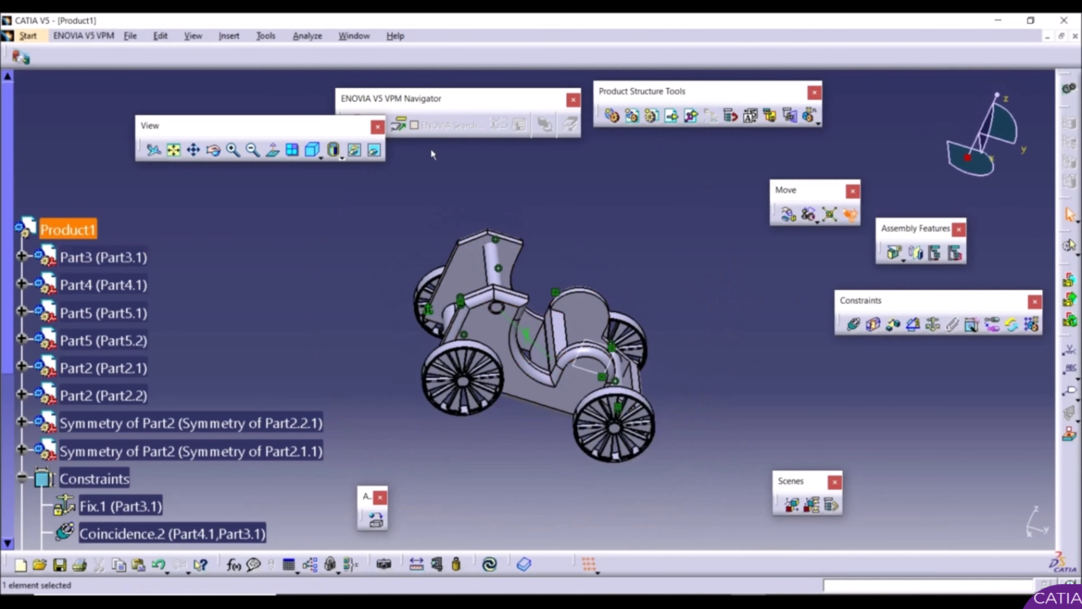
click(675, 116)
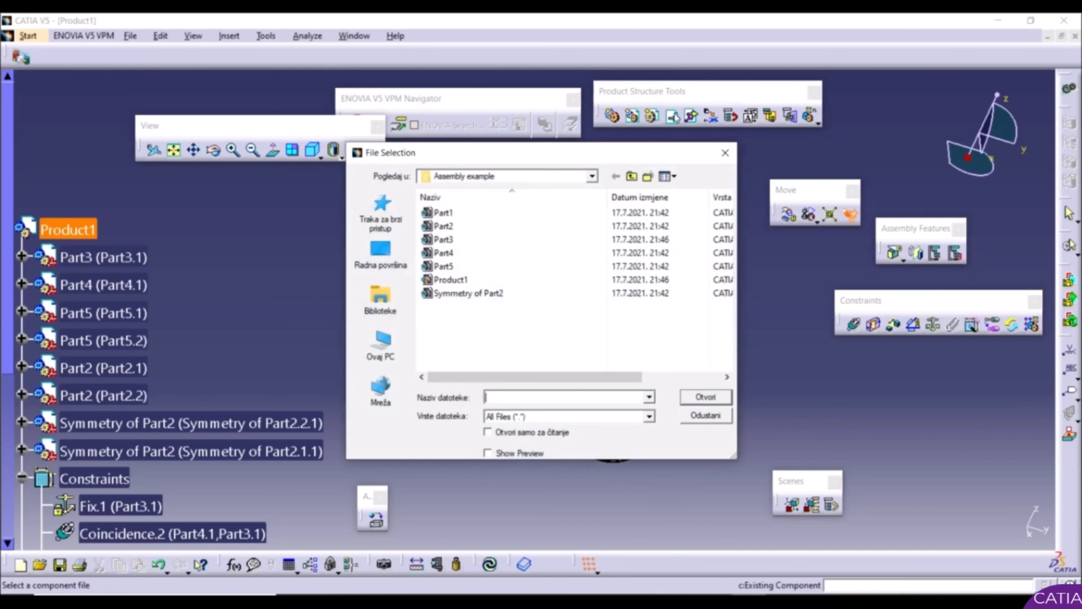
double_click(443, 213)
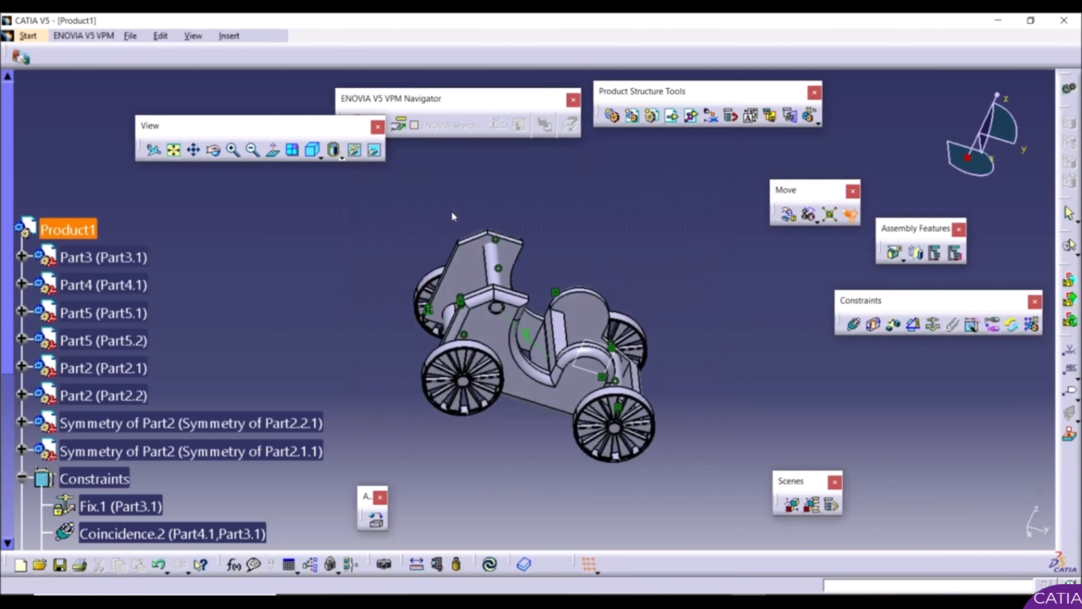
middle_drag(543, 275, 445, 271)
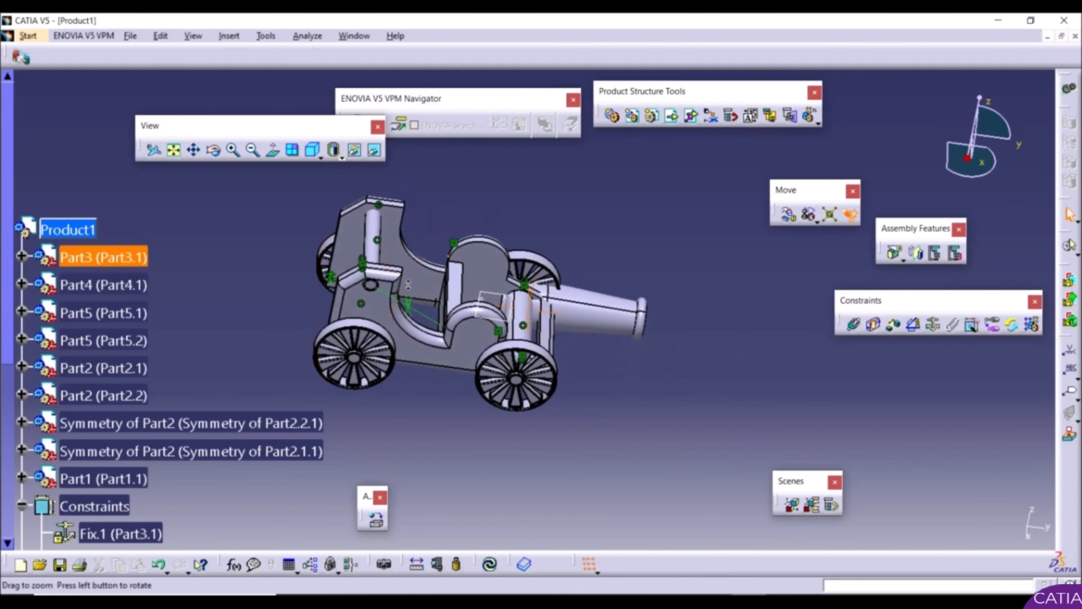
Step: Move the Part1 cannon barrel along the Y axis until it is clear of the carriage
click(789, 216)
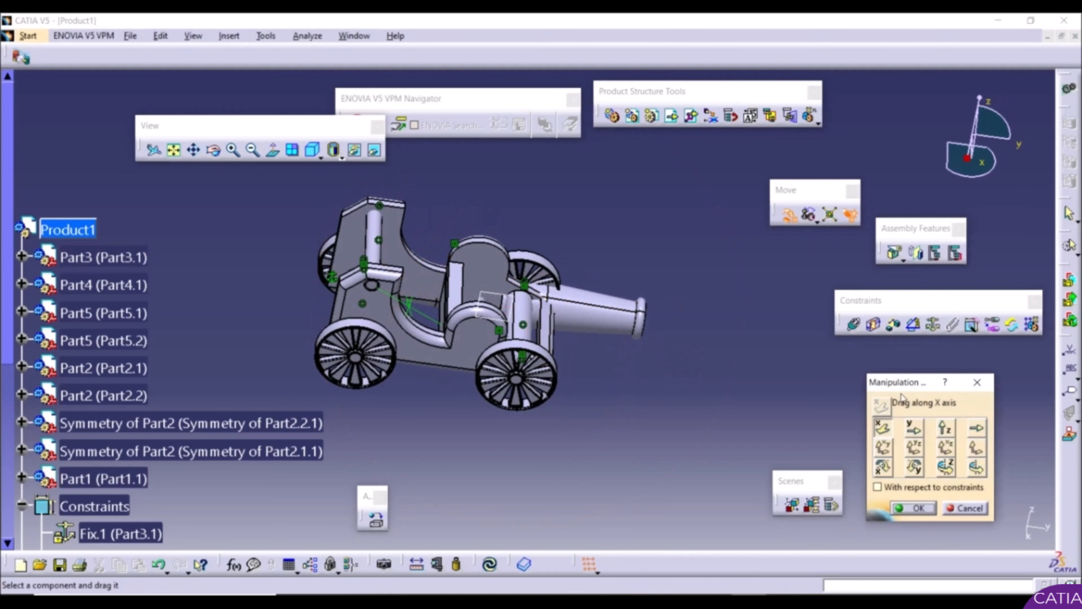
click(916, 433)
drag(603, 316, 991, 335)
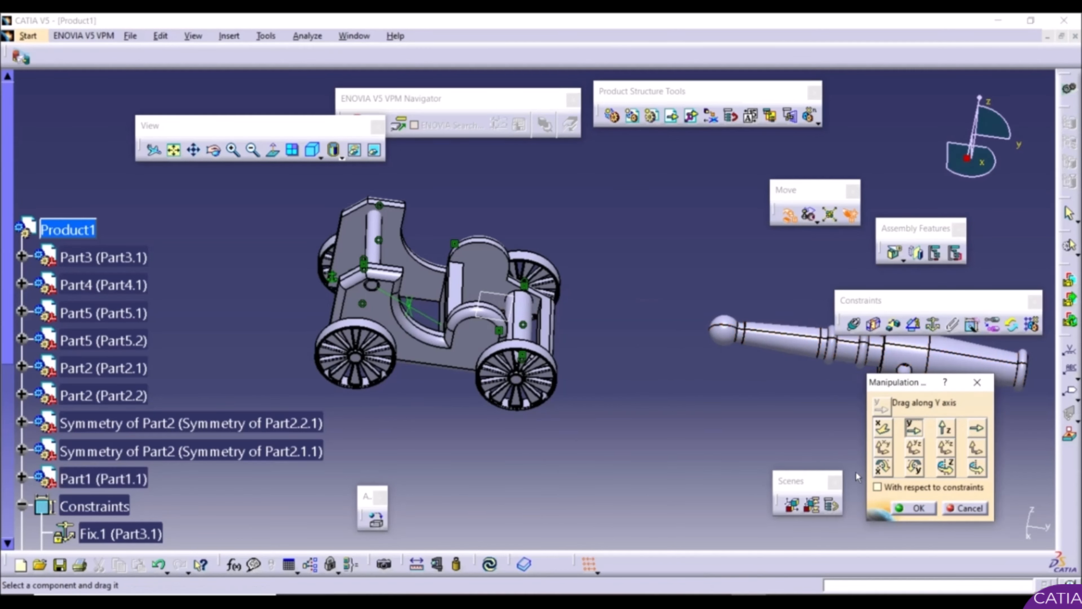
Step: Rotate the Part1 cannon barrel around the X axis by about half a turn to reverse its direction
click(882, 466)
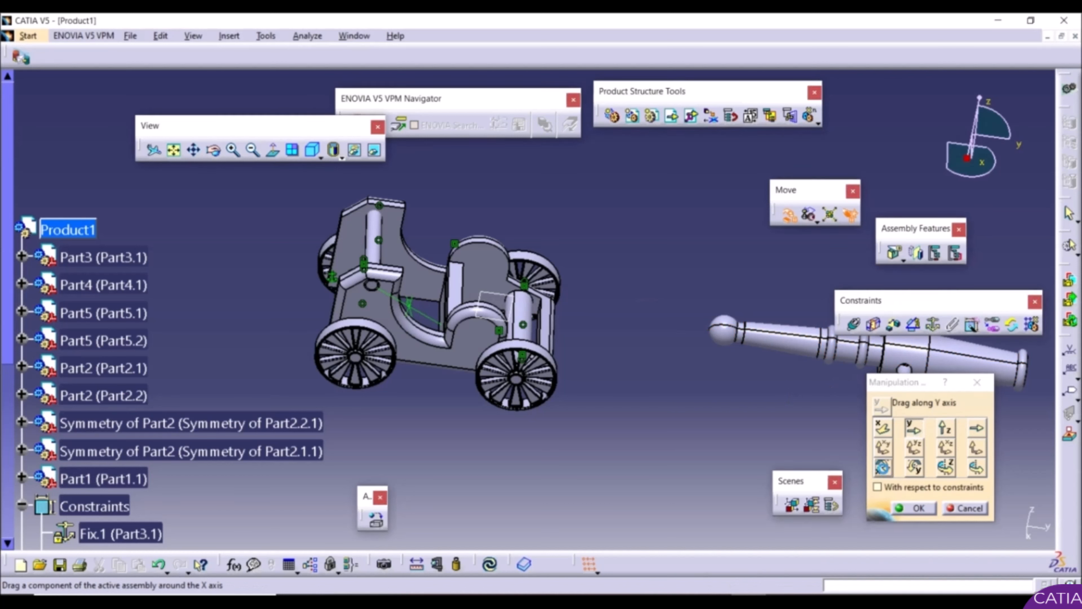
drag(948, 358, 679, 133)
drag(69, 268, 54, 309)
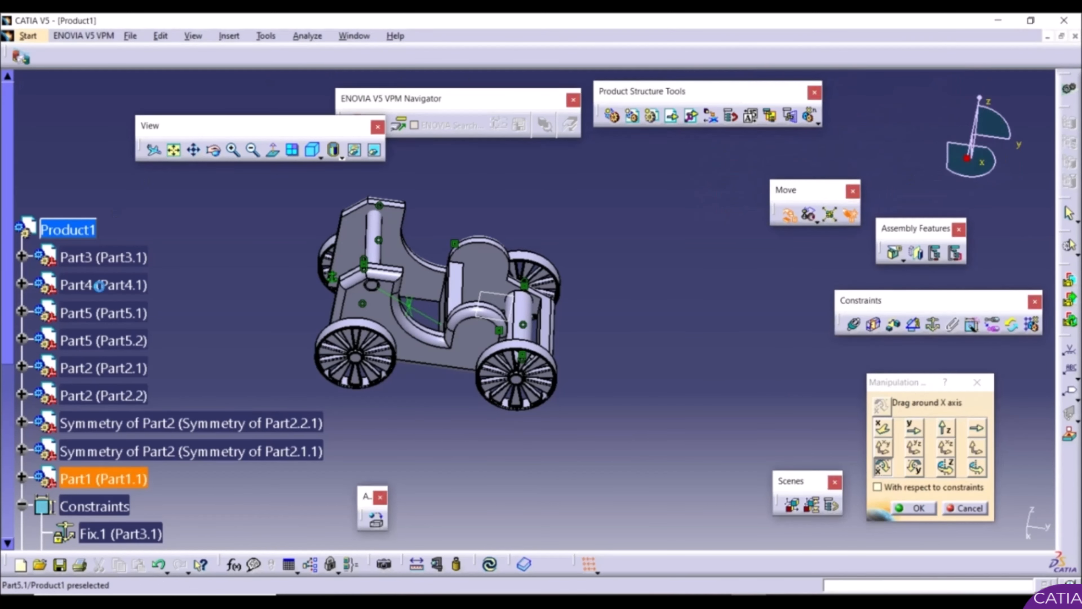
middle_drag(189, 246, 426, 338)
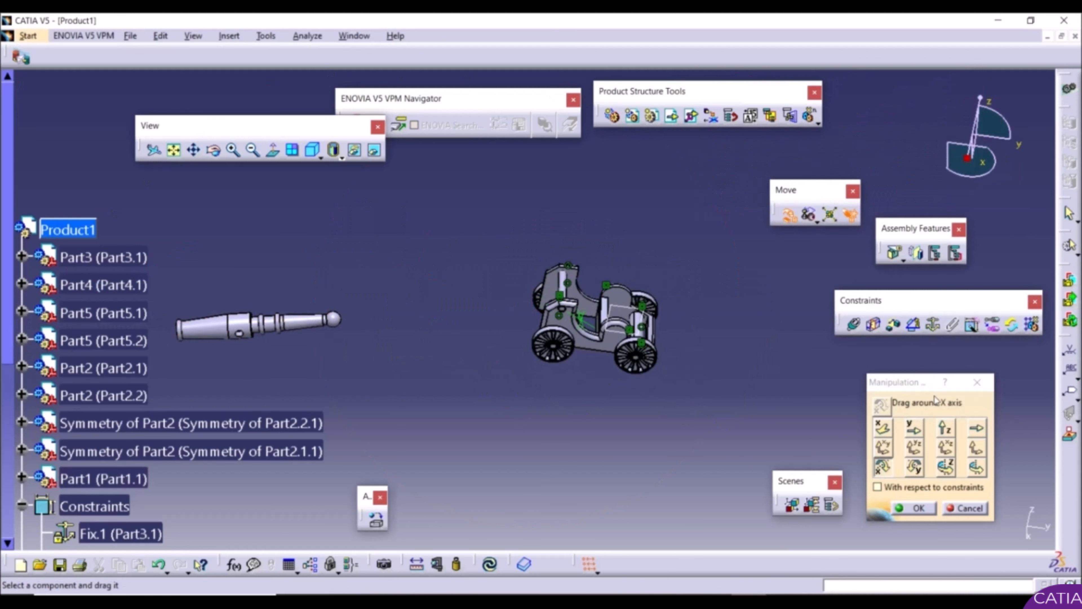
Step: Move the reversed Part1 barrel along the Y axis to the wheel carriage's other side and finish the manipulation
click(913, 428)
drag(308, 319, 831, 322)
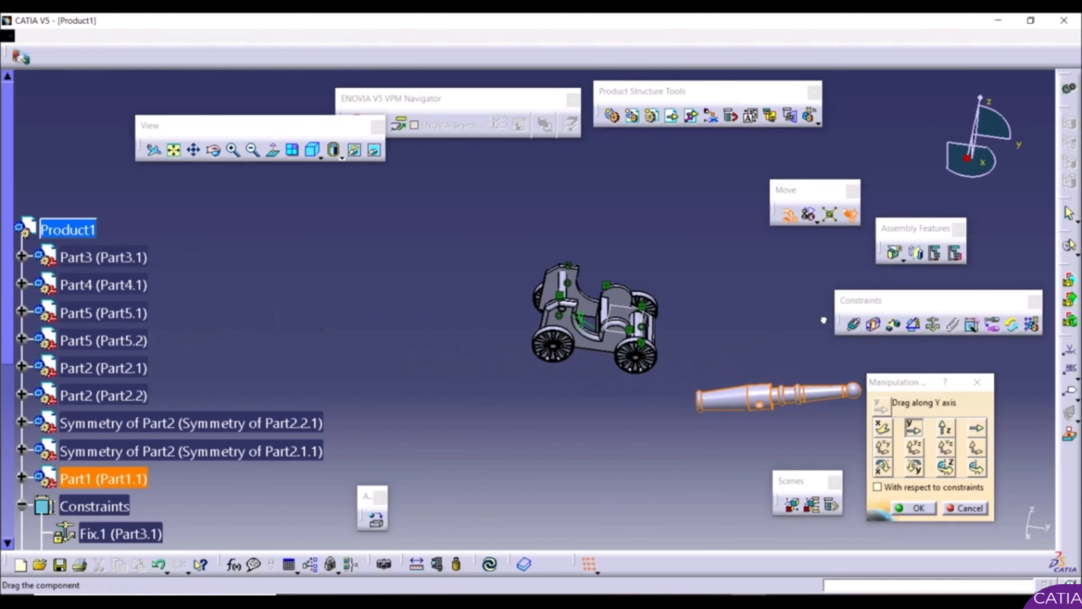
middle_drag(615, 401, 522, 350)
scroll(581, 377, up, 1)
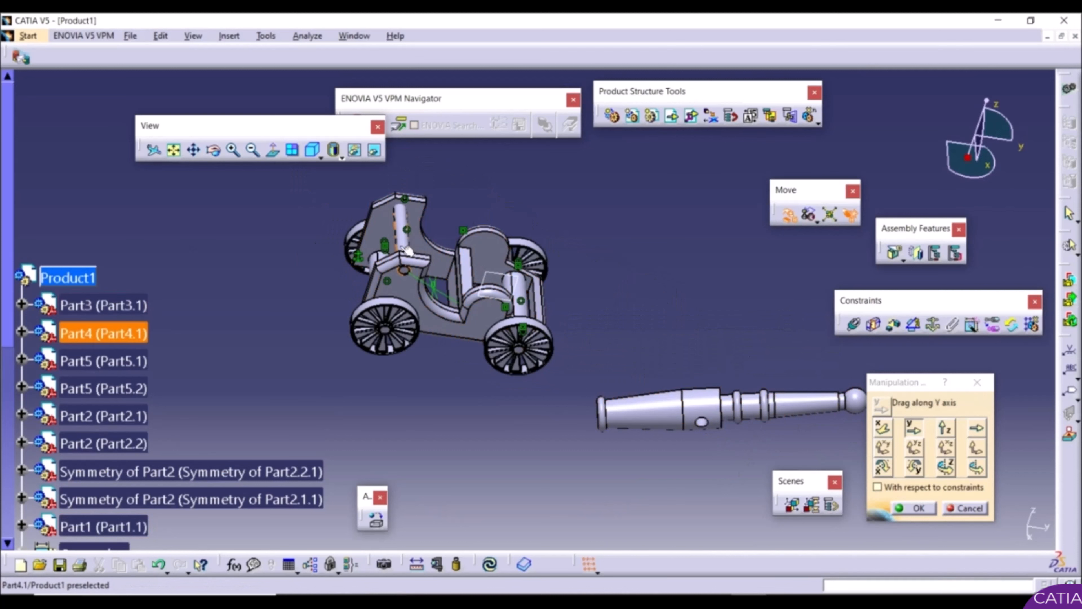
click(934, 506)
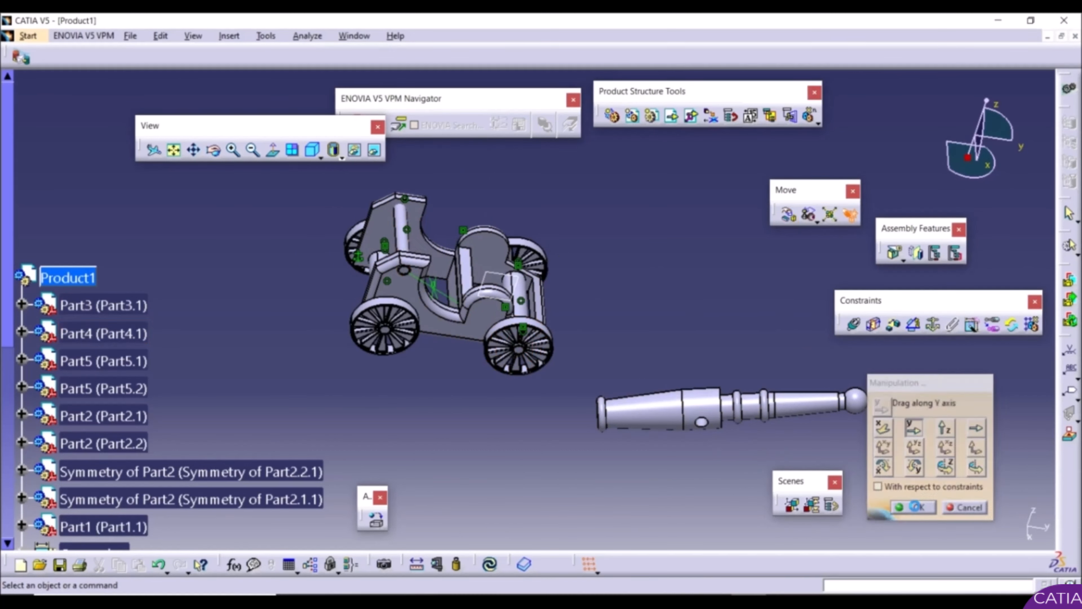
Step: Add a coincidence constraint between the axis of Part4's cross rod and the axis of Part1's transverse hole
click(853, 328)
ctrl+middle_drag(727, 461, 590, 391)
middle_drag(712, 429, 674, 351)
click(684, 300)
click(684, 300)
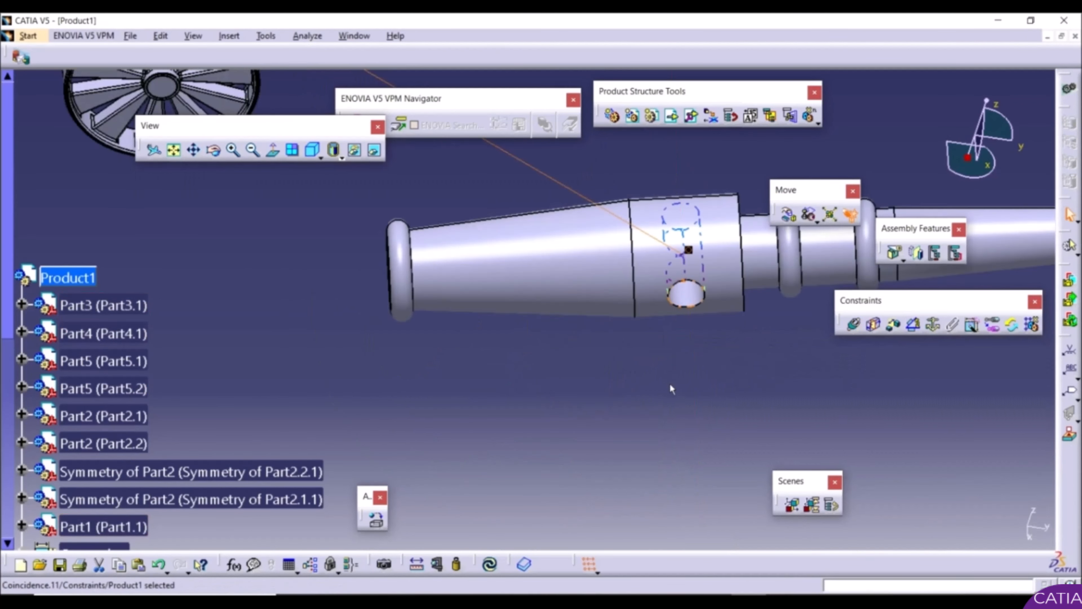
Step: Update the assembly to apply the coincidence between Part4's cross rod and Part1's transverse hole
click(489, 564)
ctrl+middle_drag(473, 383, 607, 573)
middle_drag(411, 267, 464, 350)
ctrl+middle_drag(465, 350, 593, 320)
middle_drag(507, 298, 518, 317)
mouse_move(518, 318)
ctrl+middle_down()
mouse_move(520, 345)
mouse_move(520, 322)
ctrl+middle_up()
click(519, 322)
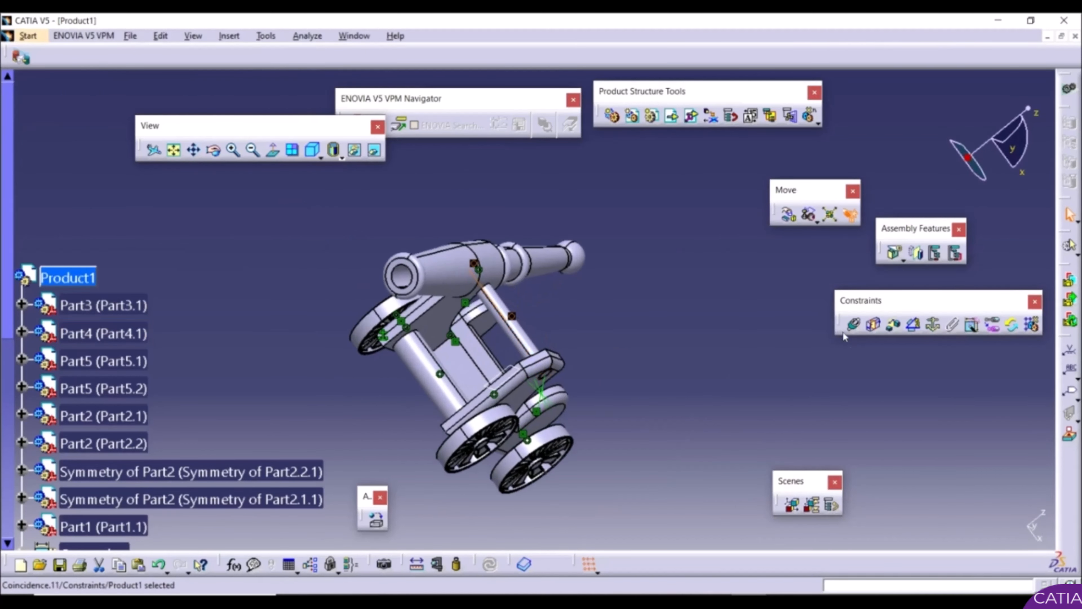
Step: Move the Part1 barrel along the X axis to about midway between the carriage's two side plates
click(787, 217)
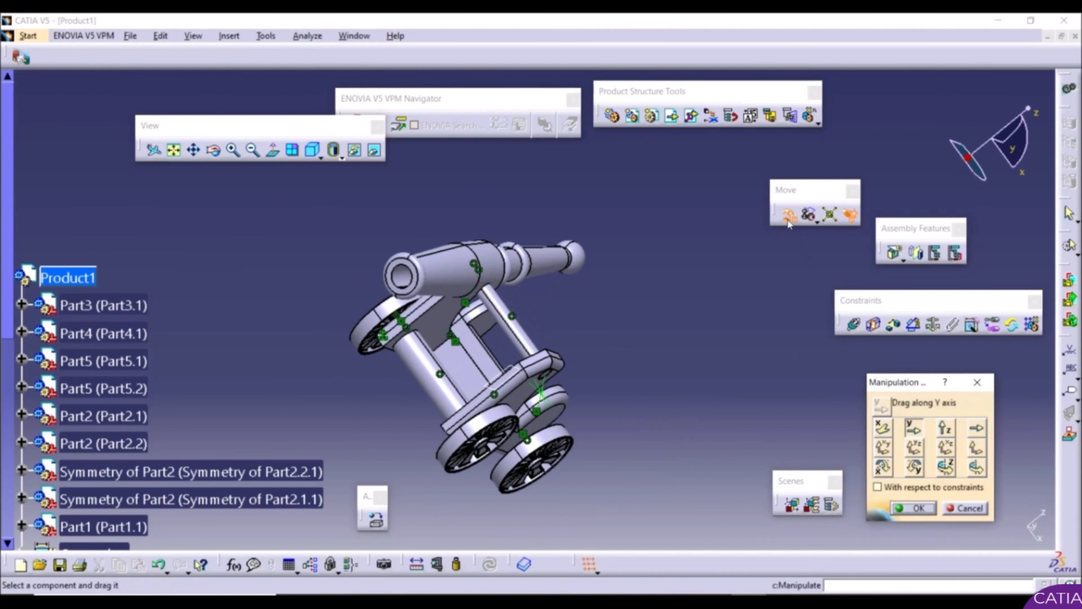
click(883, 428)
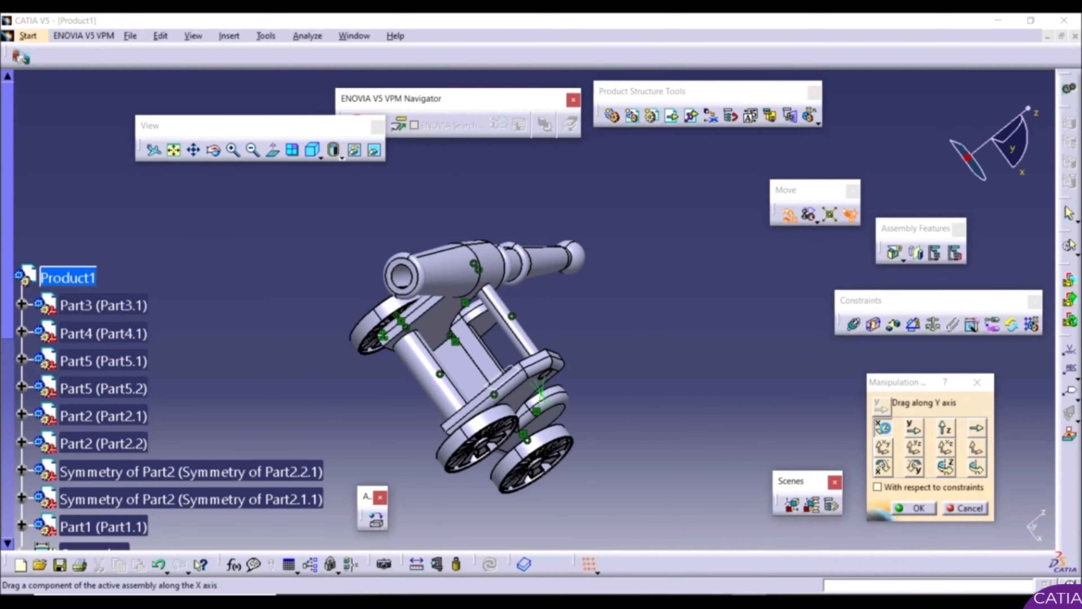
drag(459, 273, 494, 321)
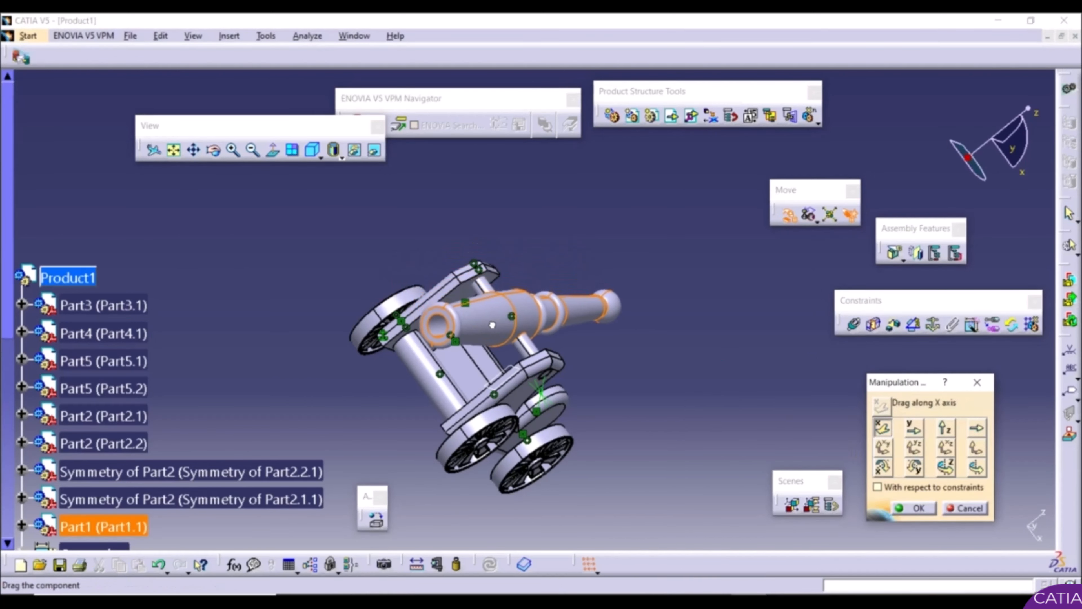
click(920, 508)
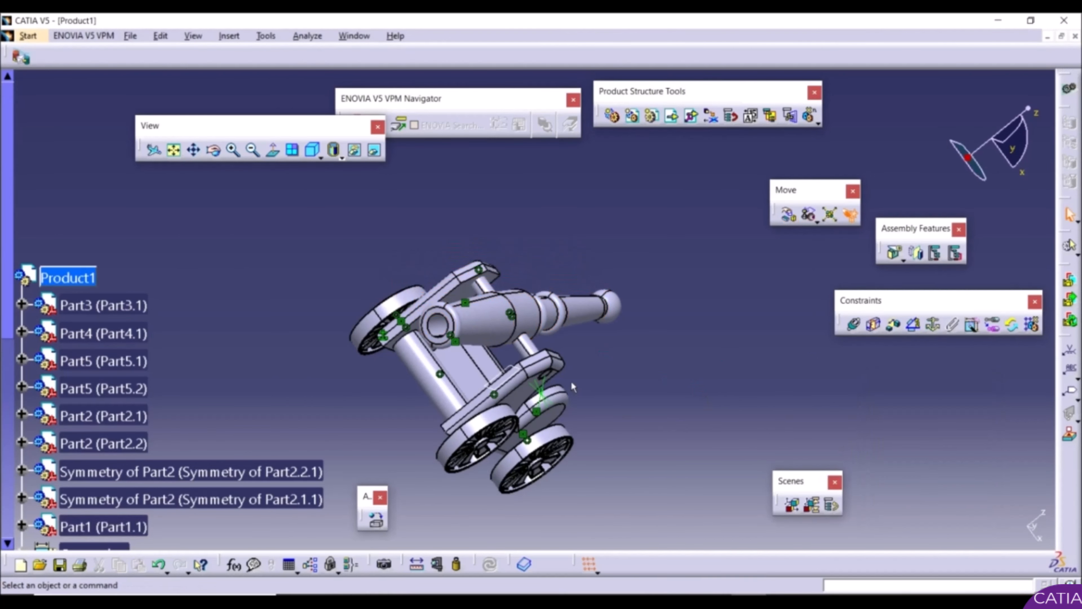
Step: Show the hidden yz plane of Part1
middle_drag(607, 346, 529, 354)
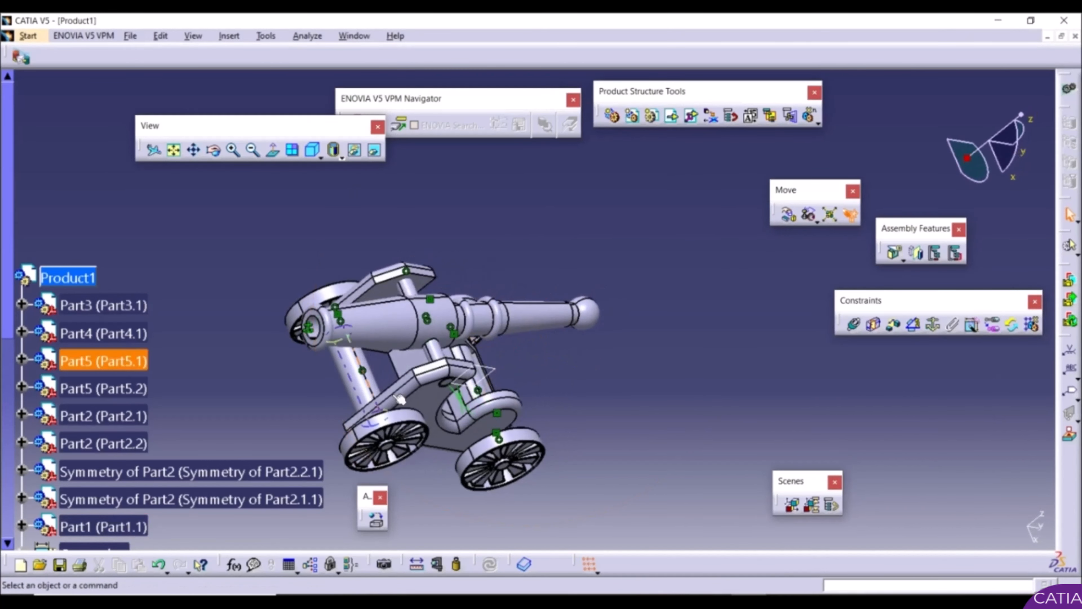
scroll(102, 437, down, 3)
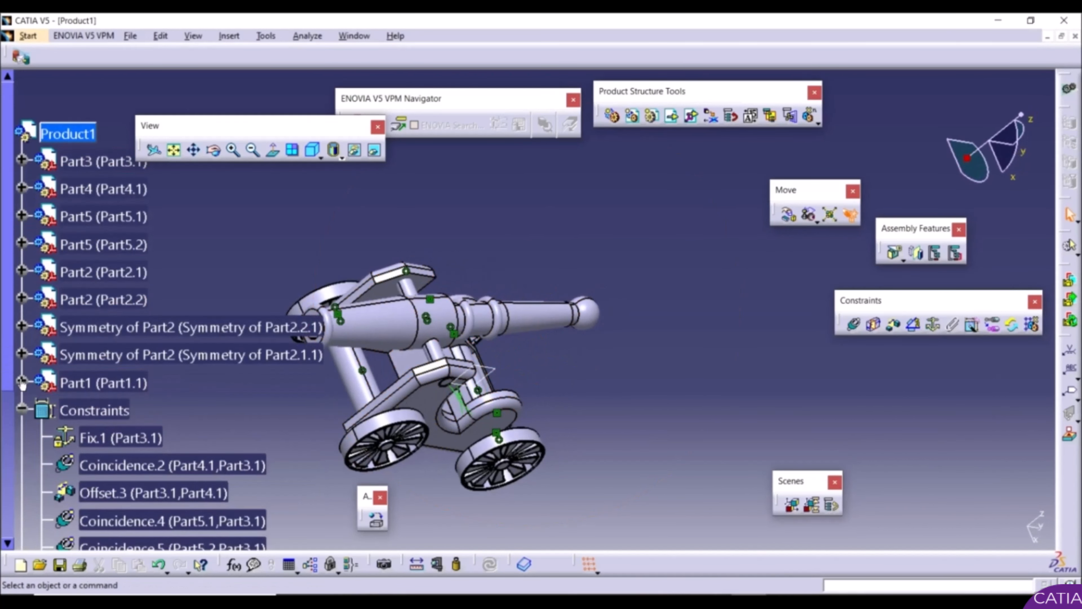
click(22, 382)
click(41, 409)
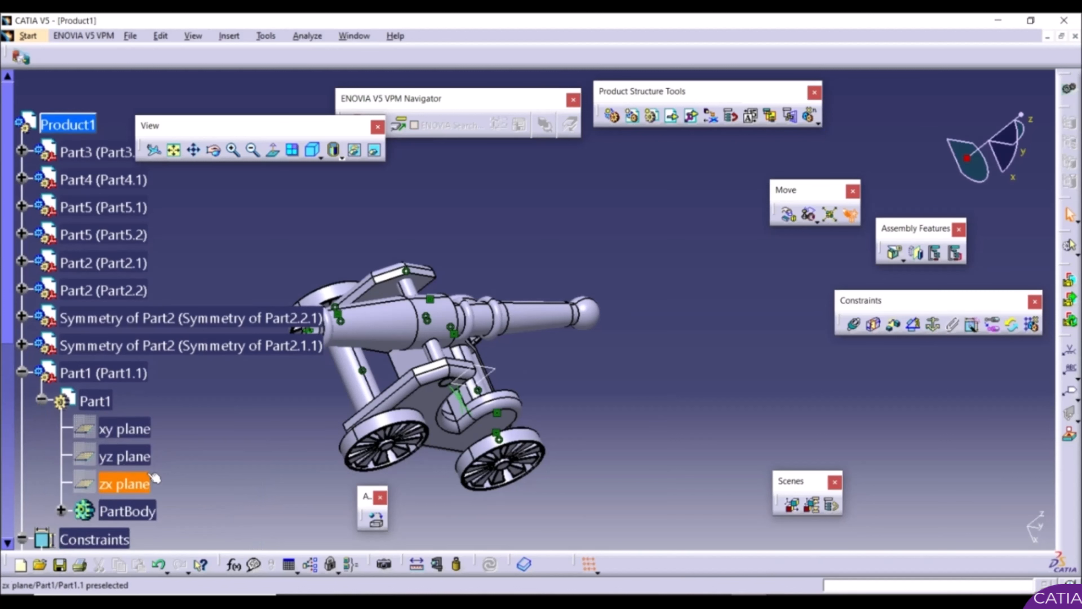
right_click(128, 462)
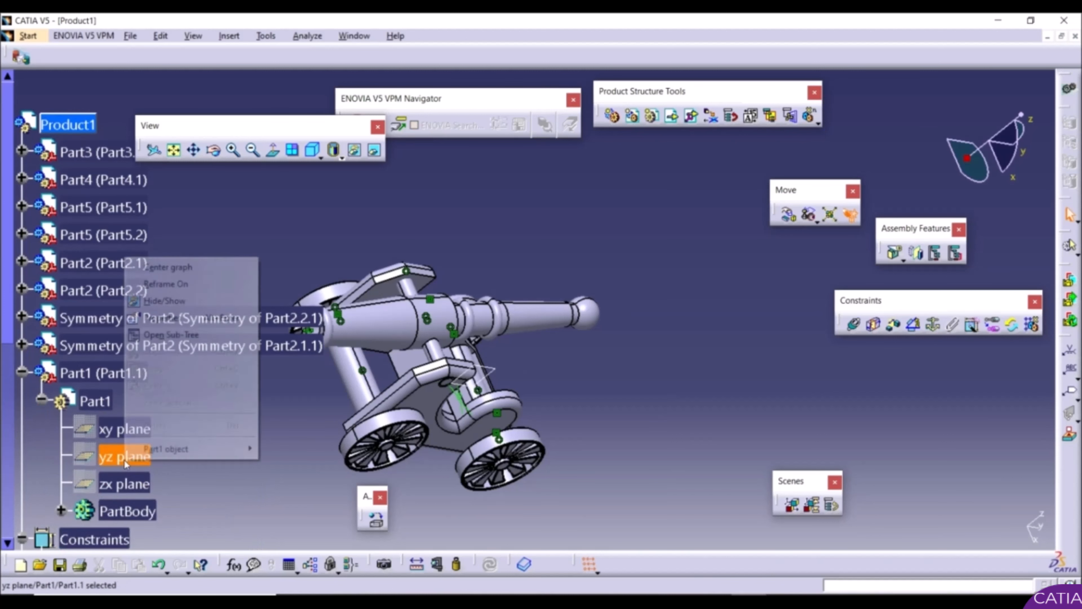
click(159, 304)
Step: Add a coincidence constraint with Opposite orientation between Part1's yz plane and Part3's visible middle plane, and update the assembly
middle_drag(528, 365, 605, 441)
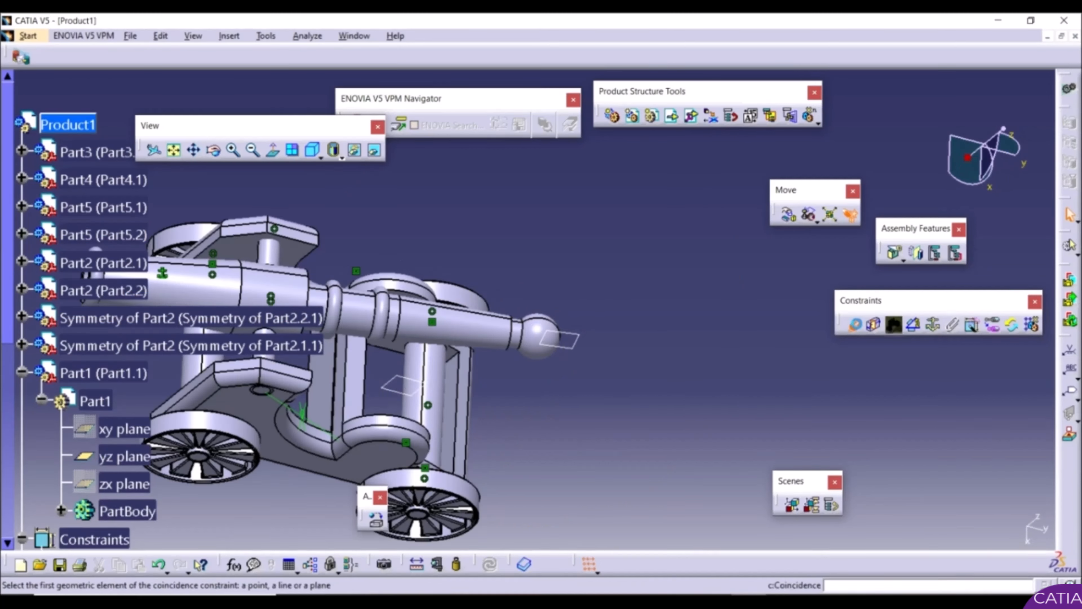
click(123, 456)
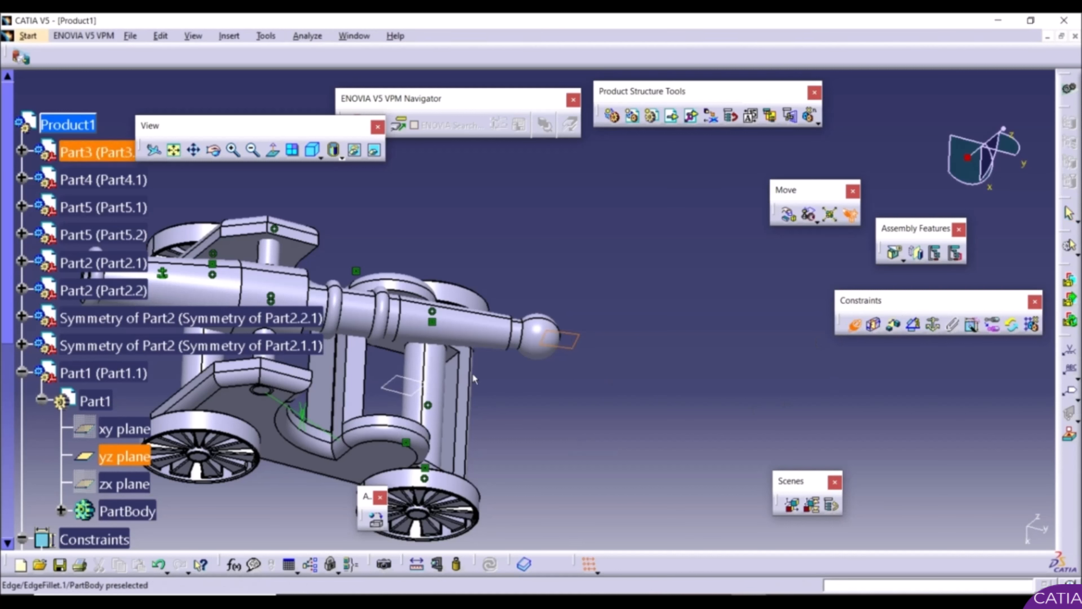
click(380, 383)
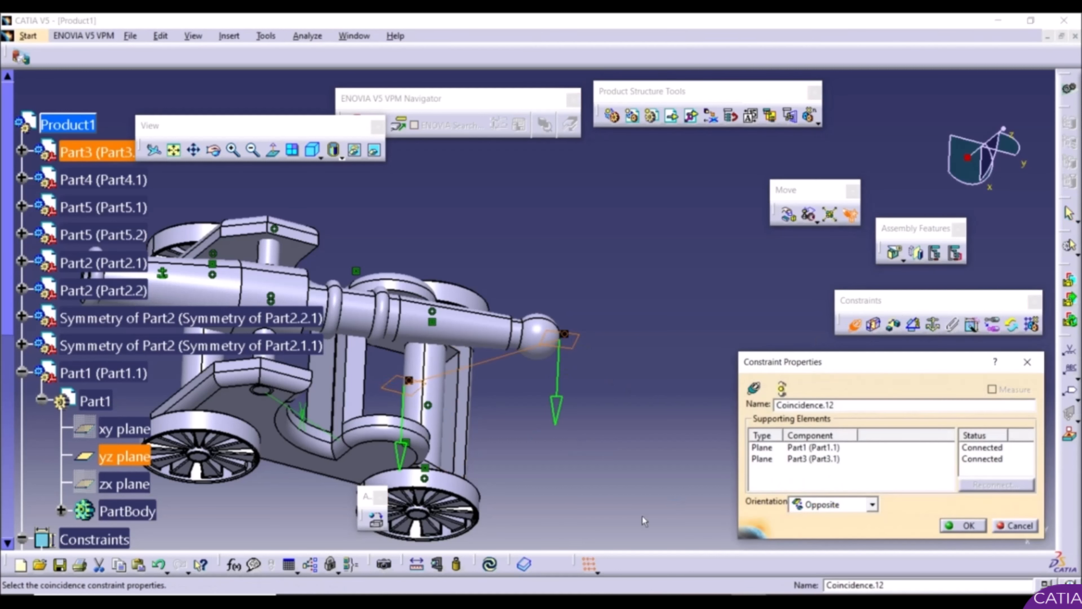
click(960, 526)
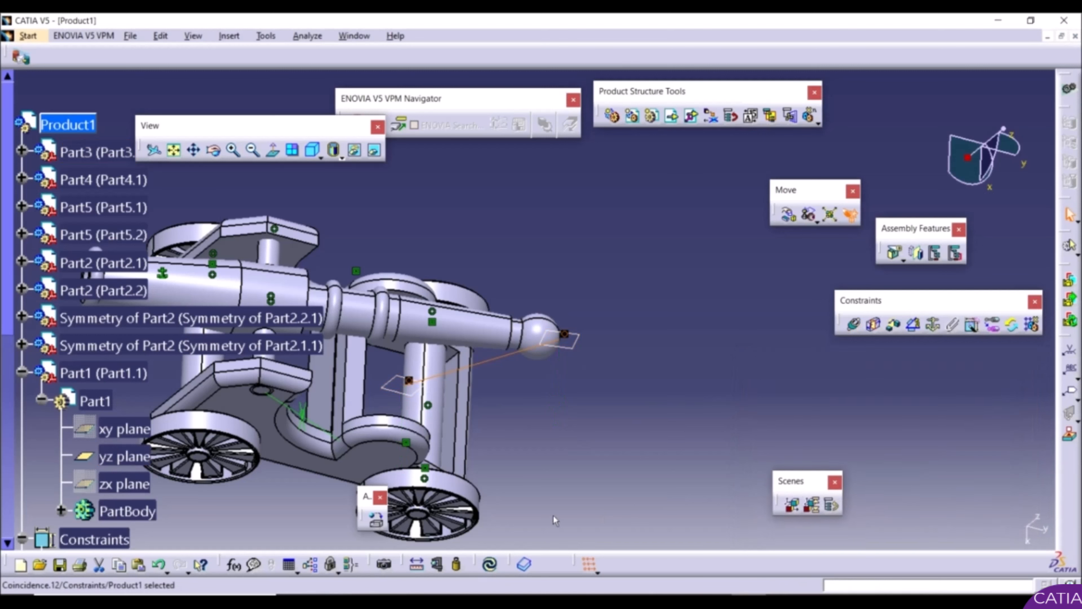
click(489, 568)
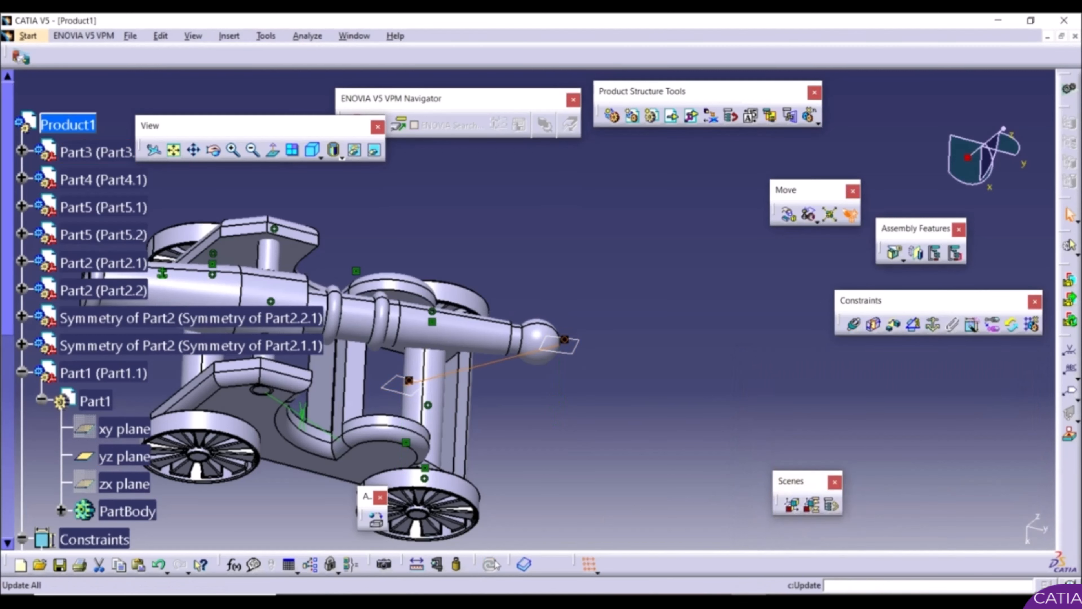
Step: Rotate the Part1 barrel around the X axis with respect to constraints, lowering its ball end toward the carriage's wheel axle
middle_drag(496, 409, 341, 203)
middle_drag(544, 356, 404, 388)
middle_drag(622, 353, 547, 351)
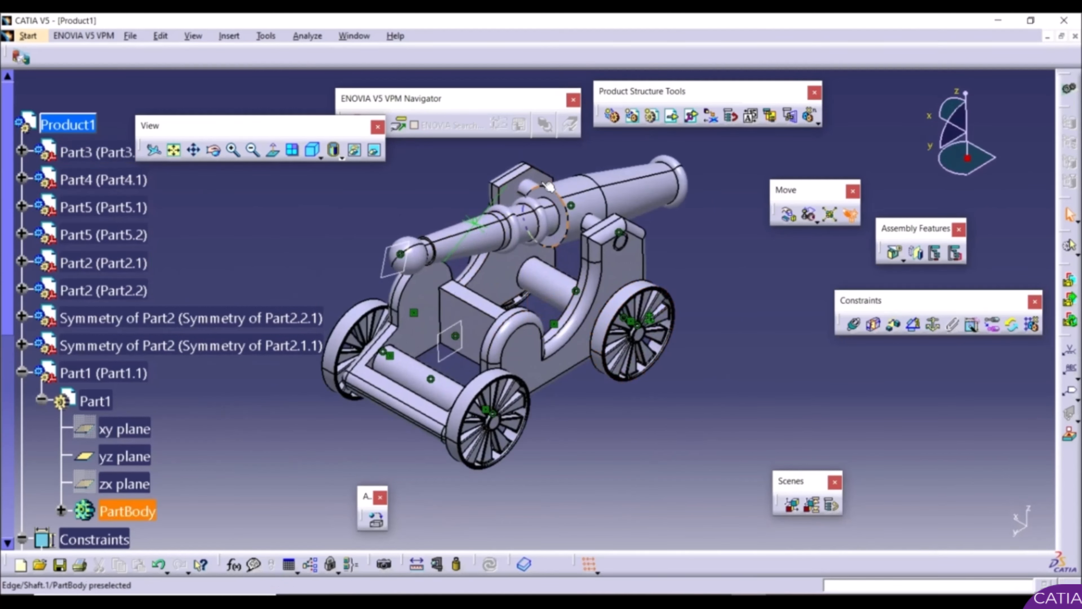
click(789, 214)
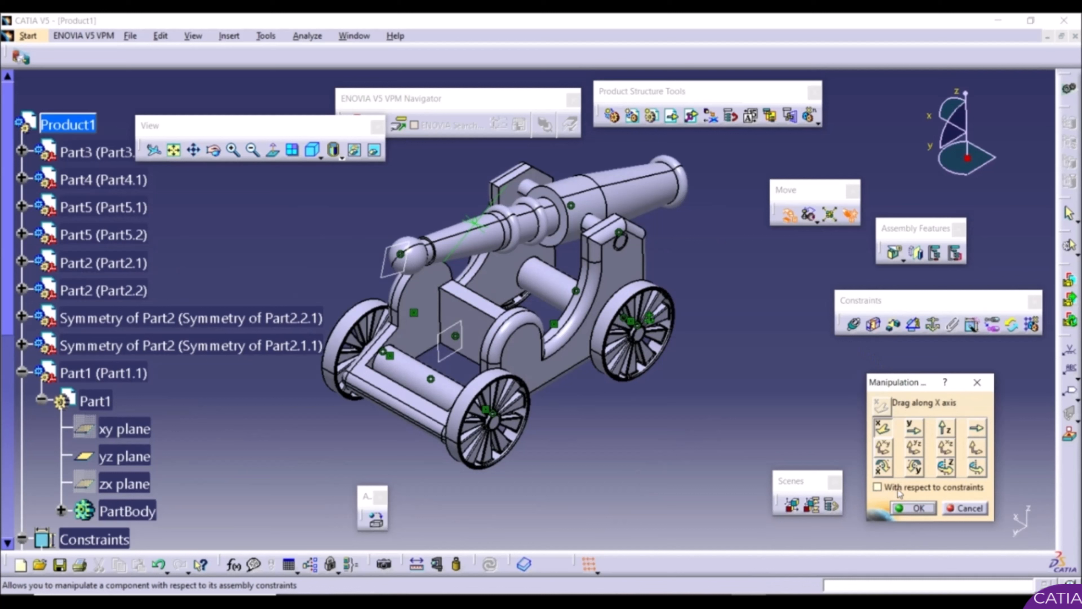
click(884, 466)
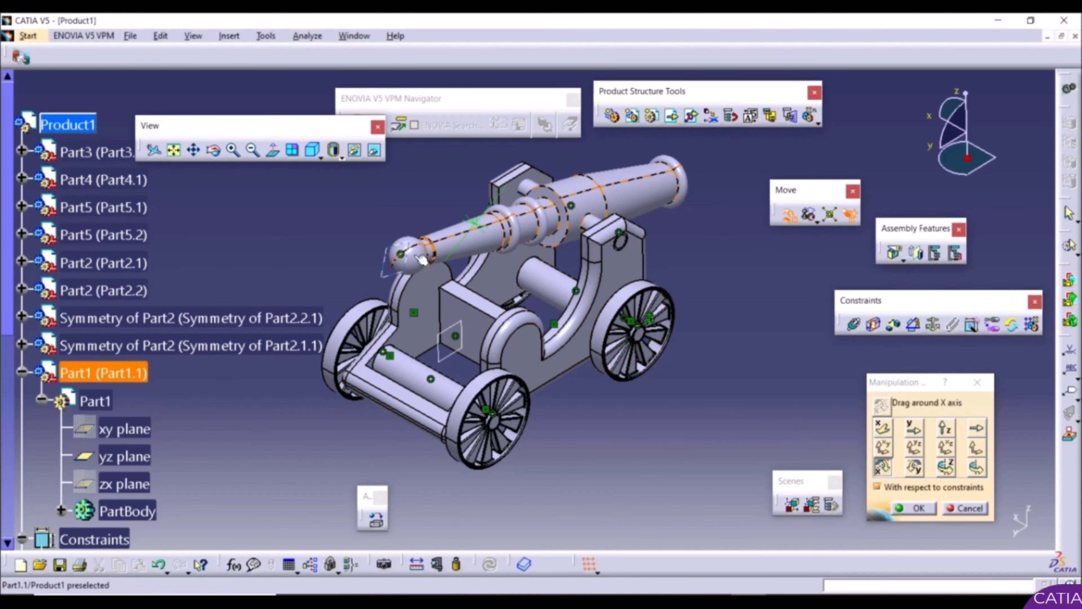
drag(411, 304, 413, 369)
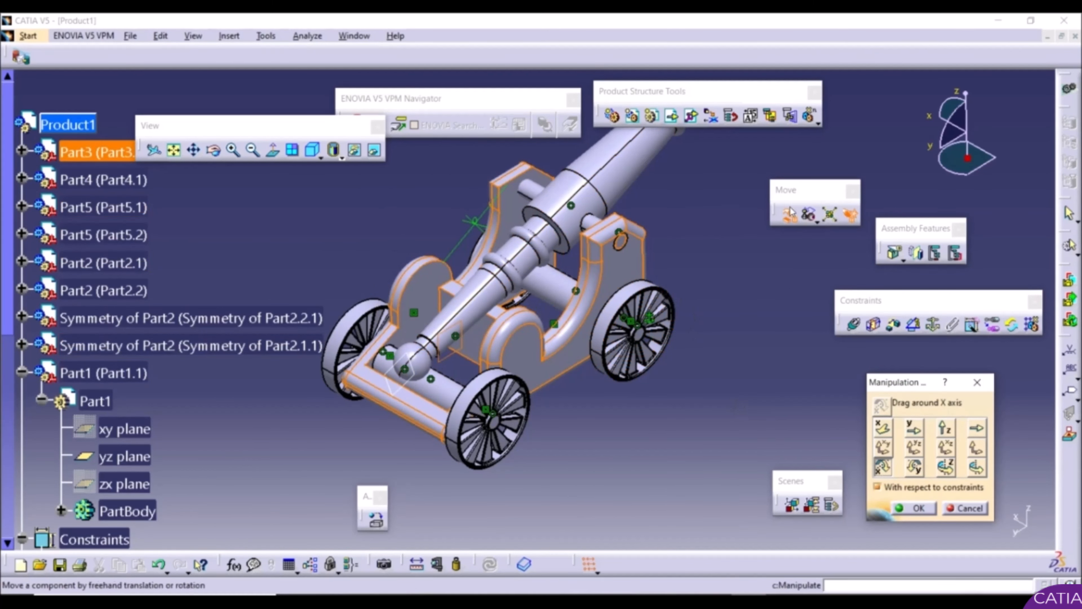
Step: Activate stop on clash, swing the barrel's ball end up and back down around the X axis, and finish the manipulation
click(850, 220)
drag(412, 363, 409, 329)
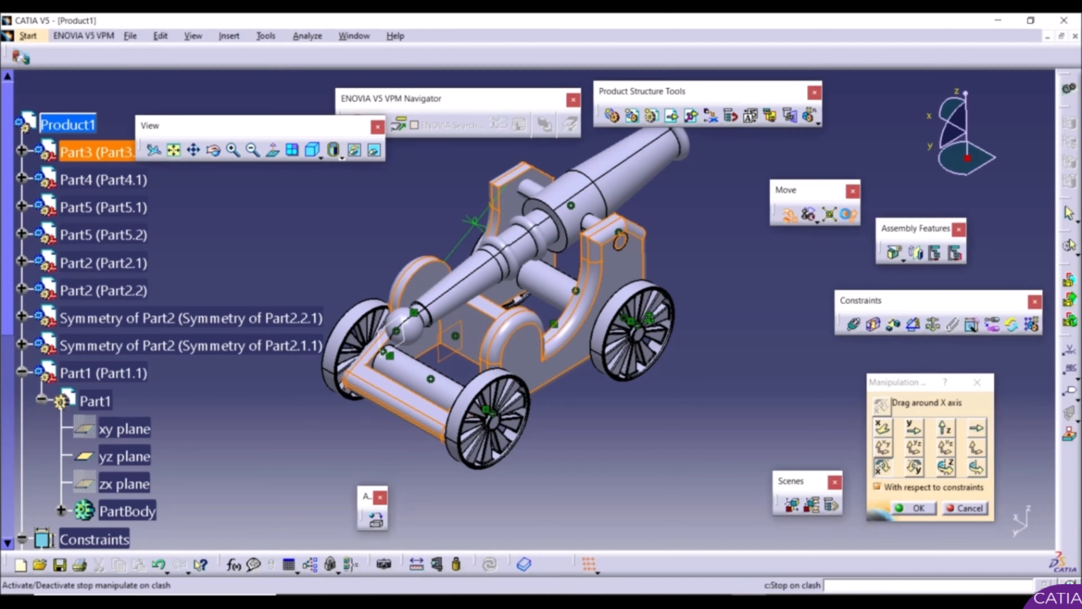
drag(413, 375, 417, 385)
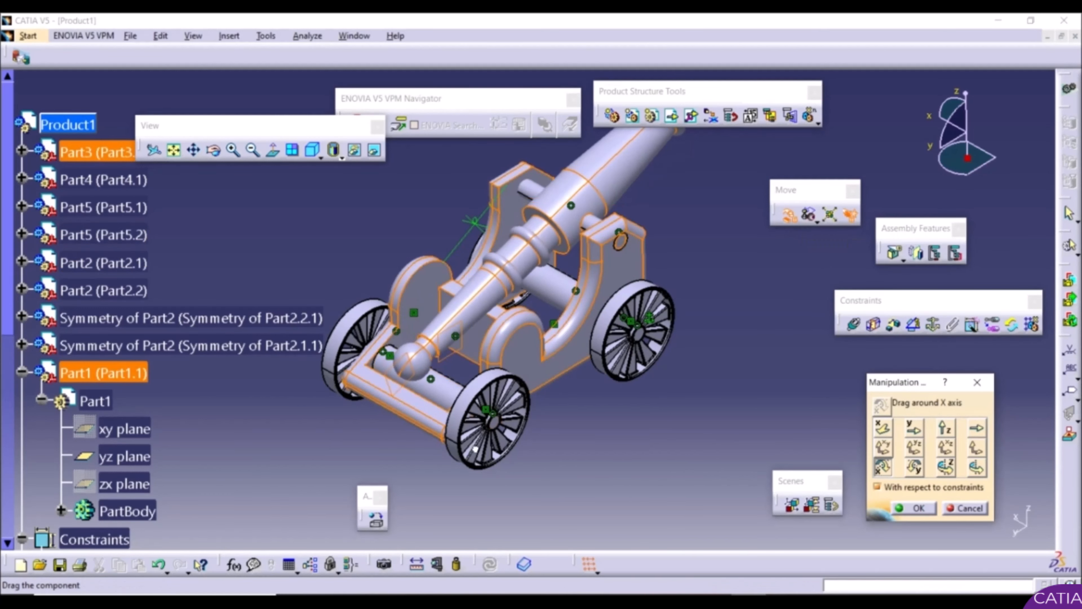
click(916, 507)
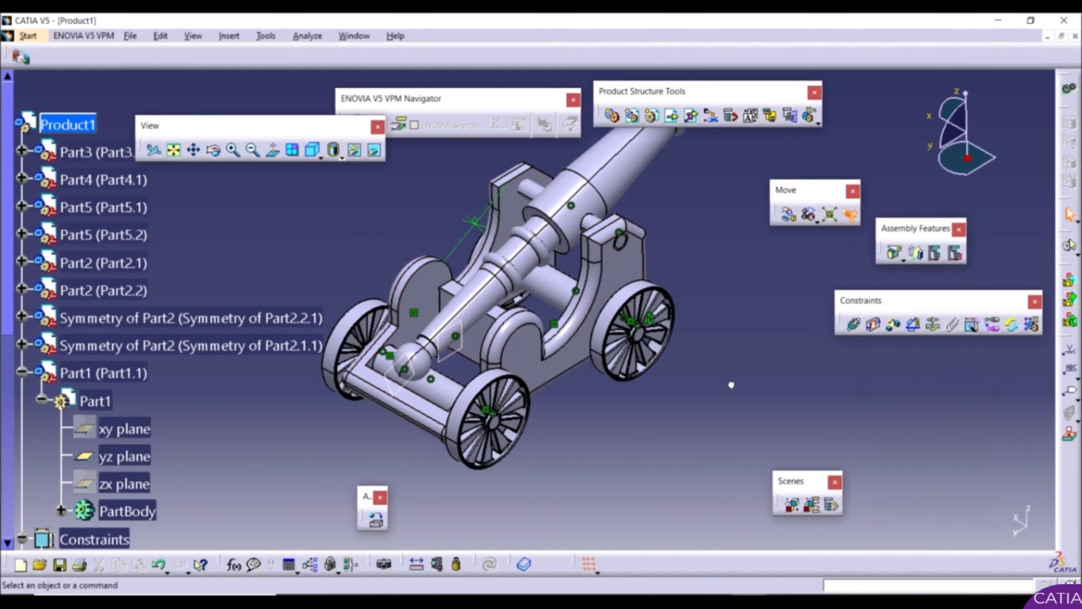